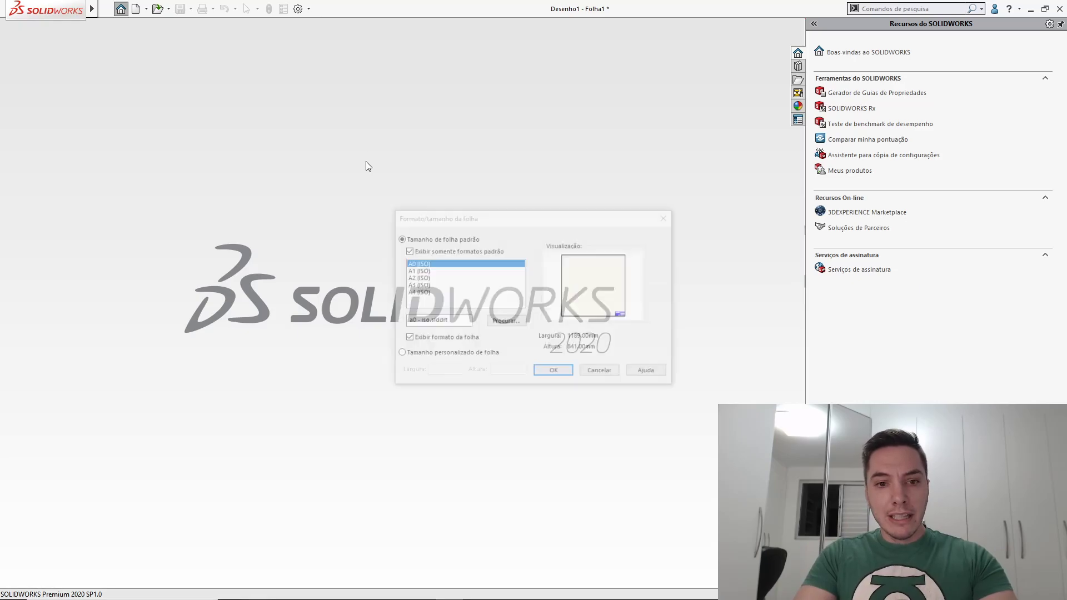
Switch to PowerPoint to review the Etapas slide of drawing-format stages, and return to SOLIDWORKS
key("super+Tab")
left_click(390, 191)
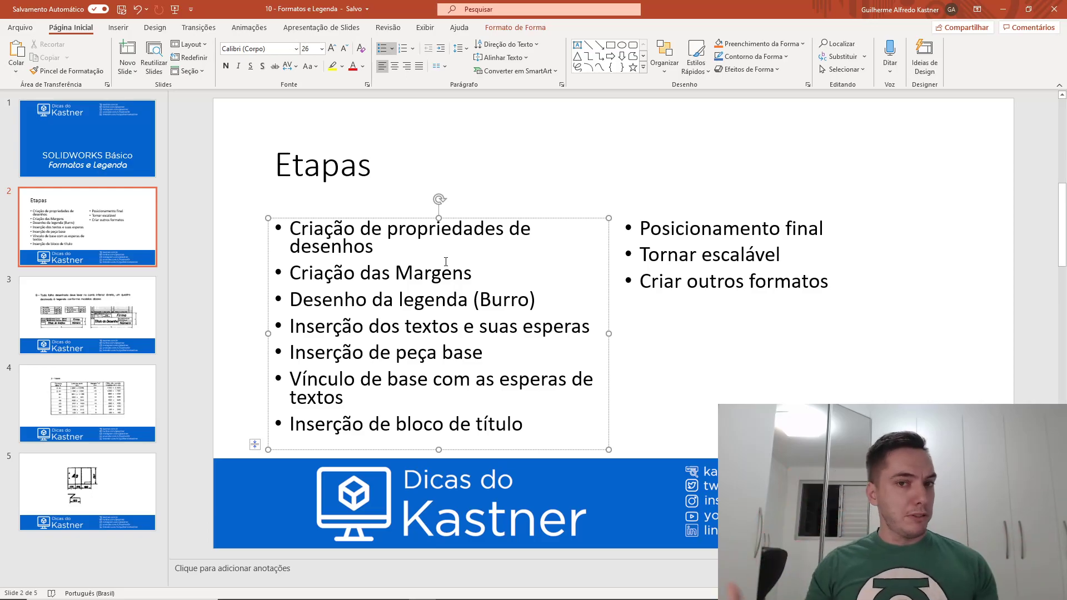
key("alt+Tab")
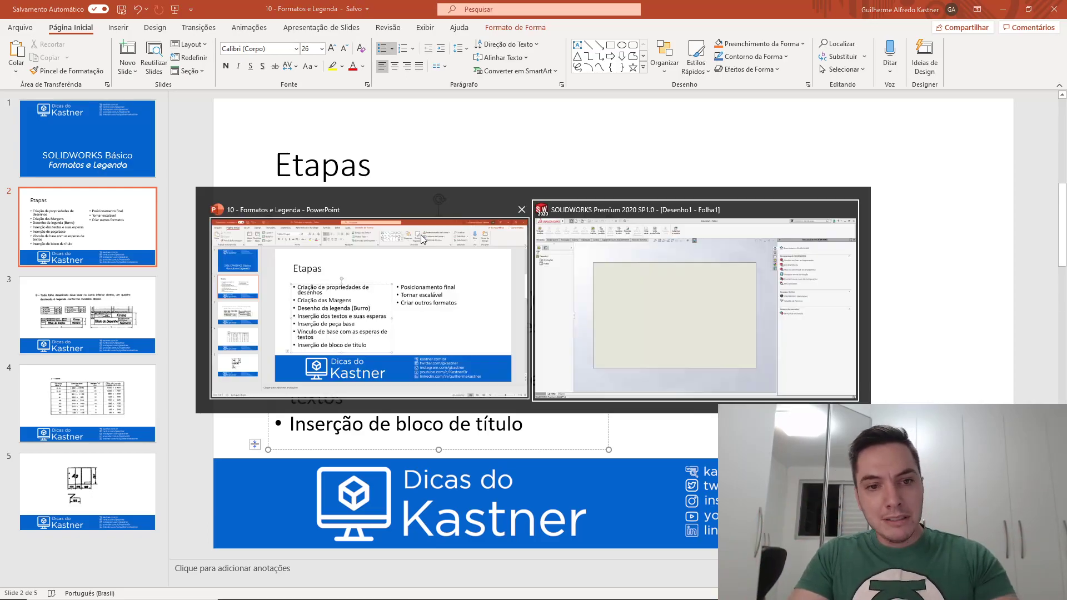
left_click(591, 266)
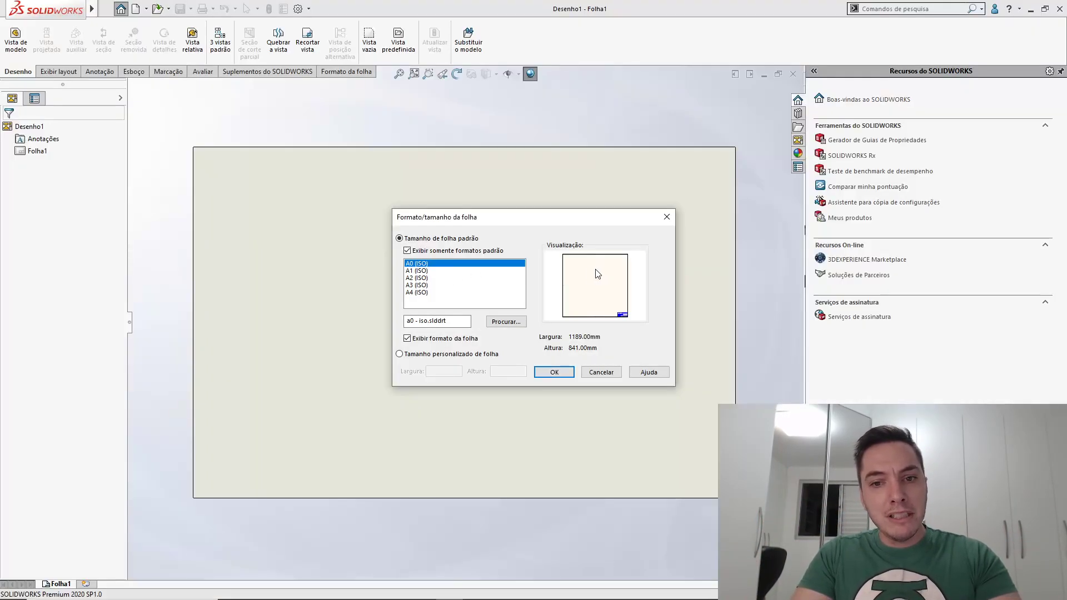
Create the drawing sheet with a custom size of 420 mm wide by 297 mm high, without inserting a model view
left_click(439, 292)
left_click(427, 285)
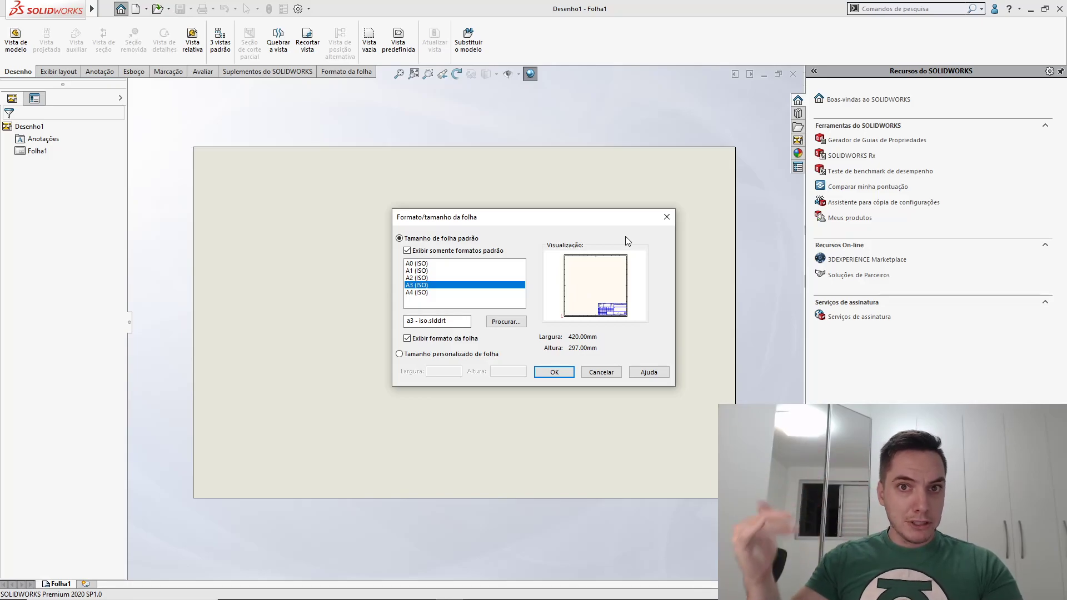
left_click(445, 356)
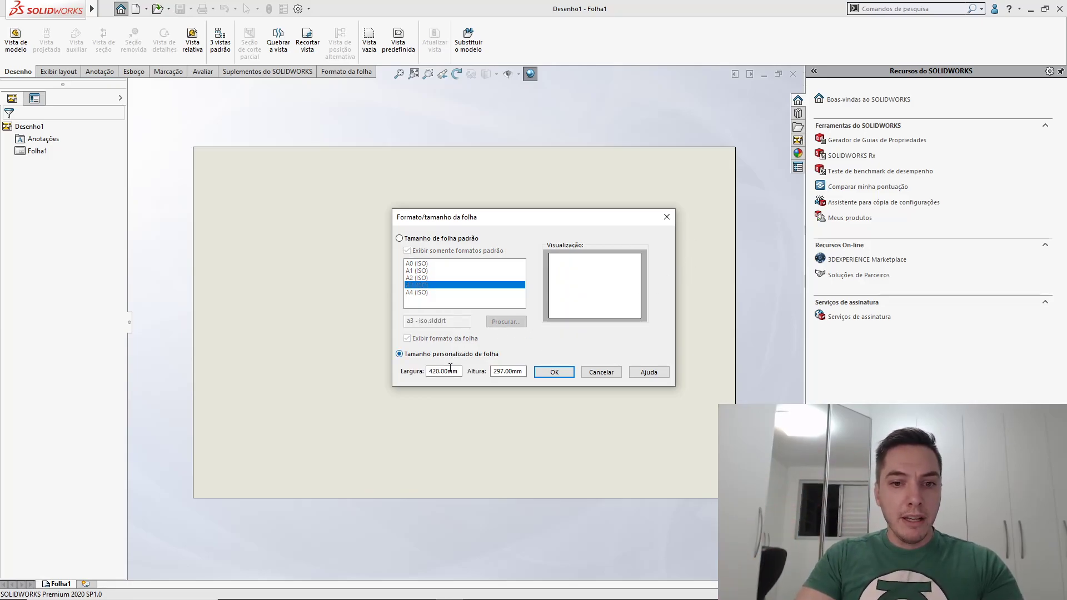
left_click_drag(460, 371, 418, 371)
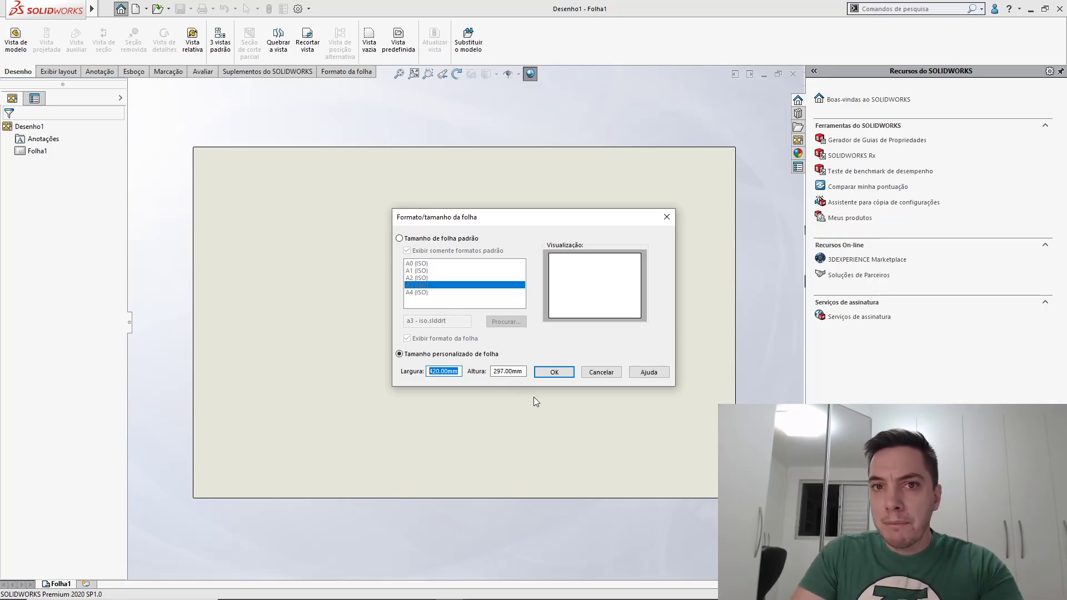
left_click(549, 371)
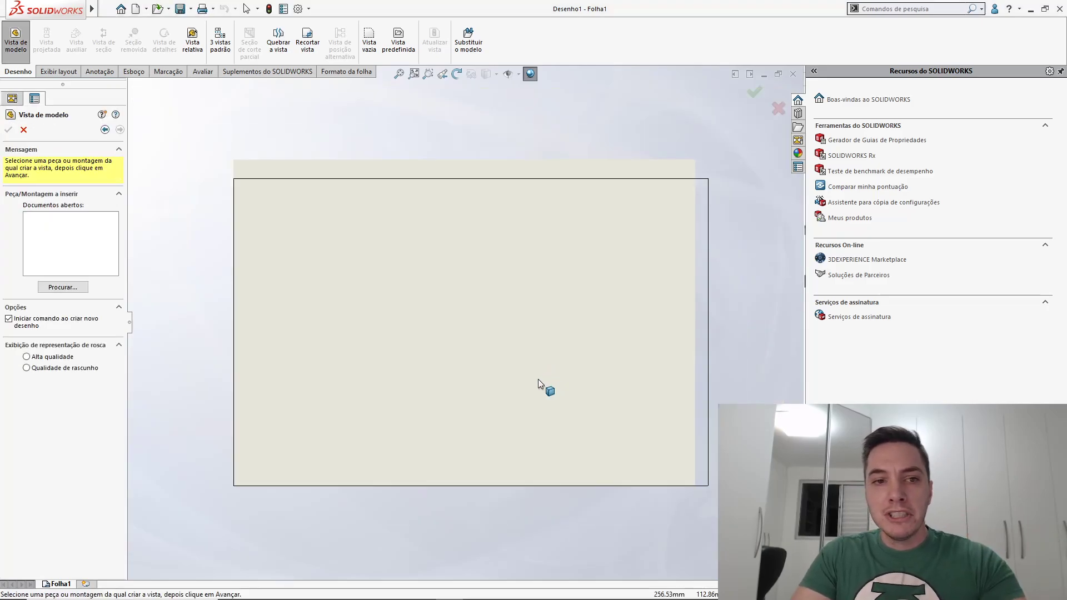
key("Escape")
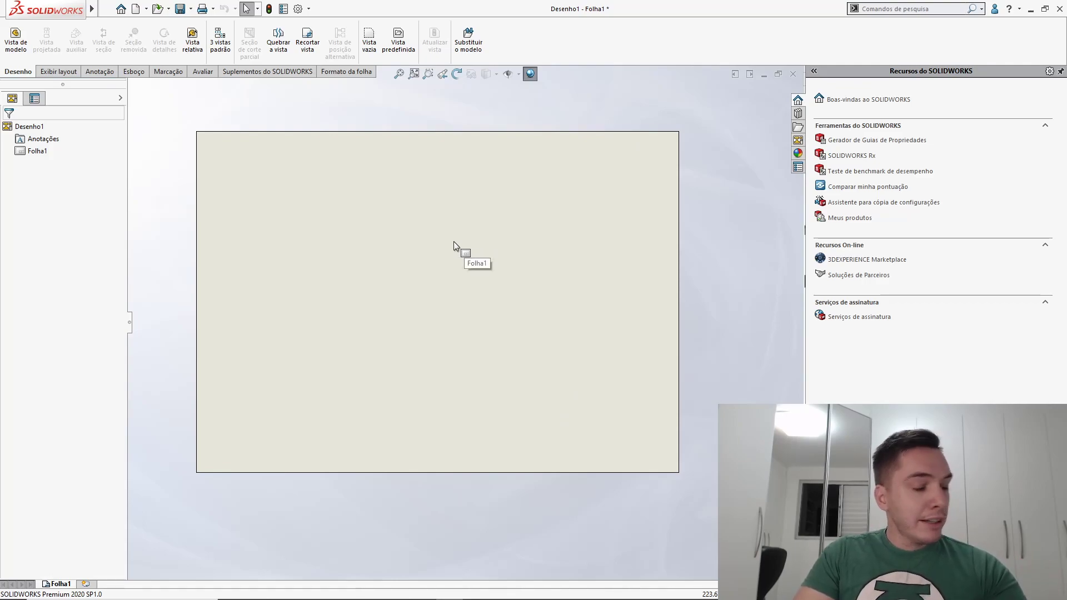
Open the sheet format of Folha1 for editing
right_click(411, 316)
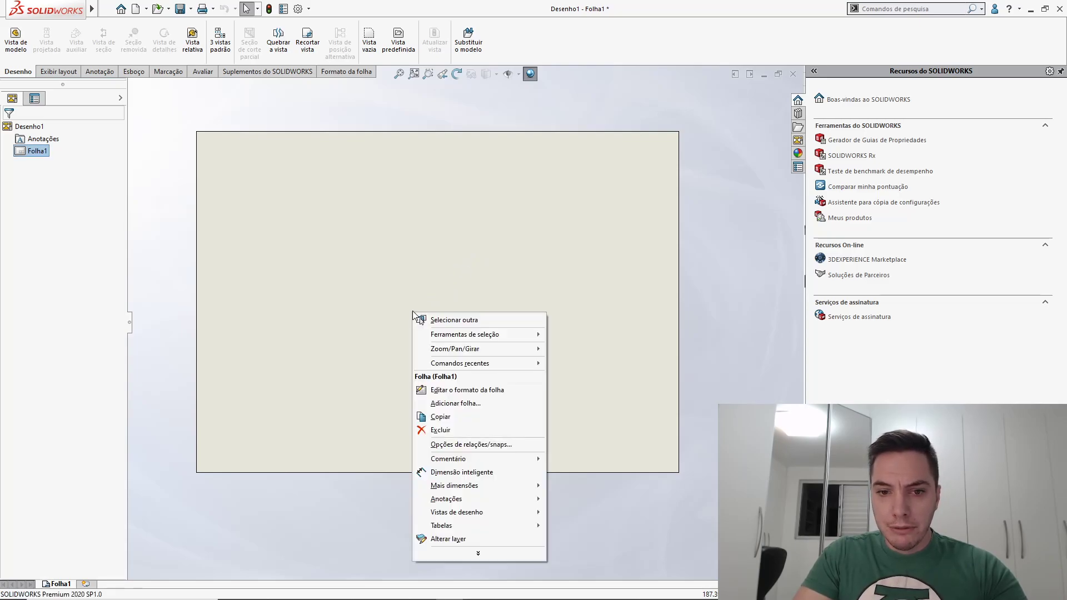
left_click(457, 390)
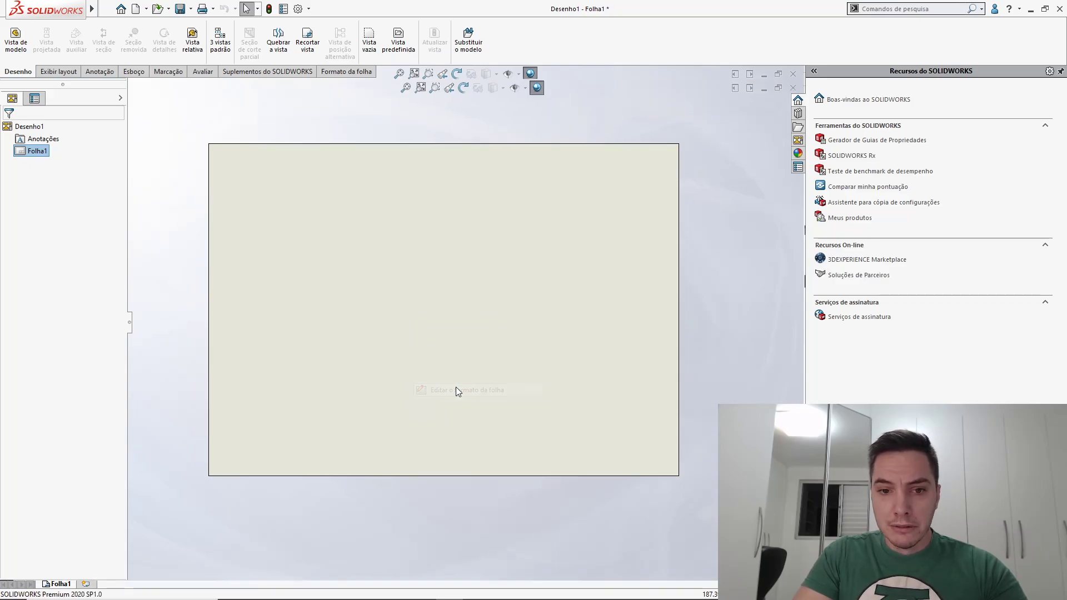
scroll(429, 371, "up", 3)
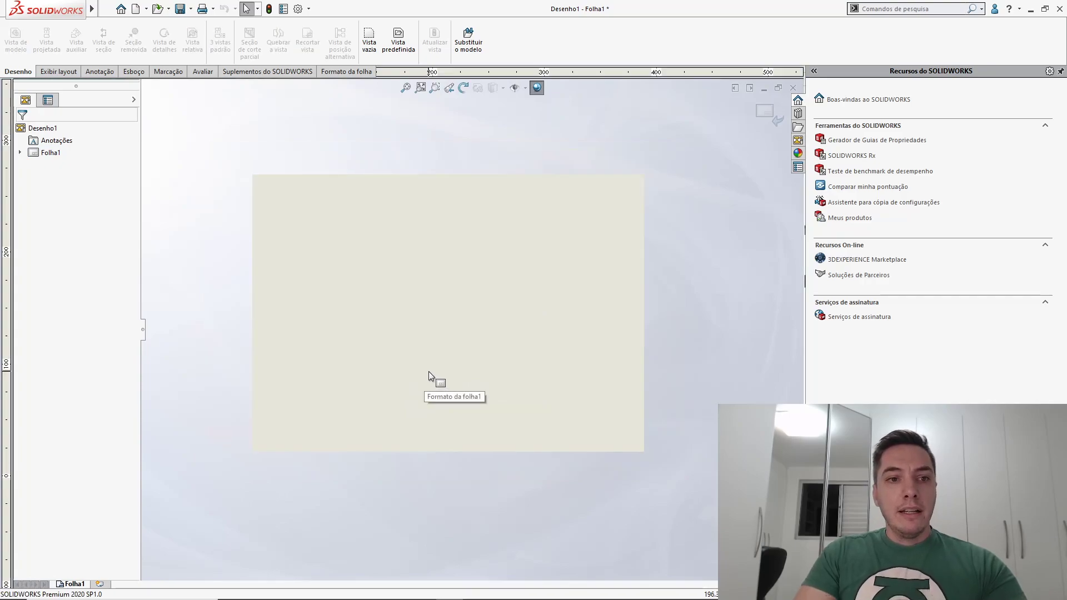
scroll(434, 349, "down", 1)
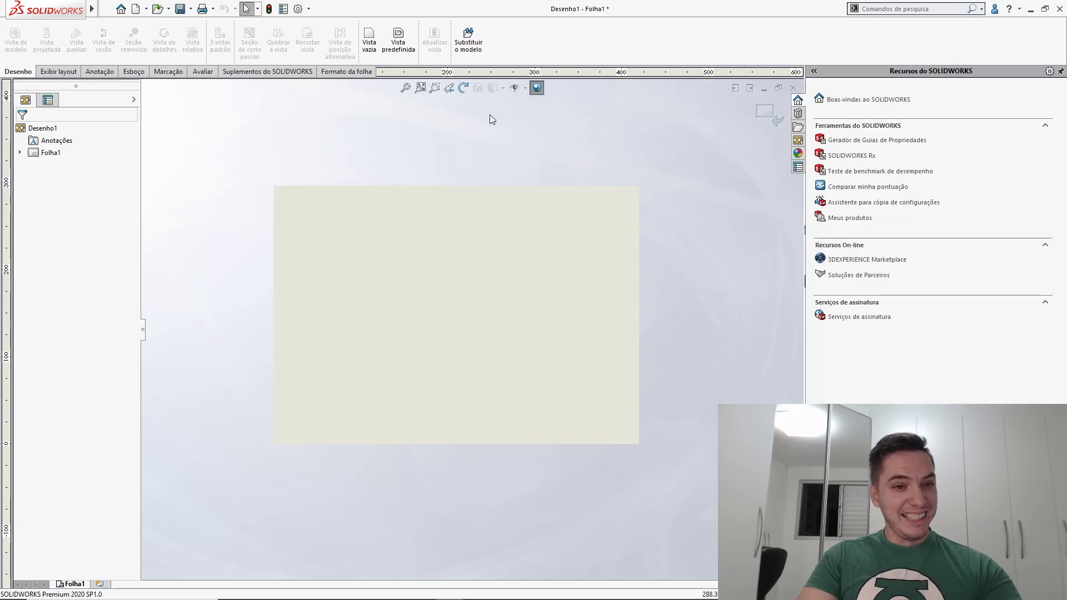
scroll(367, 289, "up", 1)
scroll(372, 291, "down", 3)
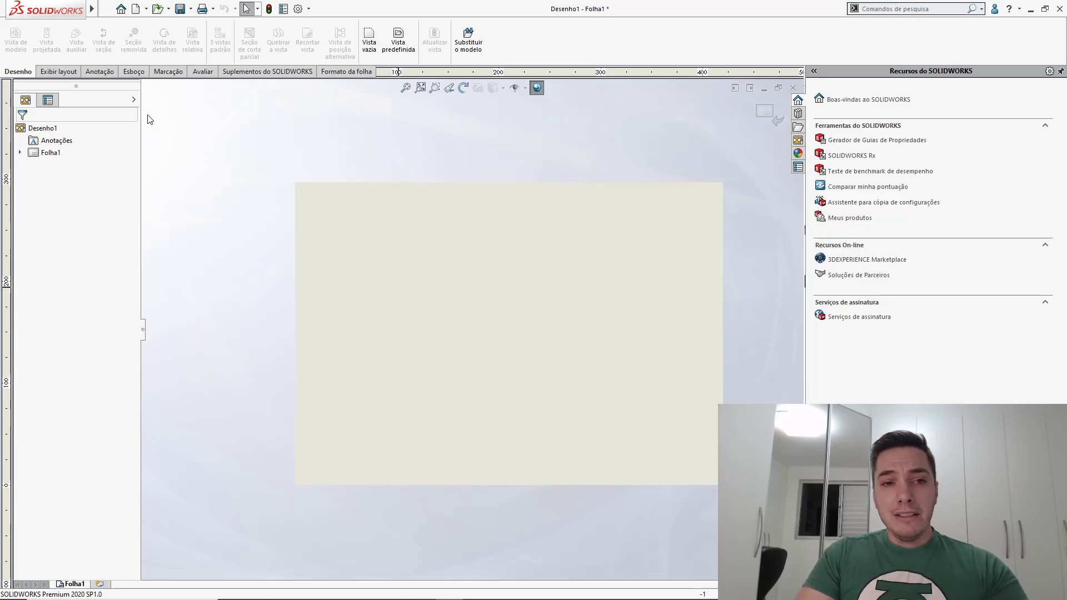
Sketch a corner rectangle about 339 by 225 mm inside the sheet
left_click(133, 71)
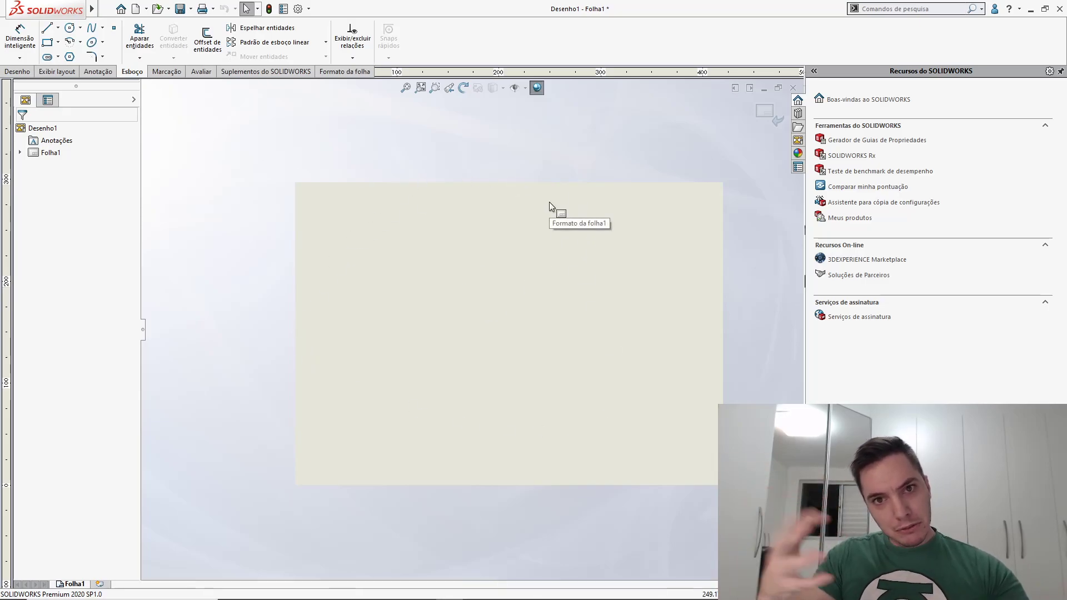
left_click(47, 42)
mouse_move(343, 455)
left_mouse_down()
mouse_move(497, 371)
mouse_move(679, 245)
mouse_move(689, 226)
left_mouse_up()
key("Escape")
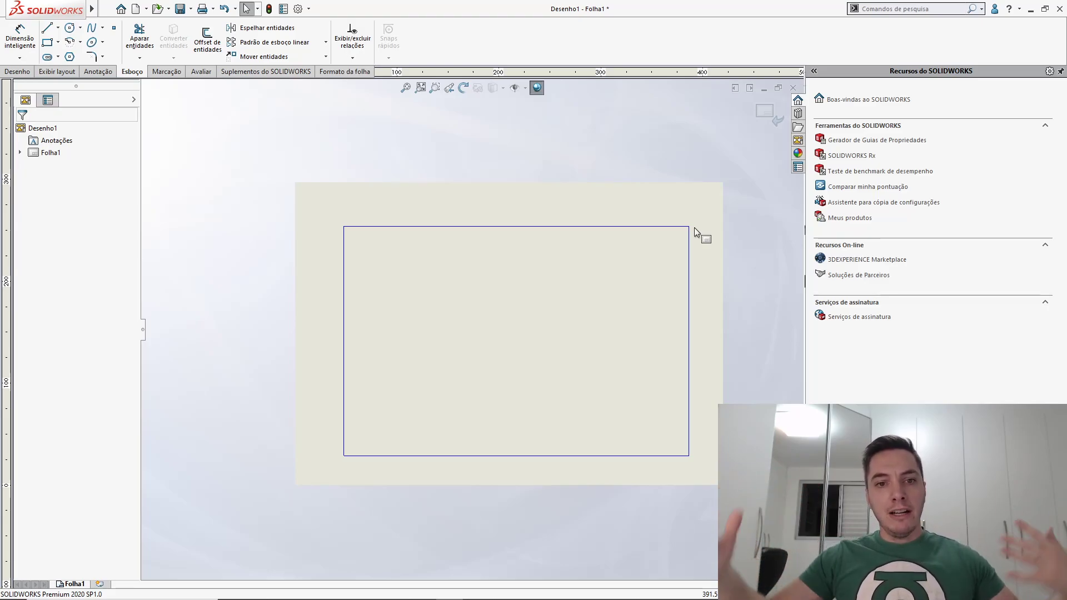
Place the rectangle's lower-left corner at X 0, Y 0 and fix that point
left_click(344, 455)
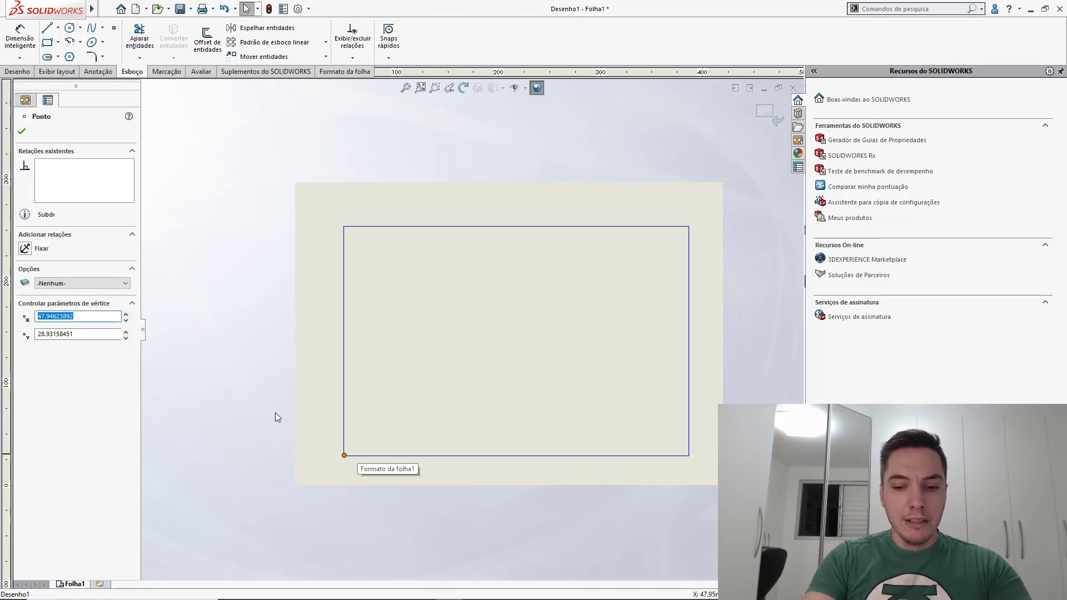
type("0")
key("Tab")
type("0")
key("Return")
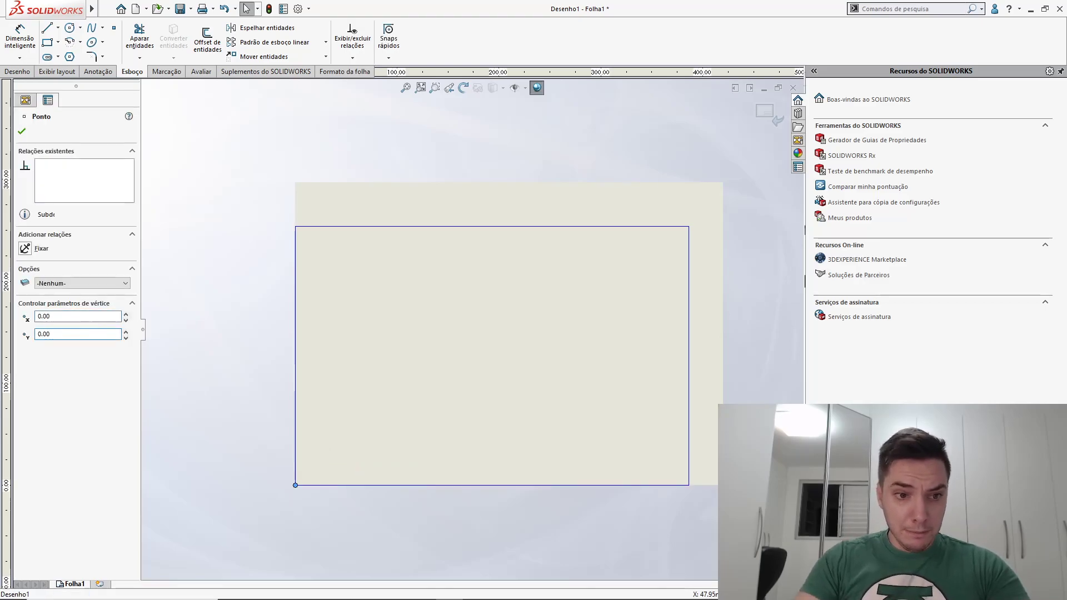
left_click(25, 249)
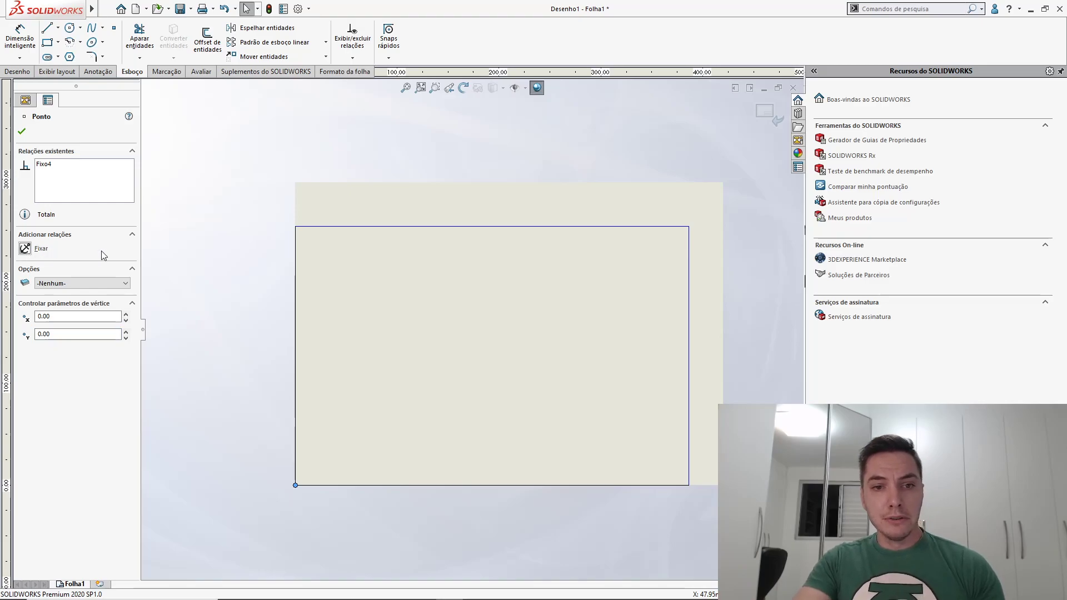
Place the rectangle's upper-right corner at X 420, Y 297 and fix that point
left_click(689, 225)
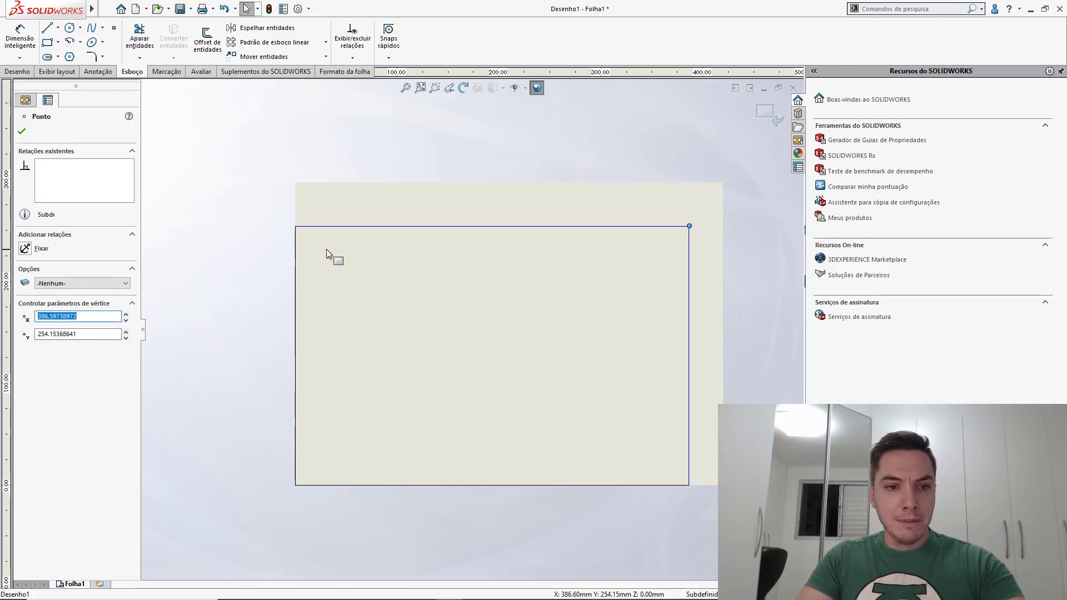
type("4")
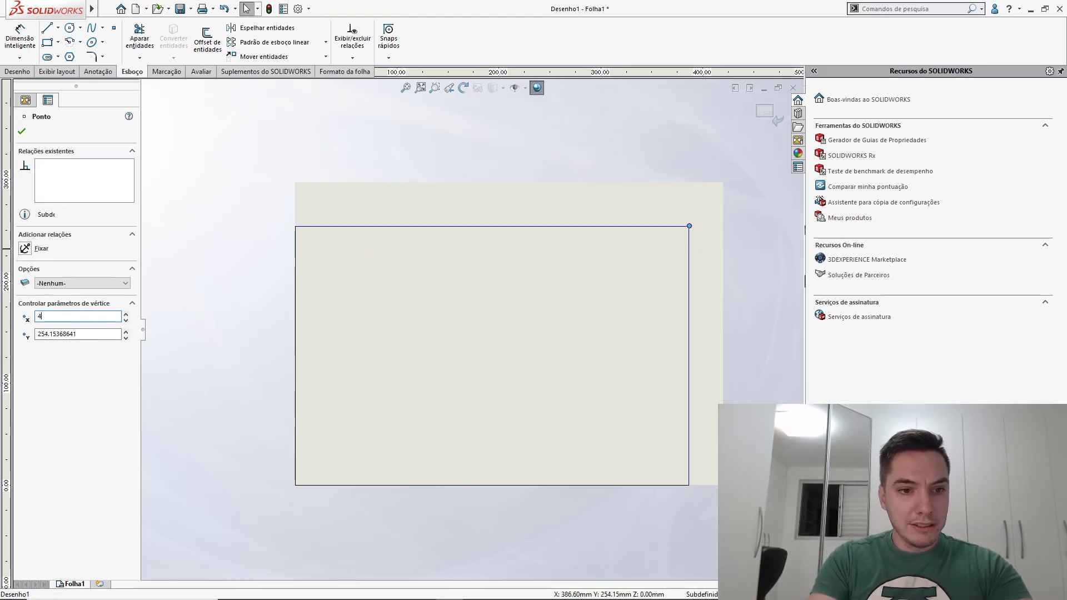
type("20")
key("Tab")
type("2")
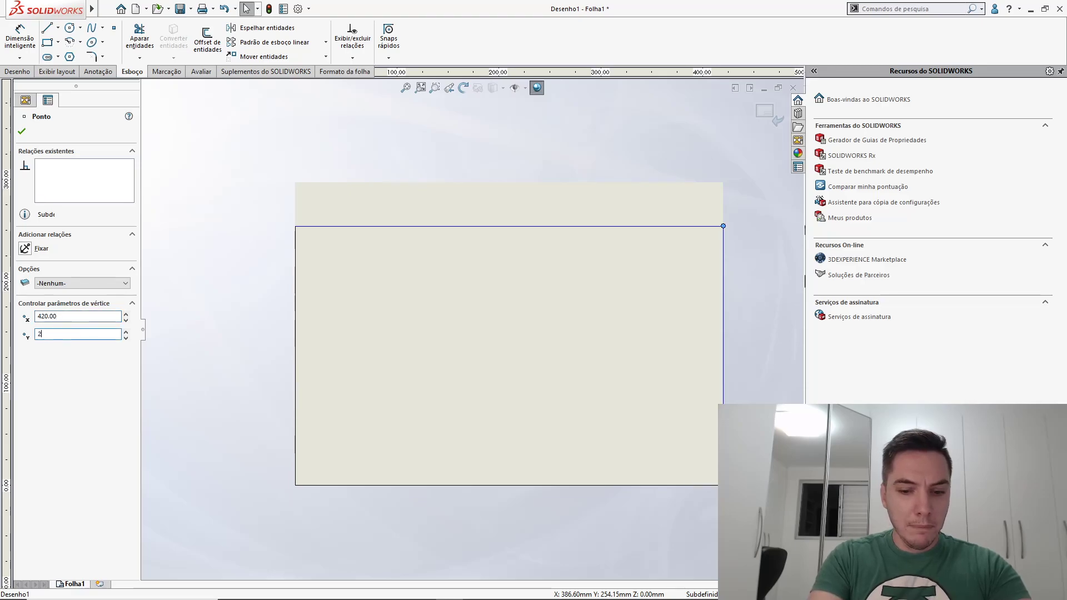
type("97")
key("Return")
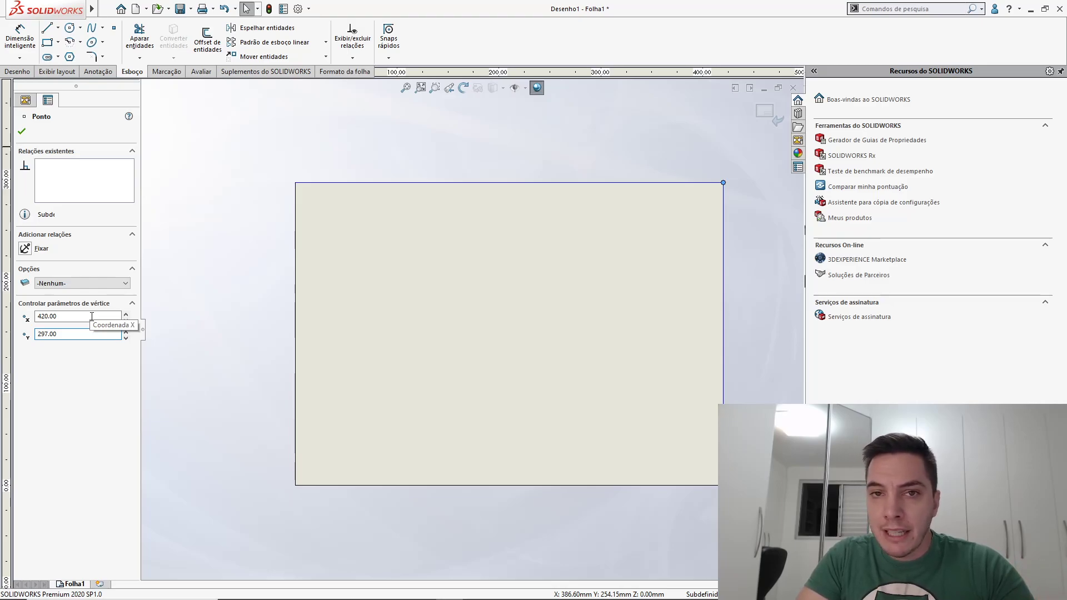
left_click(25, 248)
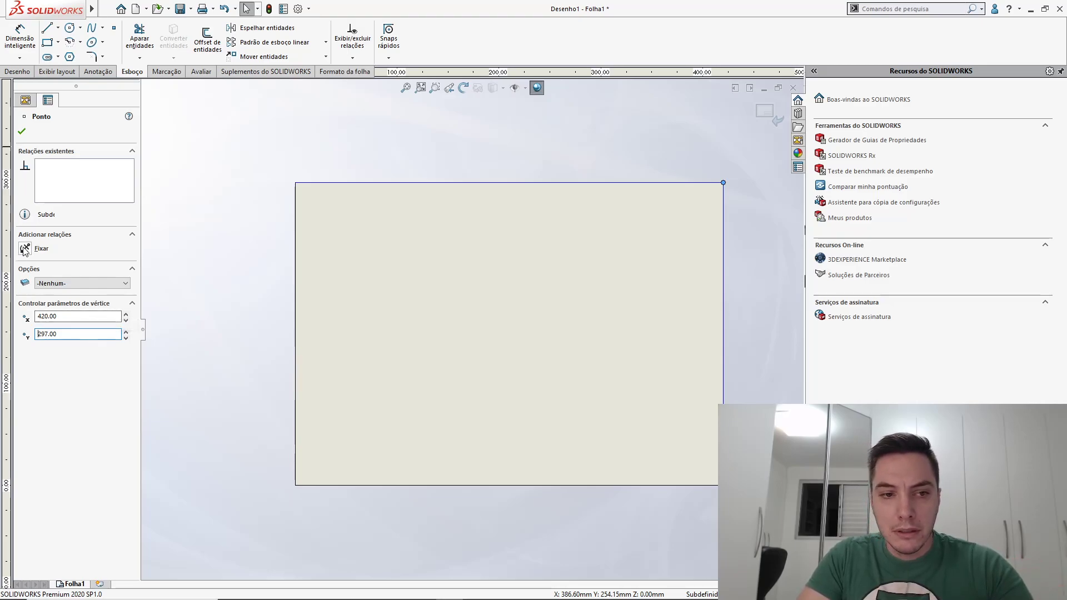
left_click(187, 290)
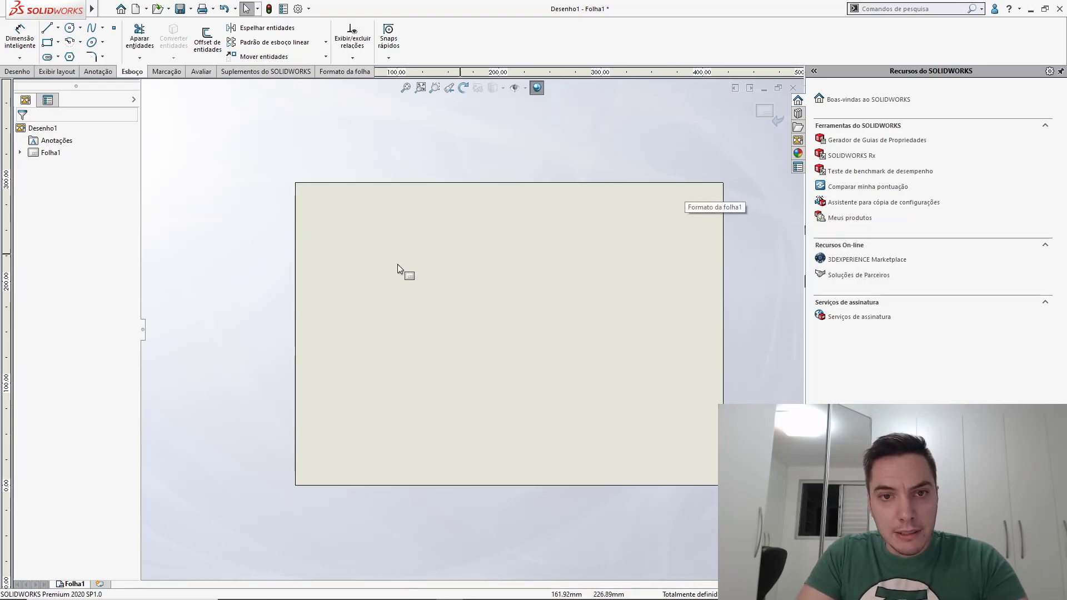
Sketch a second rectangle inside the sheet border, about 35 mm from its left edge and 36 mm from its bottom edge
key("s")
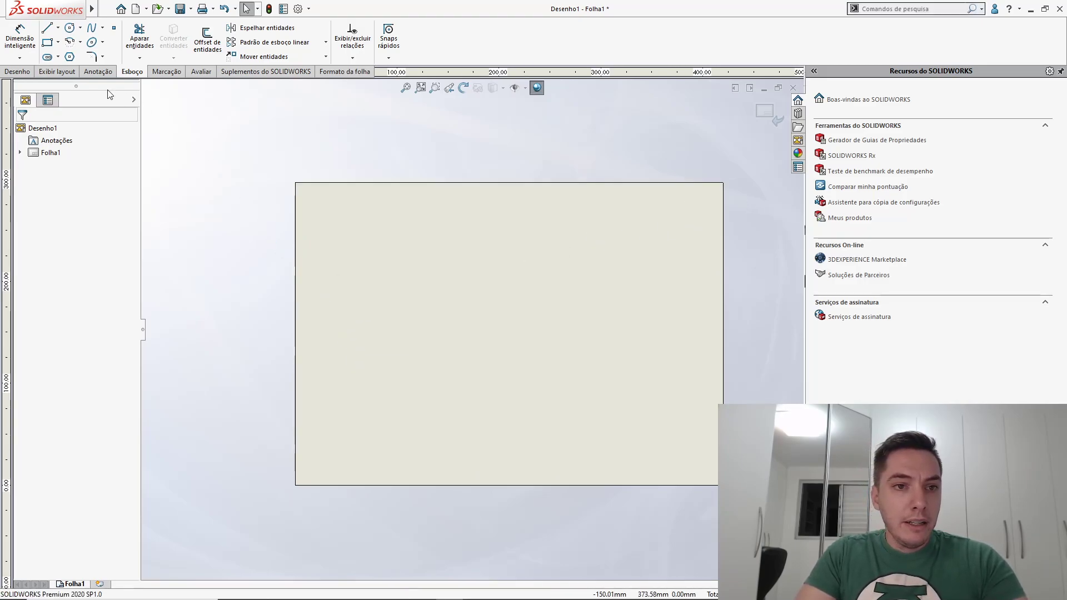
left_click(48, 43)
left_click(331, 211)
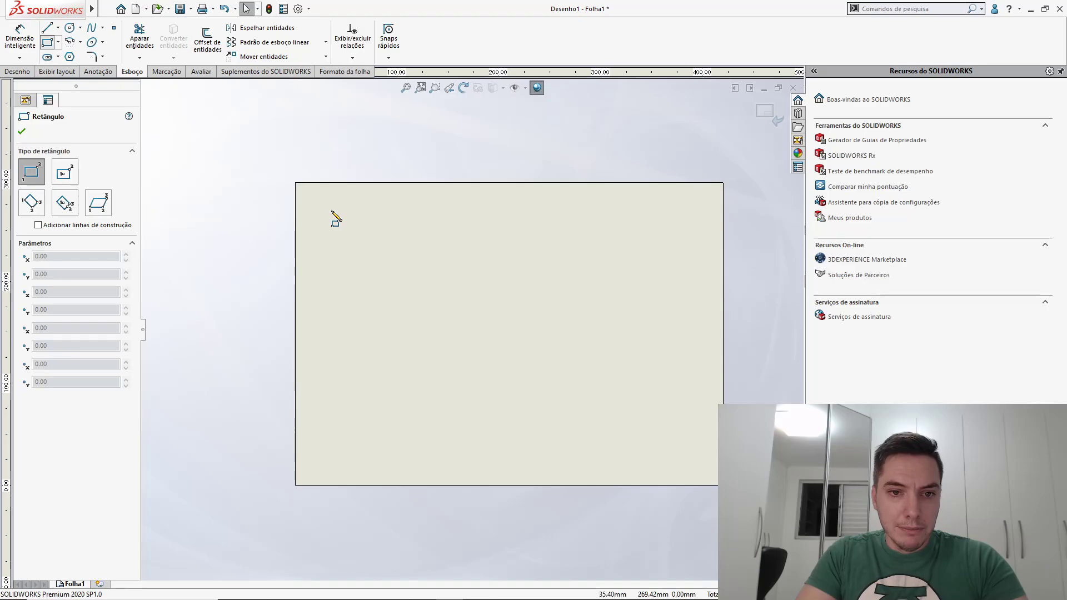
left_click(375, 274)
left_click(669, 449)
key("Escape")
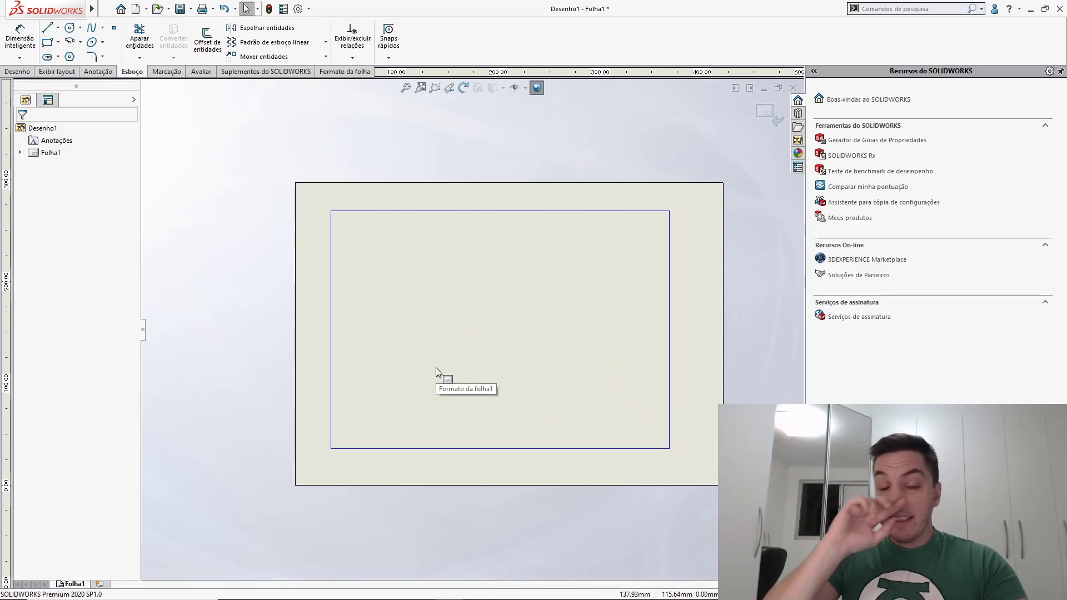
Dimension the gap between the left edges of the outer border and the inner rectangle to 25 mm
key("s")
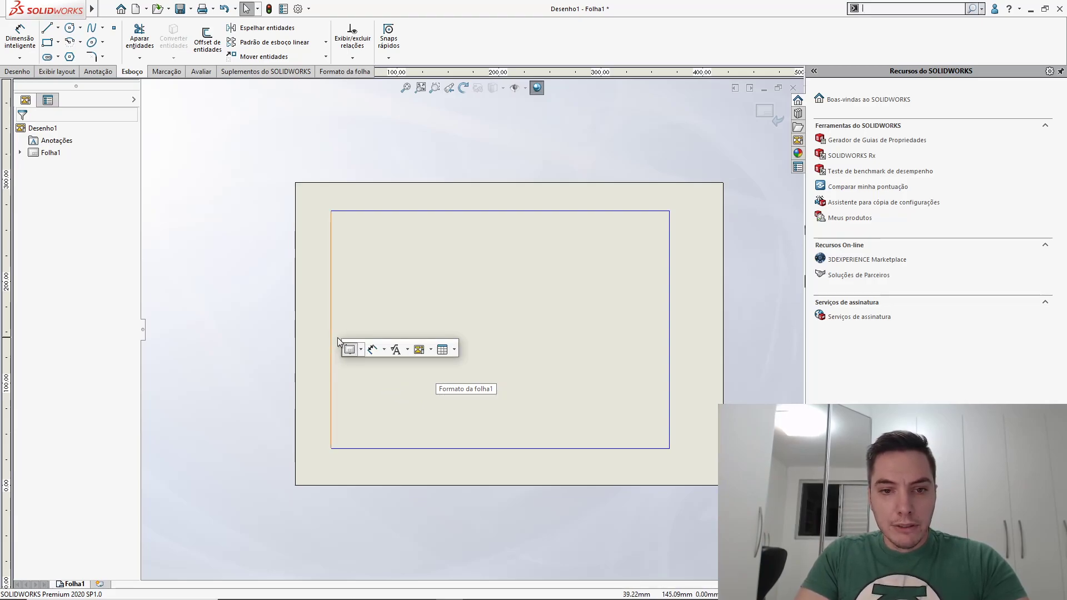
left_click(374, 349)
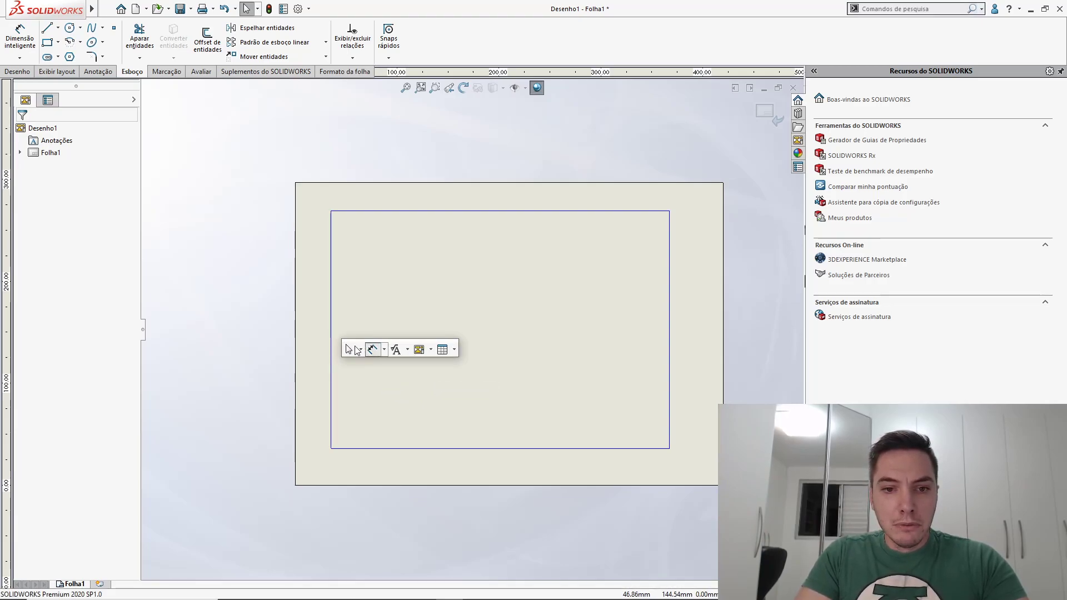
left_click(297, 349)
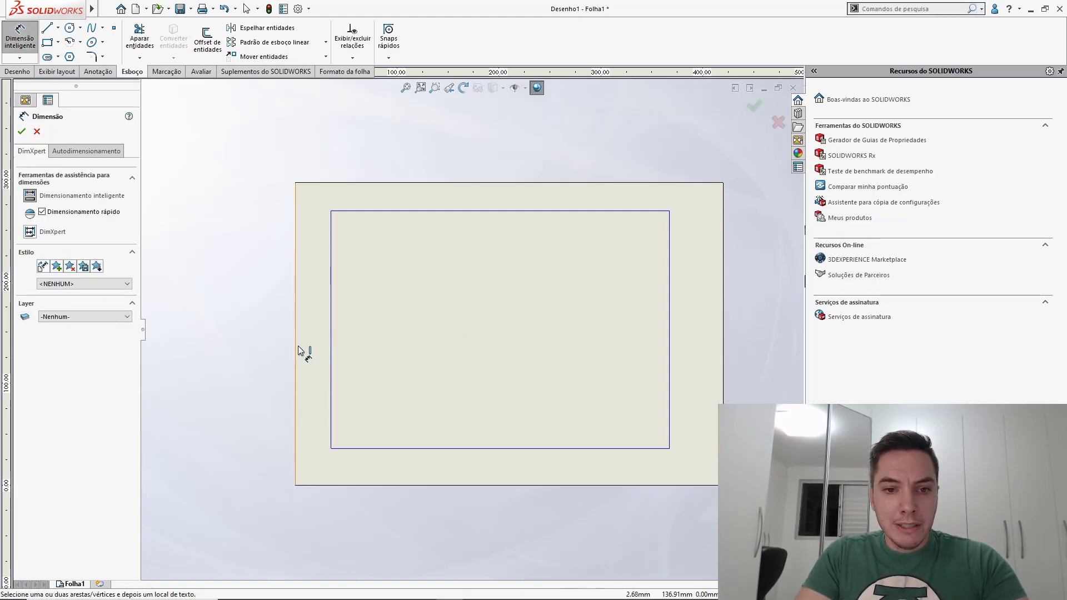
left_click(331, 351)
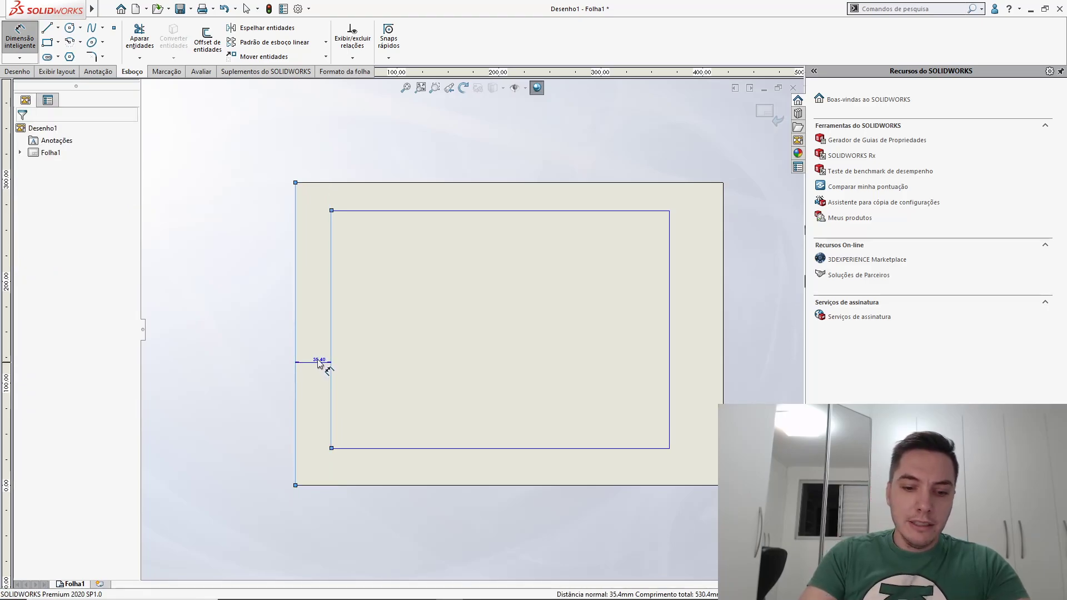
left_click(318, 364)
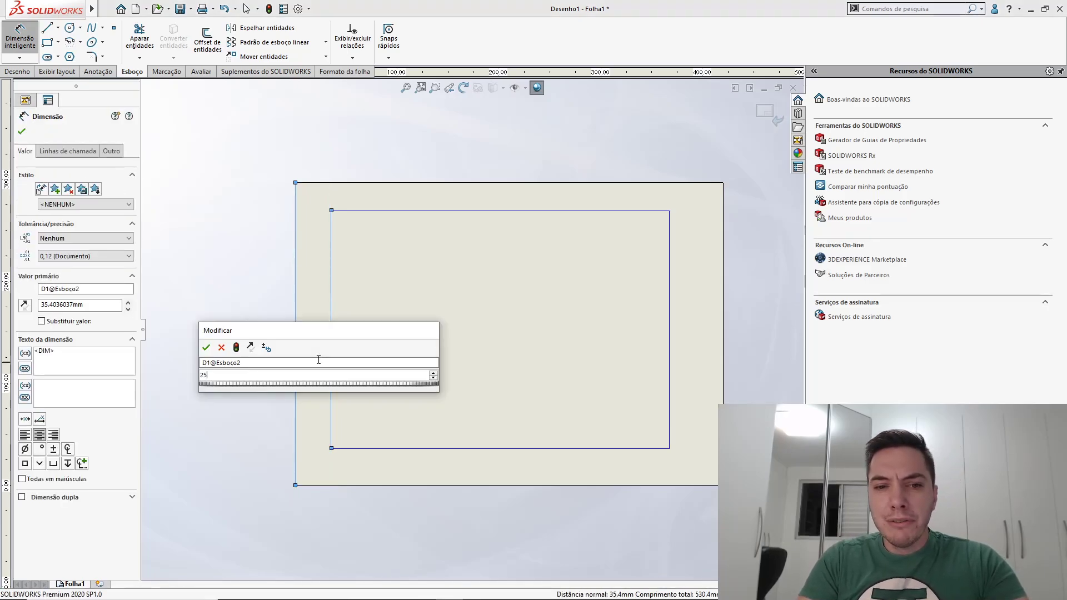
key("Return")
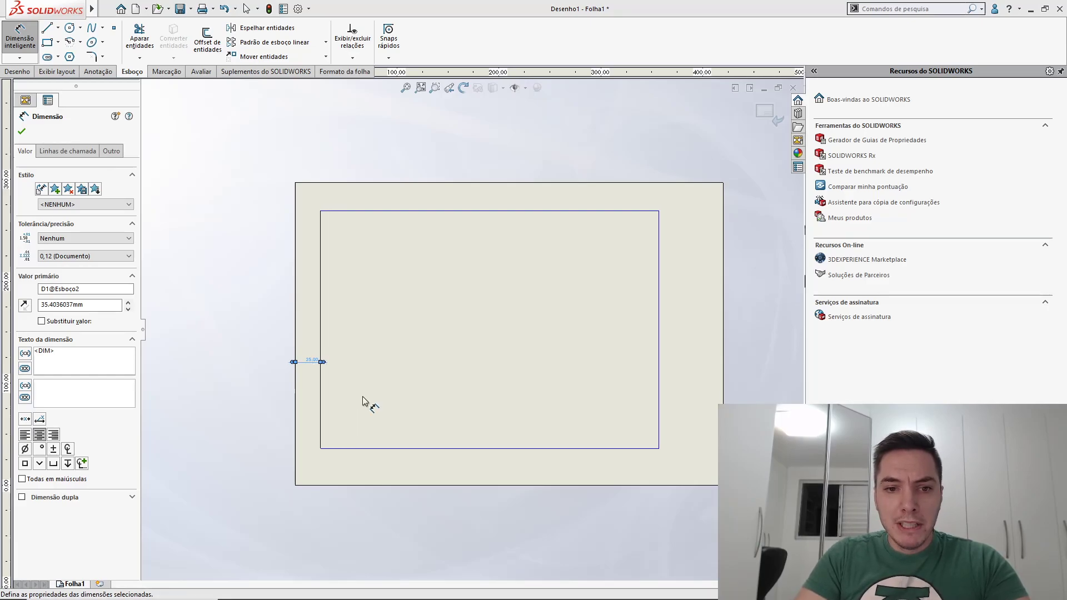
key("Escape")
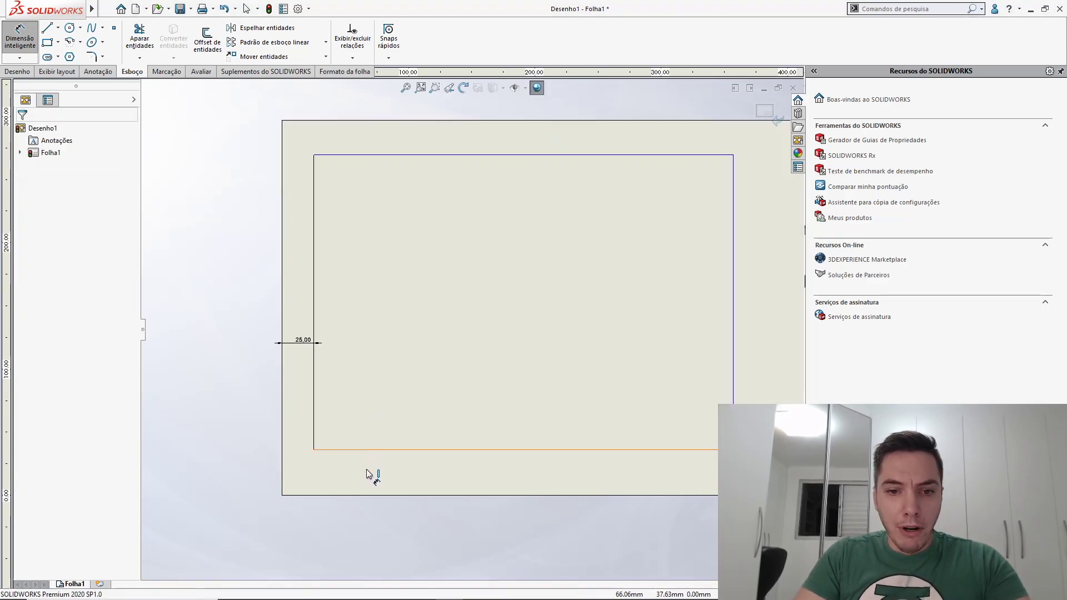
Dimension the gap between the bottom edges of the inner rectangle and the outer border to 5 mm
left_click(366, 473)
left_click(359, 495)
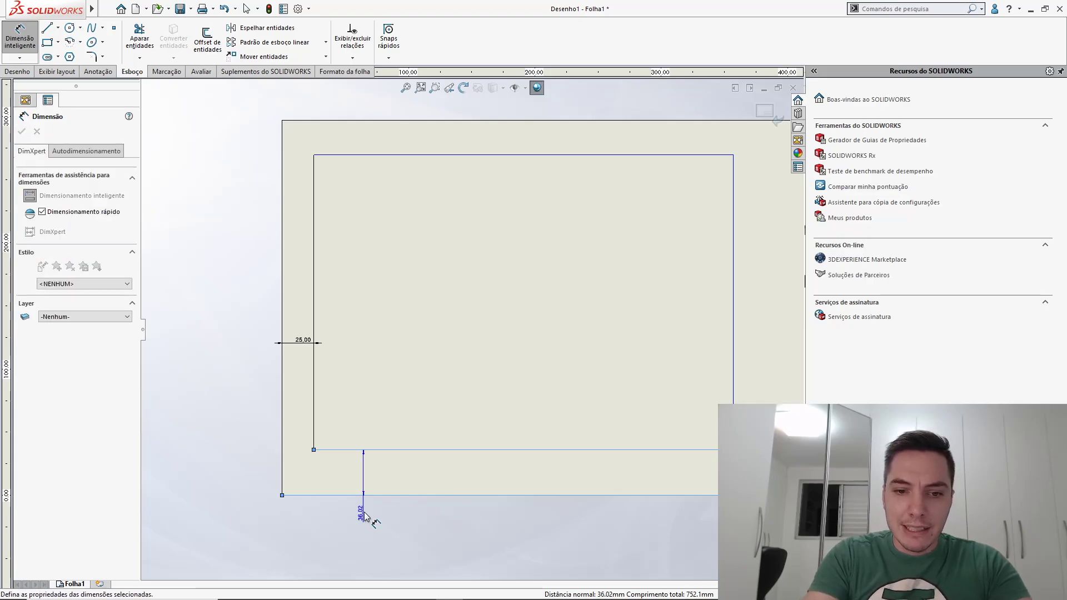
left_click(365, 516)
type("1")
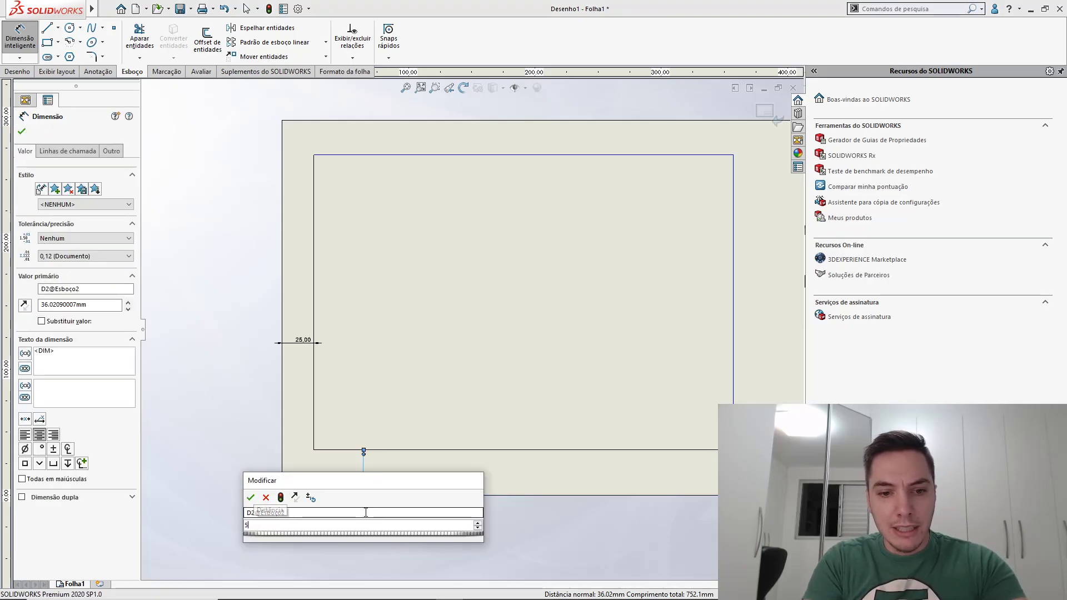
key("Return")
Dimension the gap between the top edges of the inner rectangle and the outer border to 5 mm
scroll(434, 392, "up", 1)
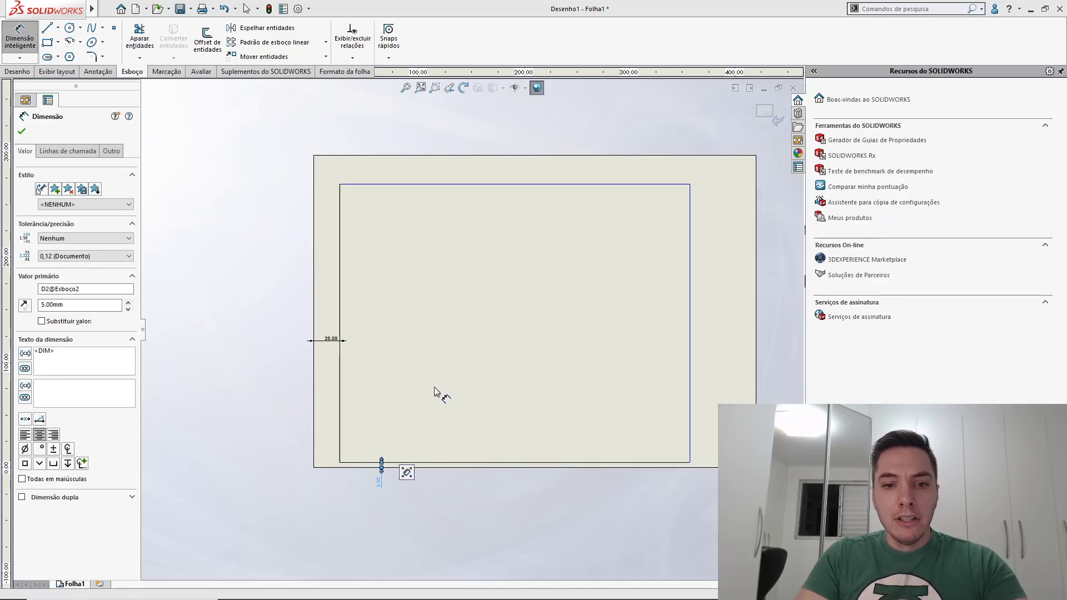
mouse_move(435, 392)
middle_mouse_down()
mouse_move(300, 393)
mouse_move(295, 377)
middle_mouse_up()
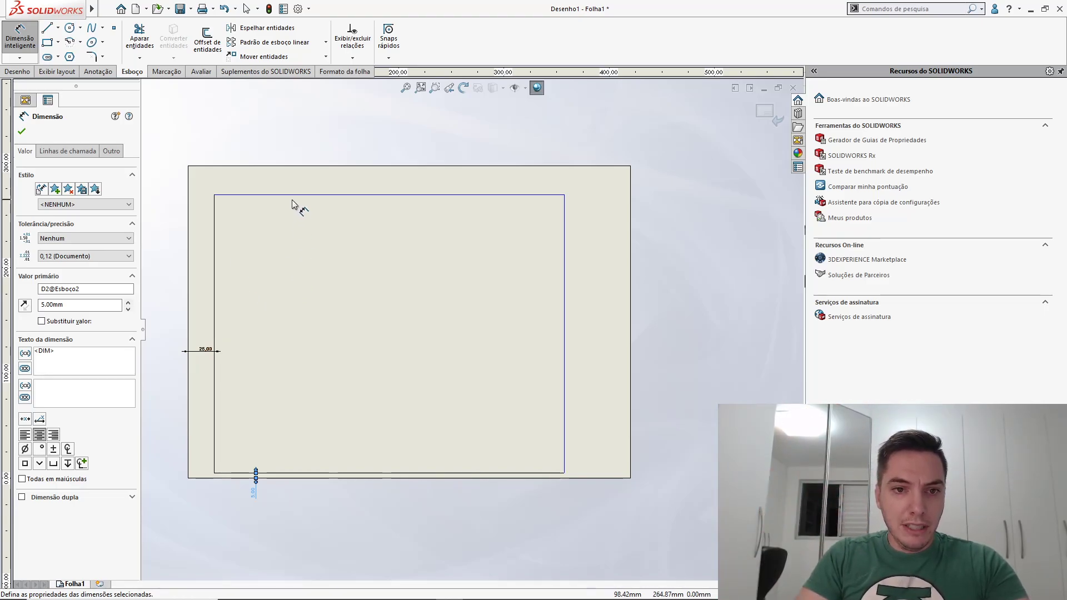
left_click(286, 180)
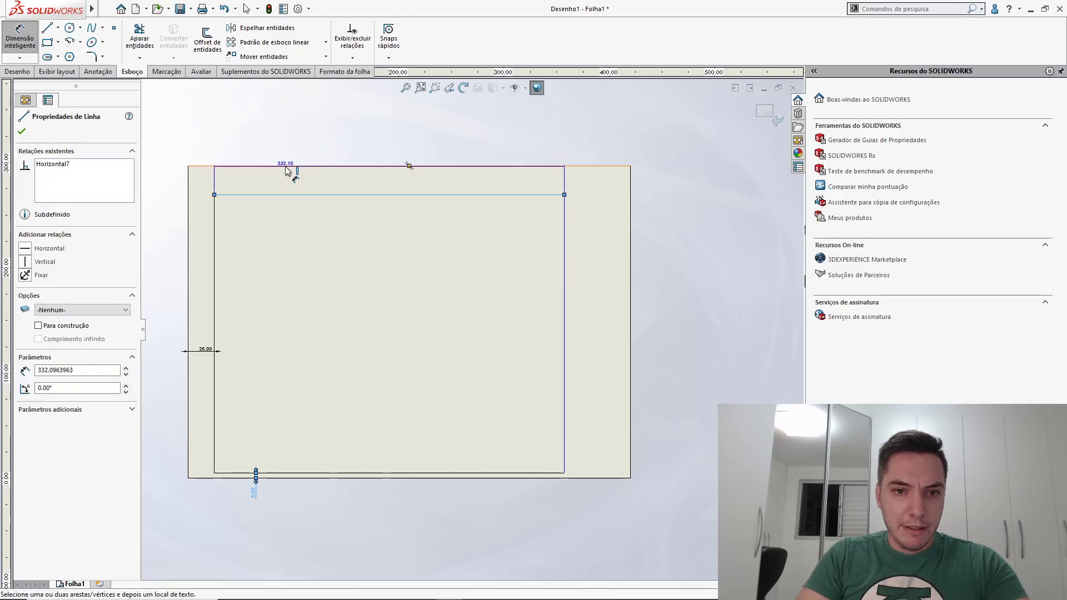
left_click(285, 166)
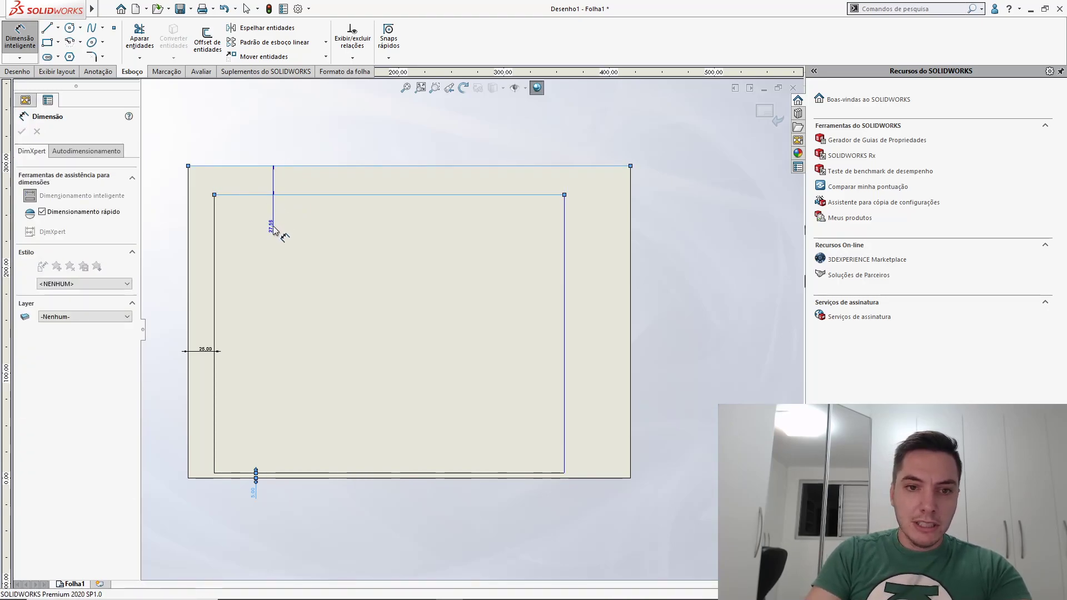
left_click(273, 226)
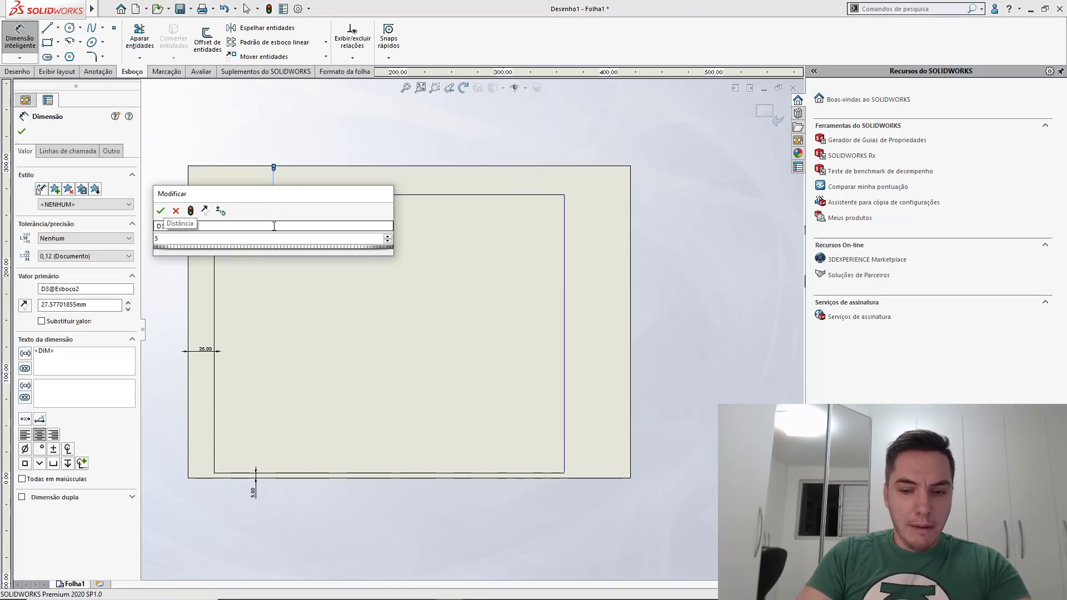
key("Return")
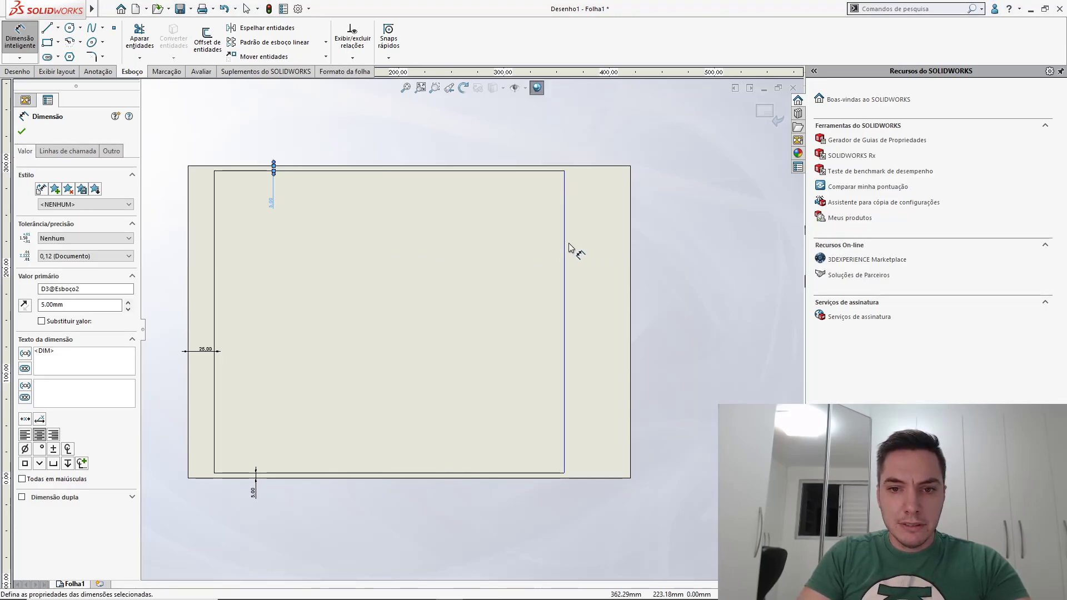
Dimension the gap between the right edges of the inner rectangle and the outer border to 5 mm
left_click_drag(566, 248, 632, 253)
left_click(631, 254)
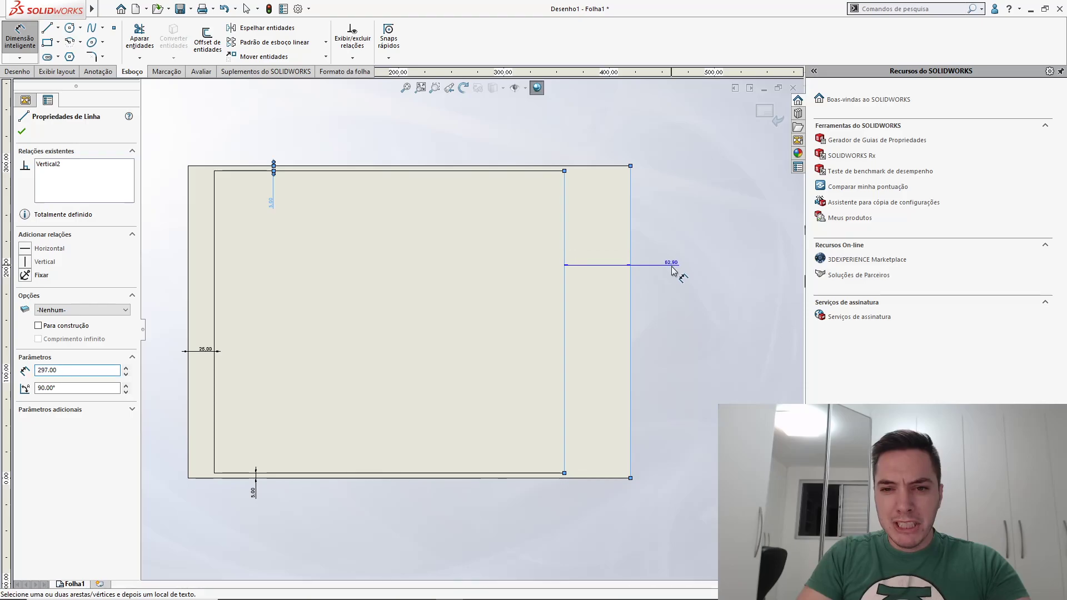
left_click(672, 271)
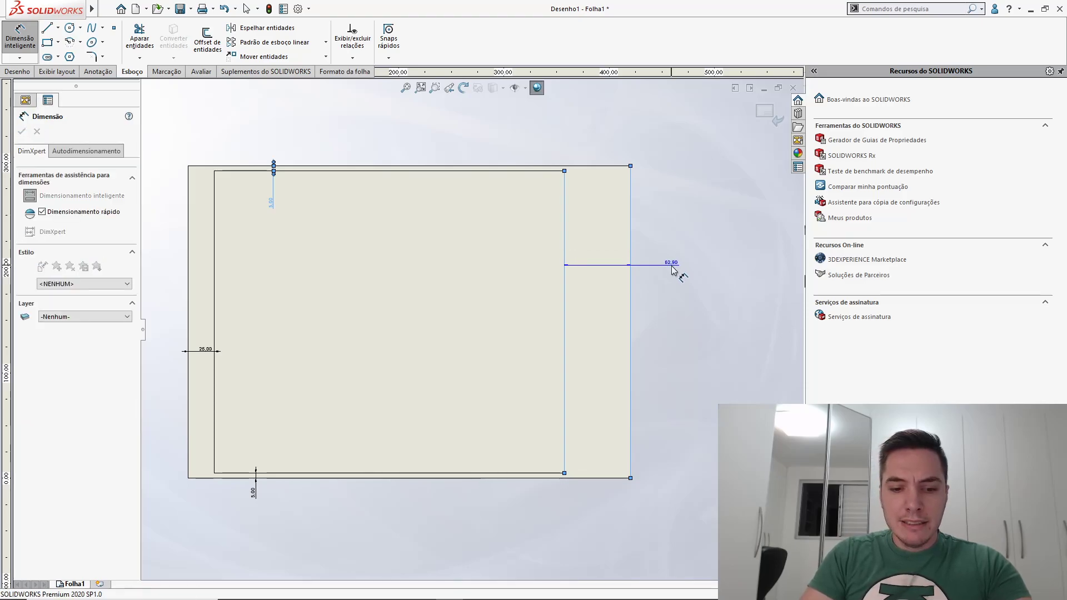
key("Return")
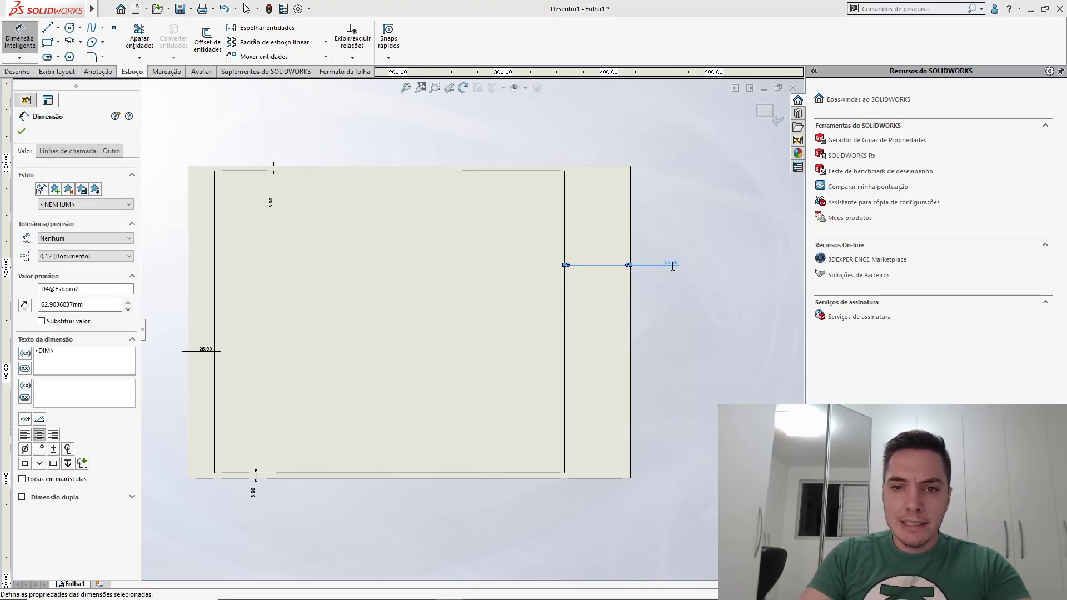
key("Escape")
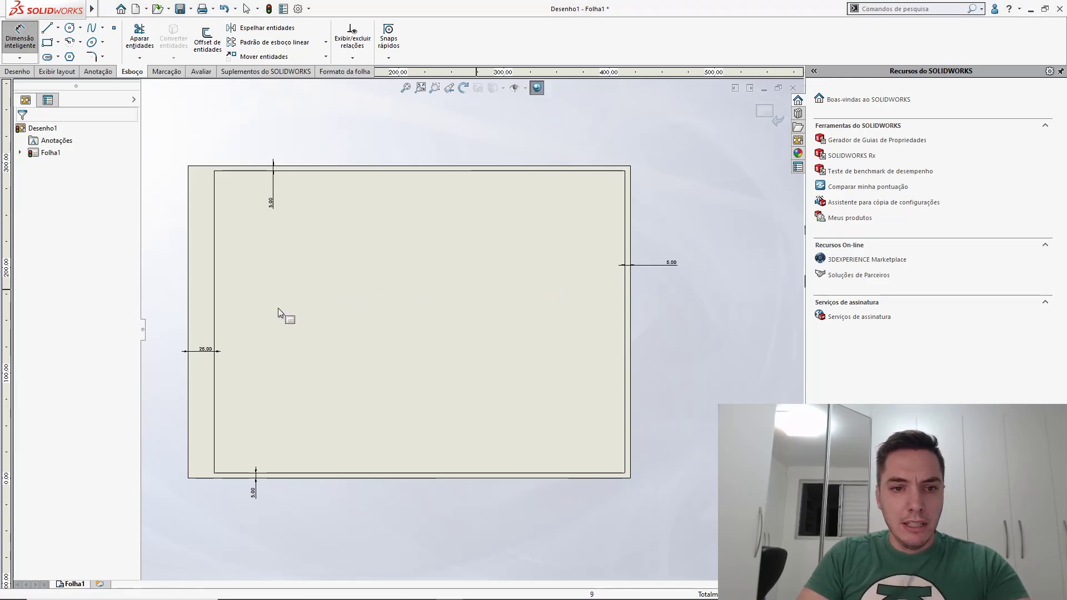
key("Escape")
Sketch a horizontal line across the 25 mm left margin, about 186 mm above the sheet's bottom edge
key("l")
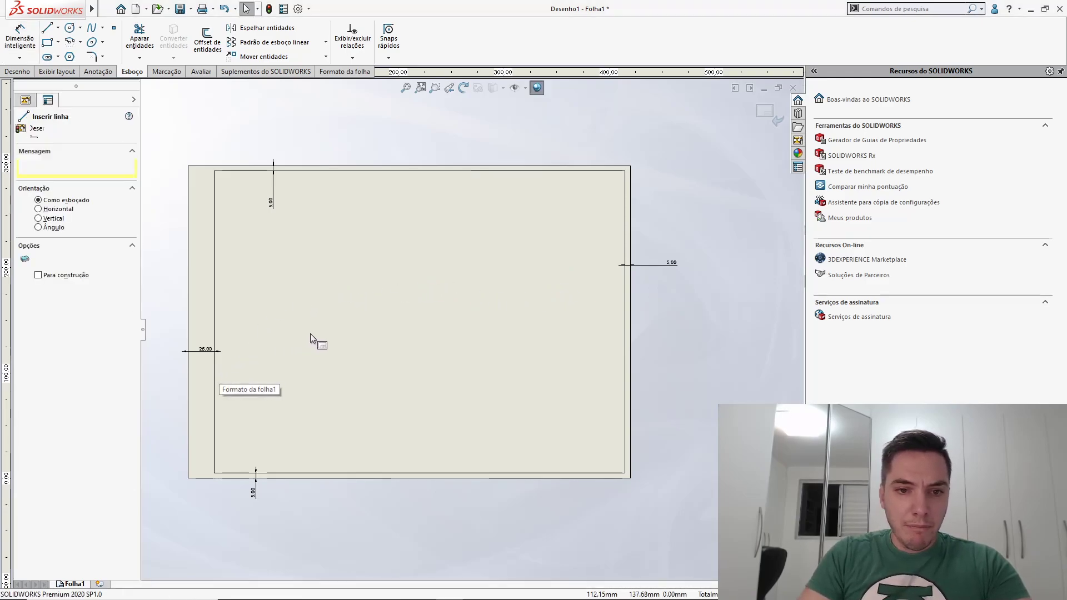
left_click(215, 322)
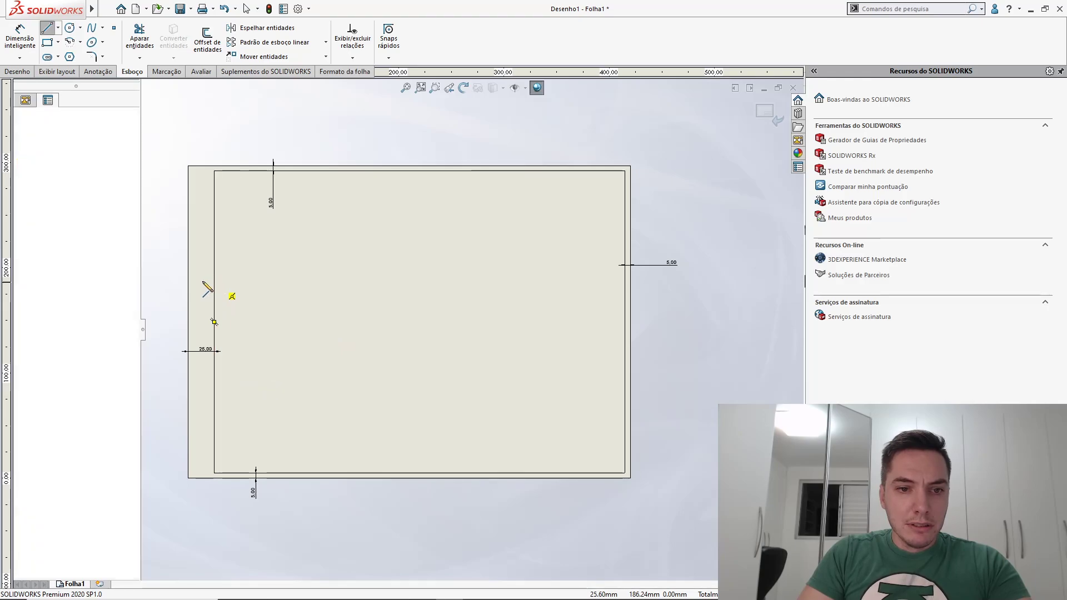
left_click(187, 323)
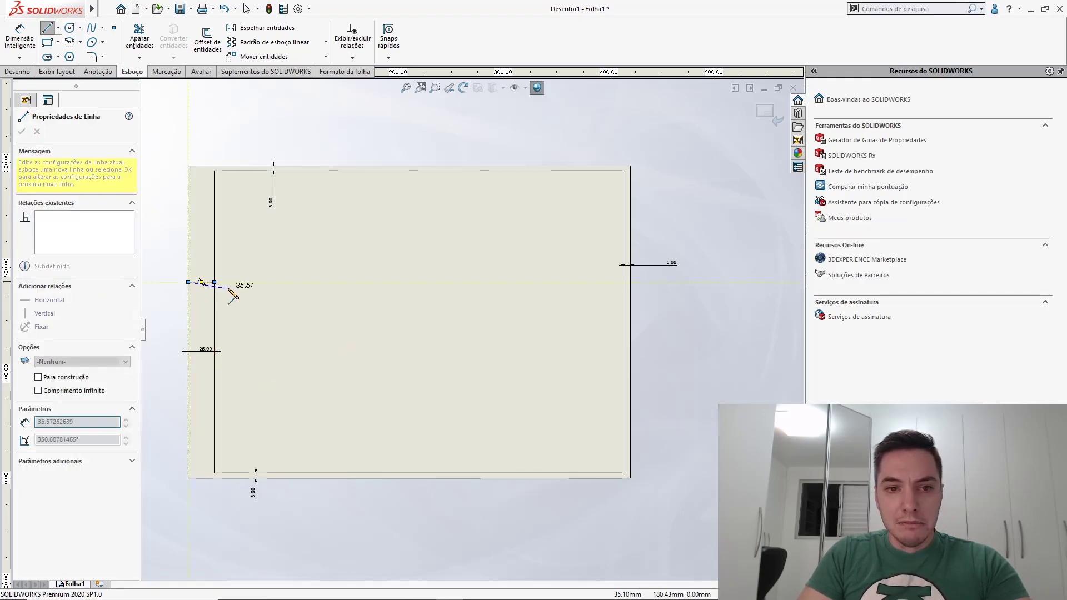
key("Escape")
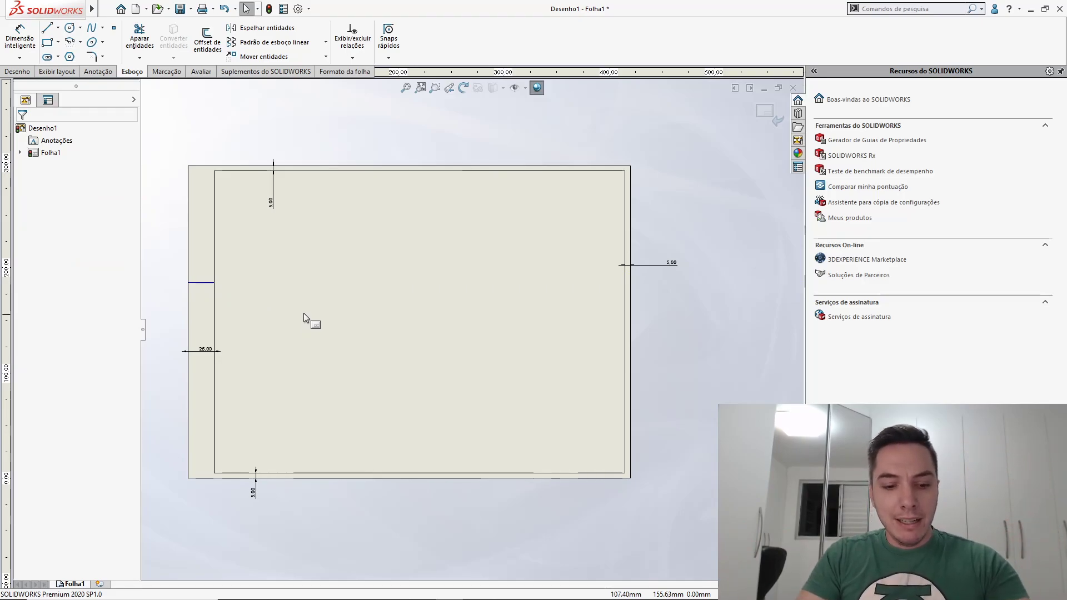
Dimension the left margin's horizontal line from the sheet's bottom edge at 297/2 mm, placing the dimension outside the sheet's left edge
key("s")
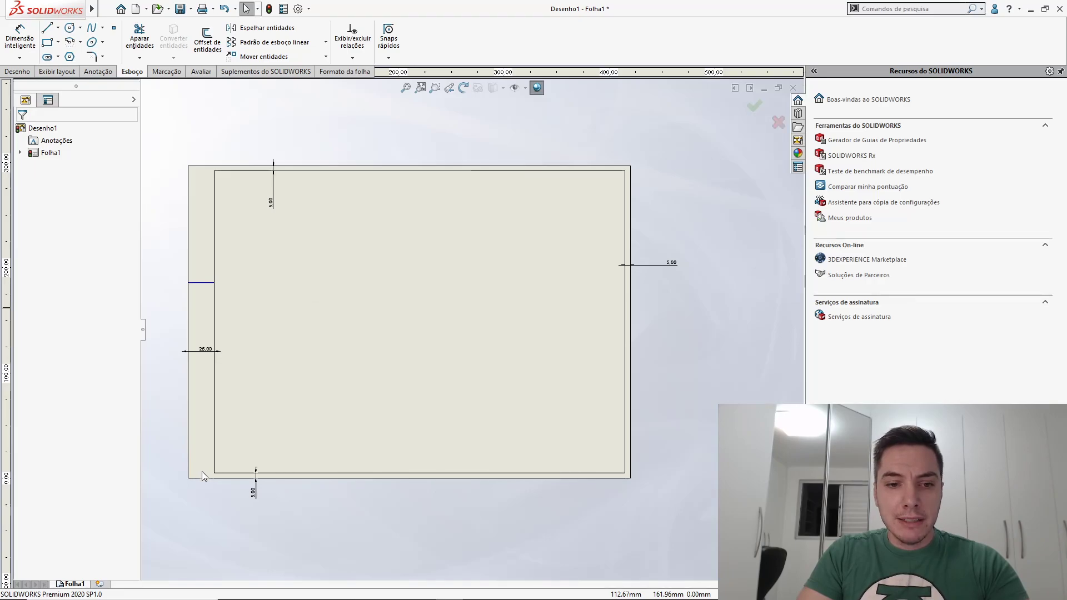
key("d")
left_click(210, 478)
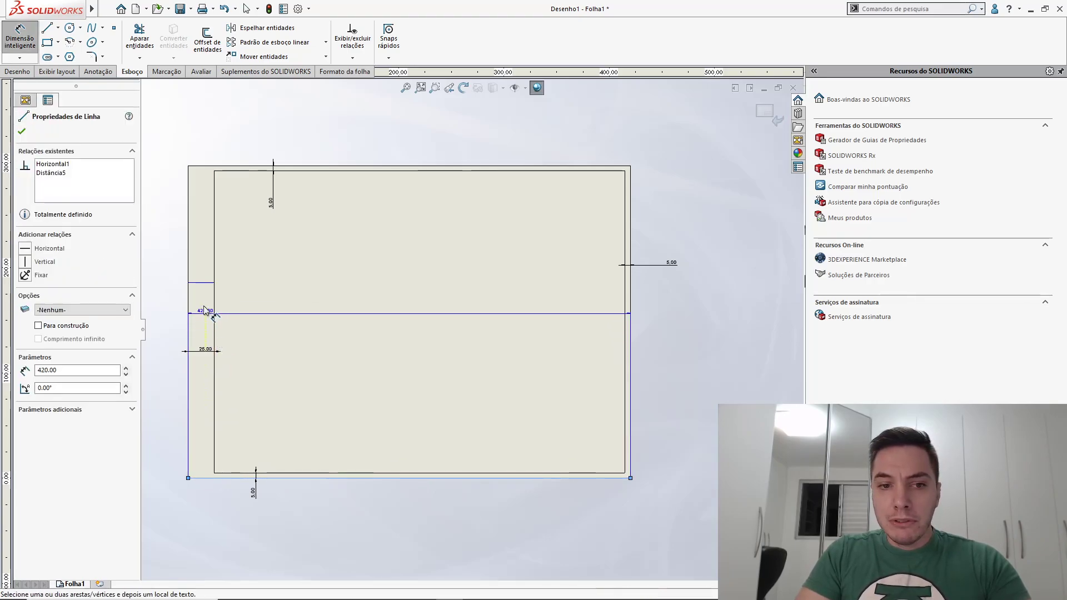
left_click(273, 285)
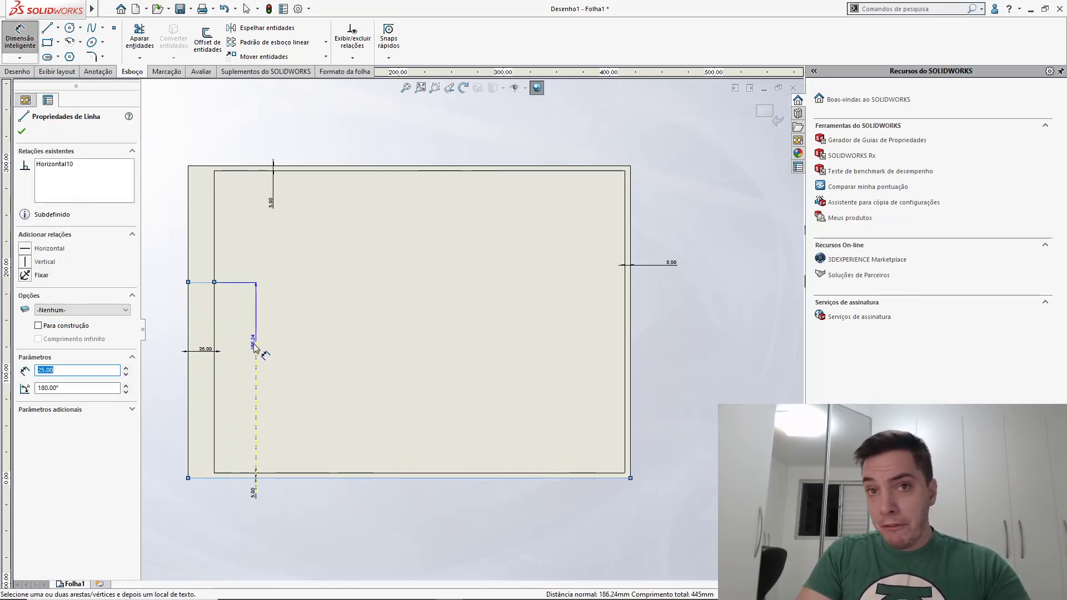
middle_click_drag(286, 357, 361, 358, "ctrl")
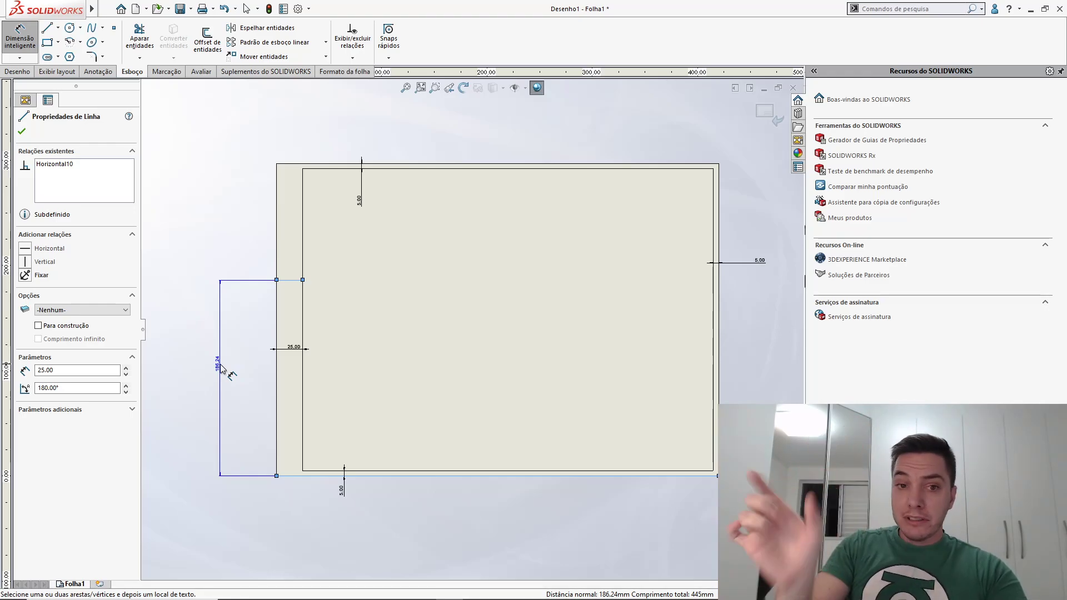
left_click_drag(221, 367, 224, 370)
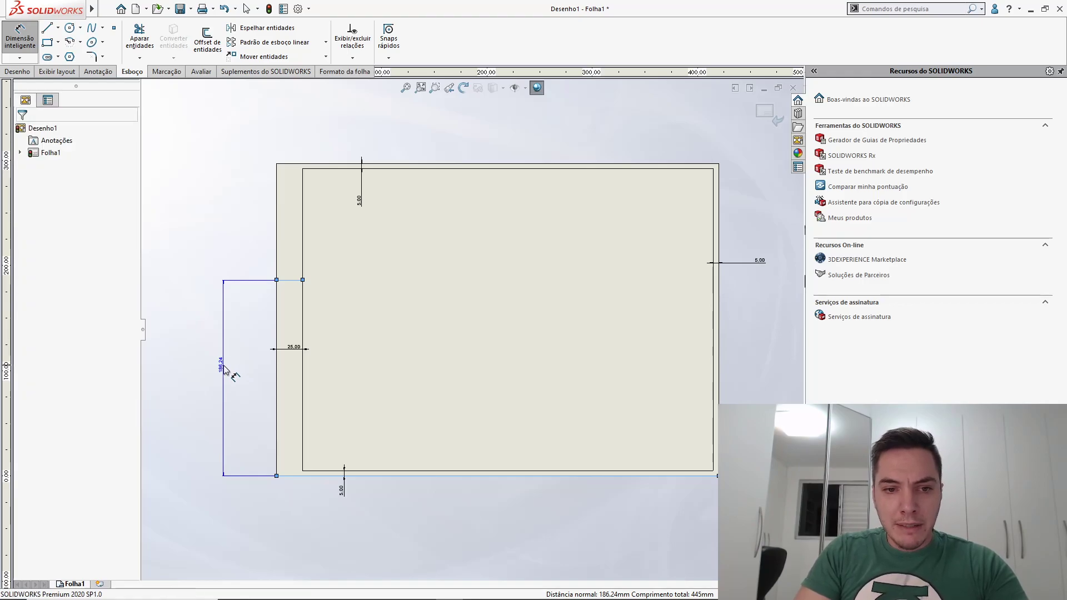
left_click(229, 368)
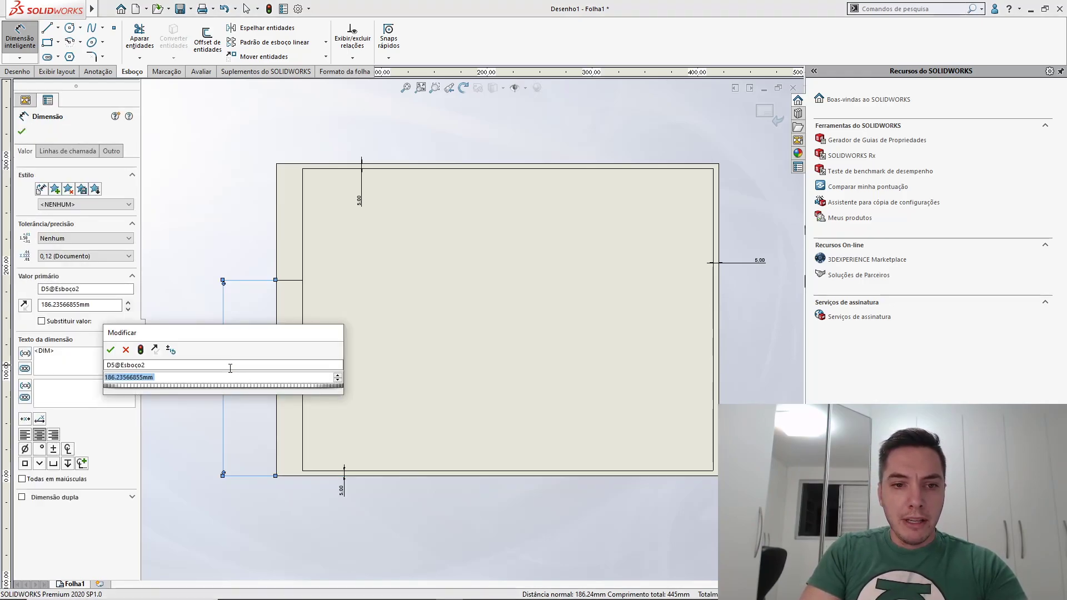
type("297/2")
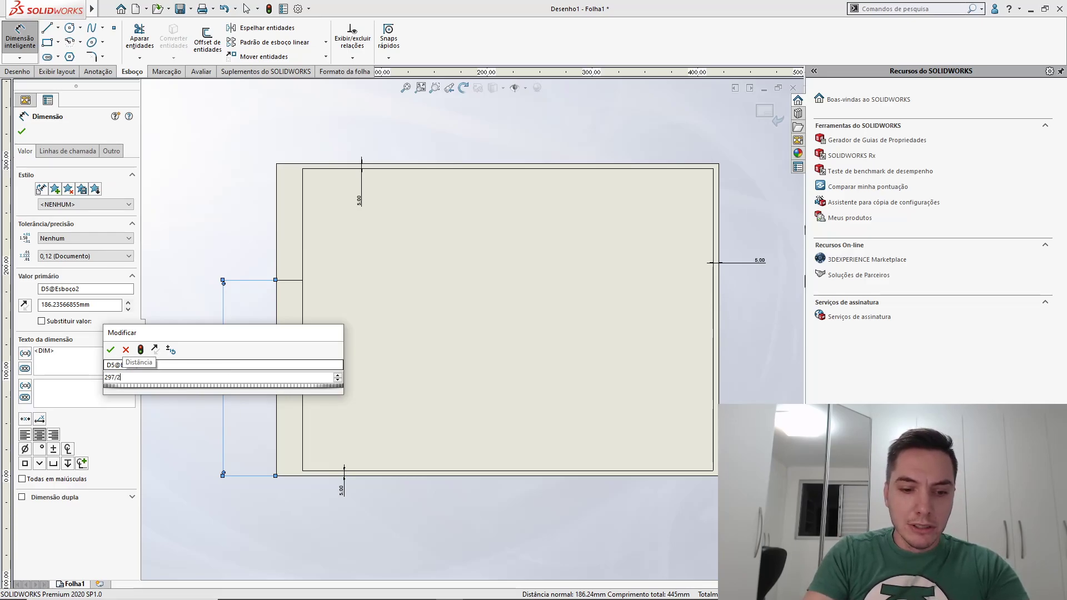
key("Return")
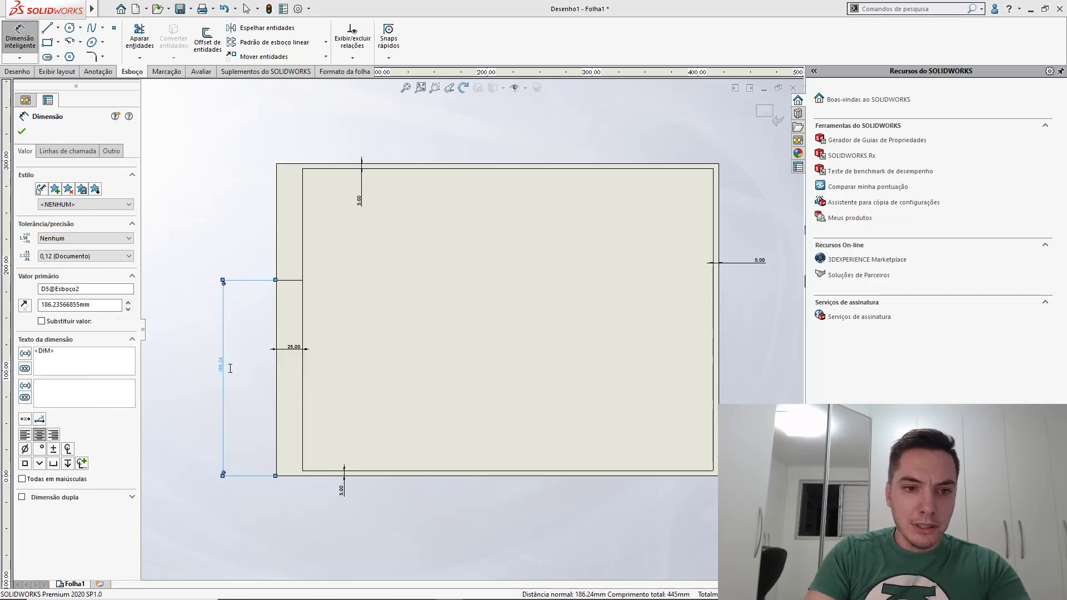
key("Escape")
key("Escape")
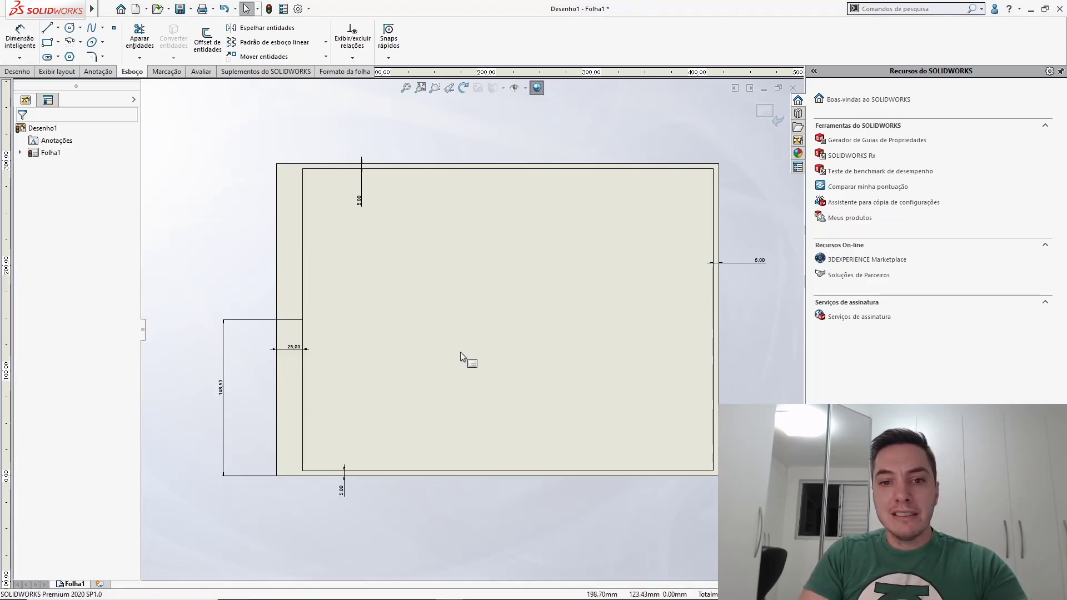
Switch to the PowerPoint presentation, examine the A3 folding diagram on slide 5, and return to SOLIDWORKS
middle_click_drag(460, 352, 413, 359)
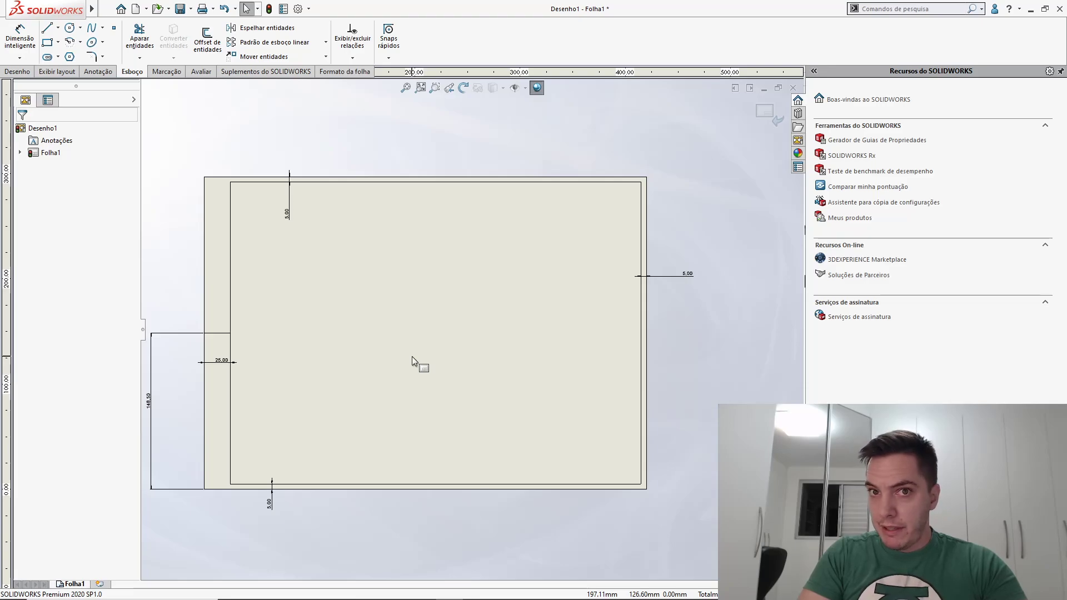
scroll(424, 522, "up", 1)
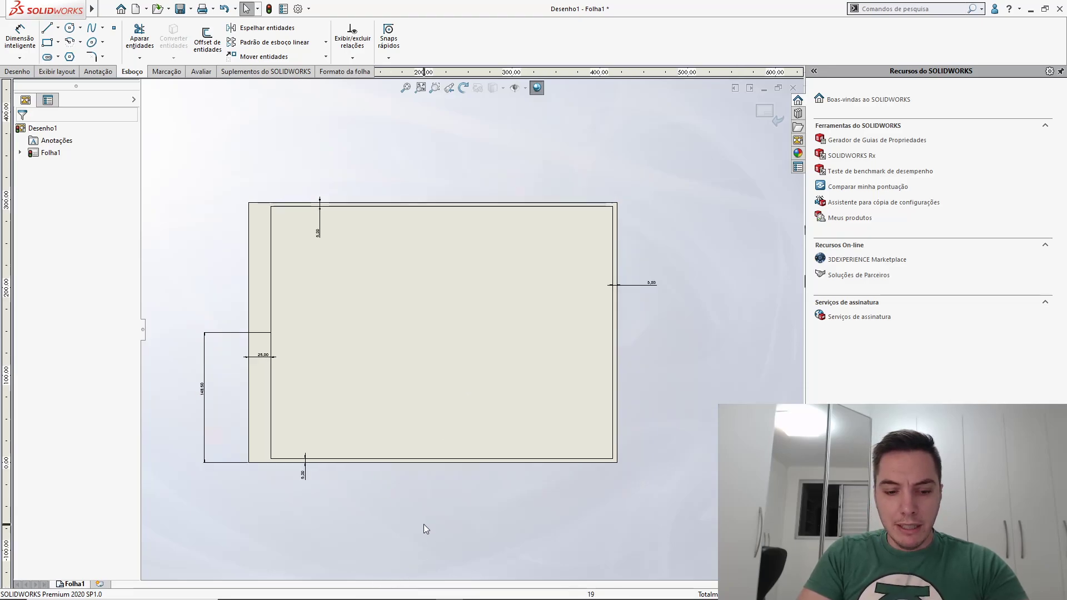
key("alt+Tab")
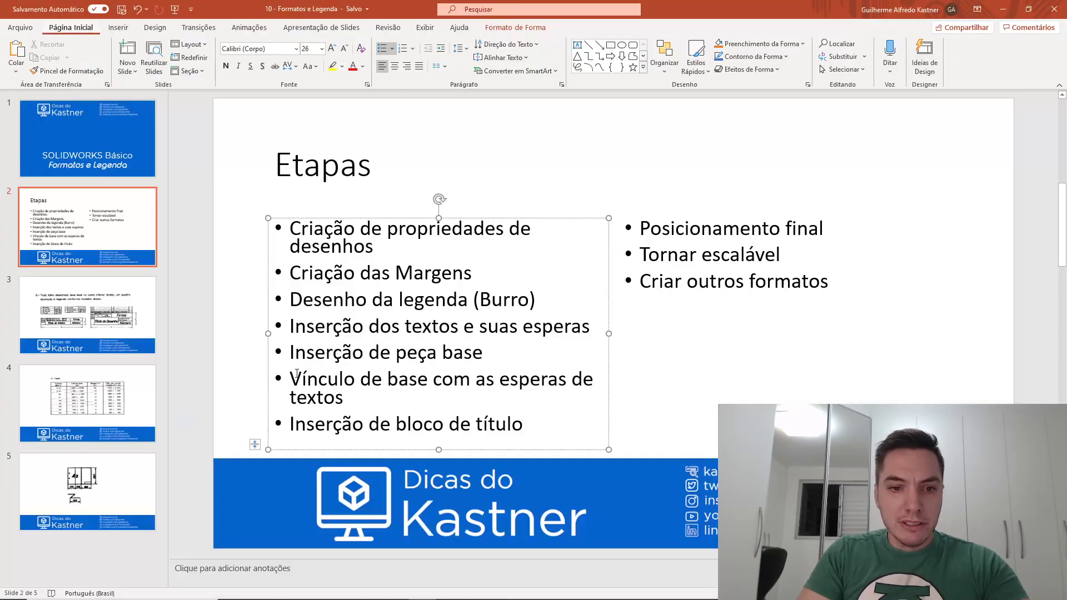
left_click(87, 491)
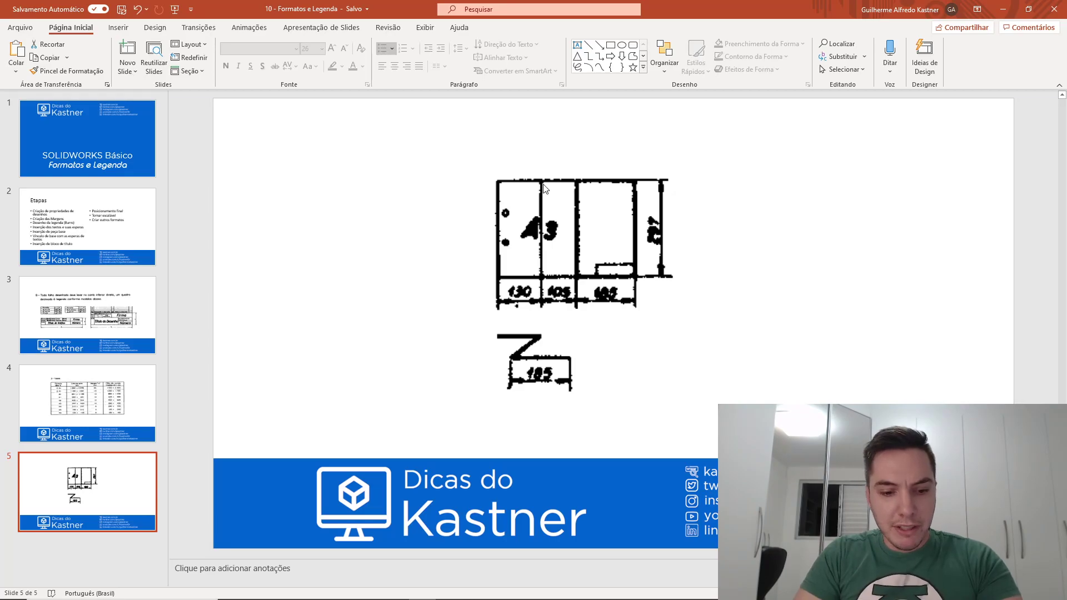
key("alt+Tab")
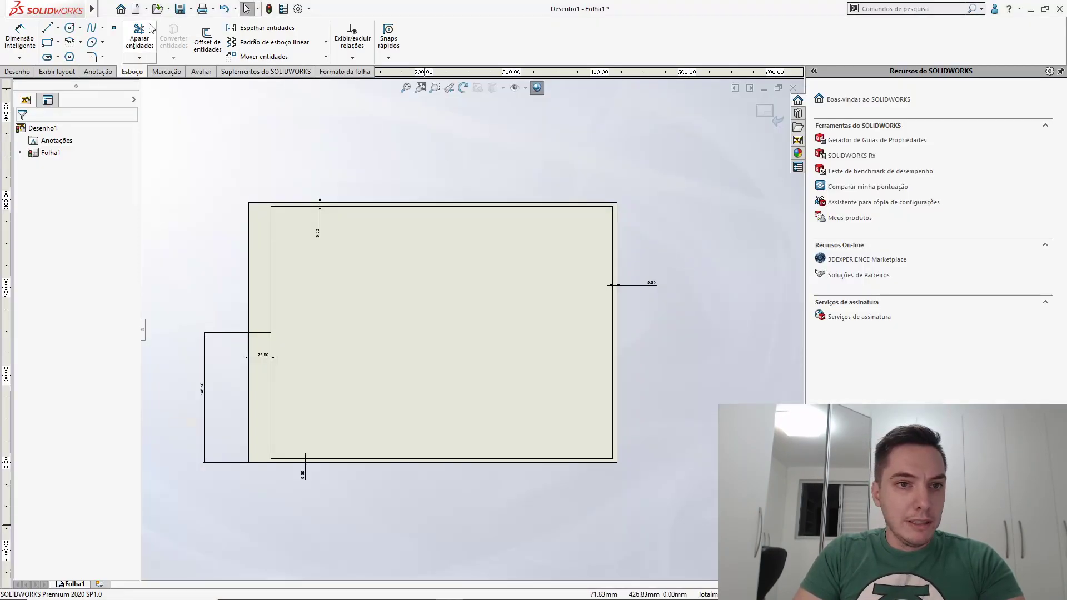
Sketch two vertical fold lines between the outer border's top and bottom edges, about 250 mm and 105 mm from its left edge
key("l")
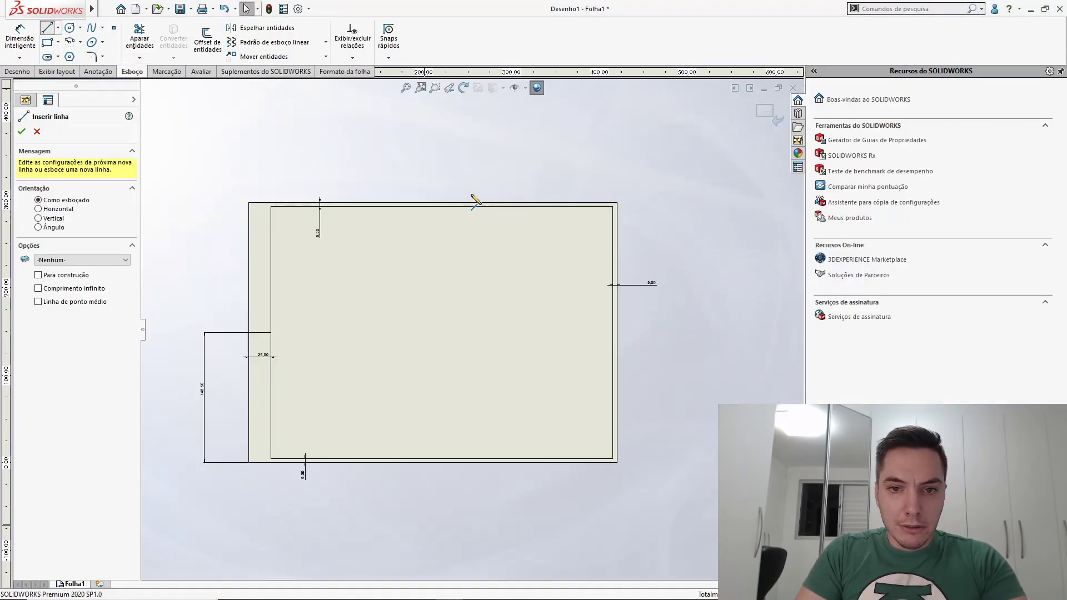
left_click(468, 202)
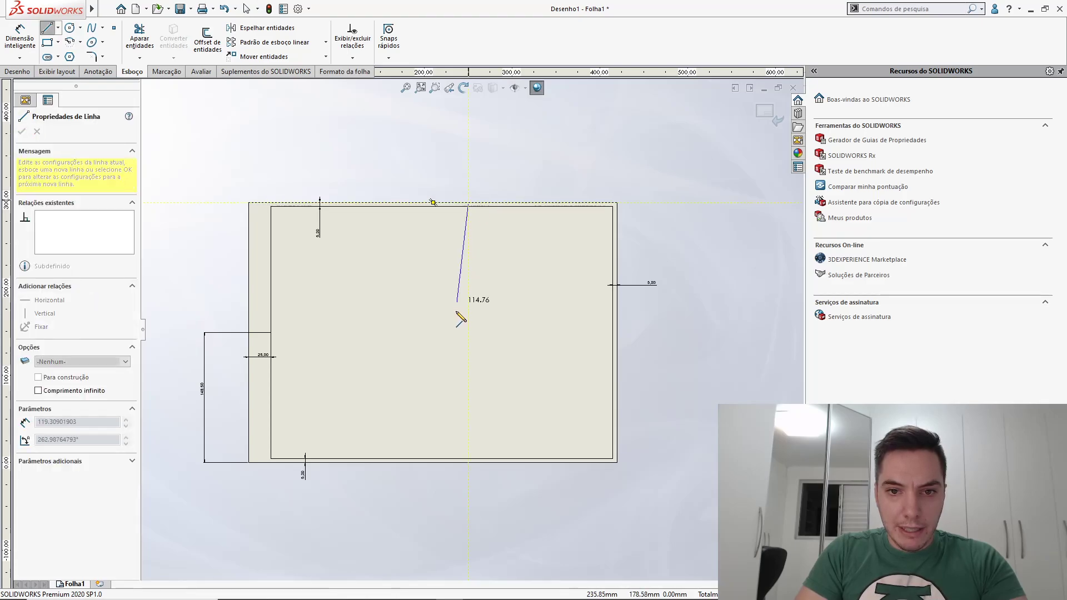
left_click(470, 462)
key("Escape")
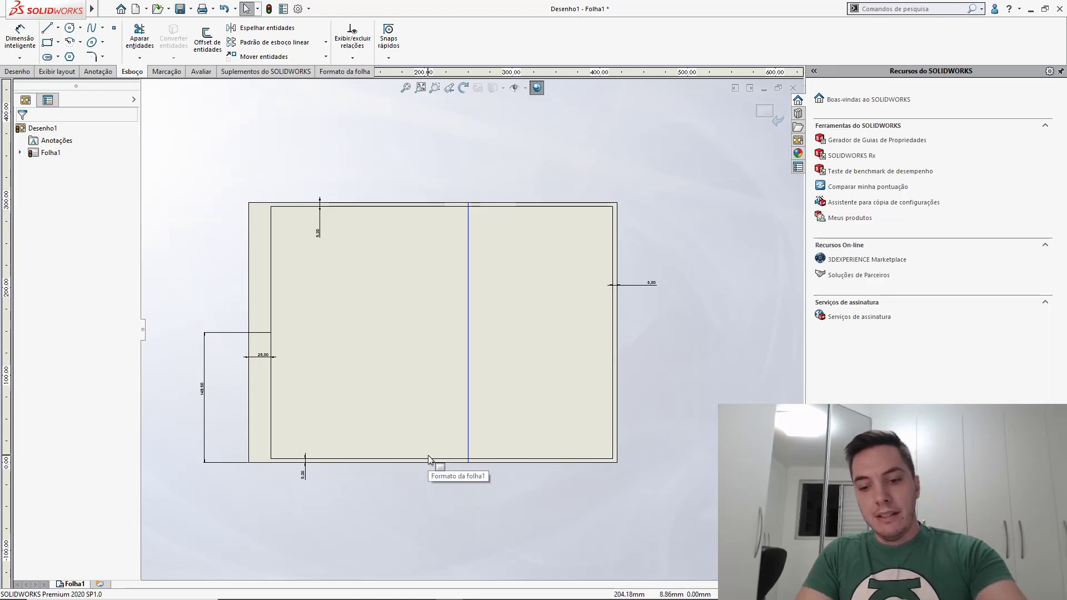
key("l")
left_click(340, 207)
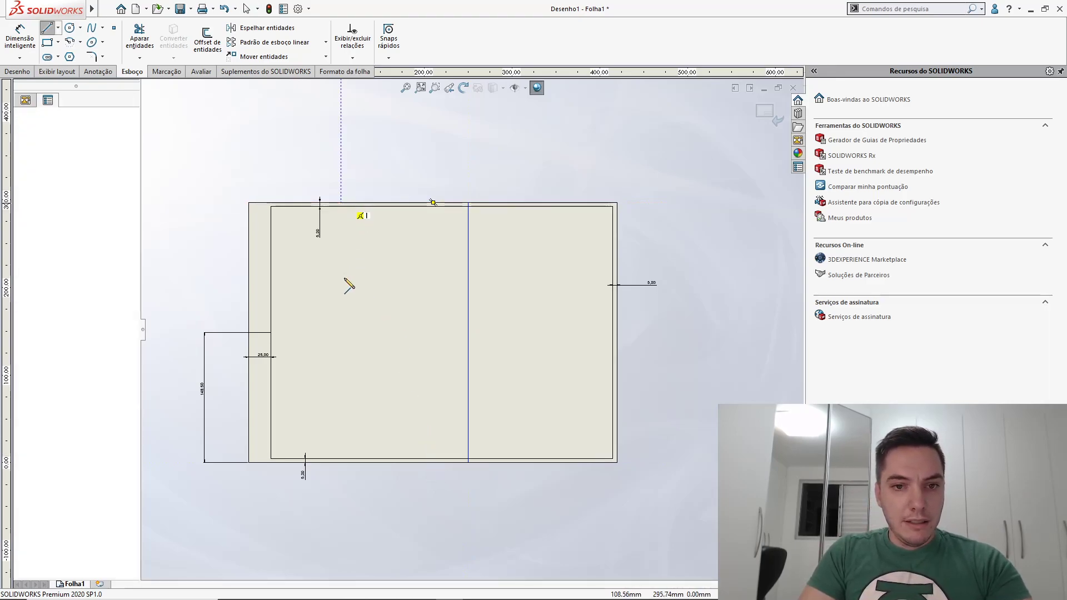
left_click(341, 459)
key("Escape")
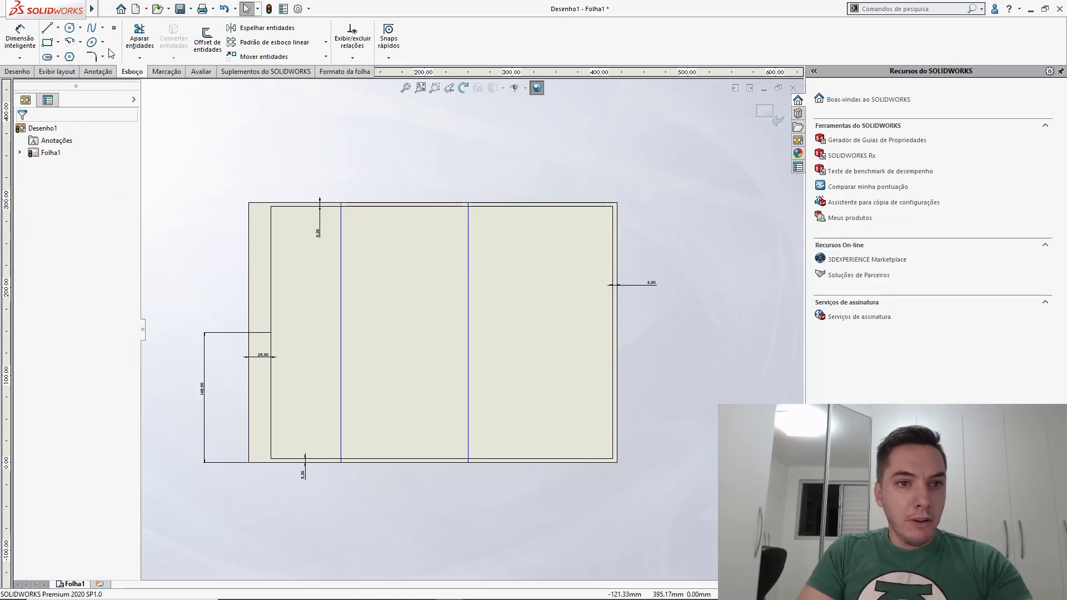
left_click(140, 34)
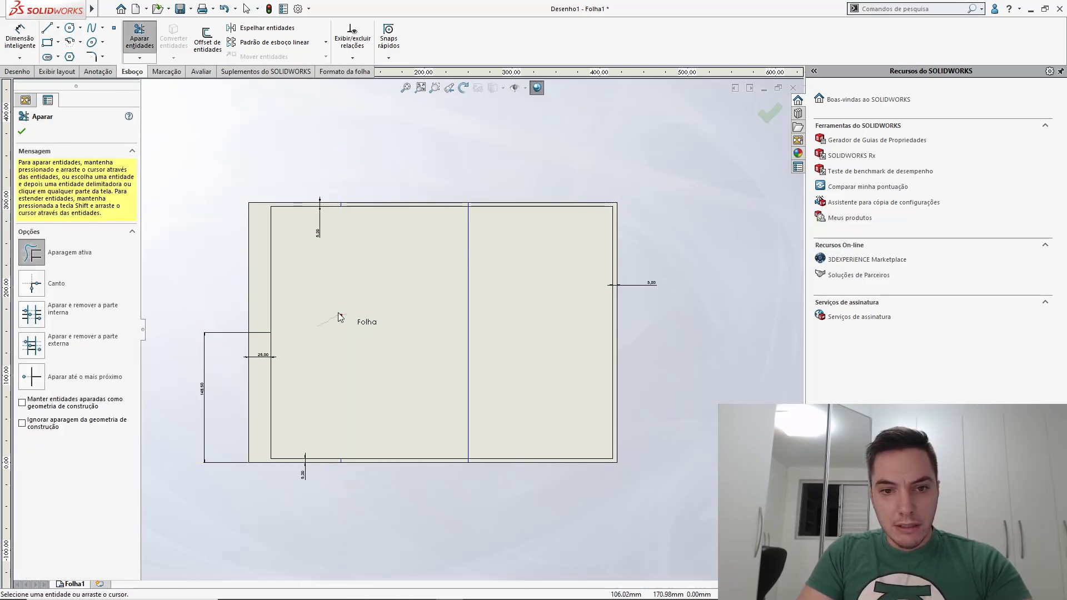
key("Escape")
key("ctrl+z")
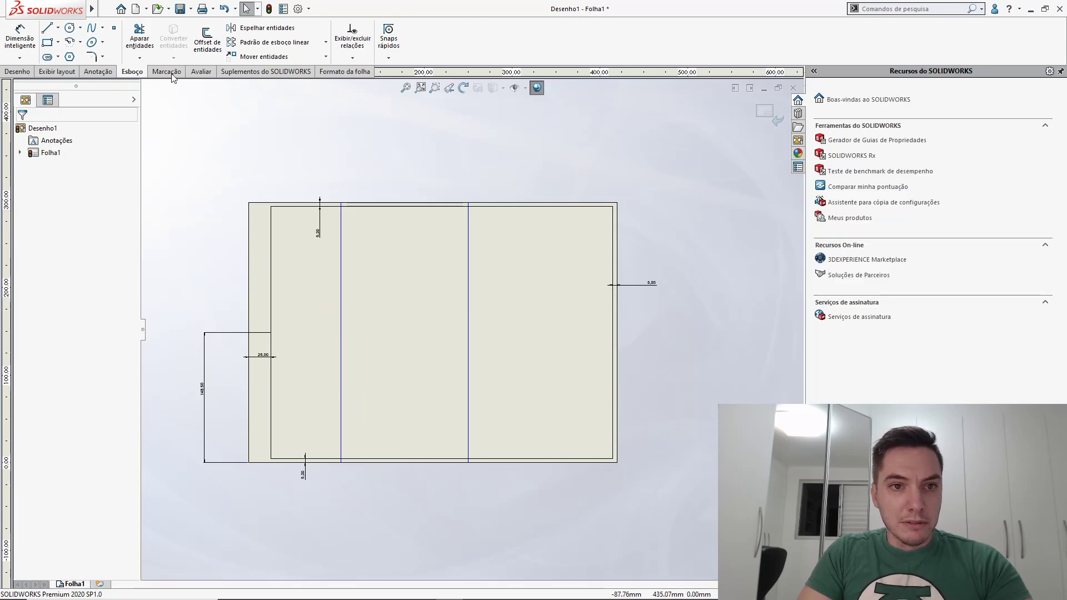
Trim both vertical fold lines inside the inner border with Power Trim, keeping only the short marks in the upper and lower margins
left_click(139, 58)
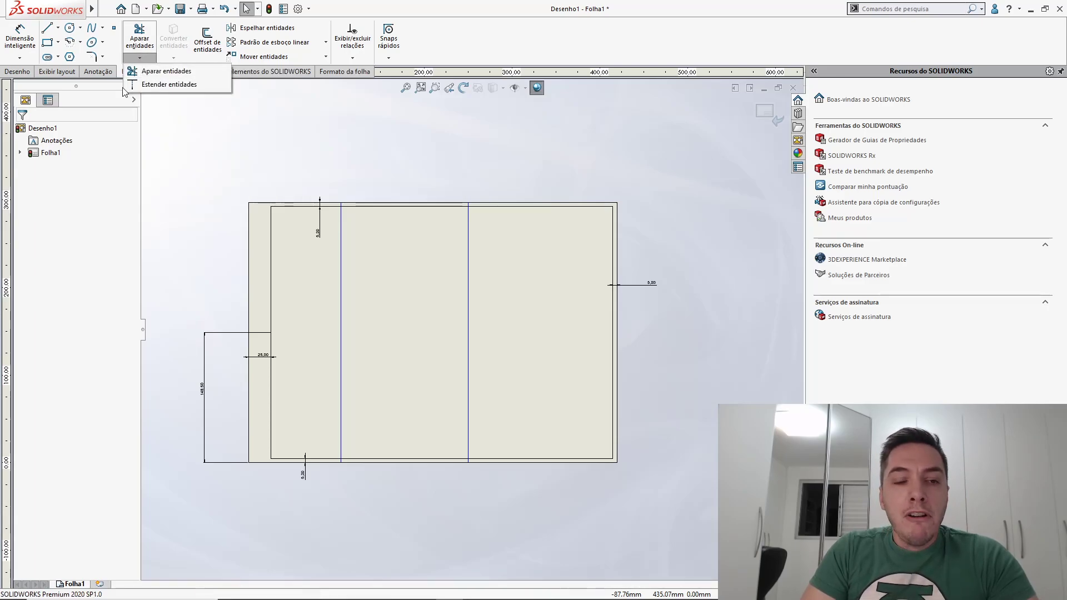
left_click(138, 40)
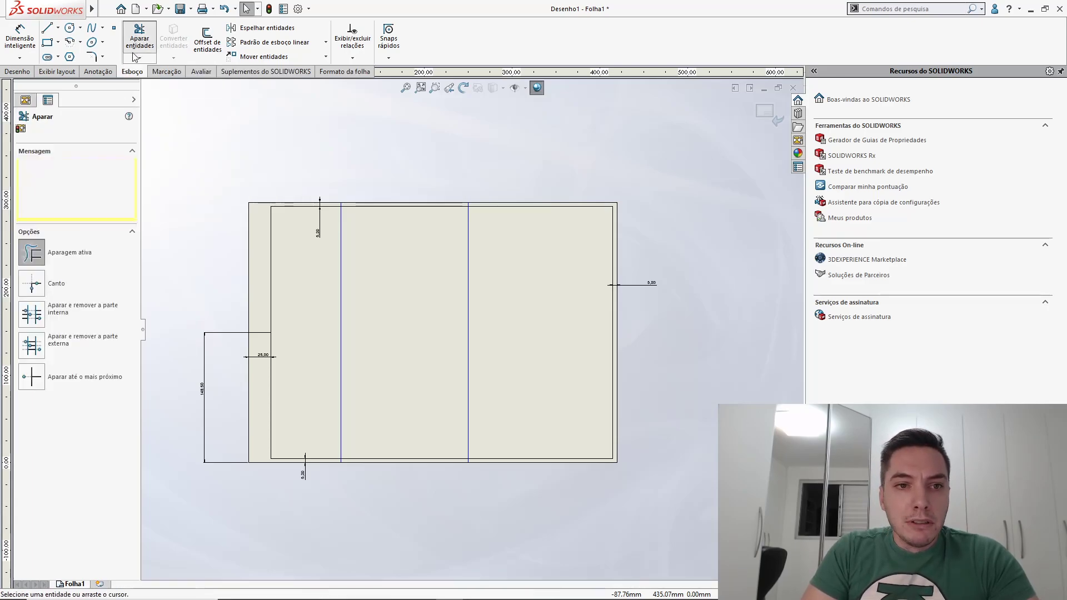
left_click(49, 254)
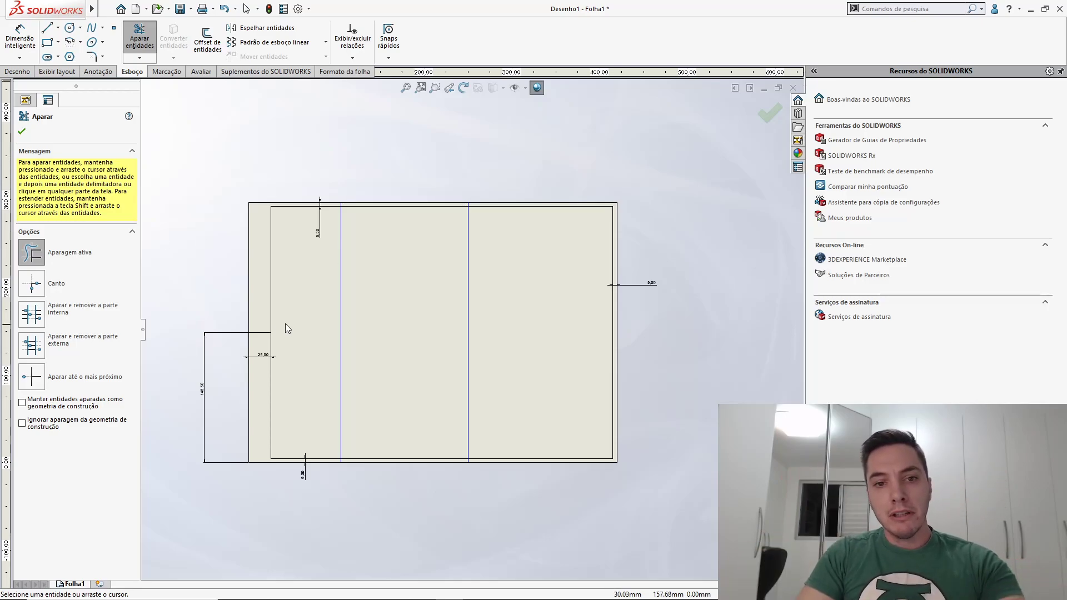
left_click_drag(300, 325, 469, 307)
key("Escape")
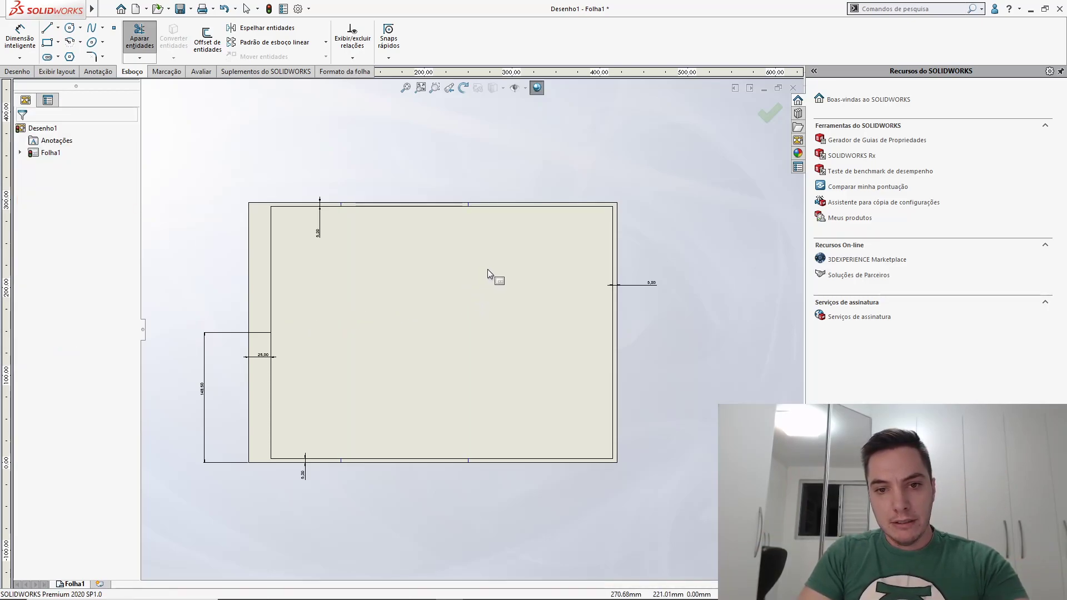
Dimension the right-hand fold mark from the outer border's right edge at 185 mm, placing the dimension above the sheet
key("z")
scroll(495, 275, "down", 3)
key("s")
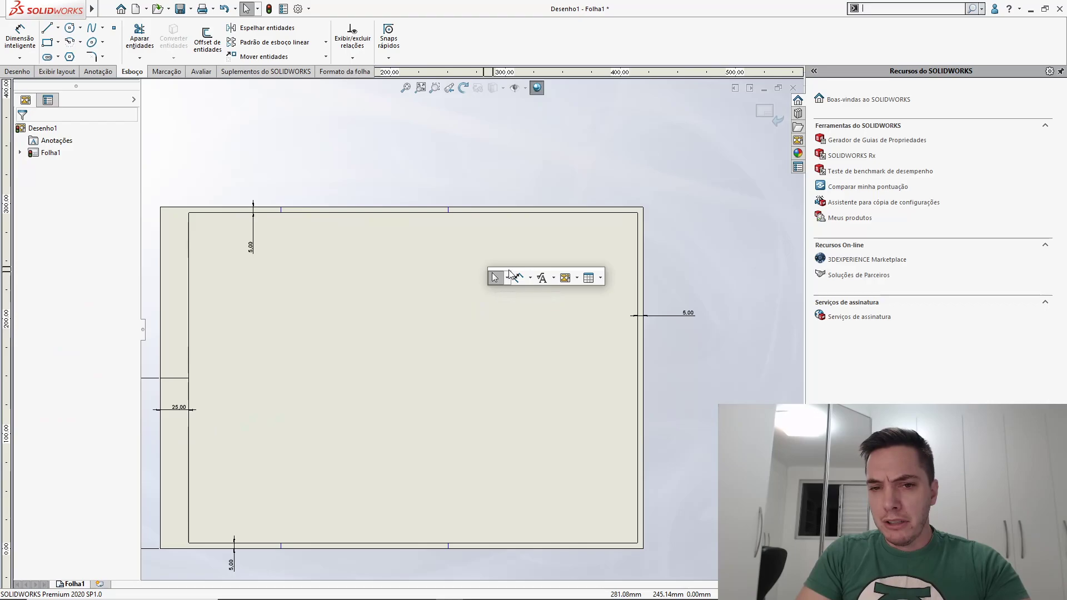
left_click(517, 278)
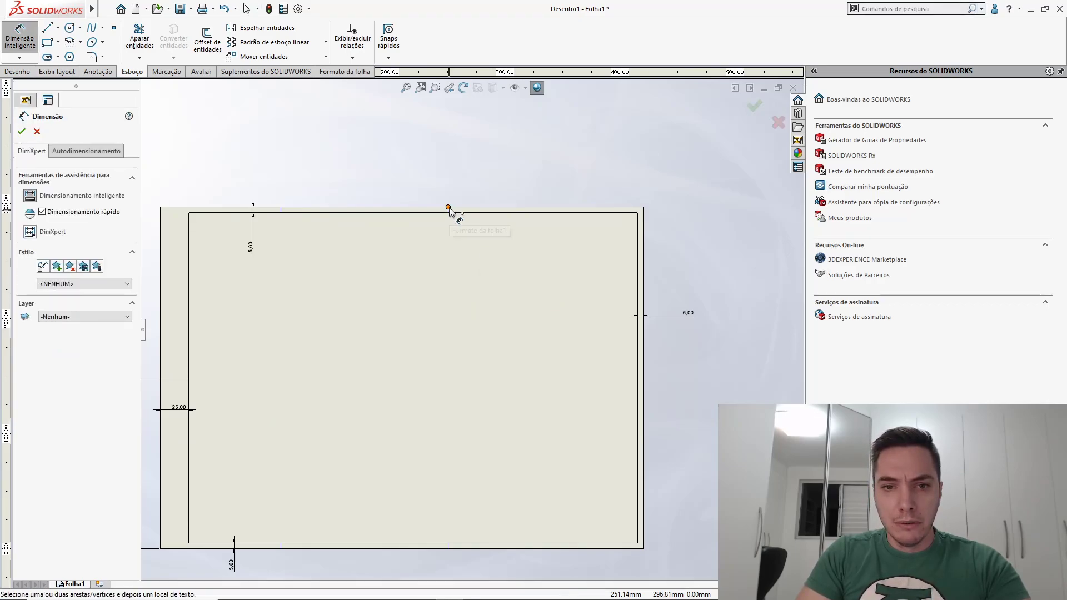
left_click(471, 209)
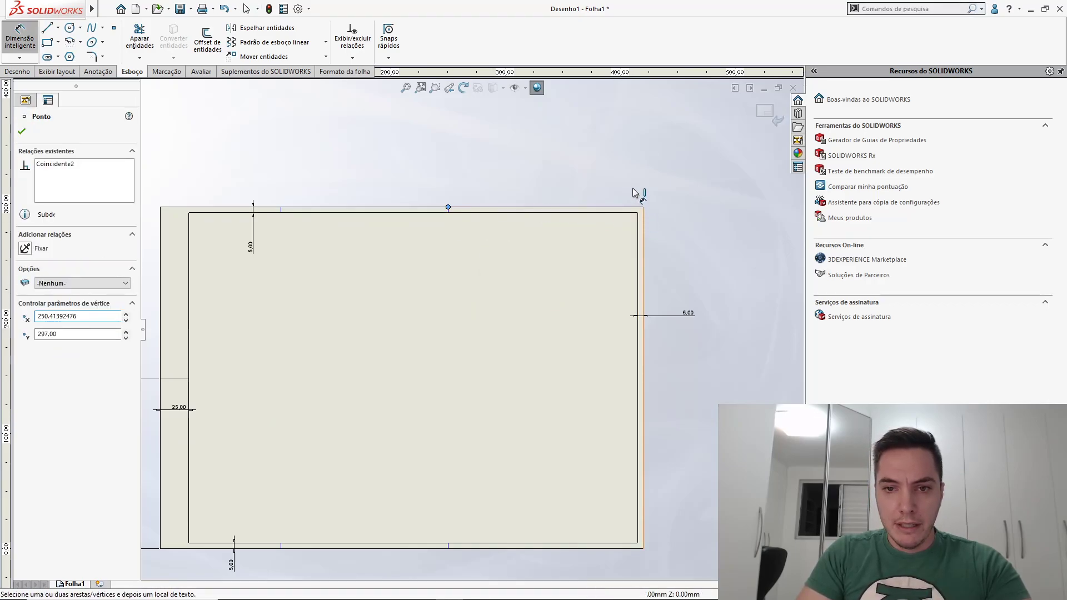
left_click(641, 206)
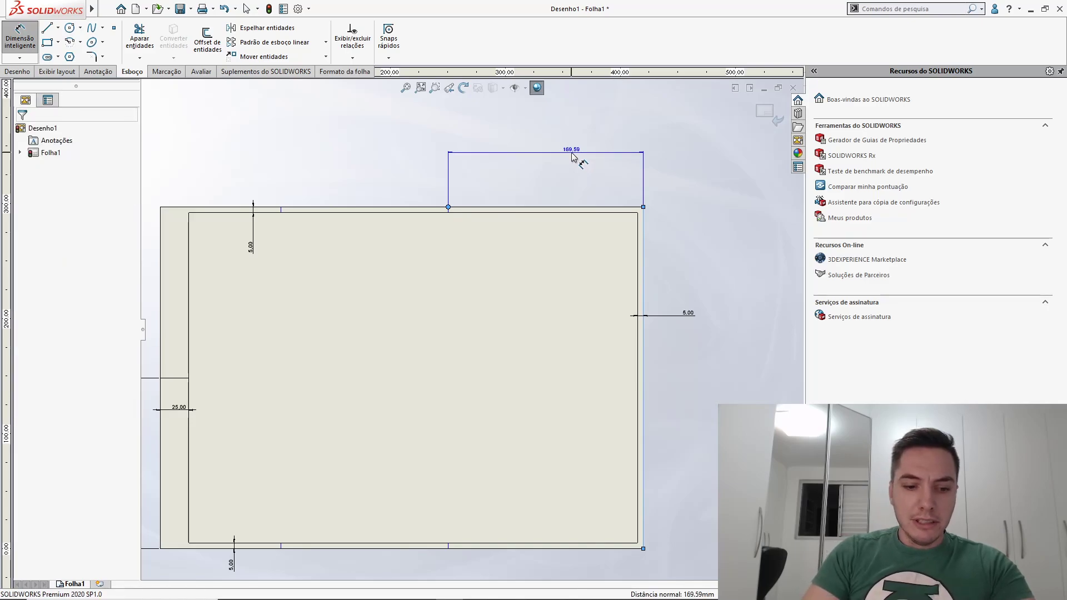
left_click(572, 157)
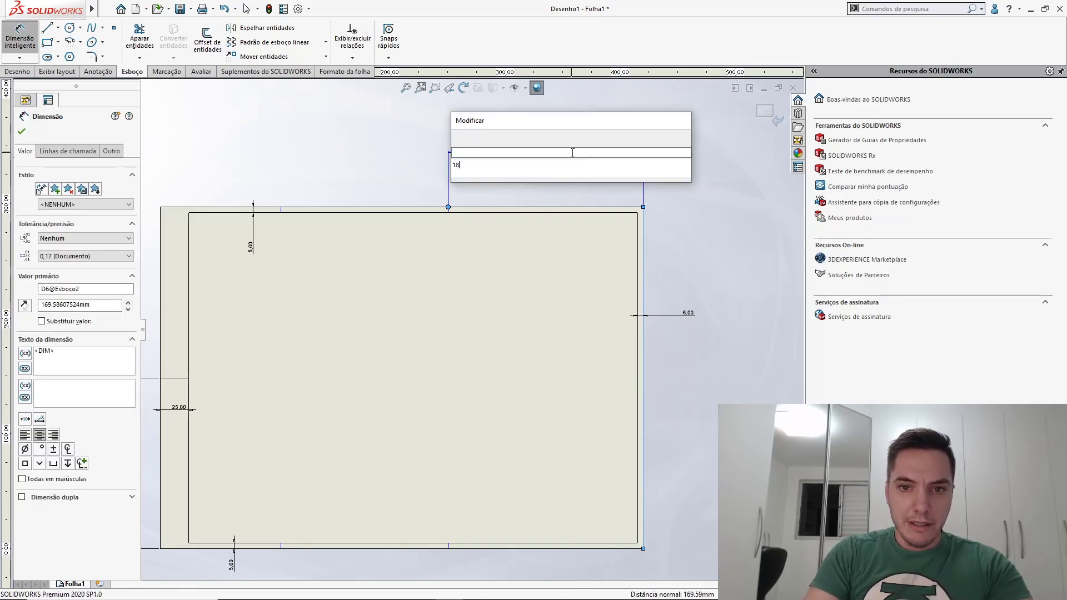
key("Return")
key("Escape")
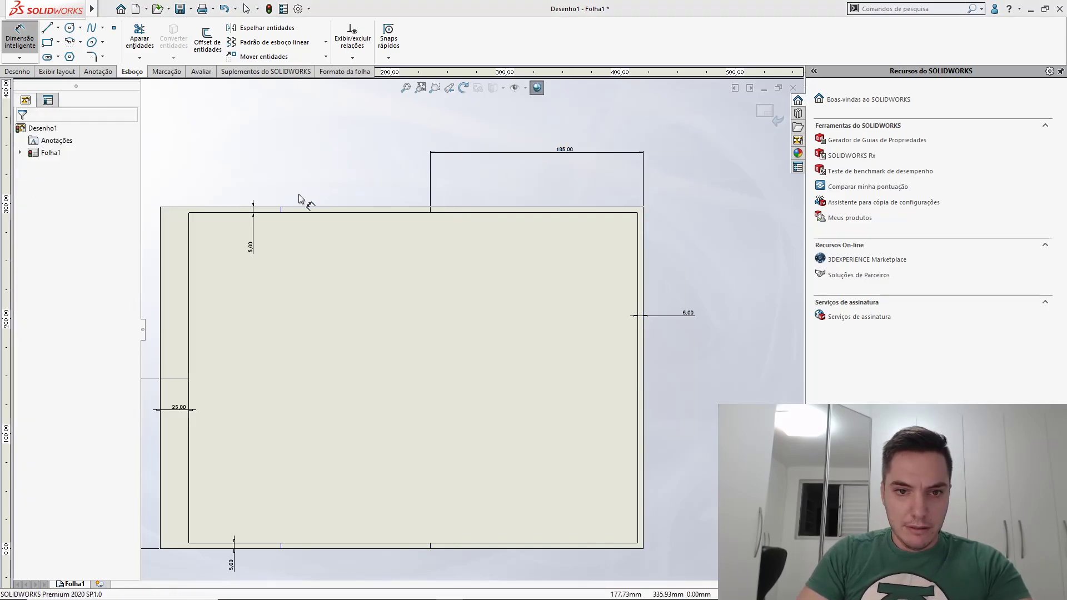
Dimension the spacing between the two upper fold marks at 105 mm, placing the dimension above the sheet
left_click(281, 208)
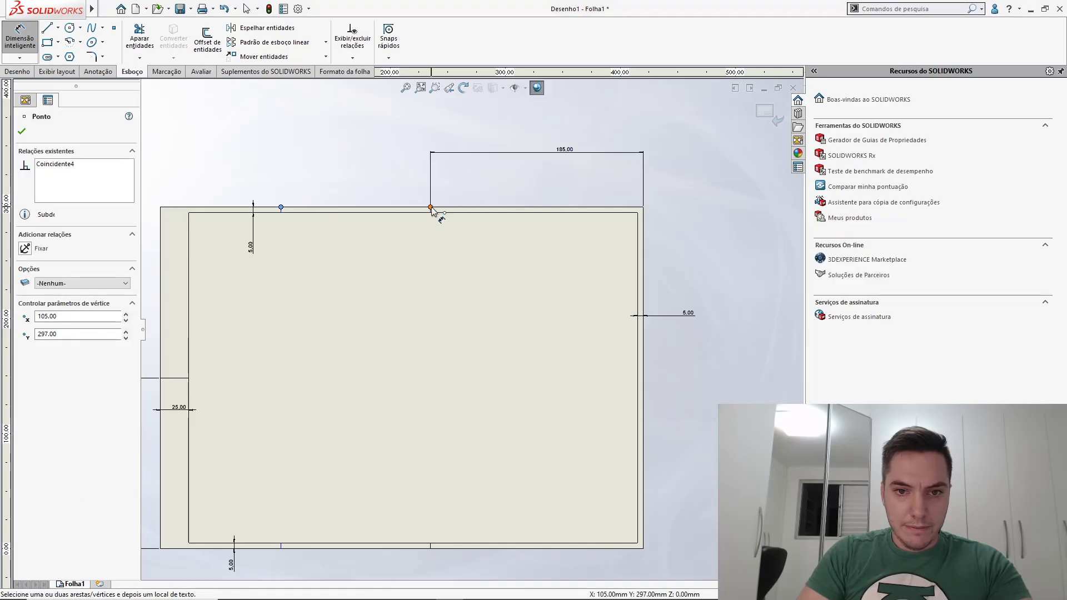
left_click(431, 208)
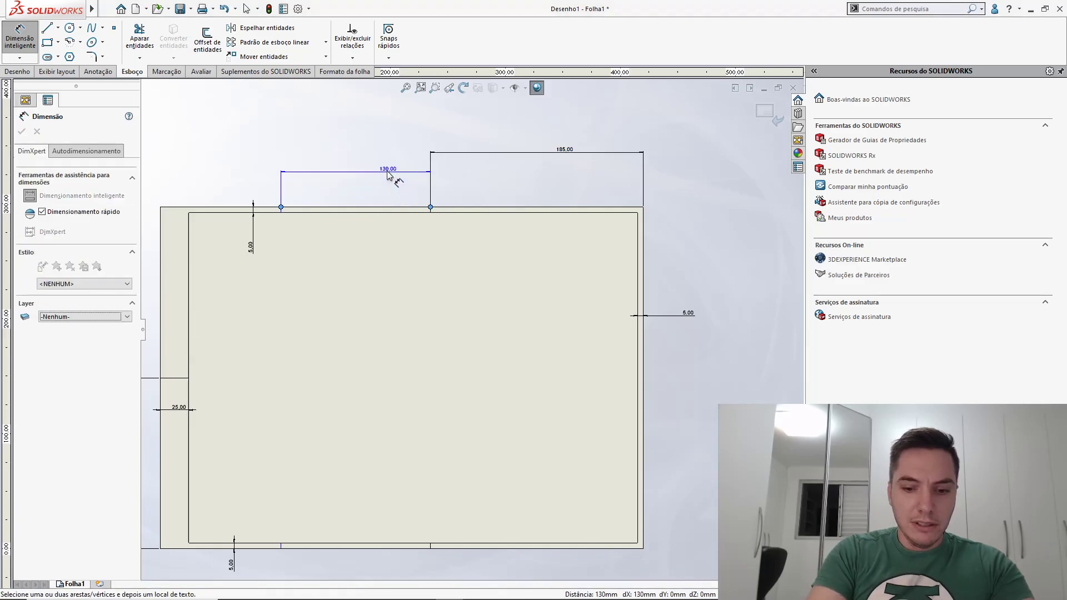
left_click(387, 174)
type("105")
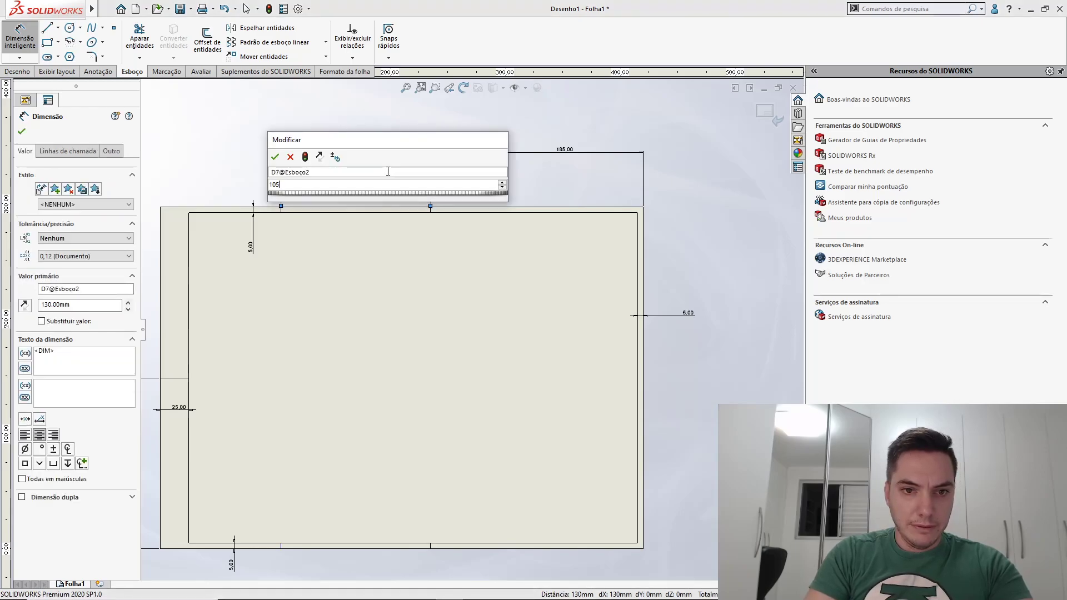
key("Return")
key("Escape")
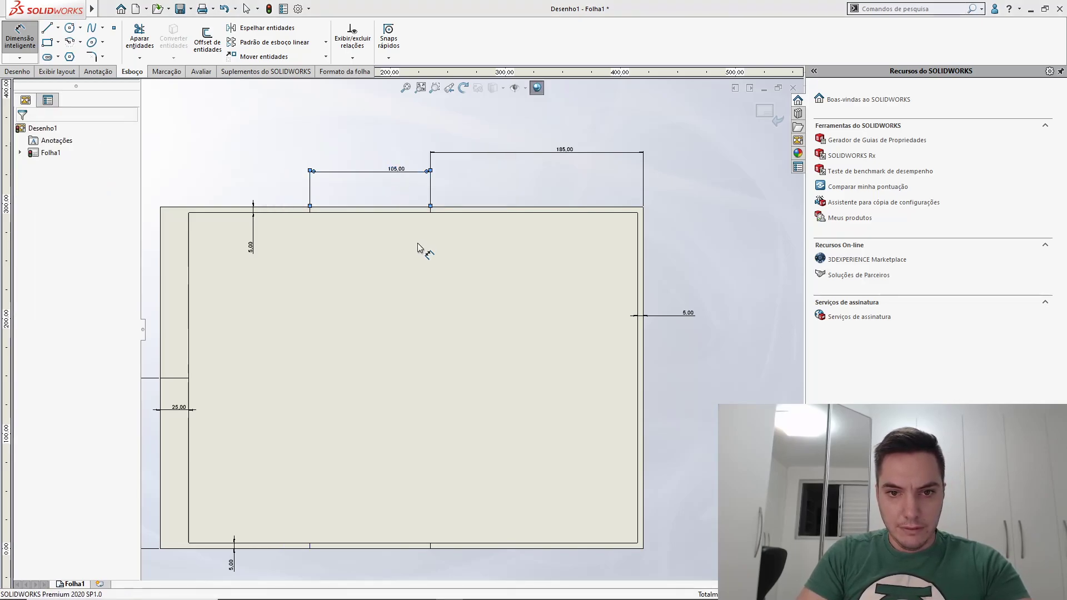
scroll(418, 249, "down", 2)
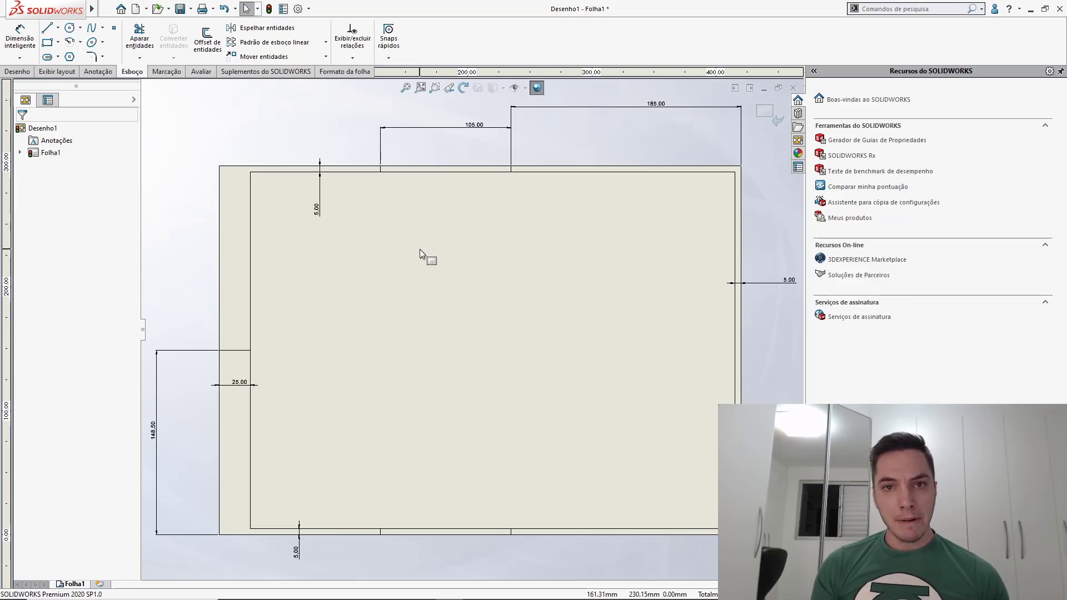
scroll(434, 300, "up", 3)
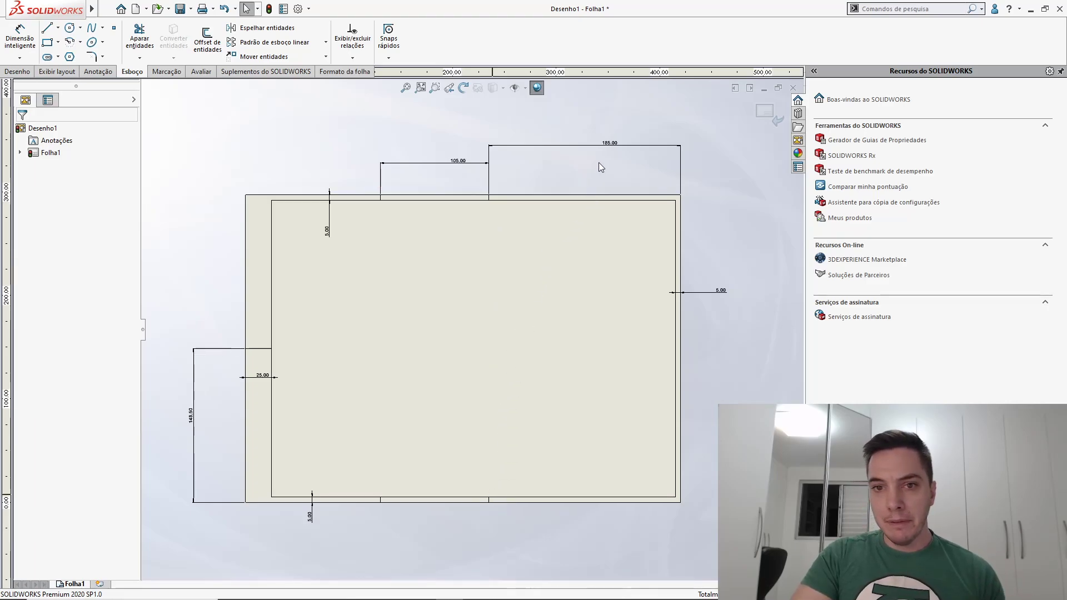
Select all the dimensions on the sheet and hide them
left_click(604, 148)
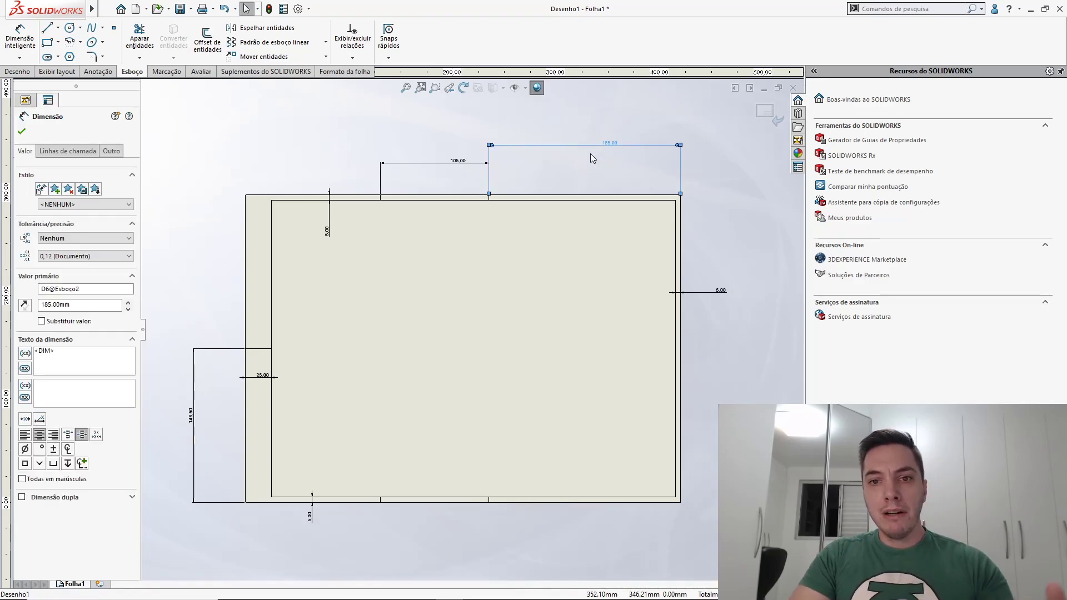
right_click(589, 154)
key("Escape")
left_click(608, 145)
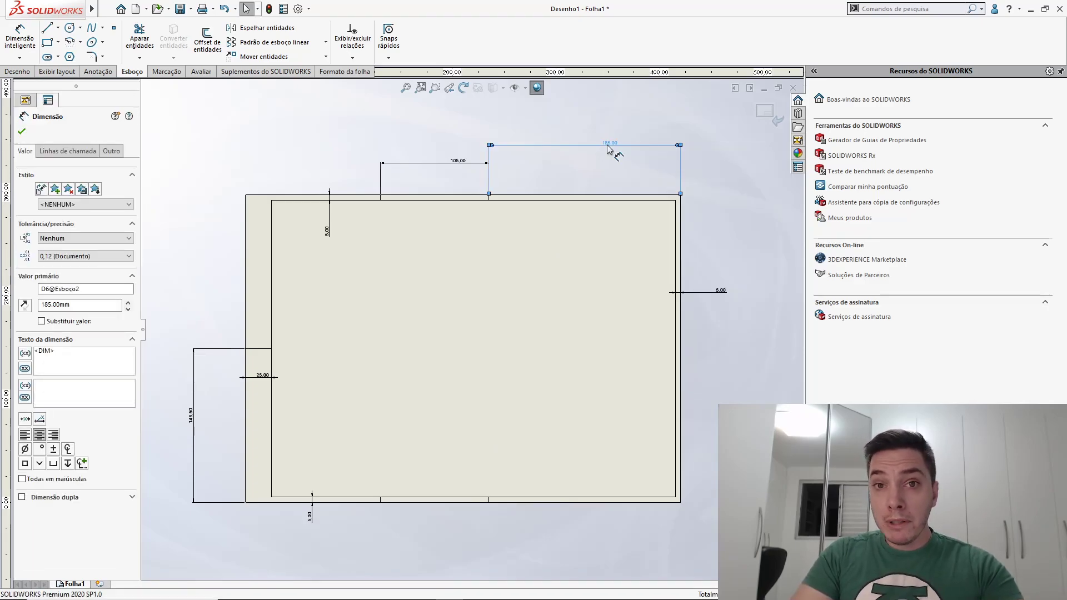
key("ctrl+a")
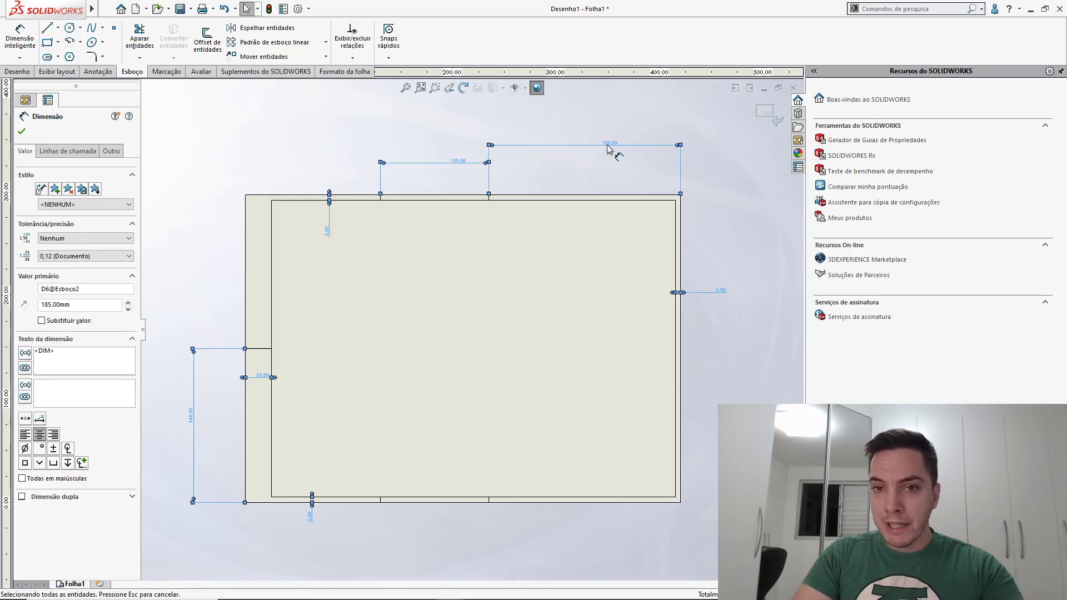
right_click(609, 148)
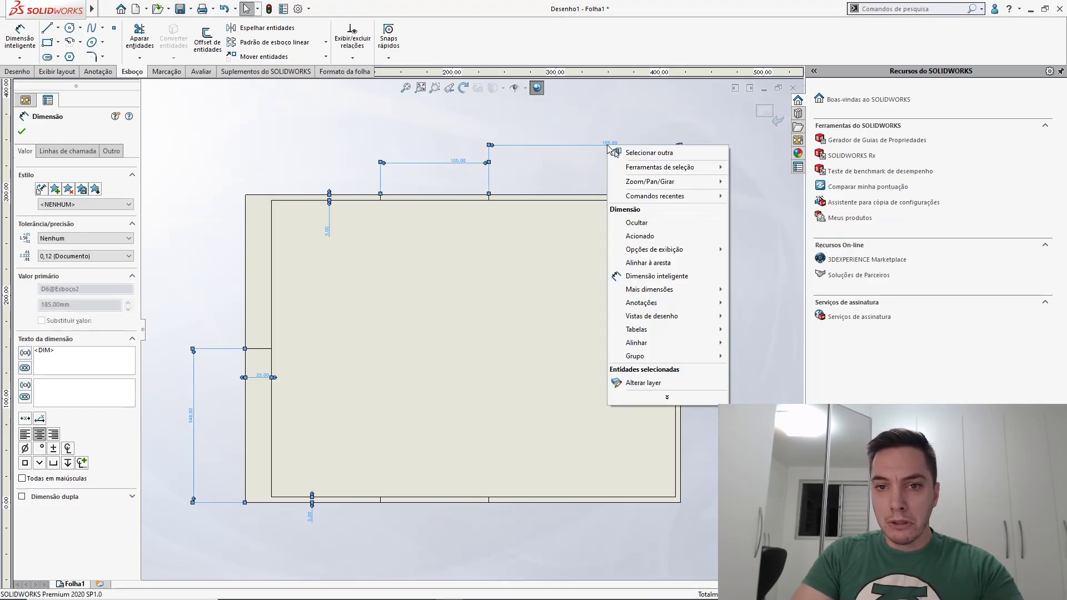
left_click(636, 222)
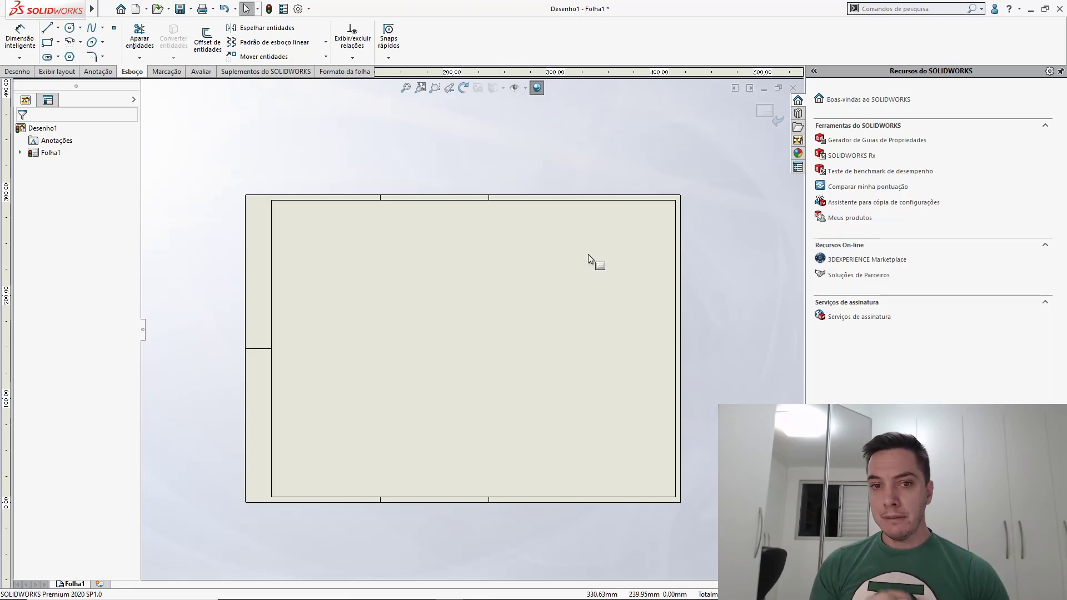
Switch to the PowerPoint presentation, review the "Etapas" list on slide 2, and return to SOLIDWORKS
key("alt+Tab")
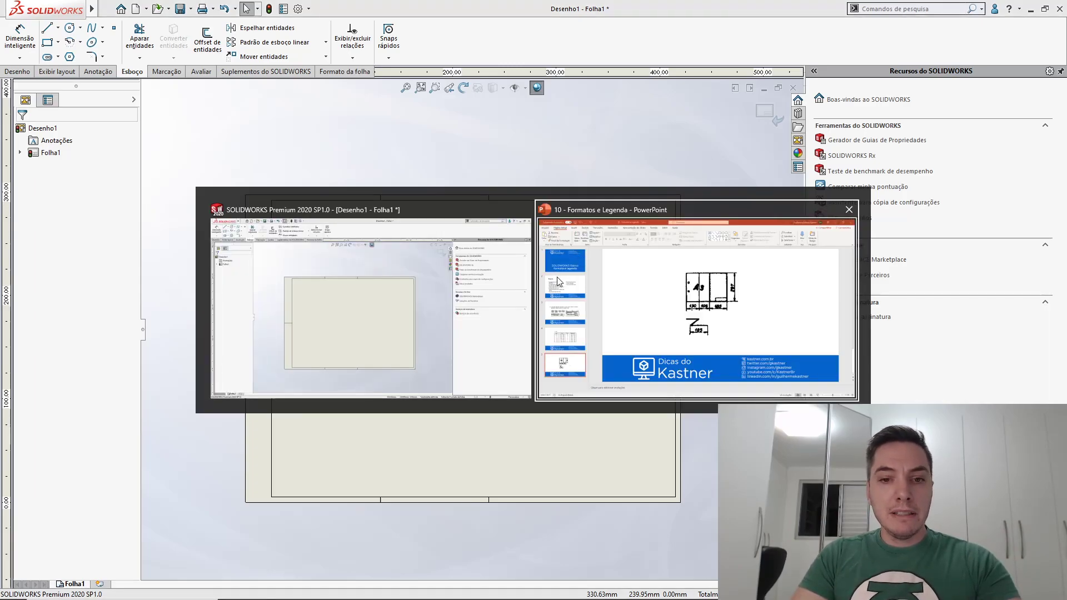
left_click(76, 245)
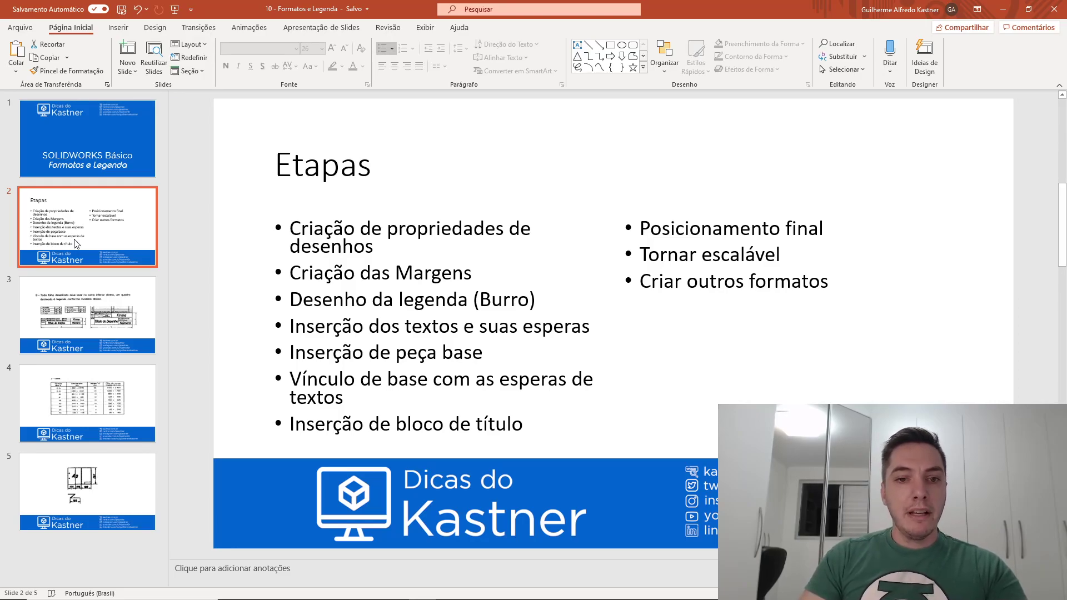
left_click(463, 272)
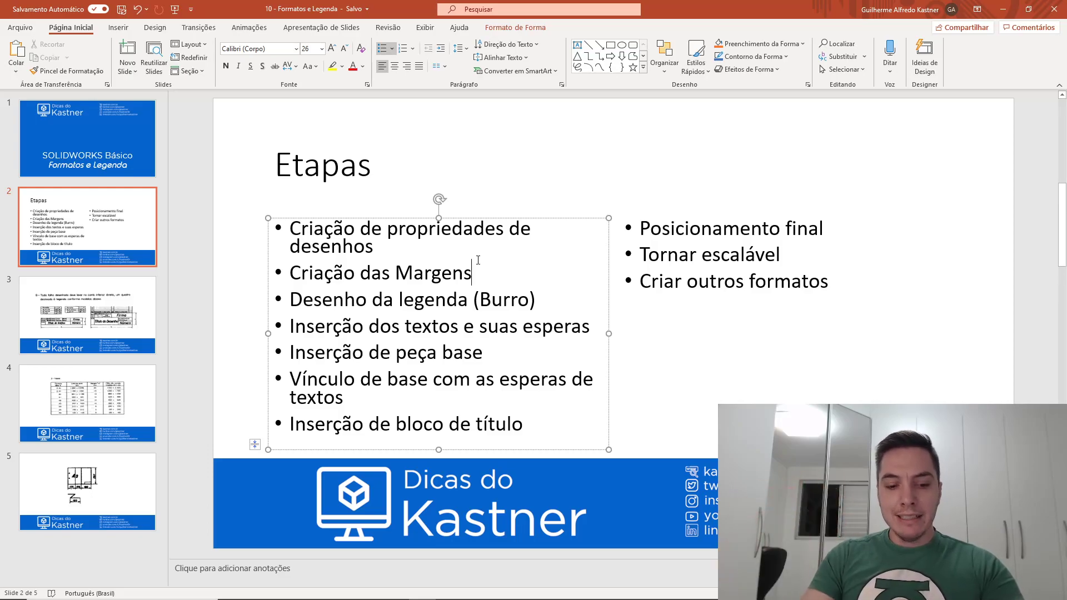
key("alt+Tab")
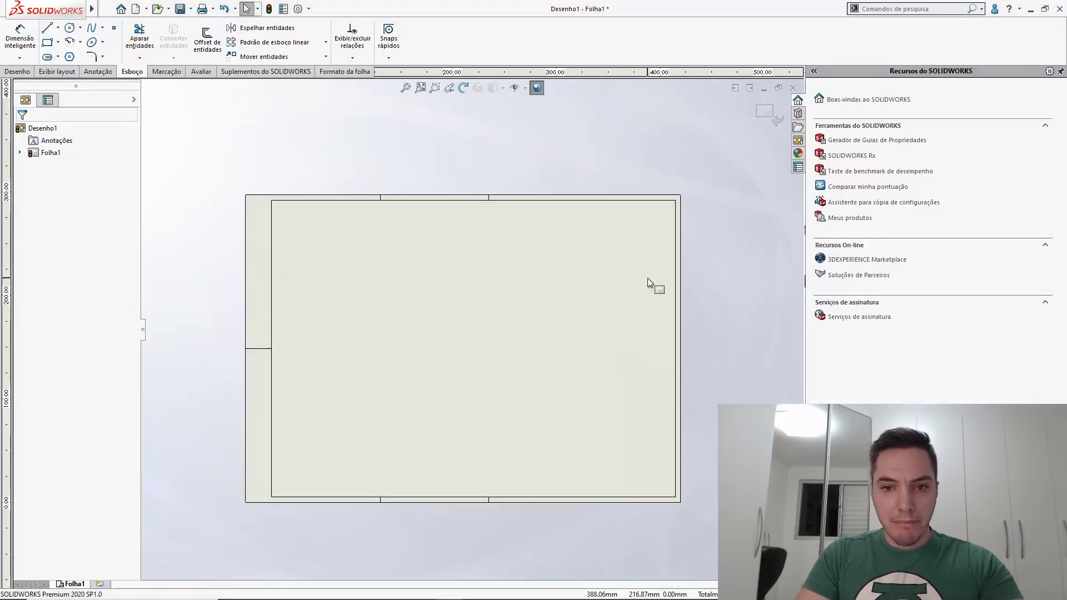
Sketch a corner rectangle about 221 × 70 mm in the empty area to the right of the sheet for the title block
scroll(637, 282, "down", 2)
scroll(545, 310, "up", 3)
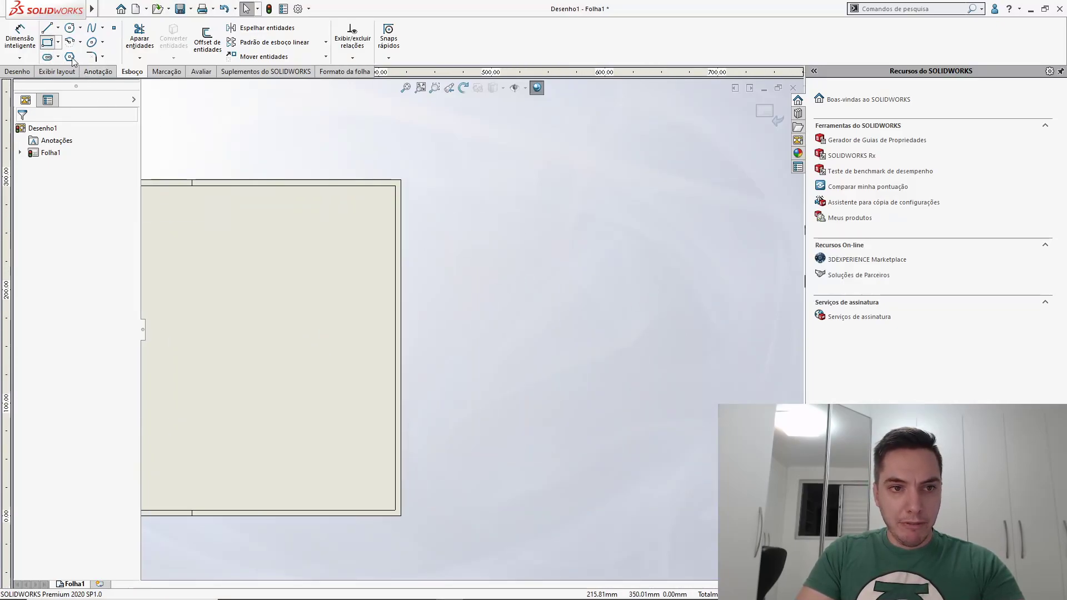
left_click(505, 306)
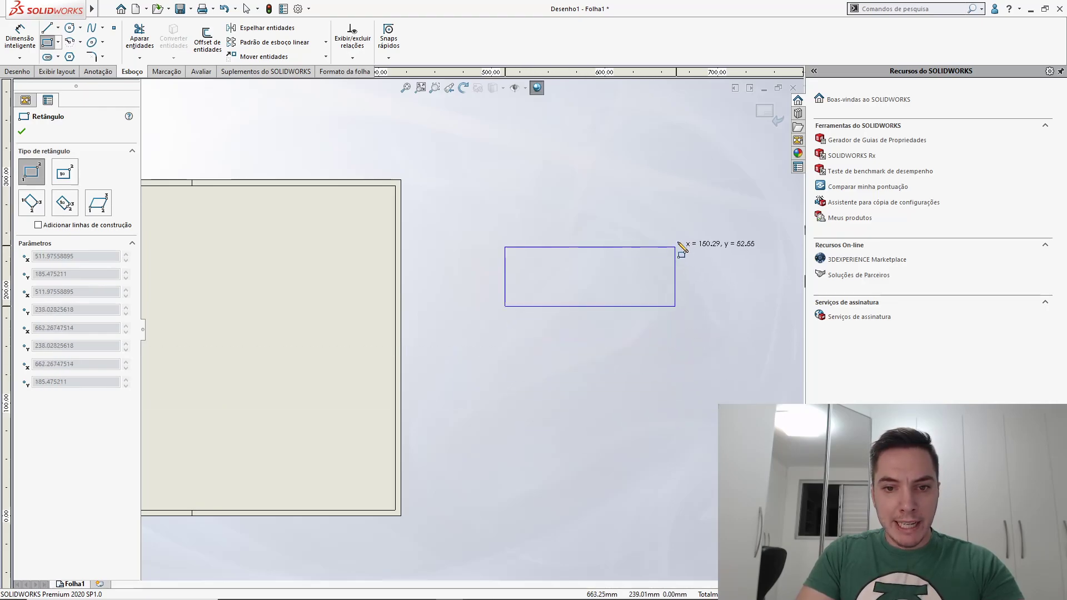
left_click(754, 227)
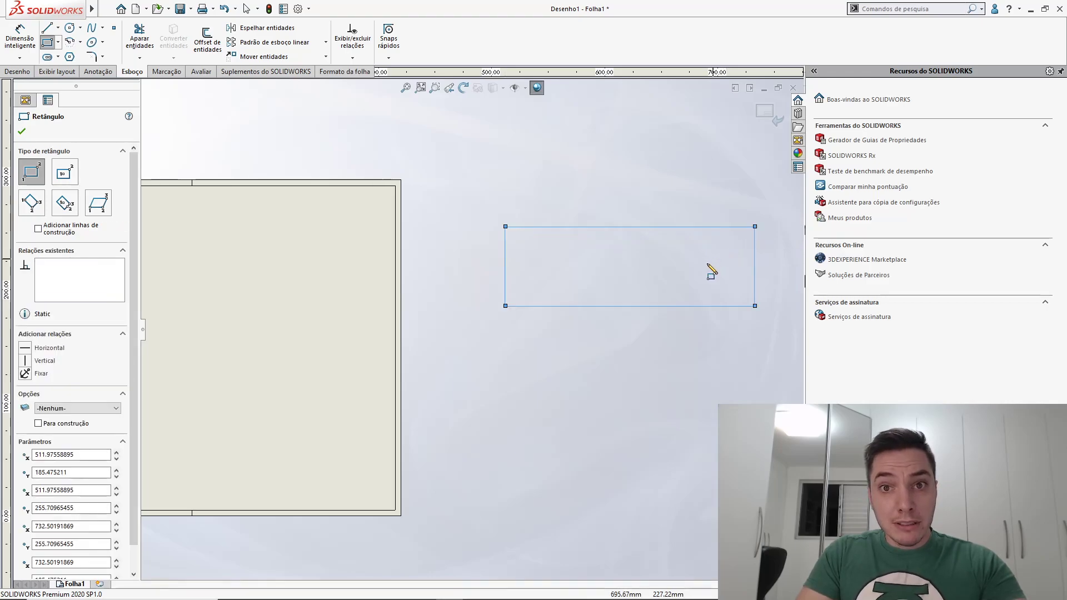
key("Escape")
Dimension the upper edge of the title block rectangle at 180 mm, placing the dimension above it
scroll(694, 284, "down", 2)
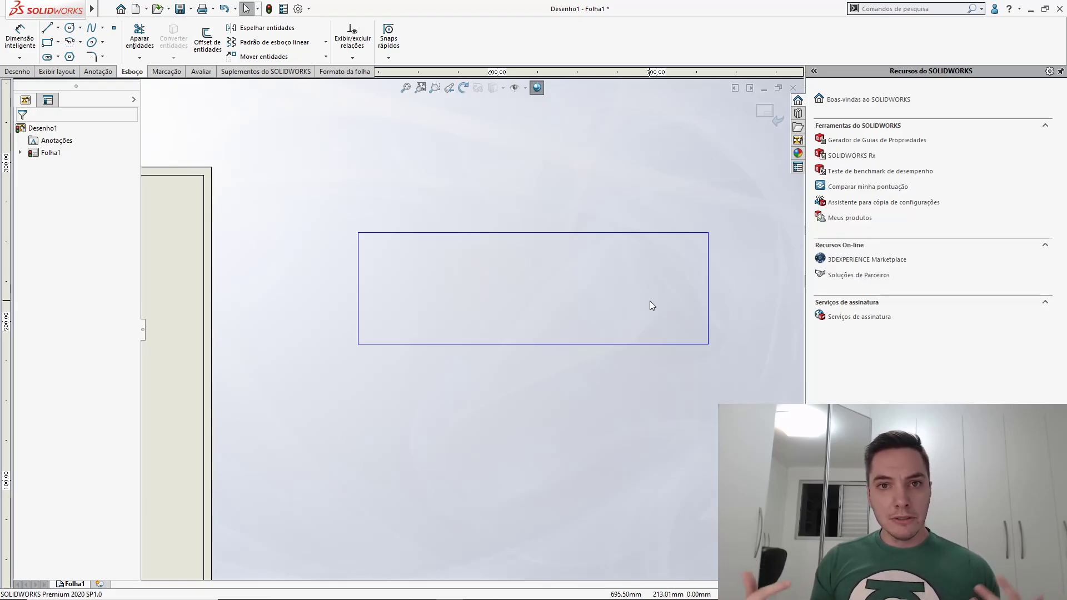
key("s")
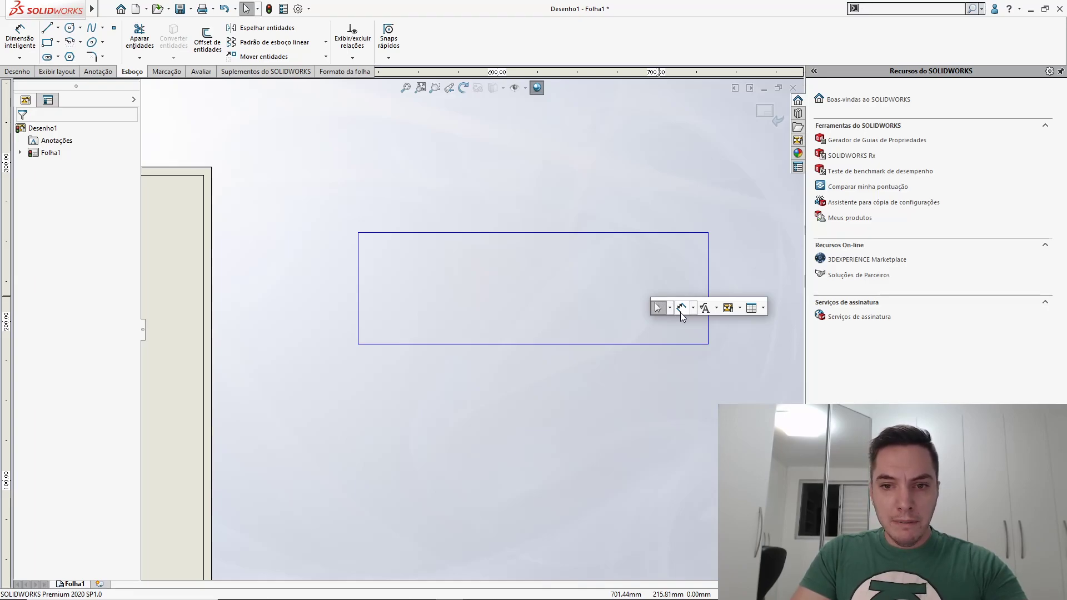
left_click(681, 308)
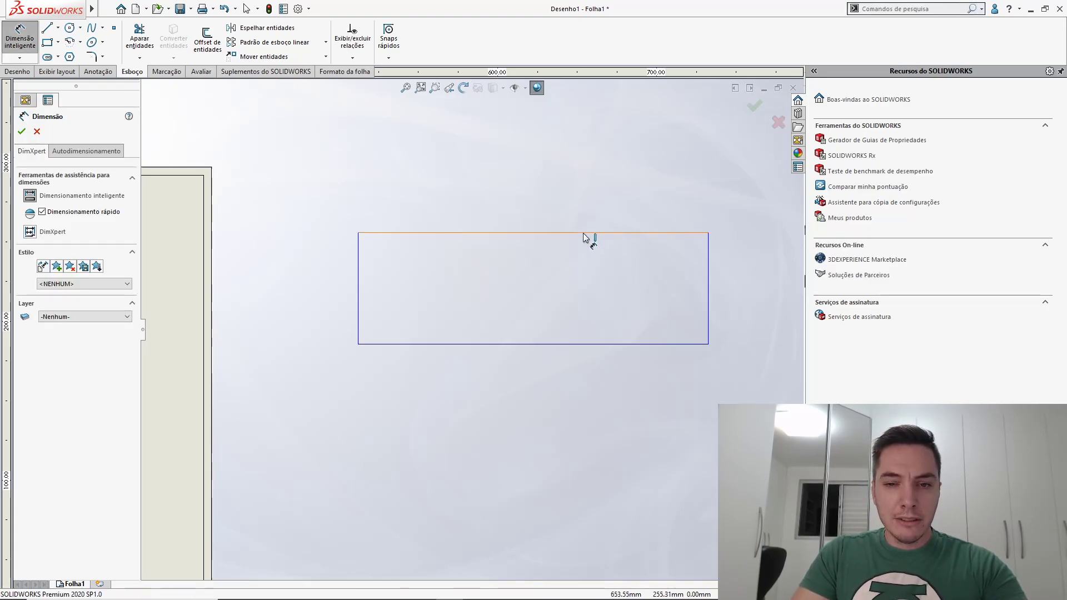
left_click(547, 232)
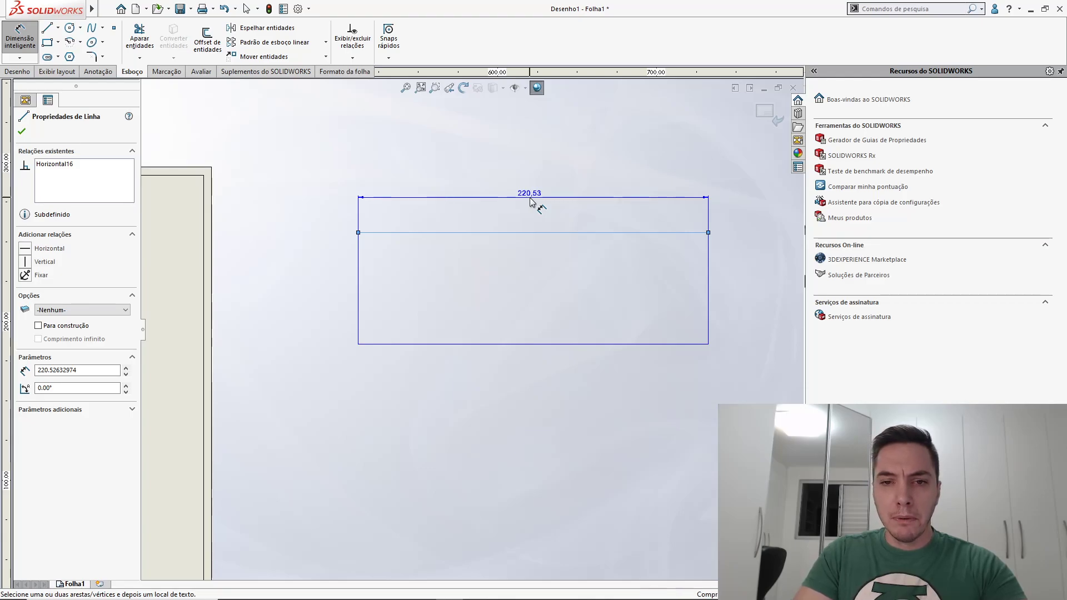
left_click(530, 202)
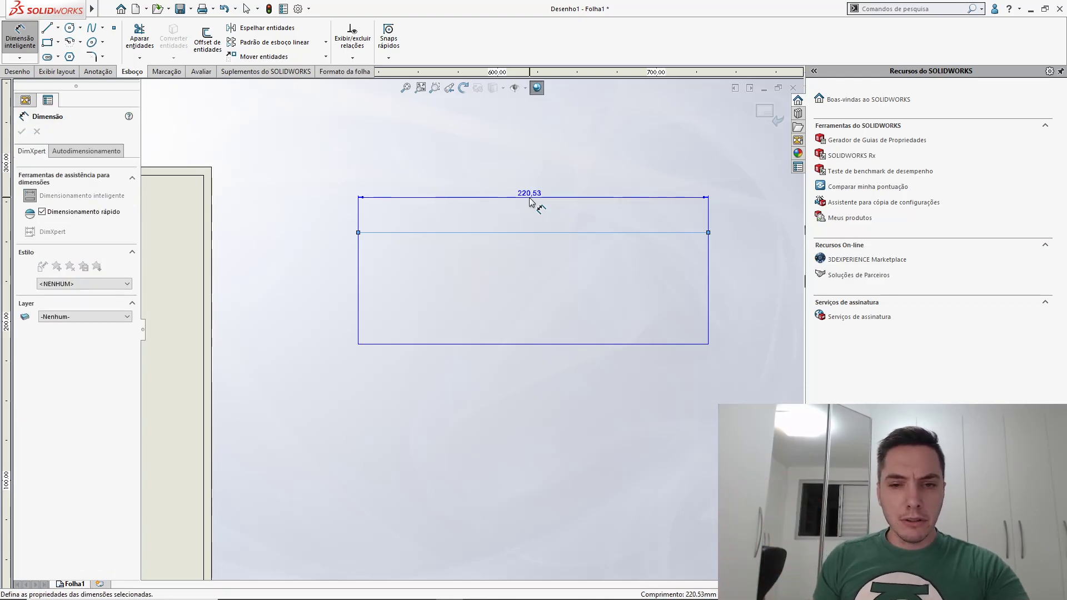
double_click(529, 195)
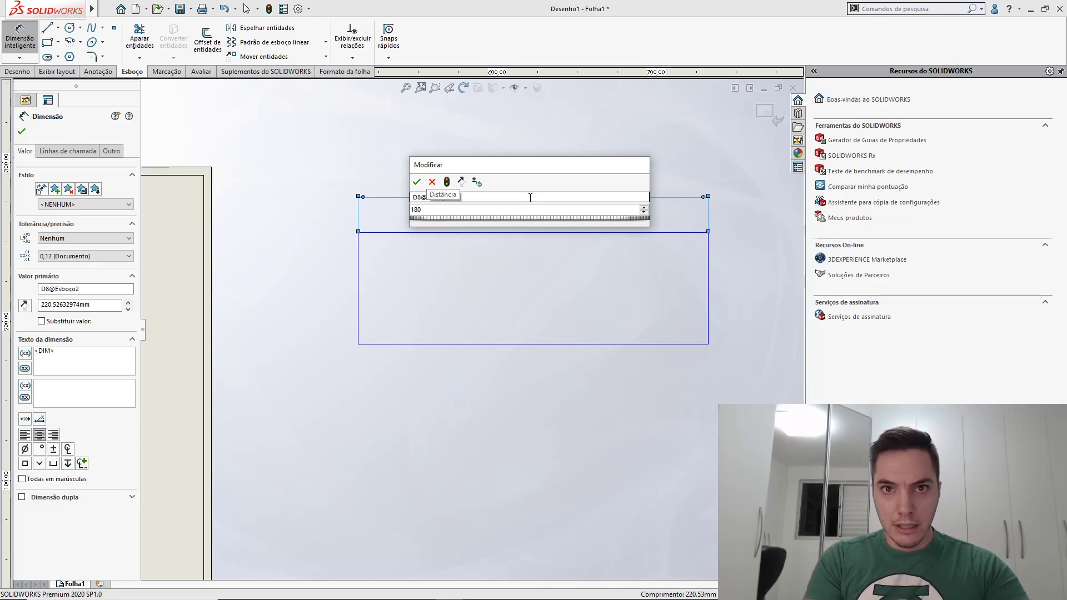
key("Return")
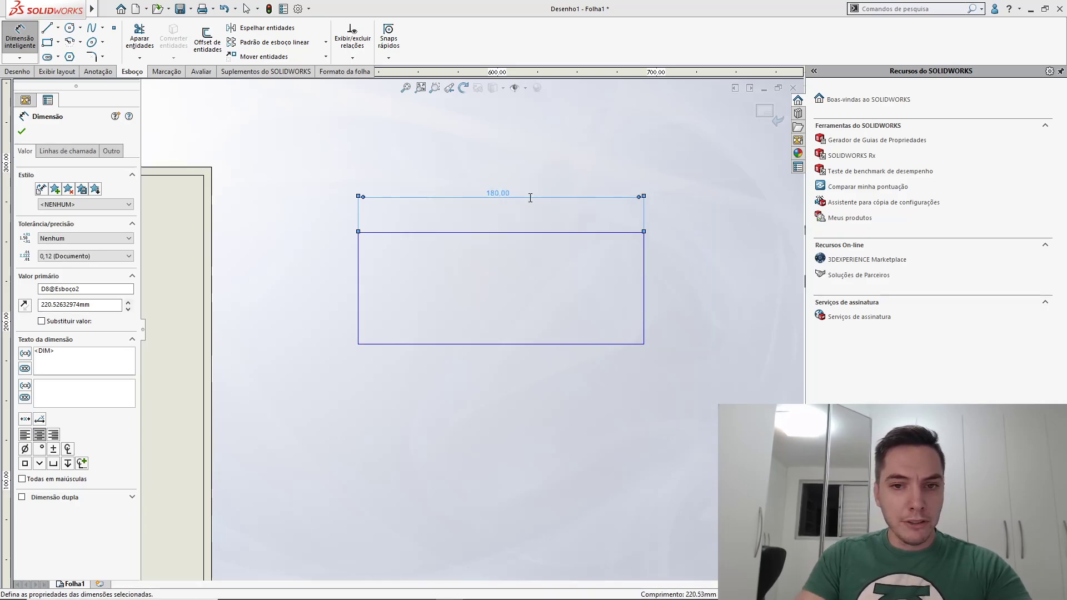
Dimension the left edge of the title block rectangle at 40 mm, placing the dimension outside it
scroll(380, 266, "down", 1)
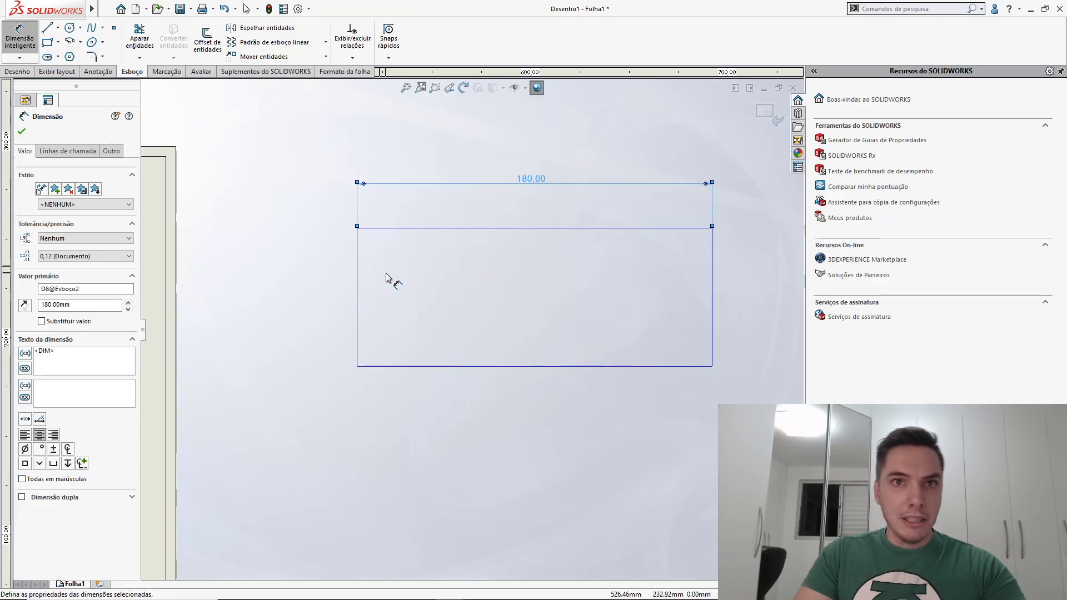
left_click(357, 278)
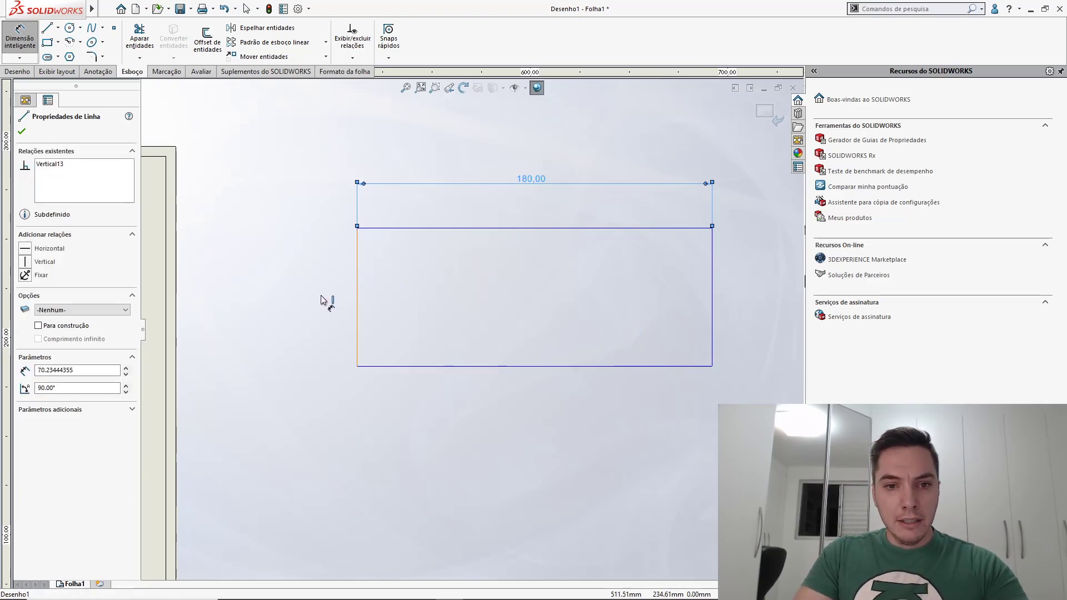
key("Escape")
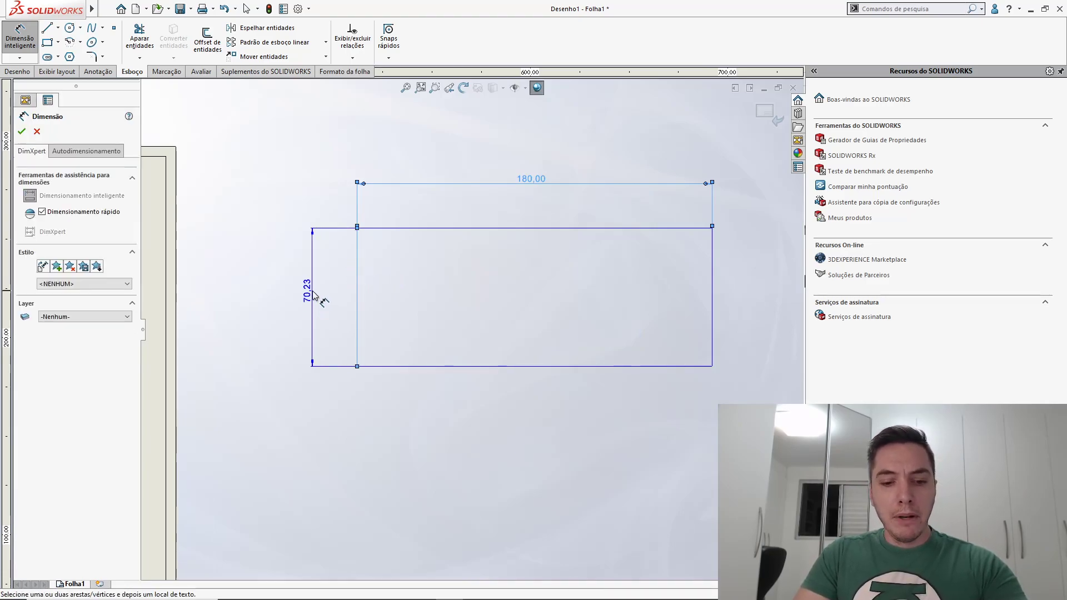
left_click(313, 294)
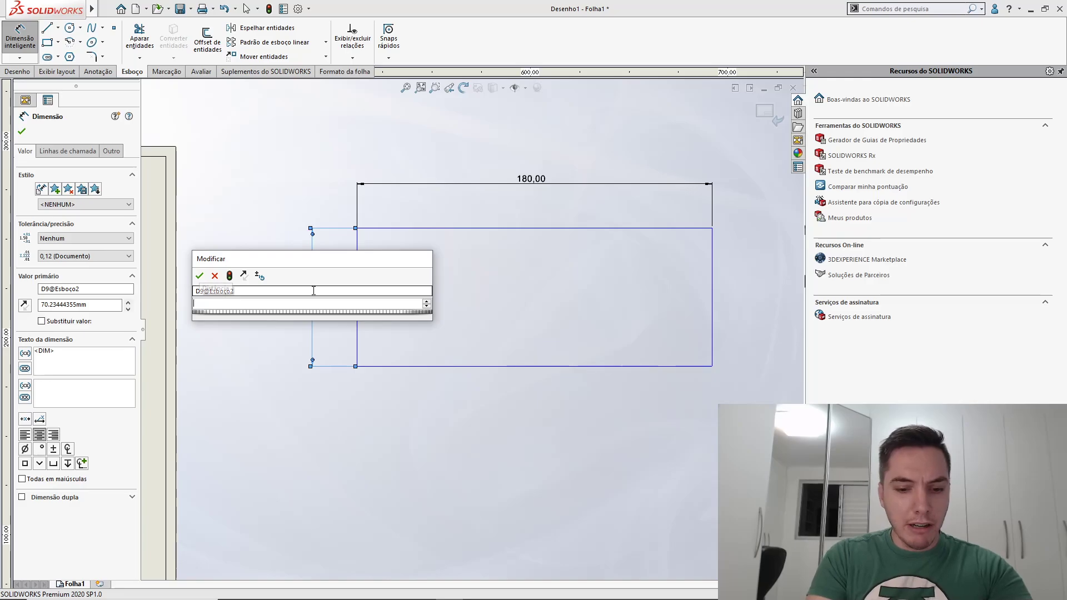
type("40")
key("Return")
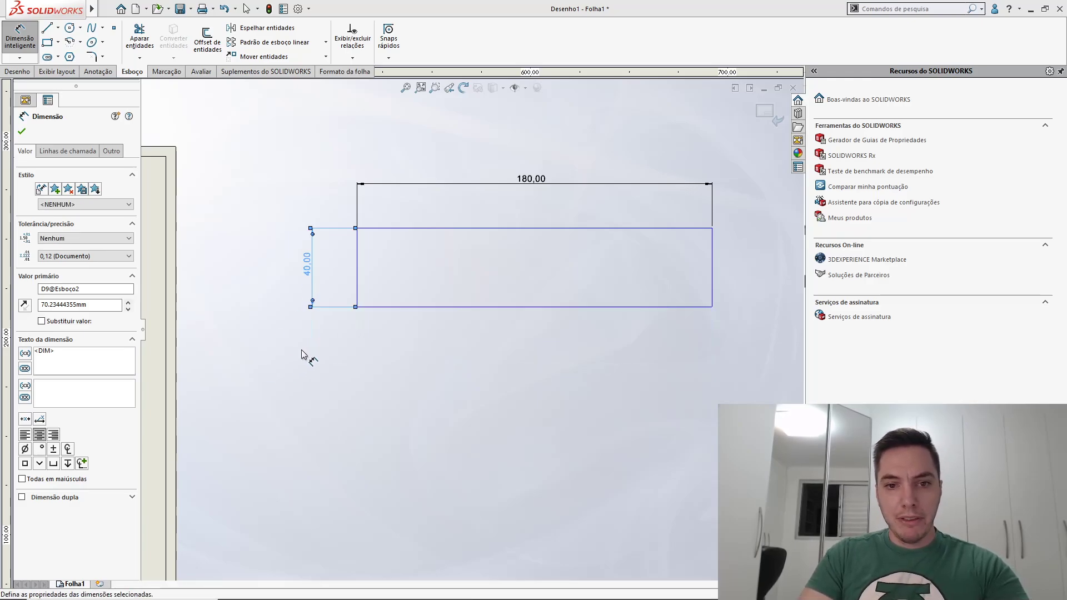
key("Escape")
key("Escape")
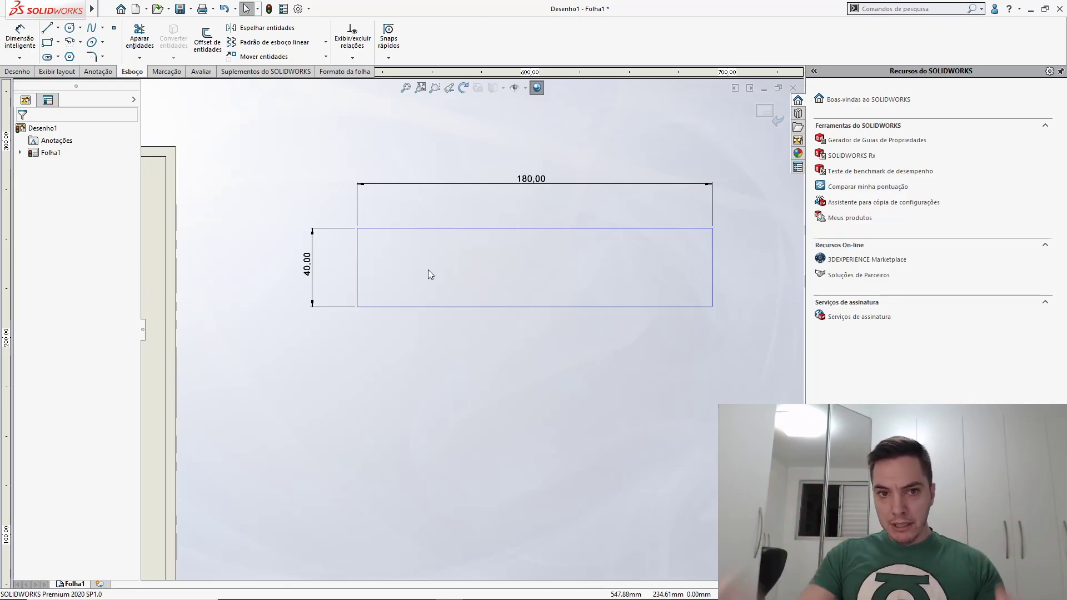
Sketch two full-width horizontal lines across the title block near its upper edge, spaced about 5 mm apart
scroll(437, 283, "up", 3)
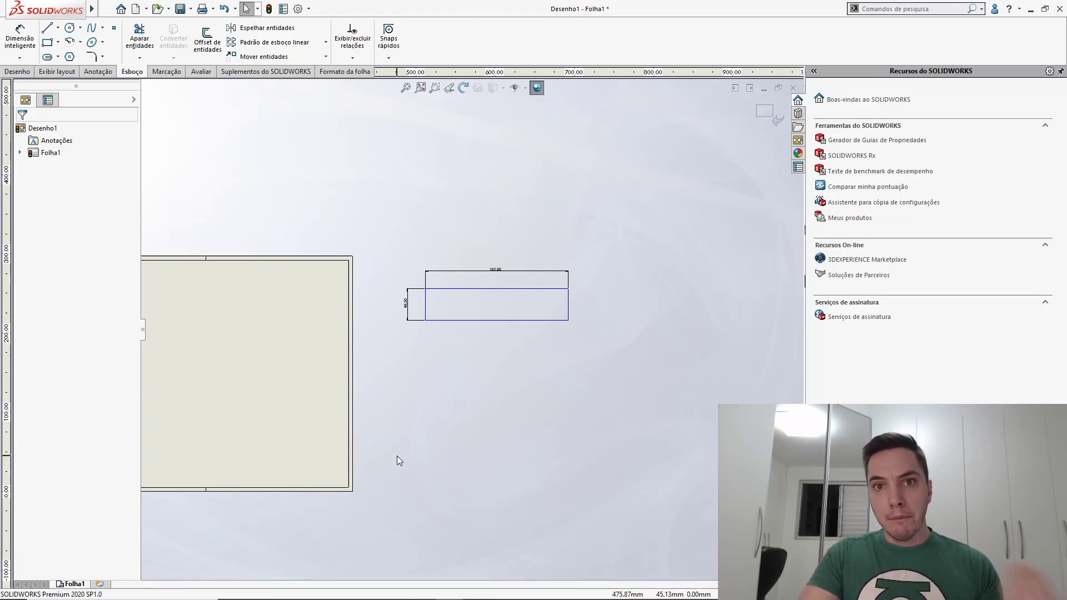
scroll(471, 279, "down", 5)
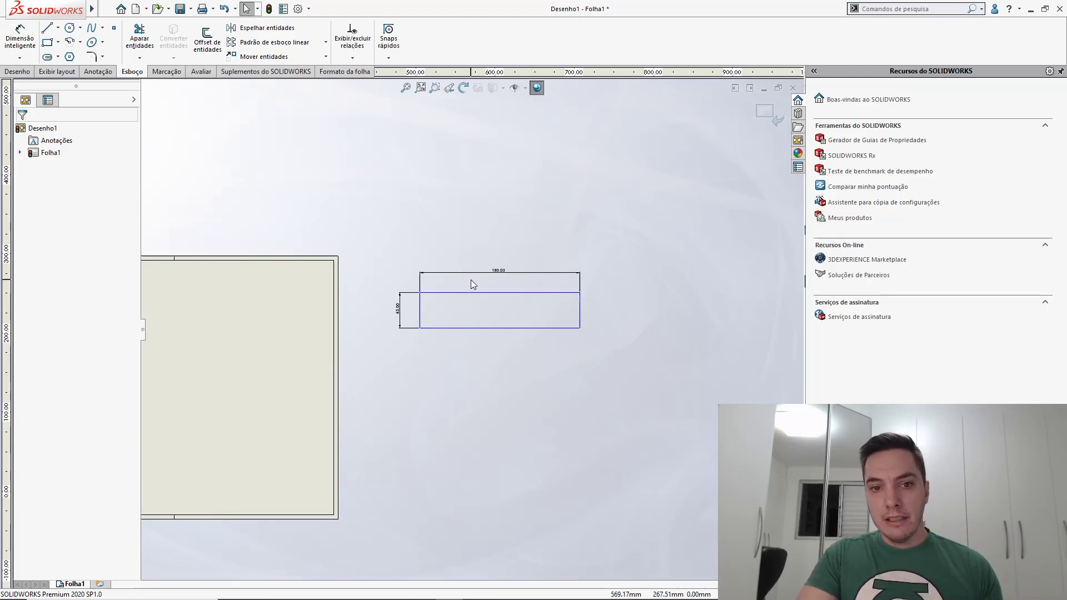
scroll(545, 323, "down", 3)
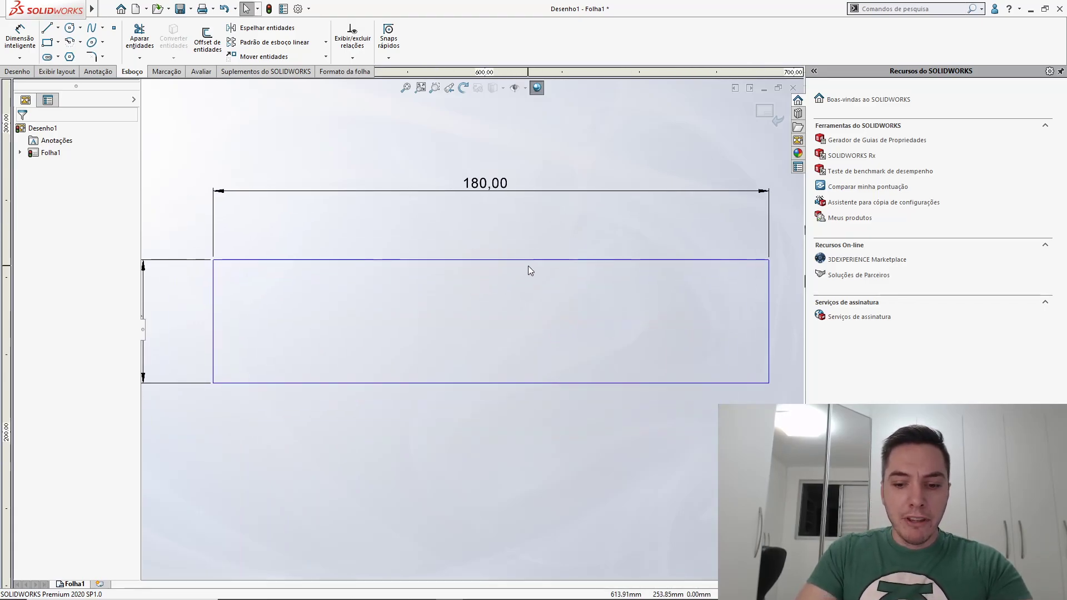
key("l")
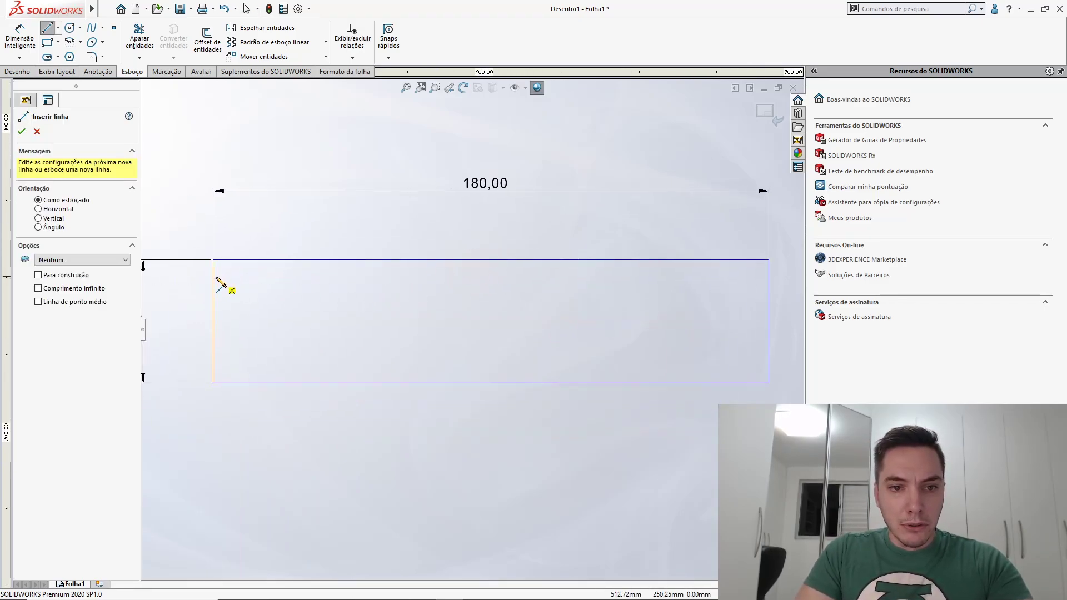
left_click(214, 277)
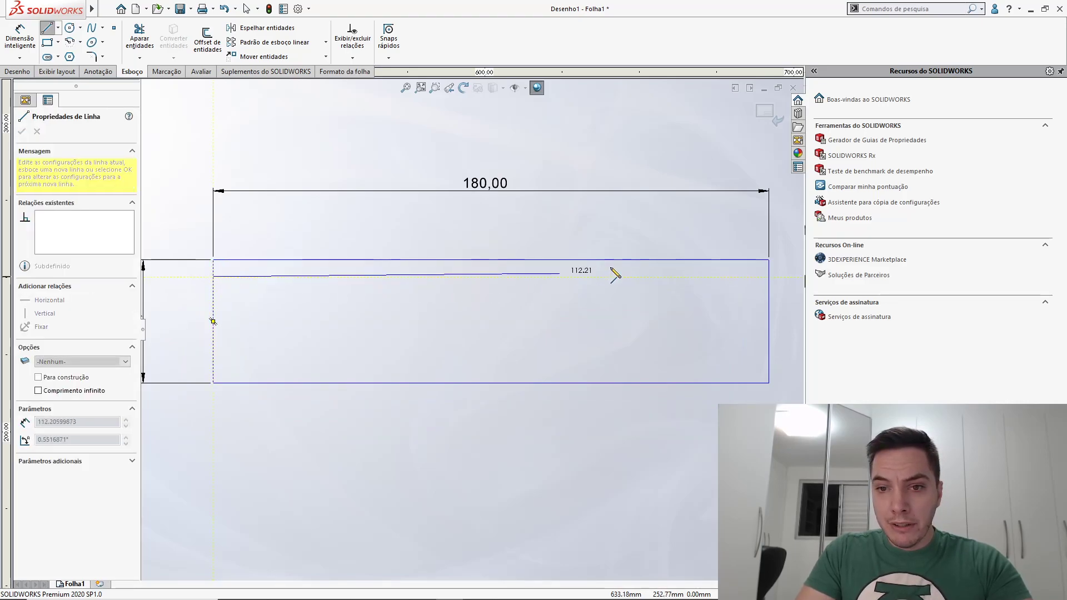
left_click(768, 276)
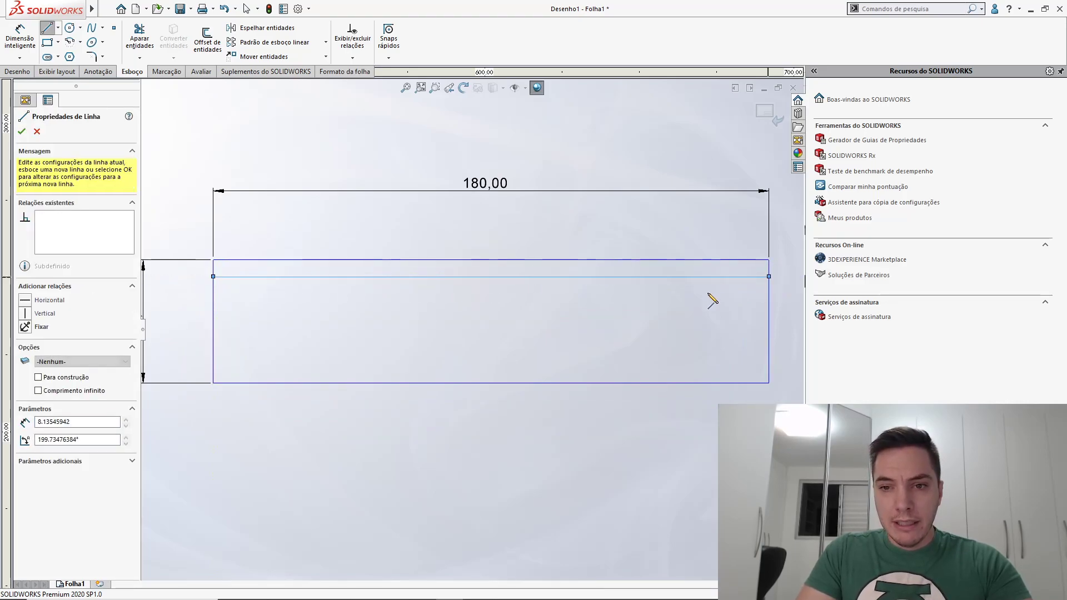
key("Escape")
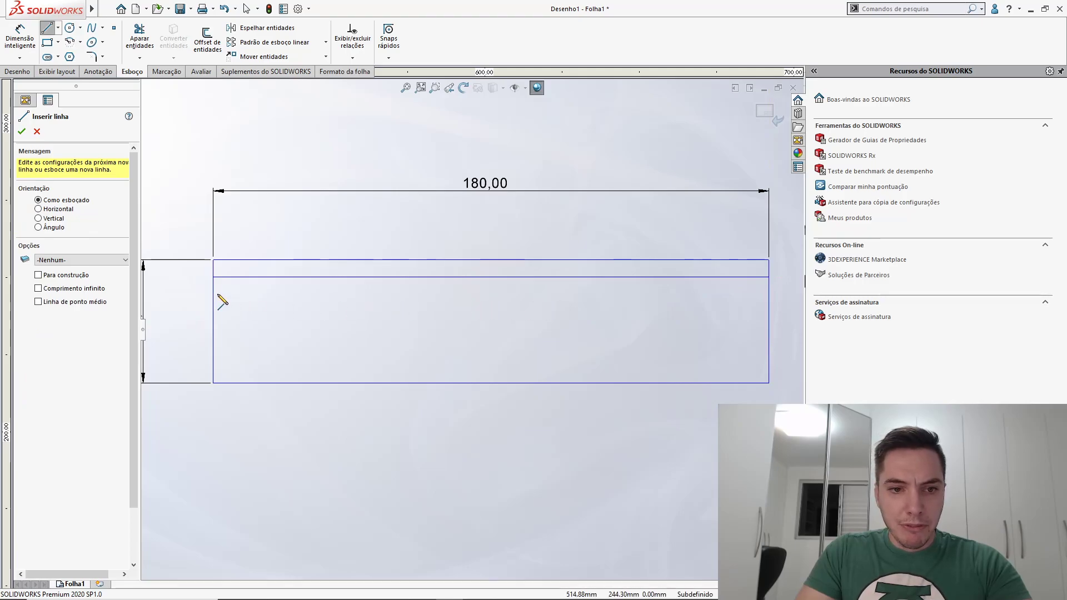
left_click(214, 291)
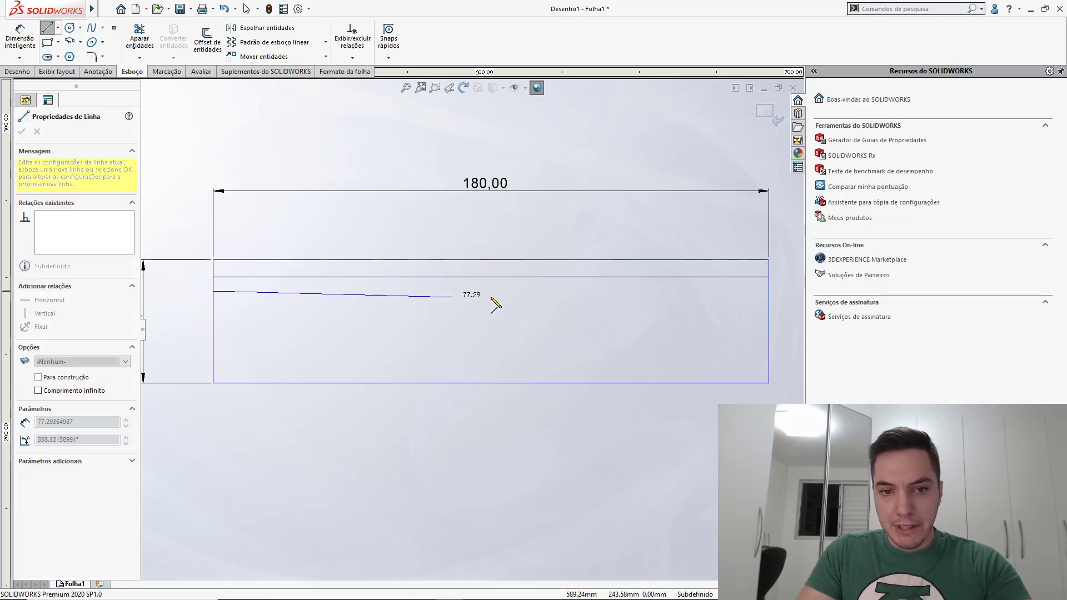
left_click(771, 305)
key("Escape")
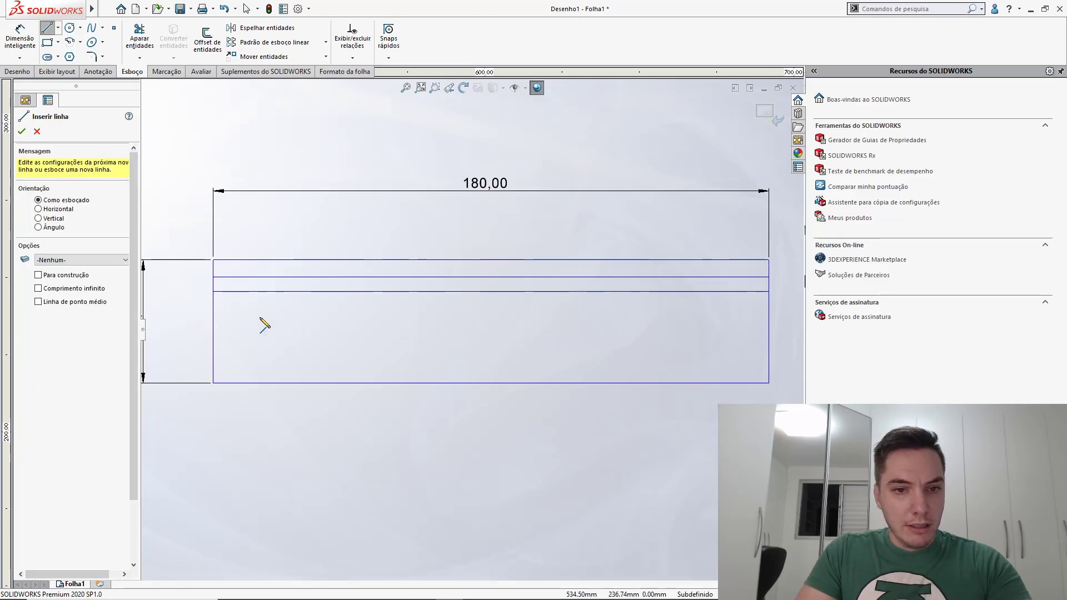
Sketch three more full-width horizontal lines across the title block below the first two, dividing it into six rows
left_click(213, 321)
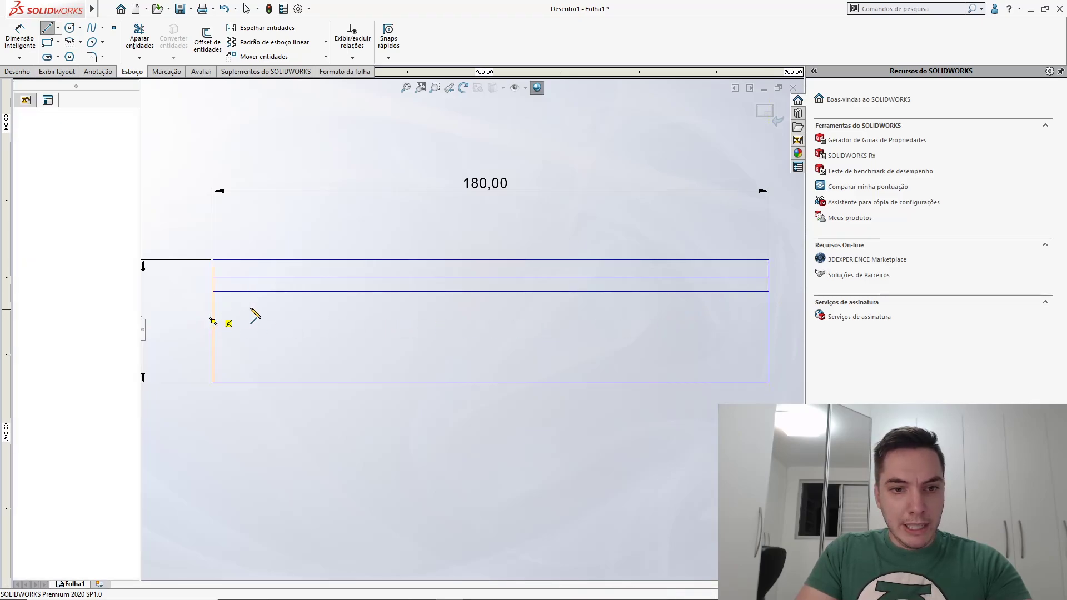
left_click(770, 320)
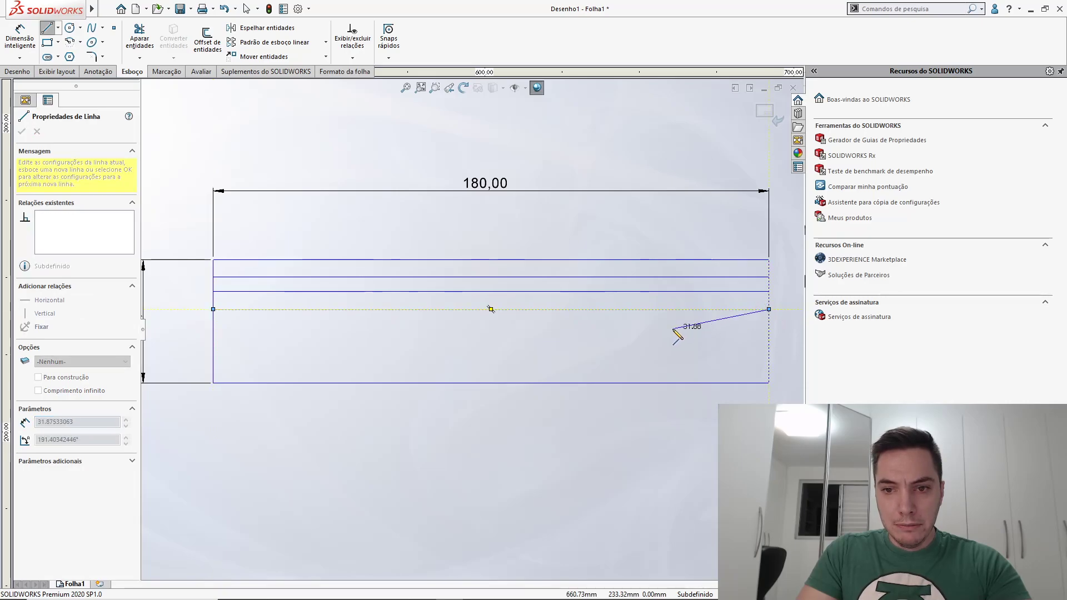
key("Escape")
left_click(213, 321)
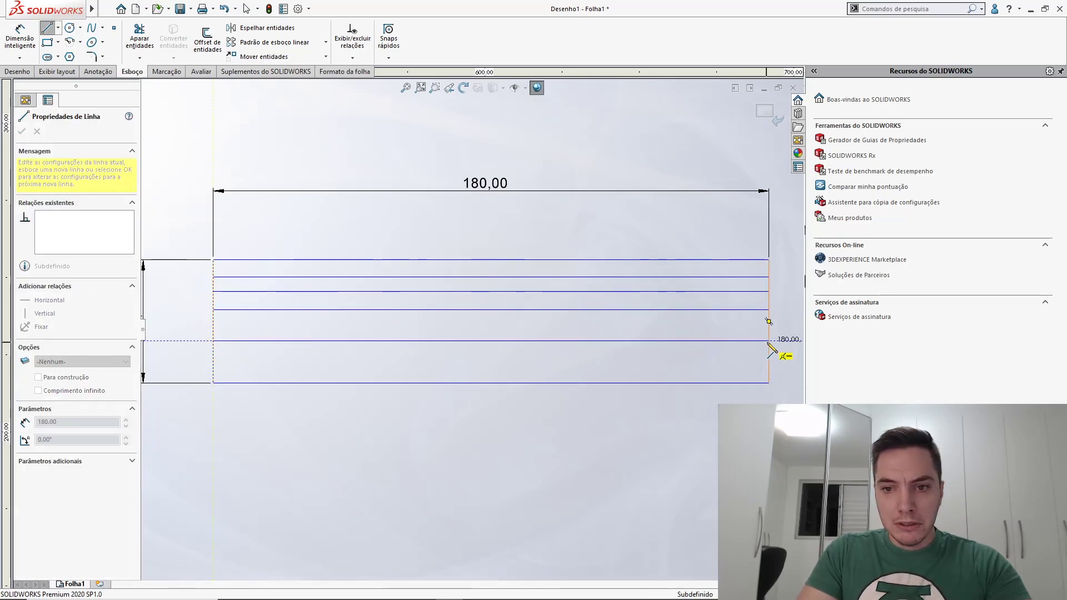
left_click(768, 340)
key("Escape")
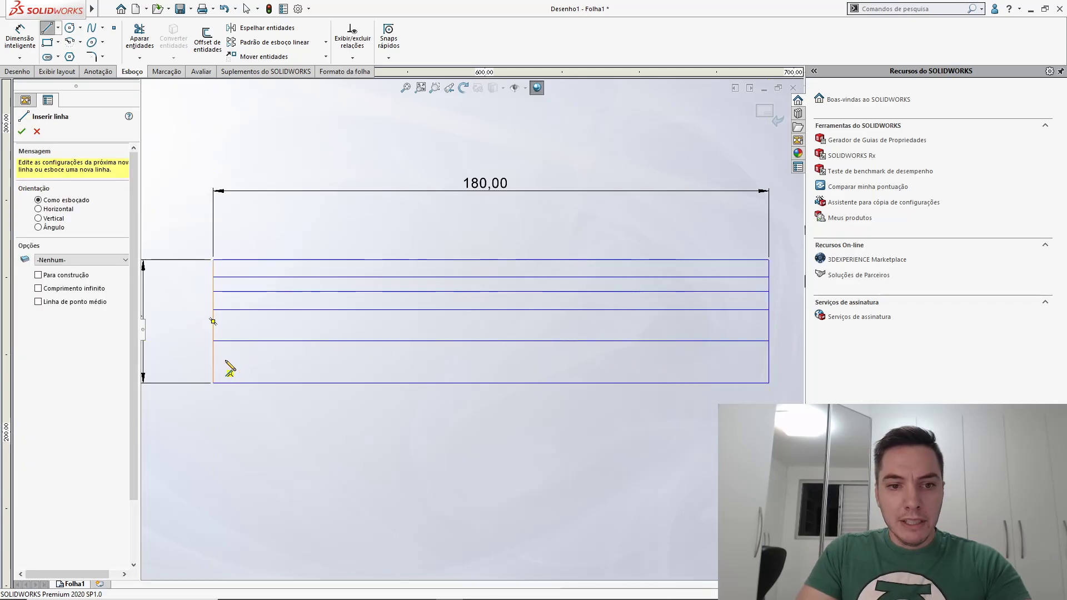
left_click(213, 359)
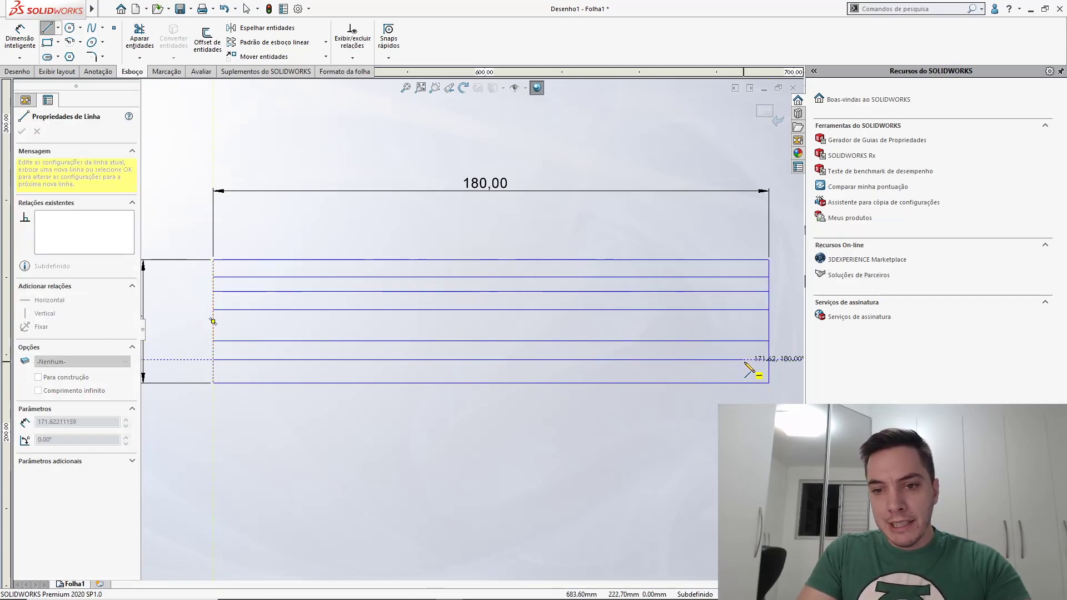
left_click(768, 360)
key("Escape")
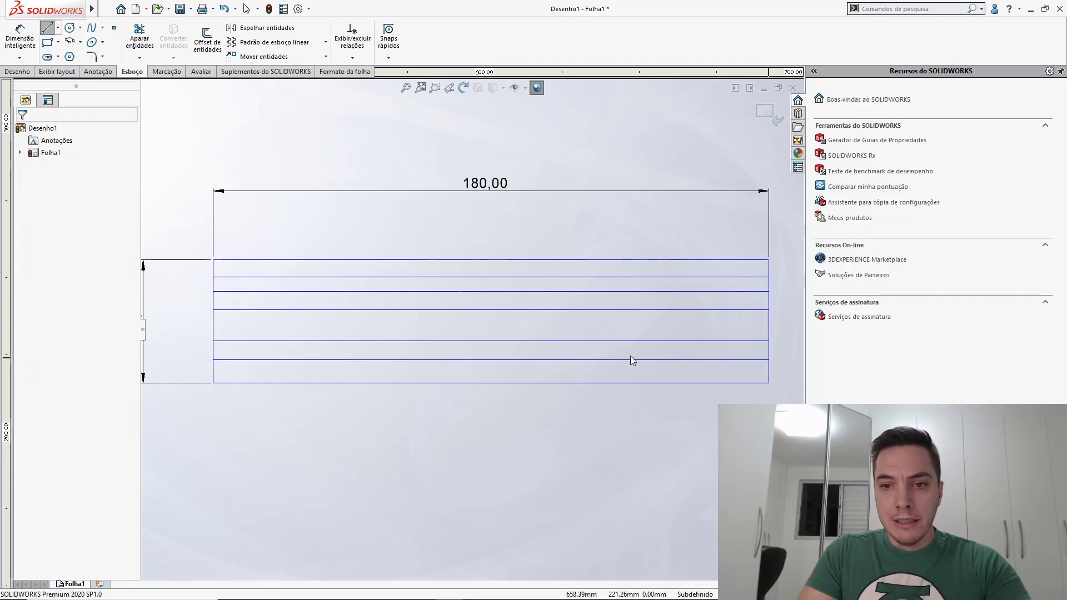
Dimension the height of the title block's top row at 5 mm, placing the dimension outside the left edge
scroll(545, 312, "up", 1)
scroll(297, 297, "up", 1)
scroll(425, 318, "down", 2)
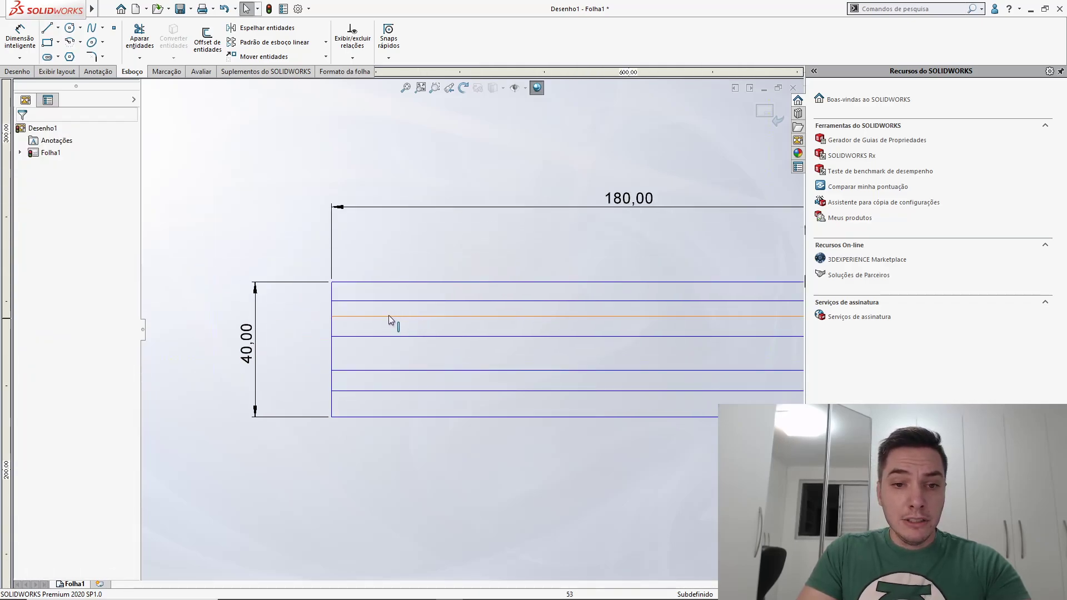
key("s")
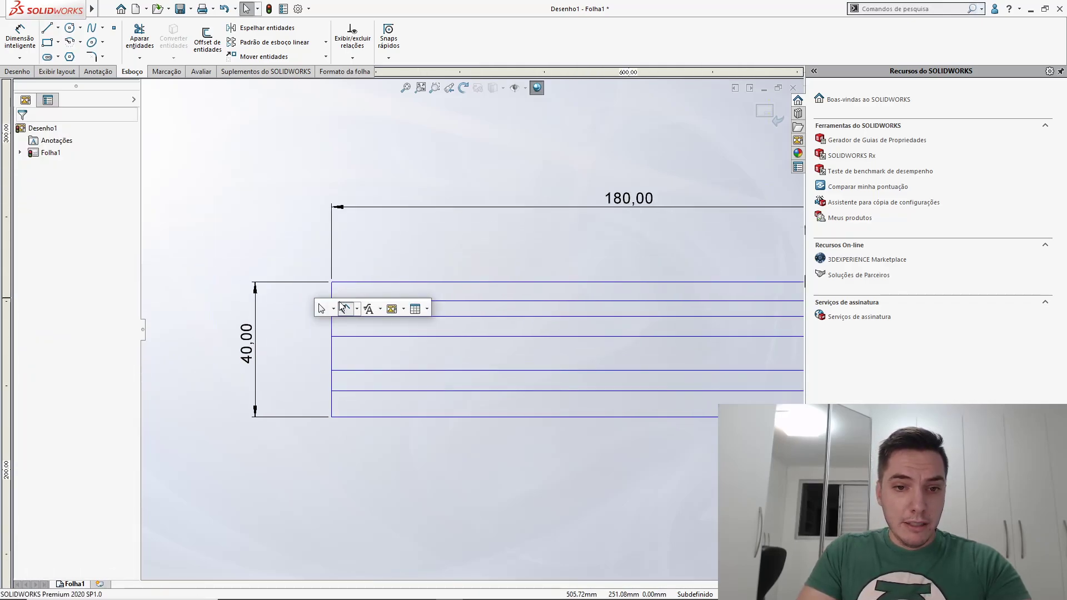
left_click(341, 306)
left_click(346, 301)
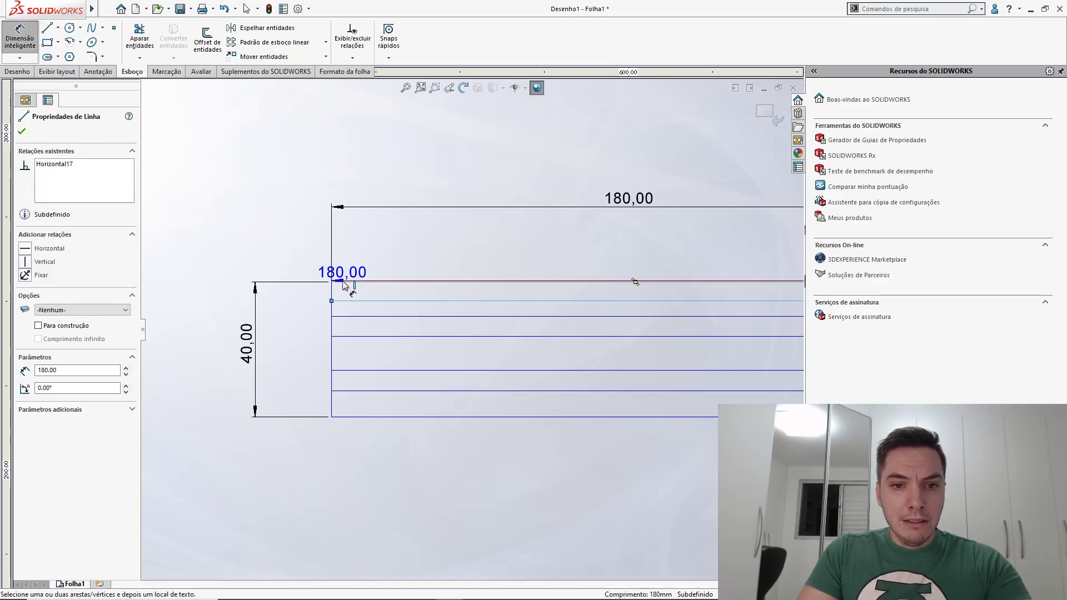
left_click(342, 281)
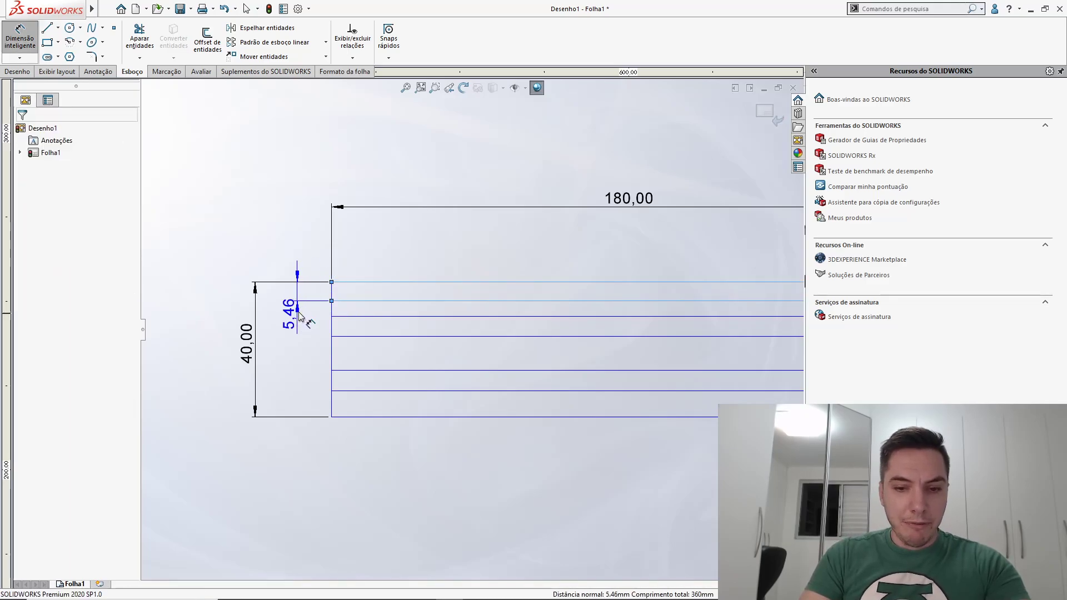
left_click(297, 317)
type("5.46258303mm")
key("Return")
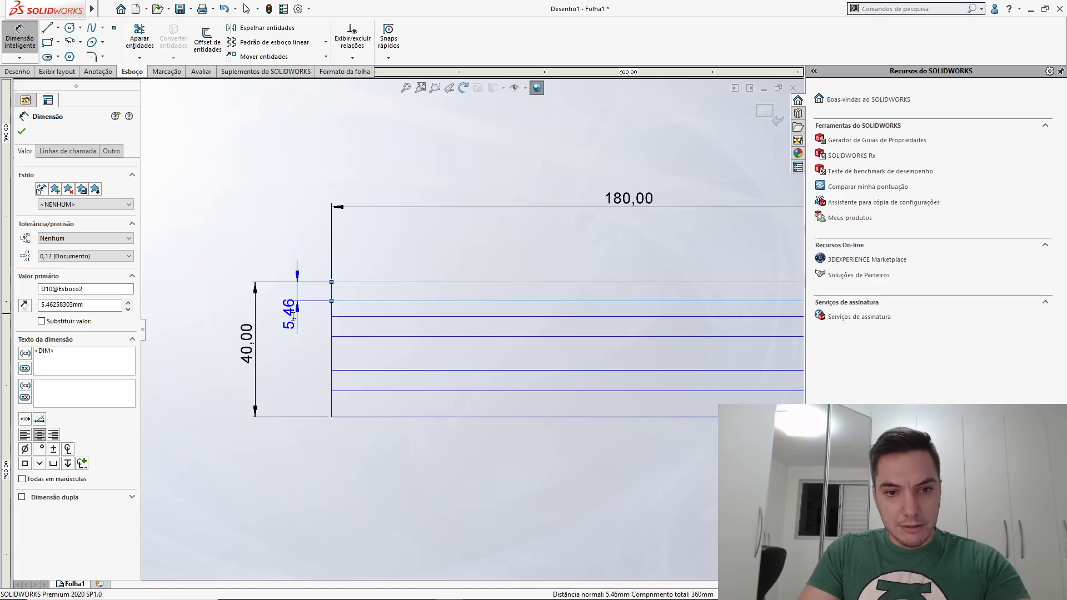
Dimension the height of the title block's second row at 5 mm, placing the dimension outside the left edge
left_click(351, 301)
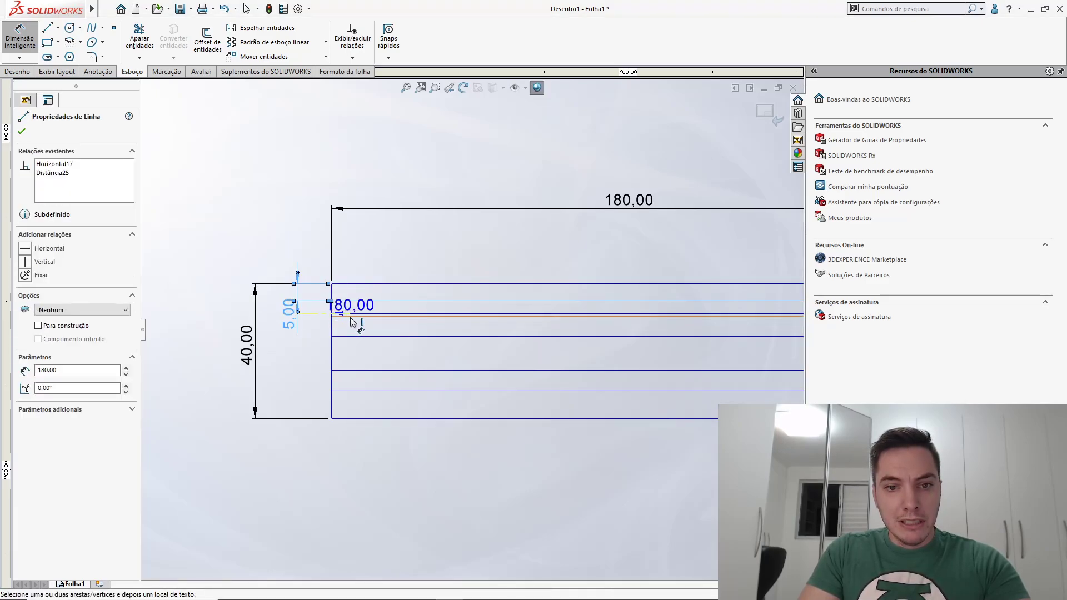
left_click(351, 316)
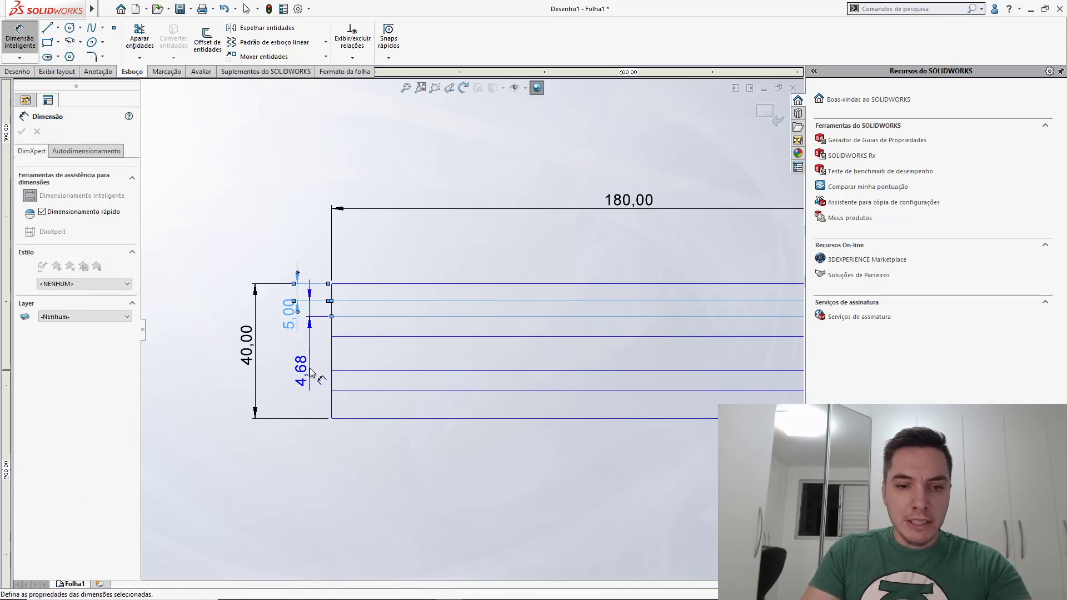
left_click(311, 374)
type("5")
key("Return")
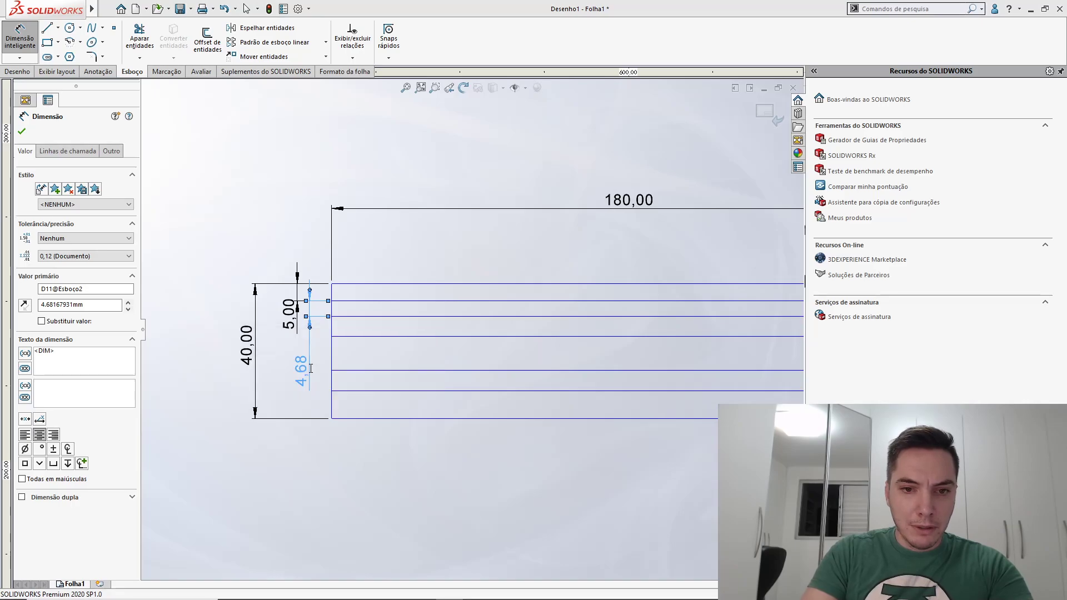
Dimension the height of the title block's third row at 5 mm, placing it between the left edge and the 40 mm dimension
left_click(350, 336)
left_click(351, 317)
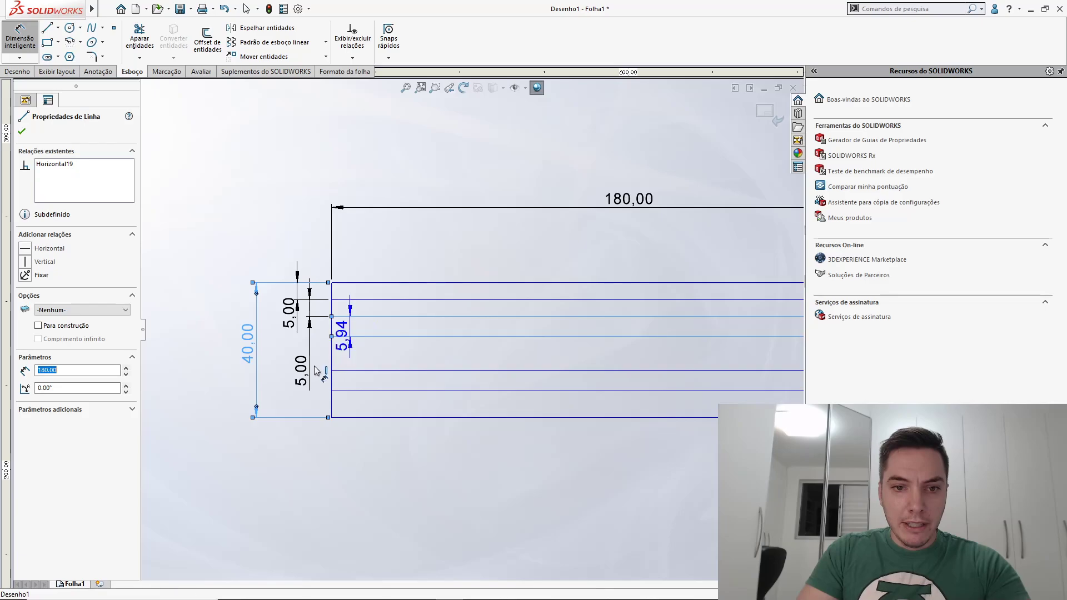
left_click(280, 378)
type("5")
key("Return")
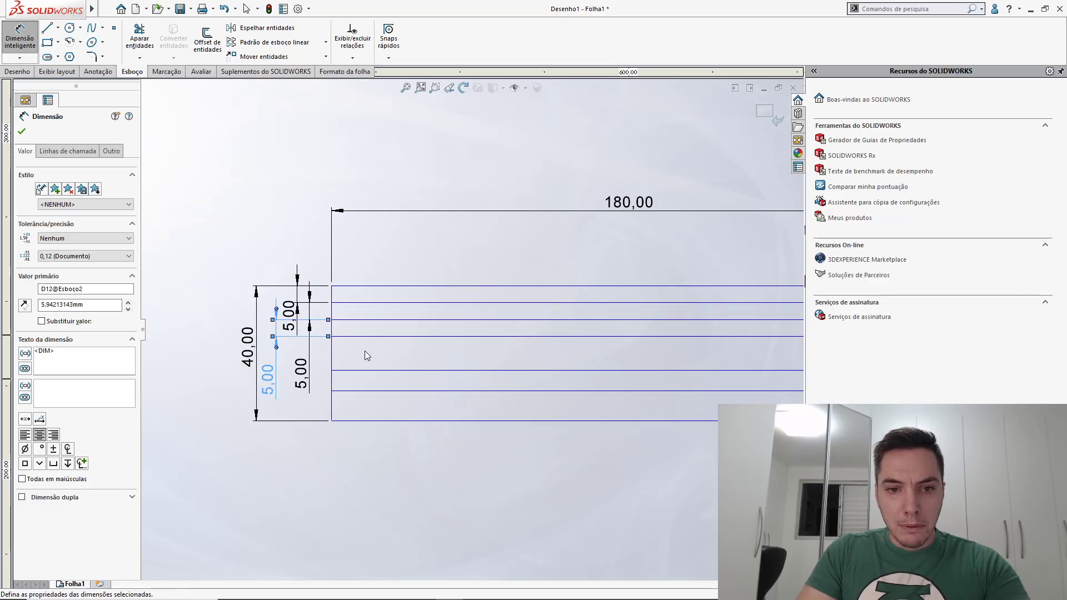
Dimension the height of the title block's fourth row at 5 mm, placing the dimension outside the left edge
left_click(364, 370)
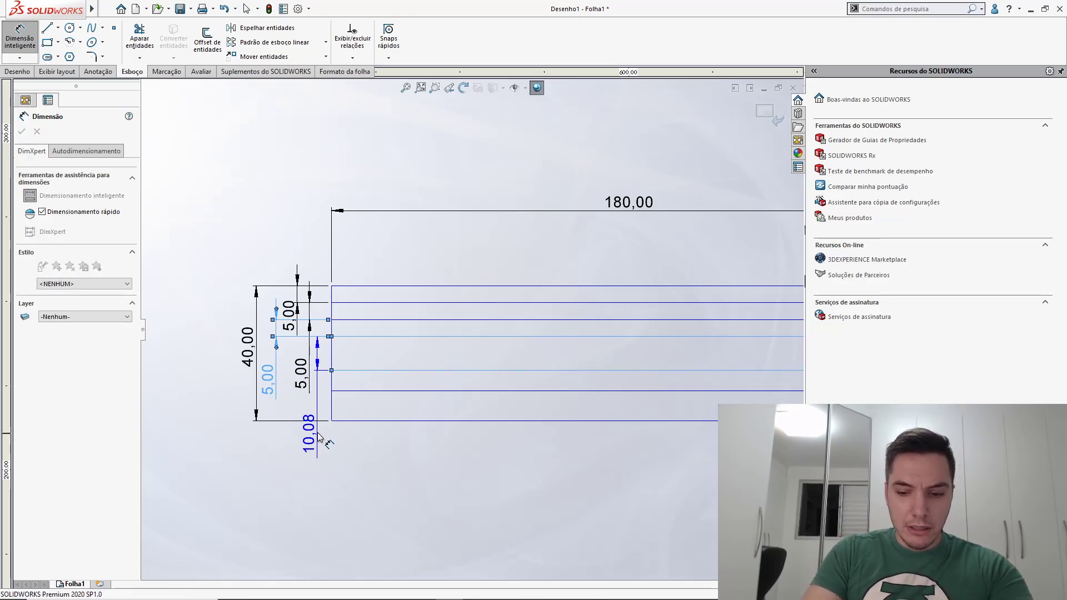
left_click(318, 439)
left_click(372, 444)
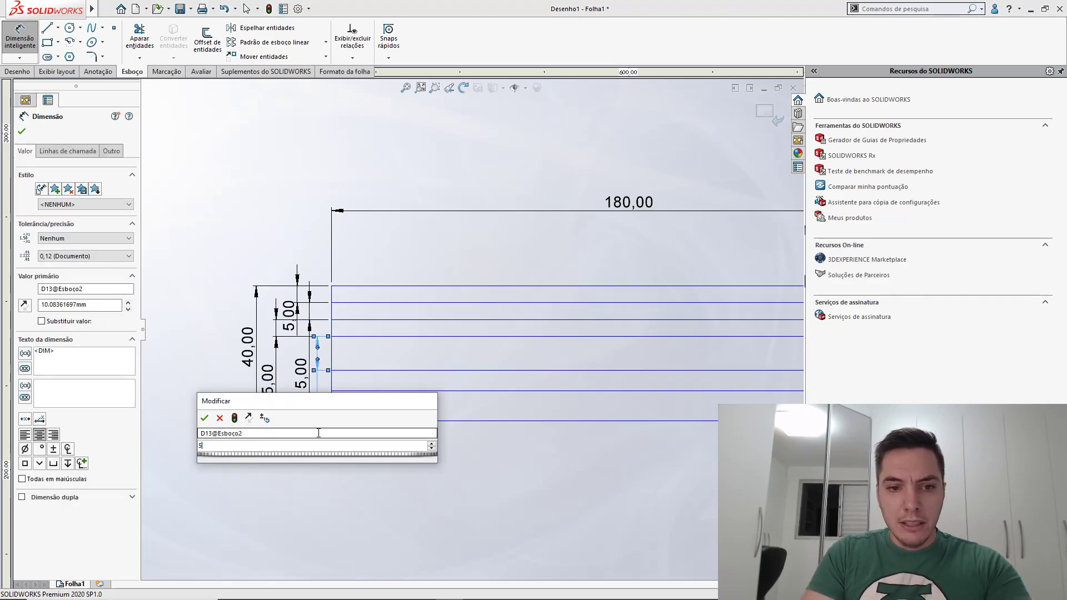
key("Return")
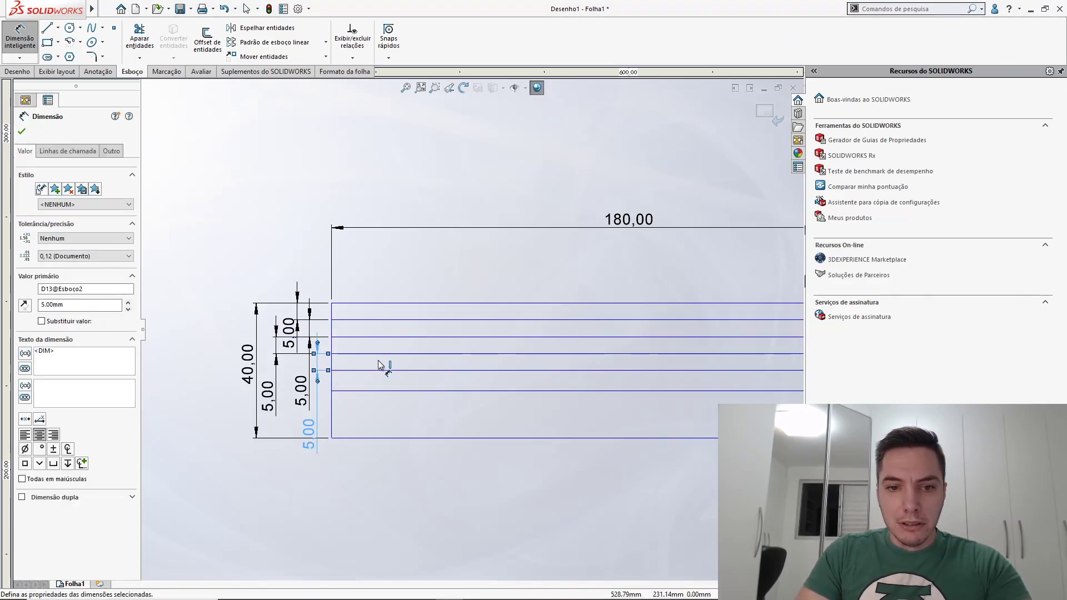
Dimension the height of the title block's fifth row at 5 mm, placing the dimension inside the block
left_click(372, 371)
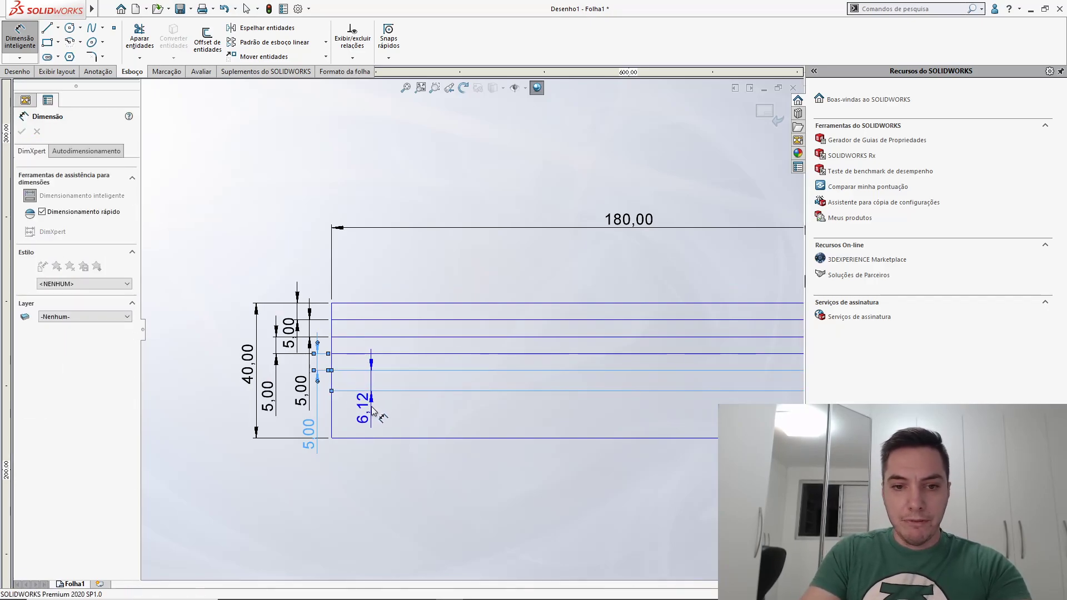
left_click(372, 411)
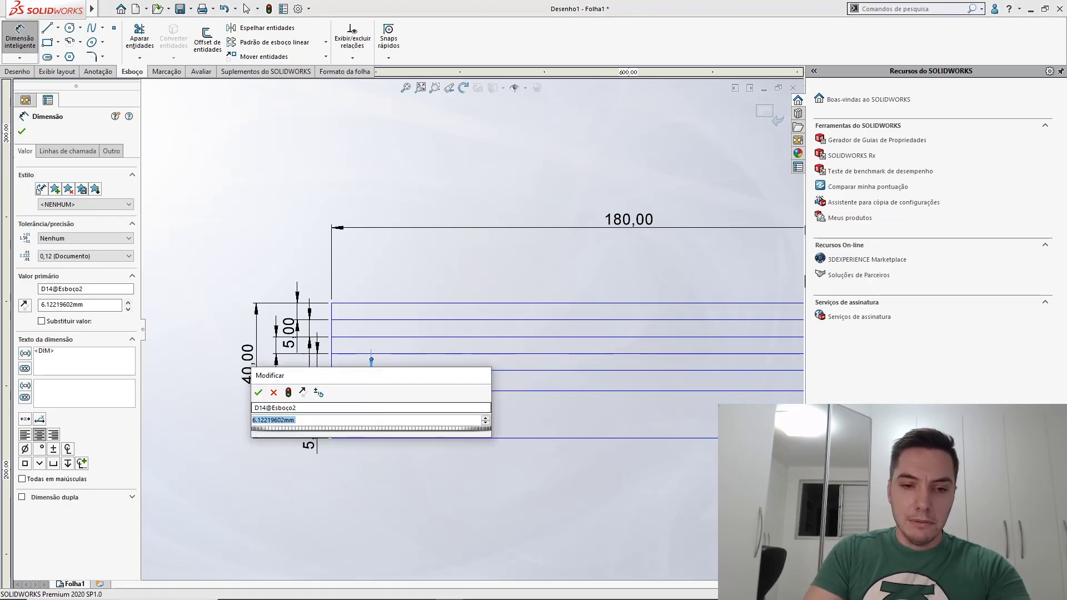
key("Return")
key("Escape")
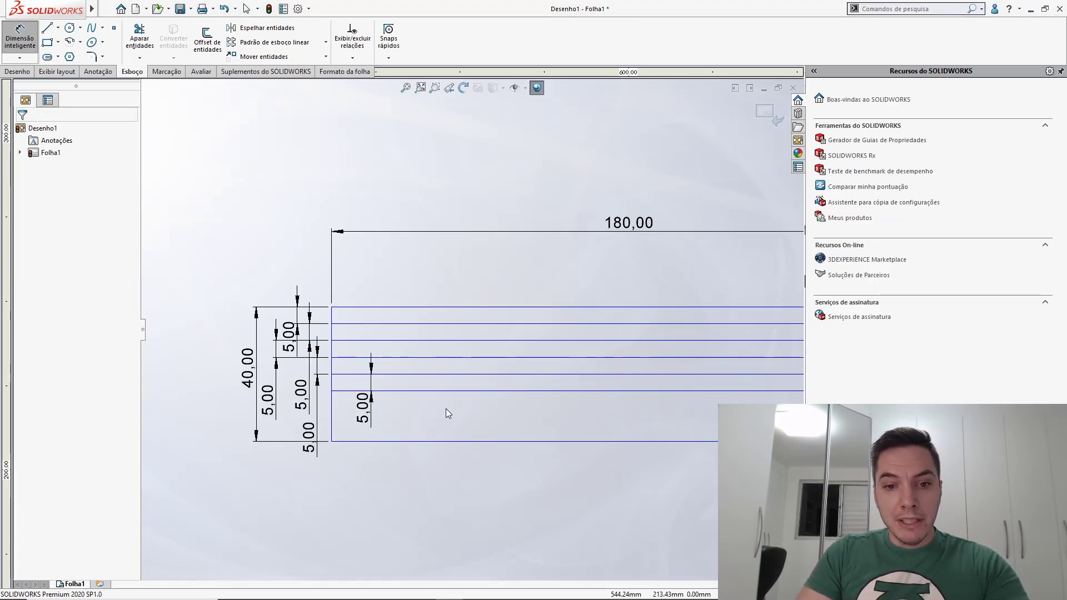
Sketch two more full-width horizontal lines across the title block below the fifth row, dividing it into eight rows
key("f")
scroll(537, 358, "down", 4)
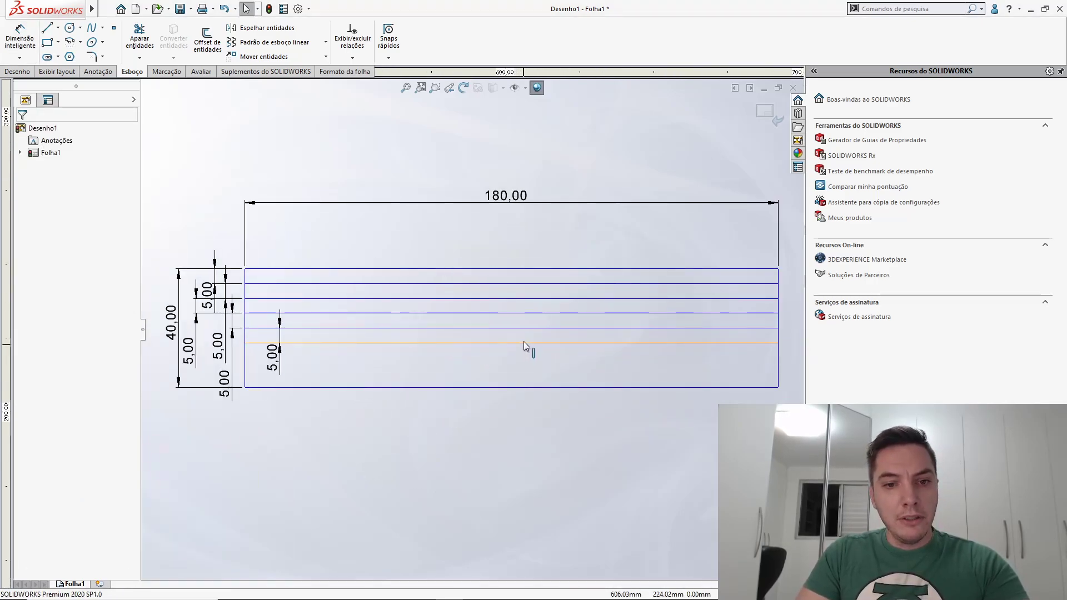
scroll(505, 326, "up", 1)
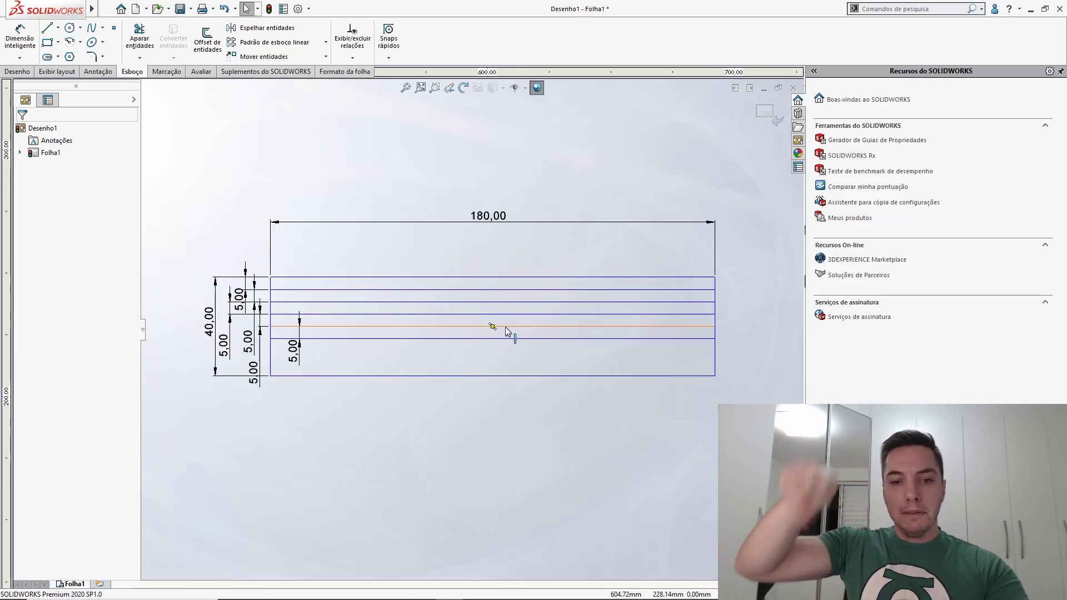
key("l")
scroll(333, 364, "down", 2)
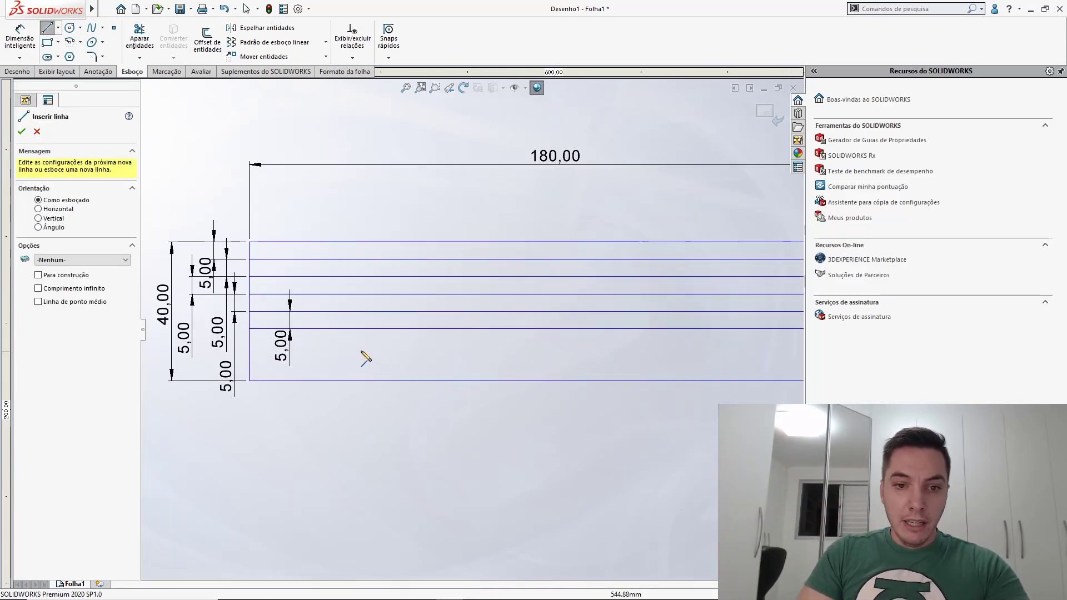
left_click(248, 349)
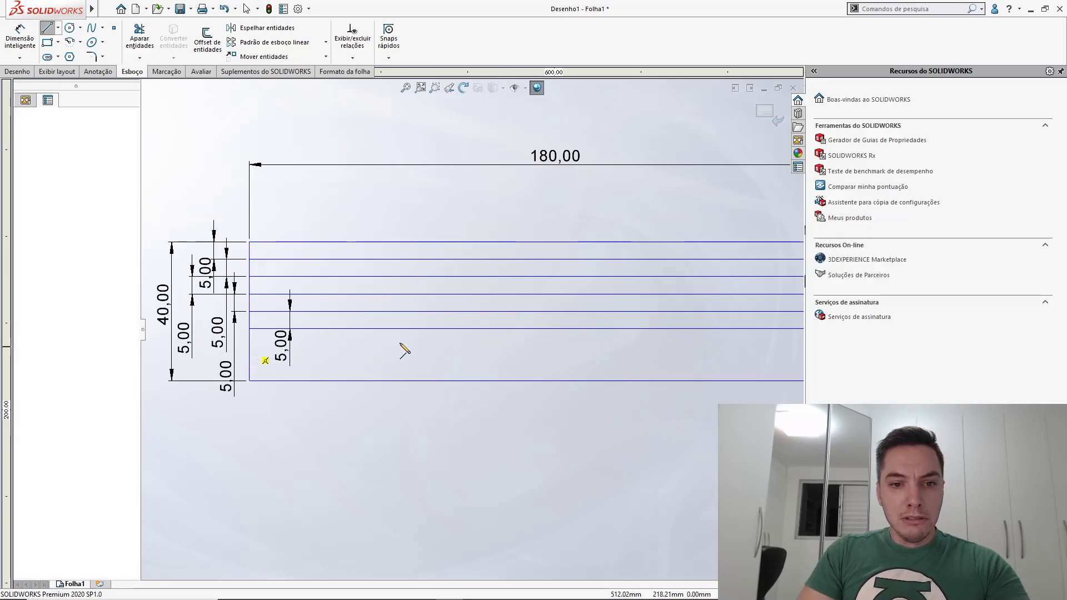
left_click(431, 355)
middle_click_drag(435, 357, 324, 348)
left_click_drag(325, 347, 761, 345)
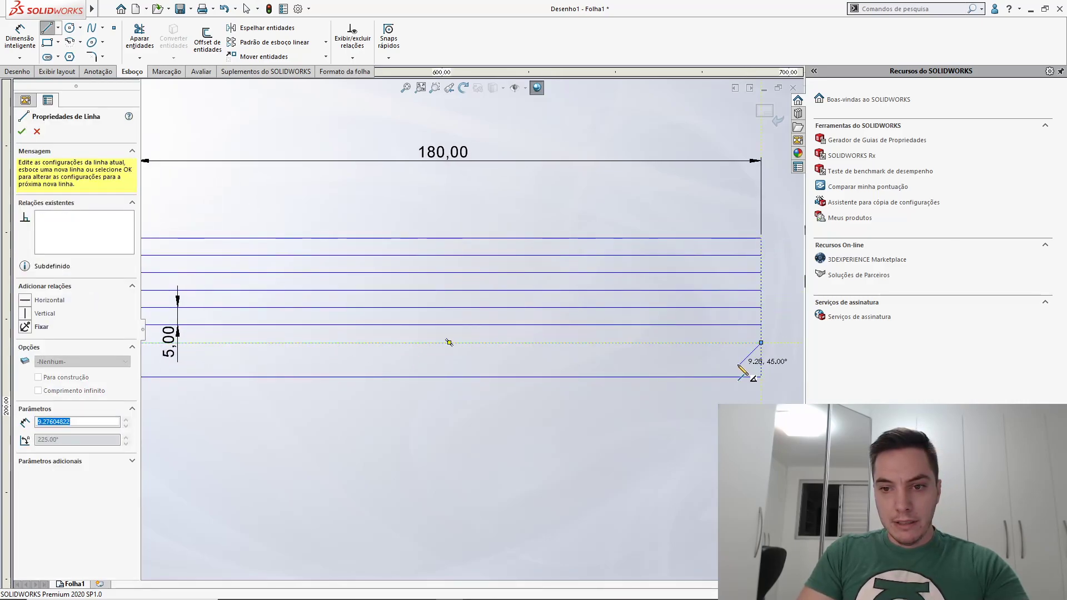
left_click(761, 373)
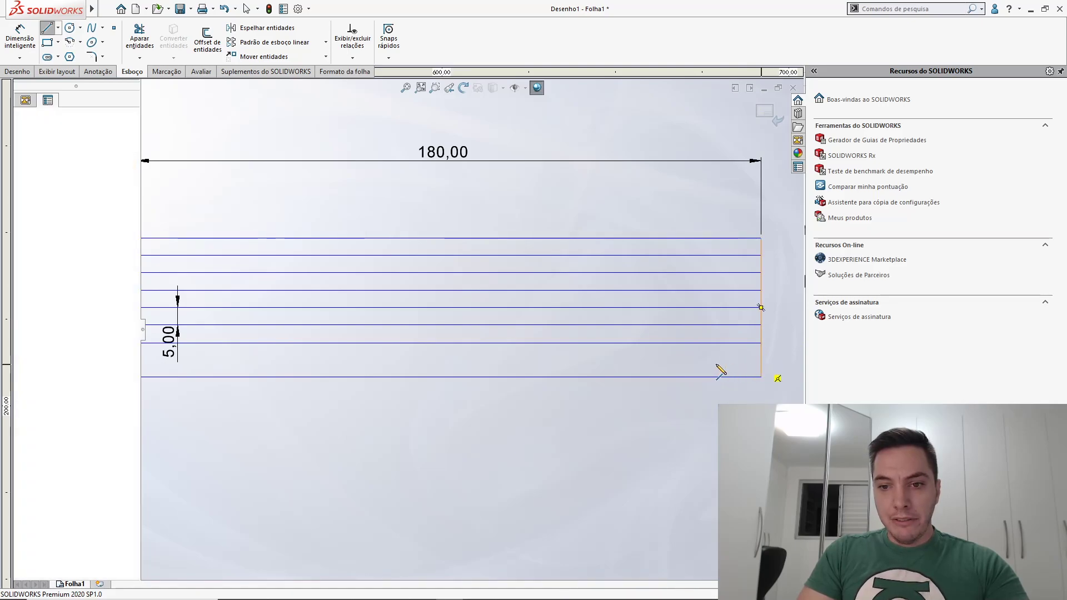
scroll(636, 367, "up", 4)
scroll(349, 333, "down", 7)
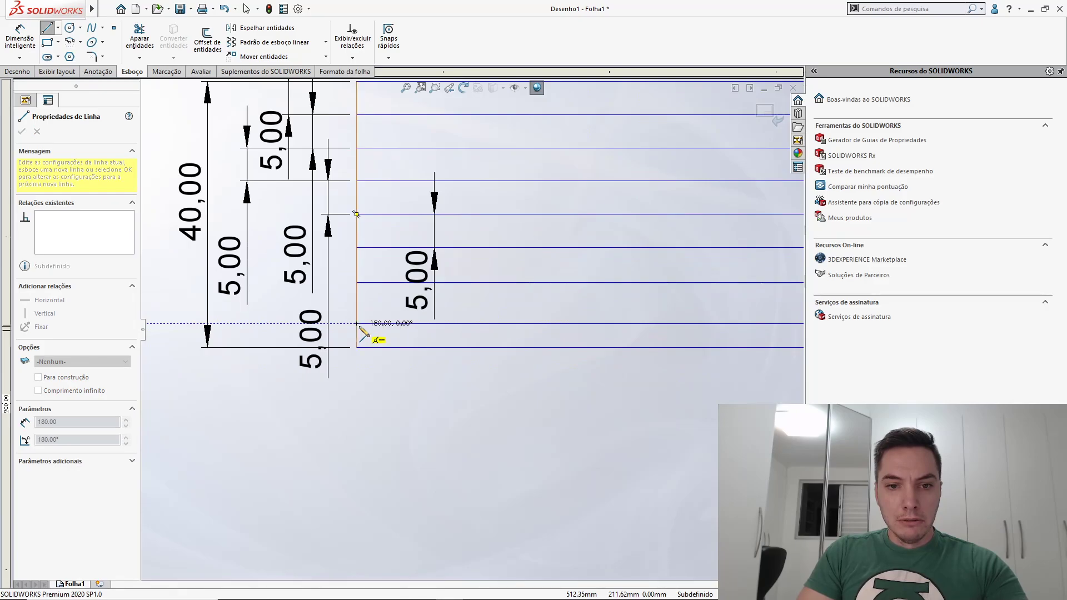
left_click(357, 324)
key("Escape")
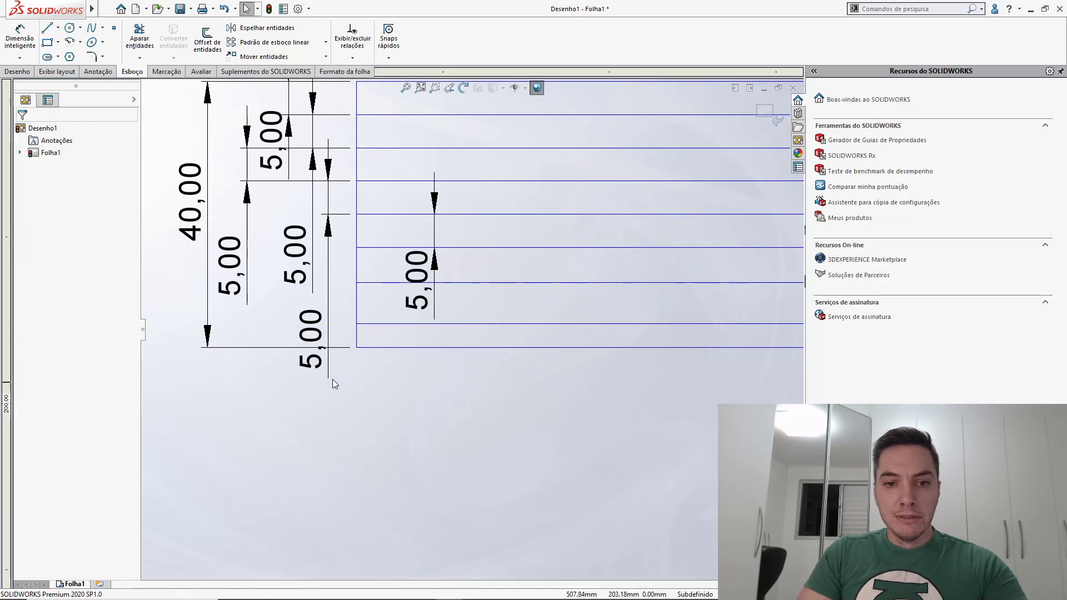
Dimension the height of the title block's sixth row at 5 mm, placing the dimension just outside the left edge
left_click(367, 367)
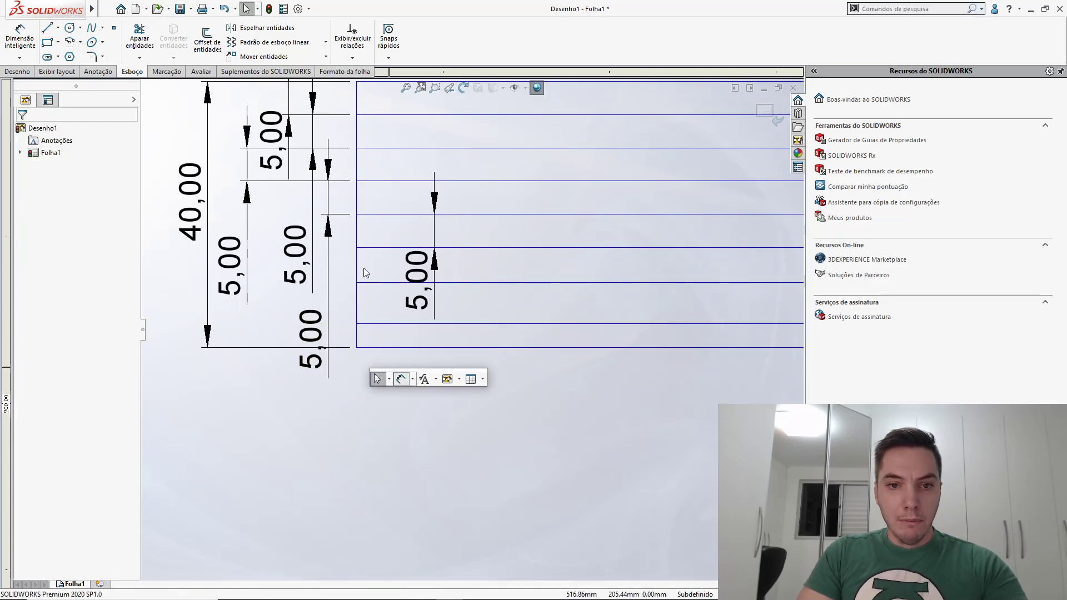
left_click(371, 248)
key("d")
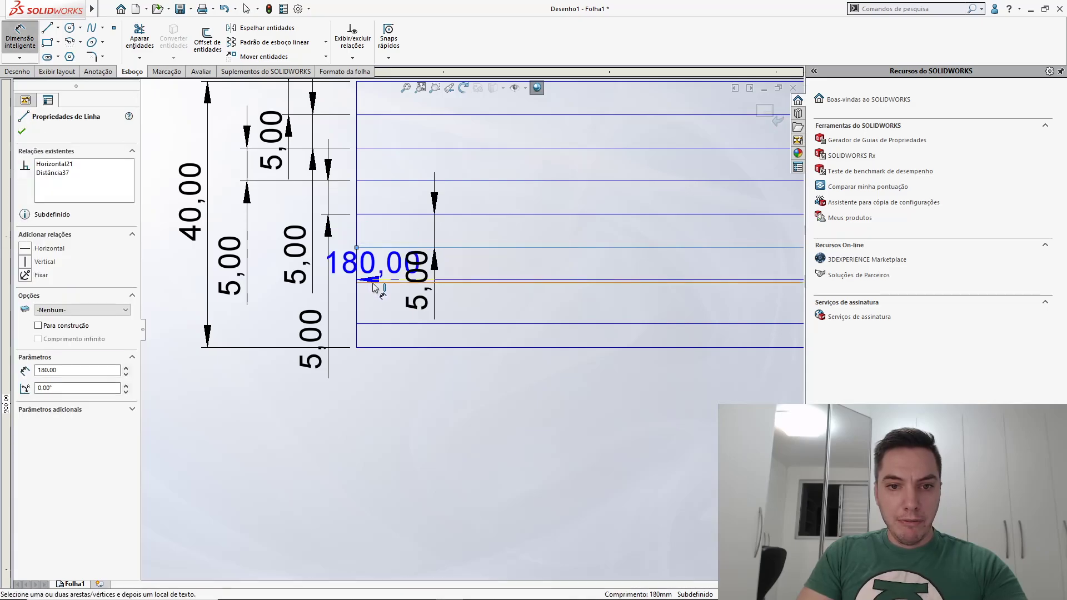
left_click(370, 283)
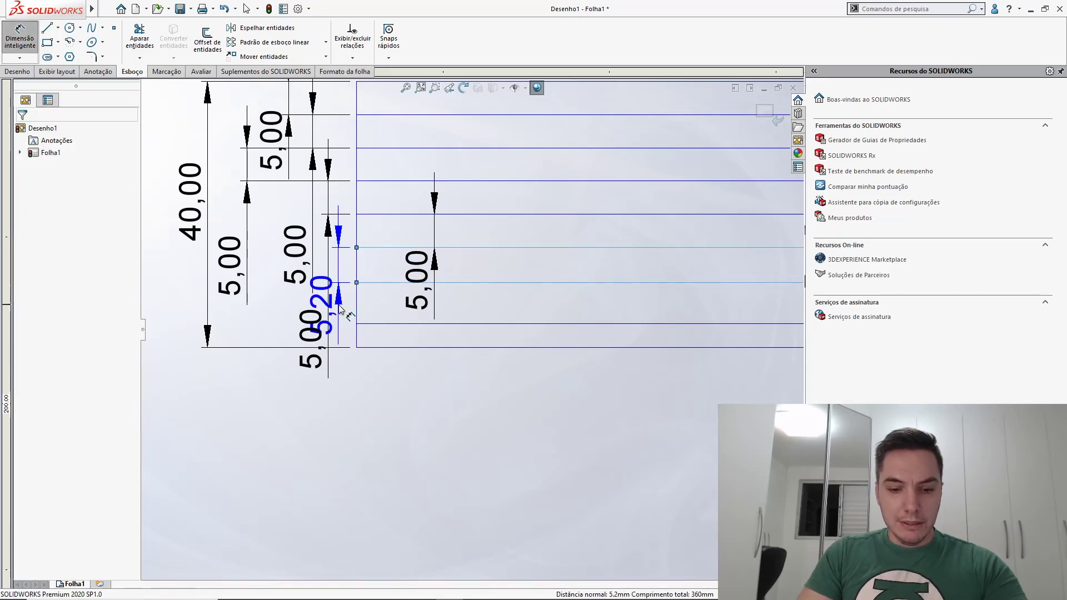
left_click(340, 309)
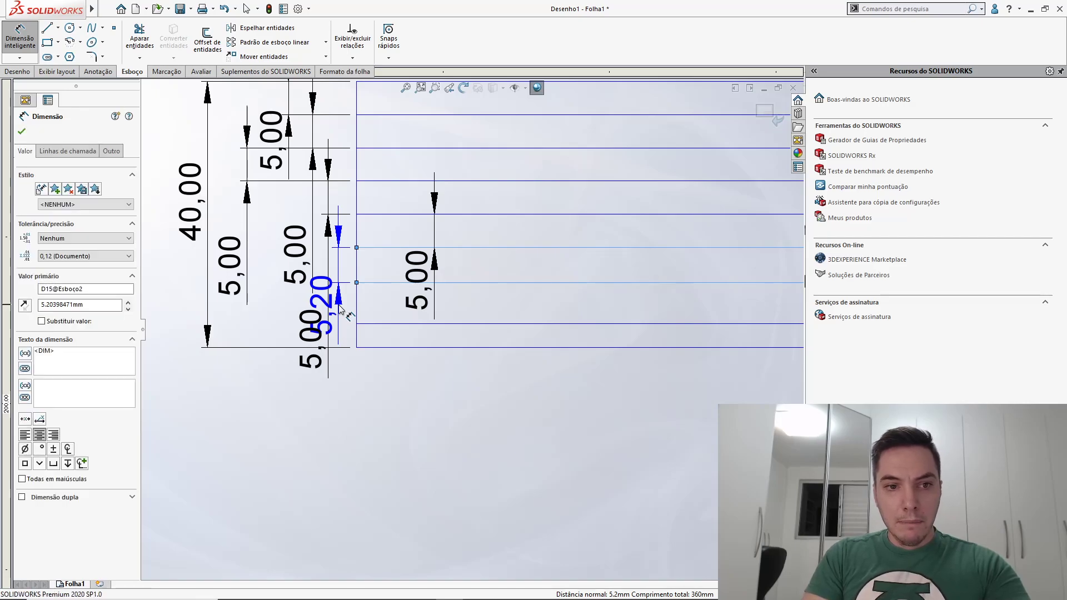
key("Return")
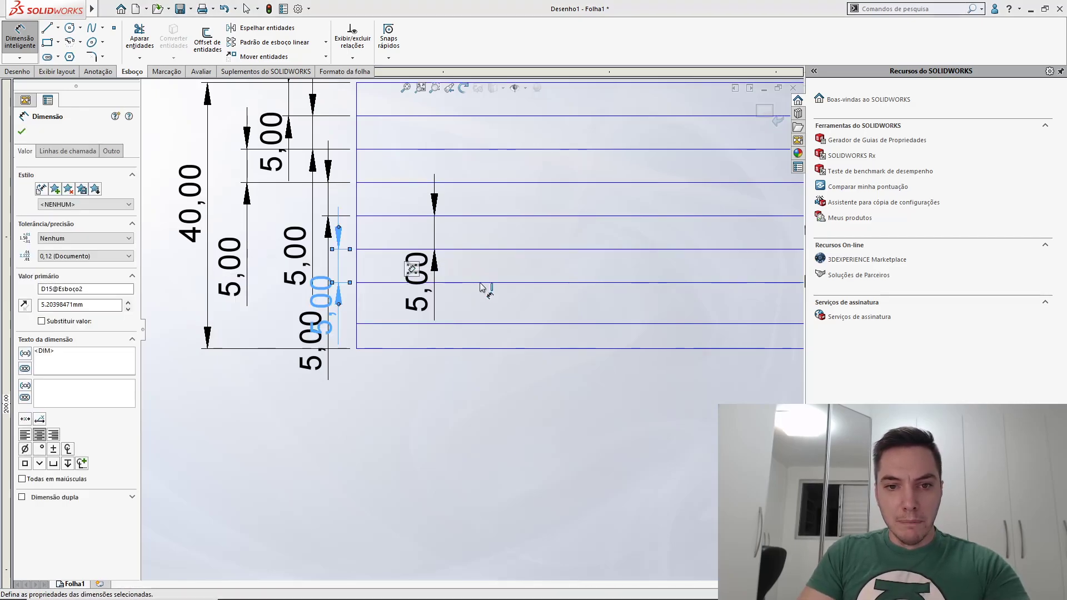
Dimension the height of the title block's seventh row at 5 mm, placing the dimension text below the block
left_click(471, 324)
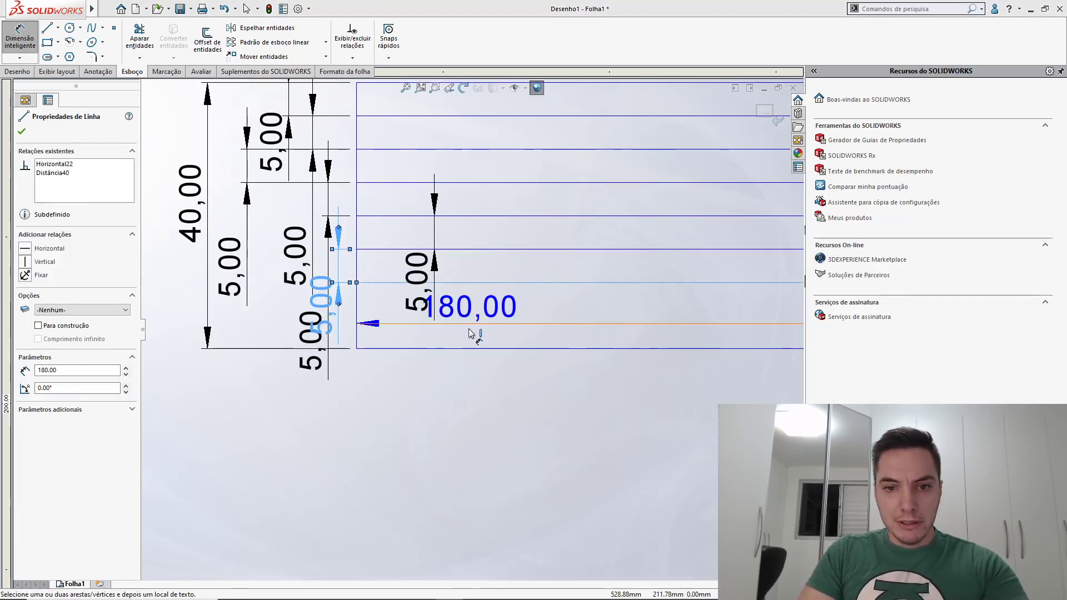
left_click(470, 349)
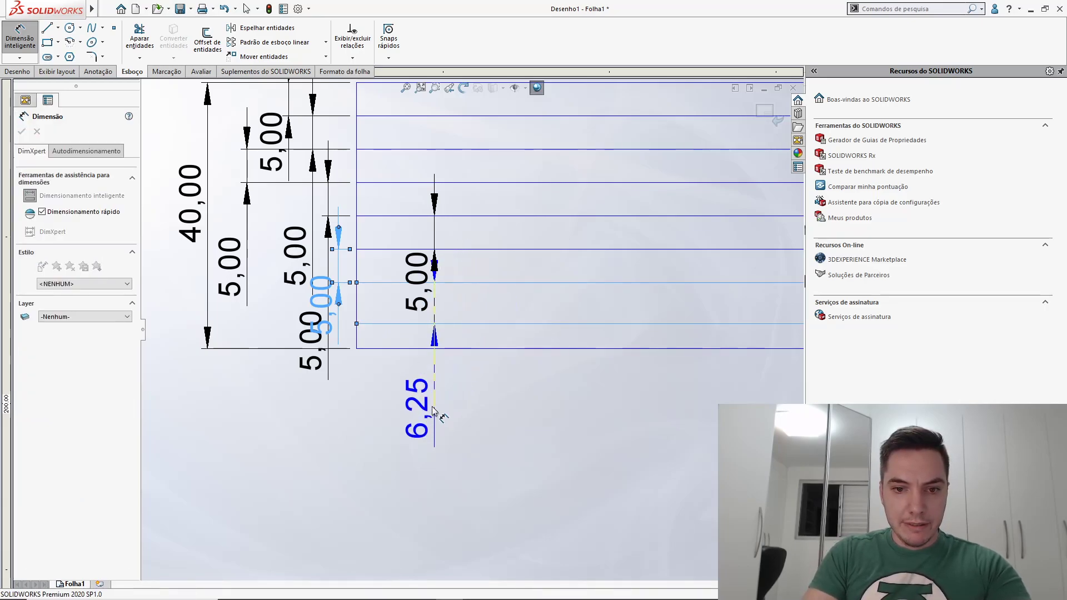
left_click(434, 412)
key("Return")
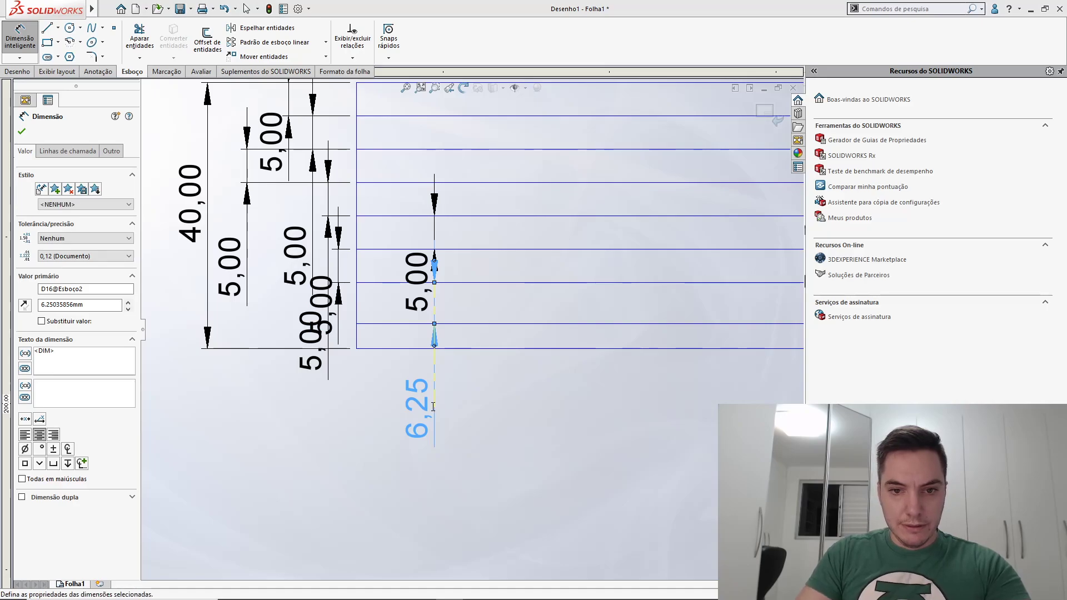
key("Escape")
Move the seventh-row and fifth-row 5 mm dimensions outside the title block, beside the other row dimensions at the left edge
scroll(486, 371, "up", 3)
scroll(513, 348, "up", 1)
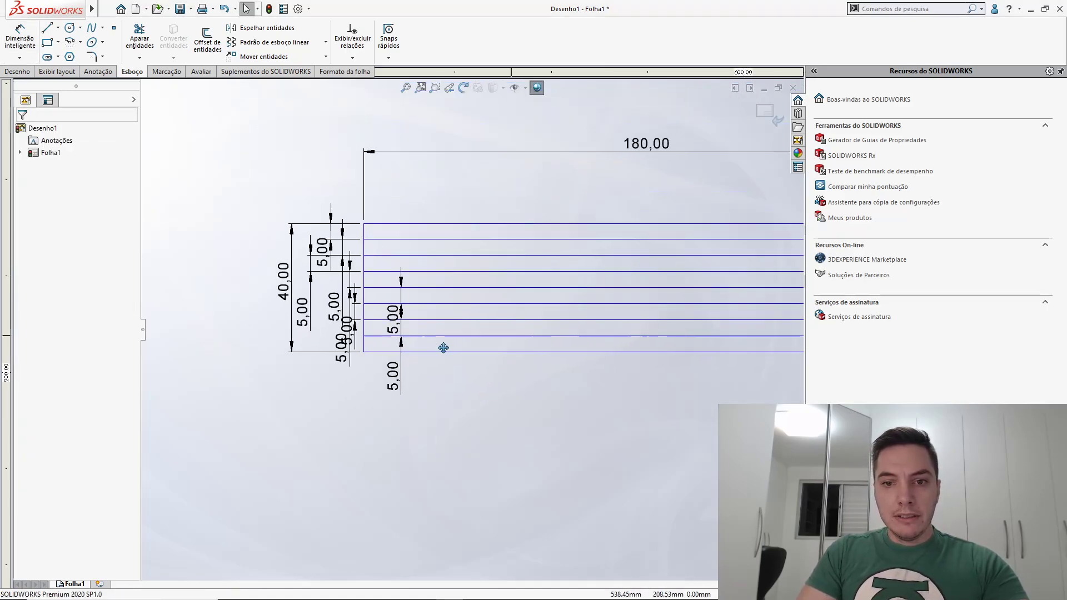
scroll(305, 355, "up", 2)
scroll(345, 336, "down", 1)
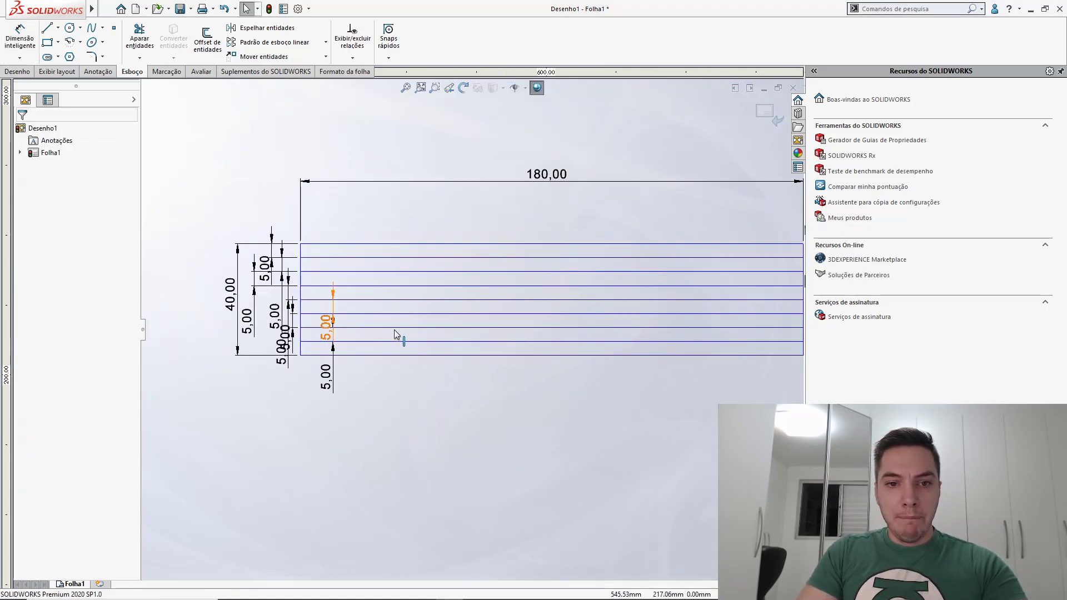
scroll(349, 342, "down", 1)
left_click_drag(317, 425, 273, 358)
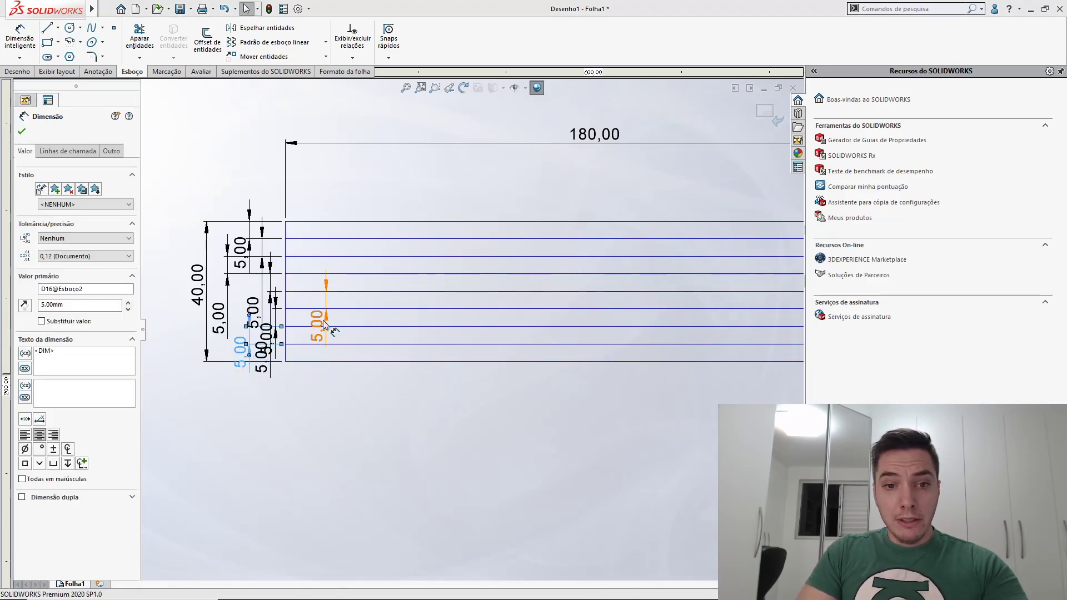
left_click_drag(317, 325, 232, 319)
left_click(406, 314)
Sketch a full-height vertical line, 40 mm long, from the title block's top edge to its bottom edge near the right end
scroll(391, 310, "up", 3)
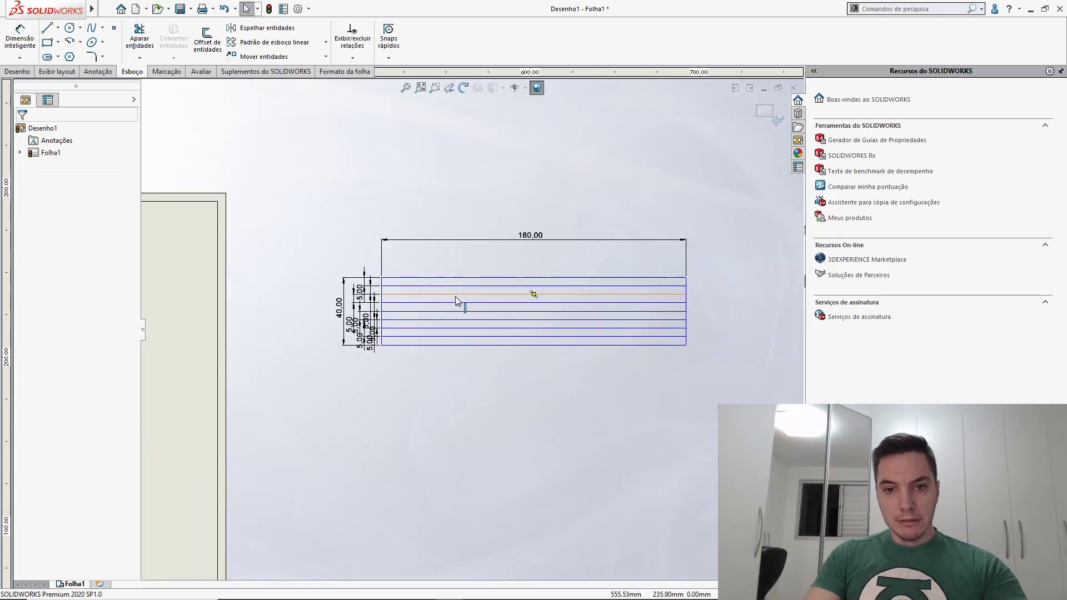
scroll(452, 300, "down", 2)
scroll(455, 302, "up", 3)
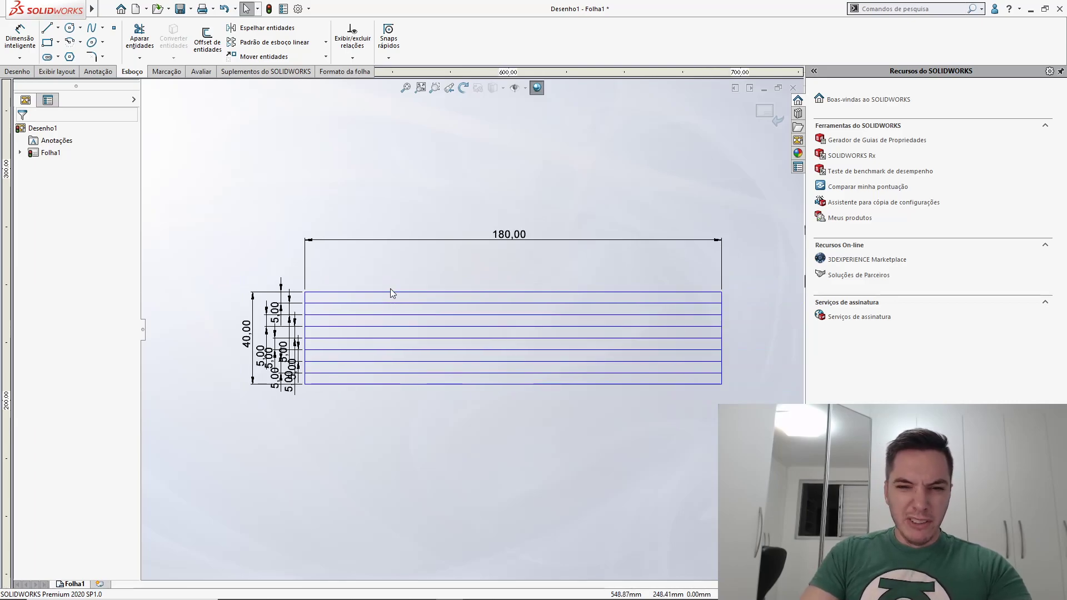
key("l")
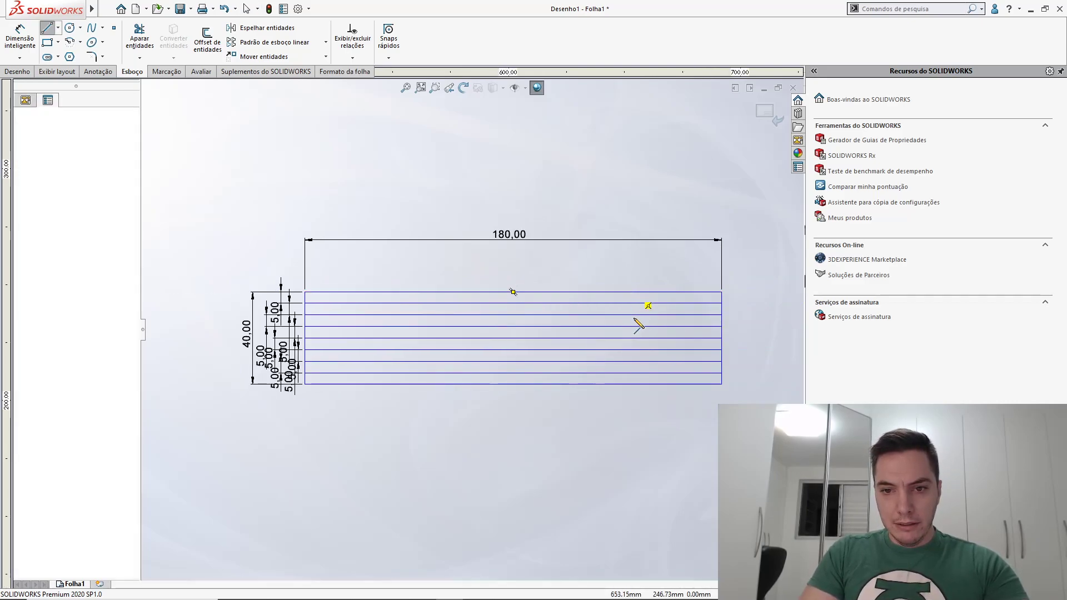
left_click(632, 292)
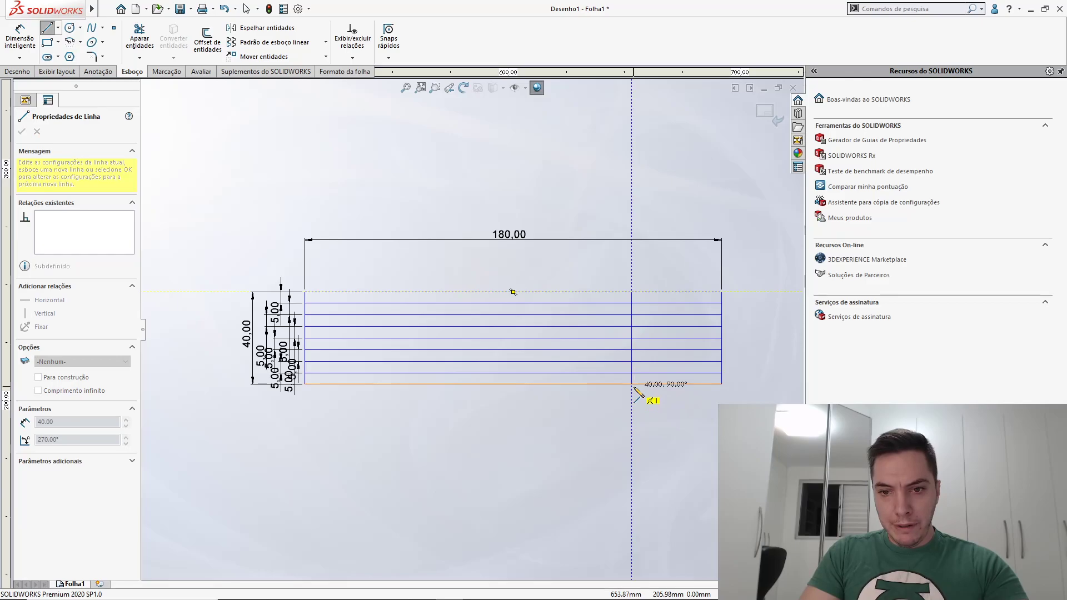
left_click(631, 384)
key("Escape")
scroll(436, 378, "down", 1)
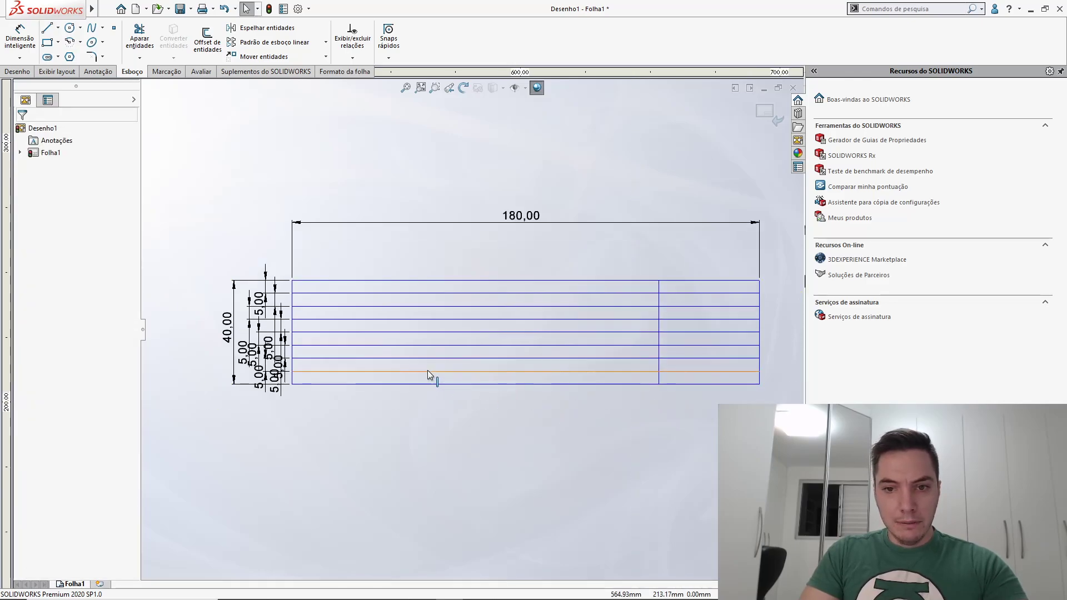
key("l")
scroll(419, 331, "down", 2)
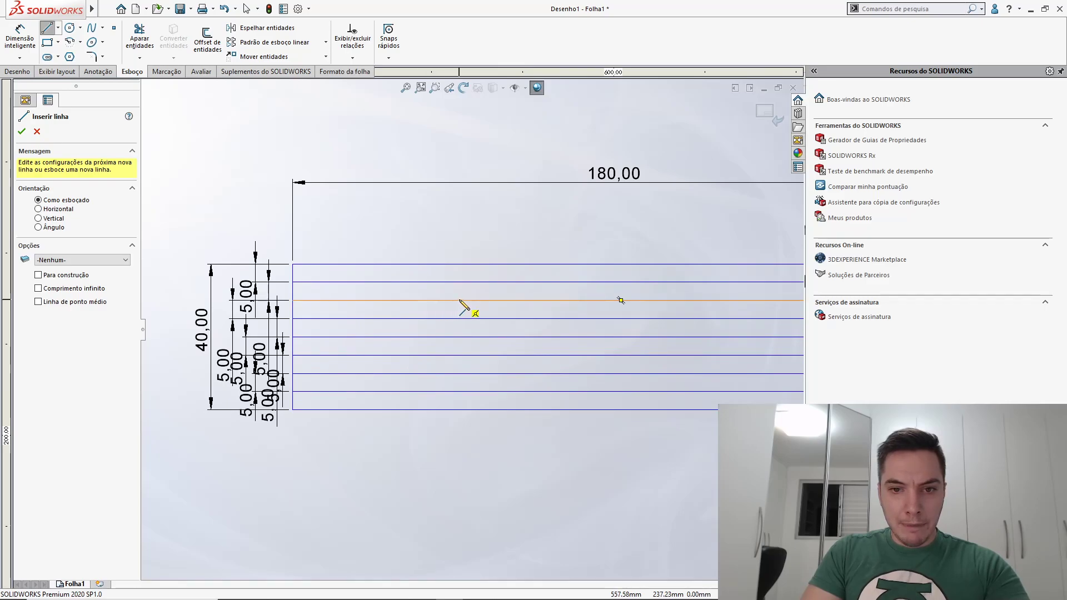
key("Escape")
left_click(460, 337)
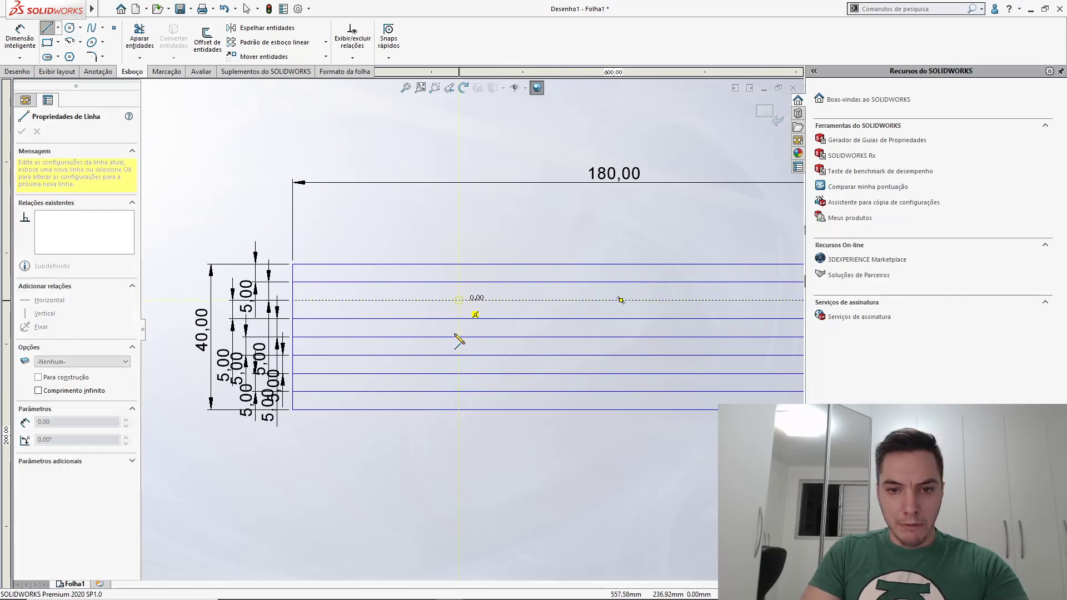
key("Escape")
Sketch a full-height vertical line from the title block's top edge to its bottom edge, about 48 mm from the left edge
key("l")
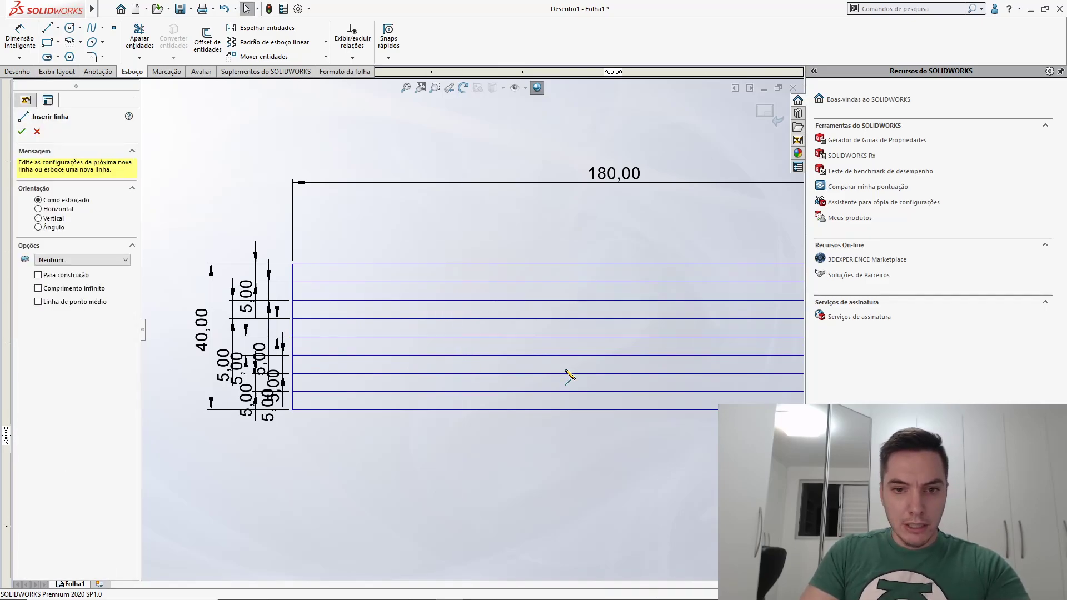
left_click(470, 264)
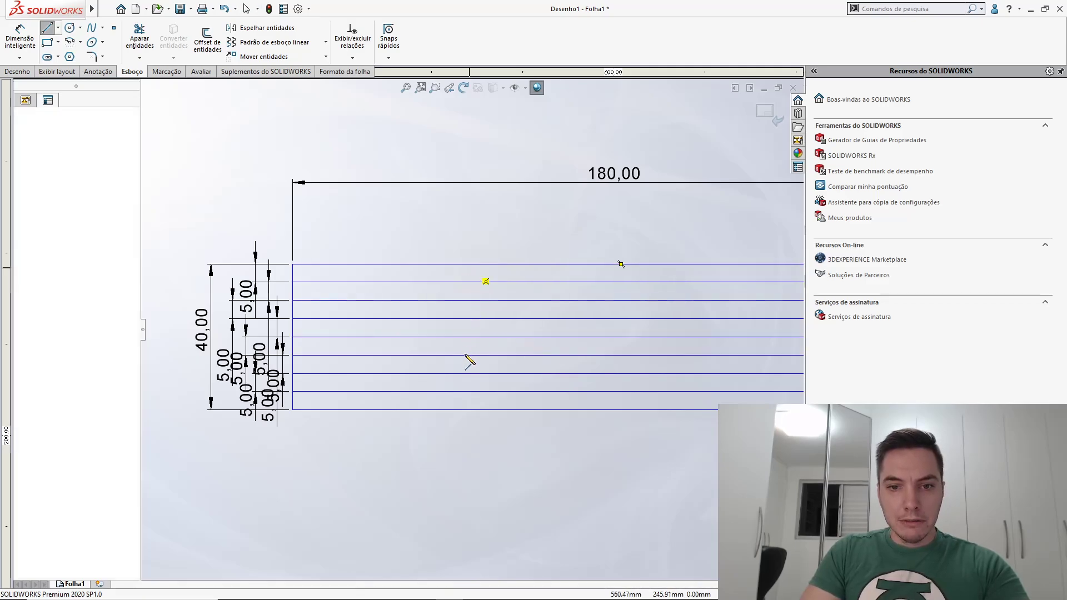
left_click(470, 409)
key("Escape")
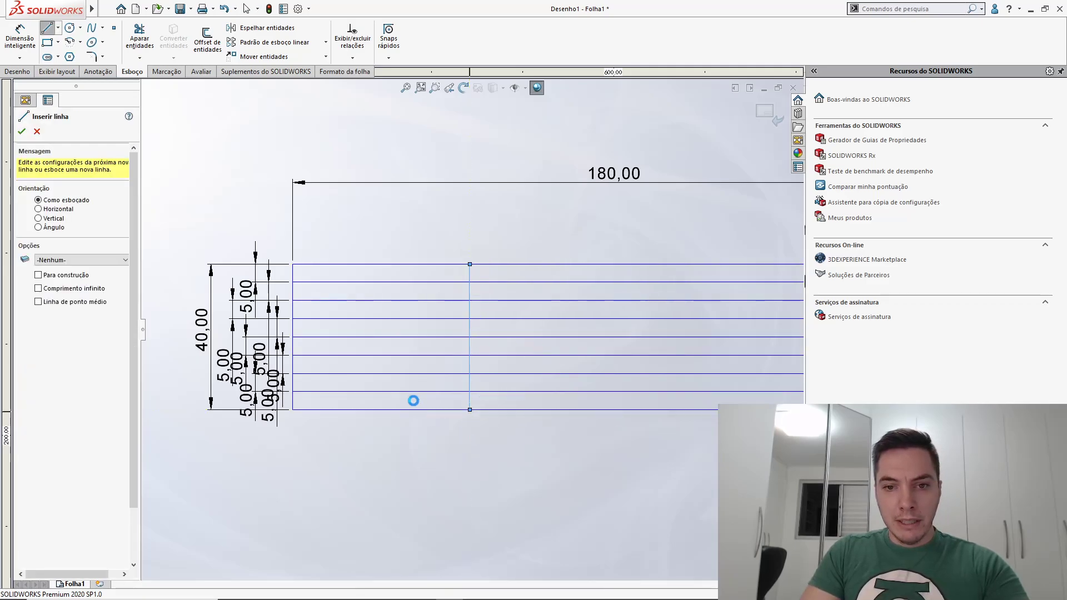
key("Escape")
Dimension the distance between the title block's left edge and the new vertical line at 40 mm, placing the dimension above the block
scroll(470, 329, "up", 3)
key("s")
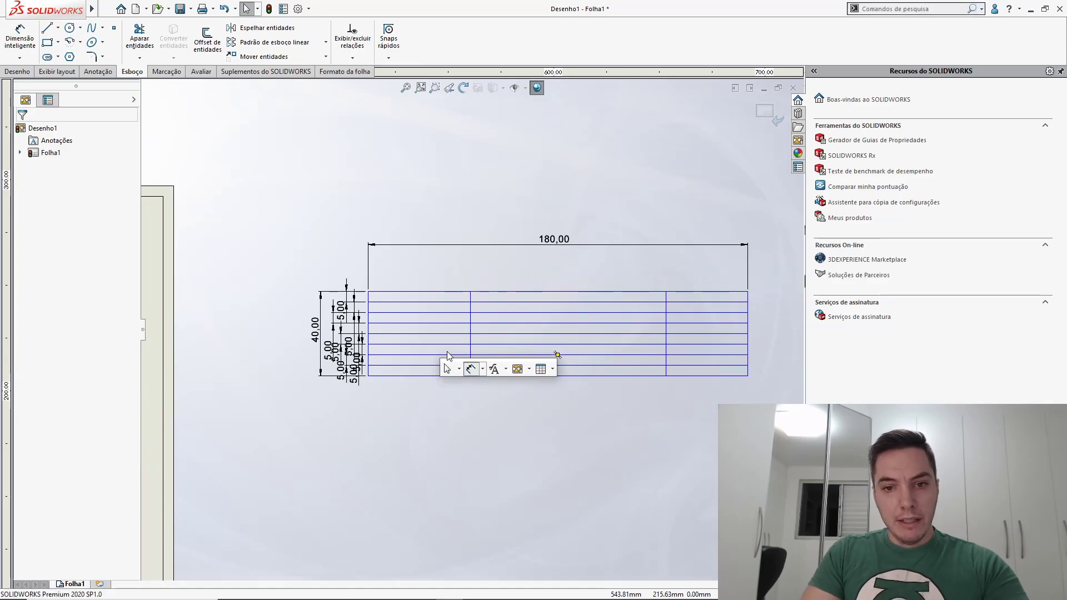
scroll(398, 308, "up", 4)
key("d")
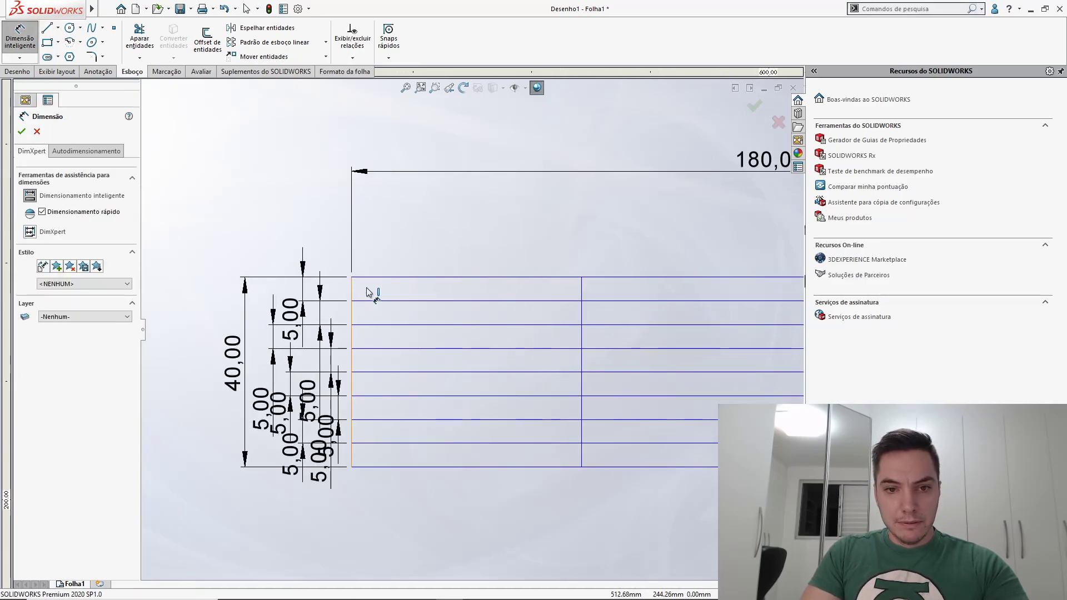
left_click(367, 291)
left_click(581, 283)
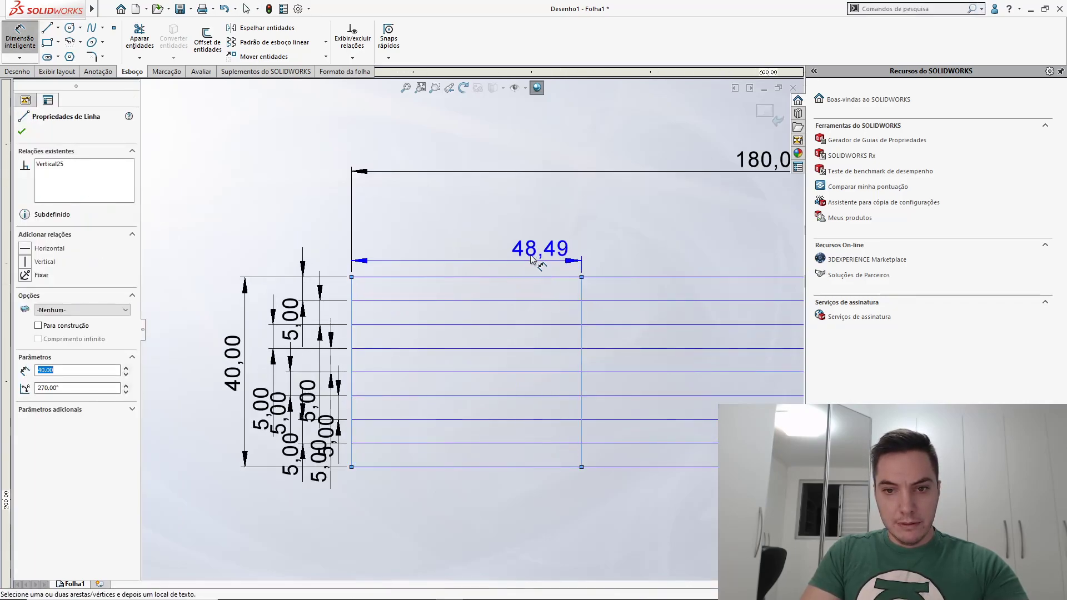
left_click(496, 233)
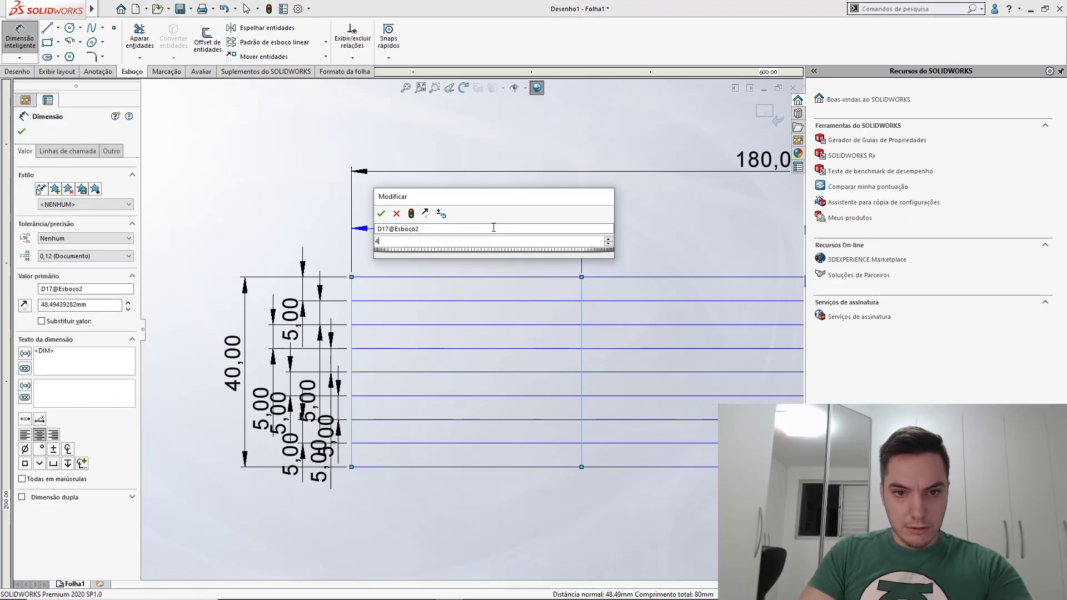
type("40")
key("Return")
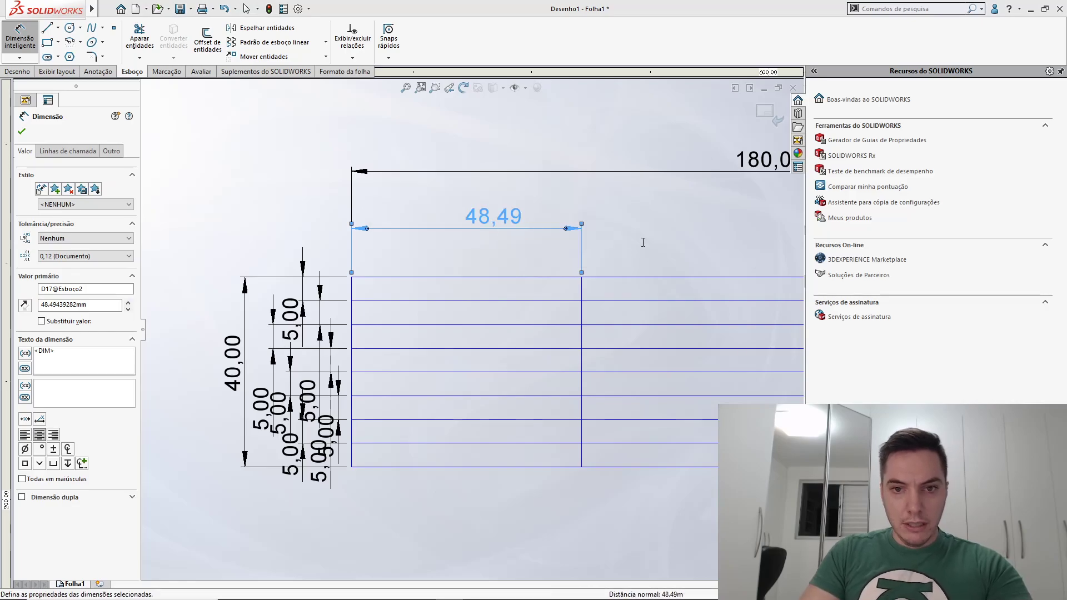
Dimension the distance between the other vertical line and the title block's right edge at 50 mm, placing the dimension above the block
scroll(600, 259, "down", 1)
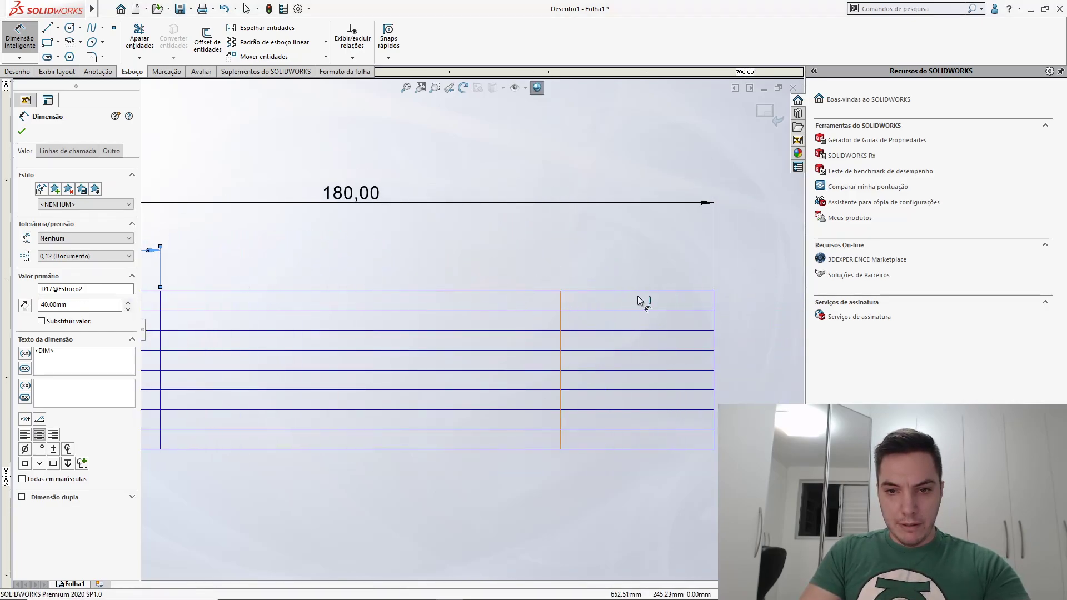
left_click(713, 301)
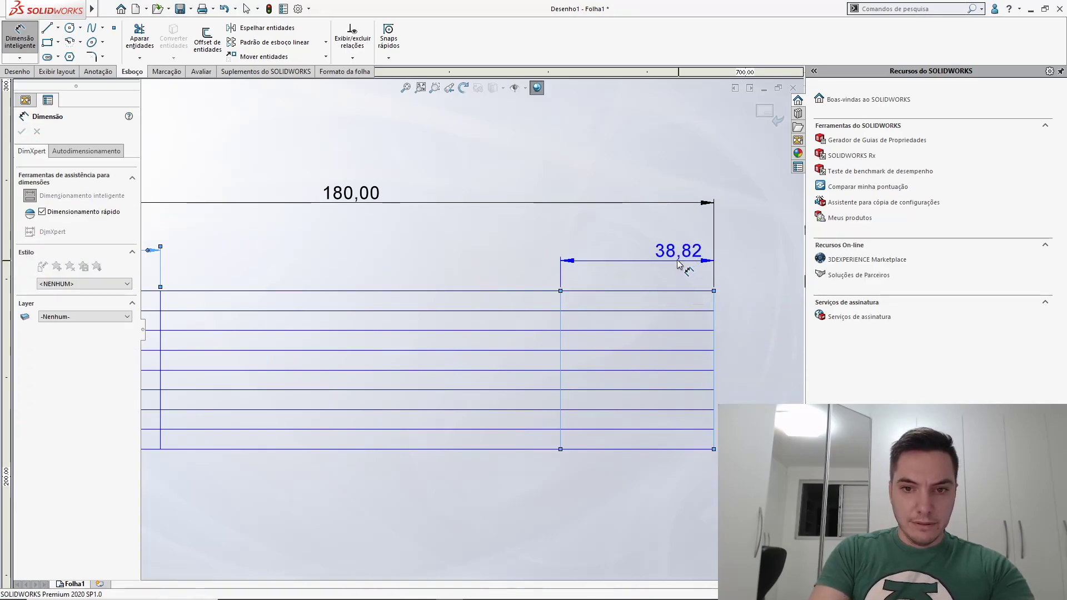
left_click(677, 259)
type("50")
key("Return")
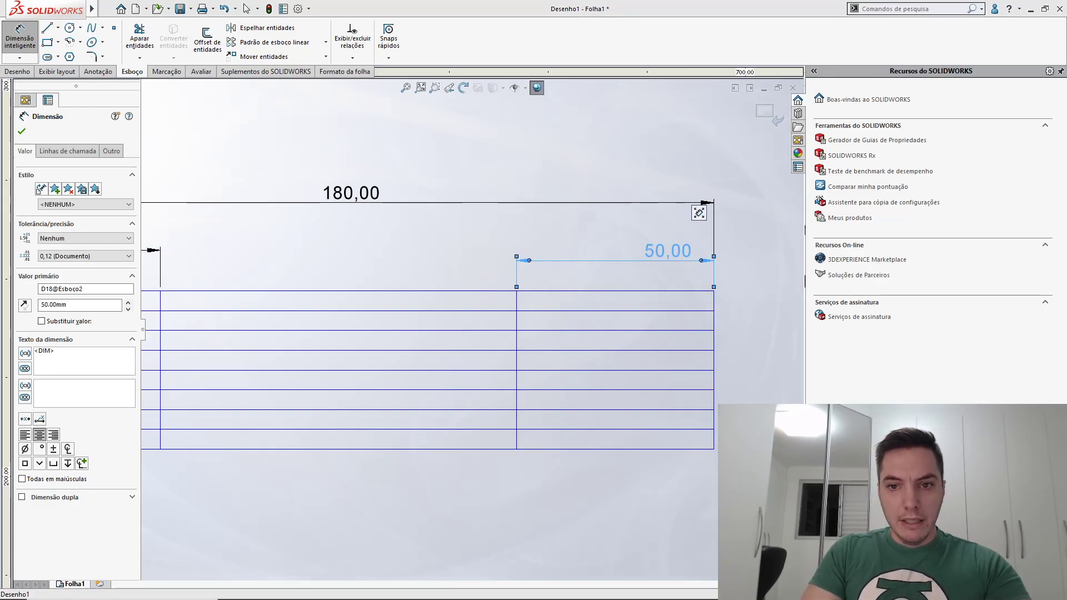
Set the width of the title block's right column to 40 mm
double_click(648, 257)
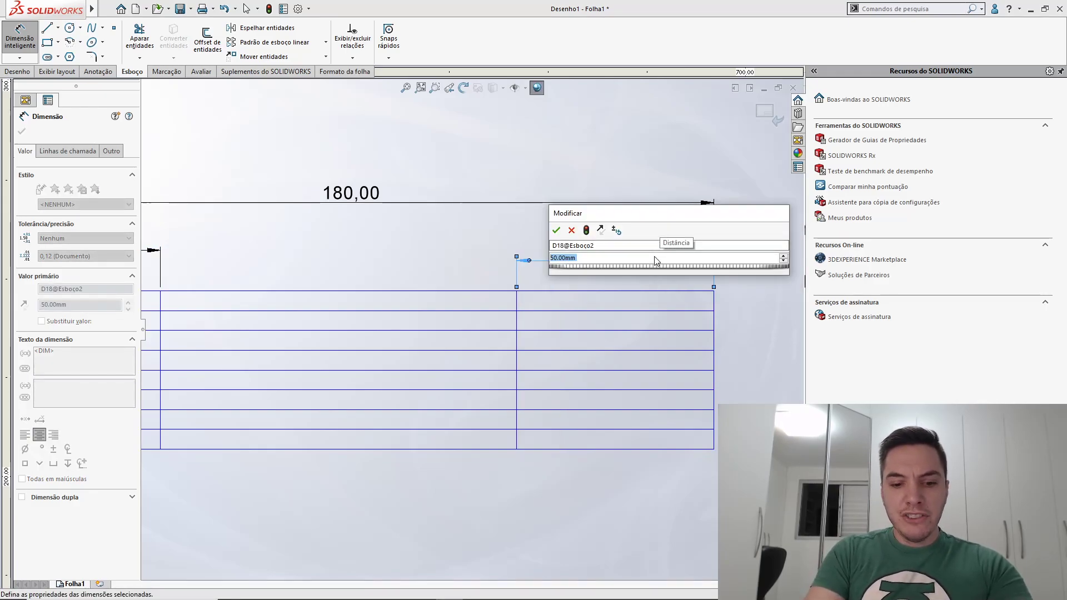
key("BackSpace")
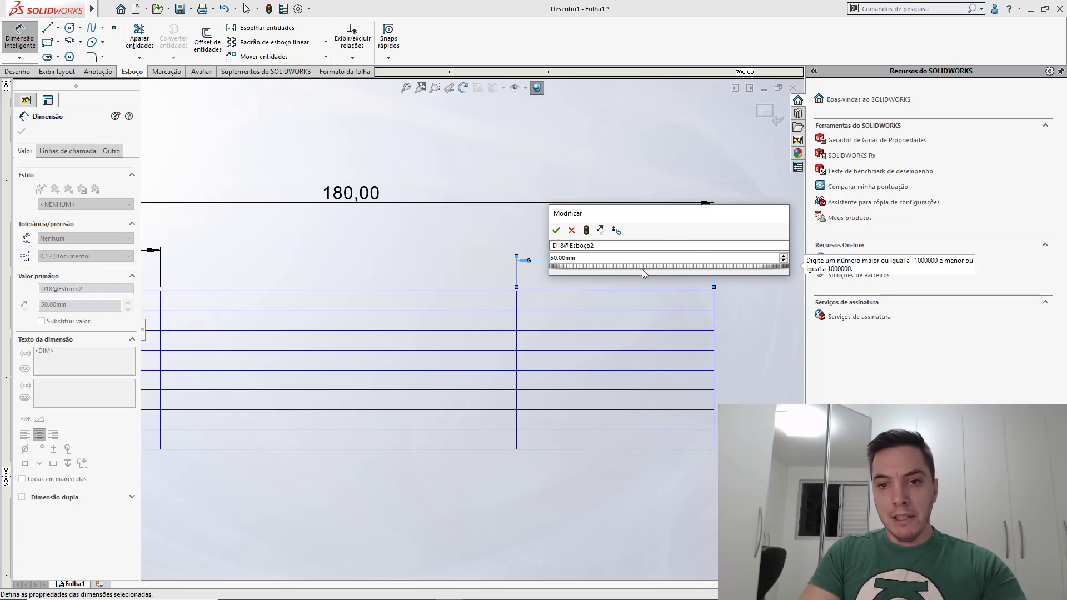
type("40")
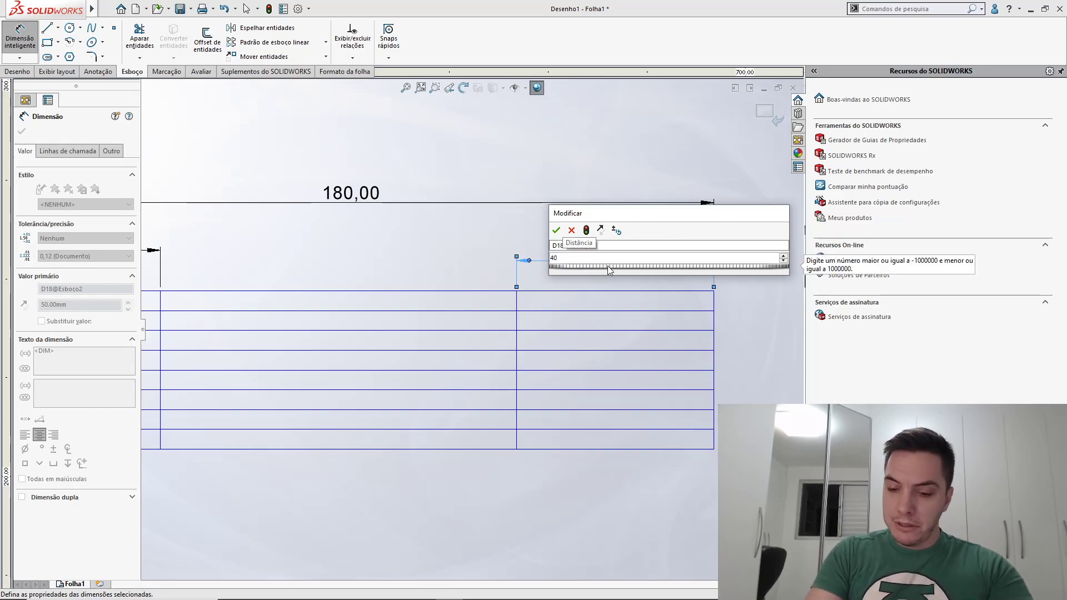
key("Return")
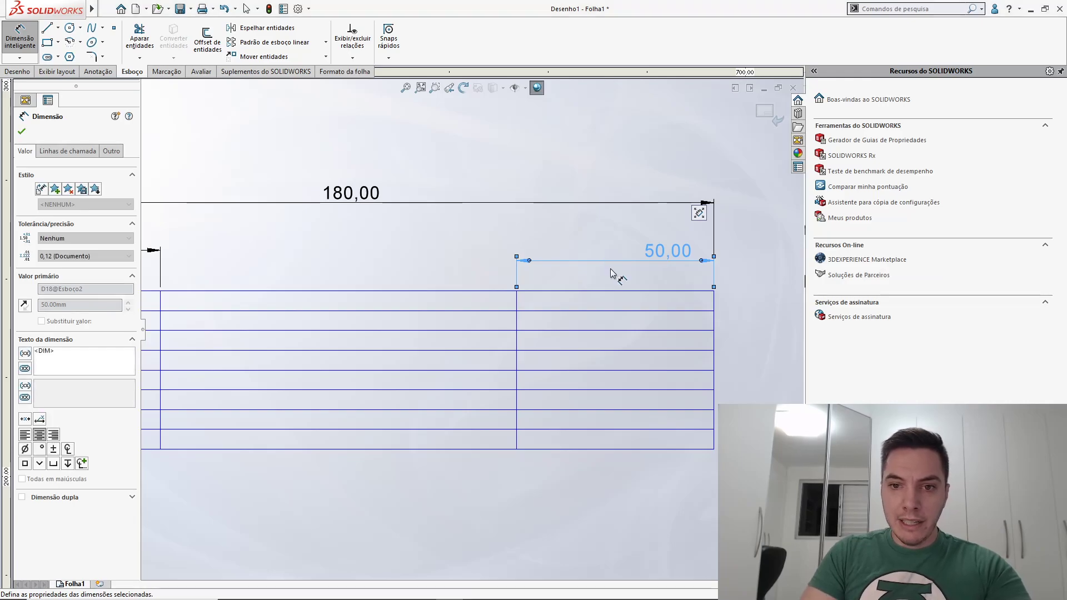
key("Escape")
key("Escape")
scroll(537, 249, "down", 2)
scroll(330, 306, "up", 2)
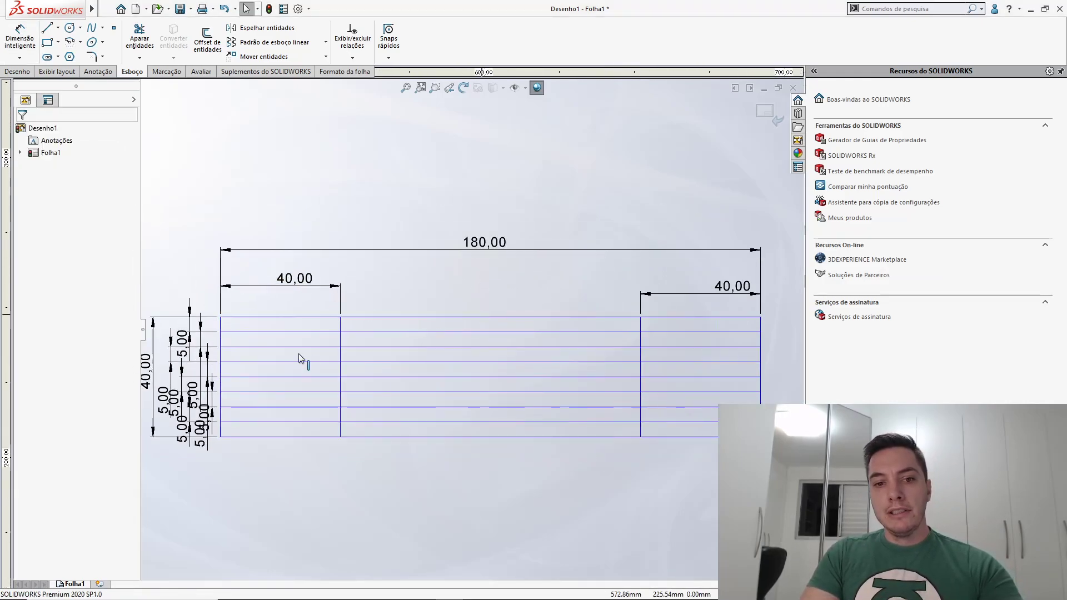
Trim the uppermost inner row line out of the title block's left and middle columns, leaving it only in the right column
scroll(307, 357, "up", 2)
left_click_drag(372, 315, 434, 313)
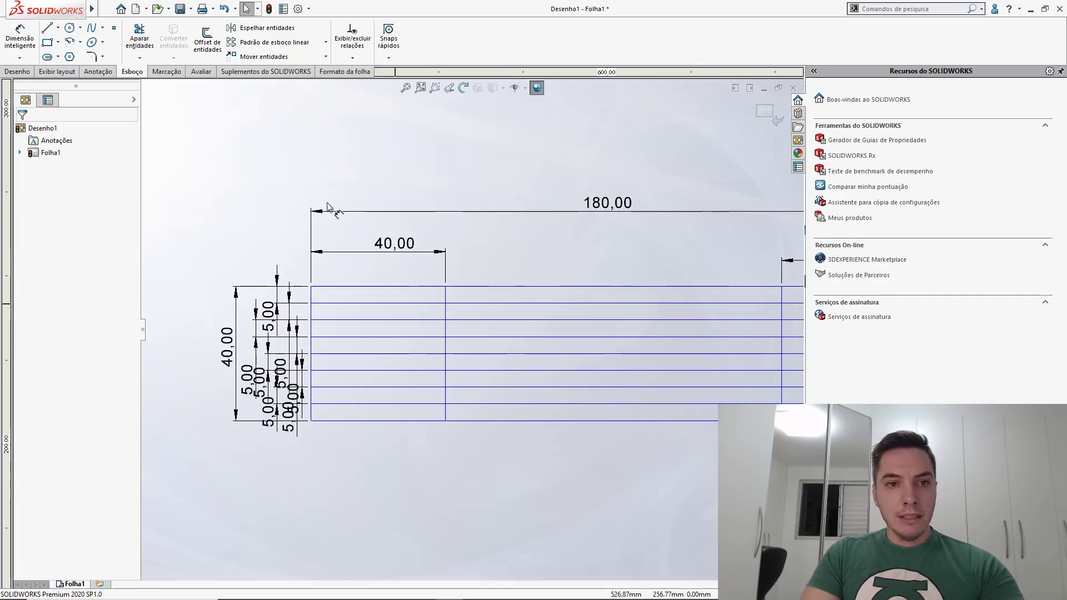
left_click(142, 38)
scroll(531, 417, "up", 1)
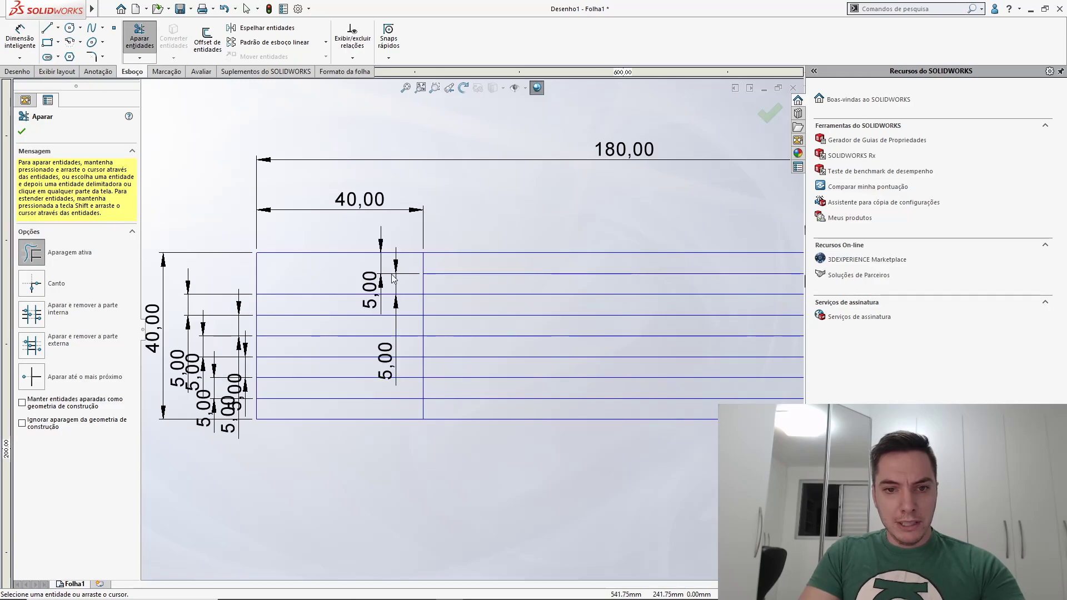
scroll(477, 275, "up", 2)
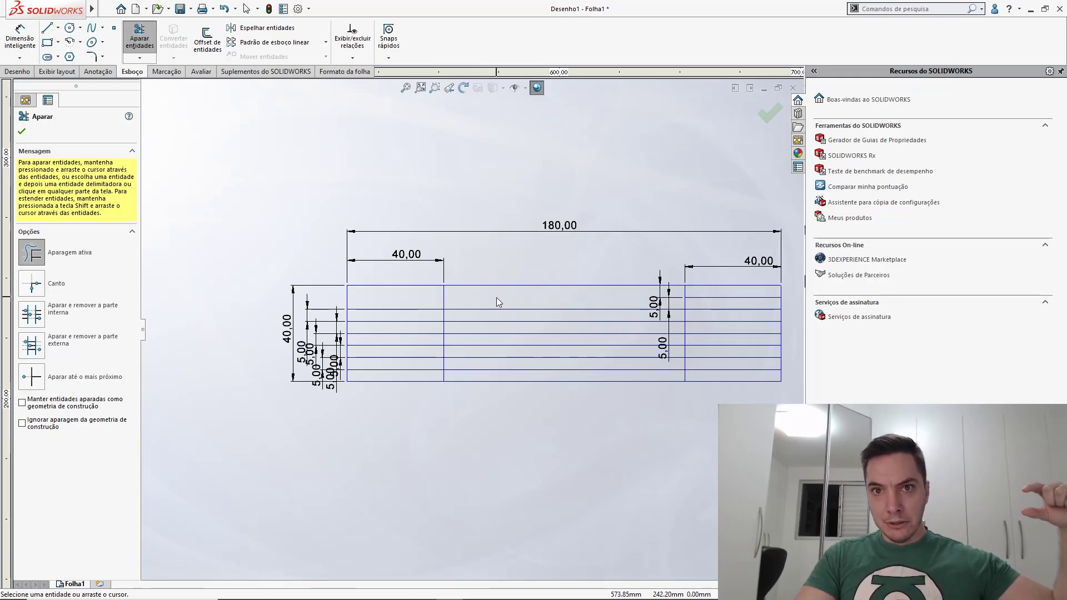
Trim the third to seventh inner row lines out of the title block's left column, keeping only the second one there
scroll(496, 298, "up", 1)
scroll(470, 302, "down", 3)
scroll(470, 302, "down", 2)
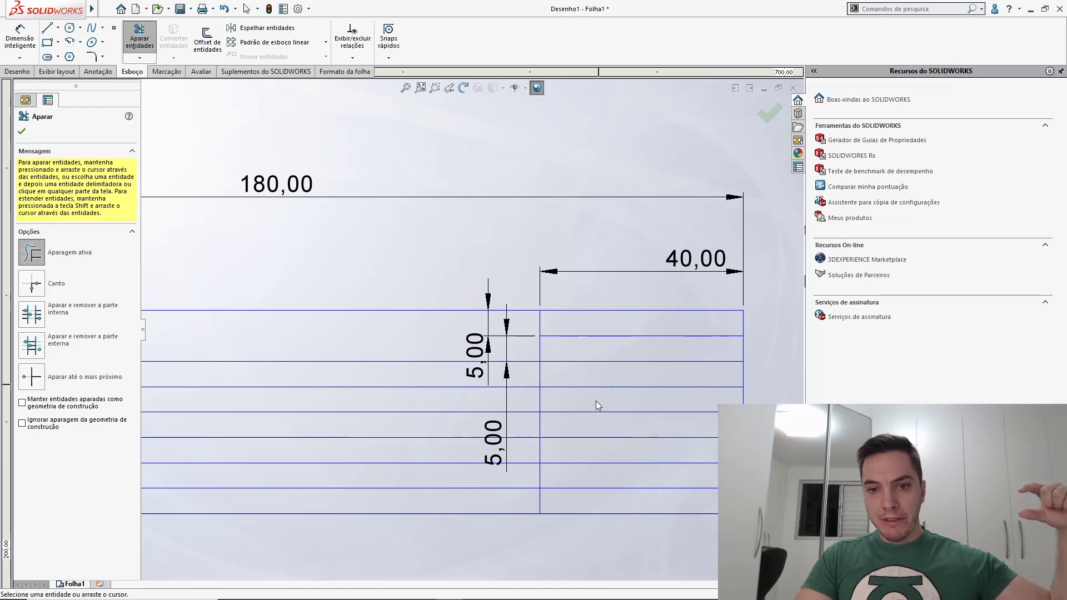
scroll(561, 411, "up", 1)
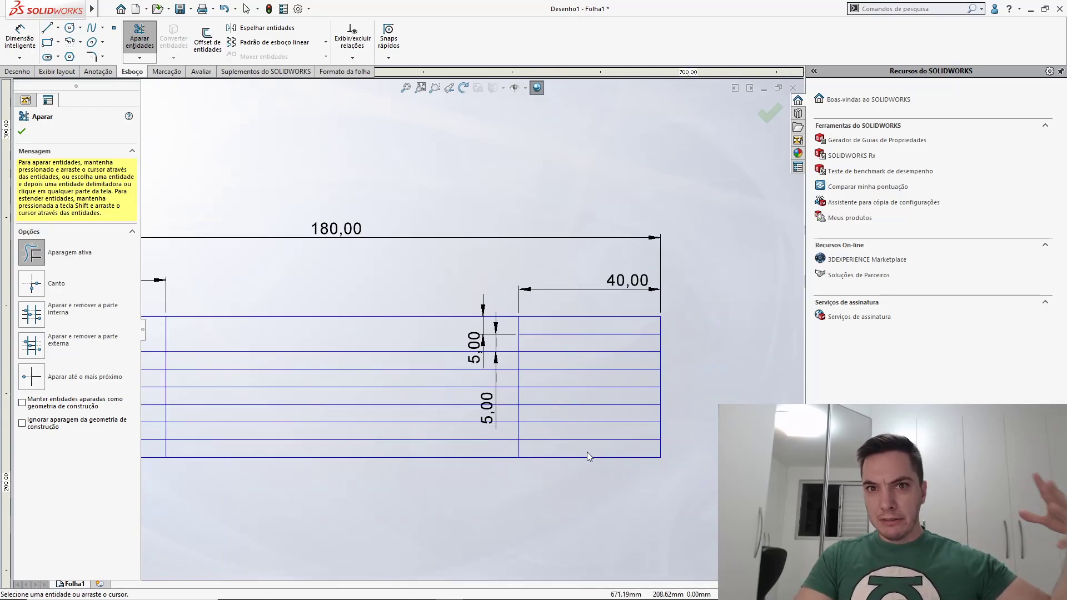
scroll(475, 432, "up", 3)
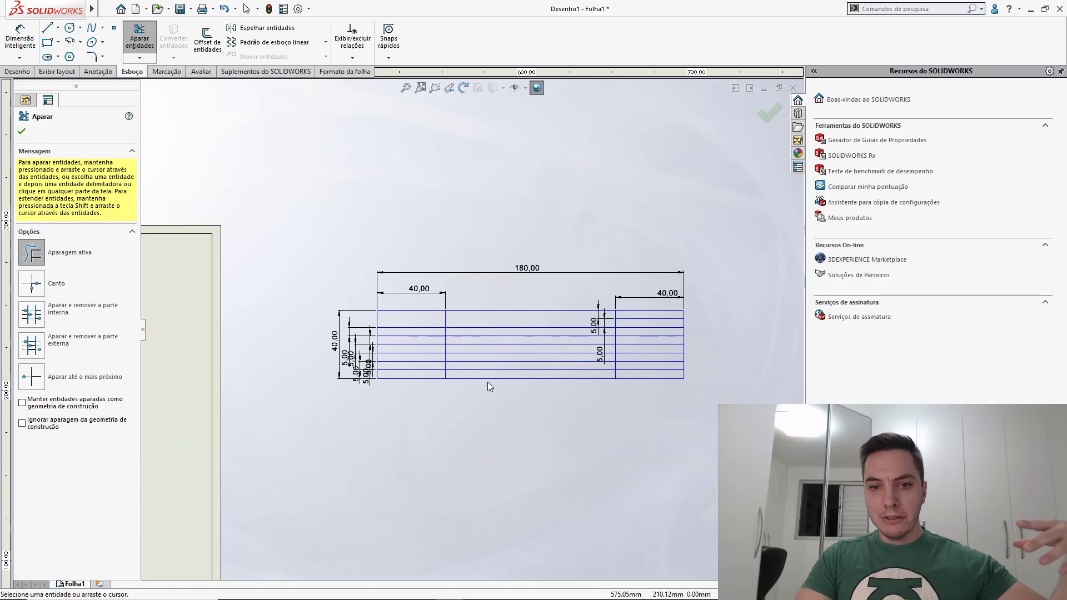
scroll(479, 364, "down", 4)
left_click_drag(369, 285, 368, 338)
left_click_drag(363, 387, 364, 387)
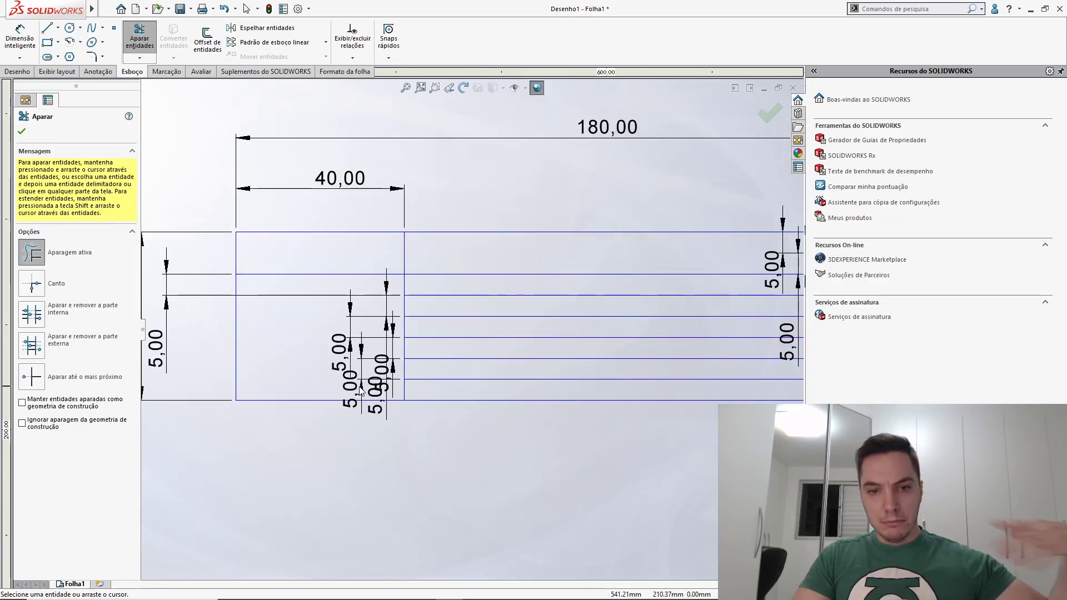
scroll(367, 388, "up", 2)
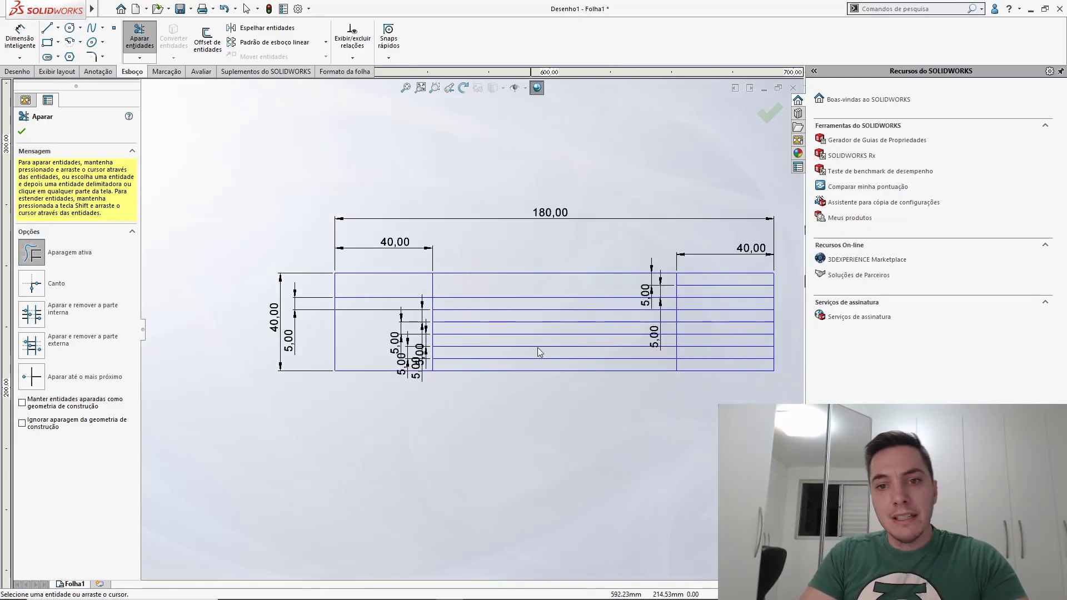
scroll(593, 311, "down", 2)
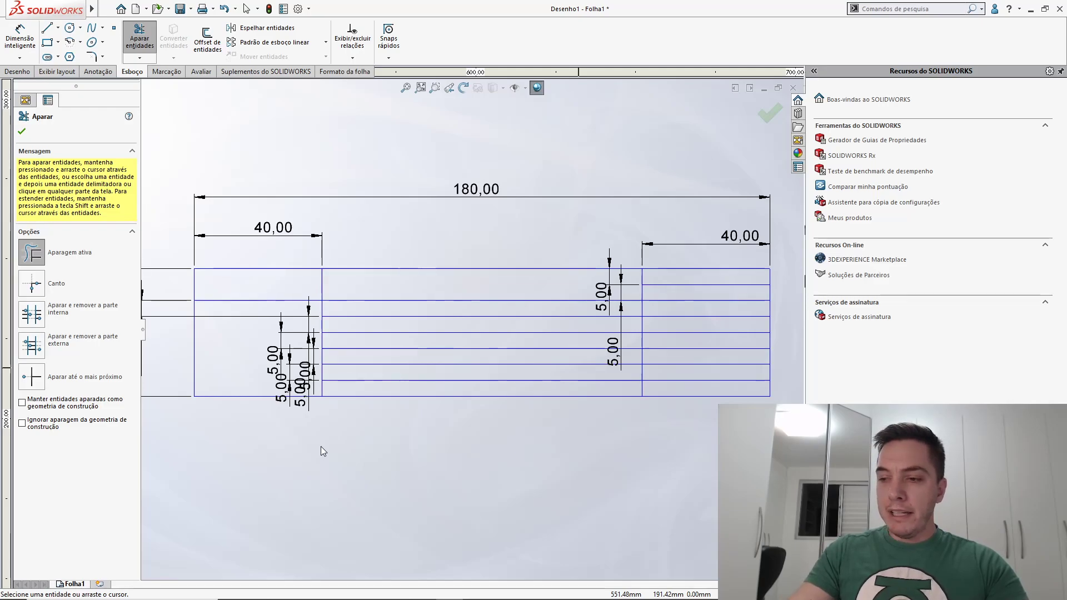
scroll(357, 433, "up", 3)
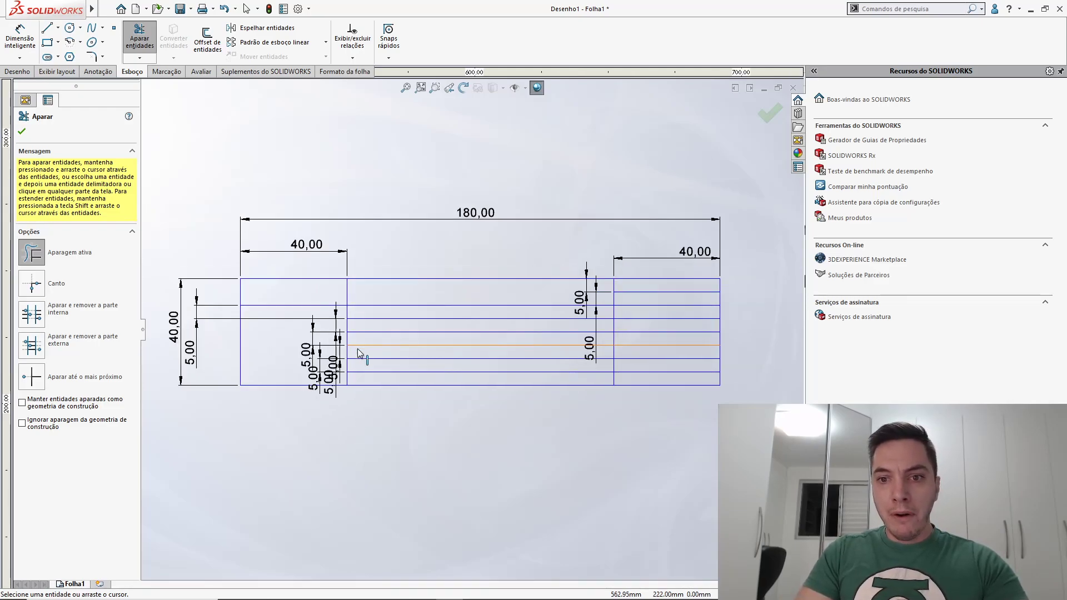
middle_click_drag(352, 350, 414, 330, "ctrl")
scroll(412, 311, "down", 2)
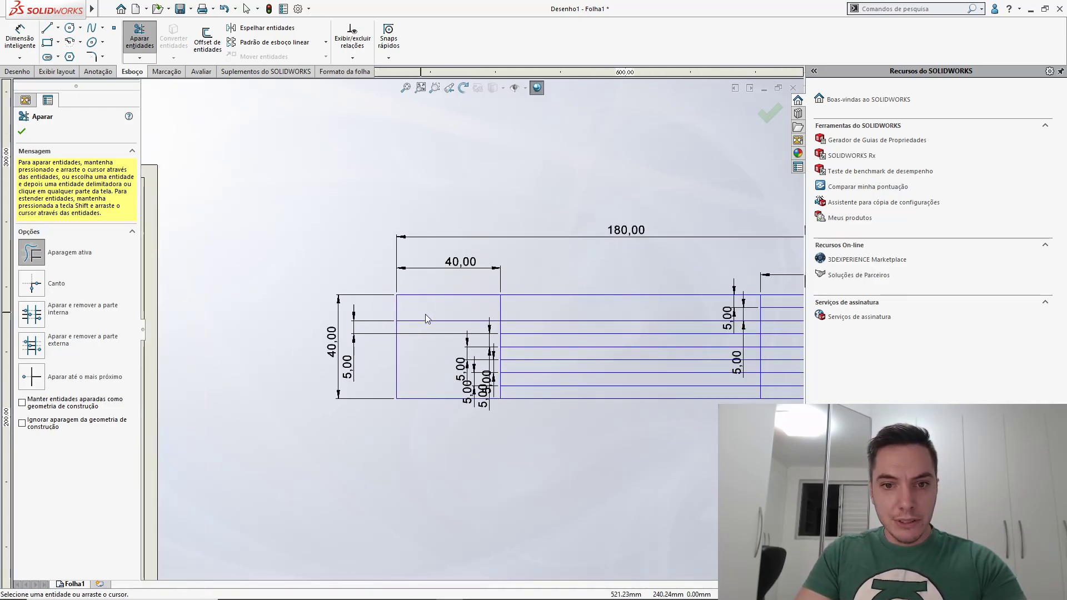
key("Escape")
Switch to the PowerPoint presentation, review the workflow steps on the Etapas slide, and return to the SOLIDWORKS drawing
middle_click_drag(544, 331, 464, 298, "ctrl")
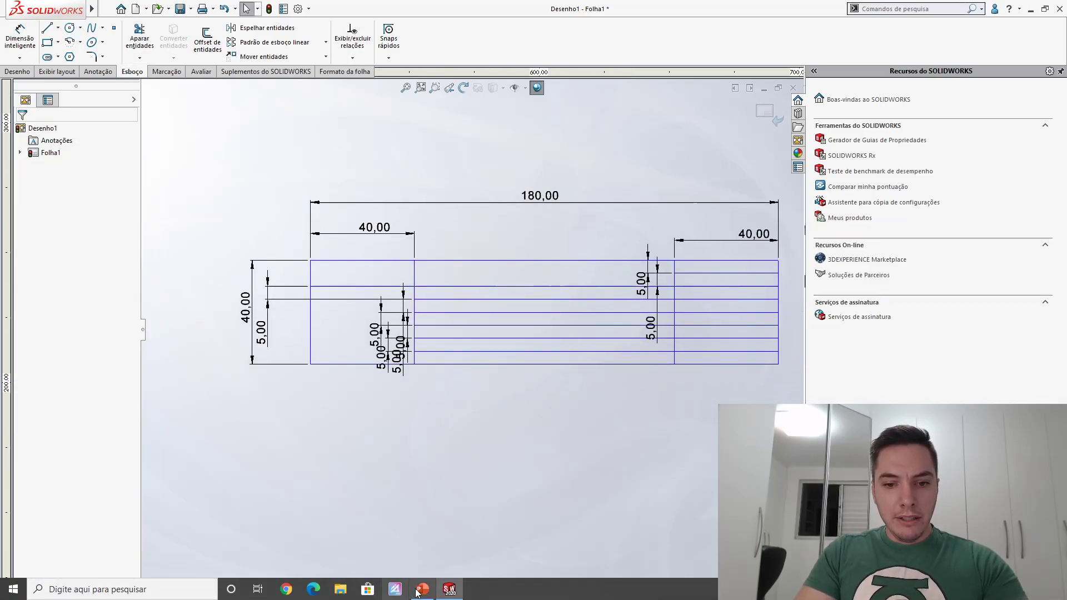
left_click(432, 592)
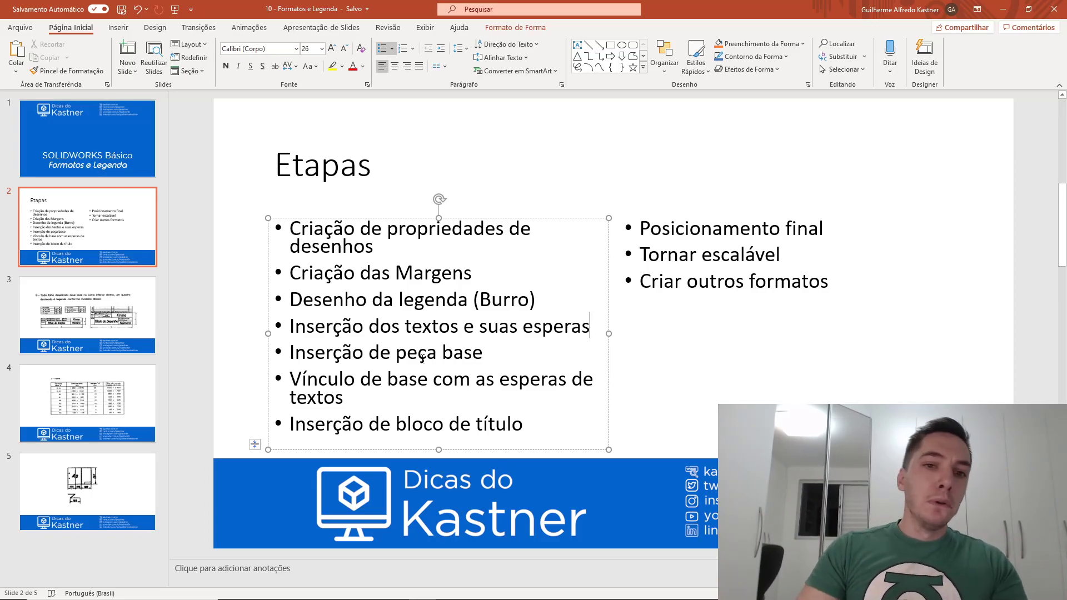
left_click(1003, 9)
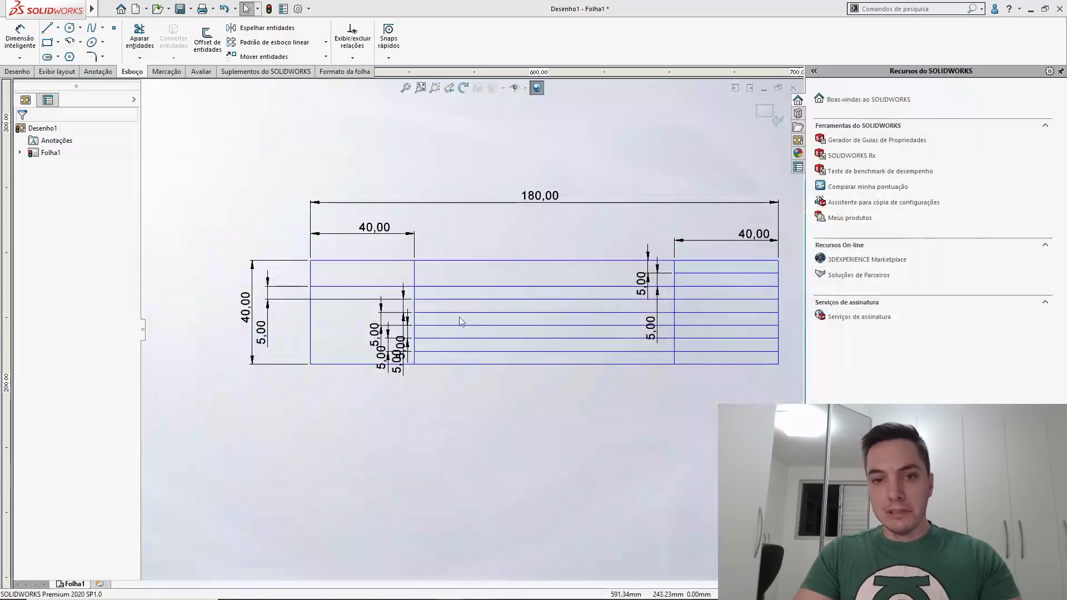
scroll(459, 316, "down", 3)
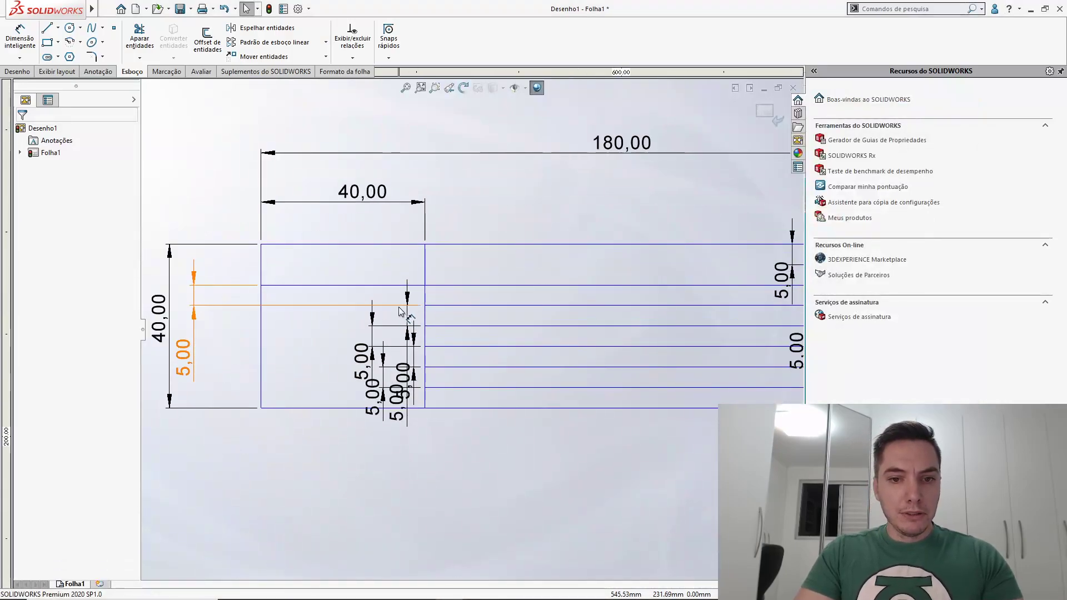
scroll(557, 298, "up", 3)
scroll(568, 298, "down", 2)
scroll(521, 287, "up", 2)
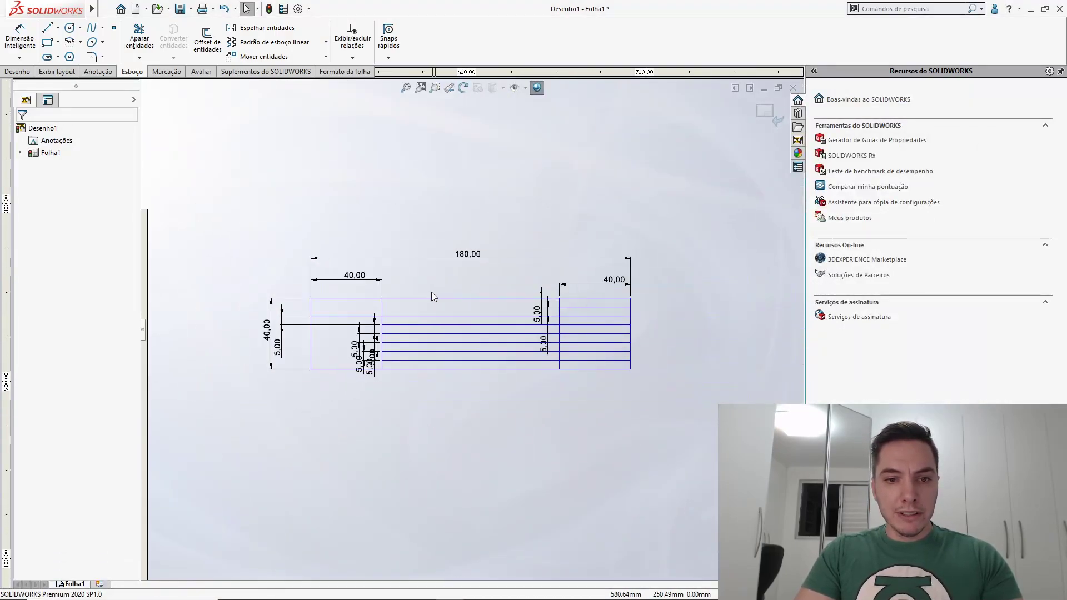
scroll(341, 312, "down", 1)
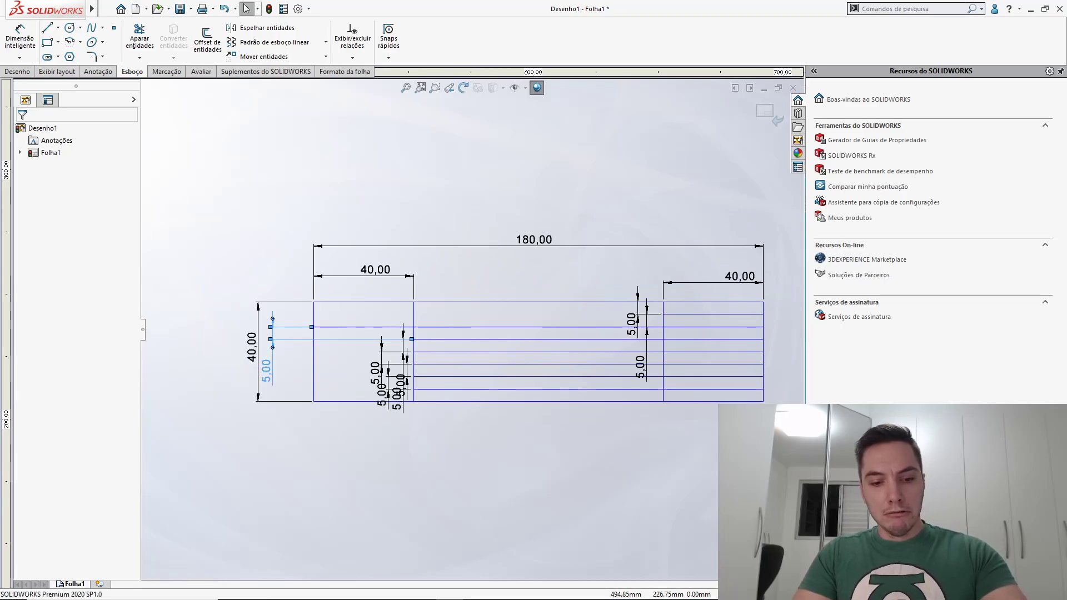
Hide all the title block dimensions except the two 40 mm column widths
key("ctrl+a")
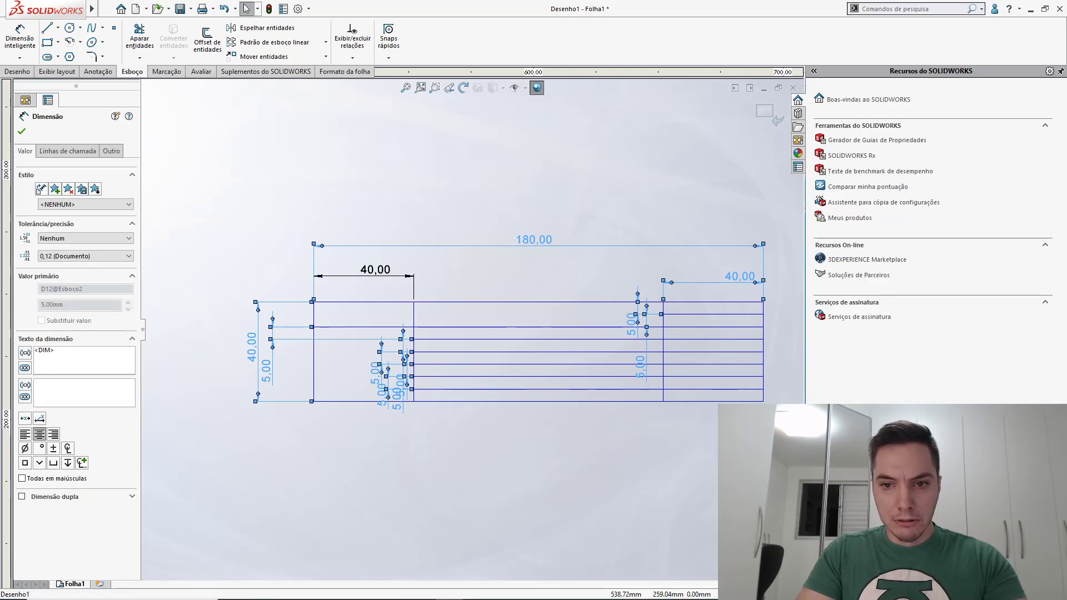
left_click(741, 277, "ctrl")
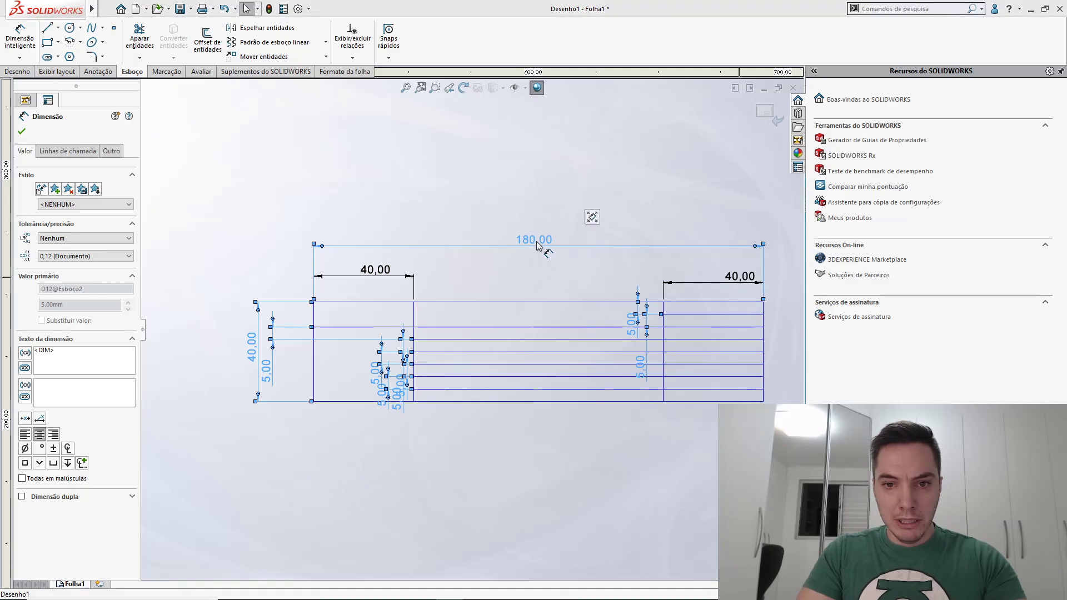
right_click(537, 243)
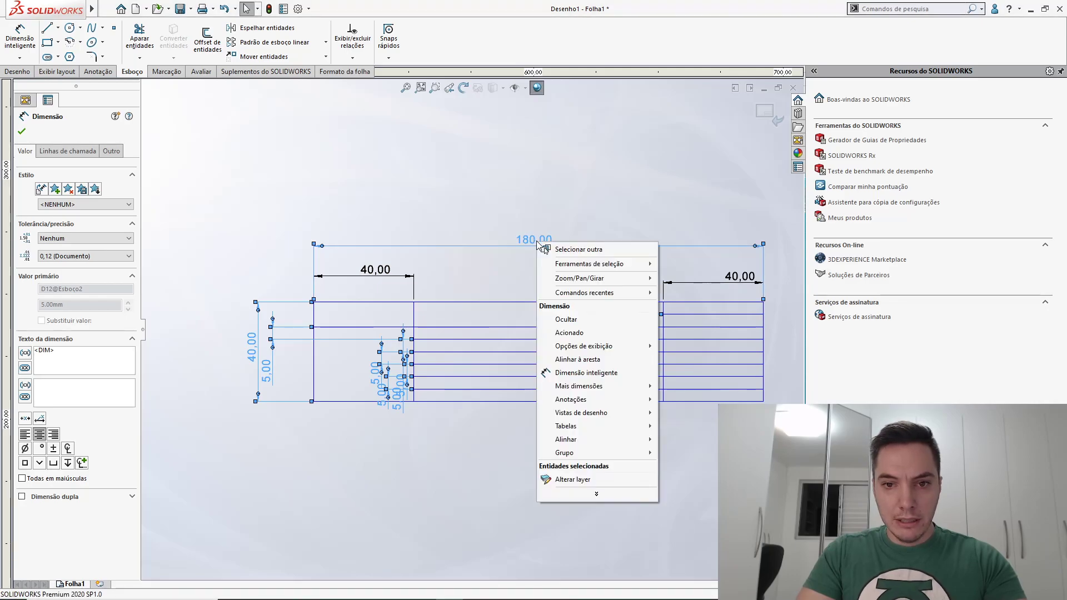
left_click(578, 319)
Move the whole title block slightly up and to the left by its lower-right corner point
scroll(621, 310, "up", 2)
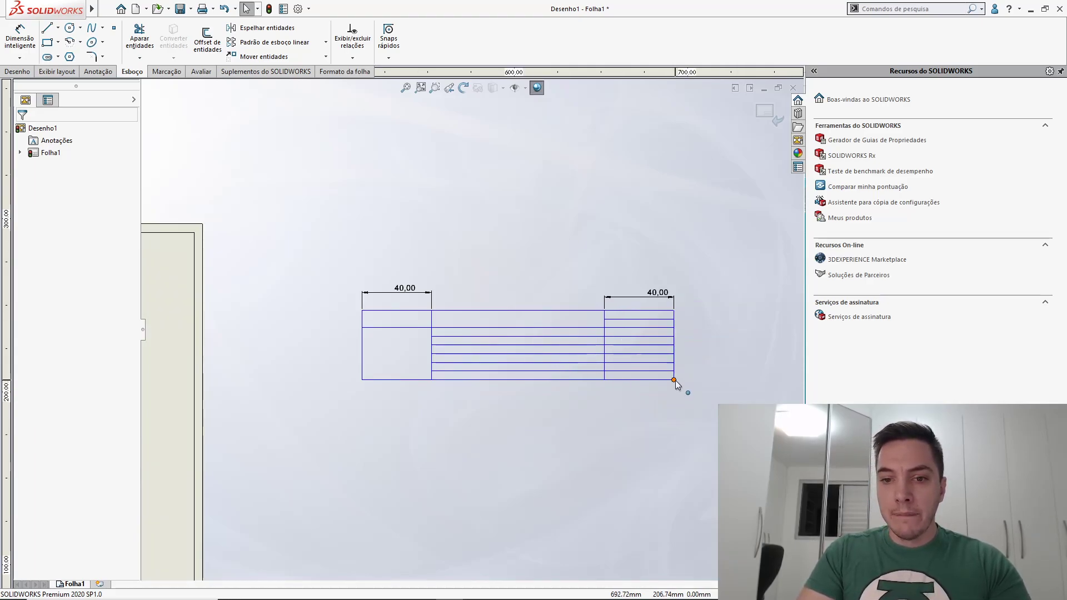
mouse_move(675, 380)
left_mouse_down()
mouse_move(656, 324)
mouse_move(616, 368)
mouse_move(707, 318)
mouse_move(679, 313)
mouse_move(670, 370)
left_mouse_up()
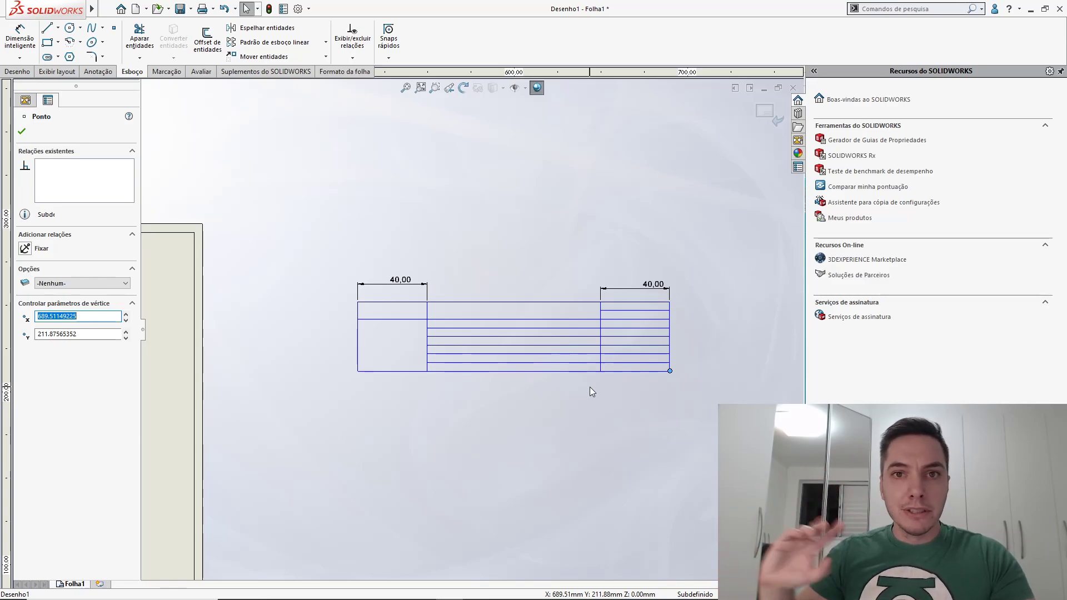
left_click(491, 409)
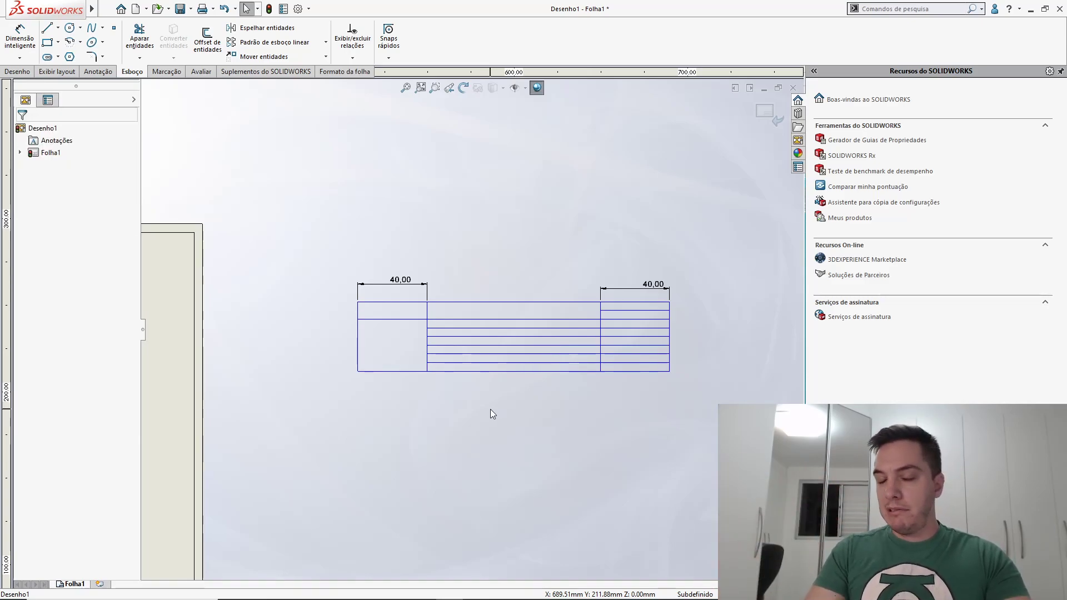
Add a note reading "Código:" in the upper-left corner of the title block's top-left cell
scroll(442, 372, "up", 1)
scroll(425, 324, "down", 3)
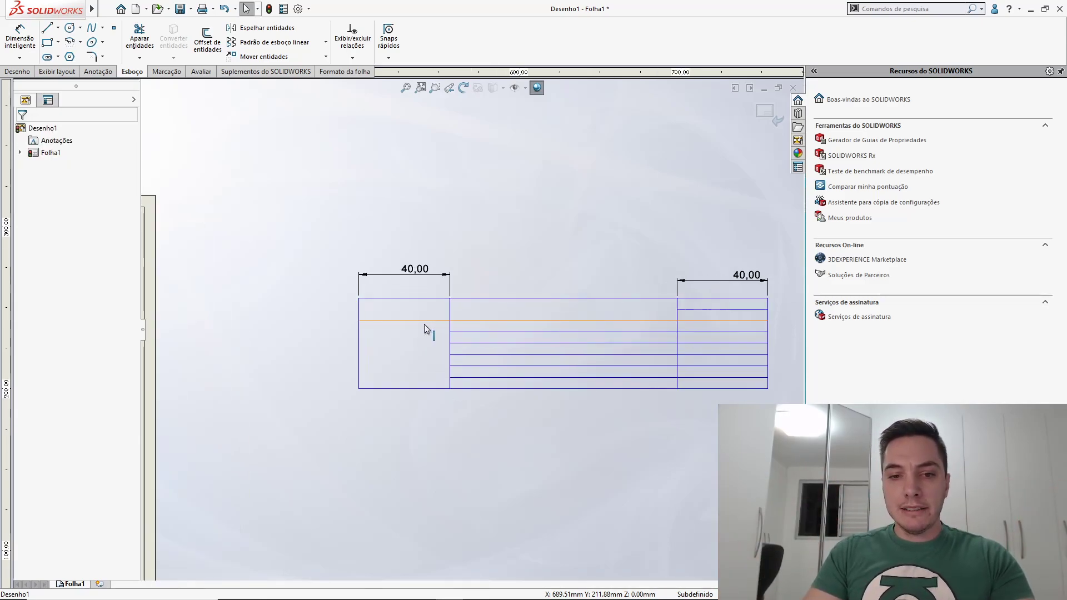
scroll(426, 323, "down", 2)
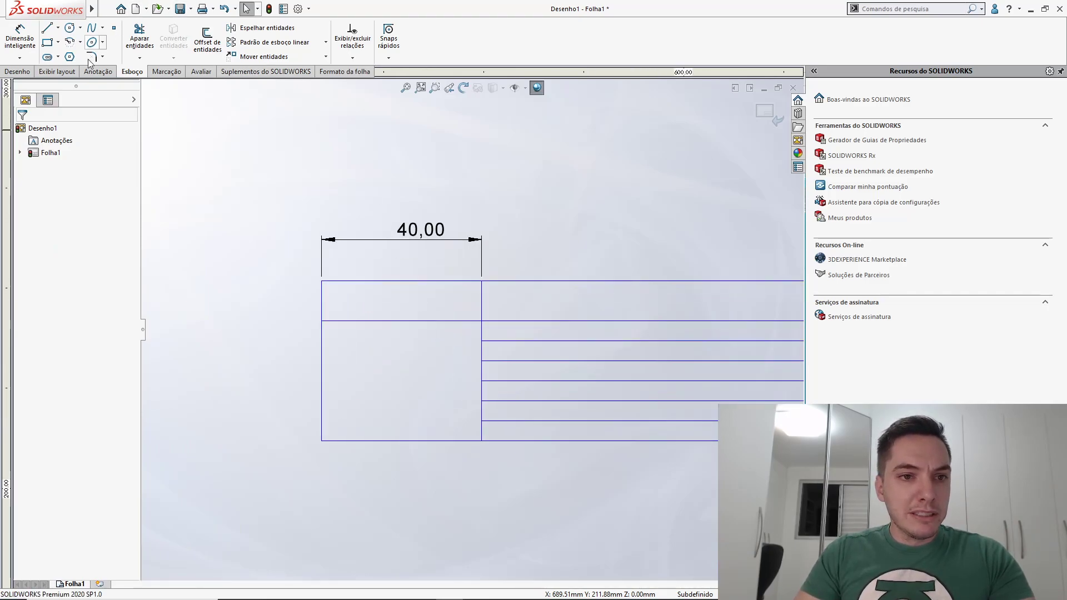
left_click(98, 72)
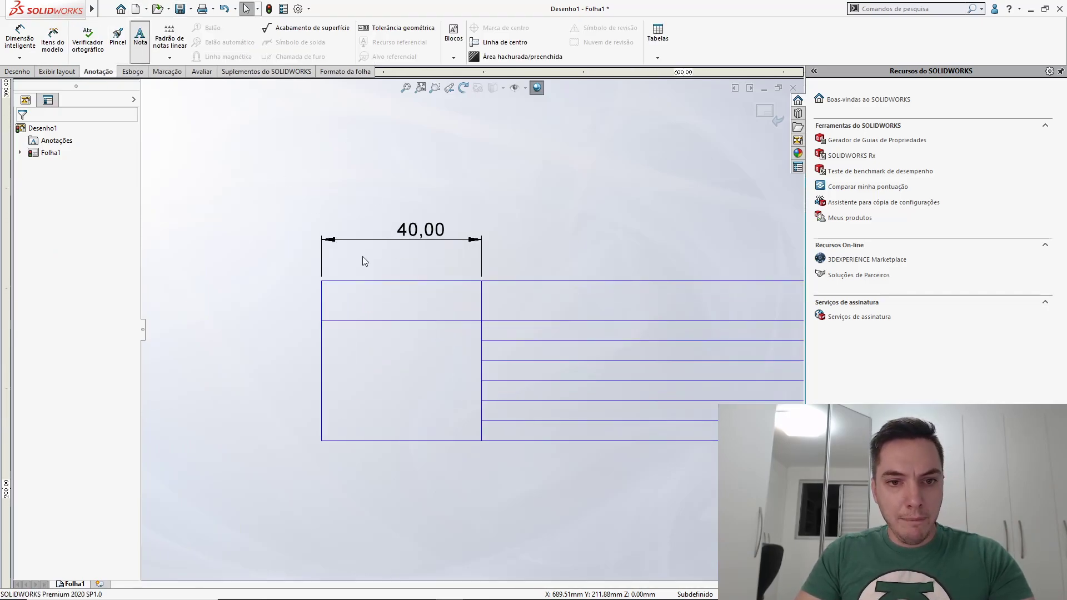
left_click(364, 288)
scroll(362, 289, "down", 5)
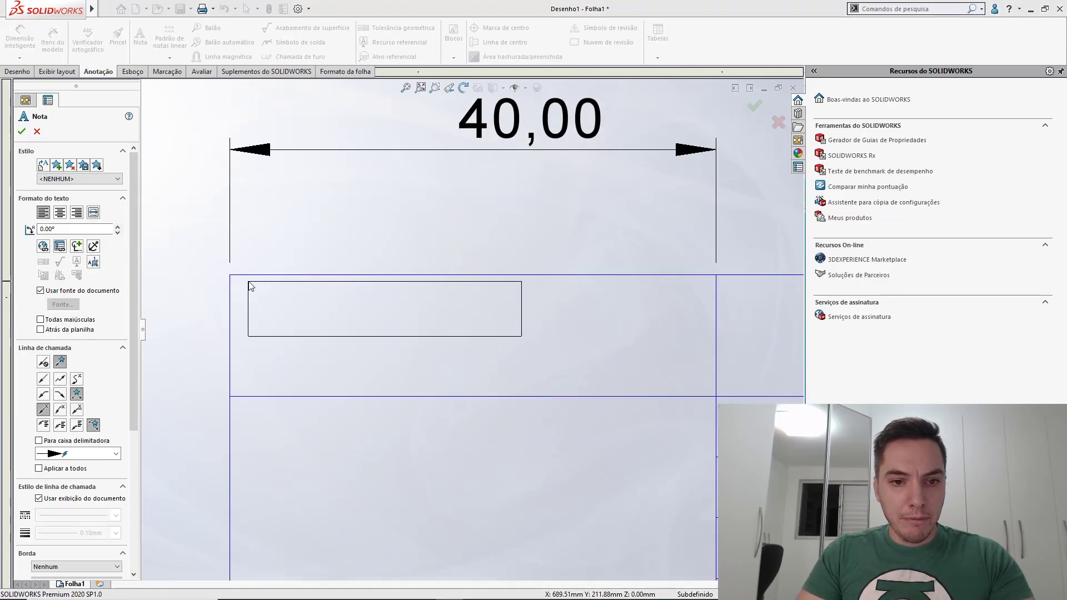
left_click(245, 276)
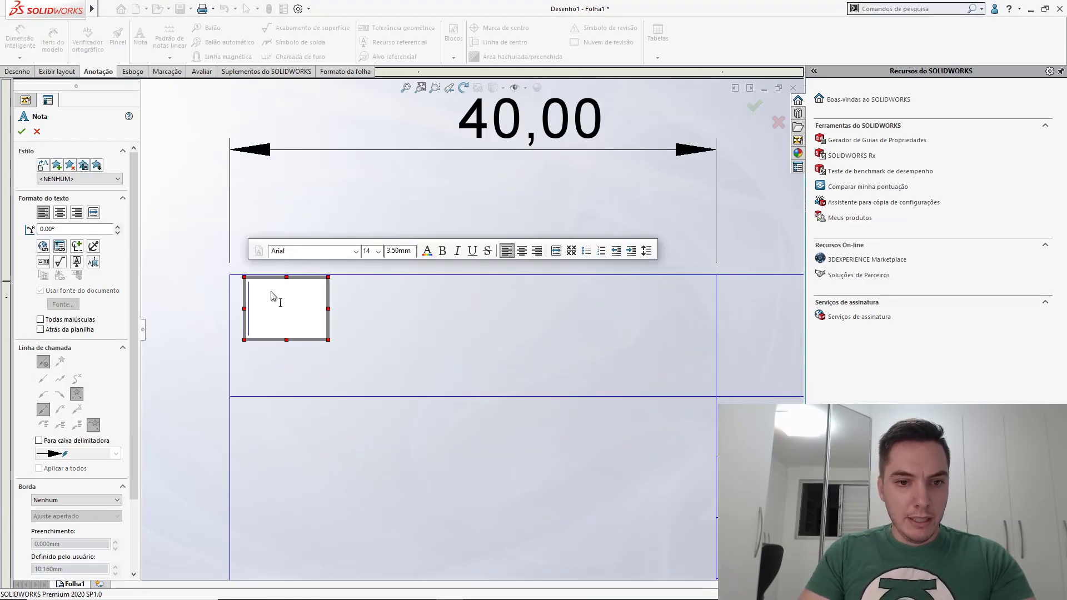
left_click(375, 253)
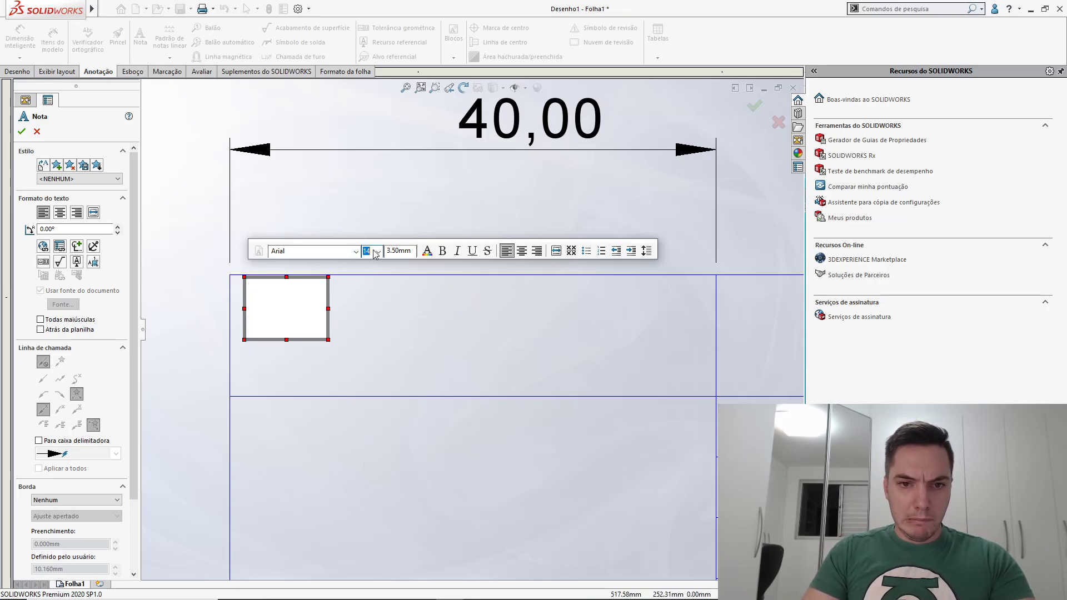
left_click(272, 295)
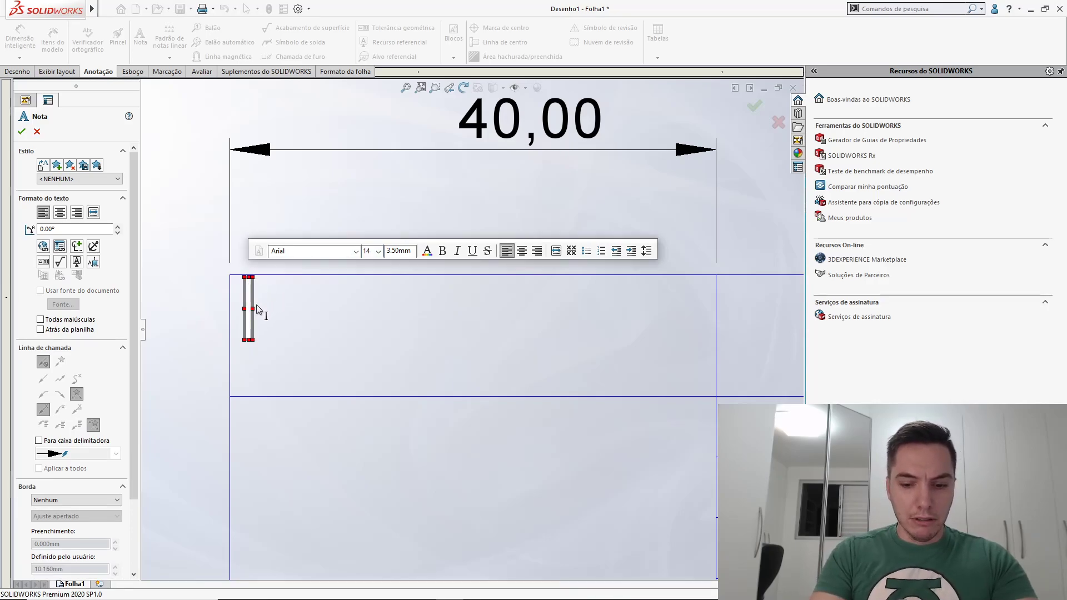
type("Código")
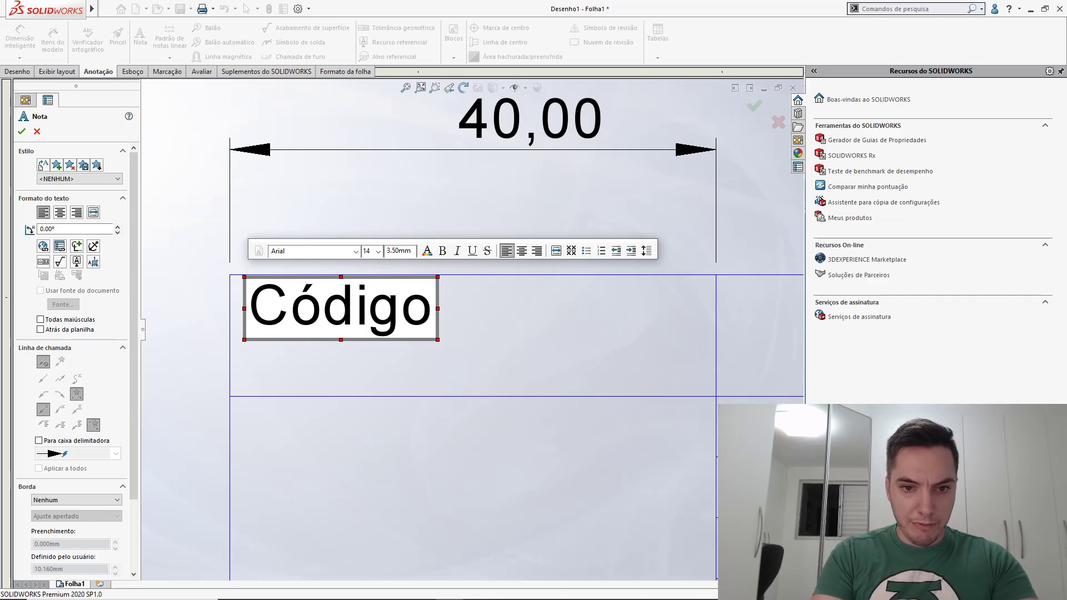
type(":")
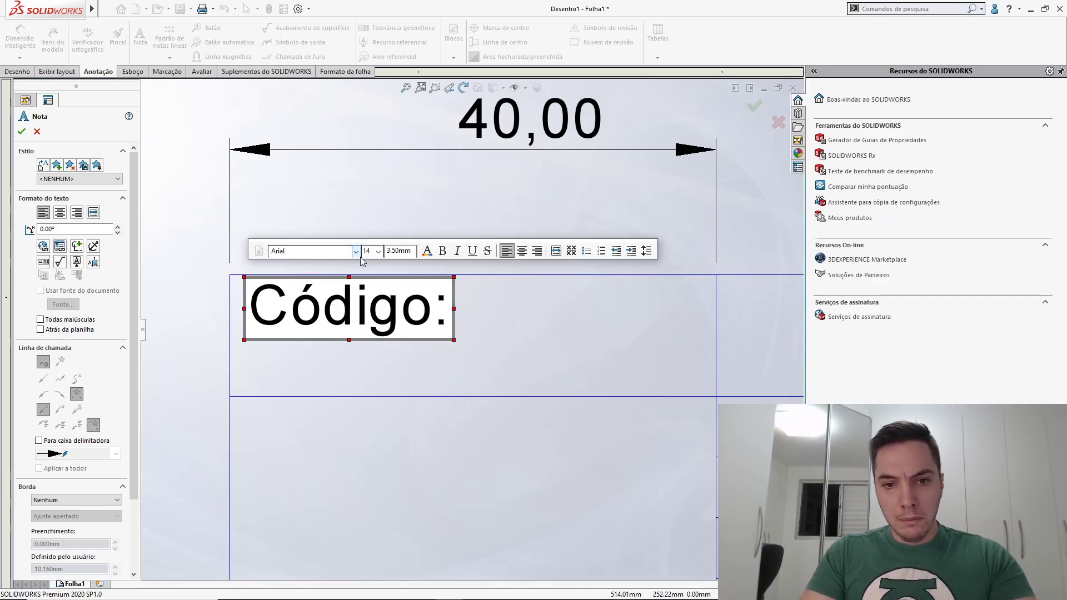
key("Return")
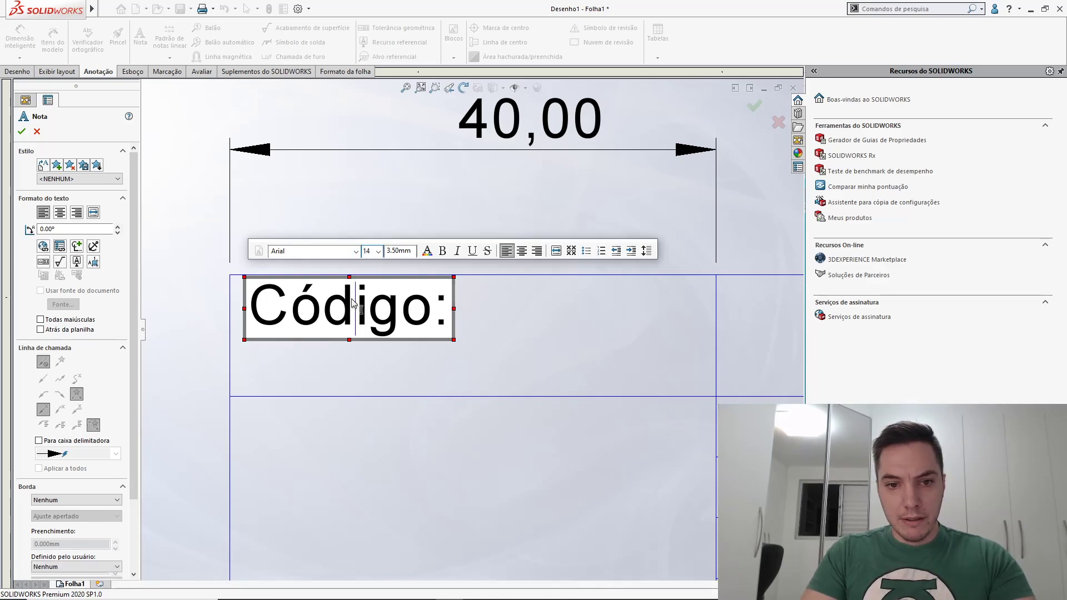
Set the font size of the whole "Código:" note to 8 and finish the note
double_click(351, 302)
left_click(352, 303)
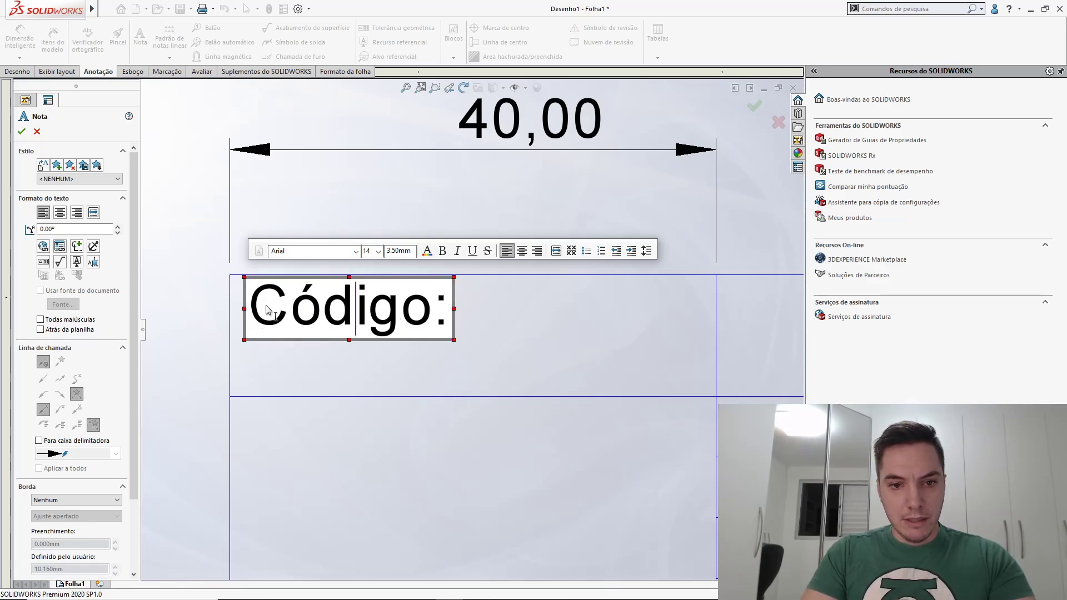
left_click_drag(250, 309, 453, 312)
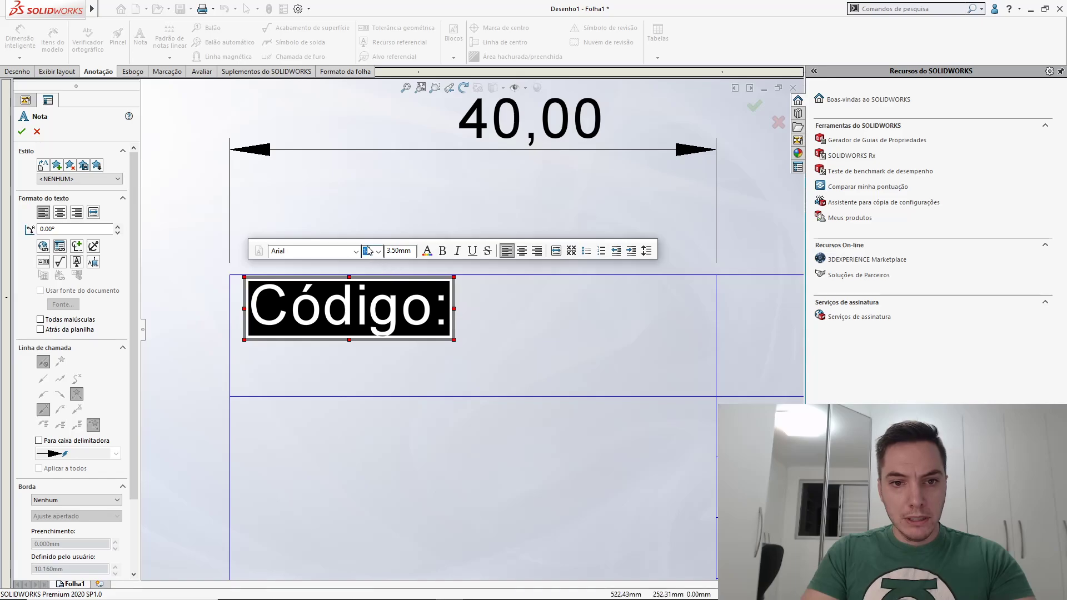
type("8")
key("Return")
key("Escape")
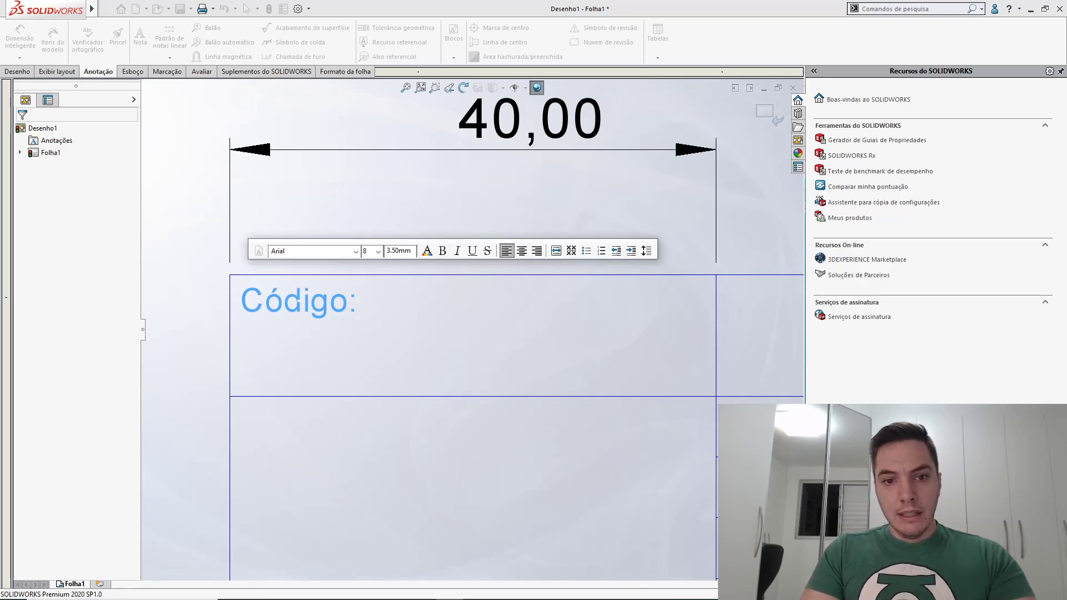
Copy the "Código:" note into the lower half of the same title block cell
scroll(381, 307, "up", 3)
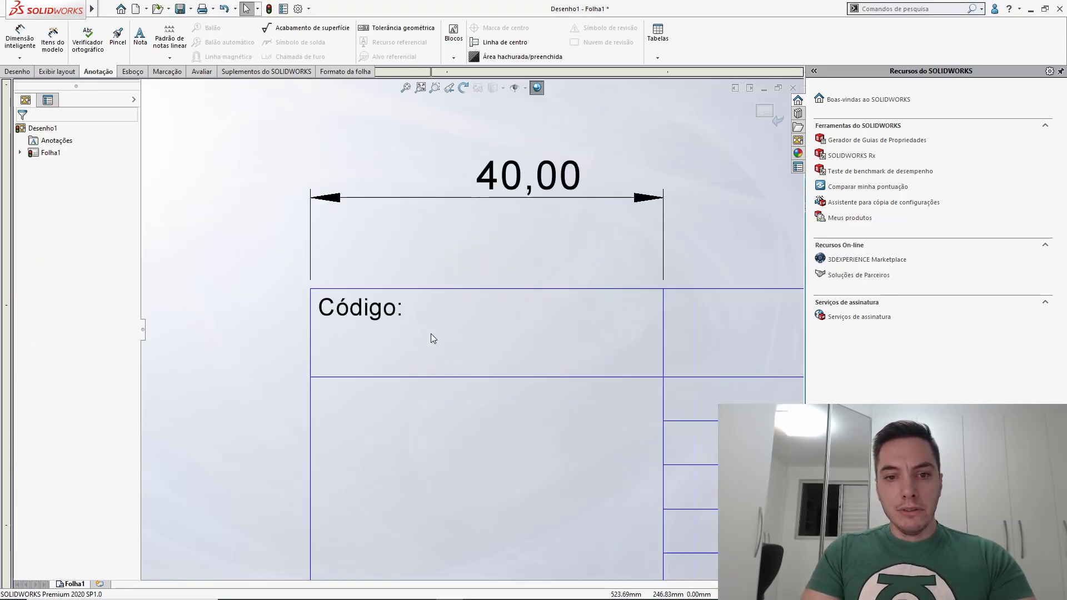
scroll(432, 333, "up", 5)
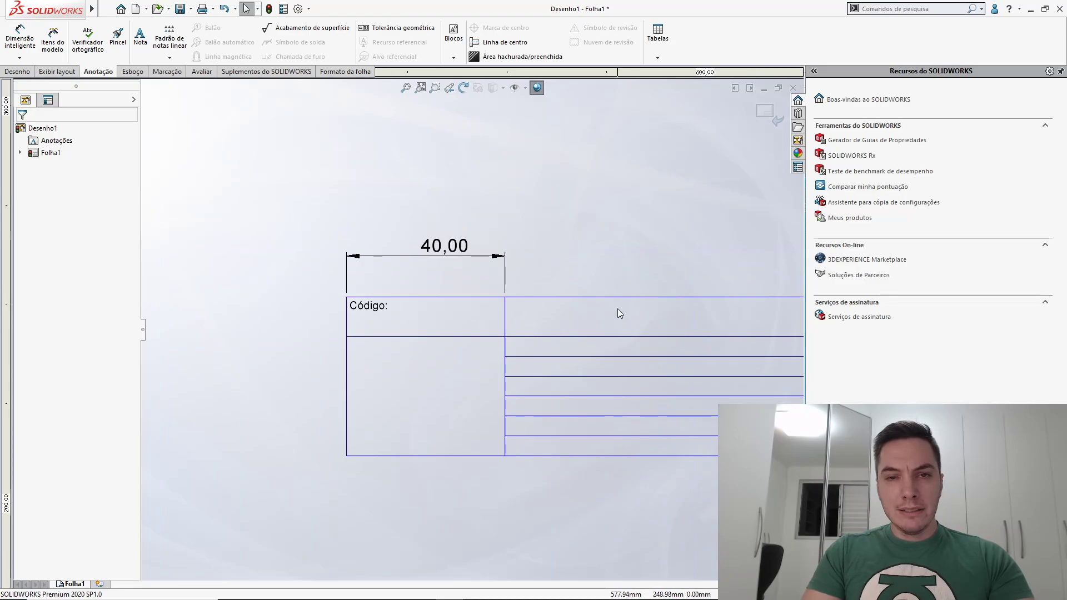
scroll(614, 308, "down", 3)
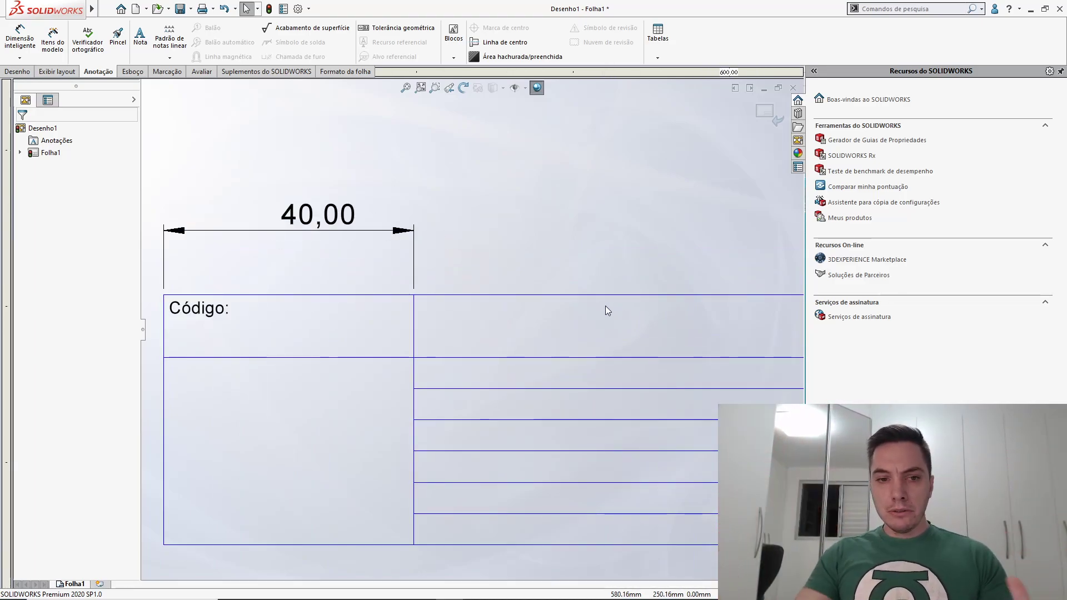
scroll(233, 316, "up", 4)
scroll(239, 316, "down", 6)
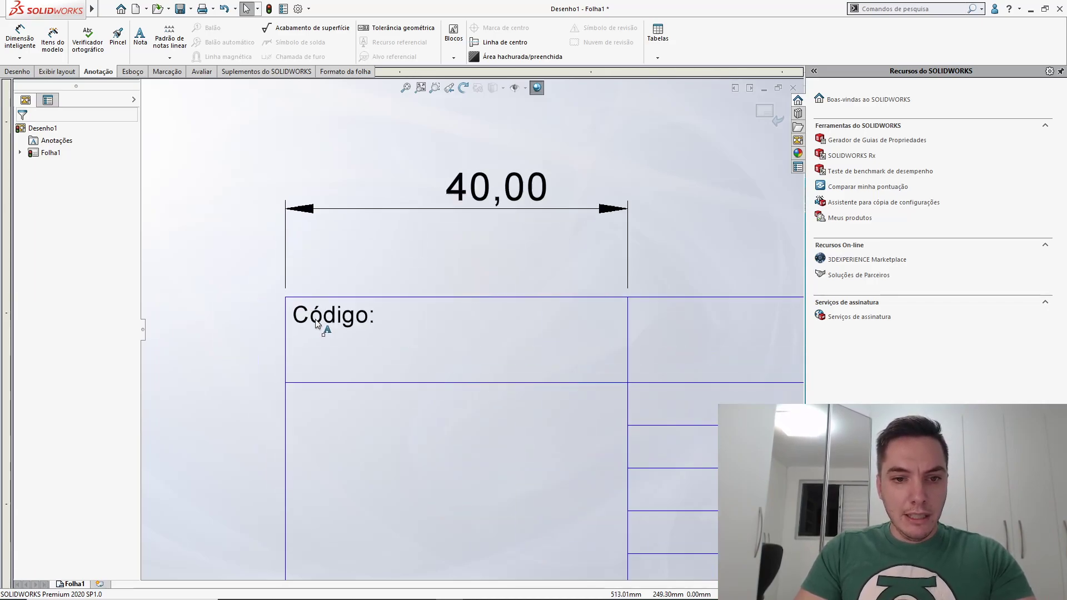
scroll(317, 323, "down", 1)
left_click(353, 319)
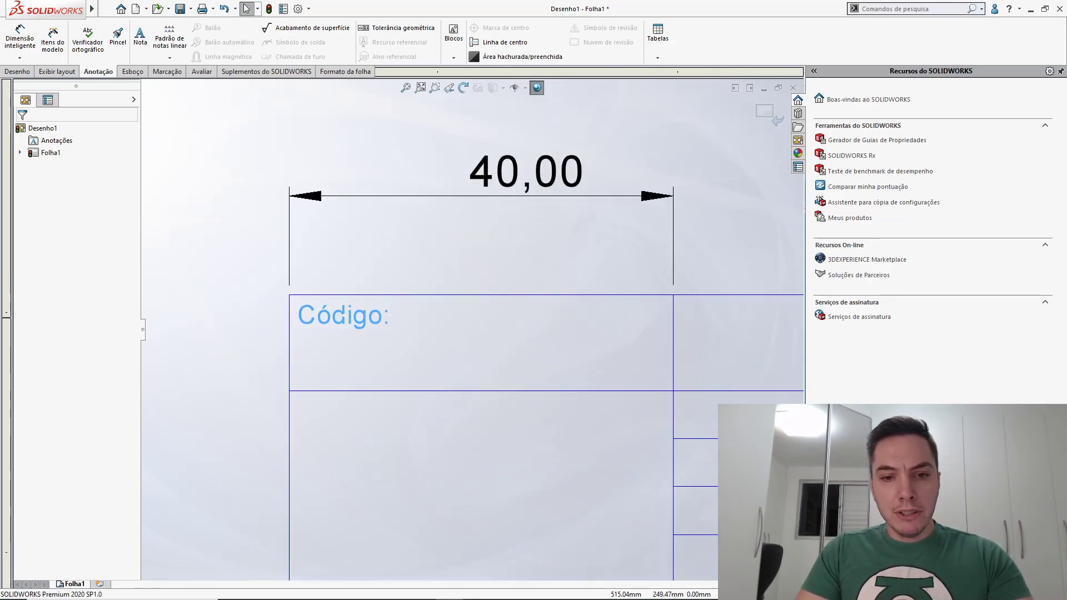
left_click_drag(348, 330, 445, 364, "ctrl")
Set the copied "Código:" note's font size to 12 and centre its text
double_click(460, 362)
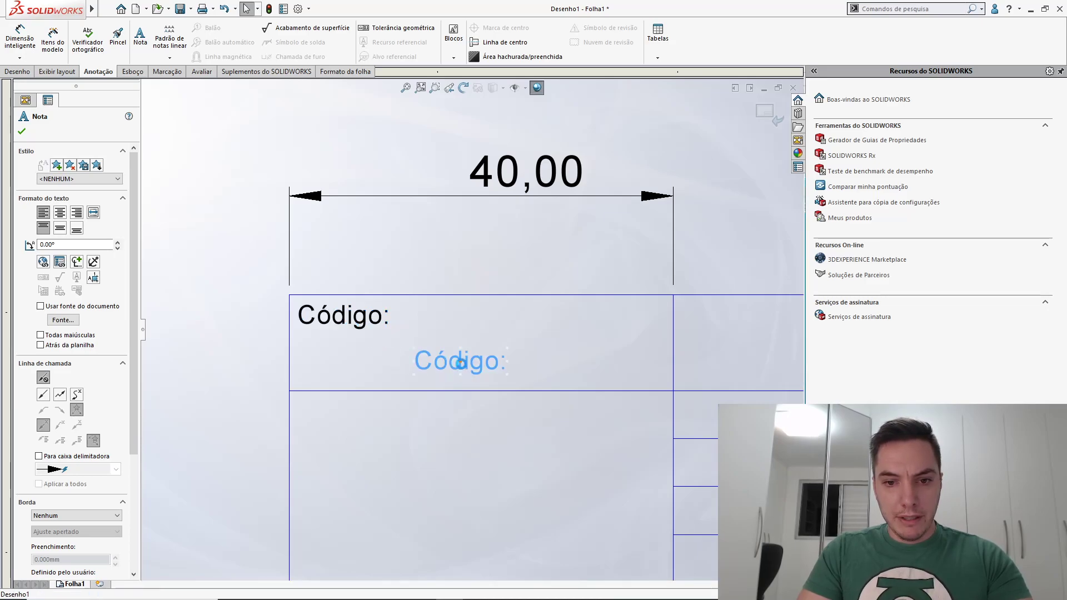
left_click(461, 362)
double_click(462, 365)
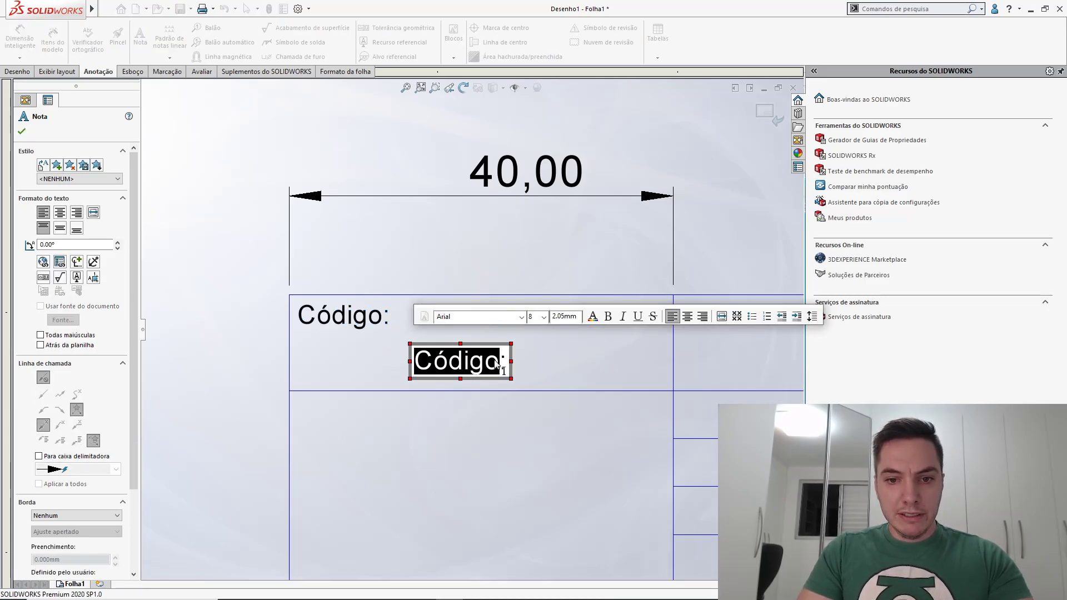
left_click_drag(507, 366, 420, 369)
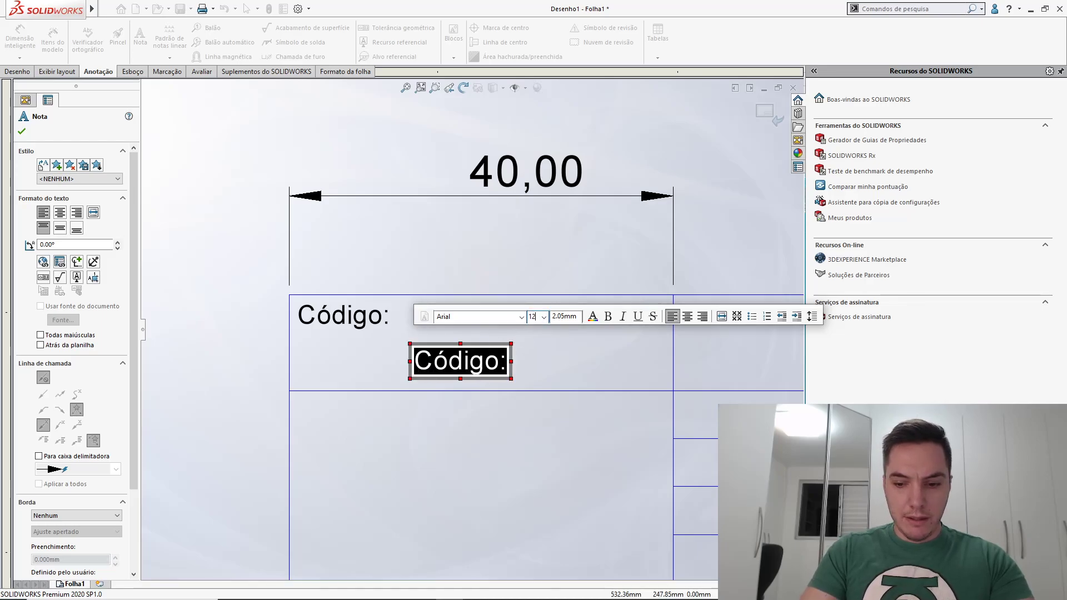
type("12")
key("Return")
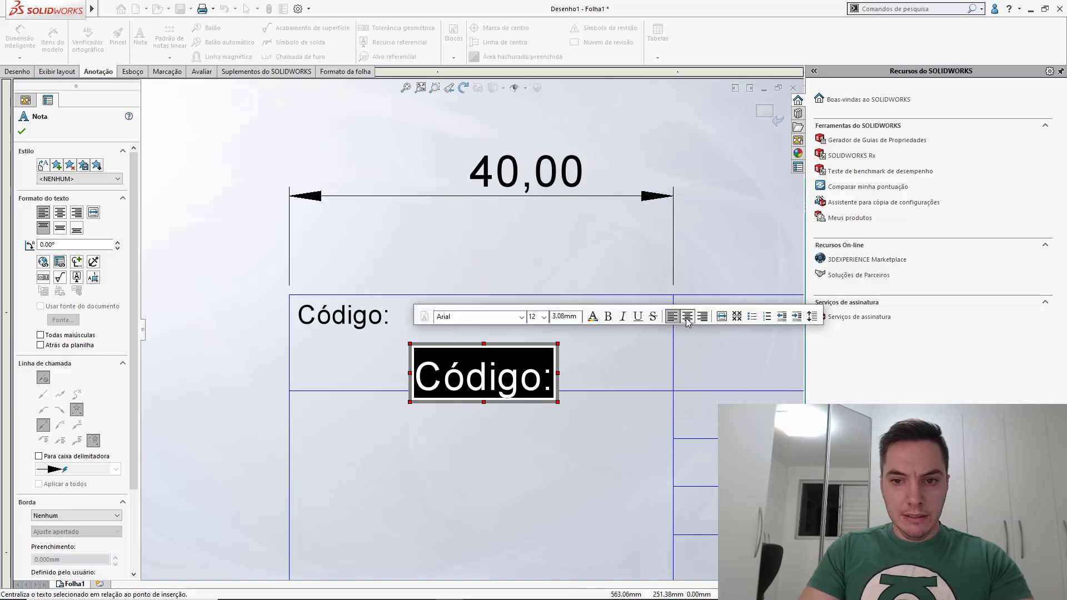
left_click(687, 322)
left_click(453, 403)
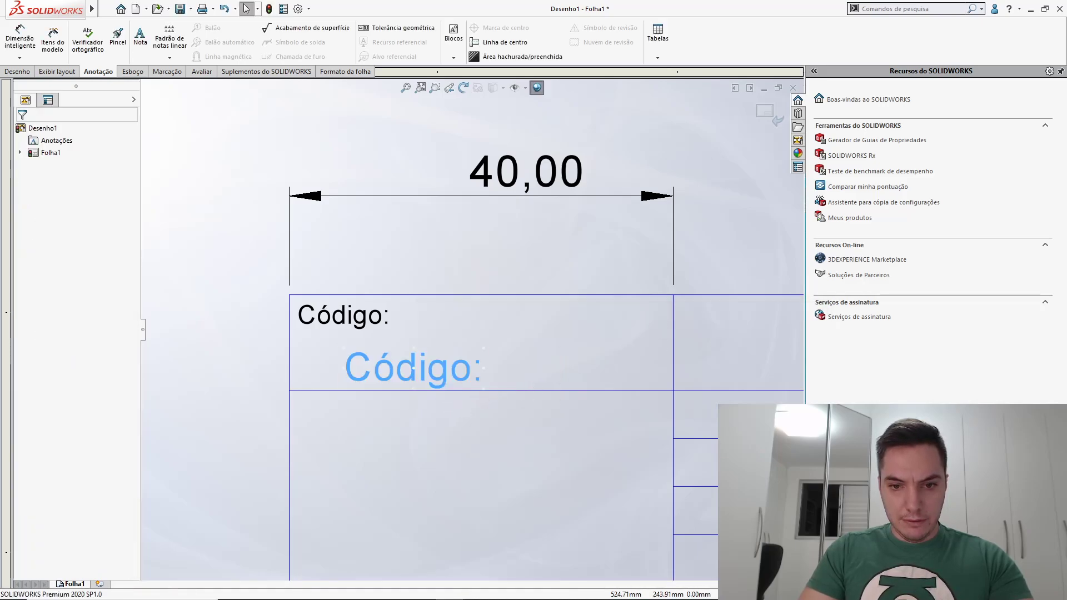
Move the copied note to the horizontal middle of its cell and widen its text box to nearly the cell's full width
left_click(437, 377)
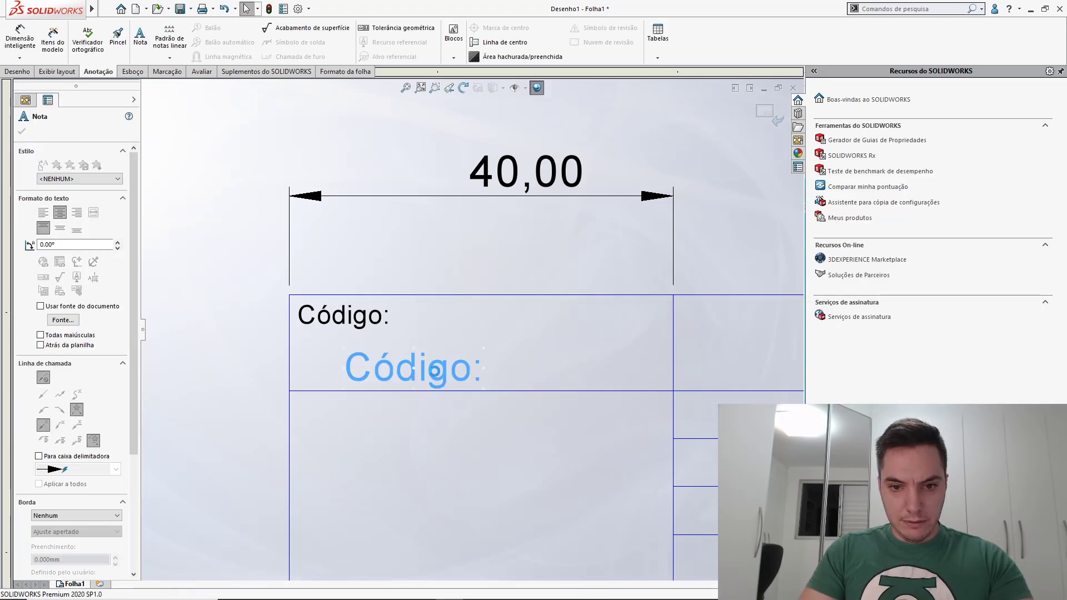
left_click_drag(437, 376, 498, 361)
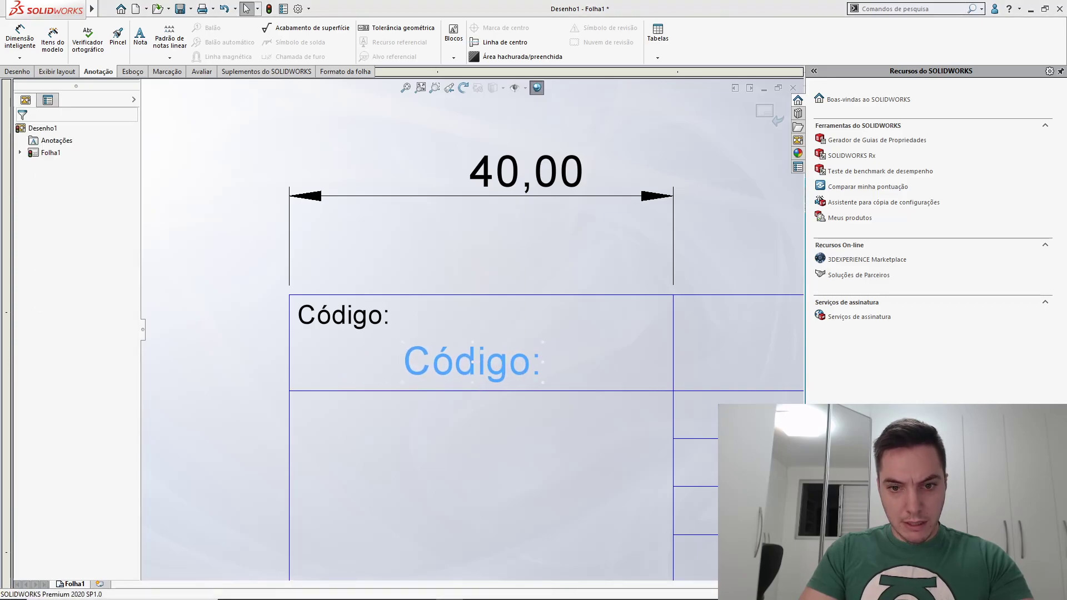
left_click(535, 372)
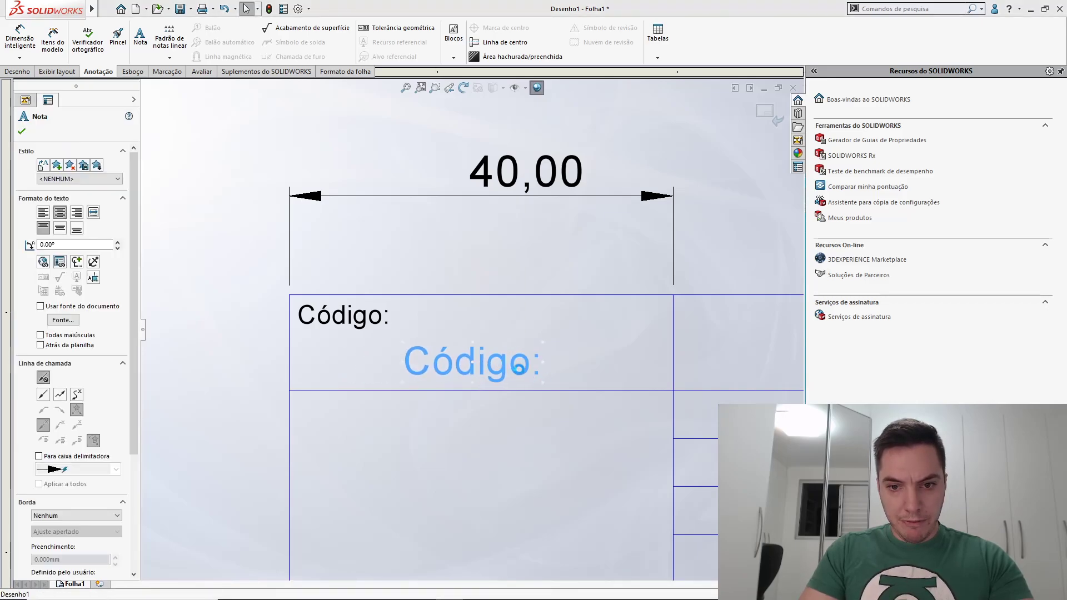
double_click(520, 368)
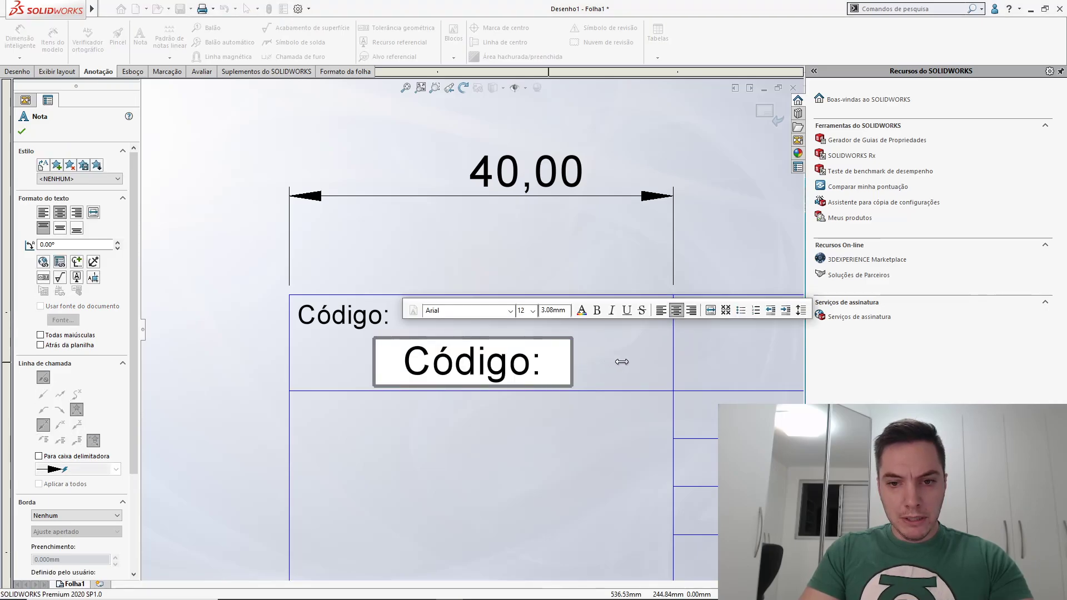
key("ctrl+a")
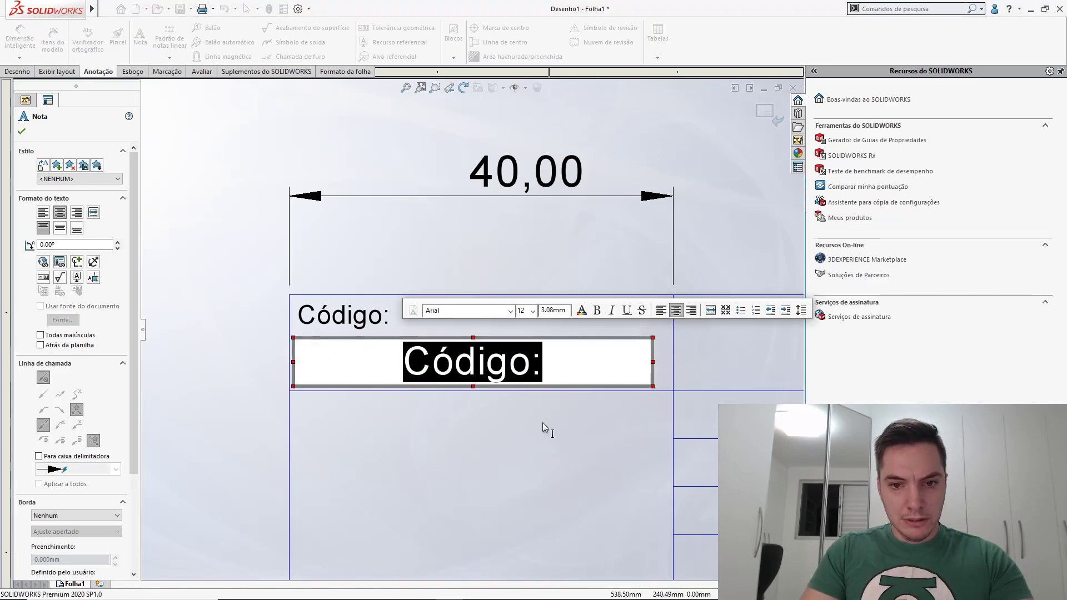
left_click(531, 426)
scroll(527, 408, "up", 2)
scroll(354, 398, "up", 1)
middle_click_drag(519, 399, 344, 391)
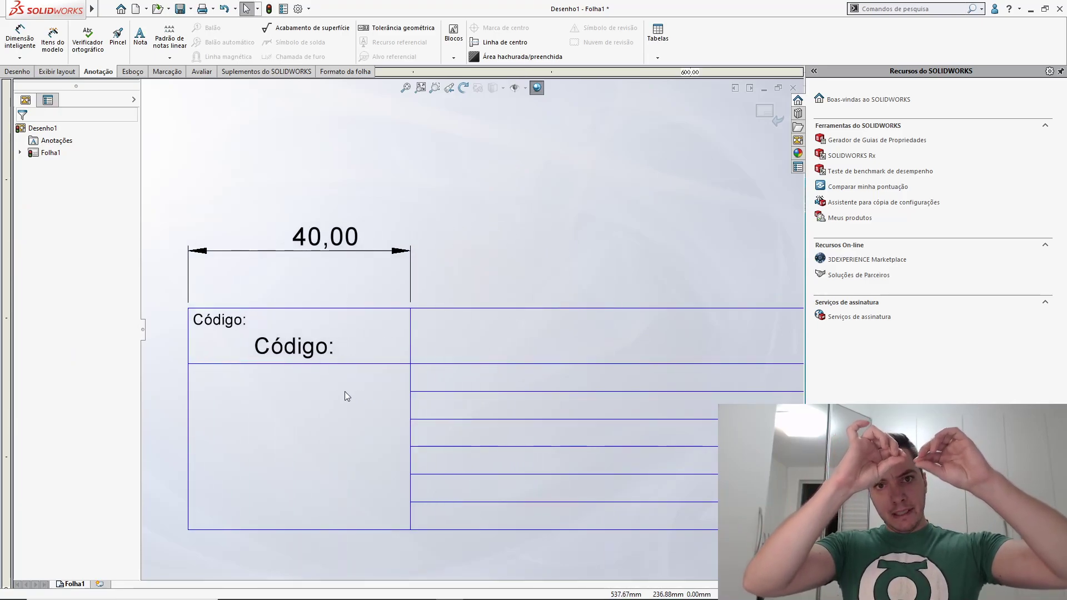
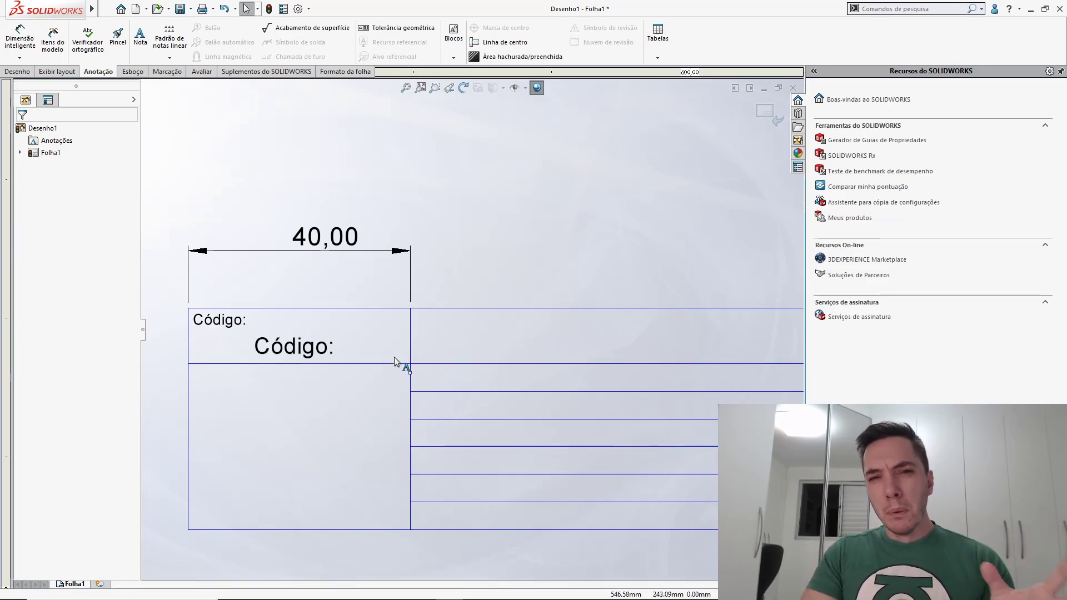
Copy both "Código:" notes from the first cell into the wide middle column's top cell, using the cells' upper-left corners as reference points
left_click(232, 321)
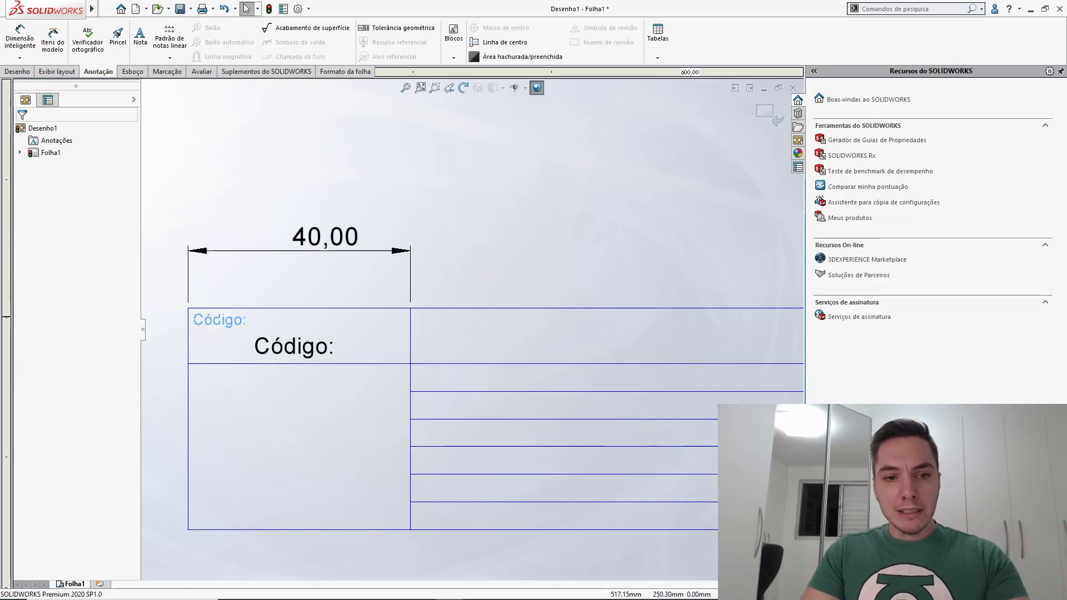
left_click(272, 347)
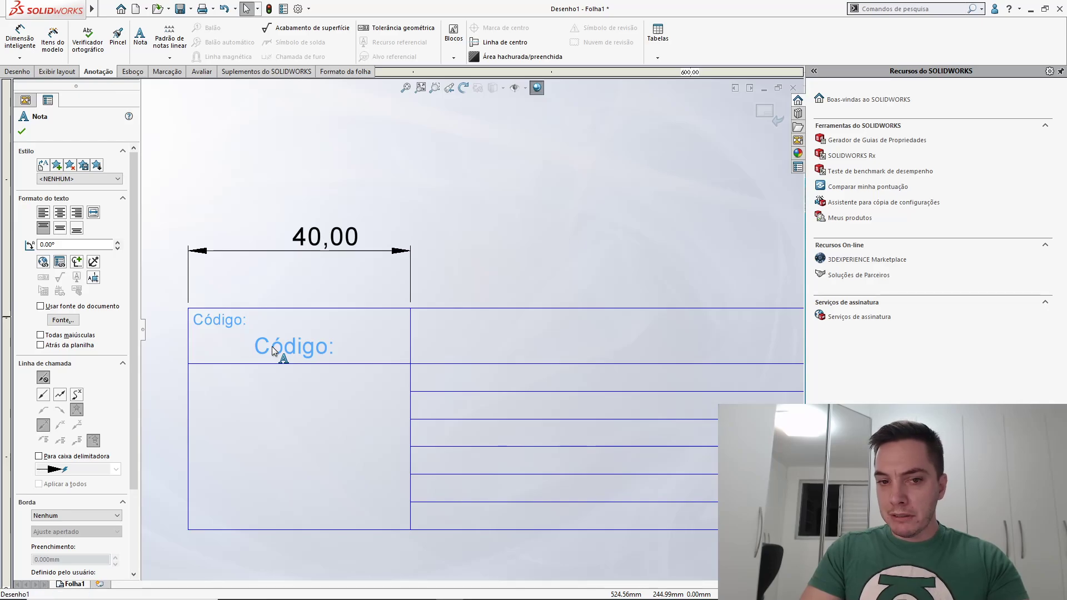
right_click(273, 349)
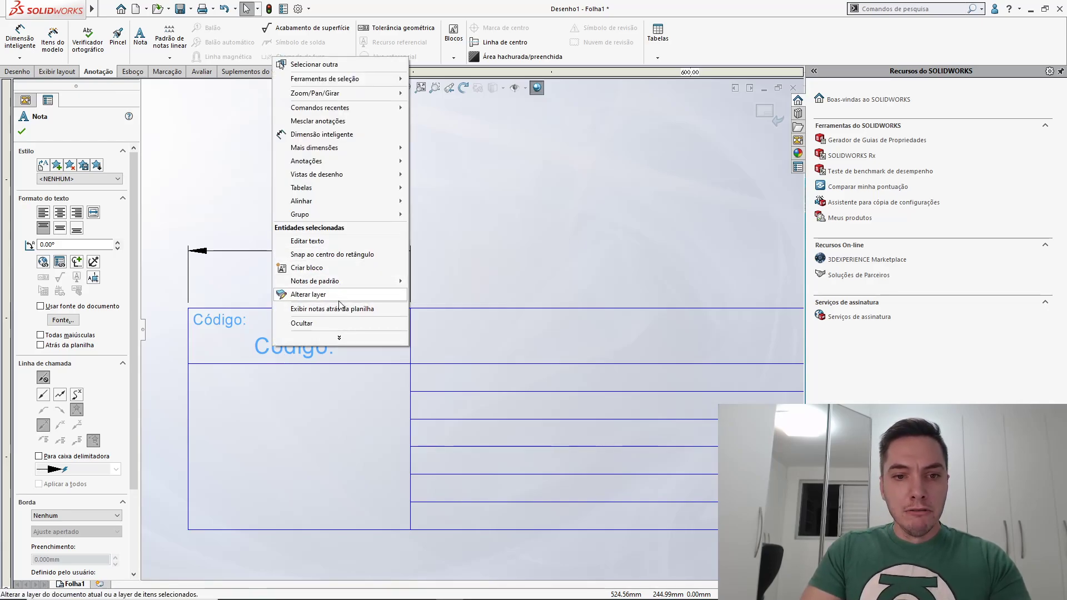
left_click(348, 339)
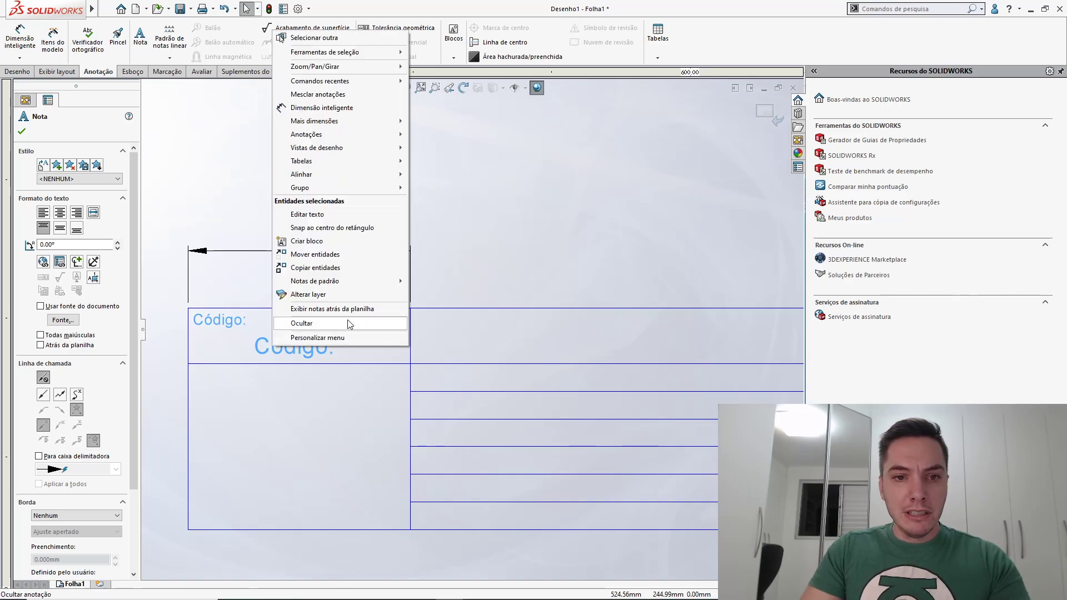
left_click(336, 268)
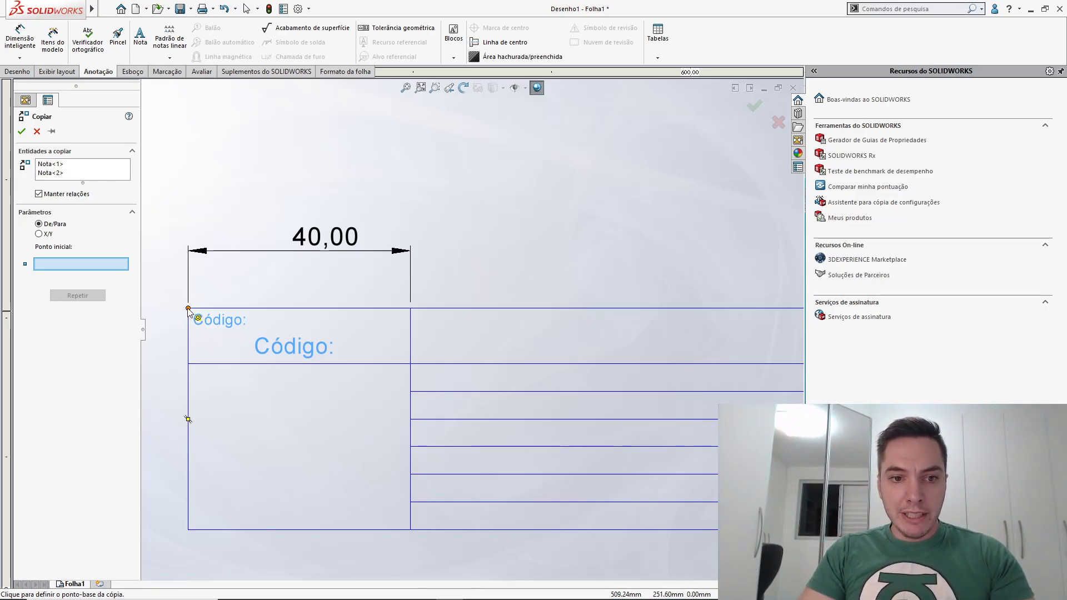
left_click(189, 308)
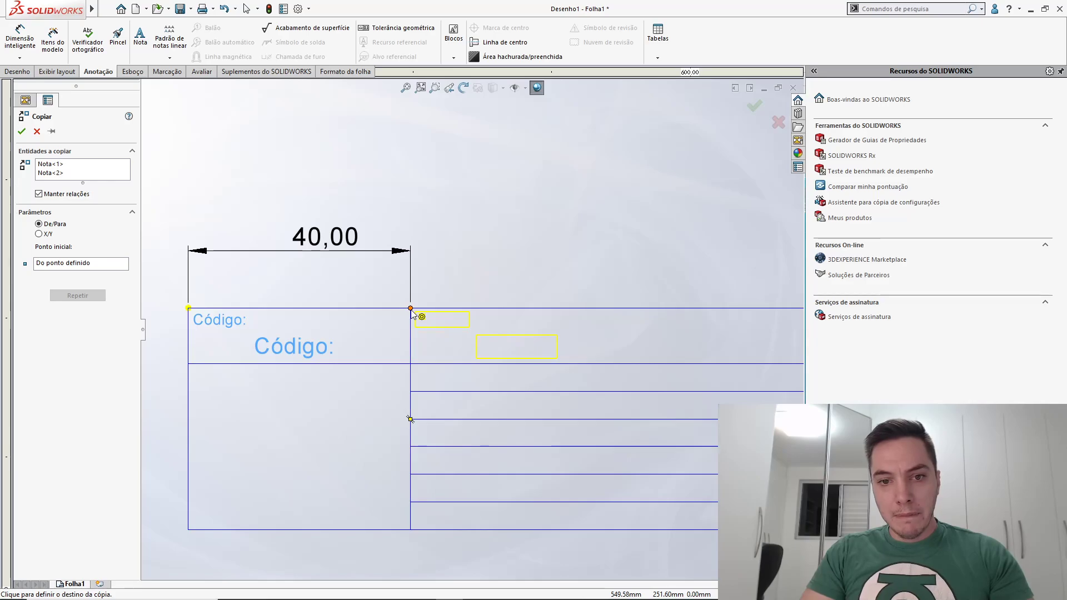
left_click(410, 309)
Move the larger copied "Código:" note to the horizontal middle of the wide cell and widen its text box to nearly the cell's full width
scroll(514, 357, "up", 4)
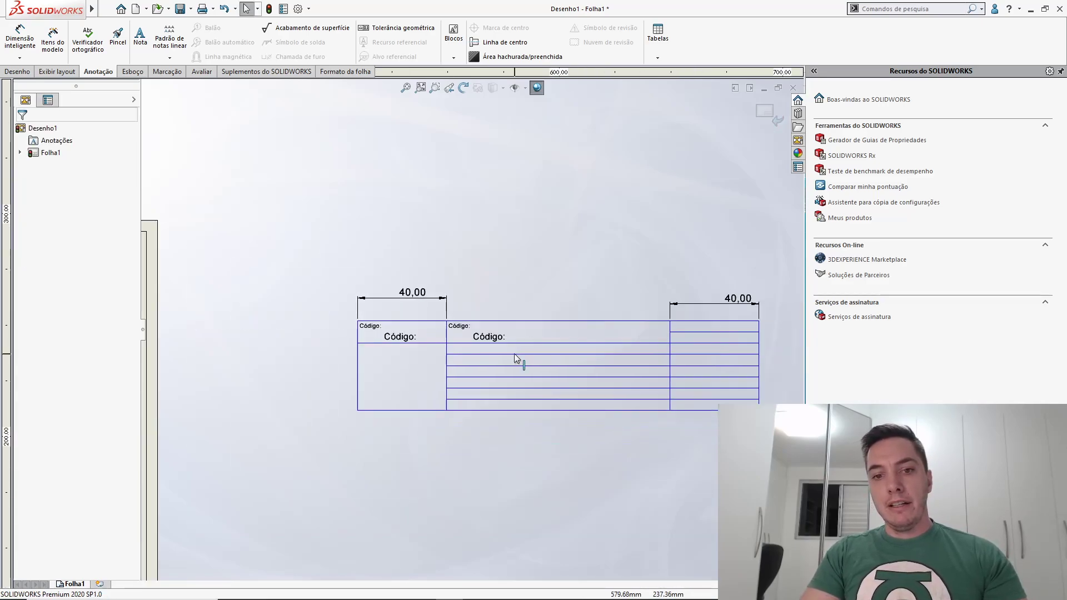
scroll(514, 357, "down", 4)
scroll(367, 335, "up", 2)
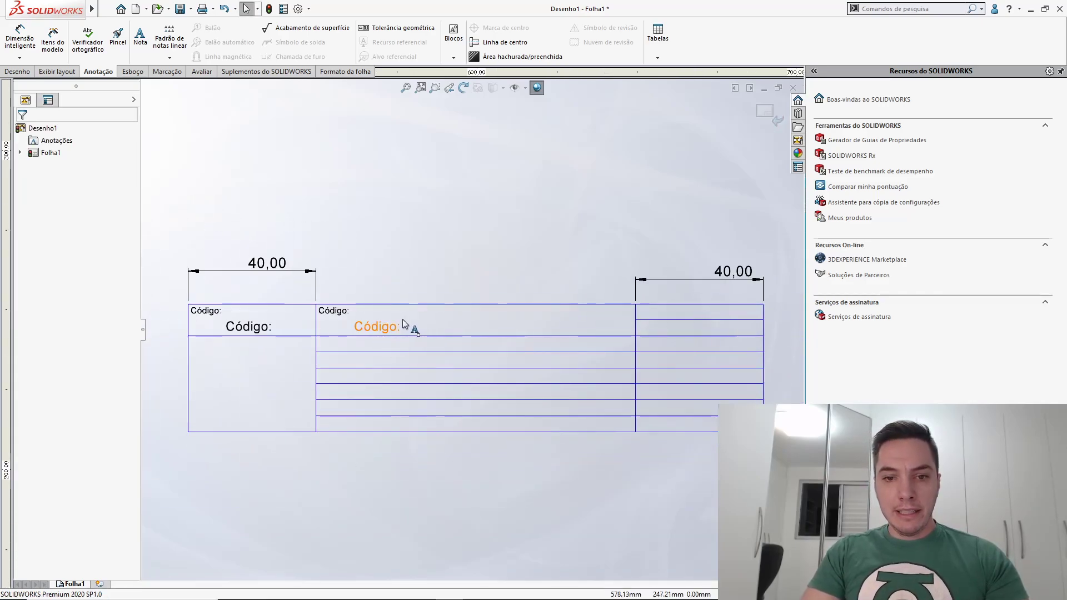
scroll(402, 325, "down", 1)
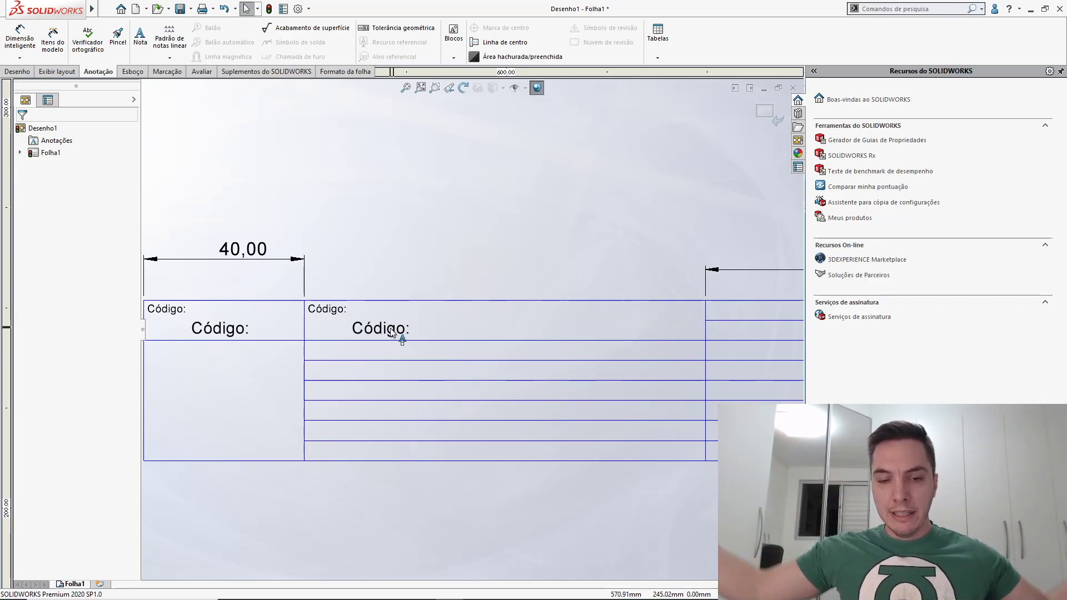
left_click_drag(391, 331, 511, 328)
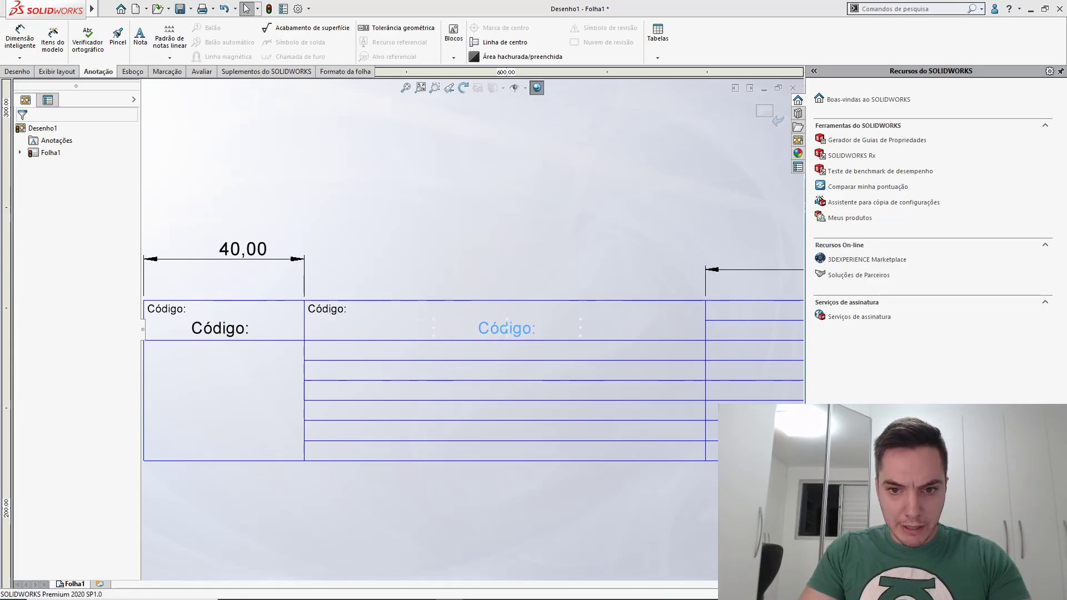
double_click(512, 329)
left_click_drag(586, 328, 826, 325)
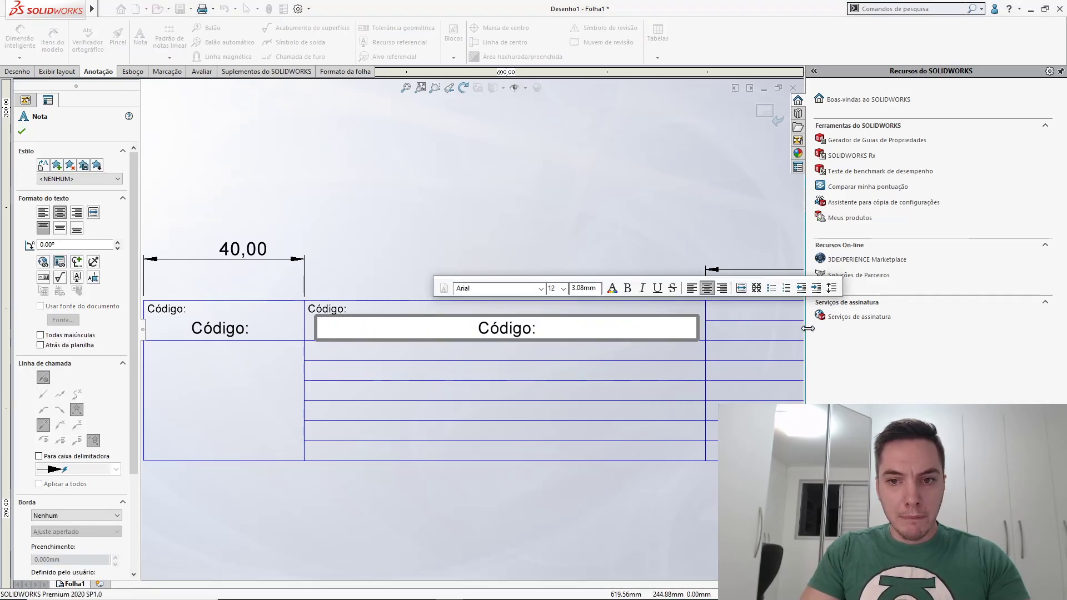
key("ctrl+a")
key("Escape")
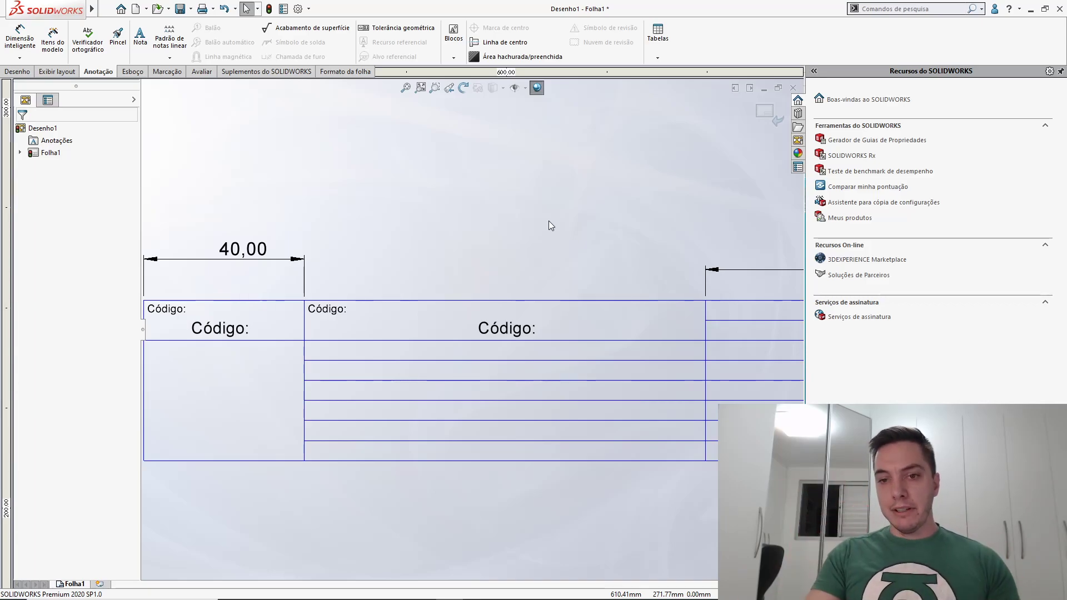
scroll(484, 278, "up", 3)
scroll(476, 329, "down", 2)
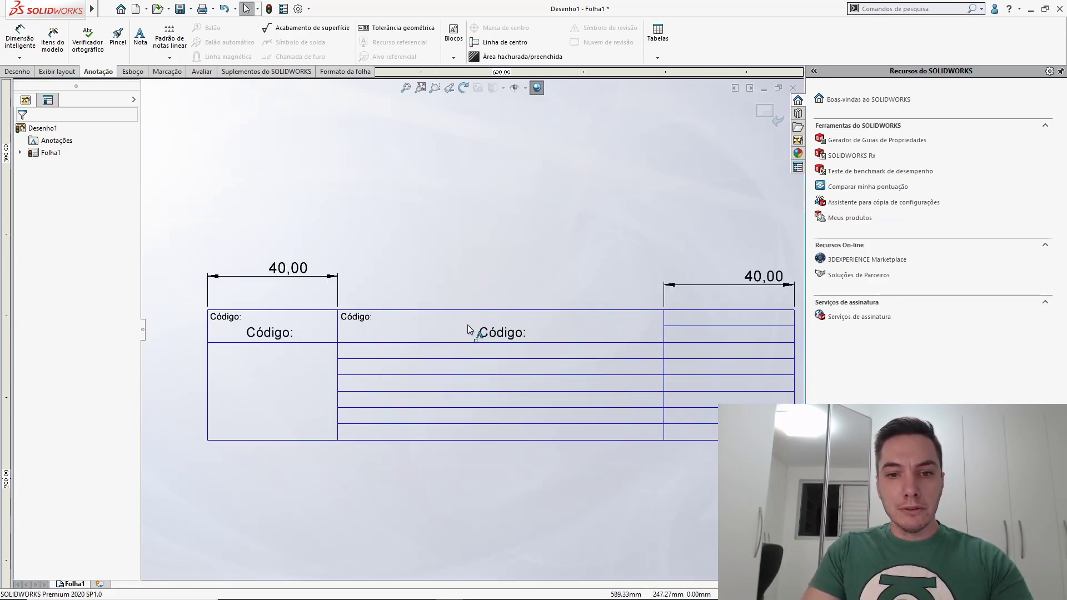
scroll(467, 325, "down", 1)
middle_click_drag(590, 358, 499, 350)
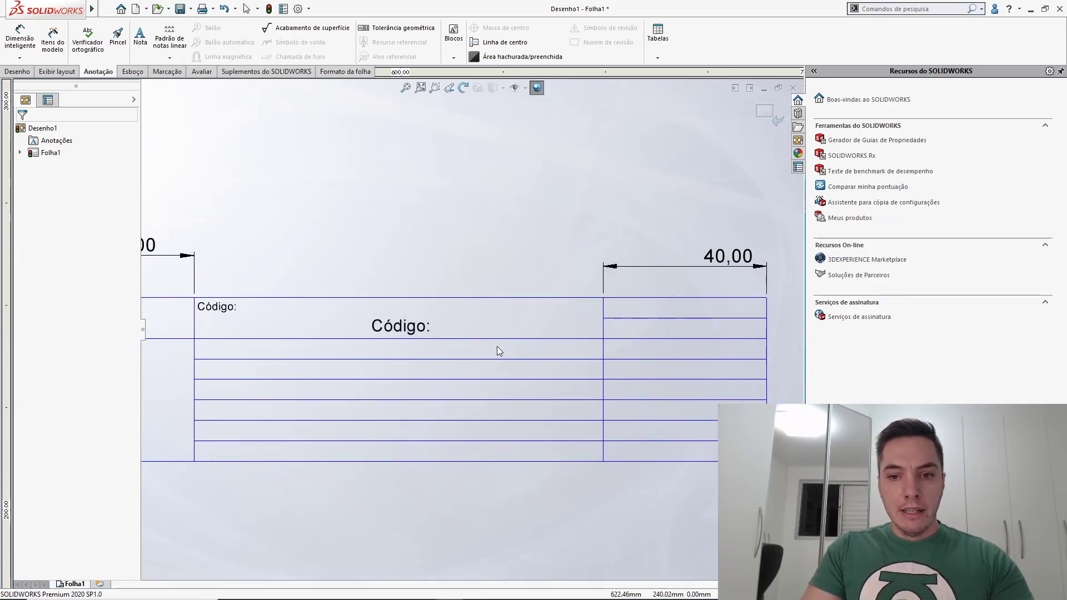
key("Escape")
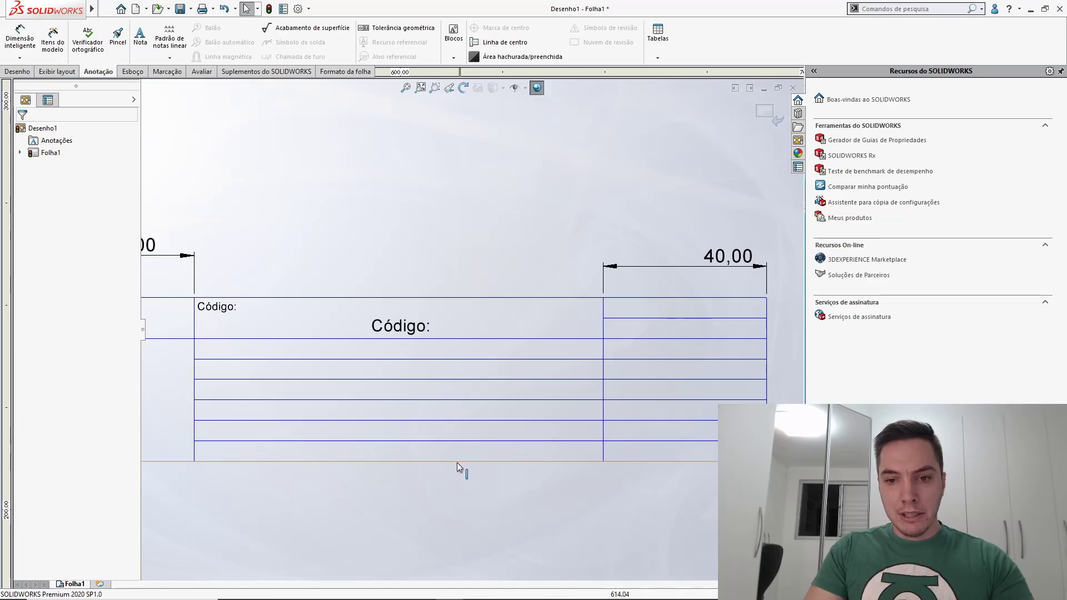
scroll(405, 439, "up", 3)
scroll(400, 394, "down", 5)
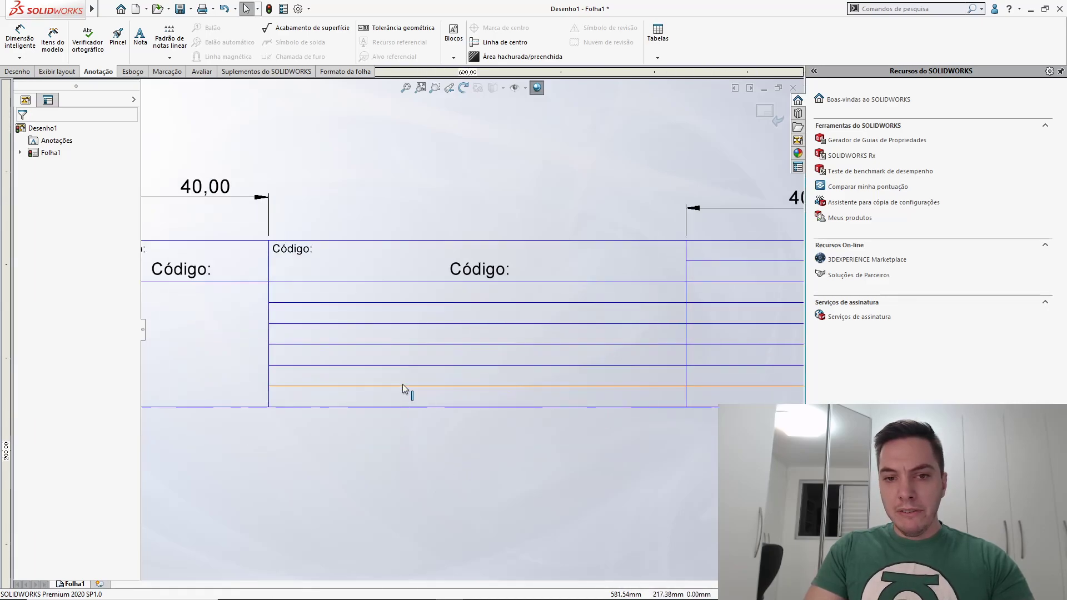
scroll(382, 439, "up", 2)
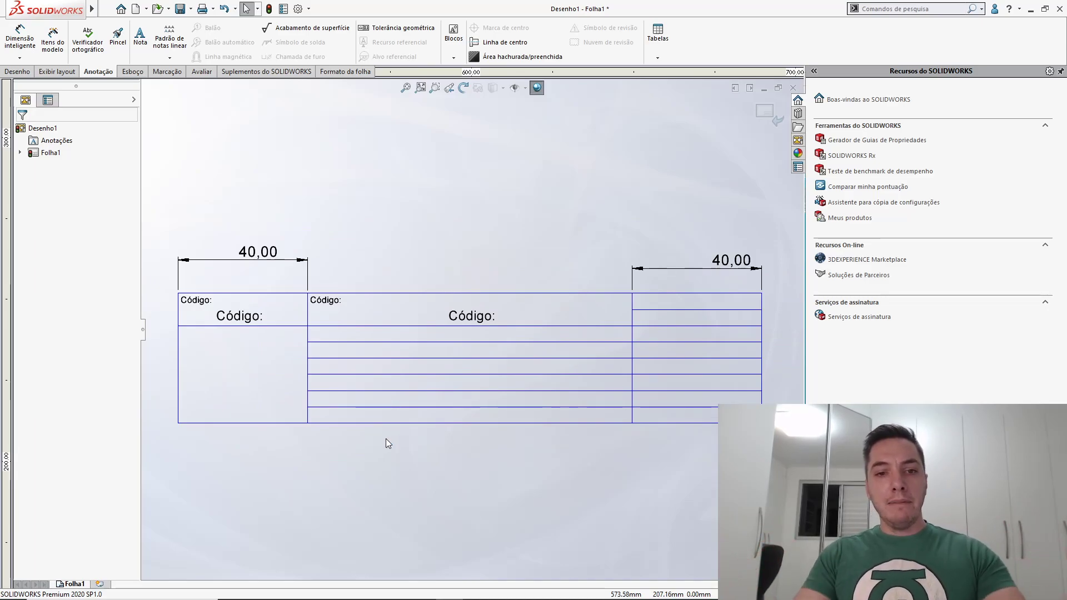
Copy the small "Código:" note from the wide top cell to the first narrow row below, using the cells' upper-left corners
scroll(349, 311, "down", 1)
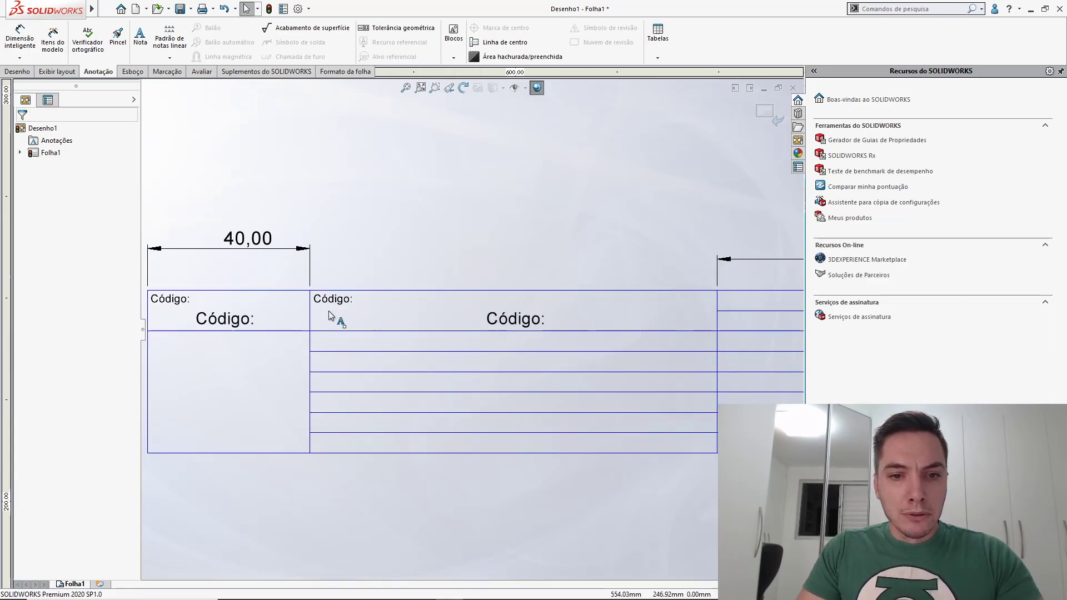
scroll(332, 308, "down", 1)
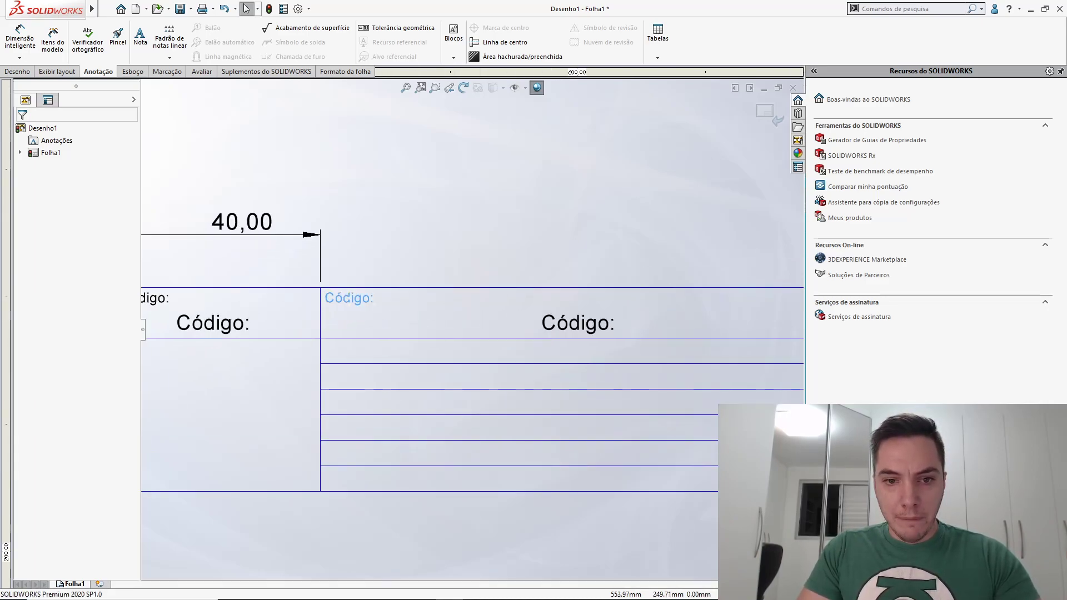
left_click(349, 296)
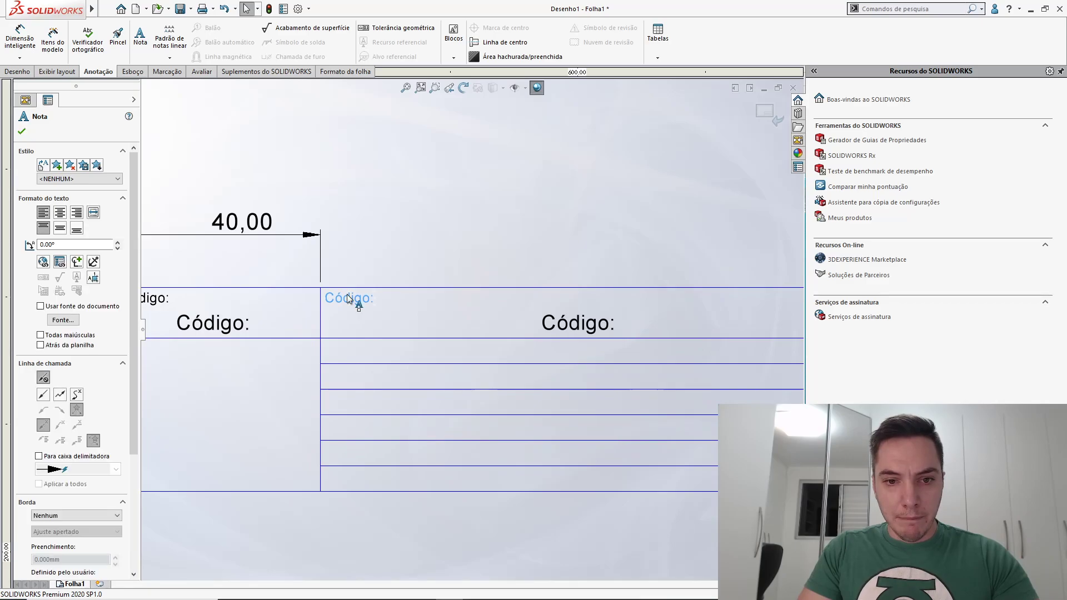
right_click(348, 295)
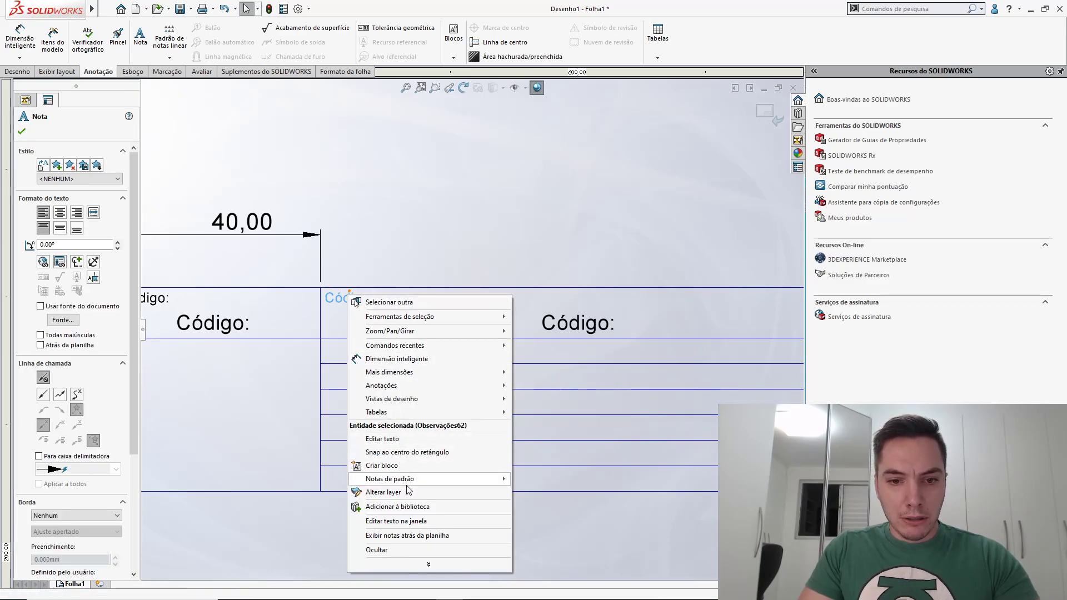
left_click(428, 564)
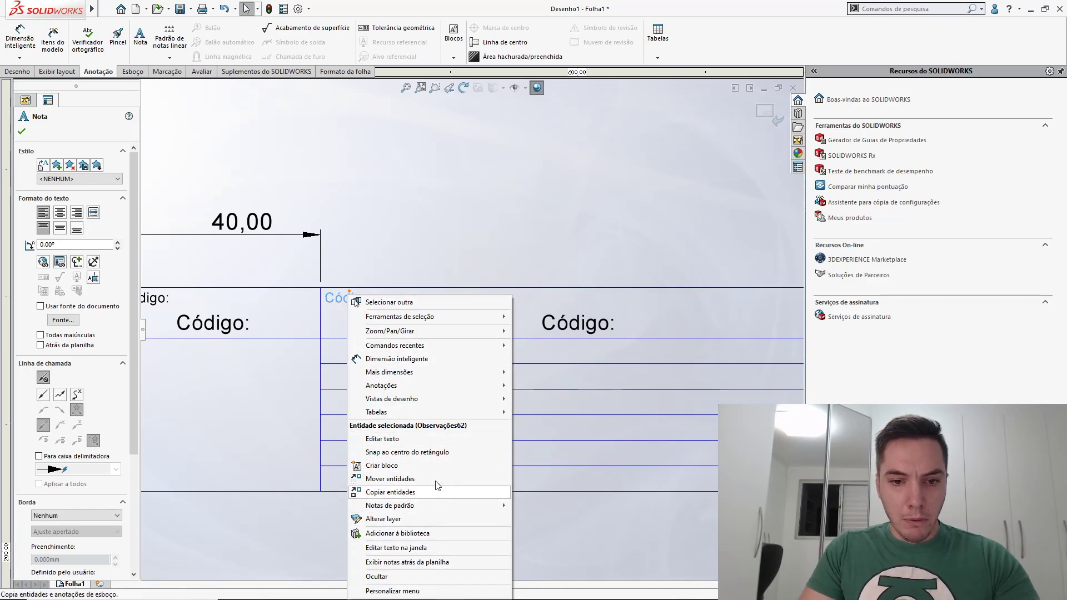
left_click(341, 318)
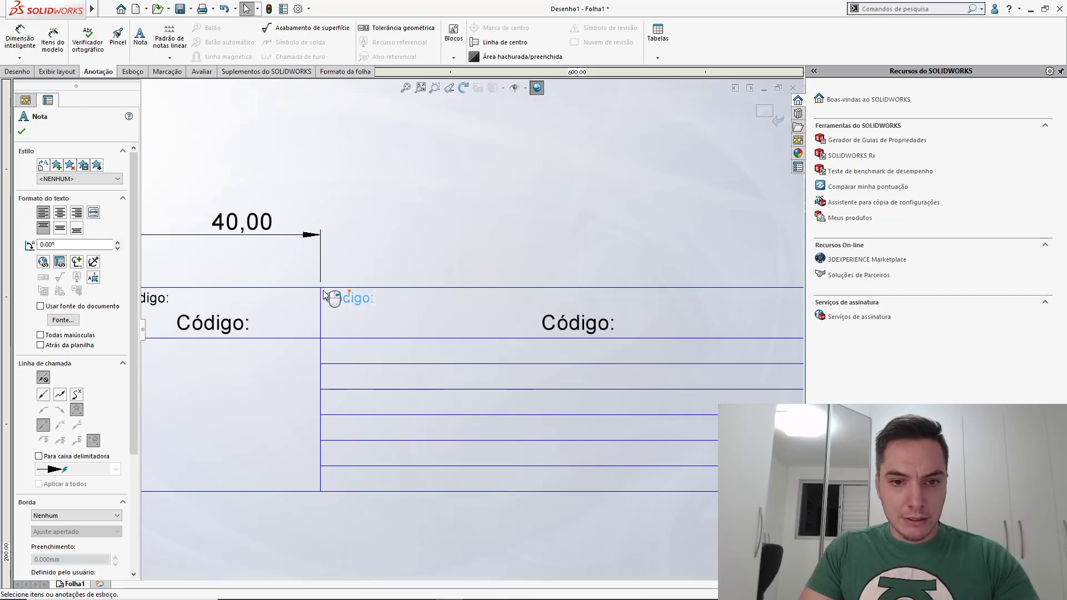
left_click(321, 340)
left_click(320, 338)
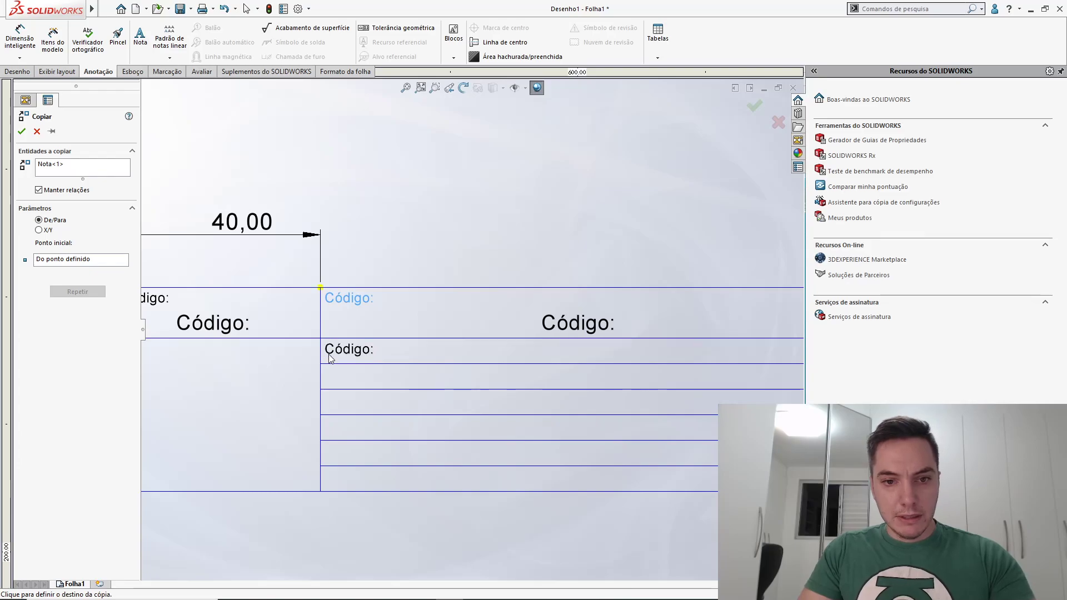
Adjust the vertical position of the copied "Código:" note slightly downward within the first narrow row
left_click(351, 354)
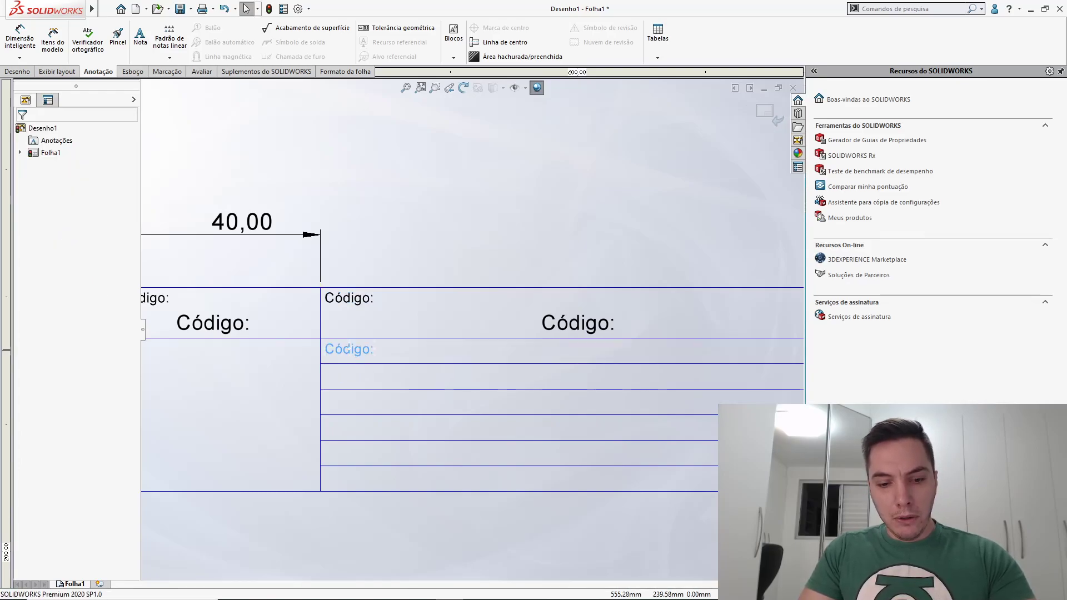
scroll(358, 362, "down", 5)
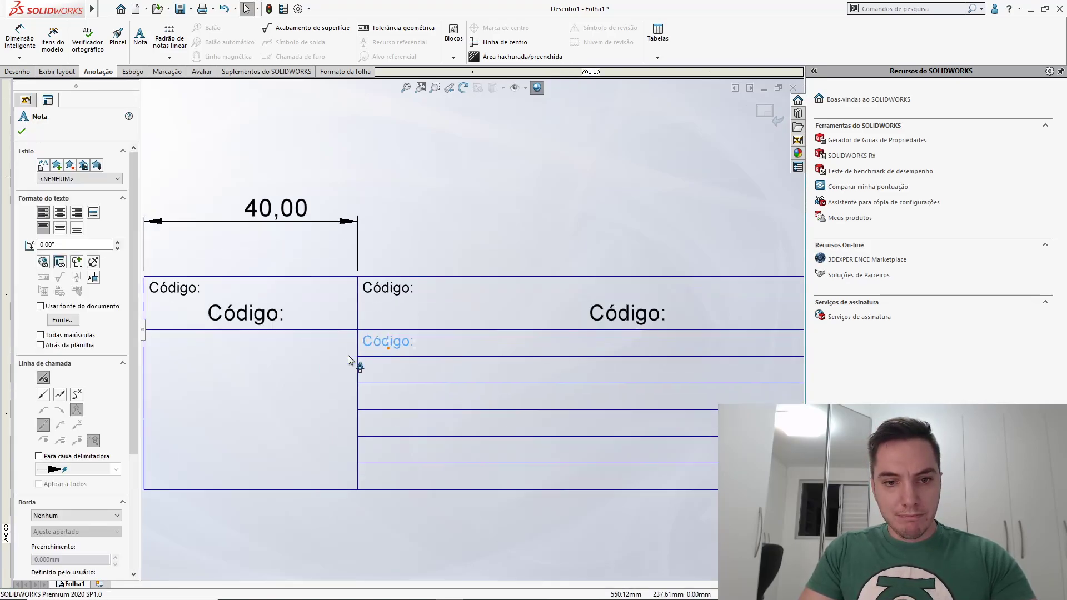
scroll(421, 349, "down", 2)
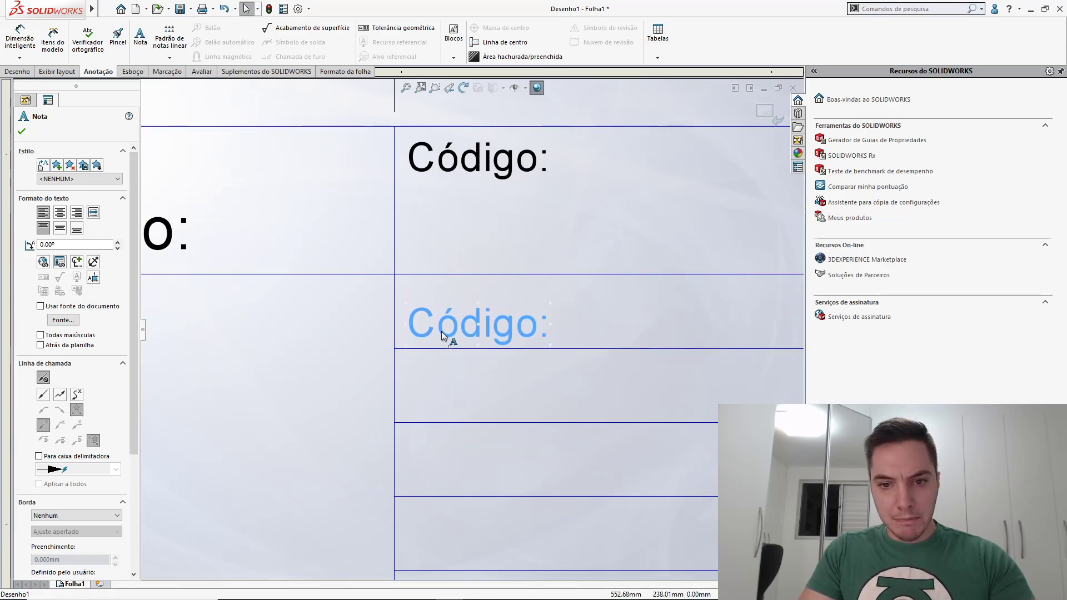
scroll(441, 332, "up", 2)
scroll(498, 325, "up", 3)
scroll(417, 333, "down", 3)
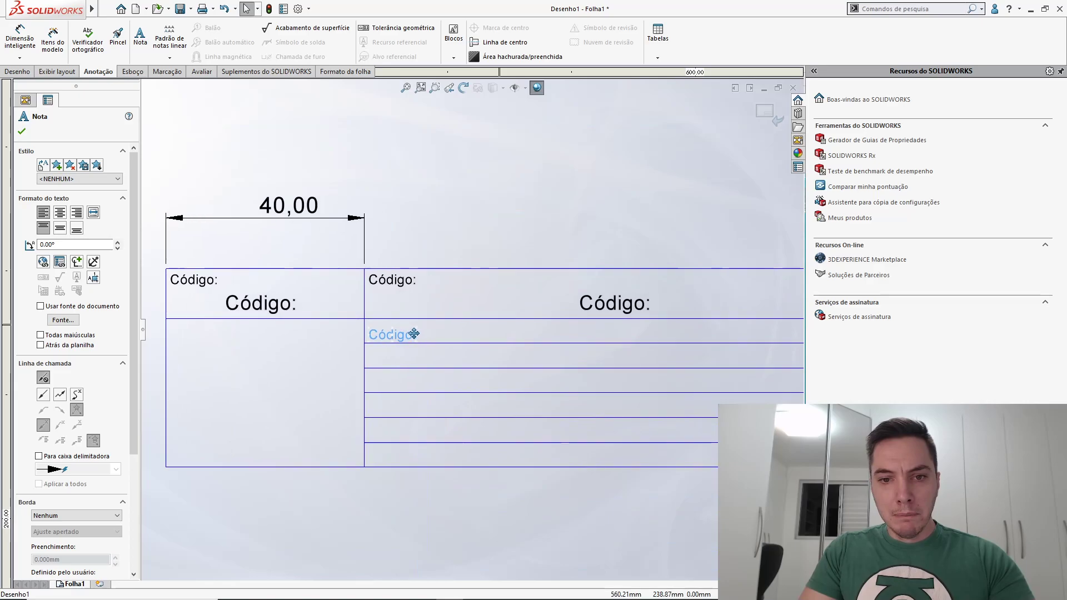
scroll(400, 338, "down", 3)
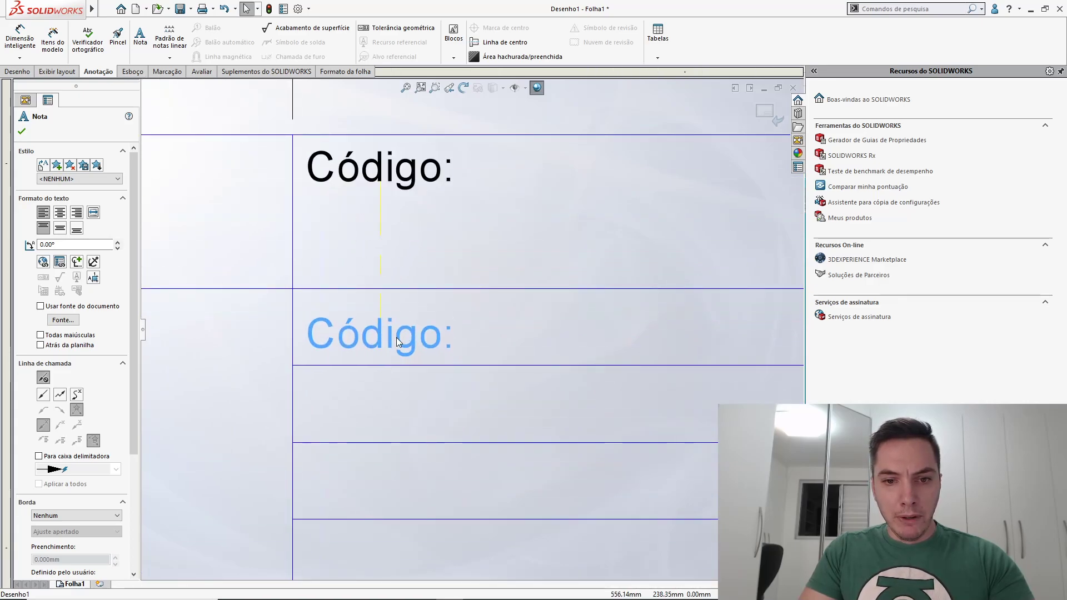
key("Escape")
scroll(500, 336, "up", 4)
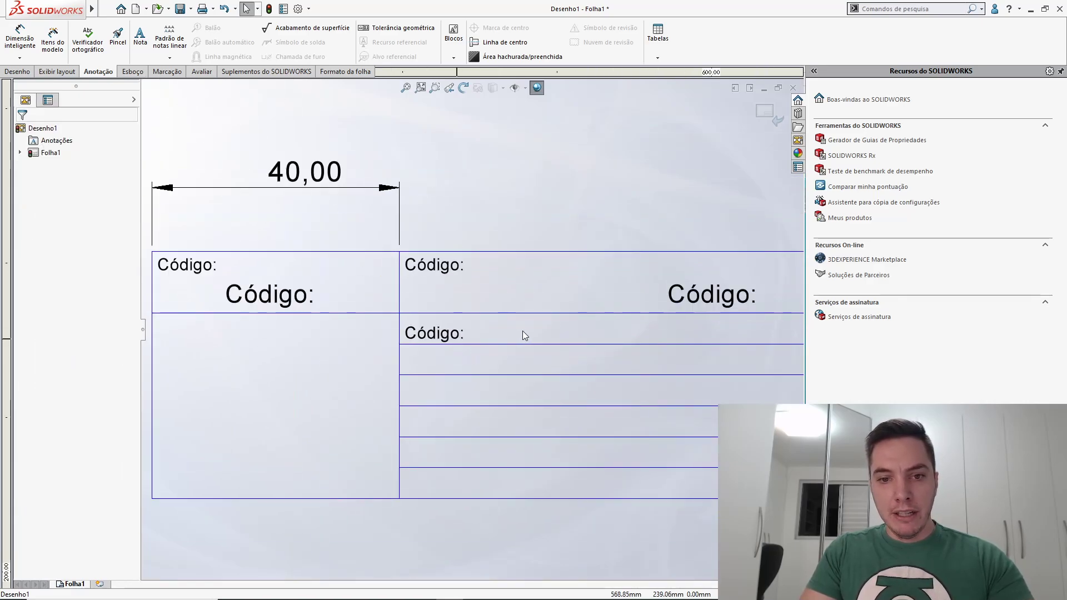
Duplicate the small "Código:" note in the first narrow row of the middle column, placing the copy just beside the original on the same line
scroll(518, 334, "down", 2)
scroll(437, 348, "up", 2)
scroll(343, 364, "down", 3)
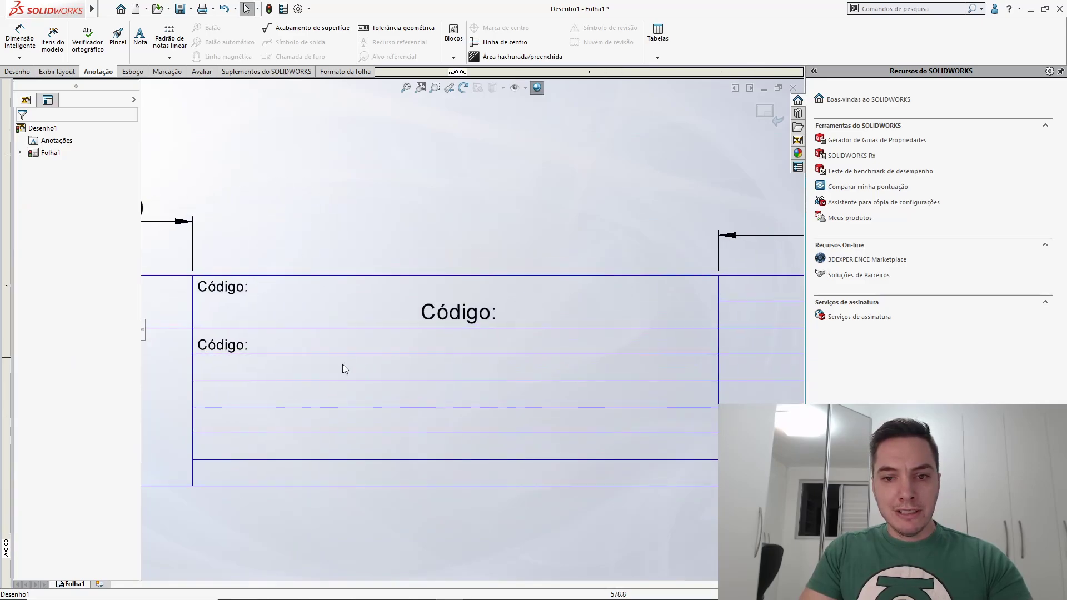
scroll(256, 350, "up", 2)
scroll(360, 341, "down", 4)
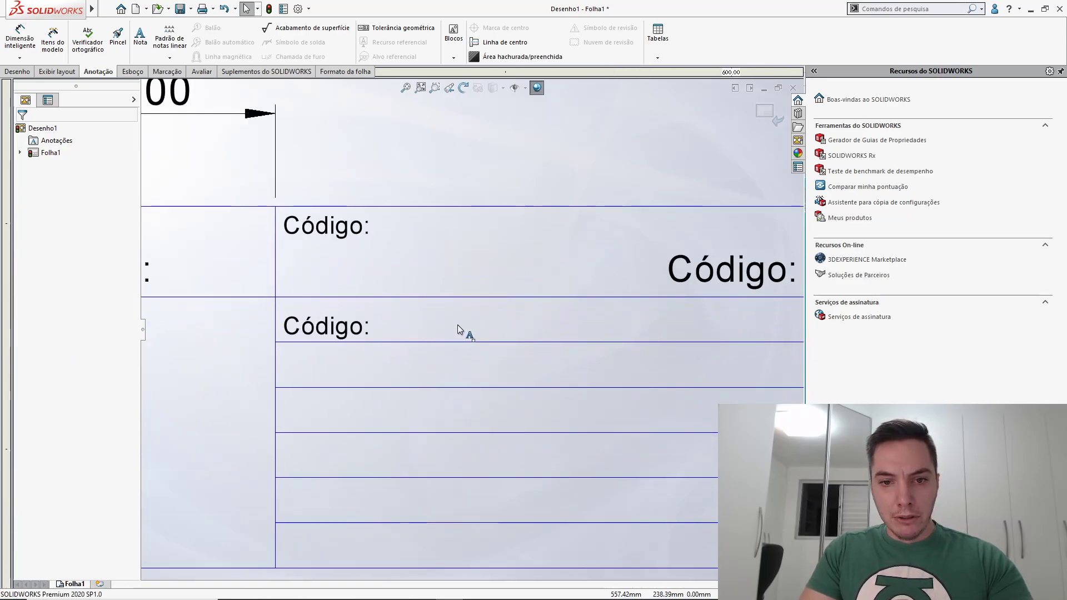
left_click(356, 328)
key("ctrl+z")
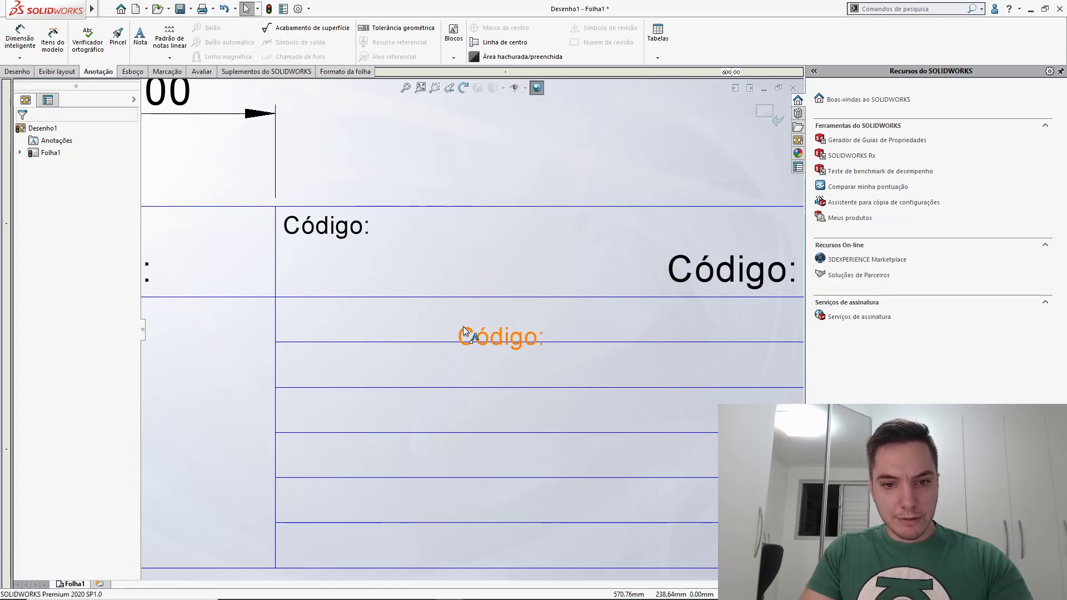
left_click_drag(470, 333, 347, 332)
left_click(347, 332)
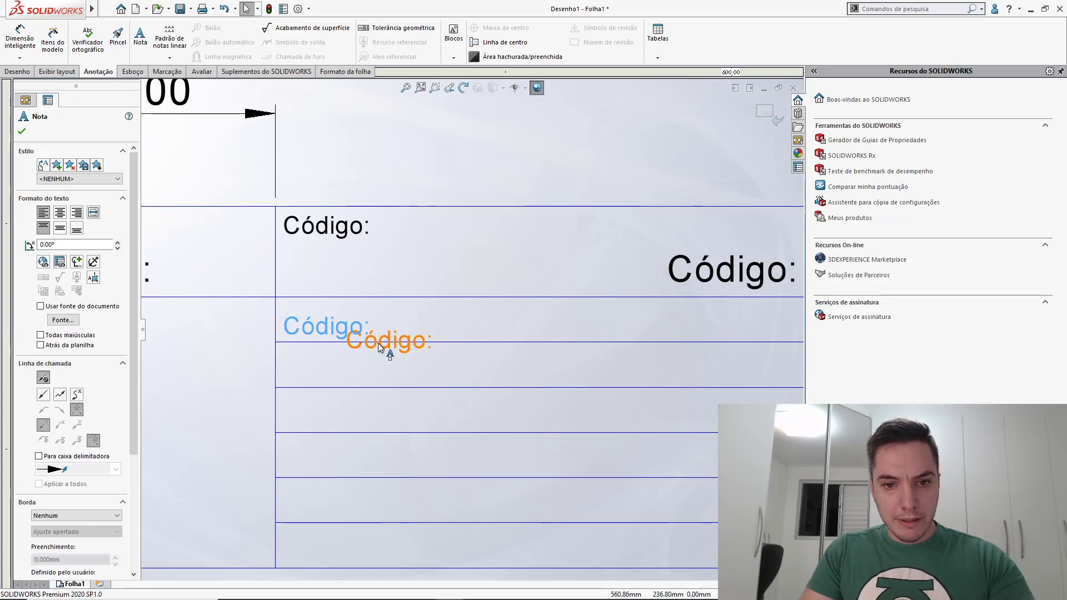
left_click(436, 327)
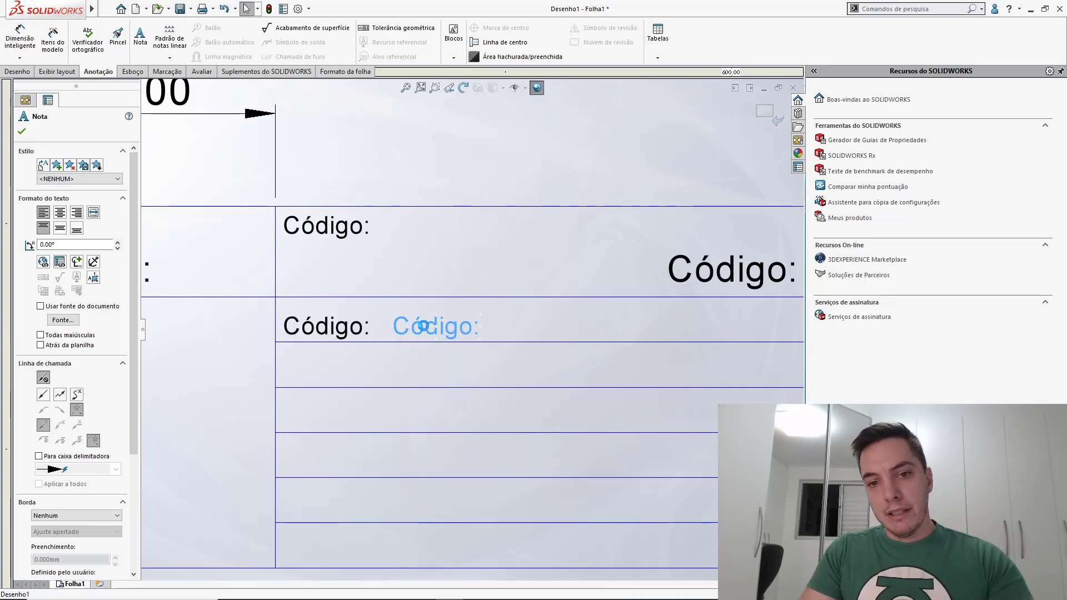
Widen the text box of the second "Código:" note in the first narrow row to nearly the end of the row
double_click(467, 330)
scroll(489, 339, "up", 5)
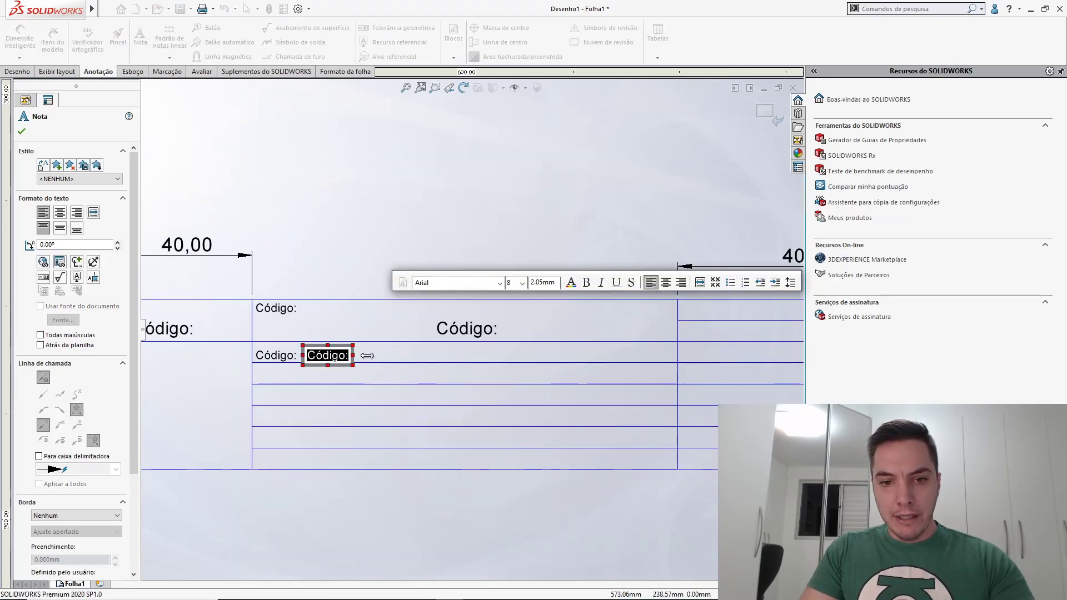
left_click_drag(354, 359, 645, 356)
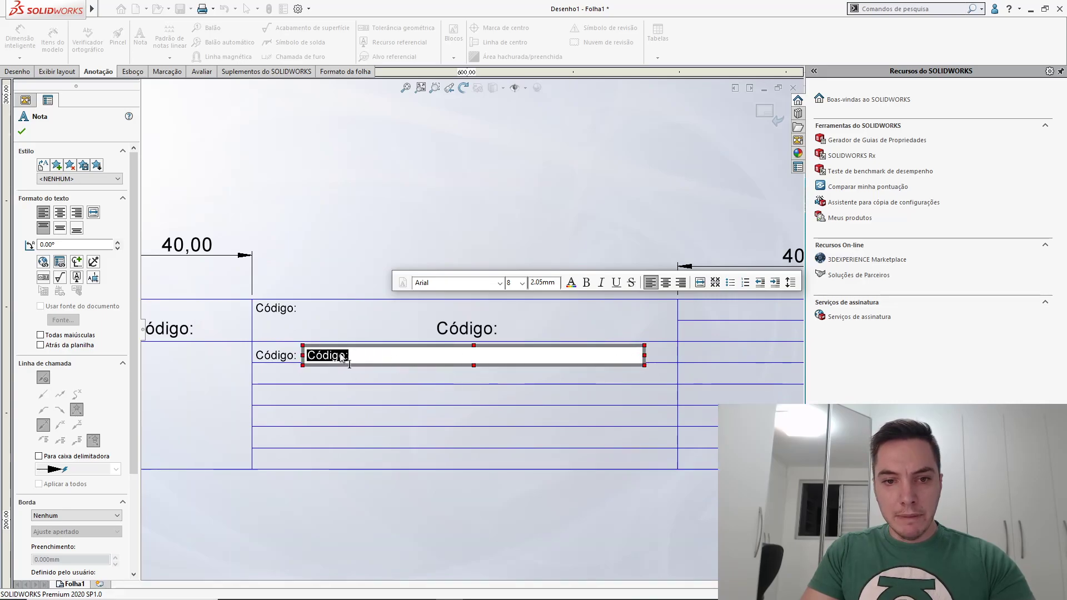
left_click(312, 247)
Change the text of the first "Código:" note in the first narrow row to "Material:"
scroll(317, 356, "down", 3)
scroll(311, 356, "down", 2)
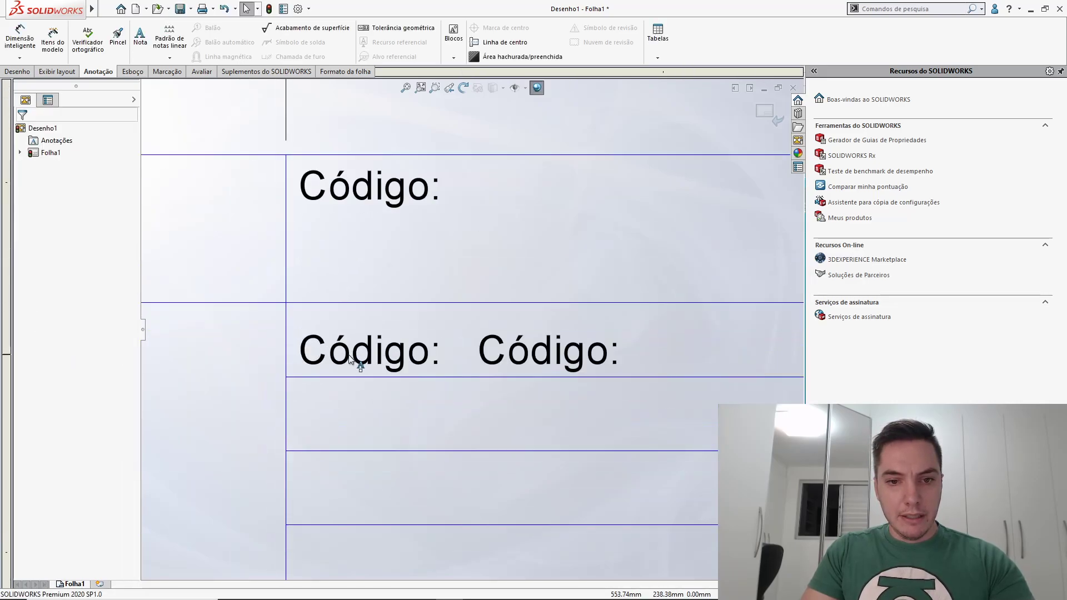
left_click(361, 361)
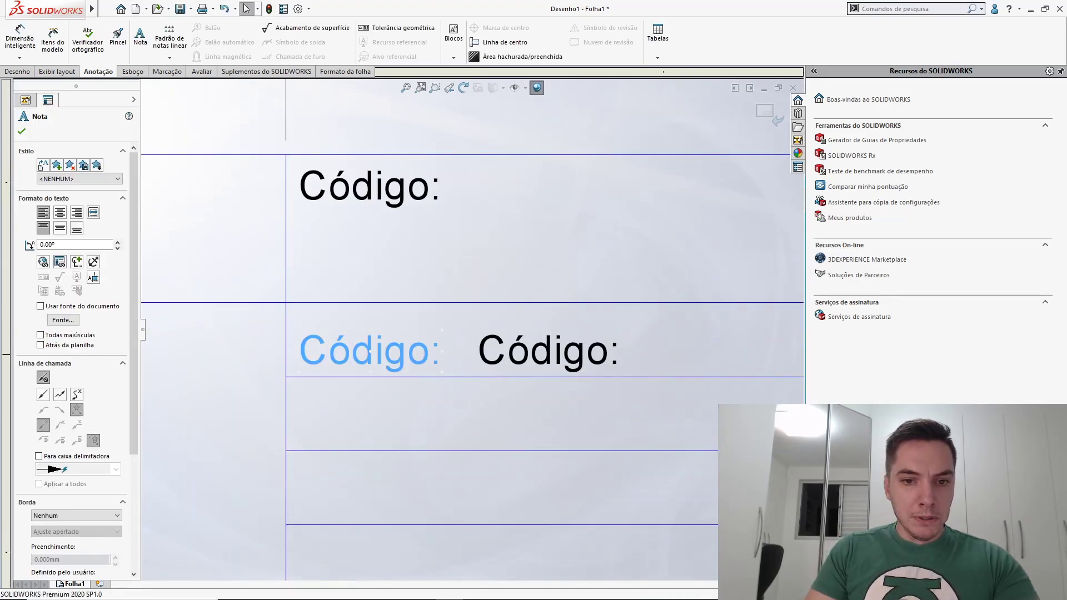
double_click(350, 359)
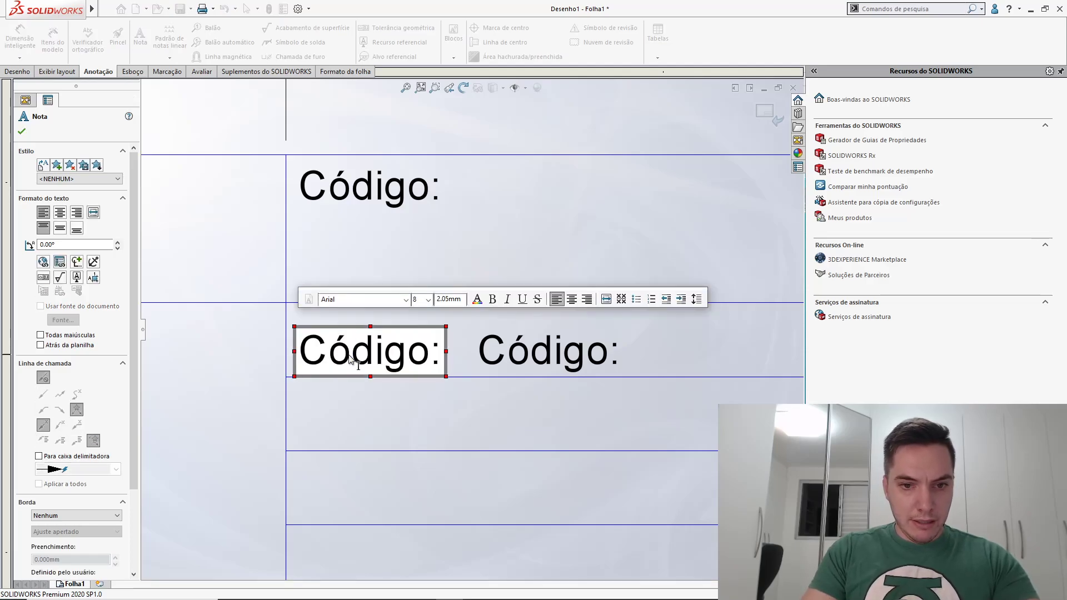
double_click(350, 359)
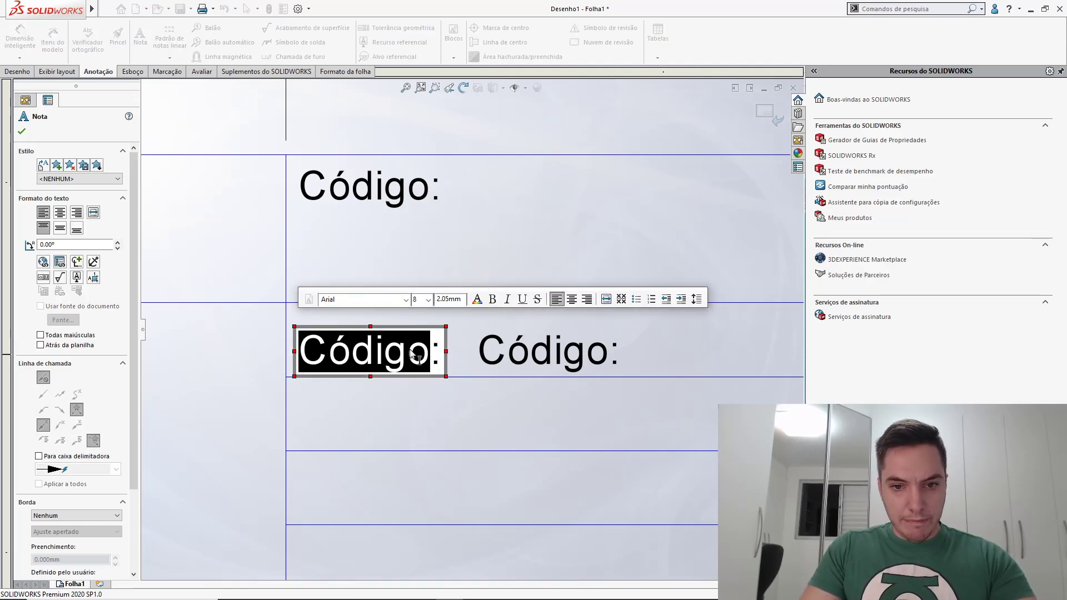
type("Material:")
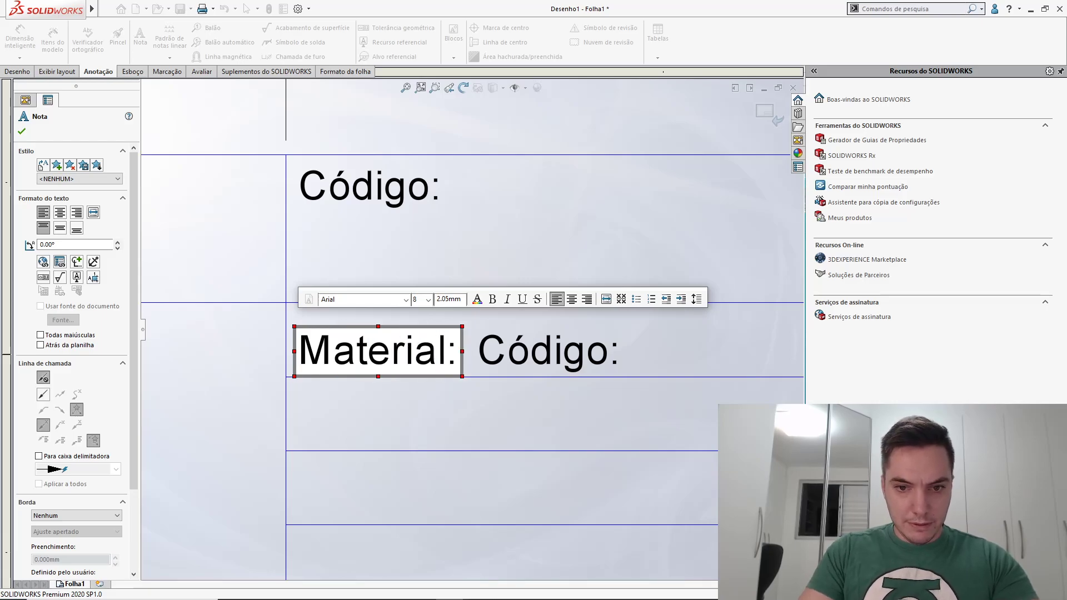
key("Escape")
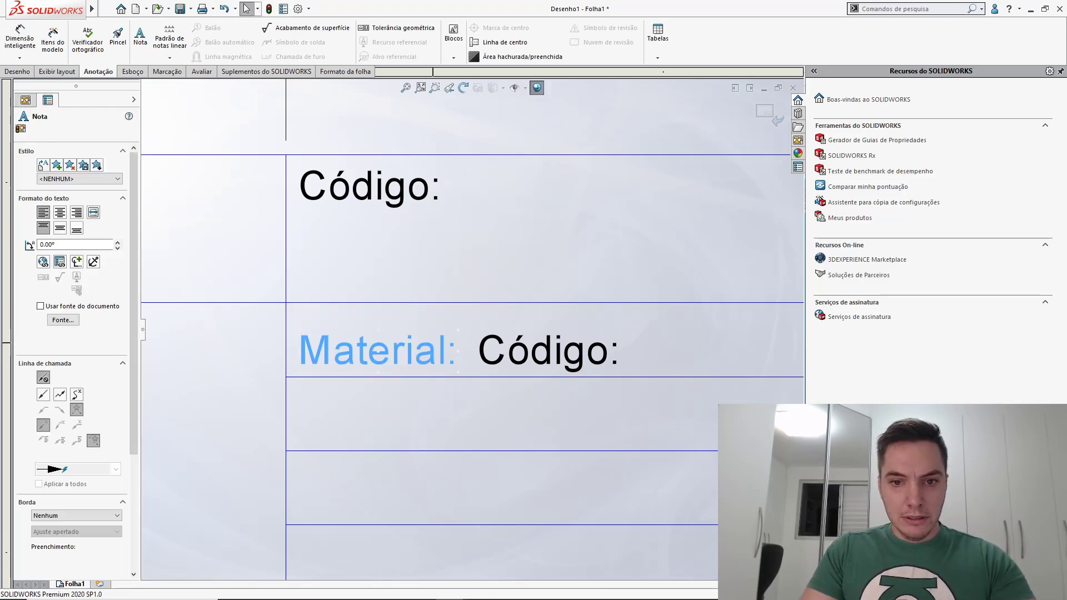
Copy the "Material:" and "Código:" notes from the first narrow row to the second, using the rows' upper-left corners as reference points
right_click(559, 345)
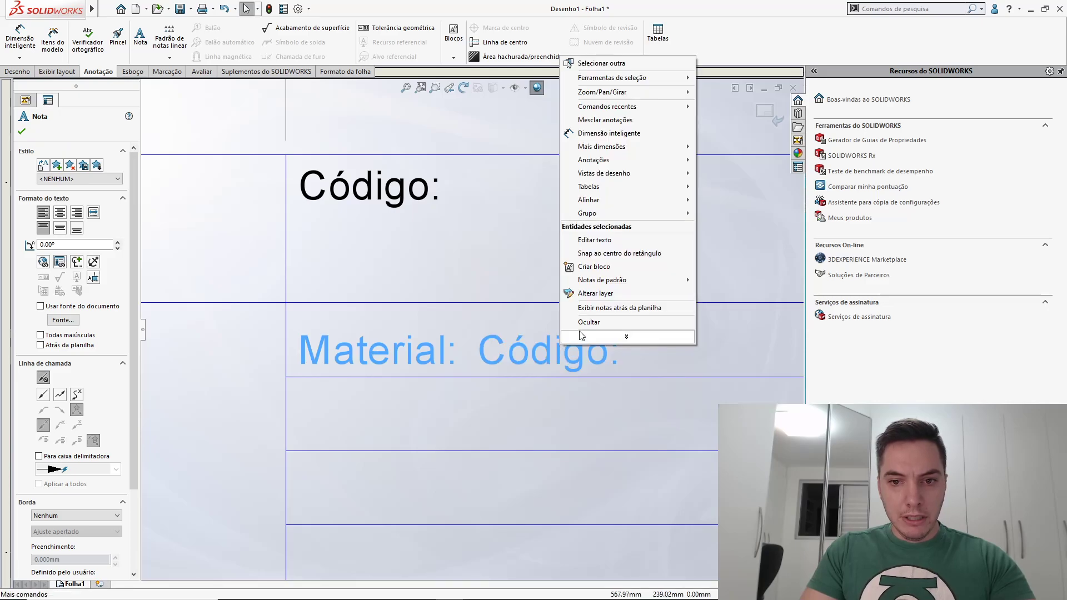
left_click(626, 336)
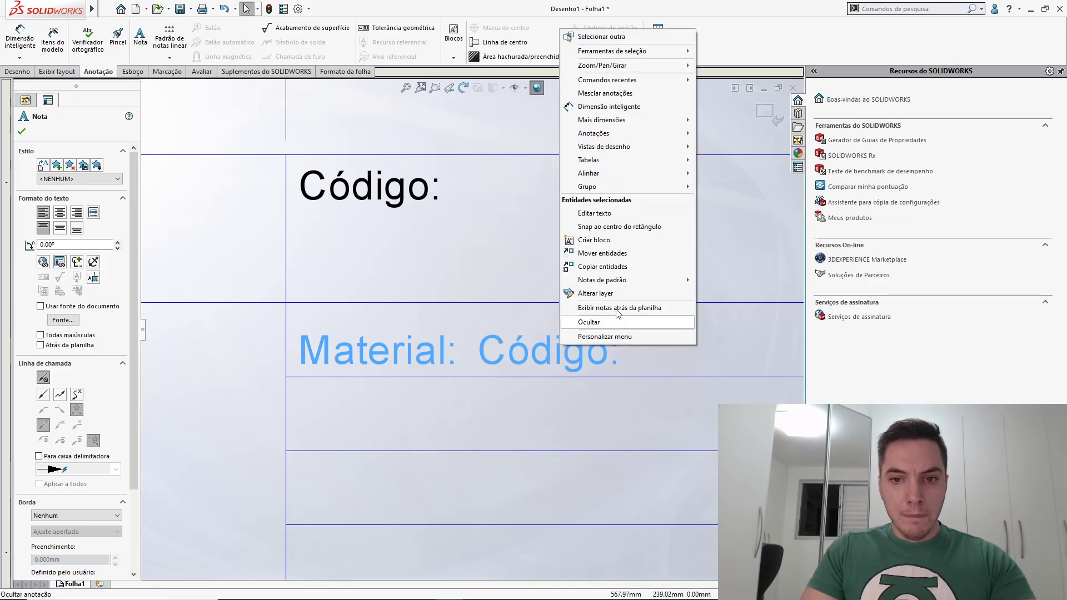
left_click(614, 267)
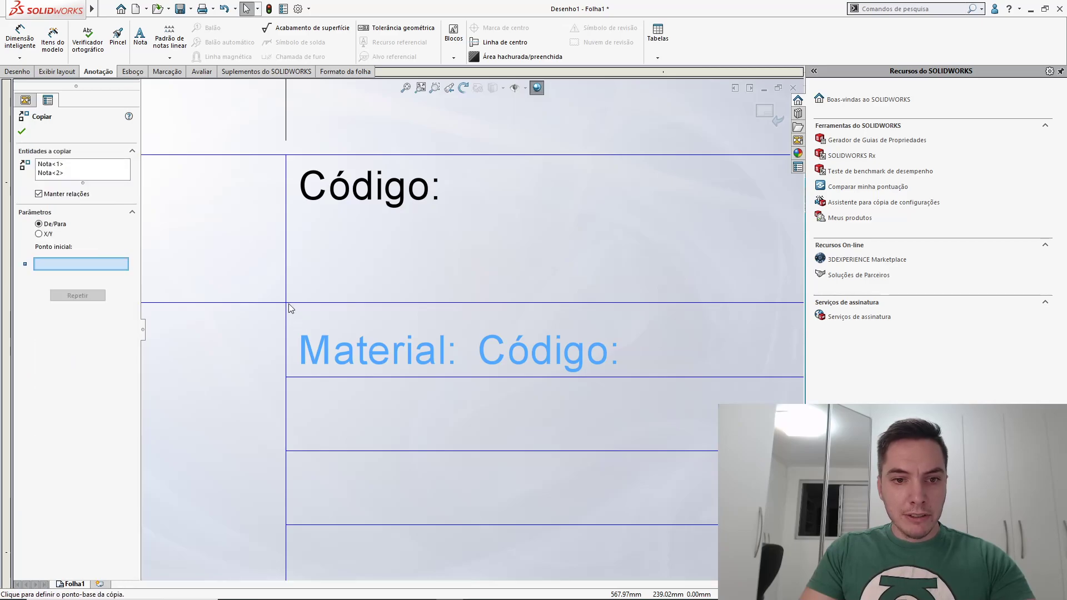
left_click(286, 303)
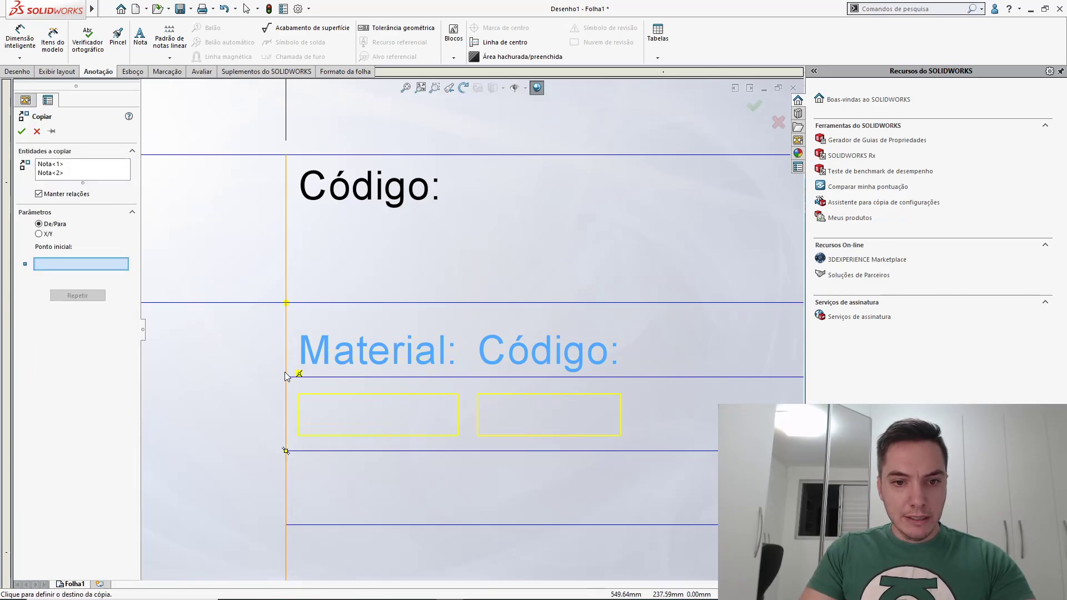
left_click(287, 376)
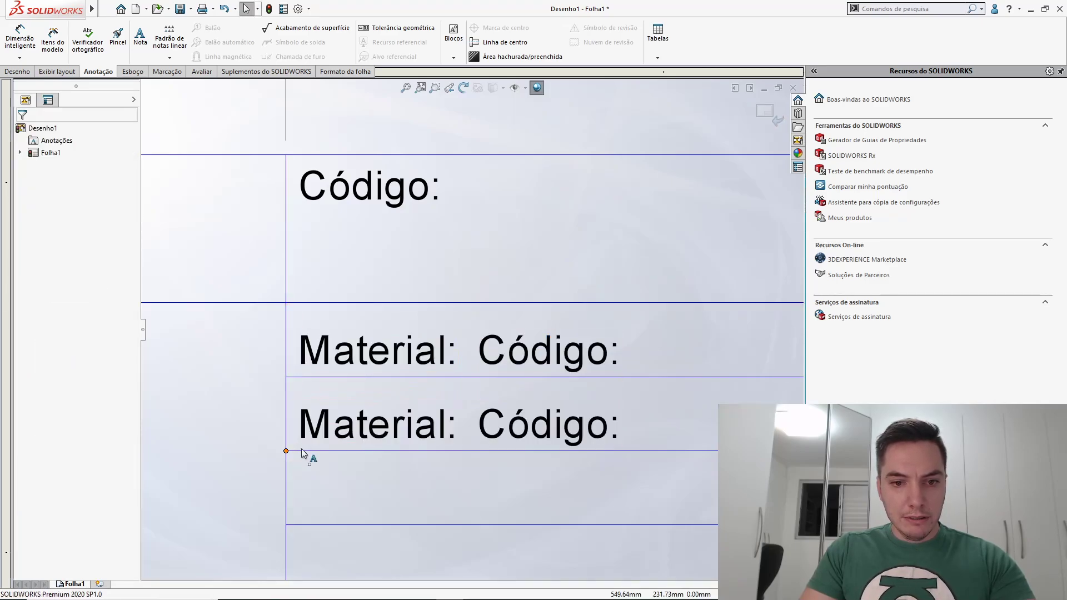
Copy the second row's "Material:" and "Código:" notes into the four remaining narrow rows, keeping the Copy command active and using the upper-left corners
left_click(367, 423)
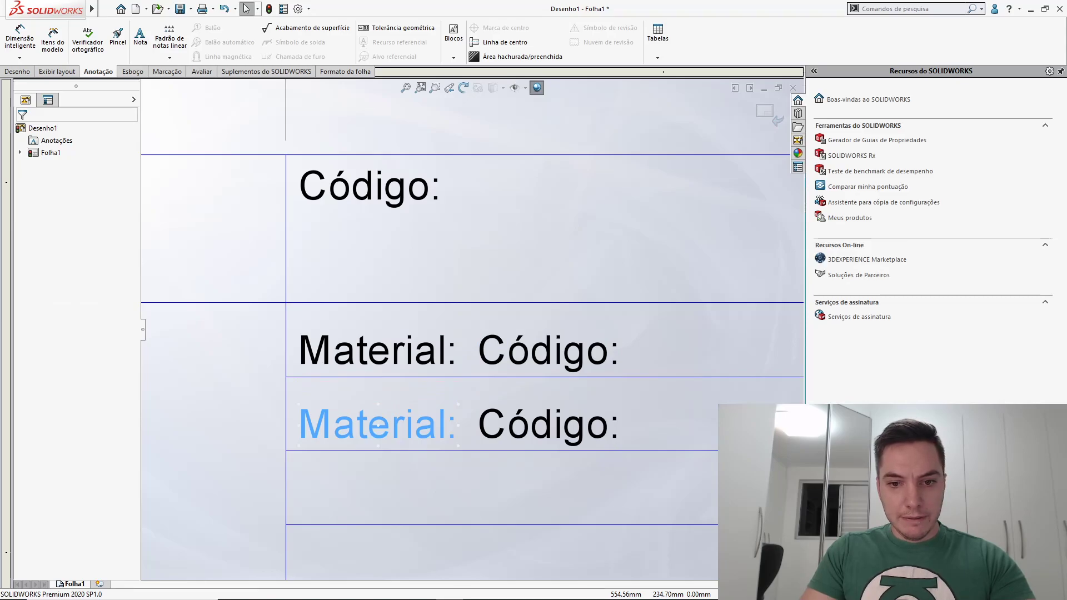
left_click(541, 411, "ctrl")
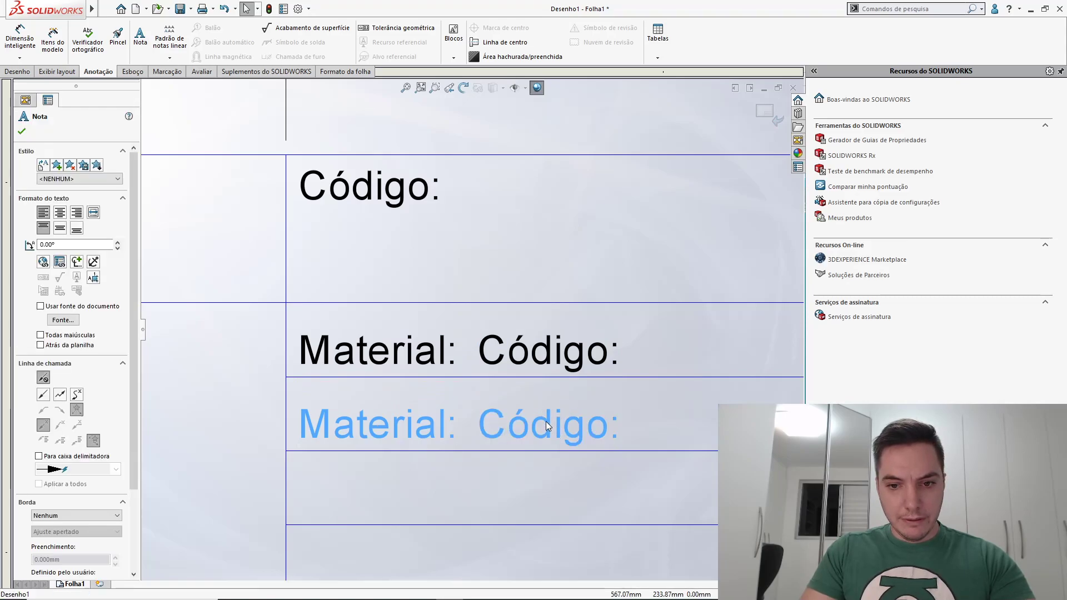
right_click(547, 426)
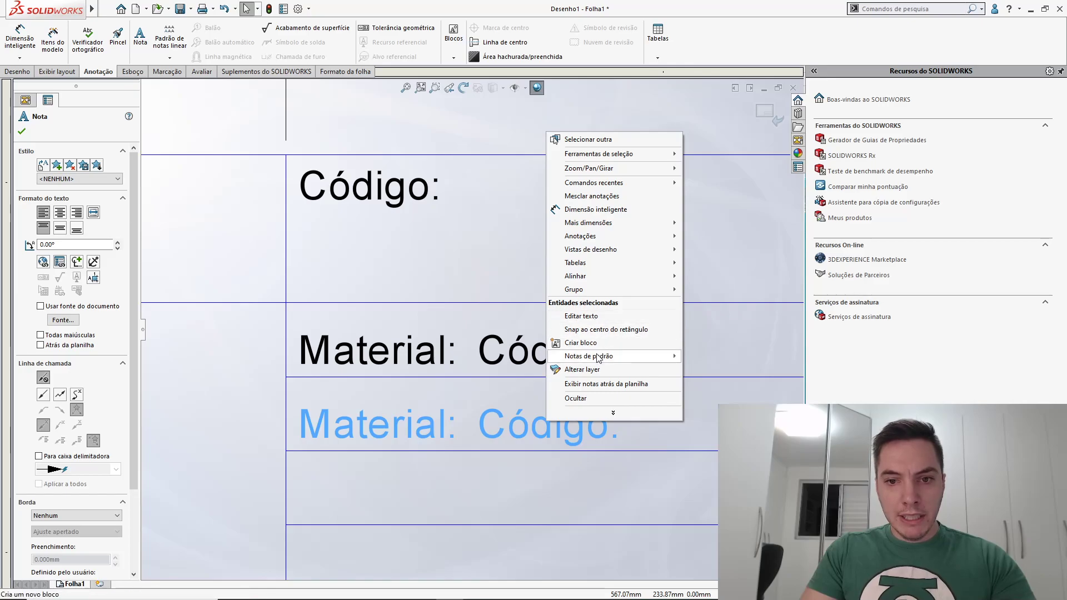
left_click(617, 412)
left_click(616, 344)
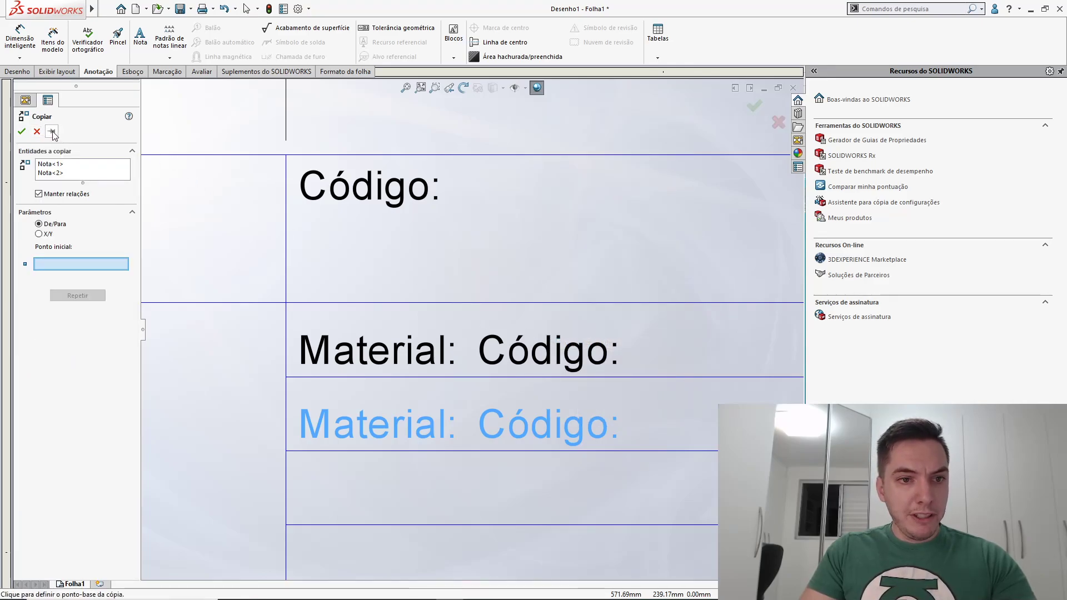
left_click(52, 131)
scroll(436, 442, "up", 2)
scroll(419, 424, "down", 2)
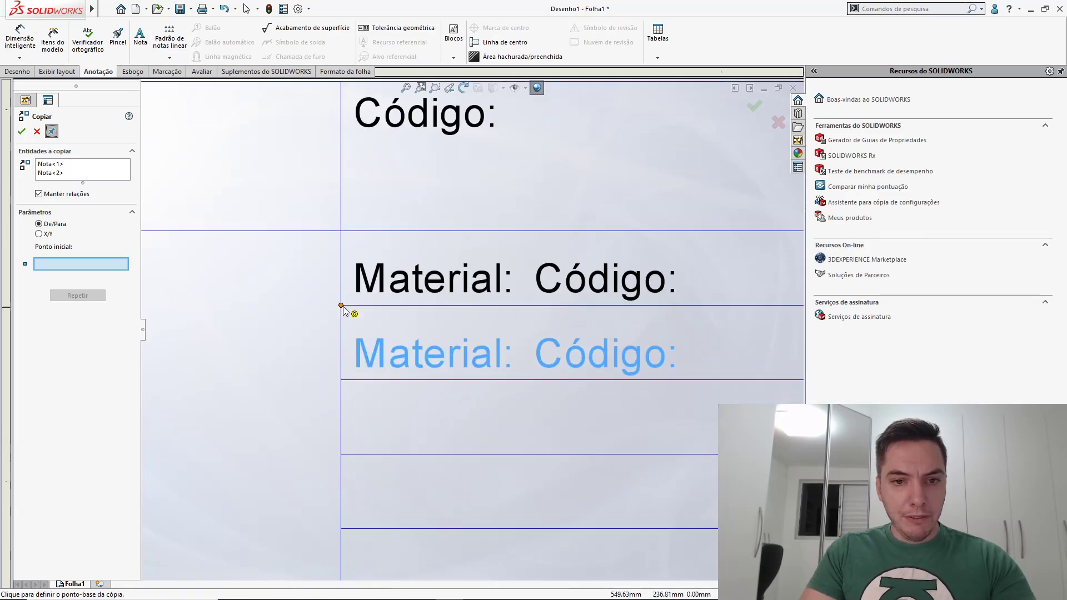
left_click(341, 305)
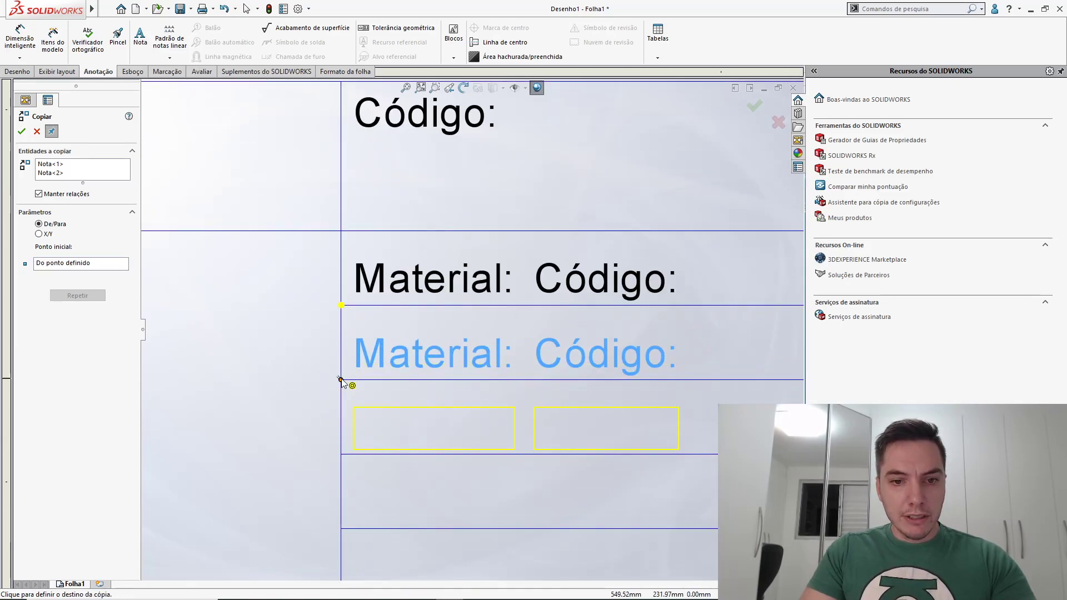
left_click(340, 379)
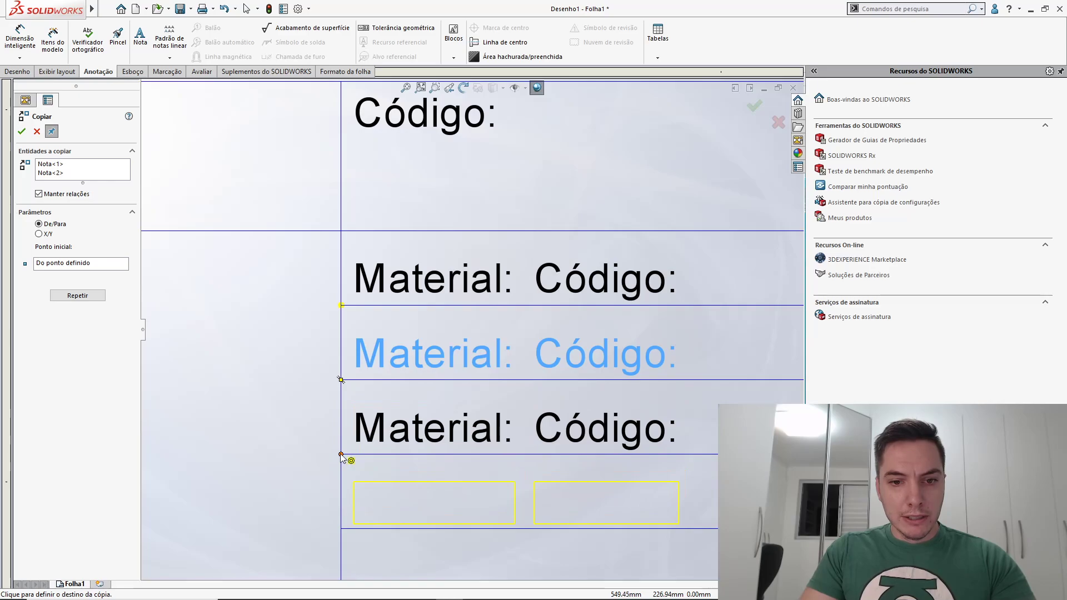
left_click(340, 454)
scroll(388, 442, "up", 3)
scroll(431, 402, "down", 2)
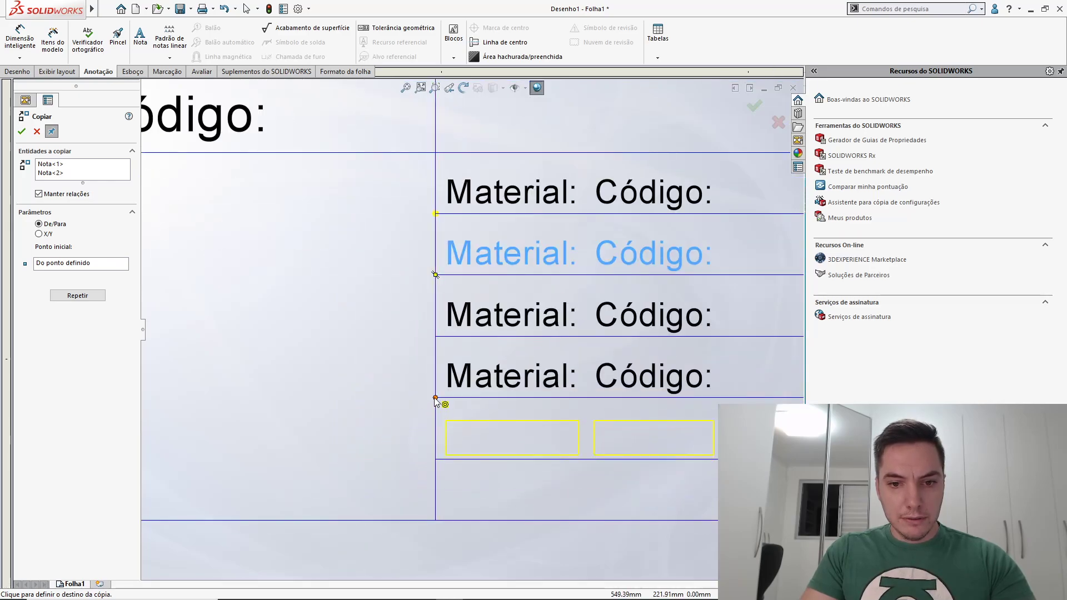
left_click(436, 398)
left_click(436, 460)
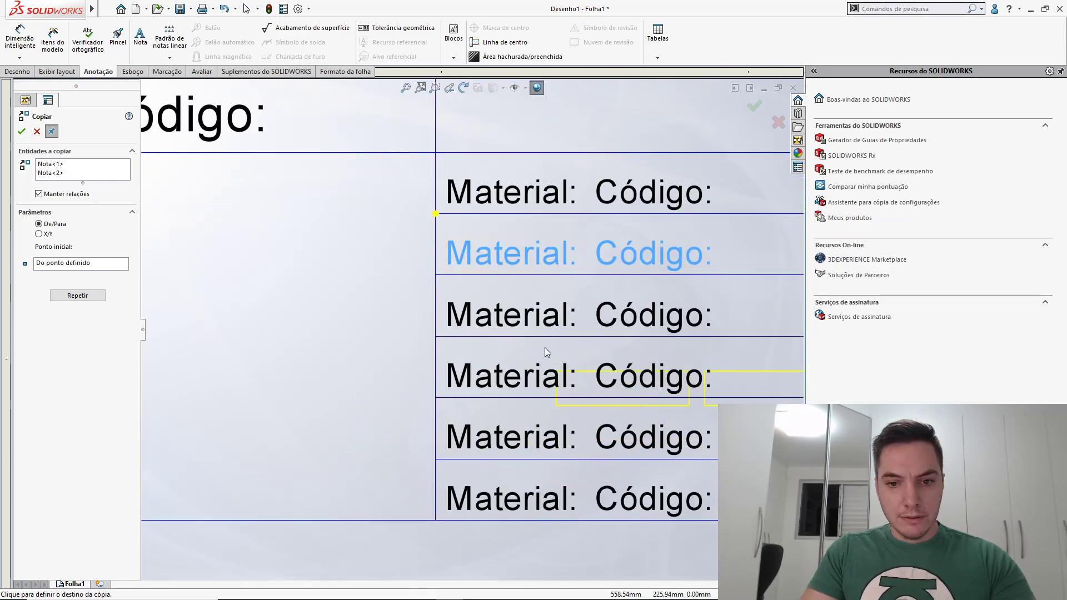
Place copies of the "Material:" and "Código:" notes in the top seven rows of the right-hand 40 mm column, using each cell's upper-left corner
scroll(528, 341, "up", 4)
scroll(648, 284, "down", 3)
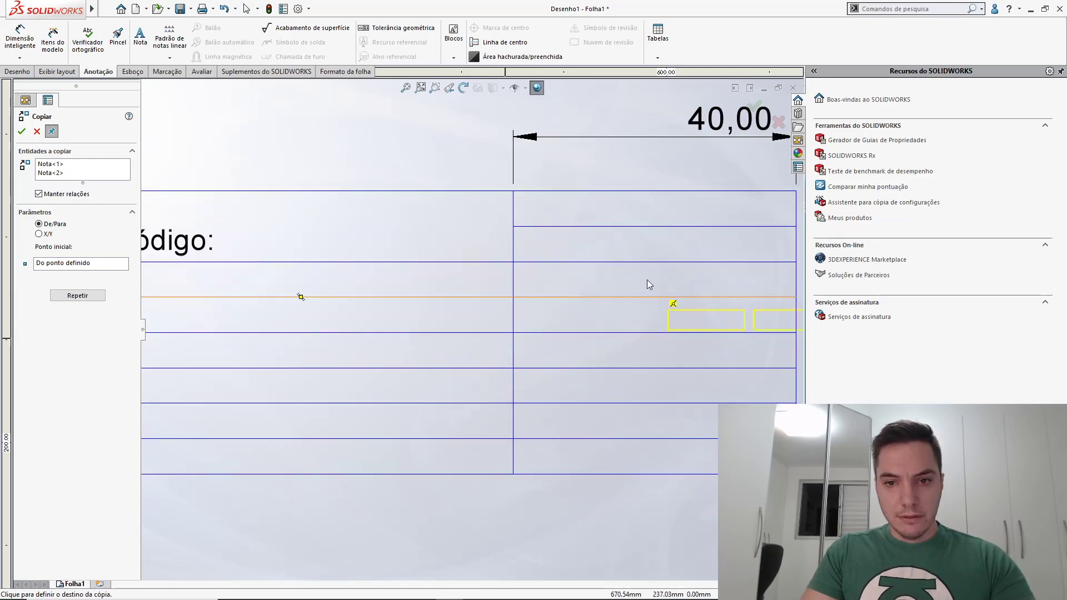
left_click(513, 192)
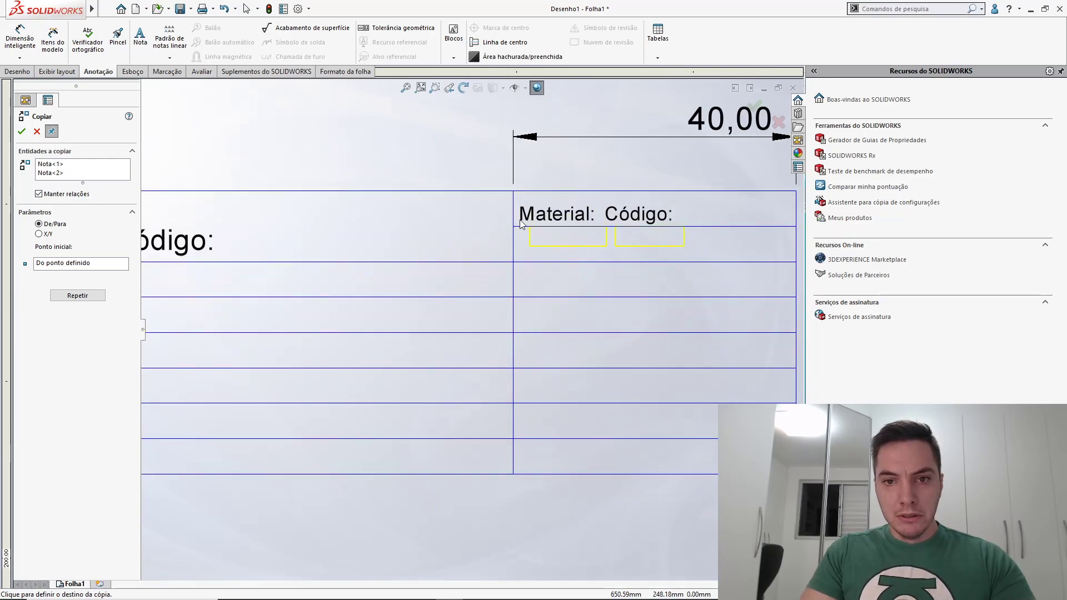
left_click(514, 227)
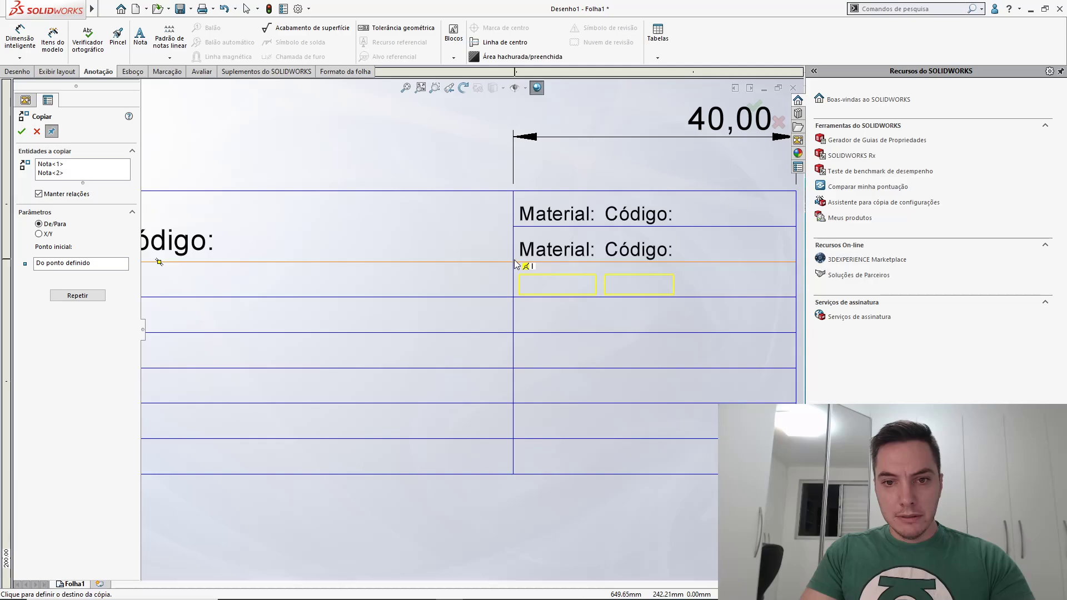
left_click(514, 262)
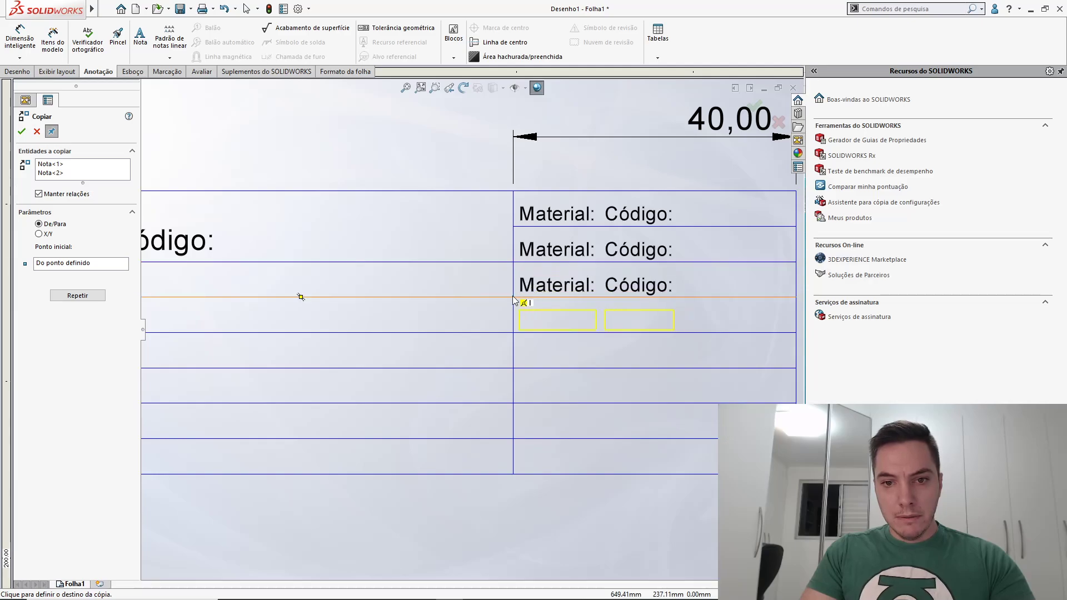
left_click(514, 297)
left_click(514, 332)
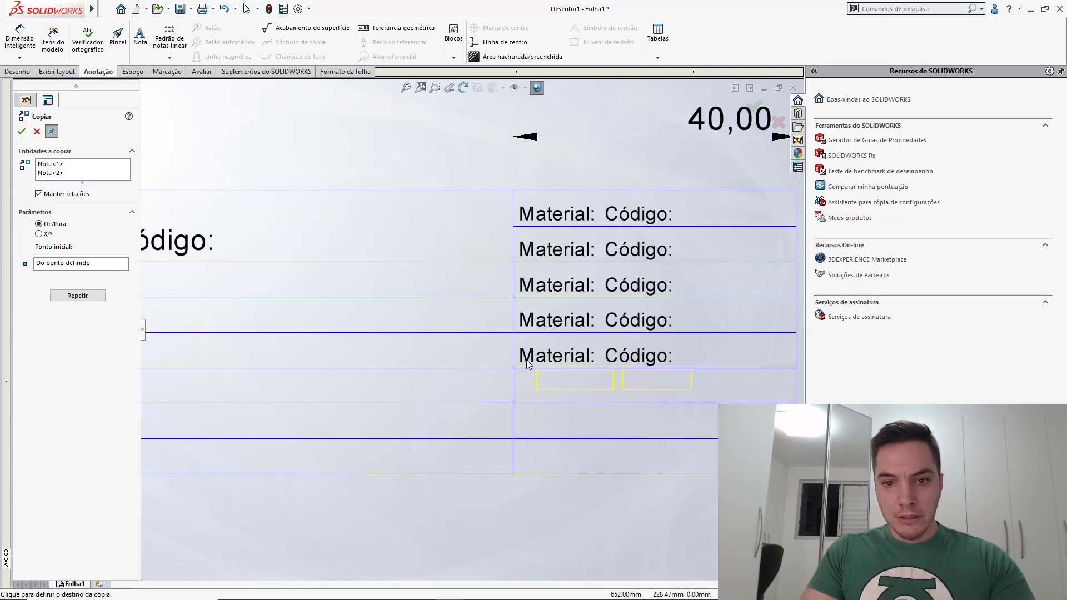
left_click(514, 368)
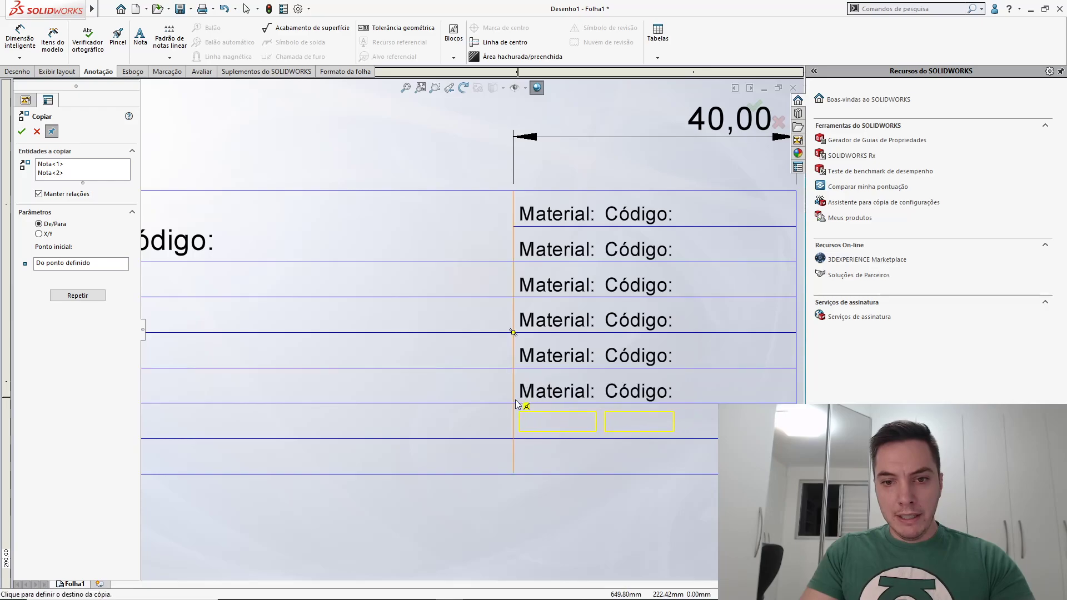
left_click(514, 404)
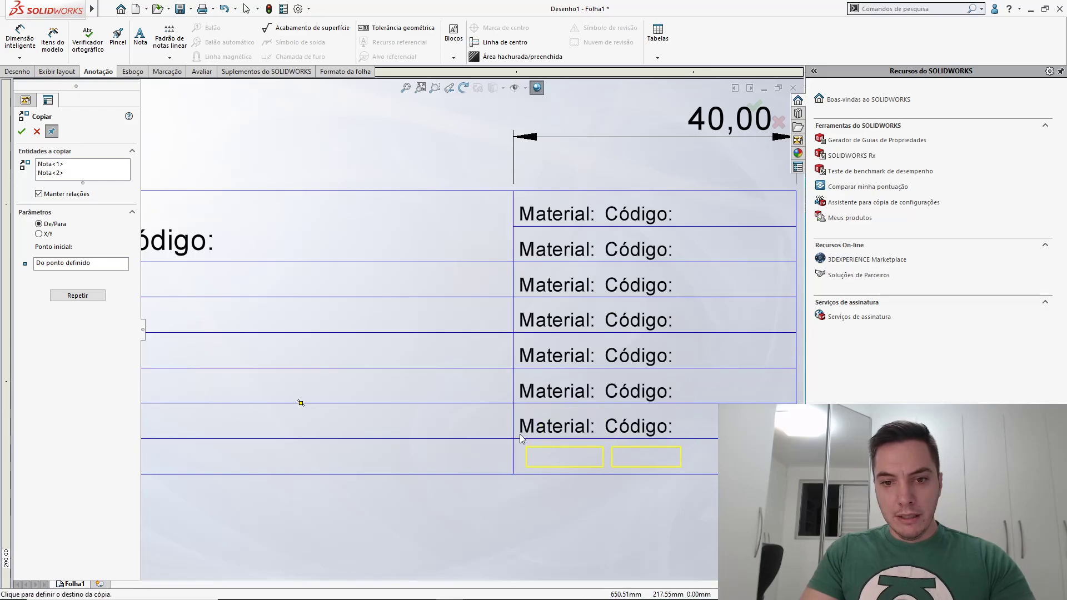
Place the last copy of the "Material:" and "Código:" notes in the bottom row of the title block's right column
left_click(521, 442)
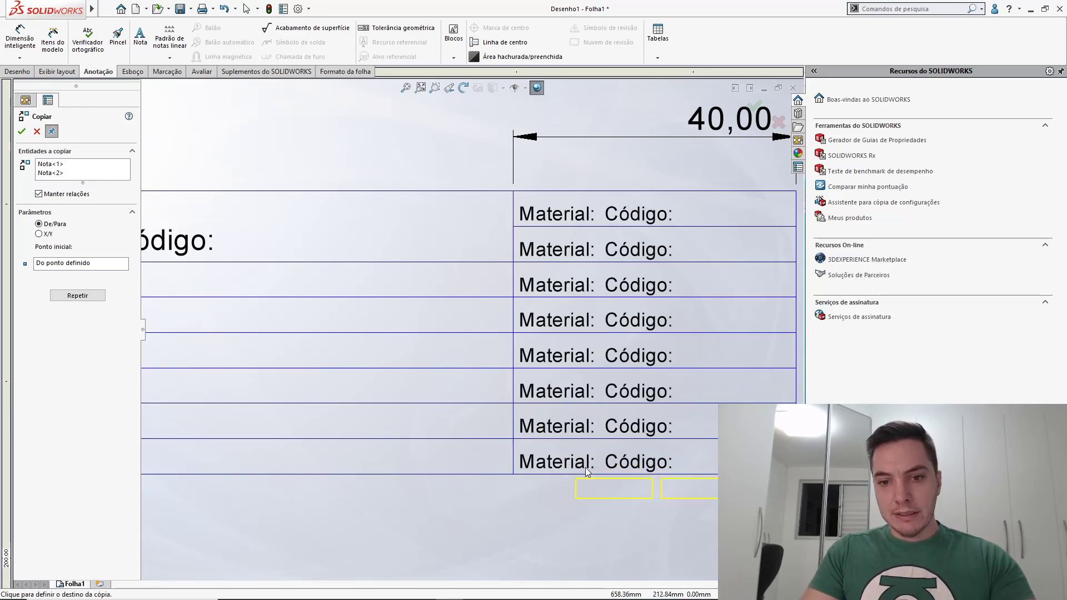
key("Escape")
scroll(646, 345, "up", 3)
scroll(589, 352, "down", 5)
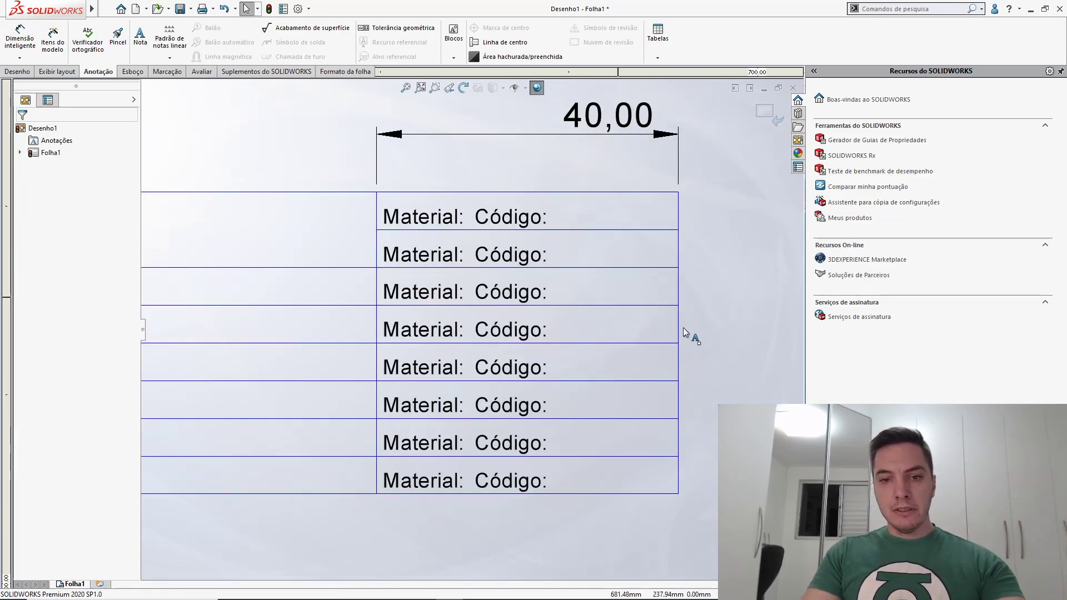
scroll(528, 409, "up", 4)
scroll(378, 337, "down", 5)
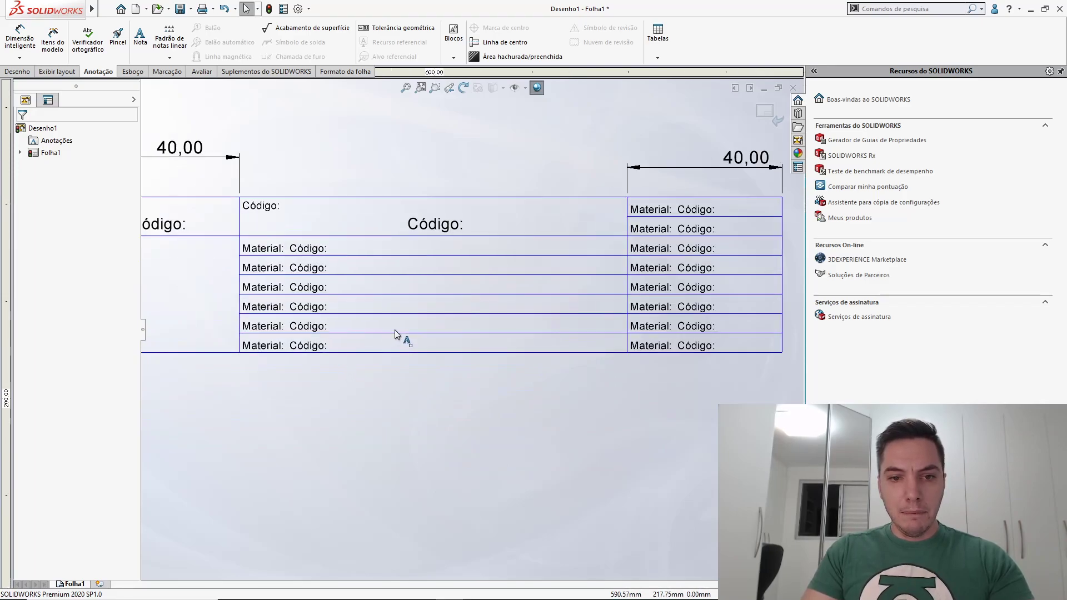
scroll(468, 338, "up", 4)
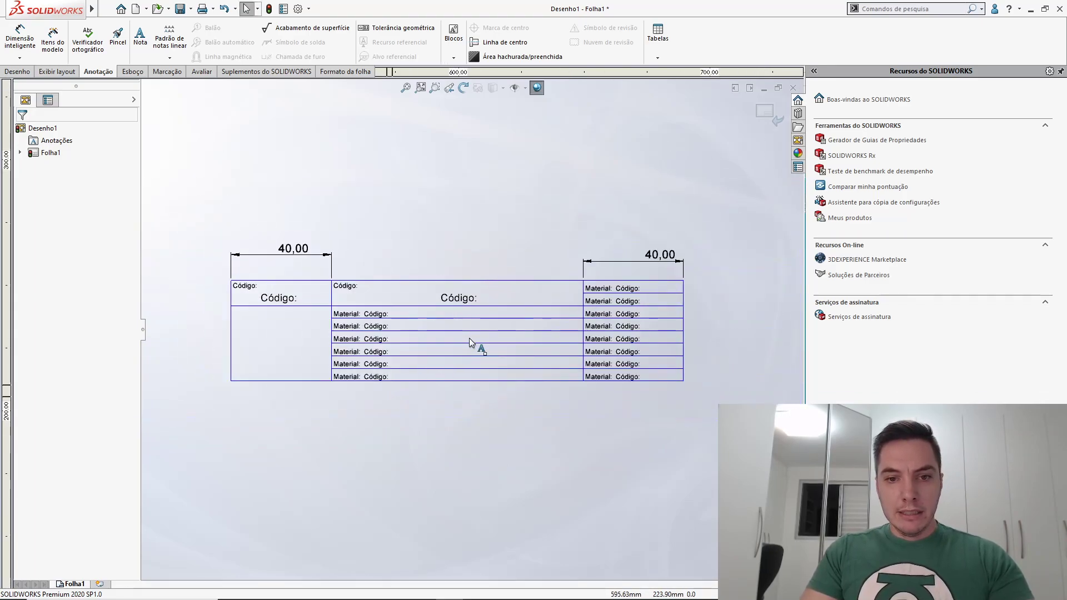
scroll(472, 328, "down", 4)
scroll(472, 328, "up", 4)
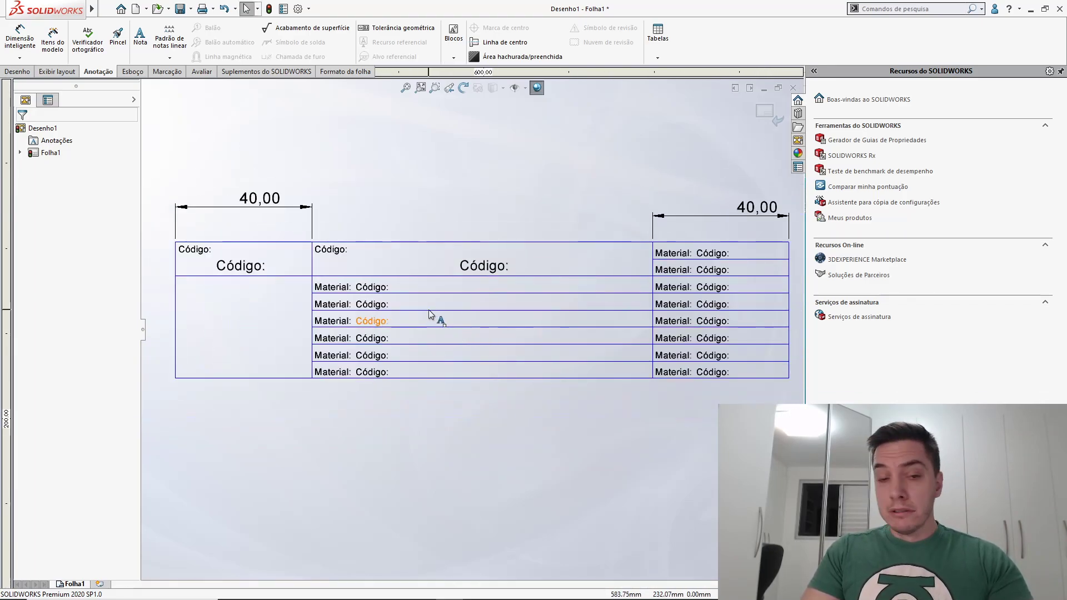
scroll(416, 309, "up", 1)
Change the label in the second "Material:" row of the middle column to "Dimensões:" and shift its "Código:" note right to clear it
scroll(413, 333, "down", 5)
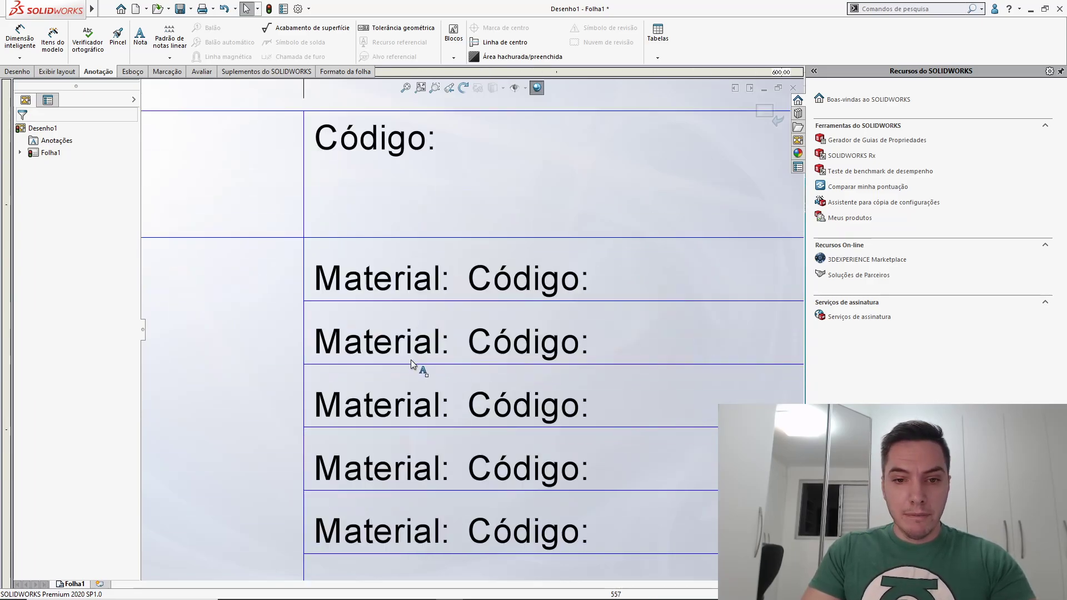
left_click(380, 335)
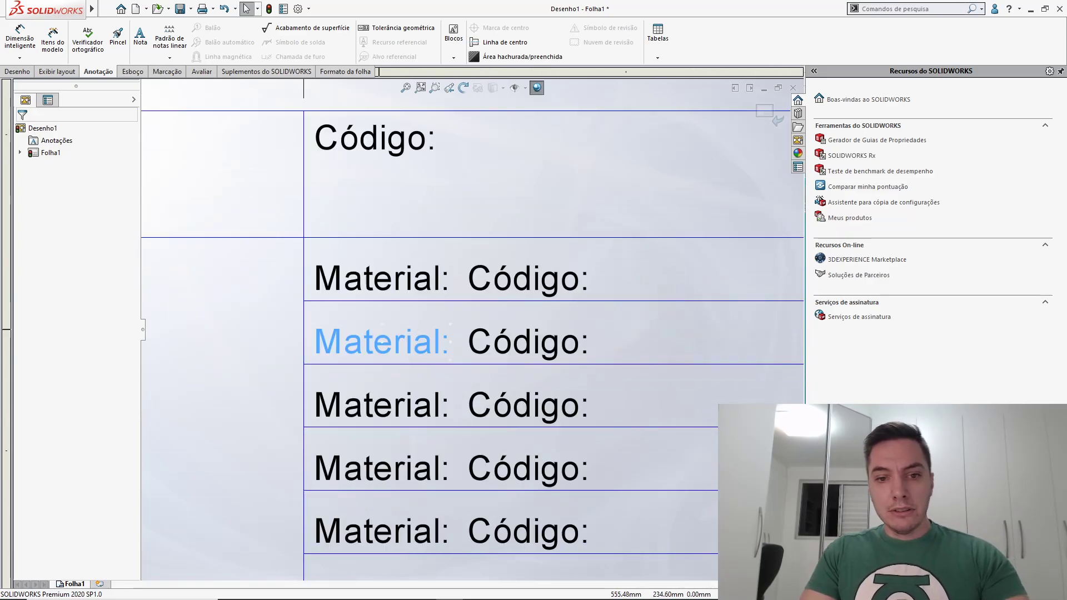
double_click(385, 340)
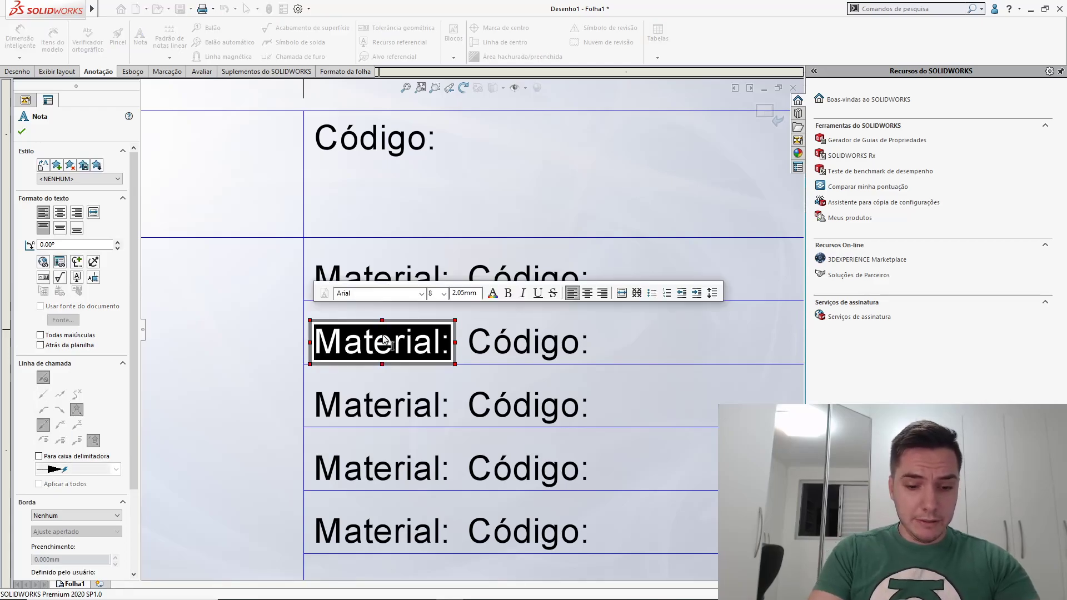
type("Dimensões:")
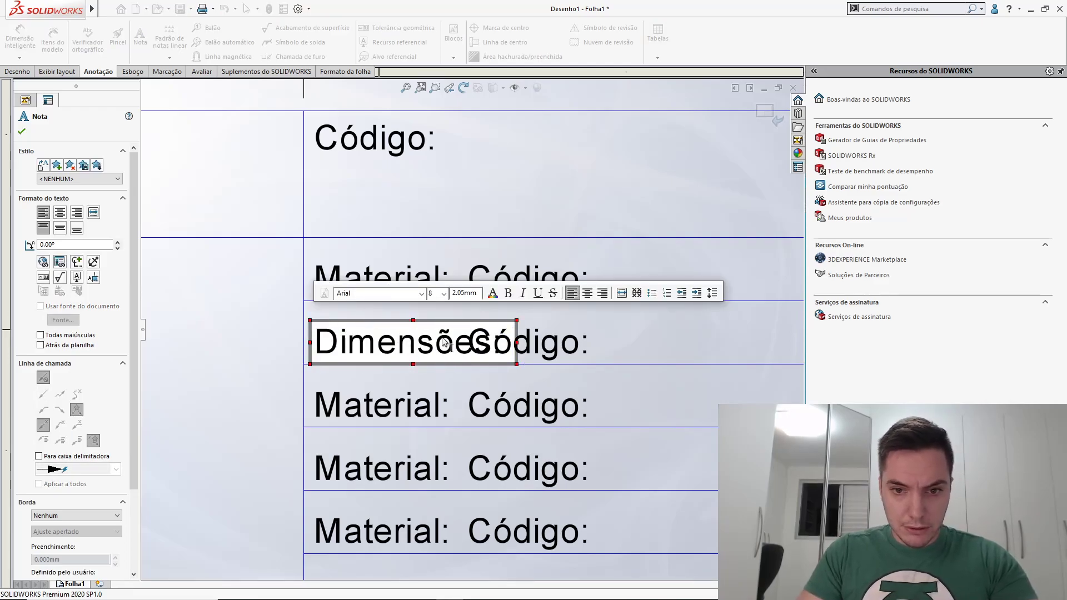
key("Escape")
left_click_drag(562, 347, 605, 348)
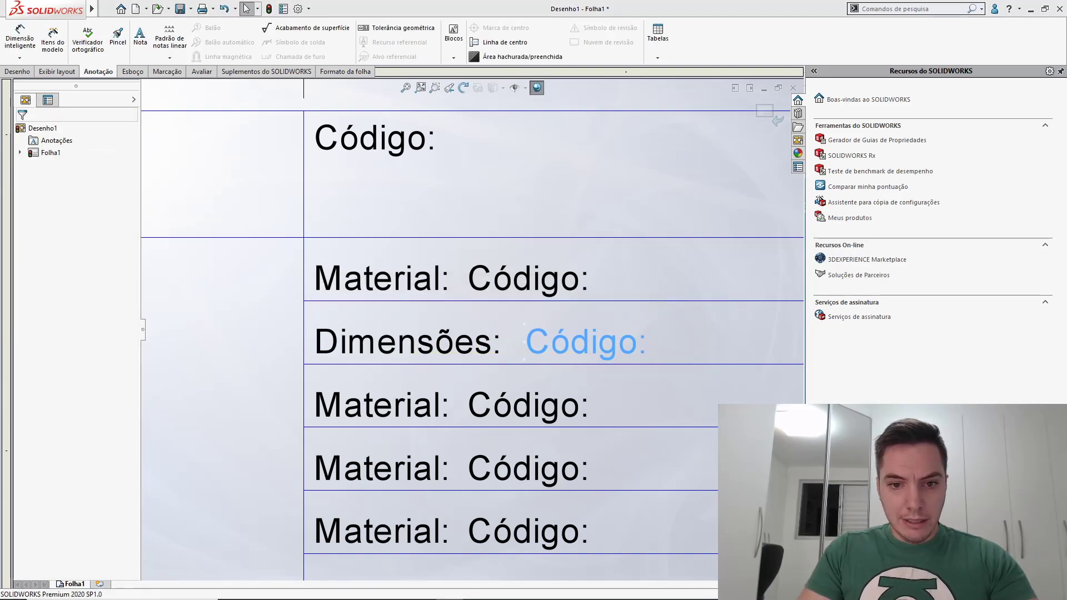
key("Escape")
Change the label below "Dimensões:" to "Desenhista:" and move that row's "Código:" note to the right of it
scroll(412, 389, "up", 3)
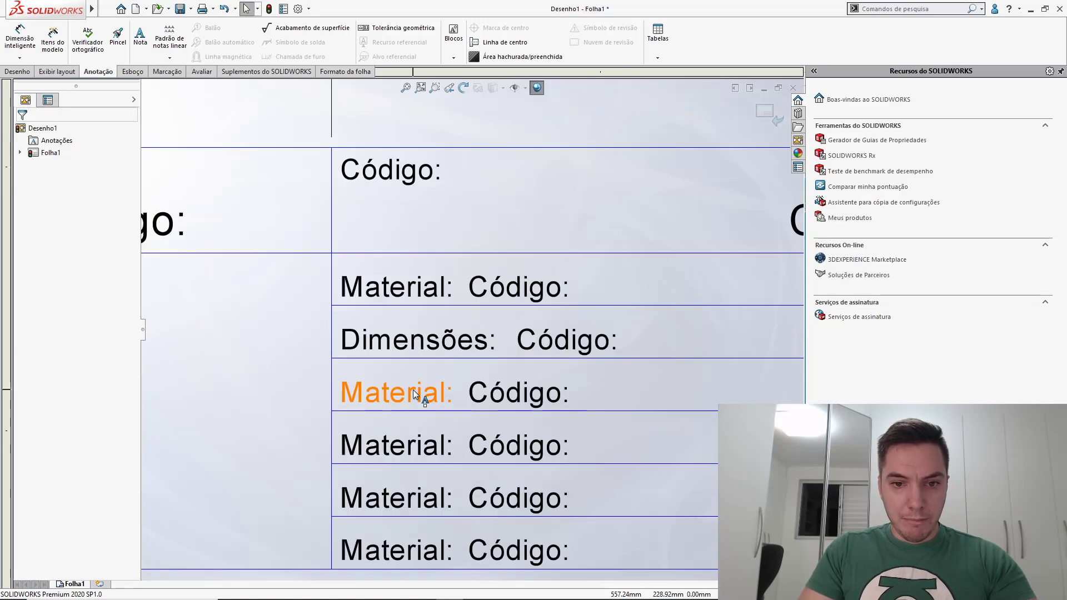
scroll(412, 389, "down", 4)
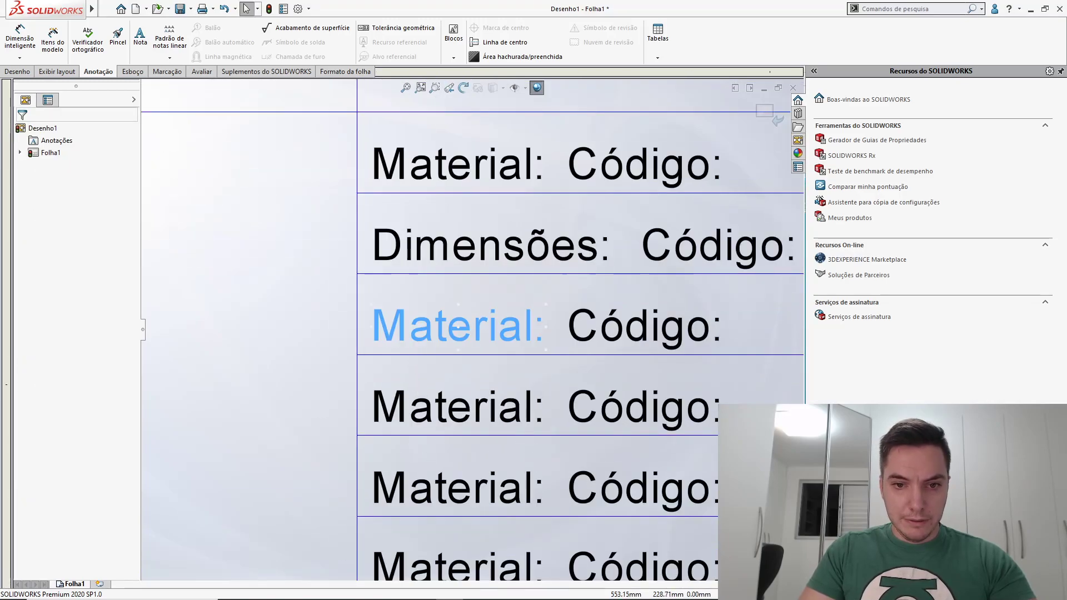
left_click(419, 331)
double_click(419, 330)
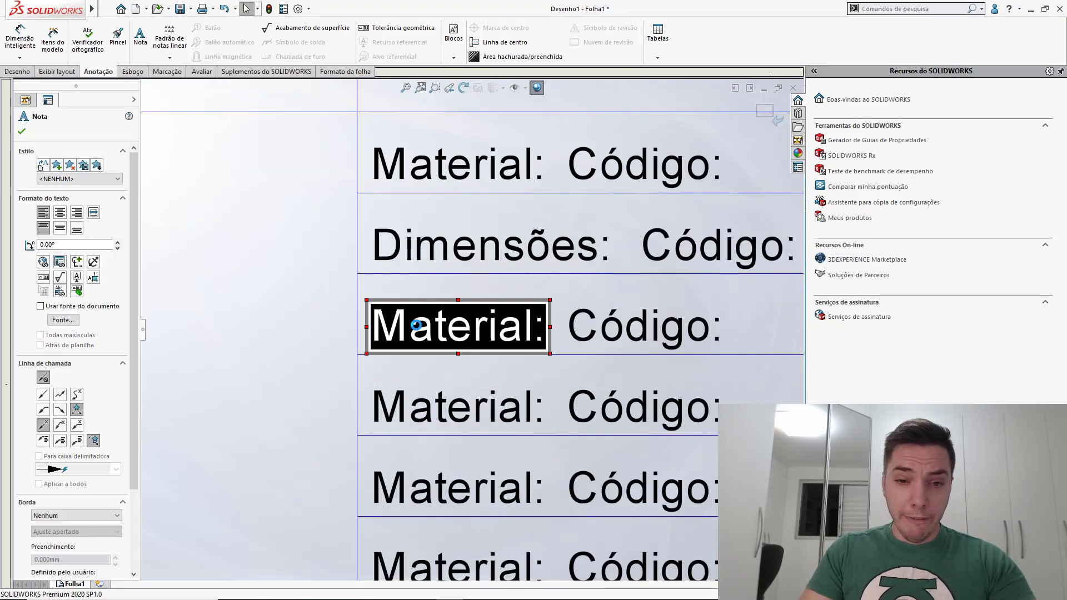
type("Des")
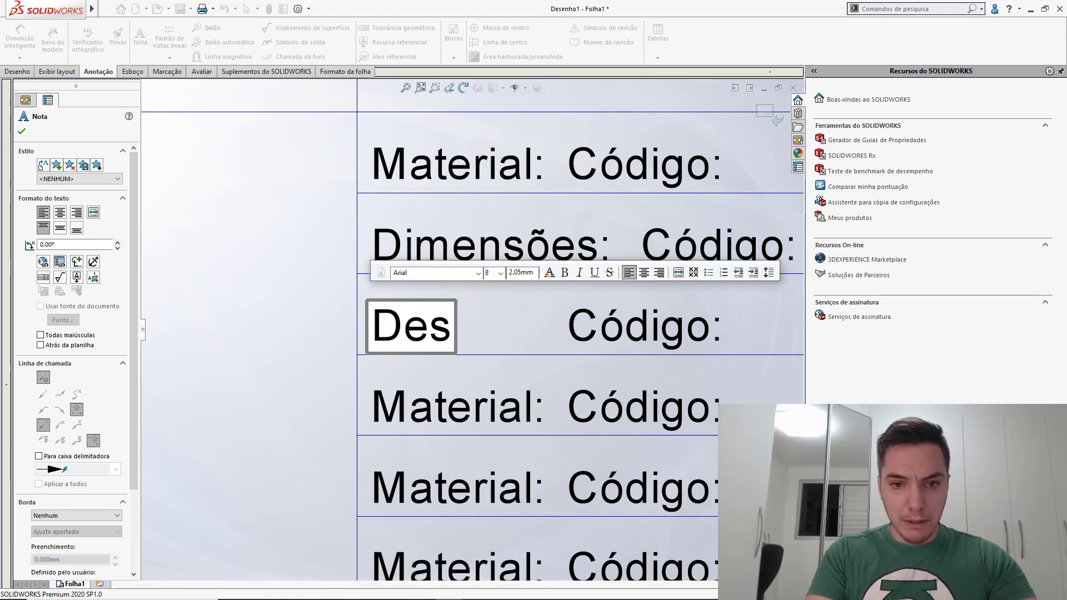
type("enhista:")
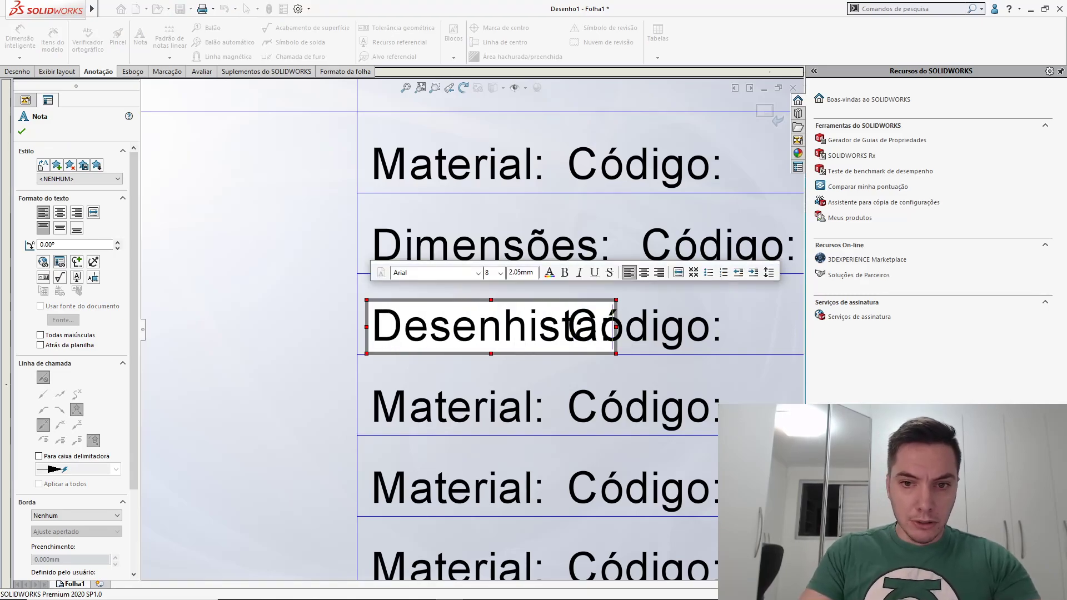
left_click(427, 362)
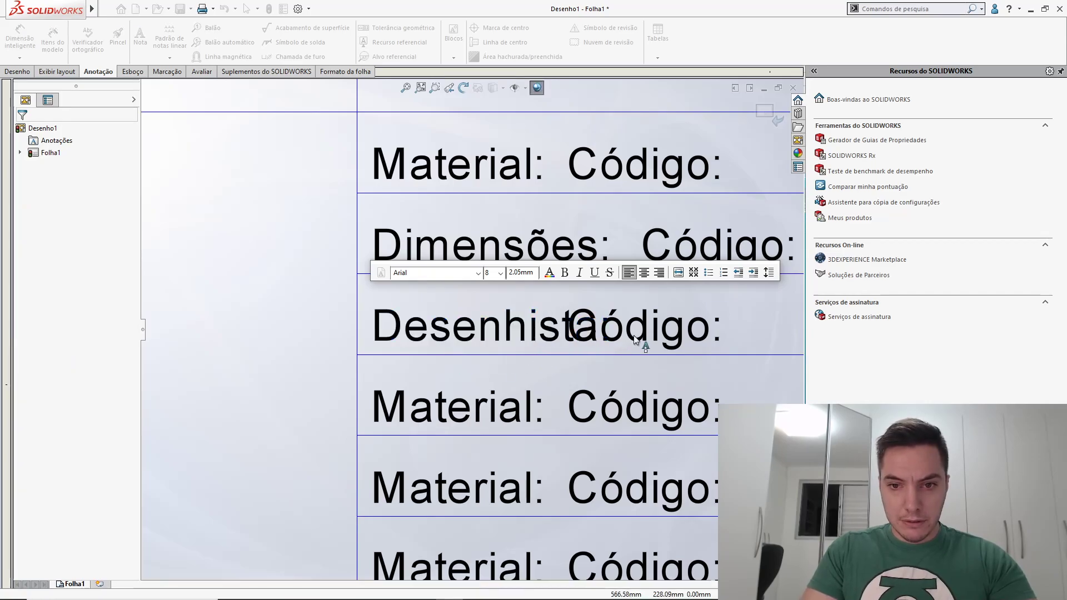
scroll(609, 340, "up", 3)
middle_click_drag(608, 340, 430, 350)
mouse_move(391, 343)
left_mouse_down()
mouse_move(434, 343)
mouse_move(420, 343)
left_mouse_up()
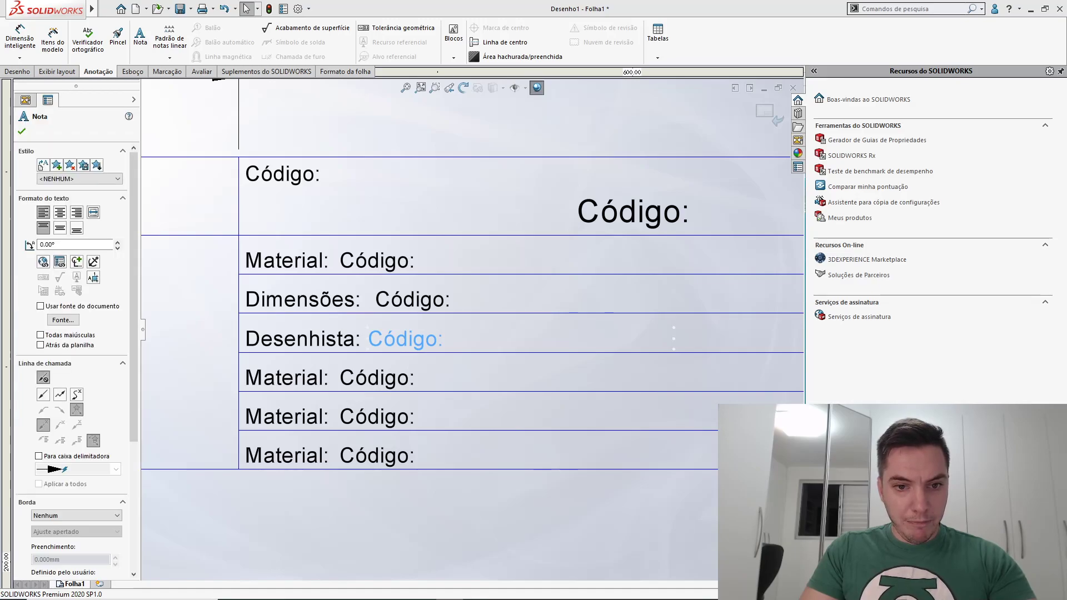
Change the label below "Desenhista:" to "Aprovador:" and move that row's "Código:" note to the right of it
left_click(289, 382)
double_click(289, 381)
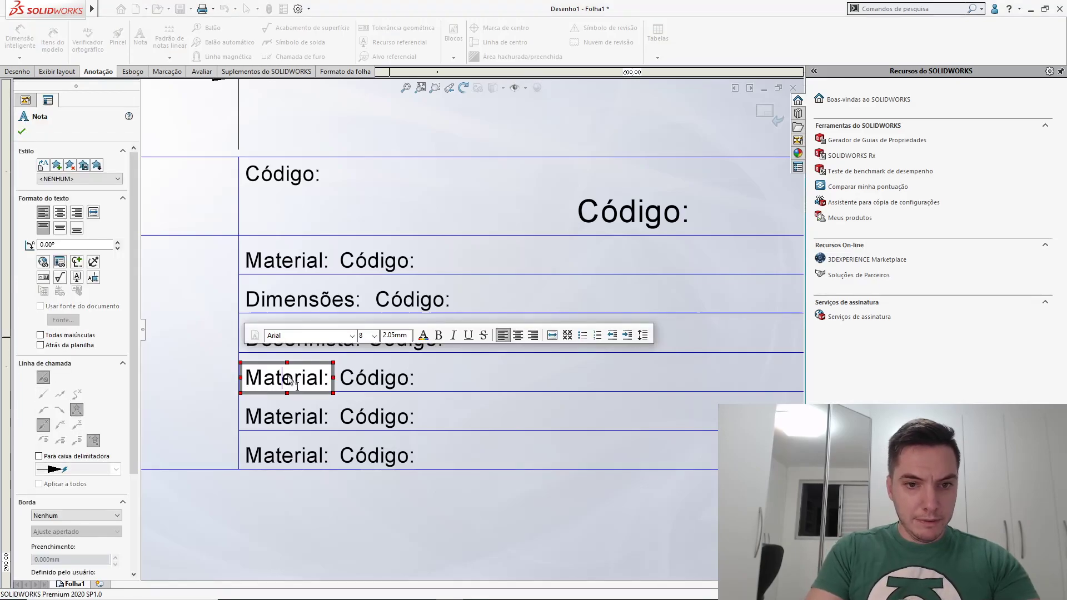
double_click(289, 381)
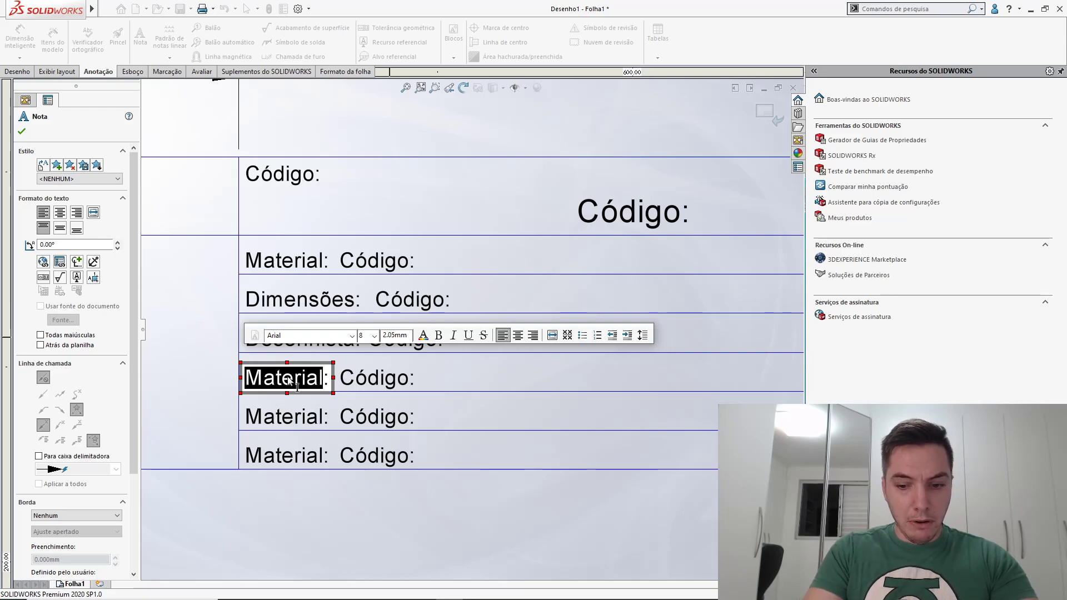
type("Aprovado:")
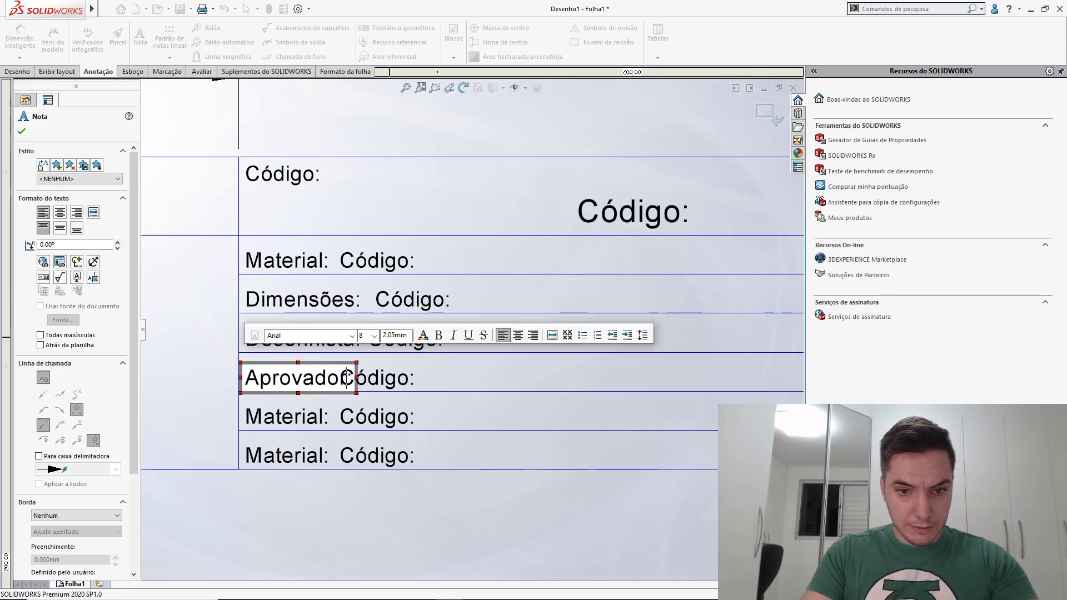
key("Escape")
left_click_drag(386, 379, 411, 383)
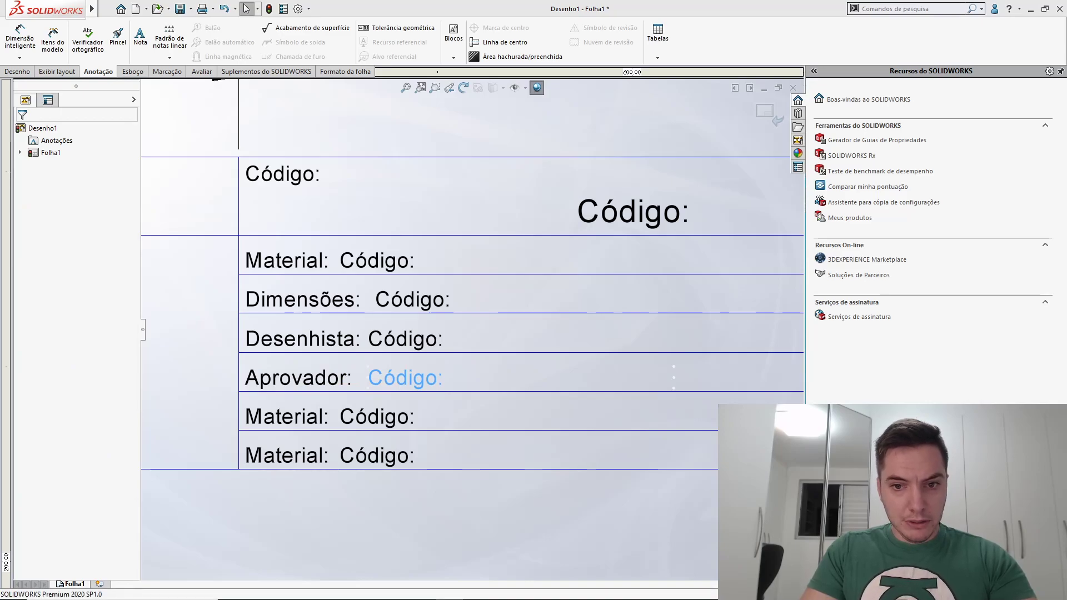
left_click(333, 473)
Change the "Material:" label below "Aprovador:" in the middle column to "Revisor:"
scroll(341, 403, "up", 3)
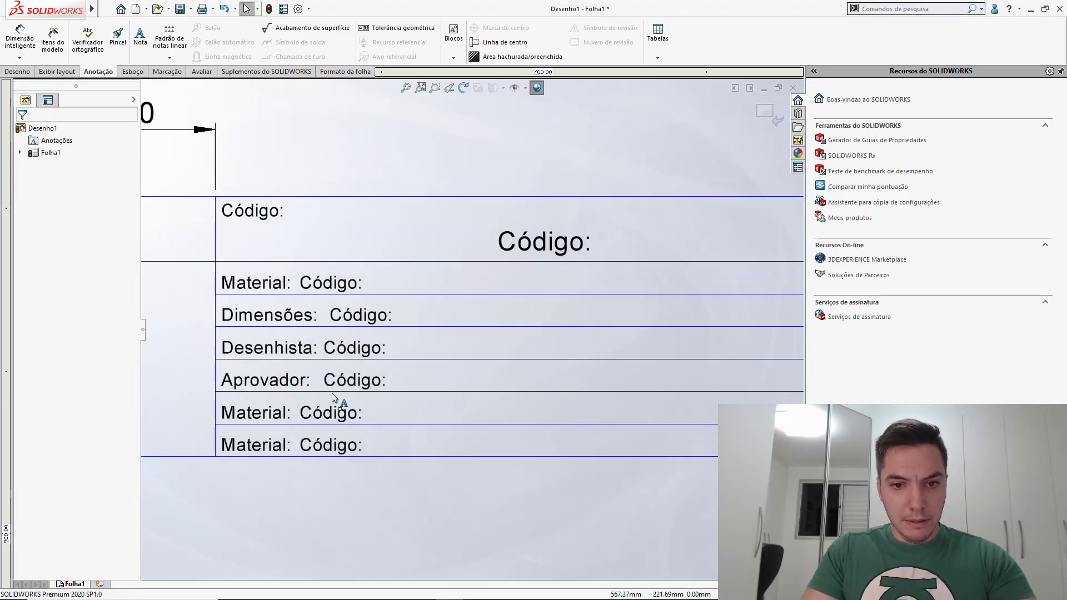
scroll(297, 416, "down", 3)
left_click(297, 416)
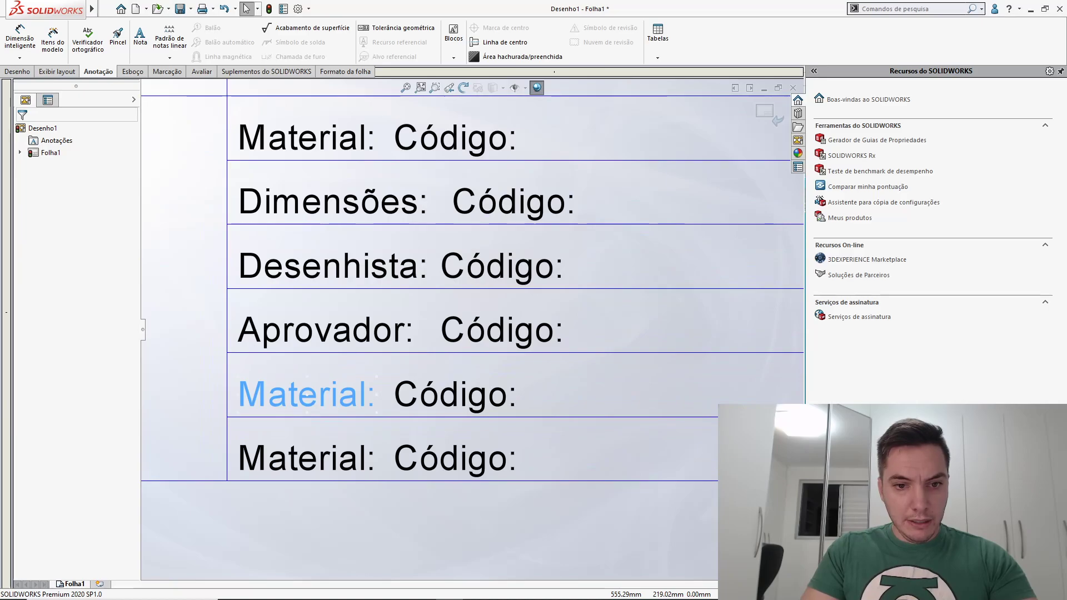
double_click(300, 395)
type("Revisor:")
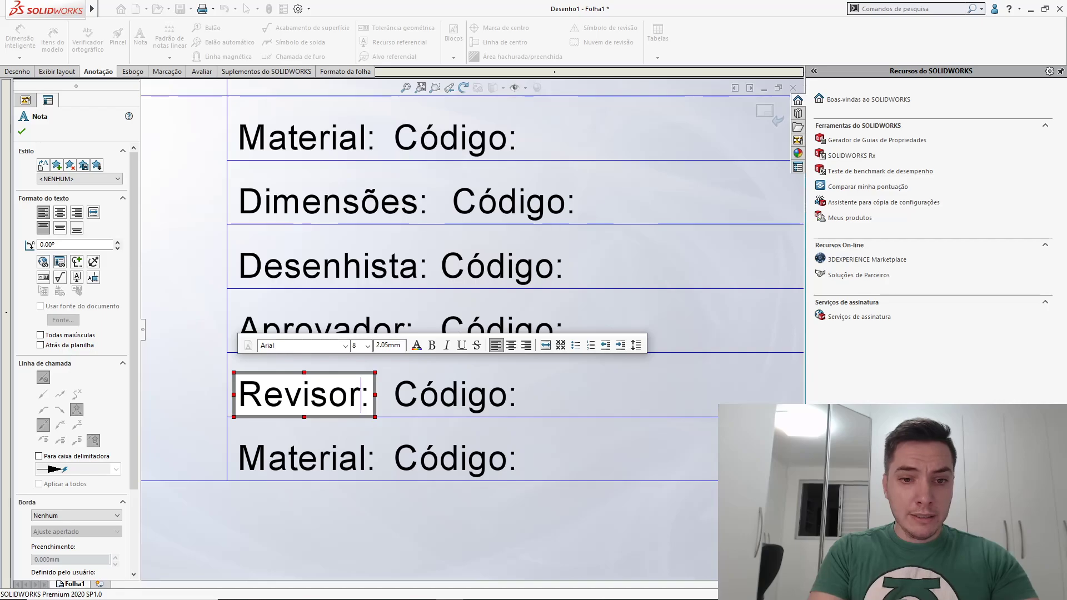
key("Escape")
key("Escape")
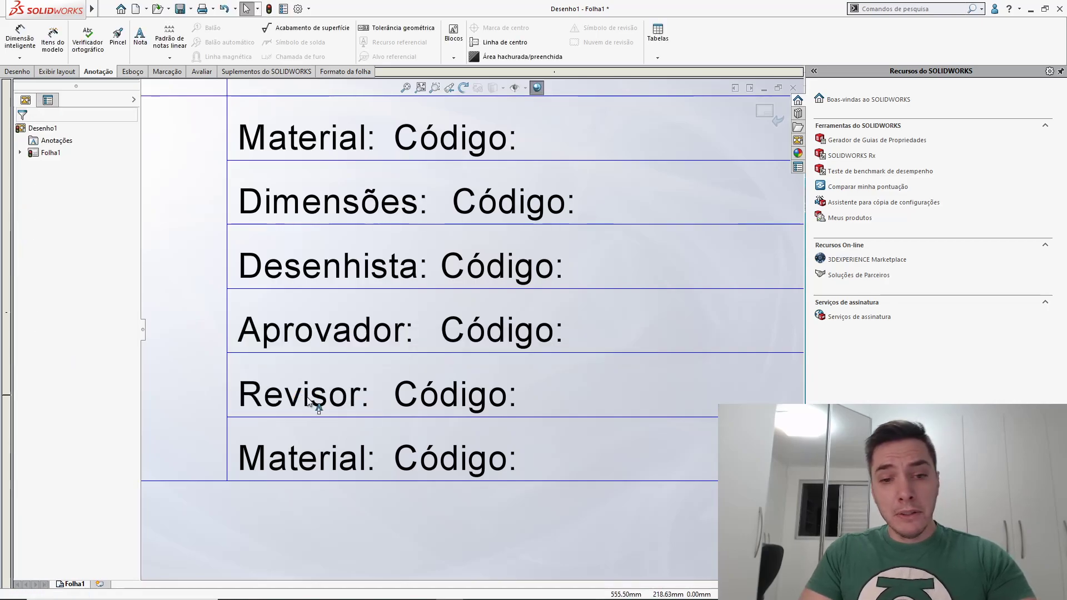
Move the "Código:" note in the "Revisor:" row closer to its label
scroll(377, 404, "up", 5)
scroll(439, 332, "down", 6)
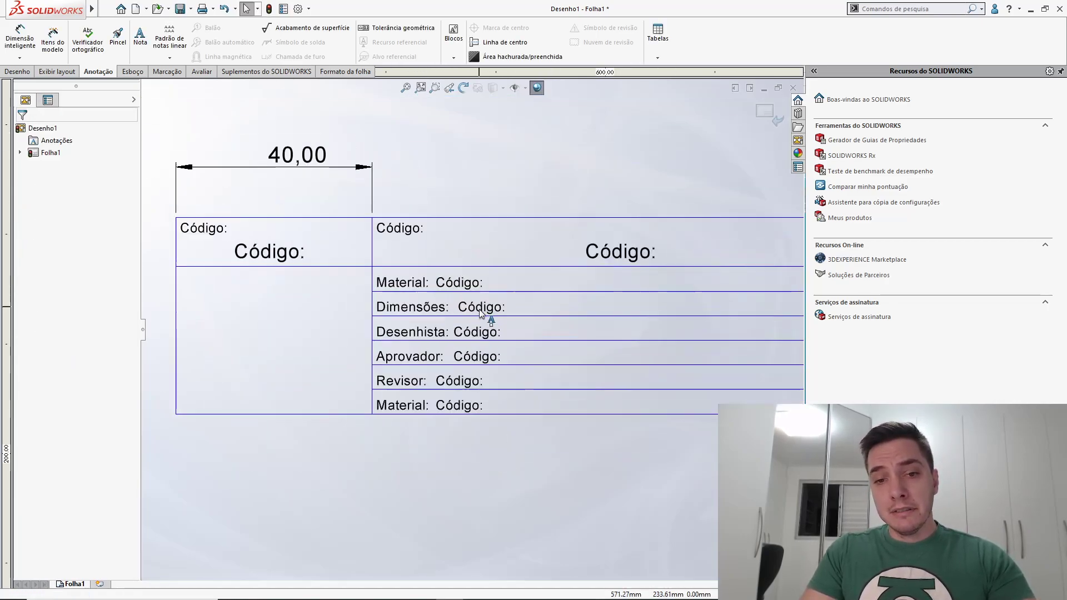
scroll(440, 393, "down", 2)
left_click(461, 374)
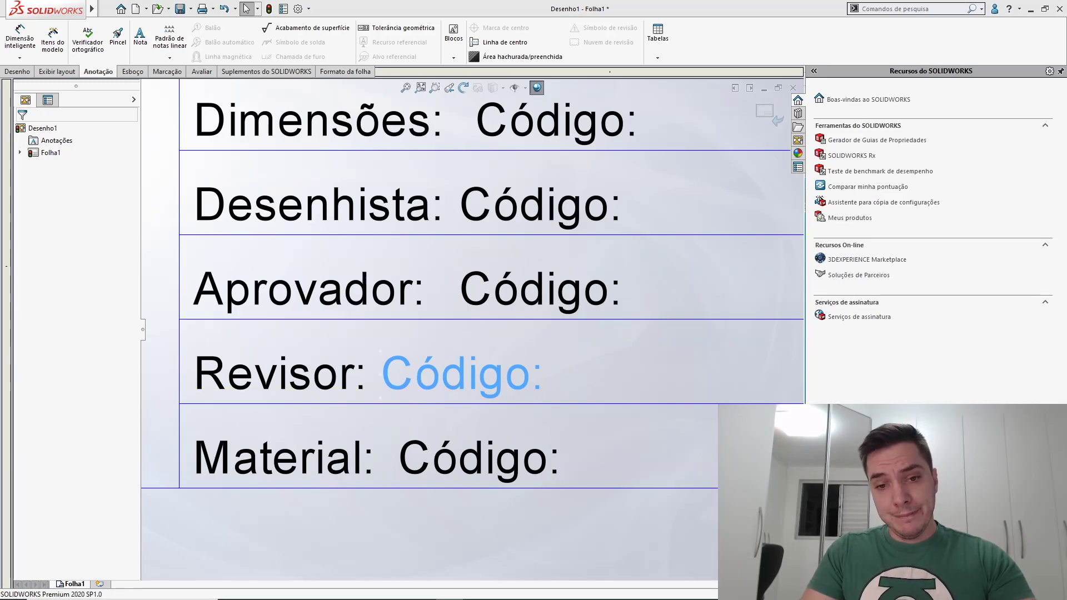
key("Escape")
Delete the "Código:" note from the last row of the middle column
scroll(462, 404, "up", 5)
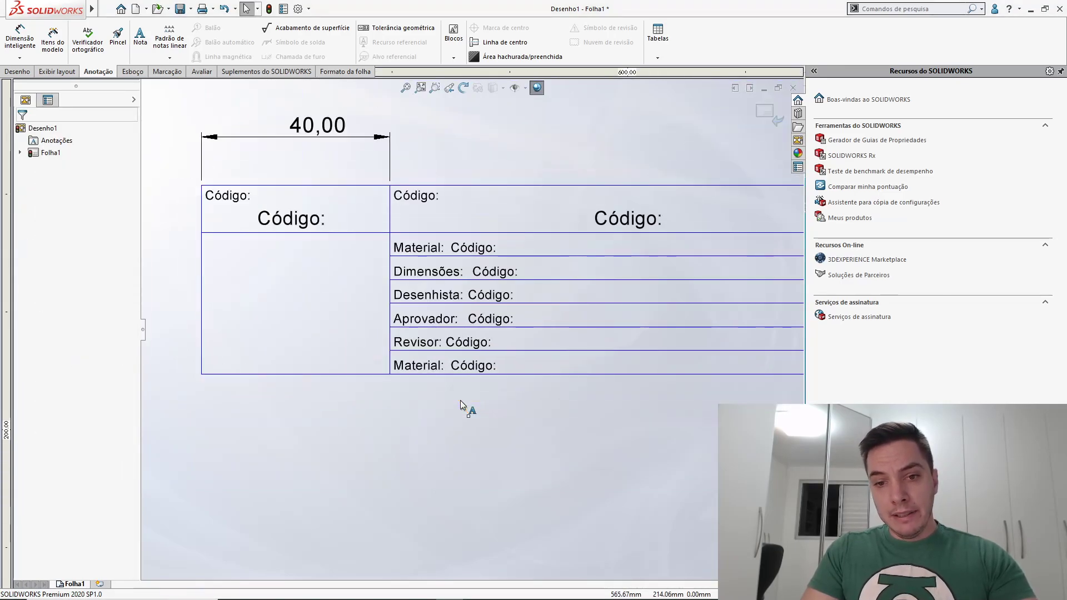
scroll(460, 400, "up", 2)
scroll(534, 357, "down", 7)
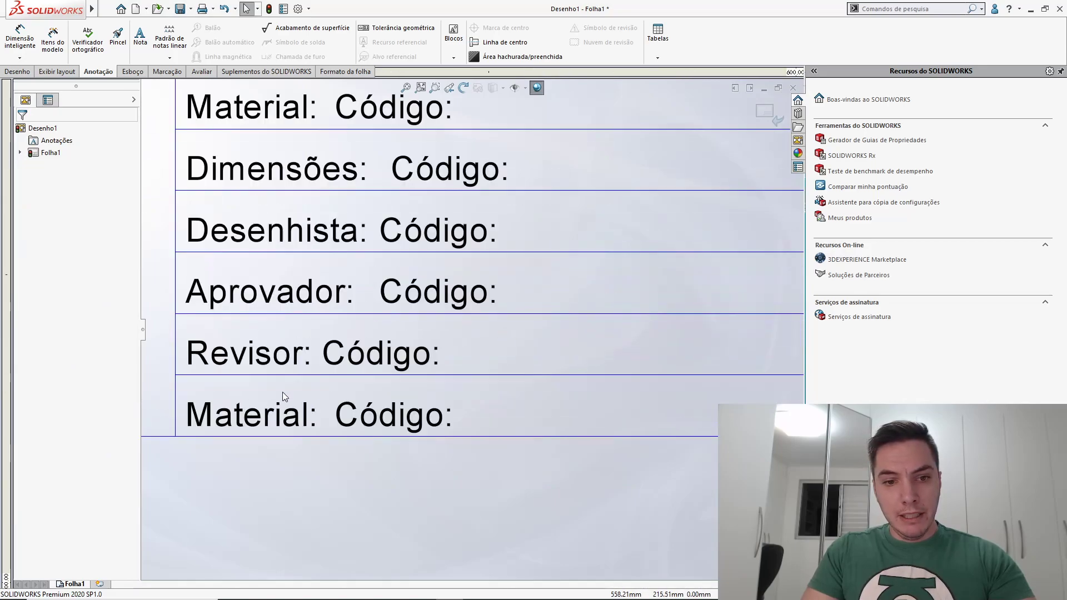
scroll(282, 391, "up", 3)
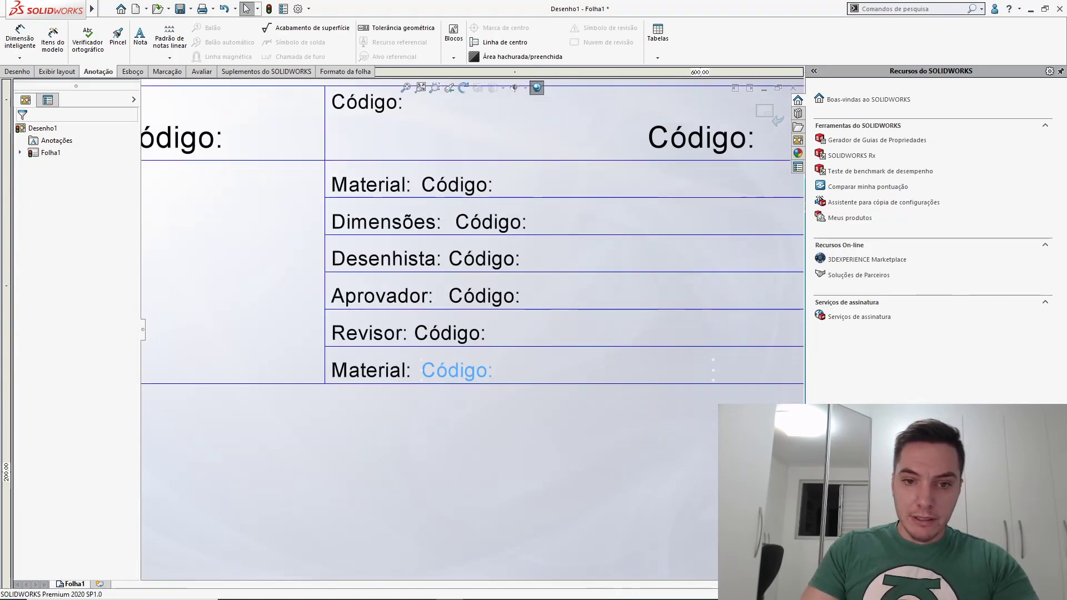
left_click(456, 369)
key("Delete")
Change the "Material:" label in the first row of the title block's right column to "Peso:"
scroll(457, 367, "up", 5)
middle_click_drag(469, 359, 295, 372, "ctrl")
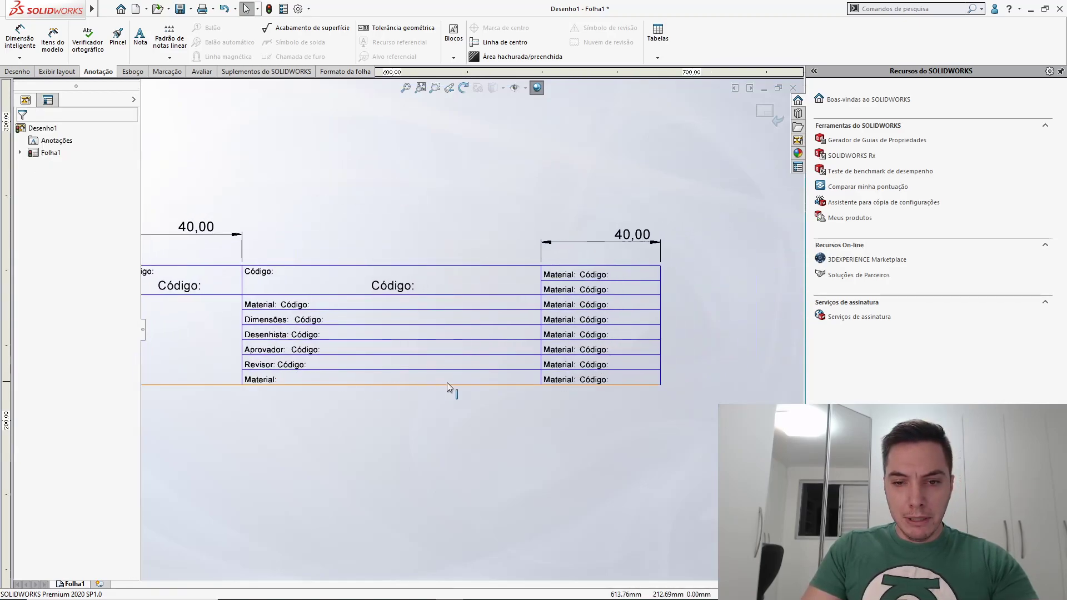
scroll(561, 354, "up", 2)
scroll(540, 349, "down", 4)
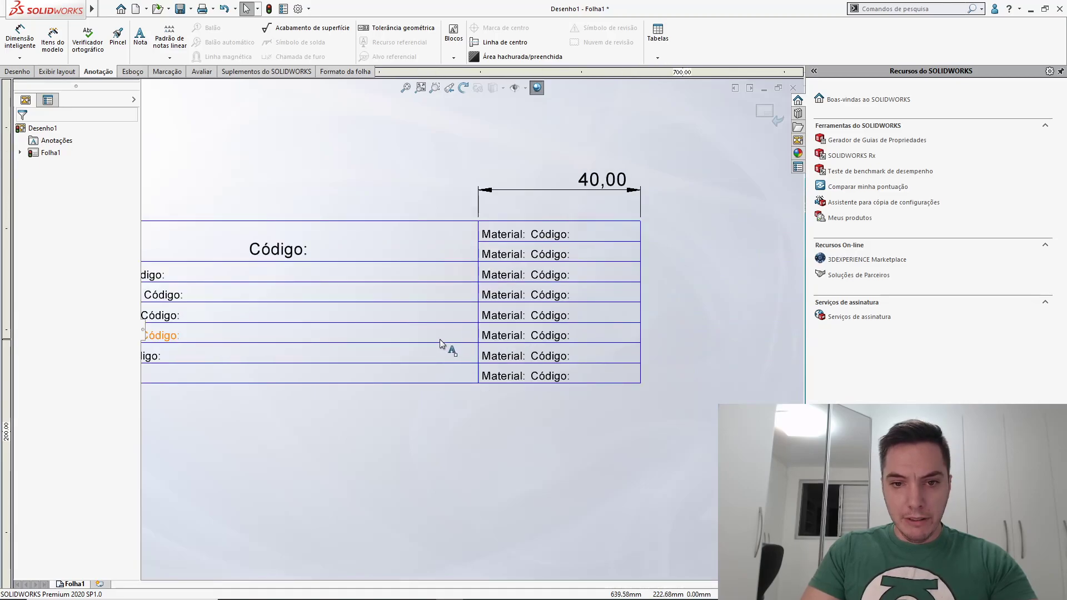
scroll(500, 322, "down", 4)
scroll(493, 321, "down", 2)
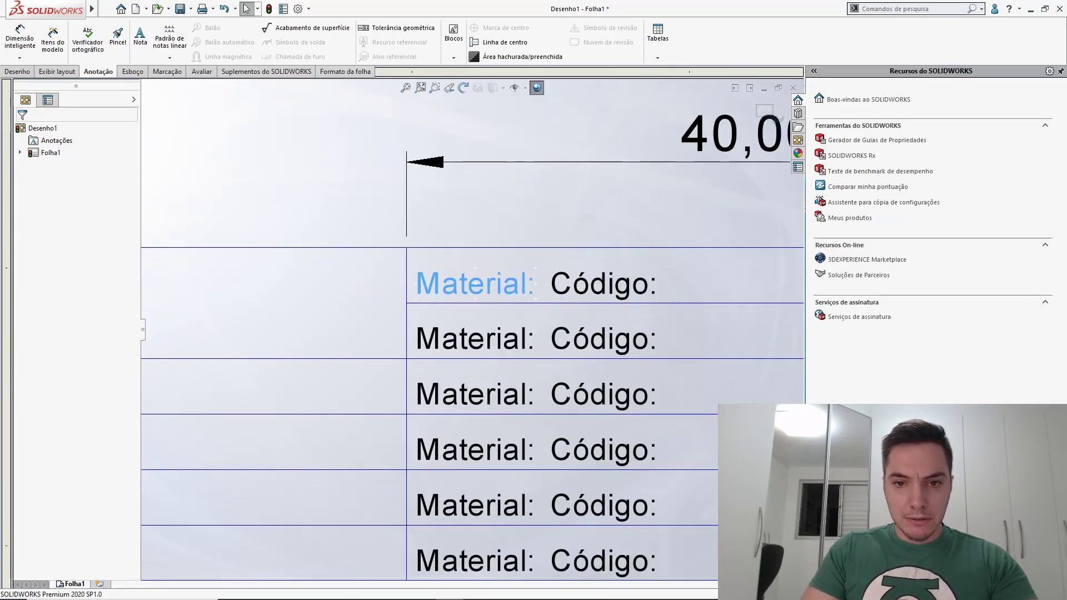
left_click(481, 280)
double_click(482, 282)
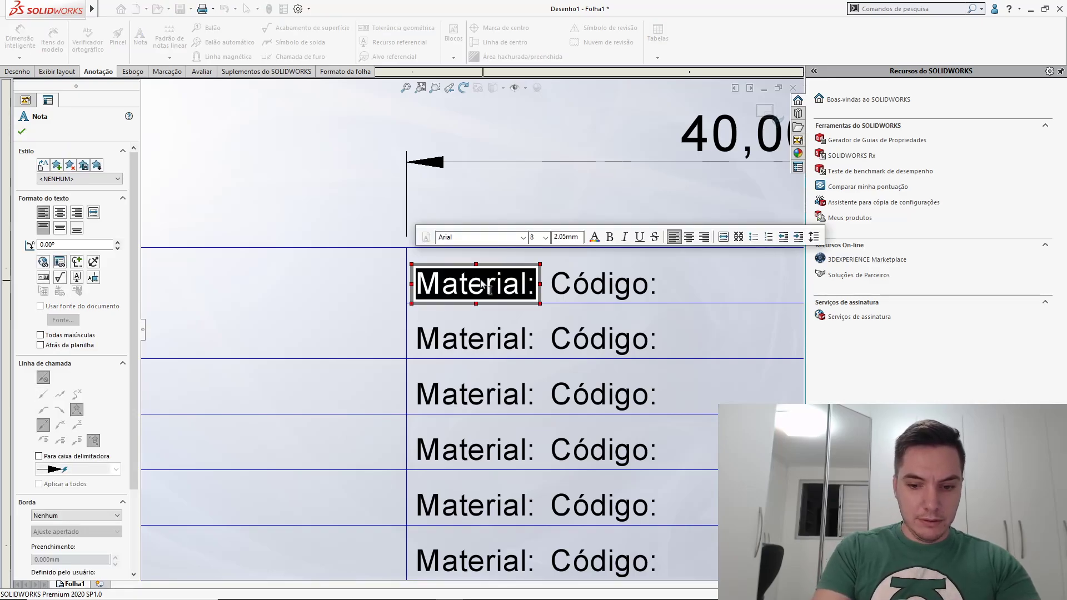
type("Peso:")
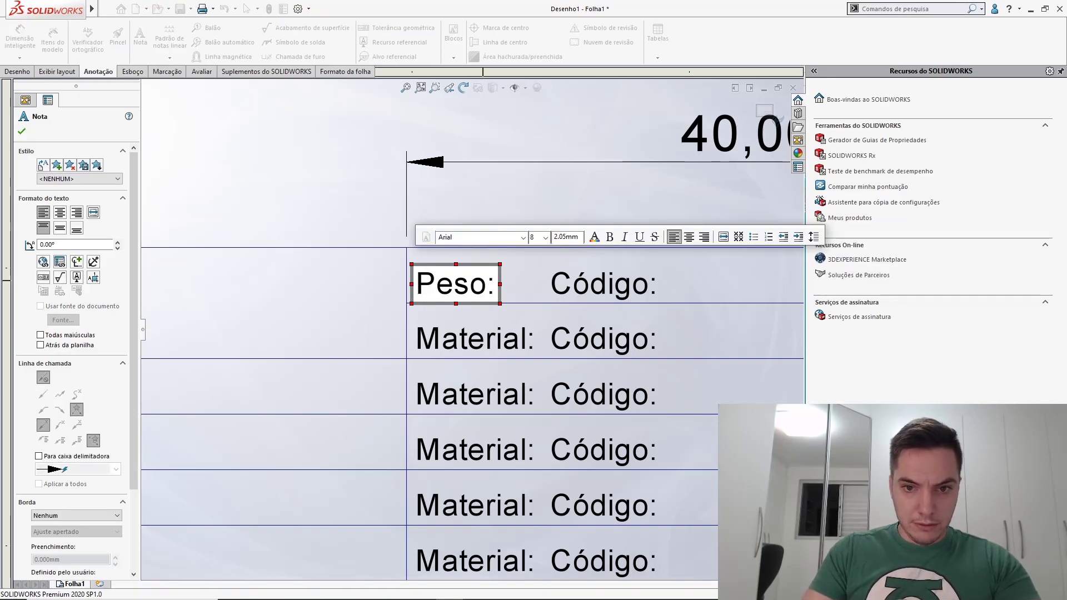
key("Escape")
Move the "Código:" note in the "Peso:" row closer to its label and align it with the label
left_click_drag(552, 290, 505, 296)
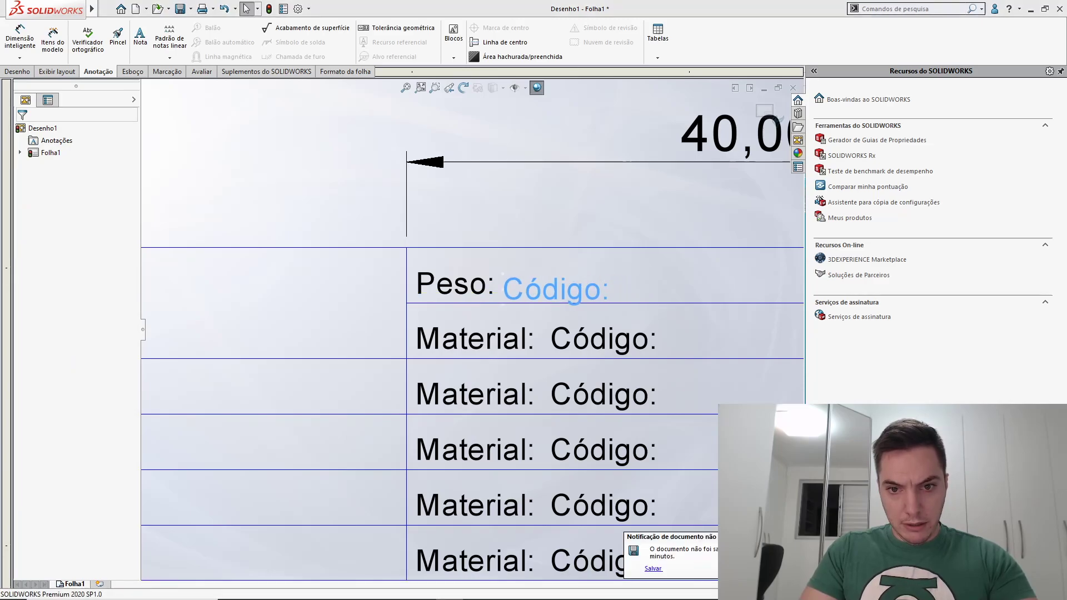
left_click(532, 289)
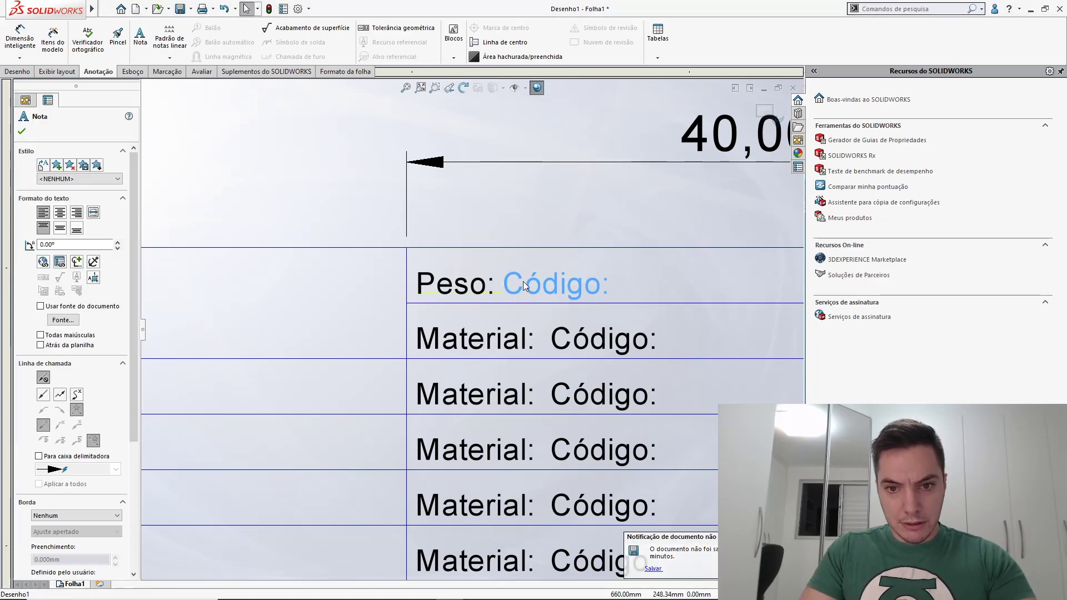
left_click(524, 291)
Narrow the text box of the "Código:" note in the "Peso:" row to fit inside its 40 mm wide cell
scroll(572, 286, "up", 5)
scroll(578, 289, "down", 3)
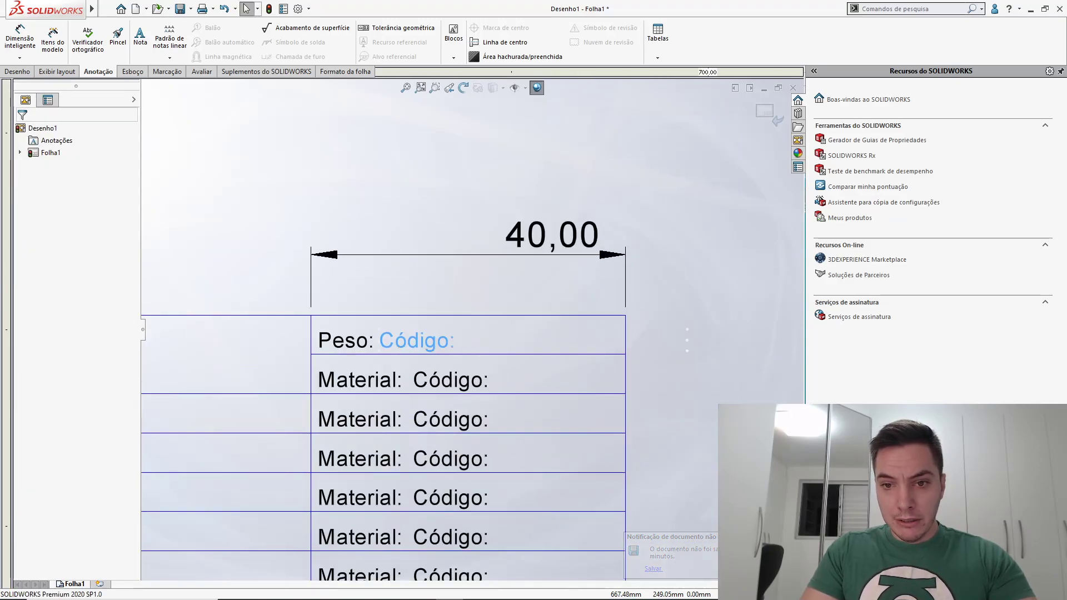
double_click(645, 334)
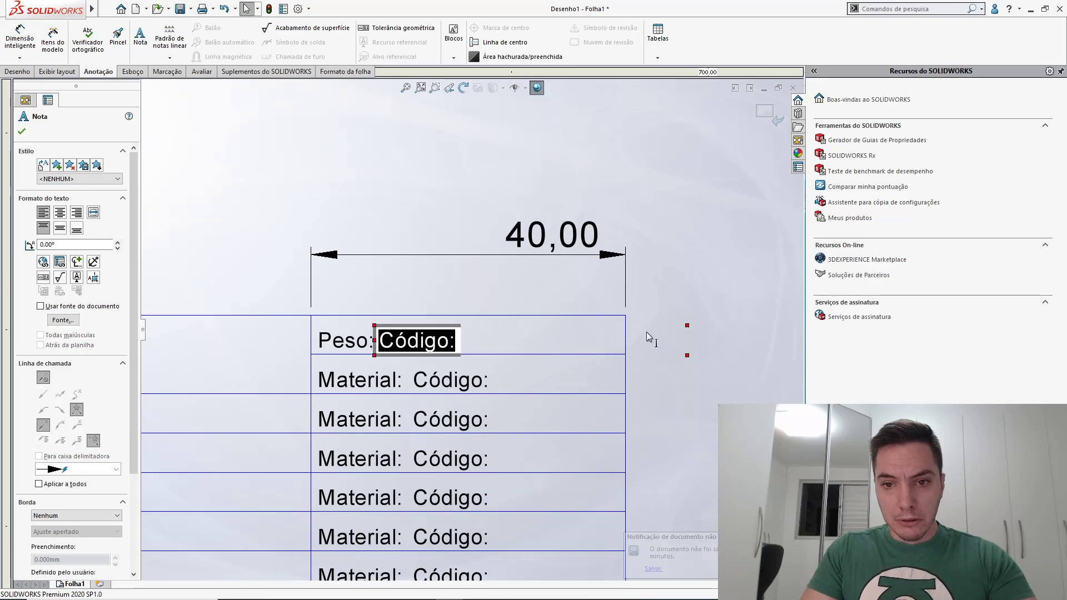
scroll(649, 338, "up", 3)
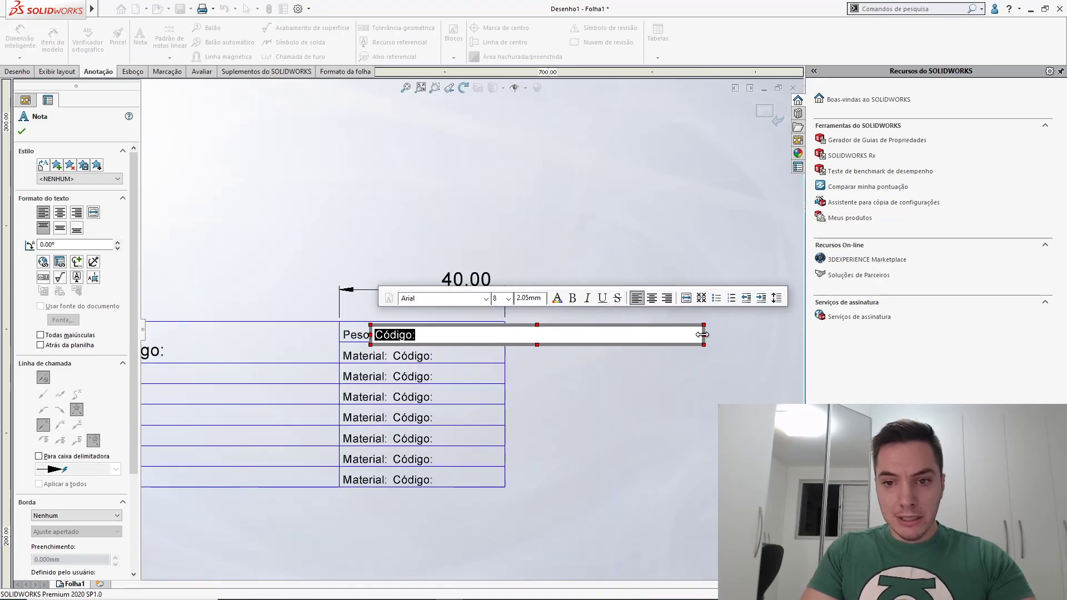
left_click(652, 334)
left_click_drag(651, 334, 495, 341)
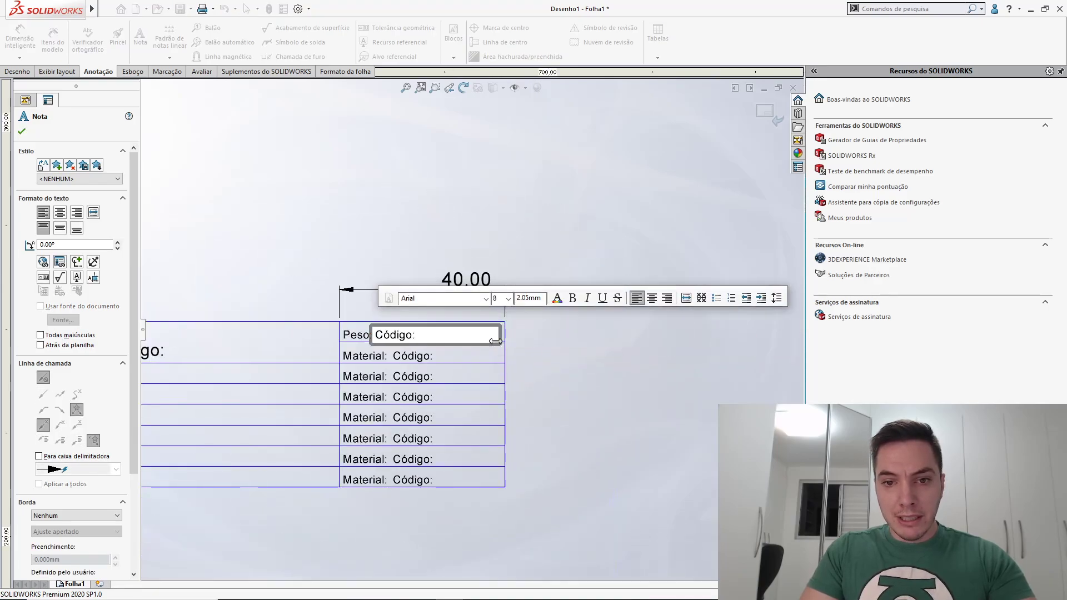
key("Escape")
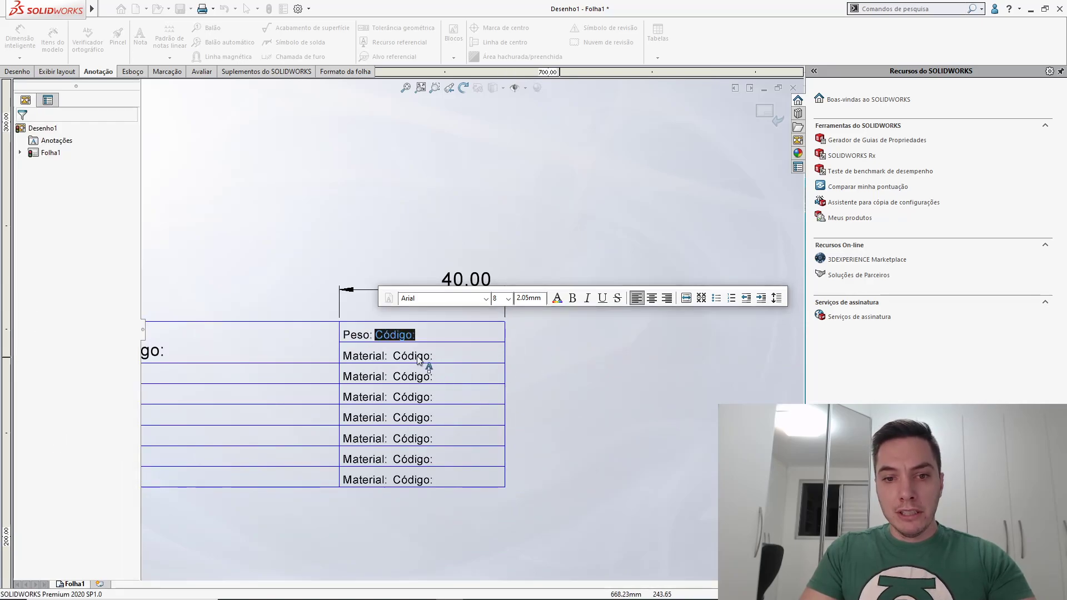
Change the "Material:" label below "Peso:" in the right column to "Revisão:"
scroll(417, 358, "down", 3)
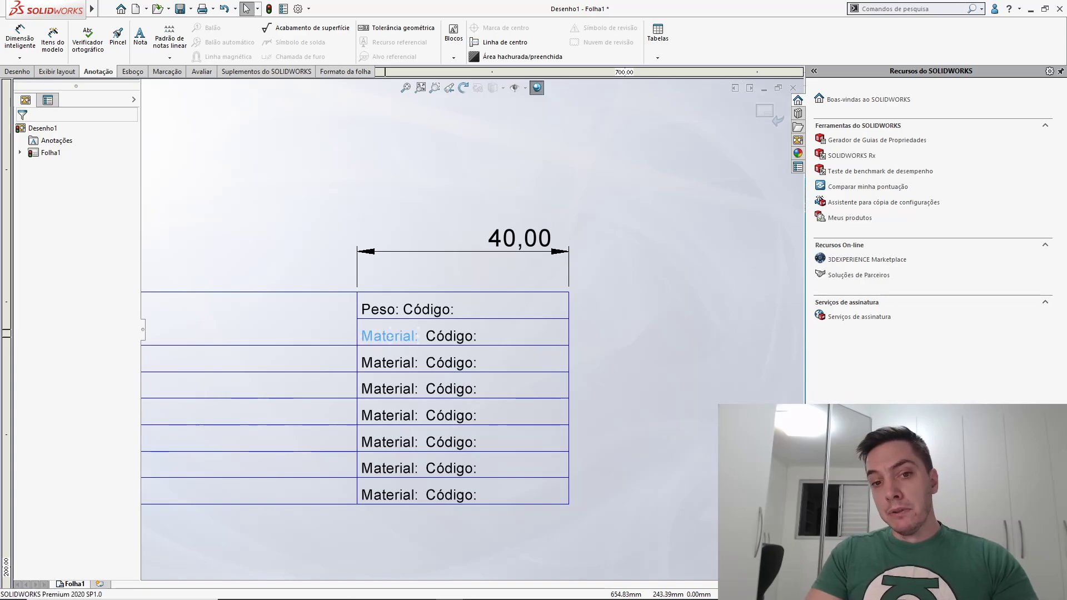
left_click(387, 336)
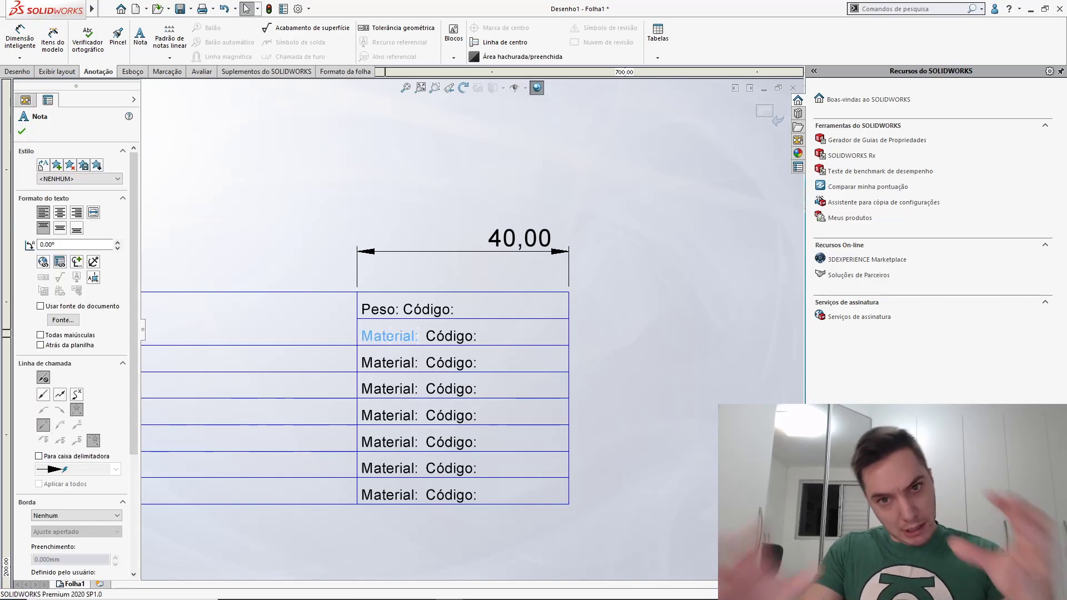
double_click(387, 336)
type("R")
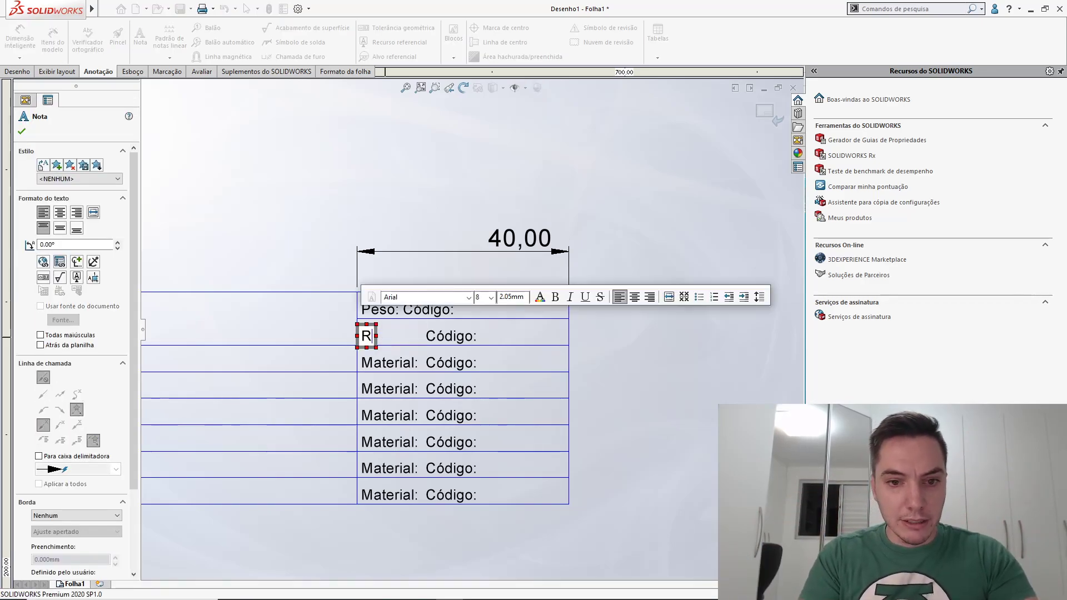
type("evisão:")
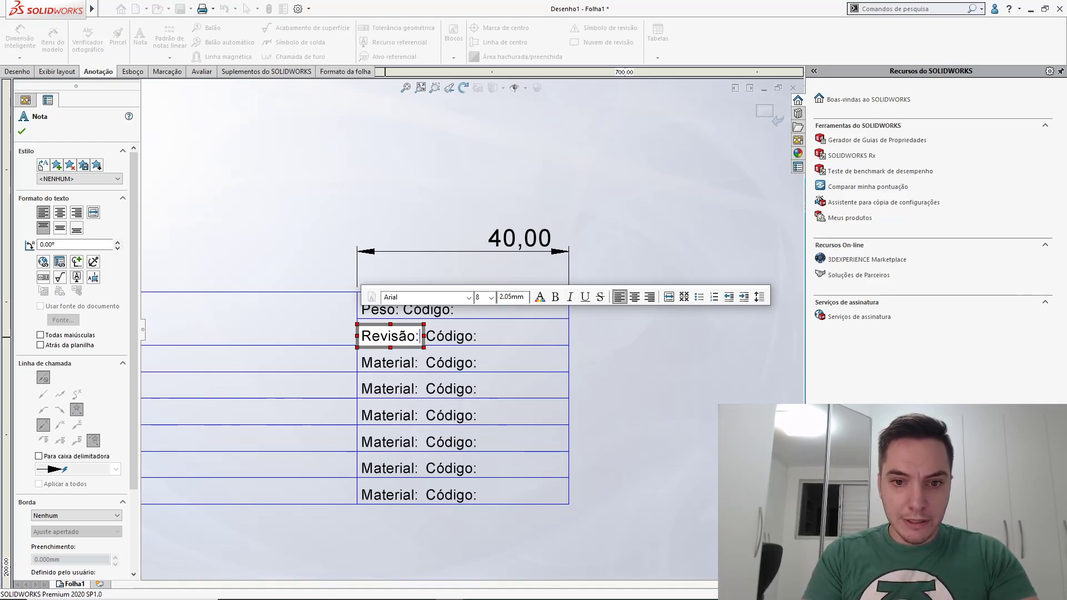
left_click(667, 384)
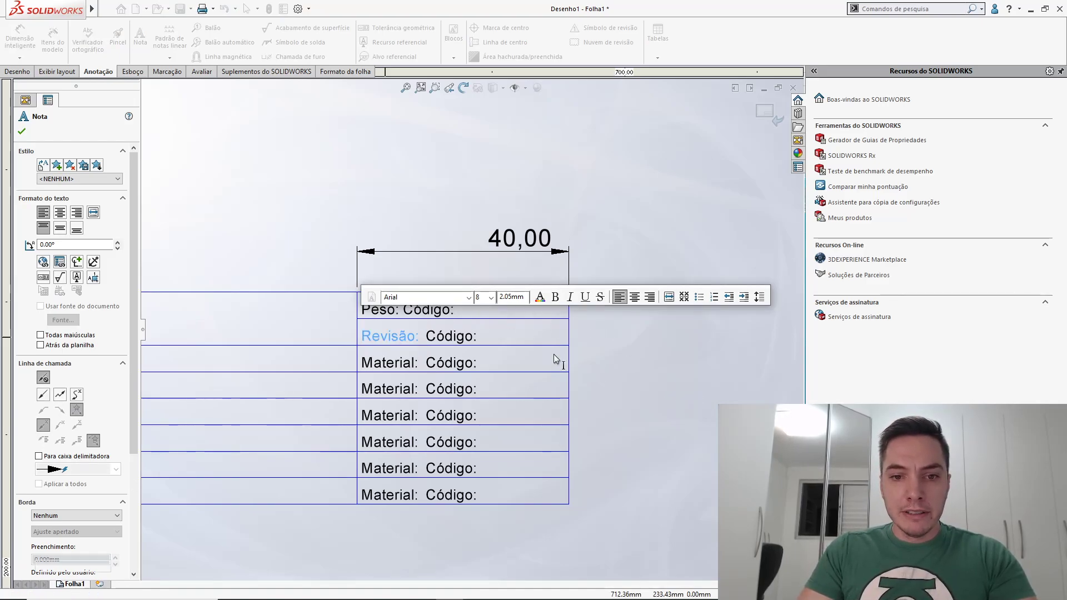
Narrow the text box of the "Código:" note in the "Revisão:" row so it ends inside the cell's right border
left_click(464, 338)
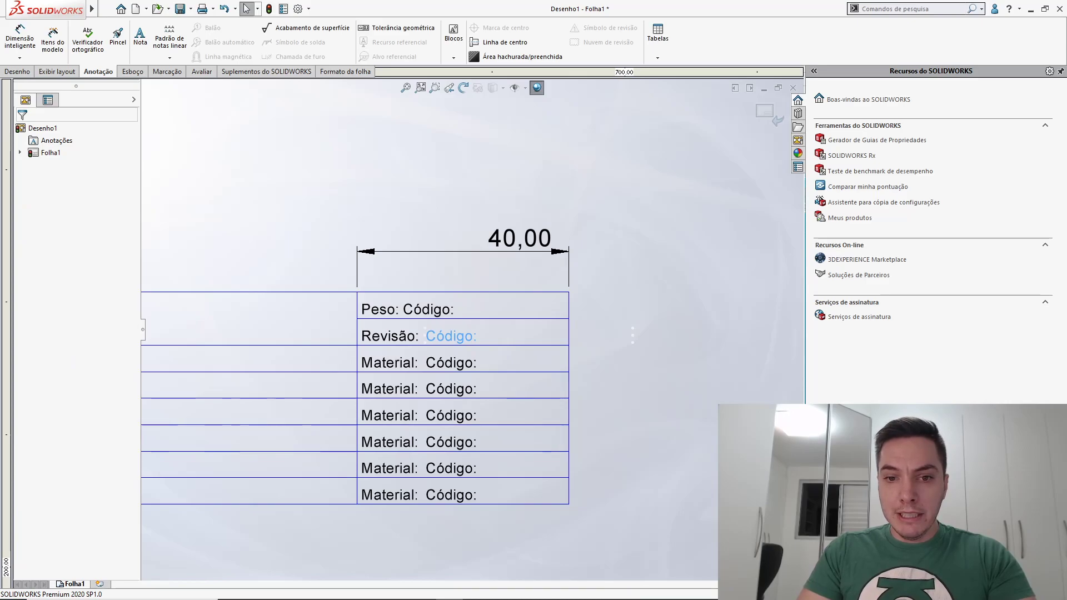
double_click(450, 337)
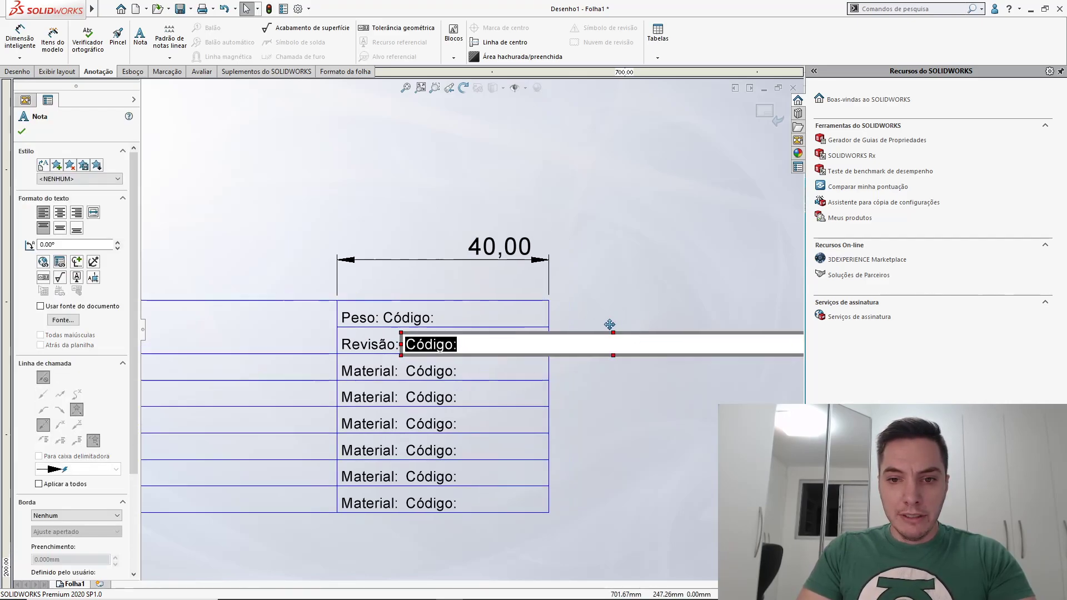
left_click(639, 355)
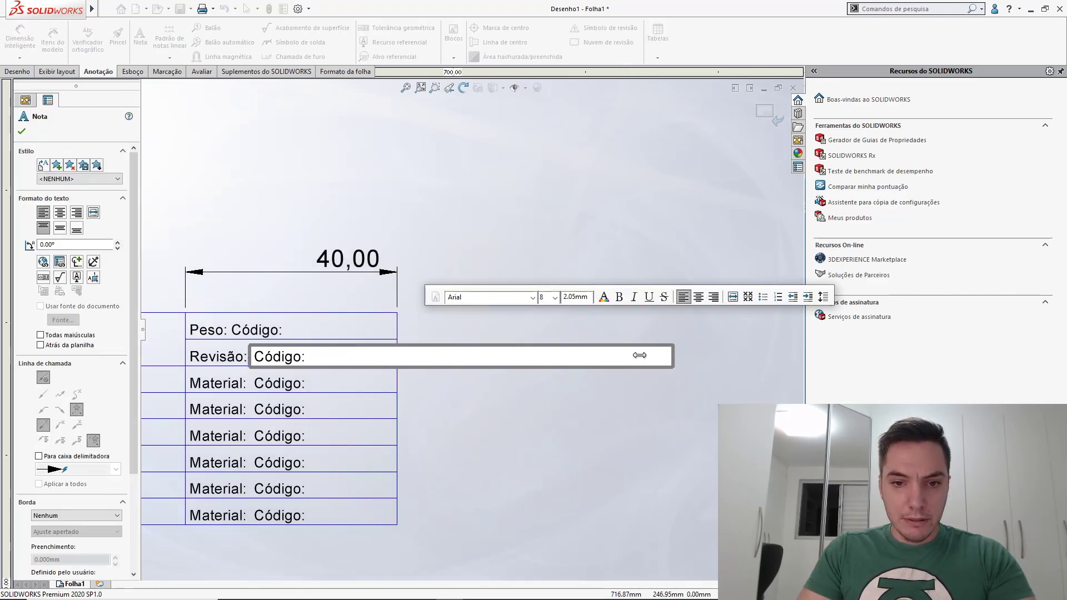
left_click_drag(639, 355, 391, 355)
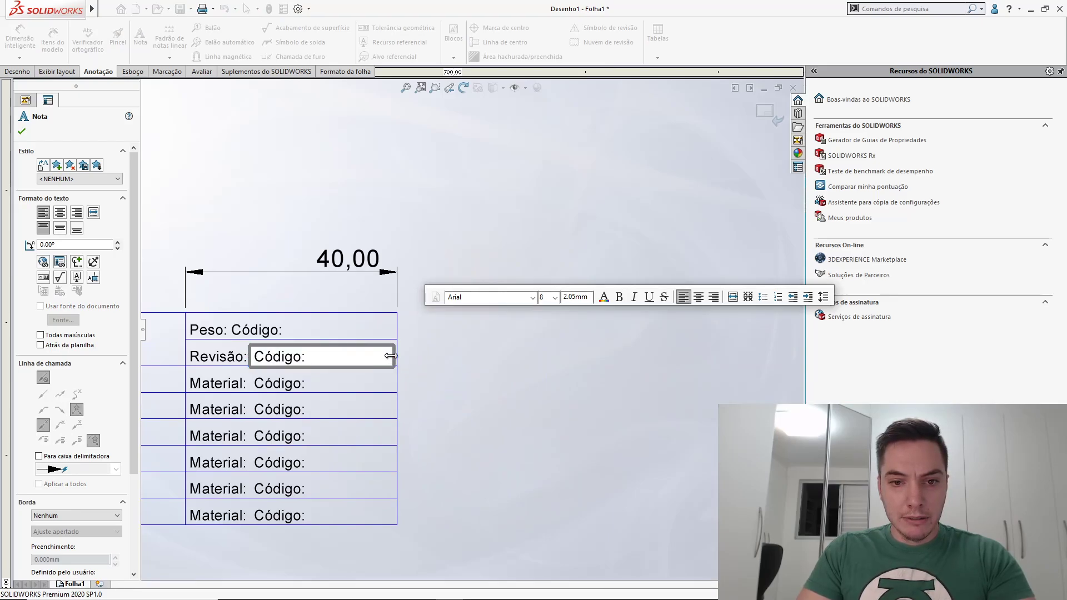
left_click(451, 363)
Change the "Material:" label below "Revisão:" to "Escala:" and move that row's "Código:" note closer to it
scroll(336, 369, "up", 3)
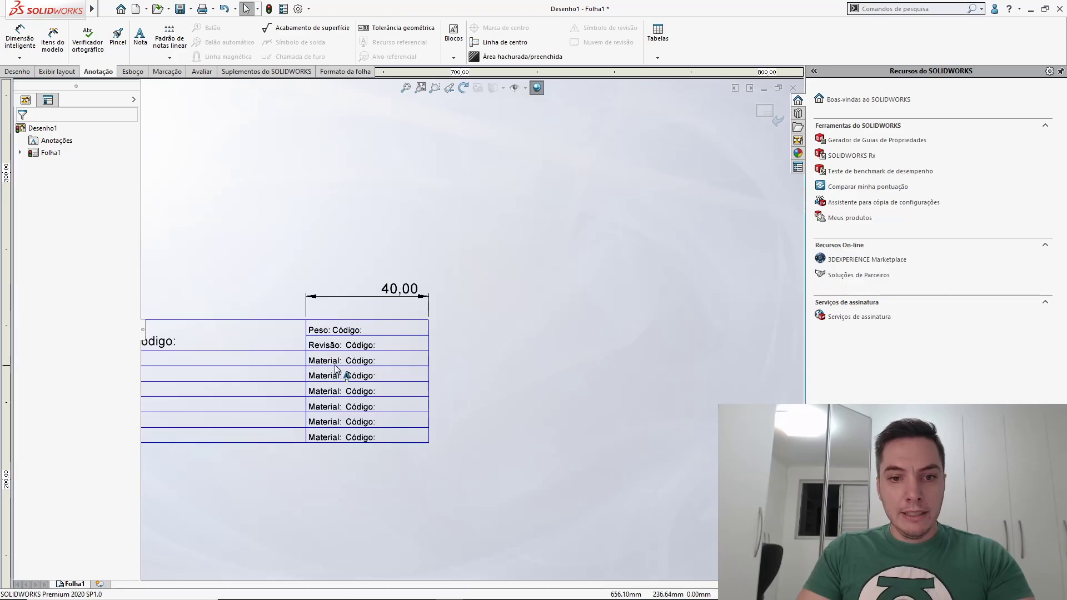
scroll(336, 370, "down", 5)
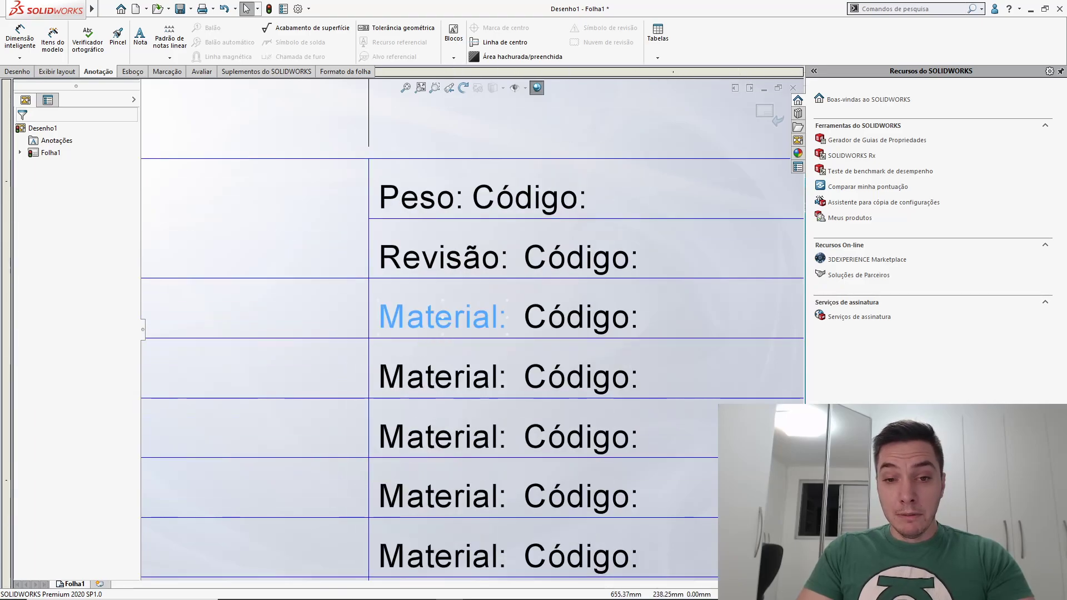
left_click(439, 321)
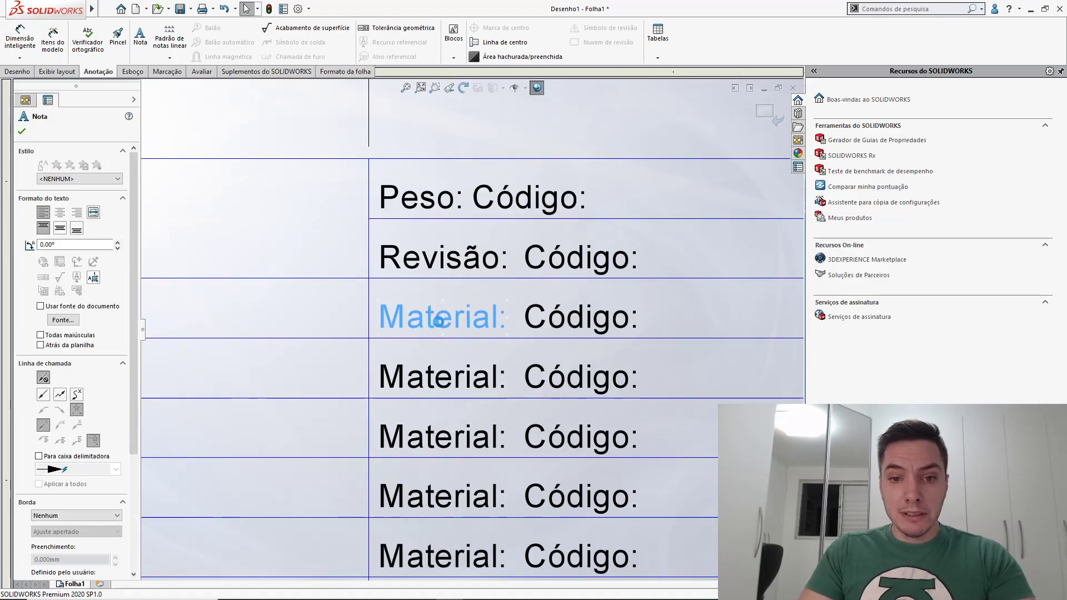
double_click(439, 322)
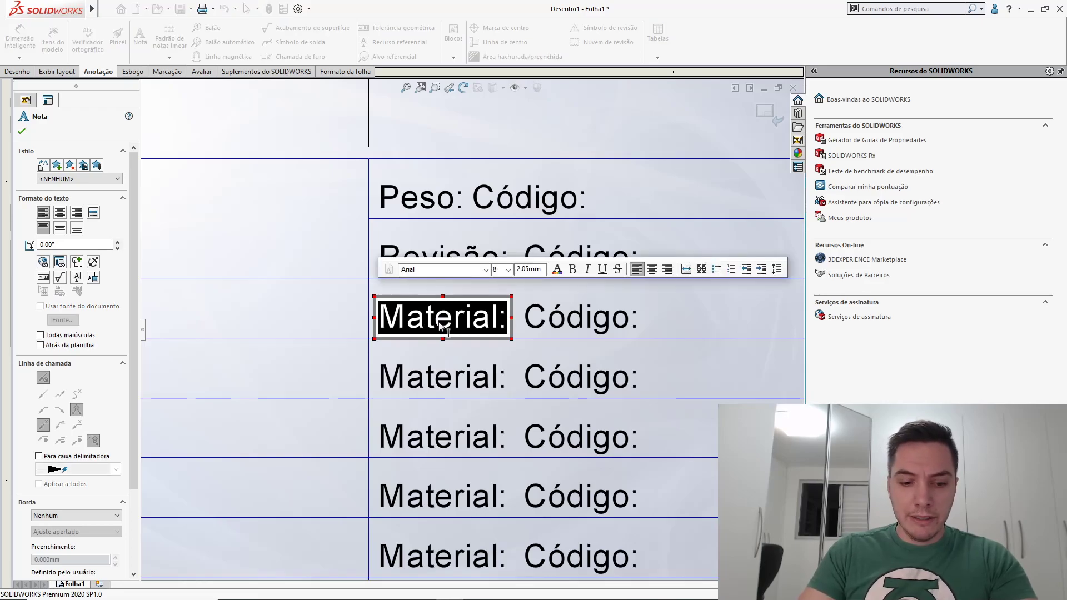
type("Escala:")
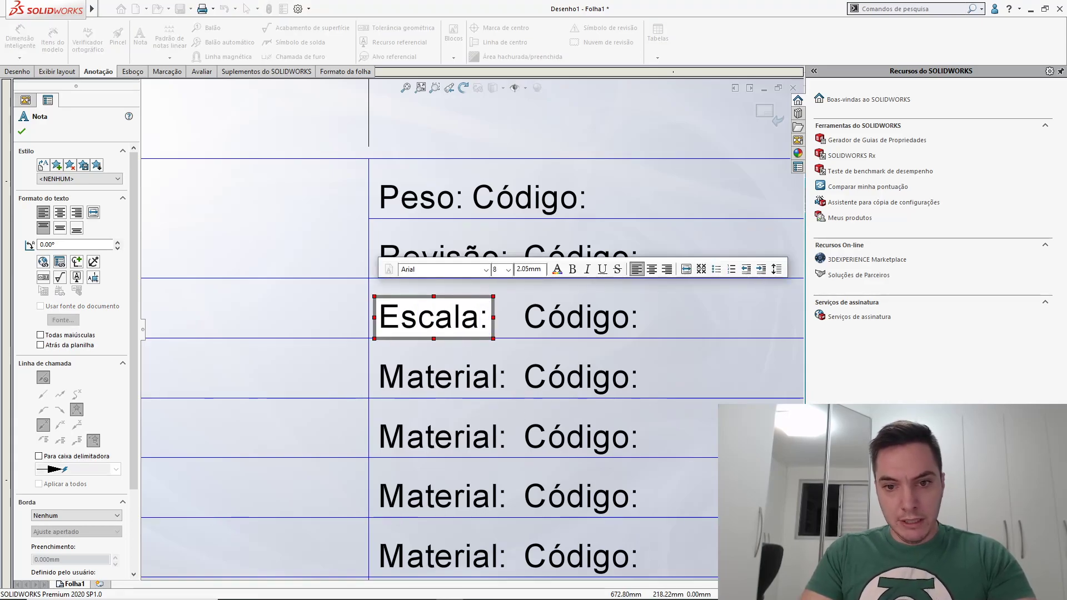
key("Escape")
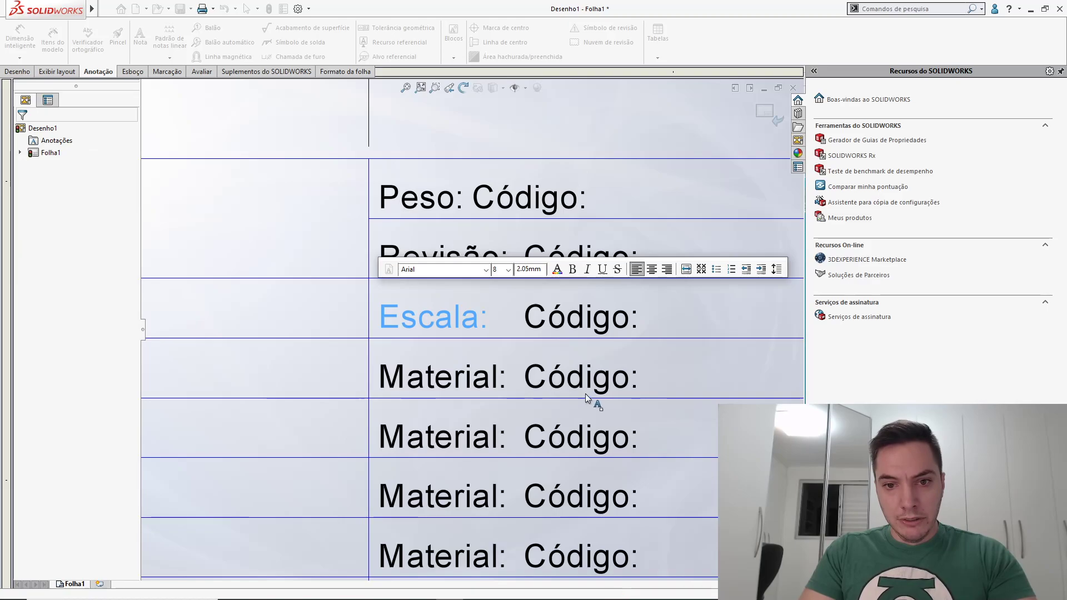
scroll(535, 326, "up", 2)
left_click_drag(534, 325, 523, 325)
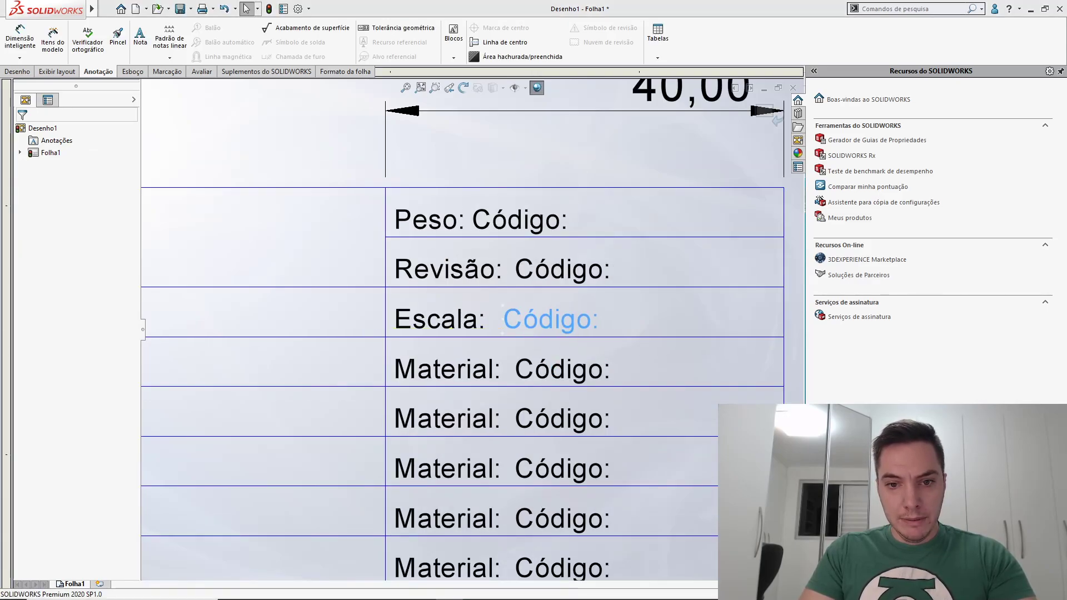
Change the "Material:" label below "Escala:" to "Folha:" and delete that row's "Código:" note
left_click(439, 367)
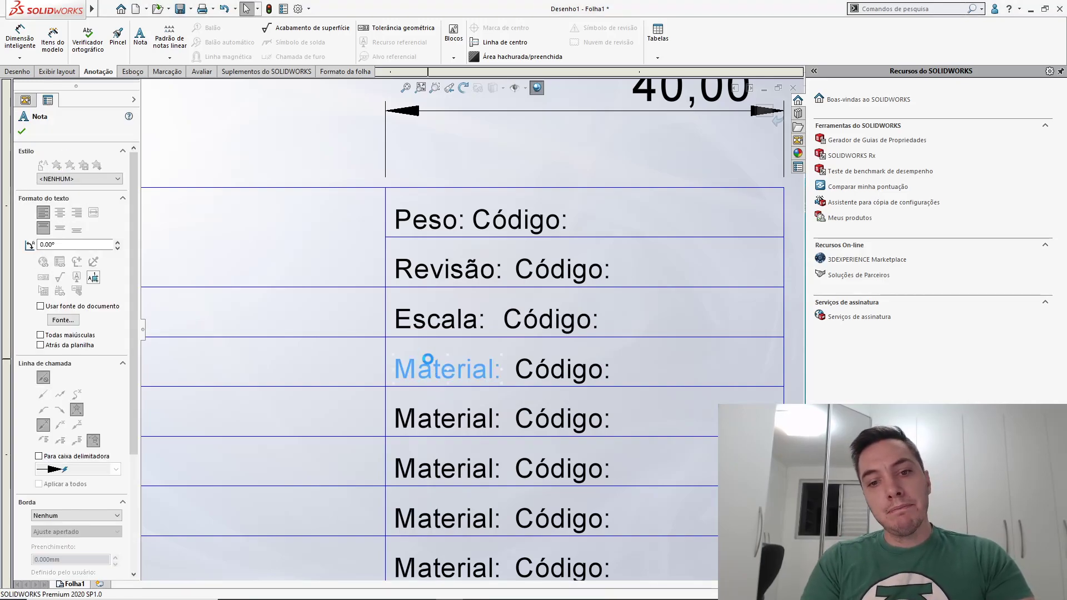
double_click(433, 368)
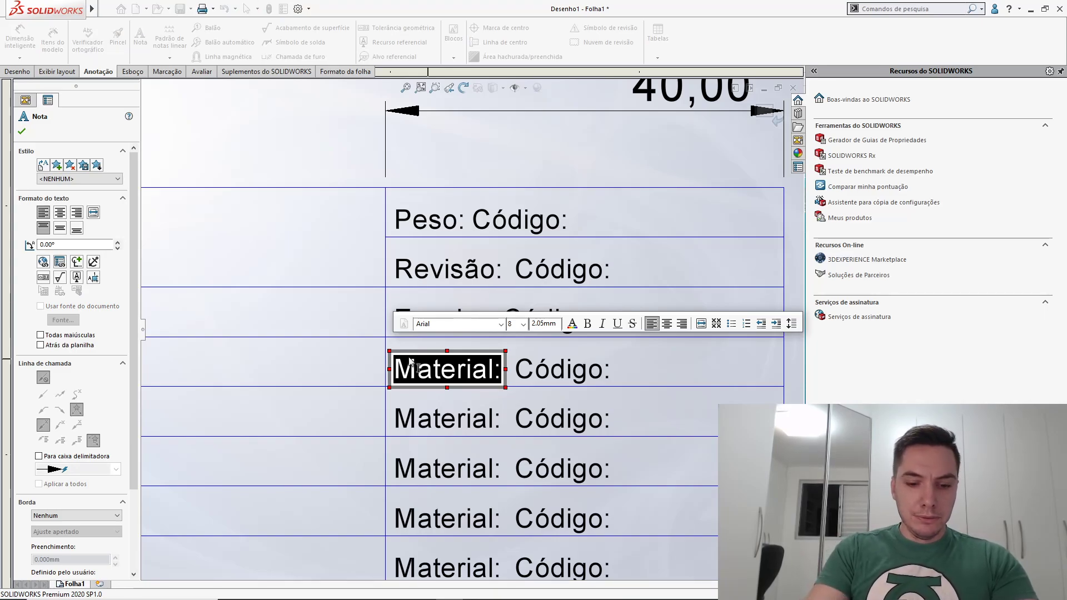
type("Folha:")
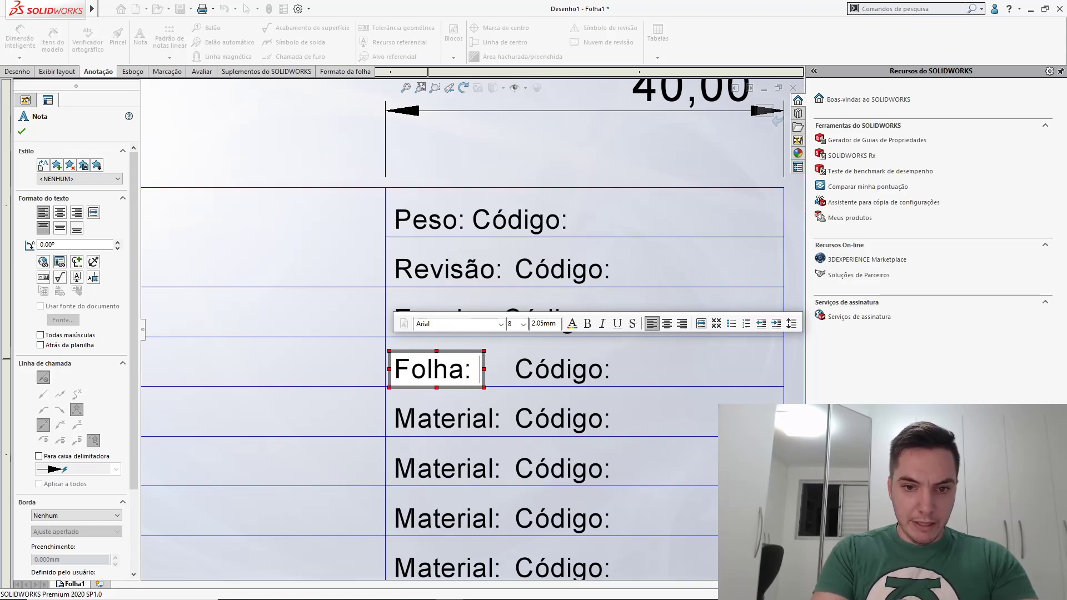
key("Escape")
key("Escape")
left_click(569, 368)
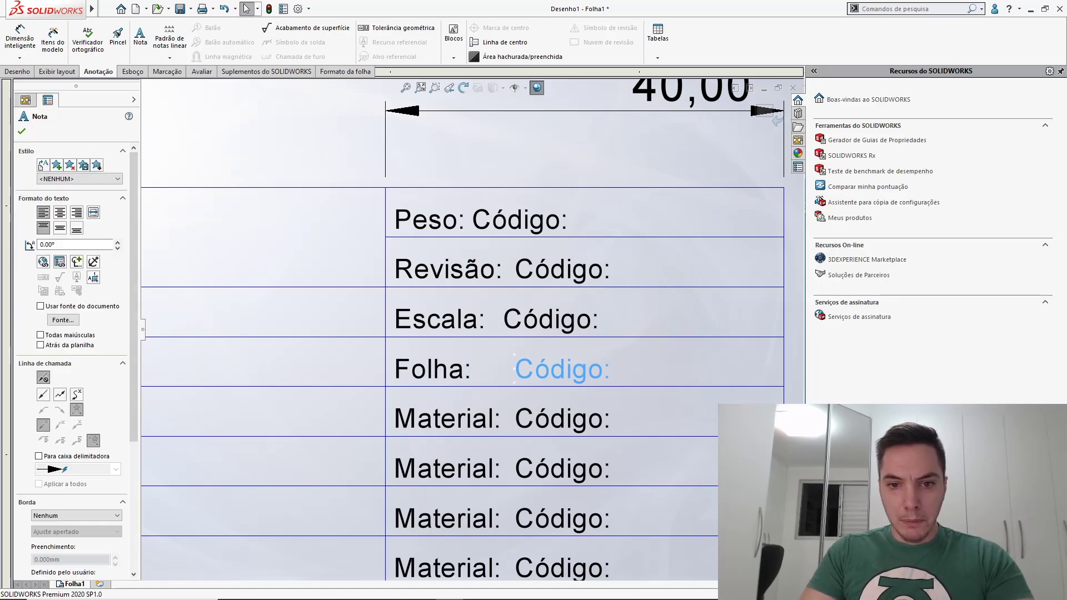
key("Delete")
Change the "Material:" label below "Folha:" to "Data:" and move that row's "Código:" note closer to it
scroll(602, 368, "up", 5)
scroll(469, 364, "up", 1)
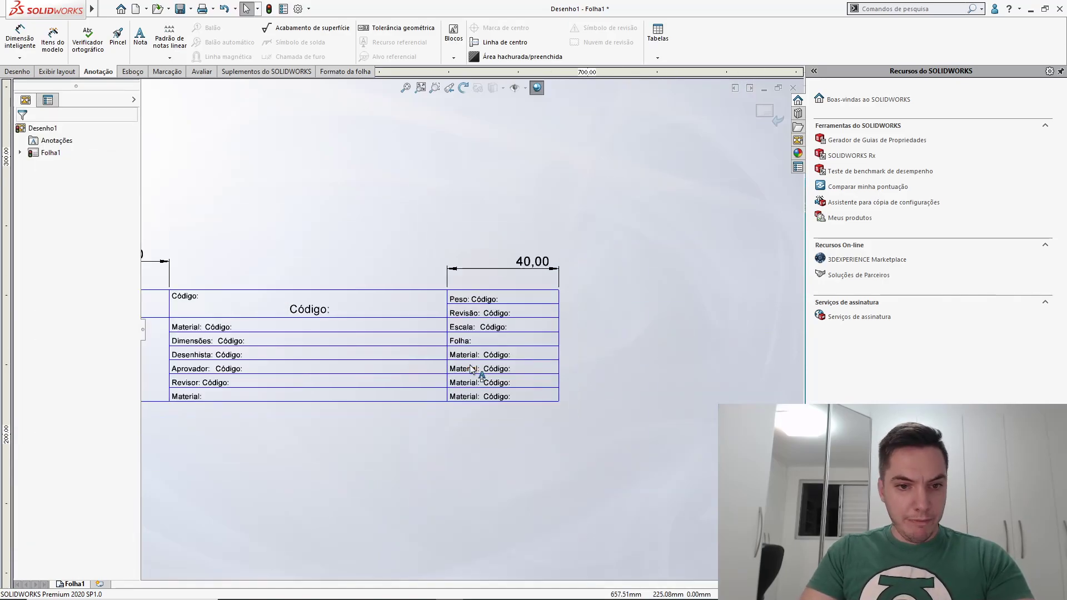
scroll(470, 368, "down", 3)
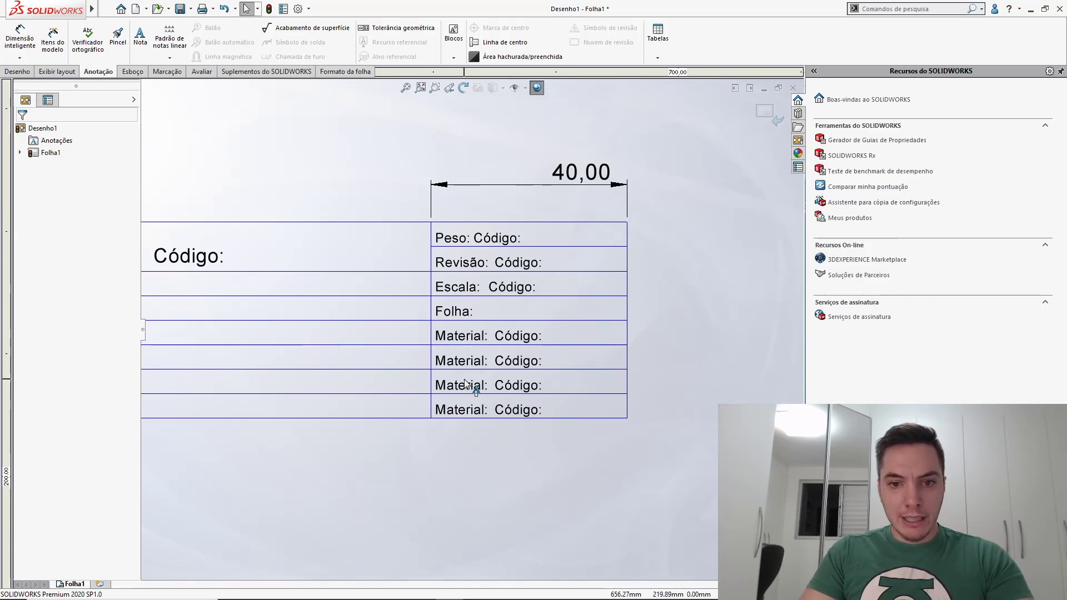
scroll(465, 382, "down", 3)
left_click(457, 272)
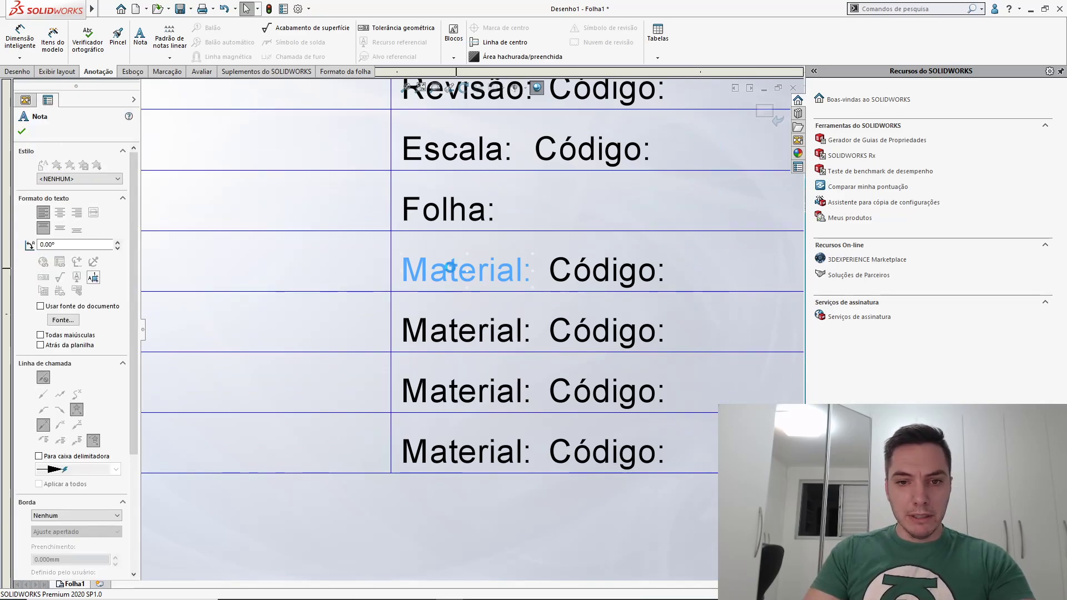
double_click(457, 272)
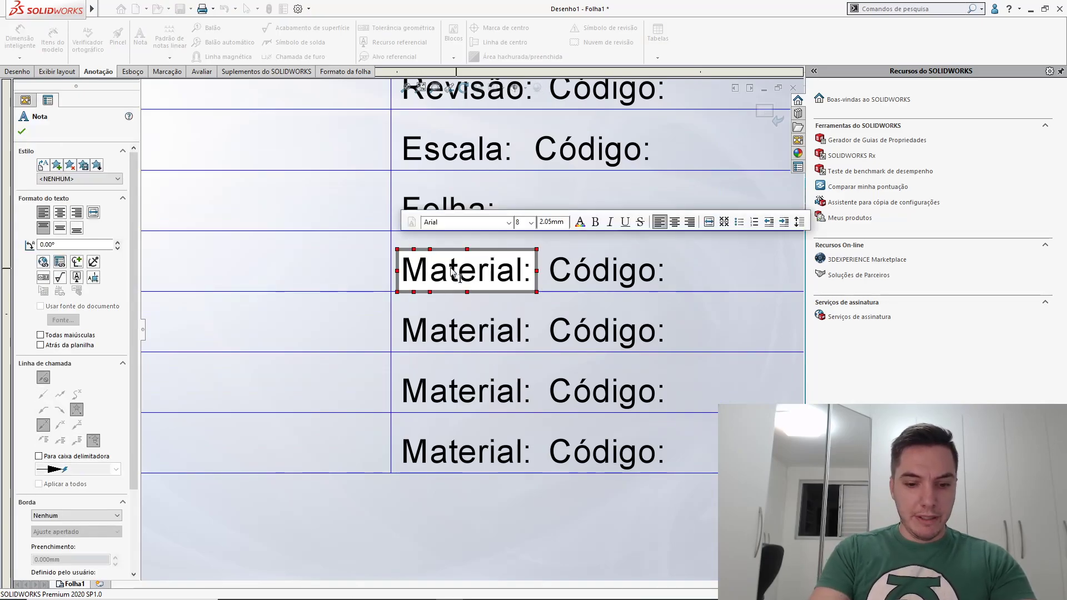
type("Data:")
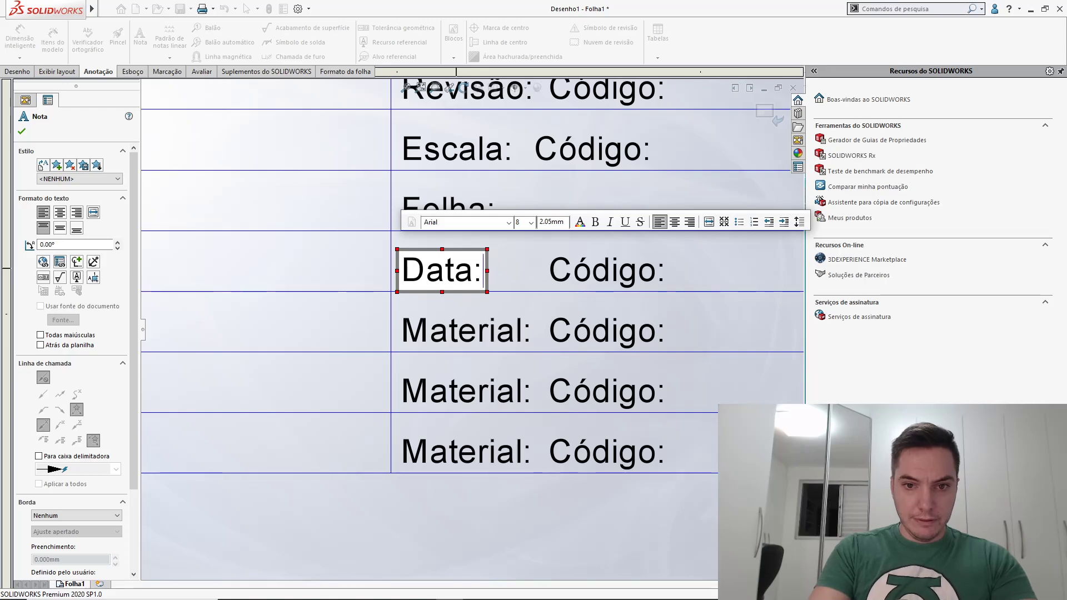
left_click(525, 270)
left_click_drag(575, 262, 528, 262)
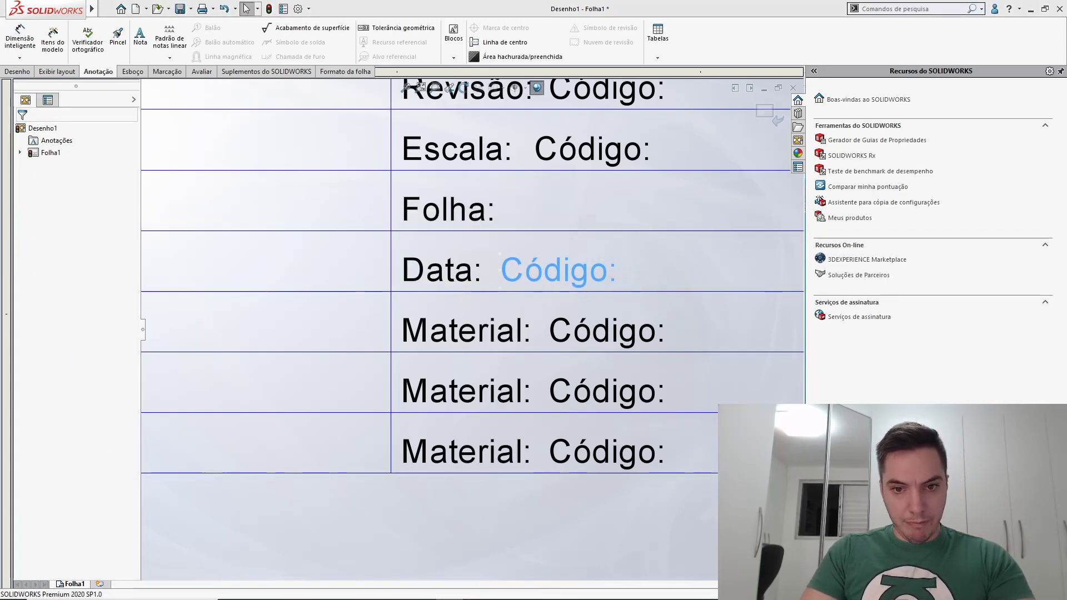
Change the "Material:" label directly below the first "Data:" row to "Data:" and align its "Código:" note with the one above
double_click(452, 337)
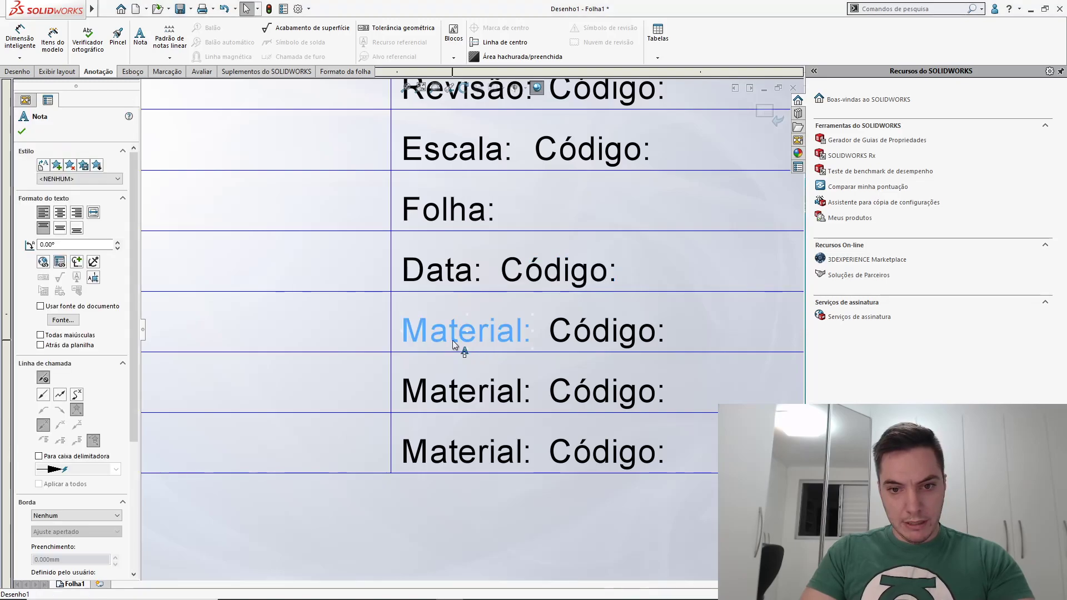
type("Da")
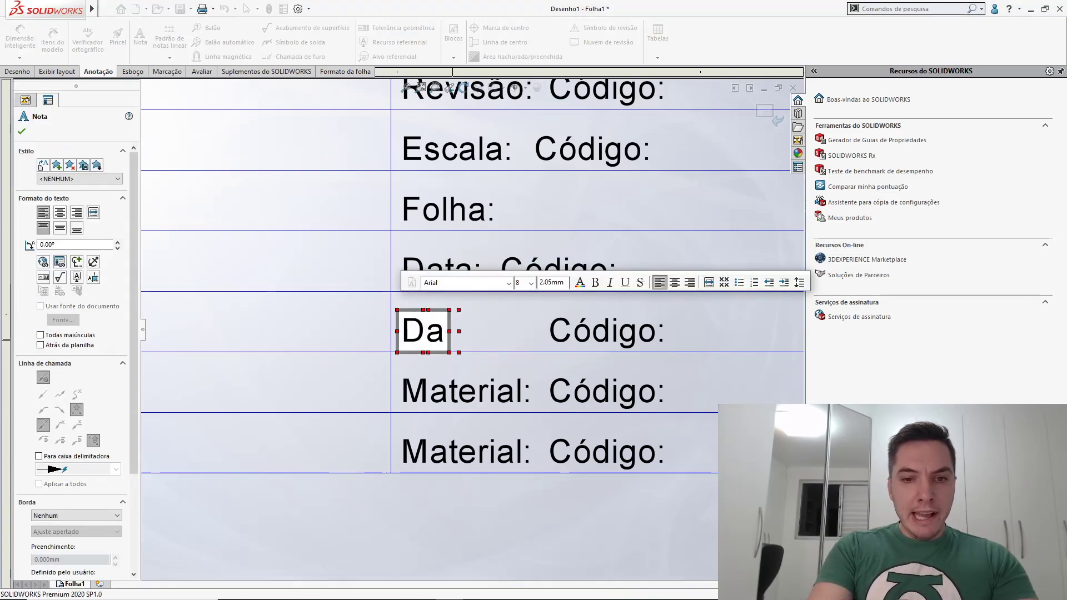
type("ta:")
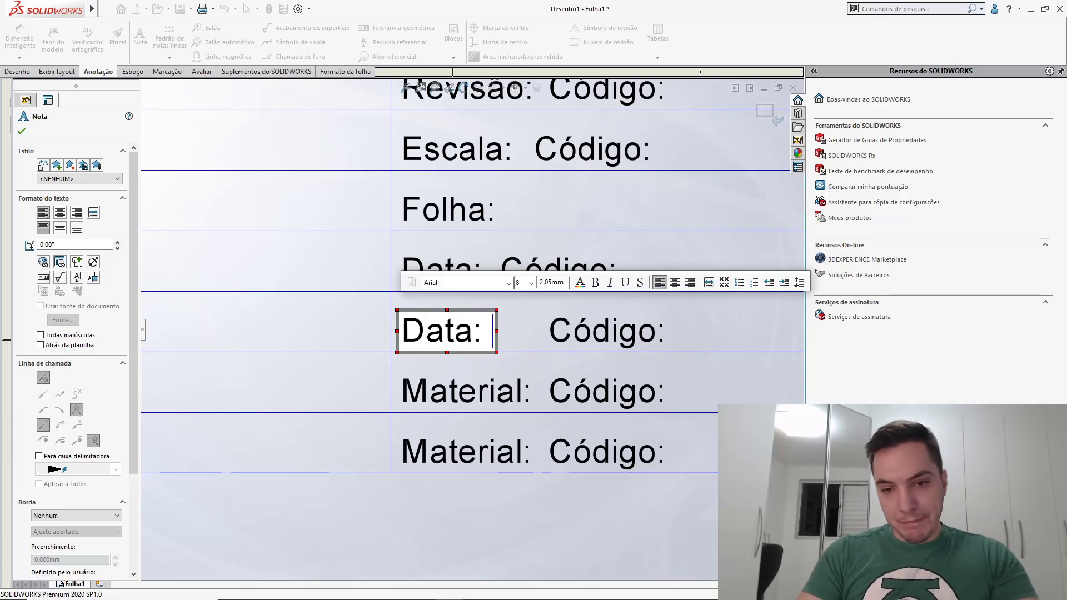
left_click(487, 348)
left_click_drag(599, 334, 548, 334)
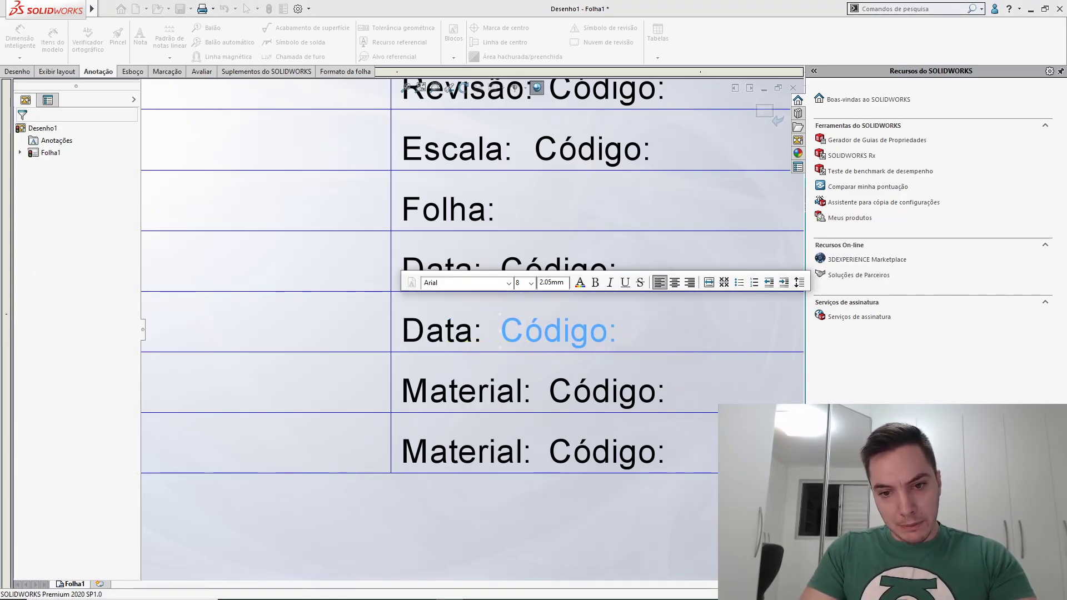
Change the "Material:" label in the second-to-last row of the right column to "Data:" and align its "Código:" note with those above
left_click(517, 383)
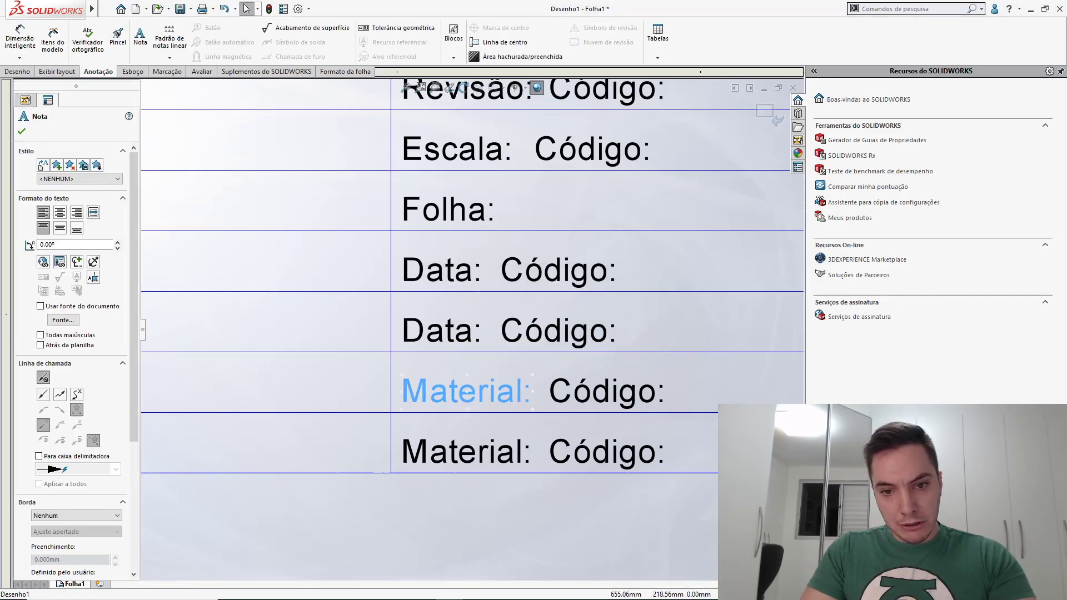
double_click(452, 384)
left_click(465, 388)
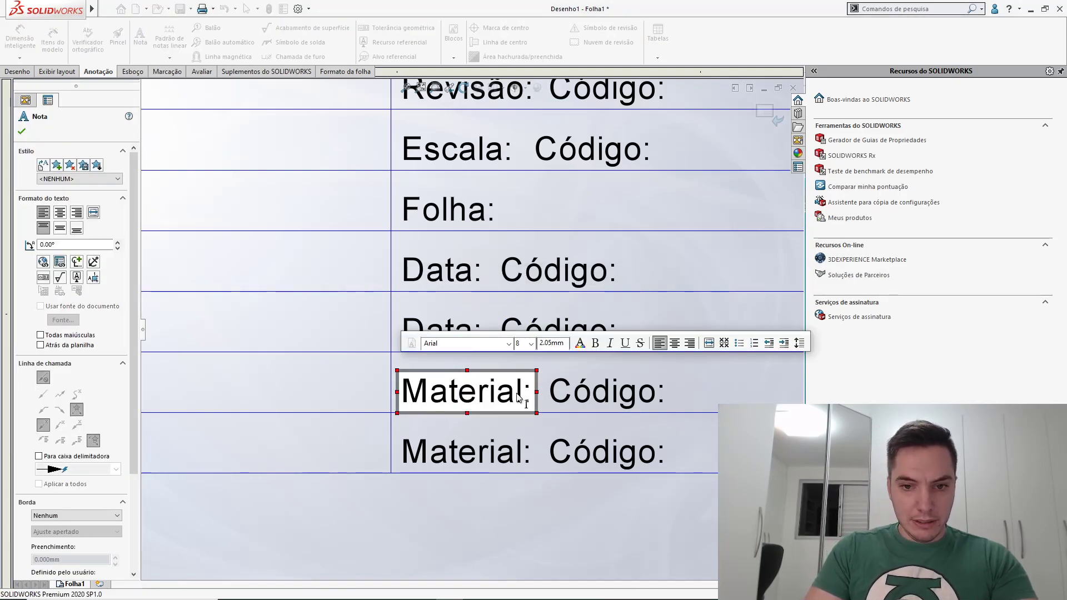
left_click_drag(522, 396, 411, 398)
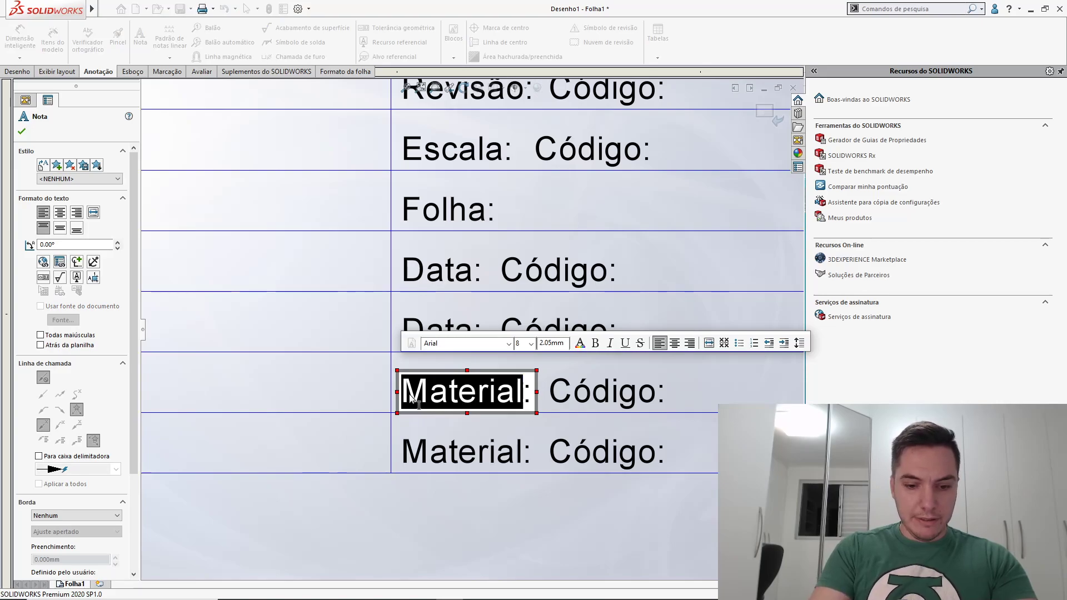
type("Data:")
left_click(588, 371)
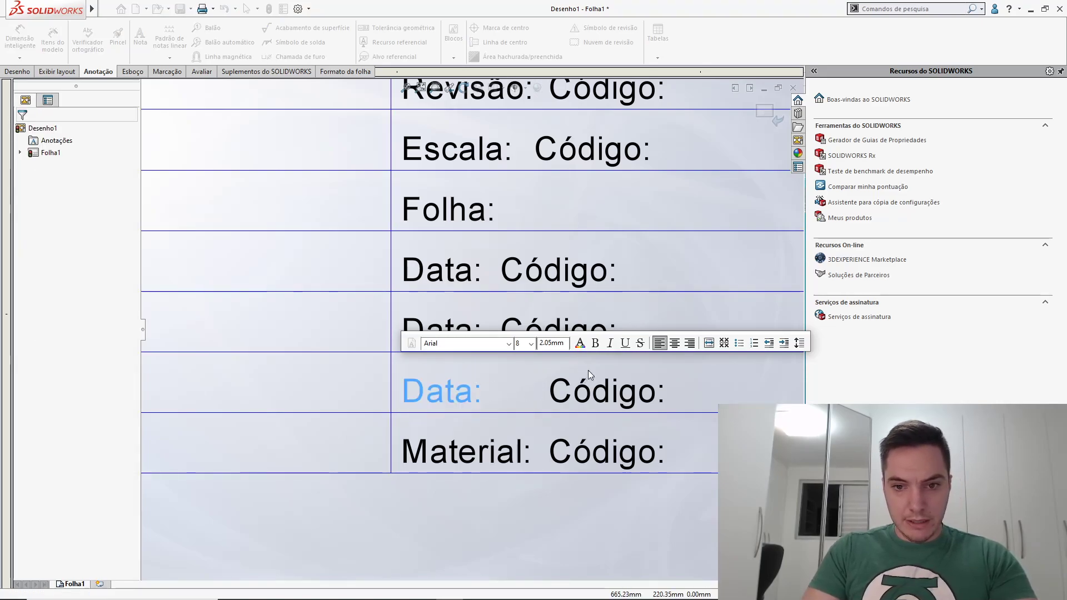
left_click_drag(567, 387, 542, 387)
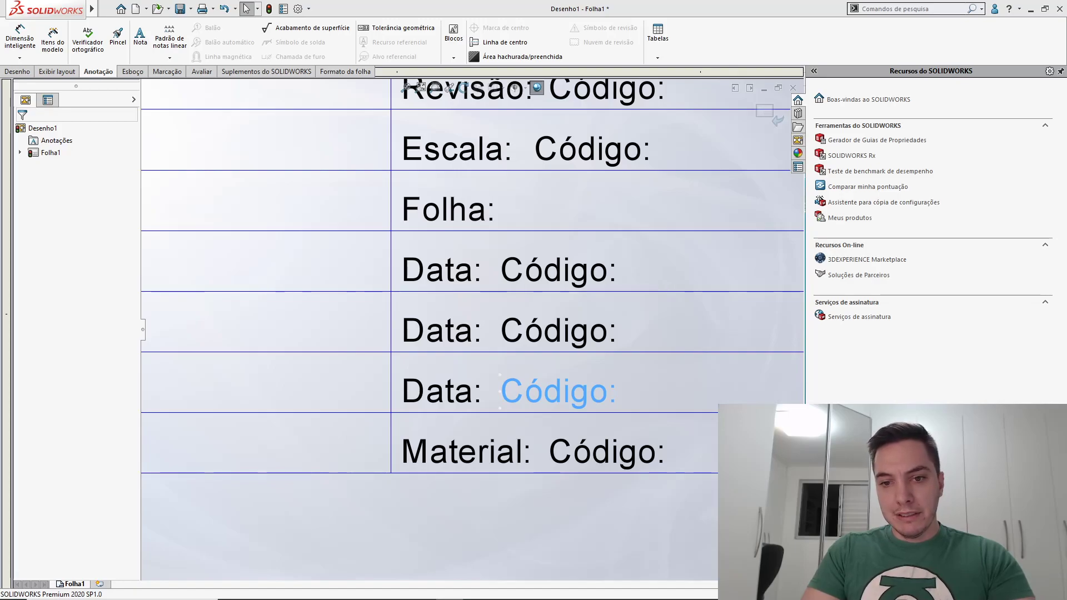
left_click(551, 371)
Switch to the PowerPoint presentation and examine the standard title block models on slide 3
scroll(551, 372, "up", 5)
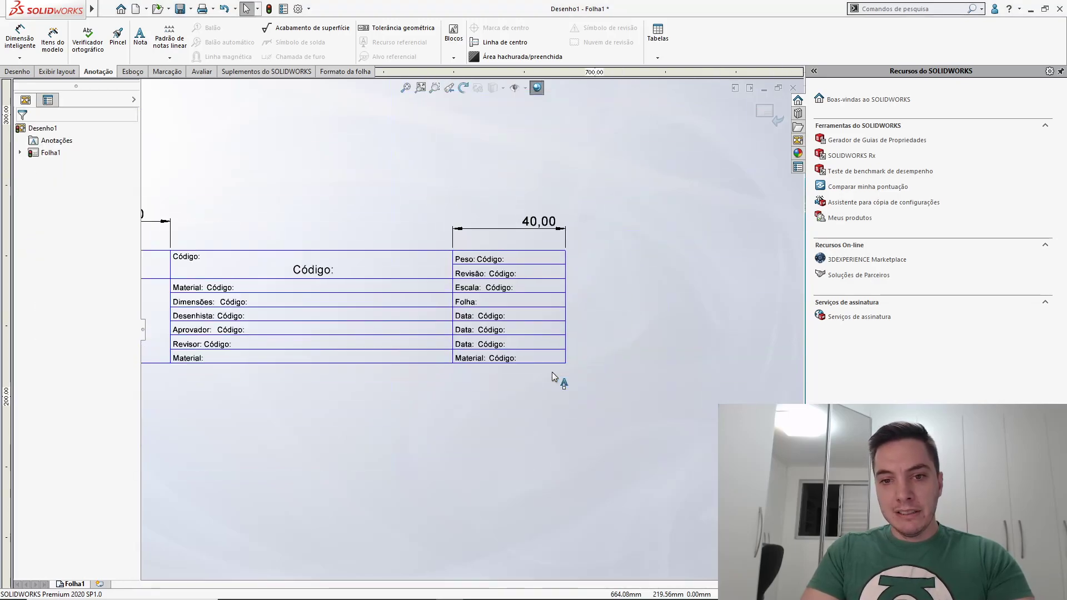
middle_click_drag(435, 346, 615, 355)
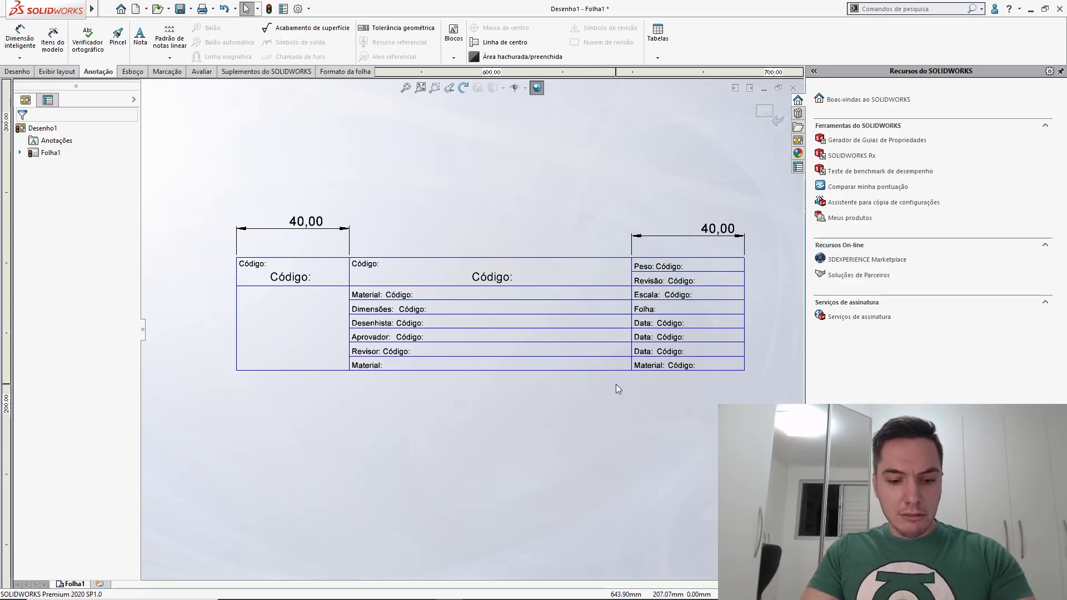
key("alt+Tab")
key("Escape")
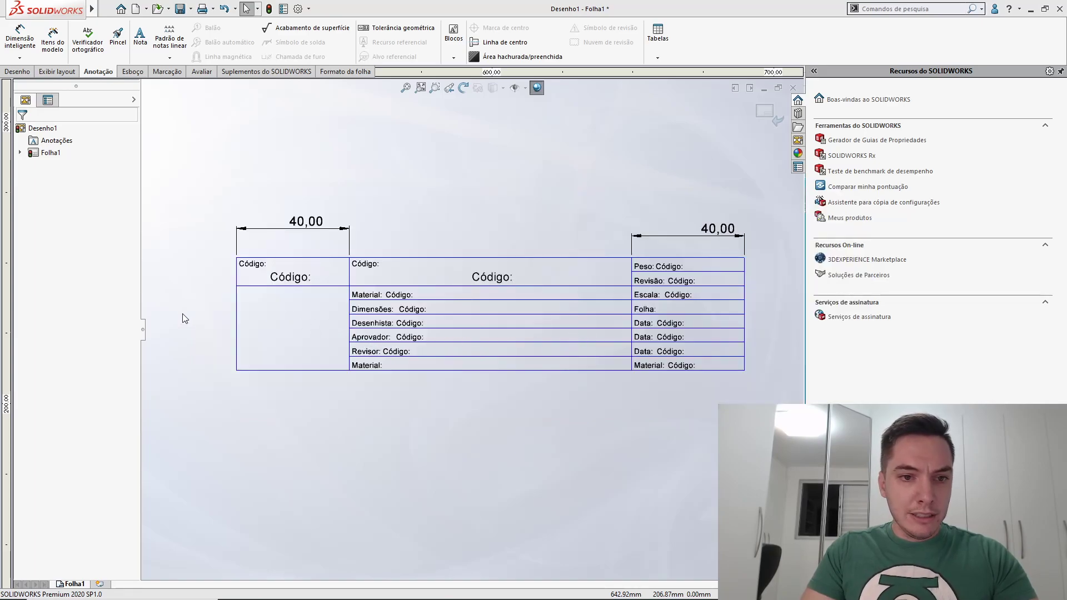
key("alt+Tab")
left_click(128, 316)
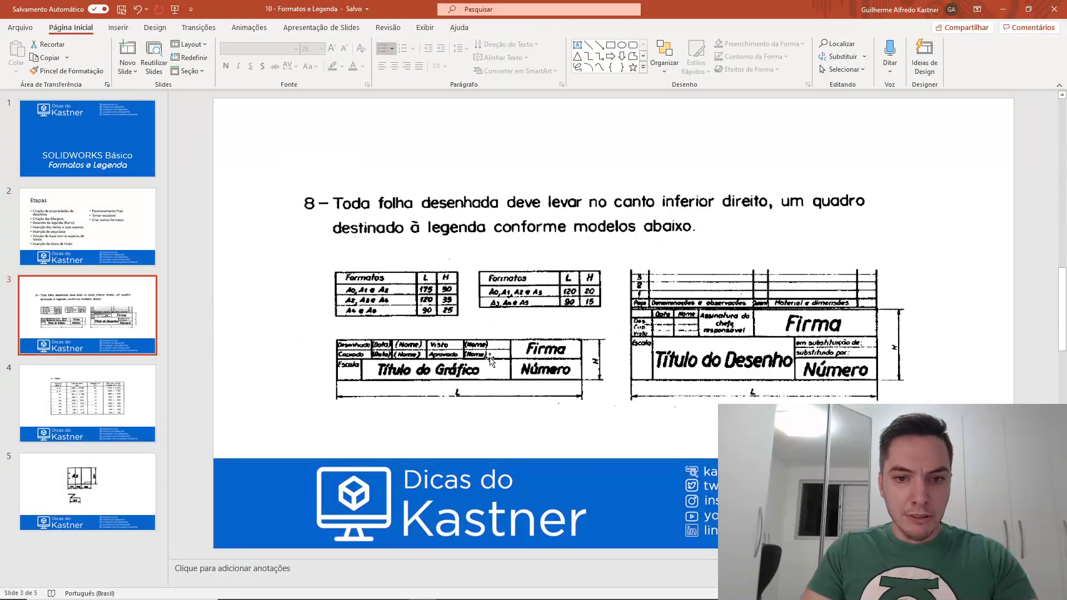
scroll(807, 337, "up", 5, "ctrl")
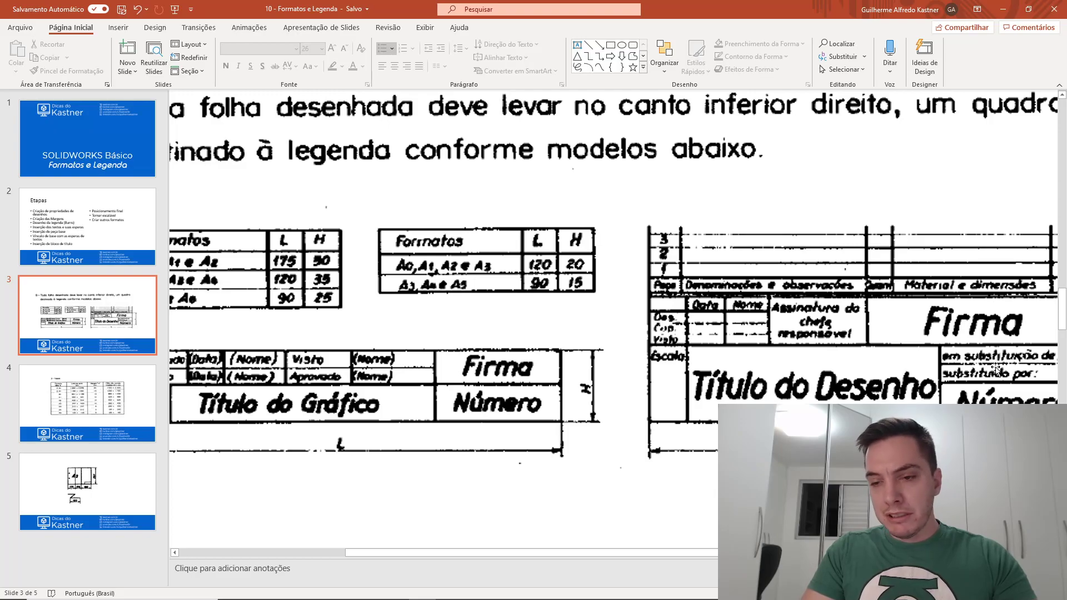
scroll(994, 384, "down", 5, "ctrl")
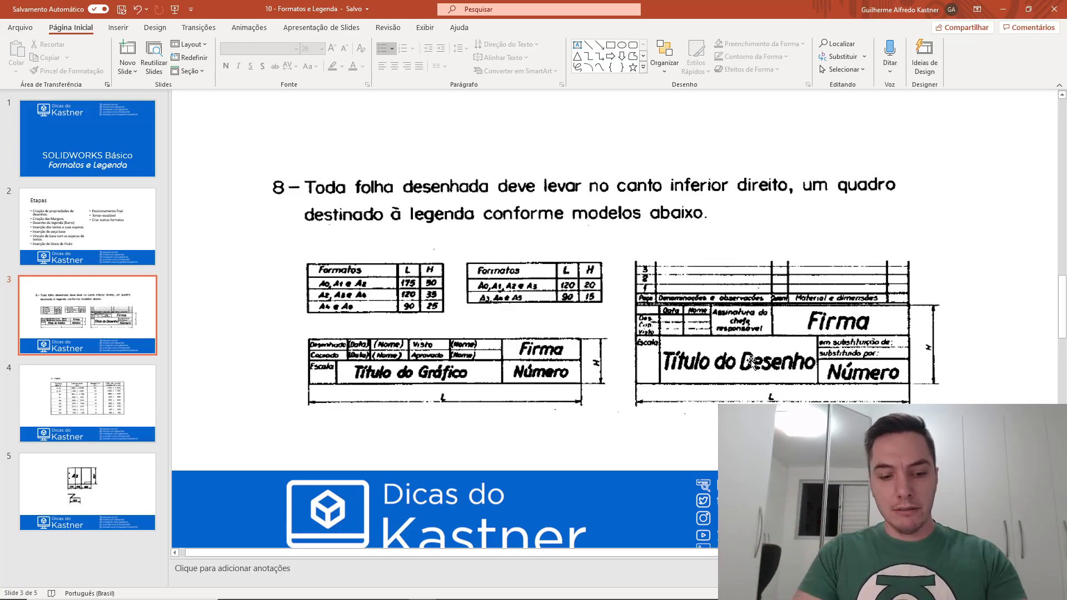
Switch back to SOLIDWORKS and review the title block's layout, checking the labels in the middle and right columns
key("alt+Tab")
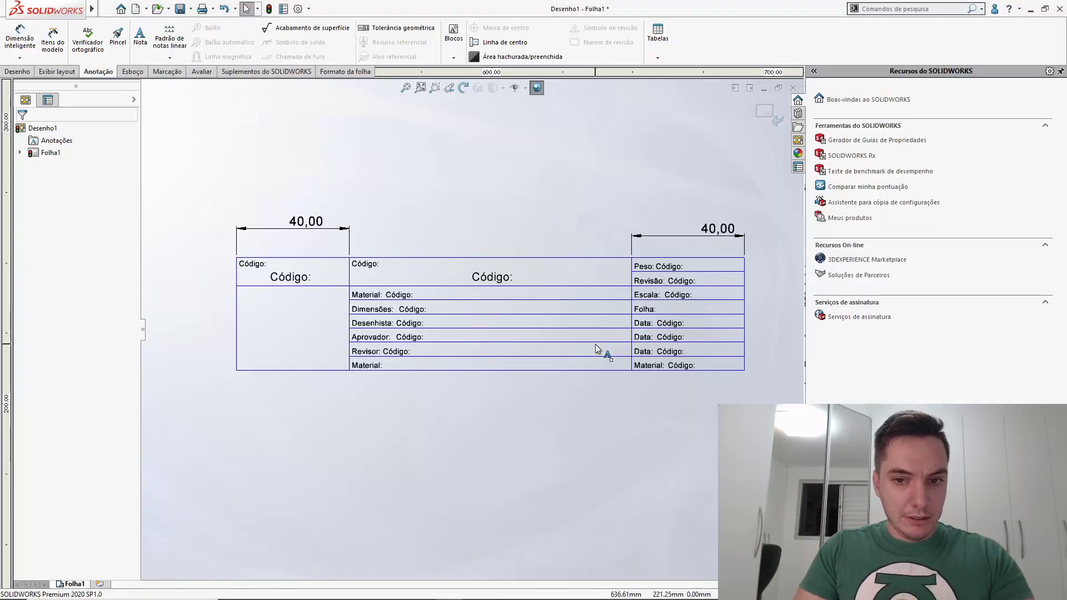
scroll(596, 349, "up", 3)
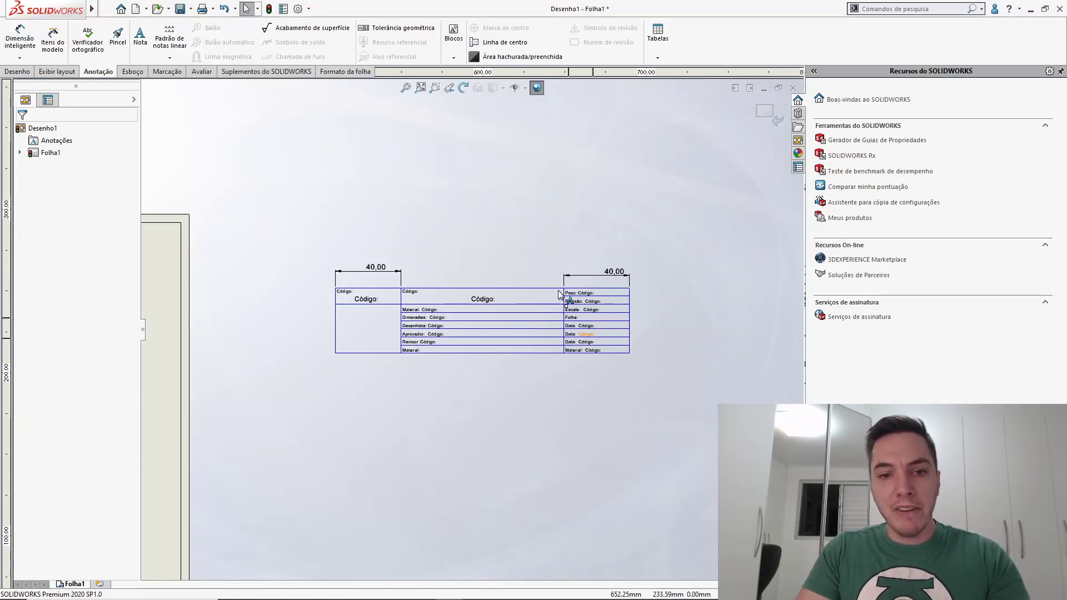
scroll(439, 340, "up", 3)
scroll(446, 335, "down", 4)
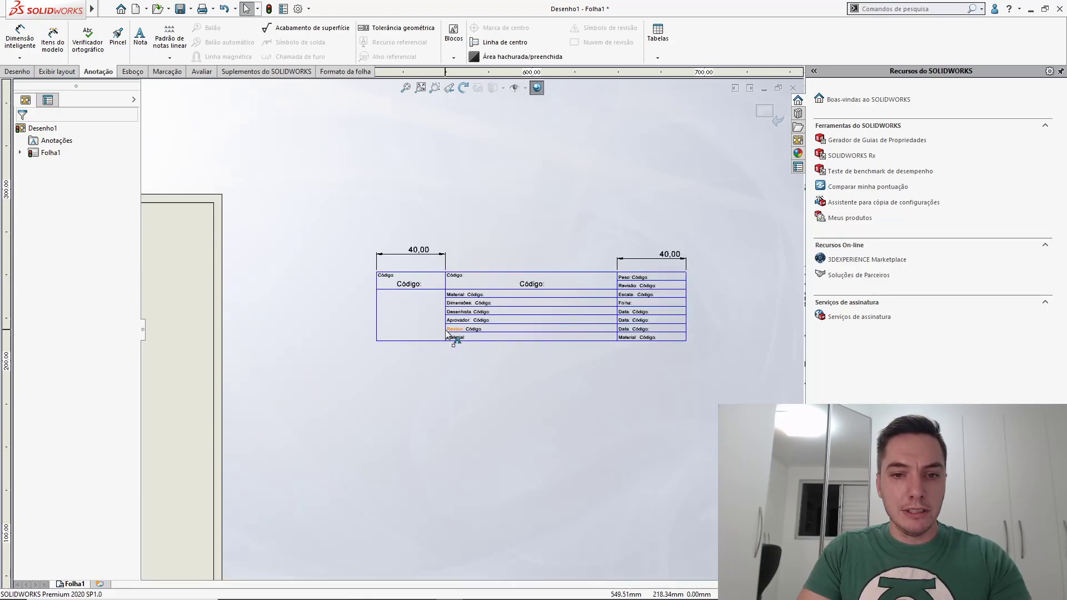
scroll(448, 336, "down", 2)
scroll(435, 310, "up", 3)
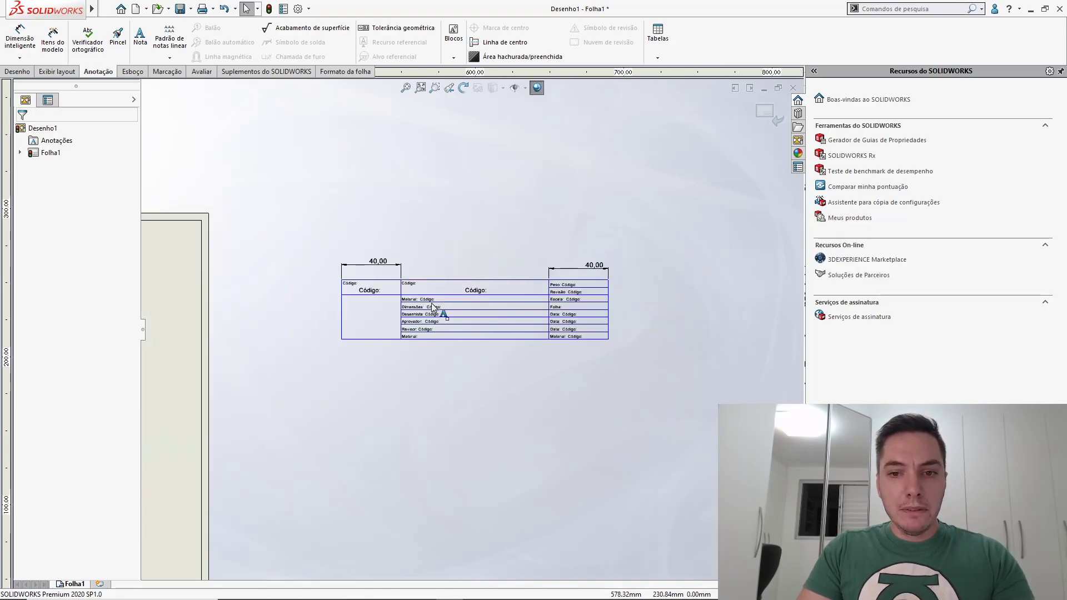
scroll(439, 304, "down", 3)
scroll(564, 324, "up", 2)
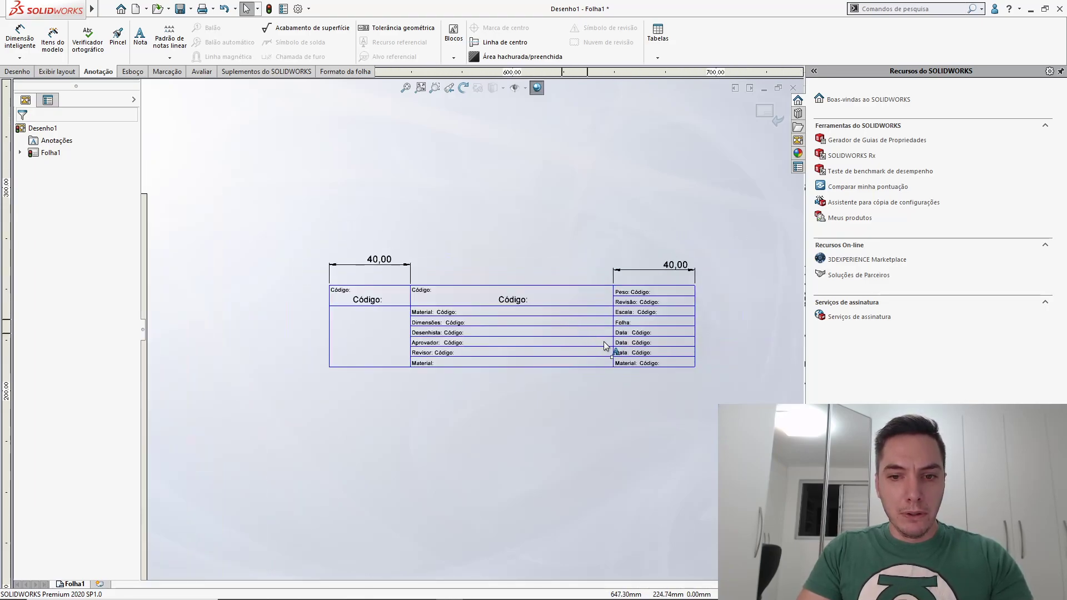
scroll(606, 346, "down", 5)
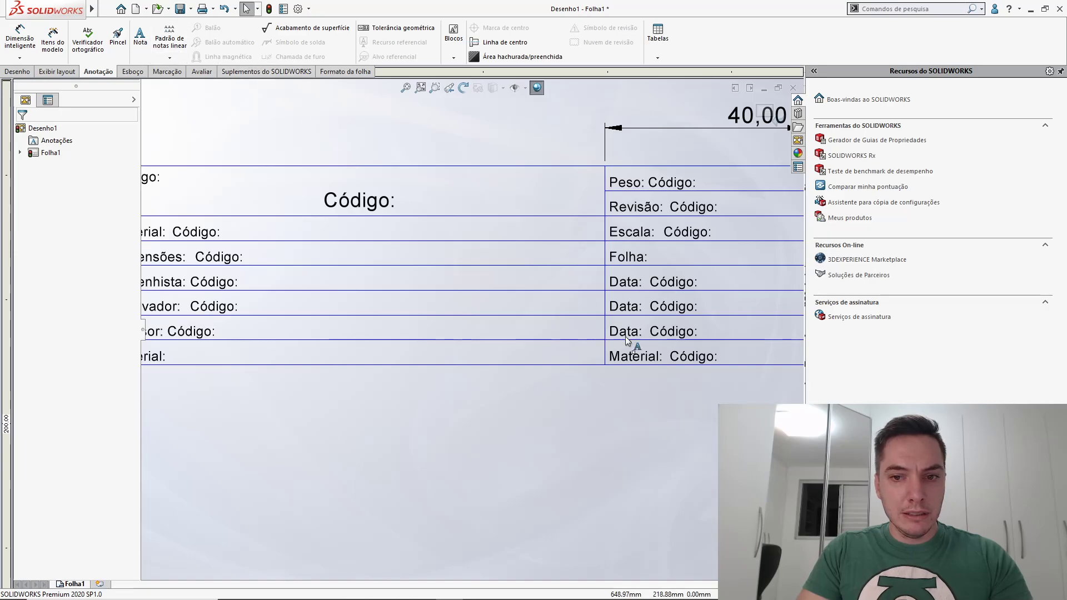
scroll(648, 330, "up", 3)
scroll(563, 324, "down", 1)
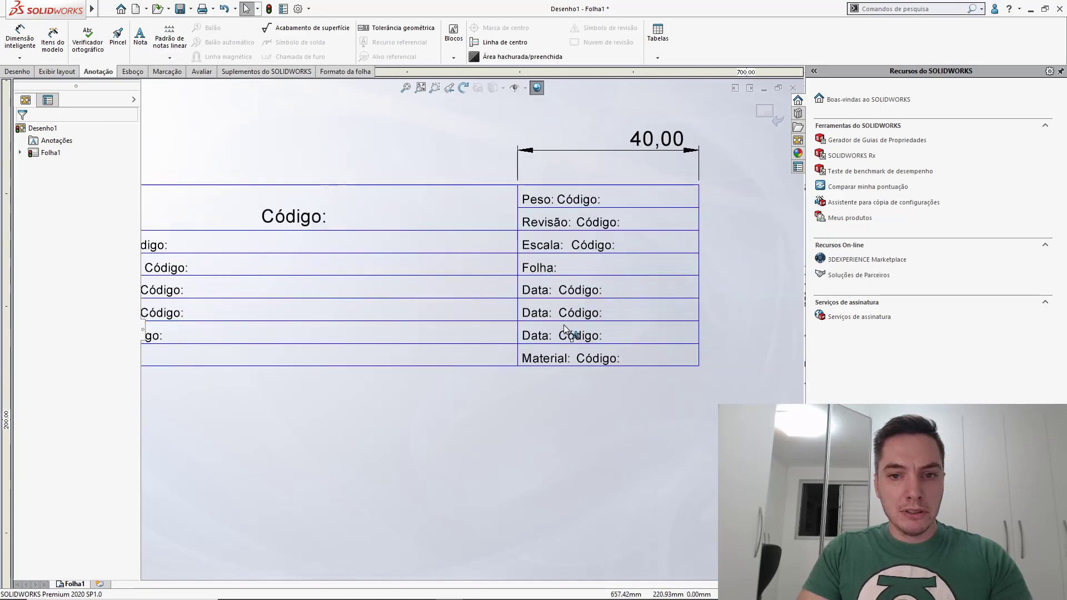
scroll(553, 325, "up", 4)
scroll(523, 336, "down", 1)
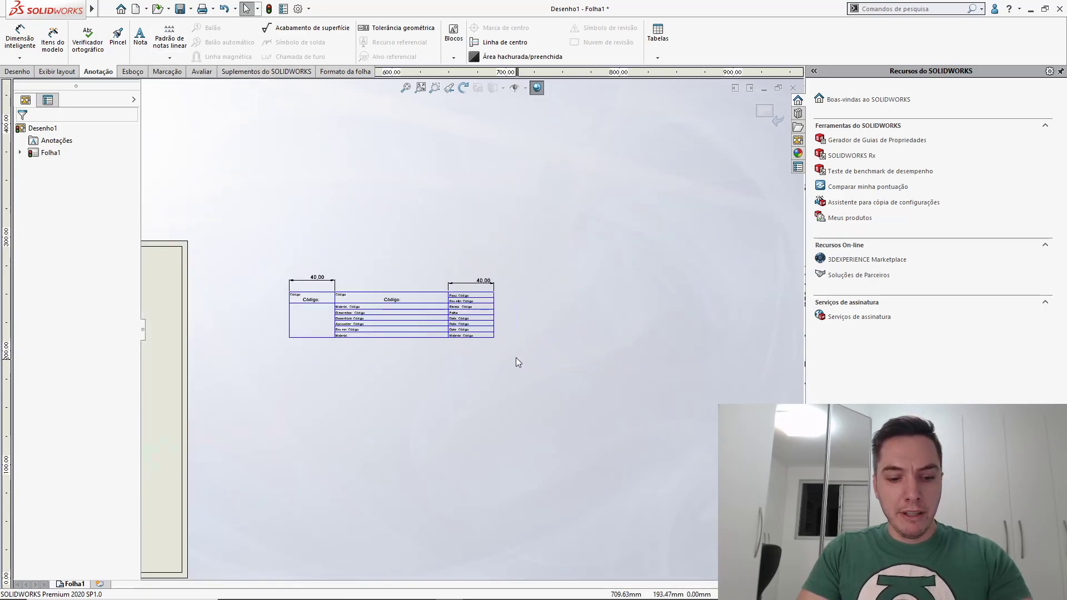
Switch to the PowerPoint presentation and review the "Etapas" list on slide 2
key("alt+Tab")
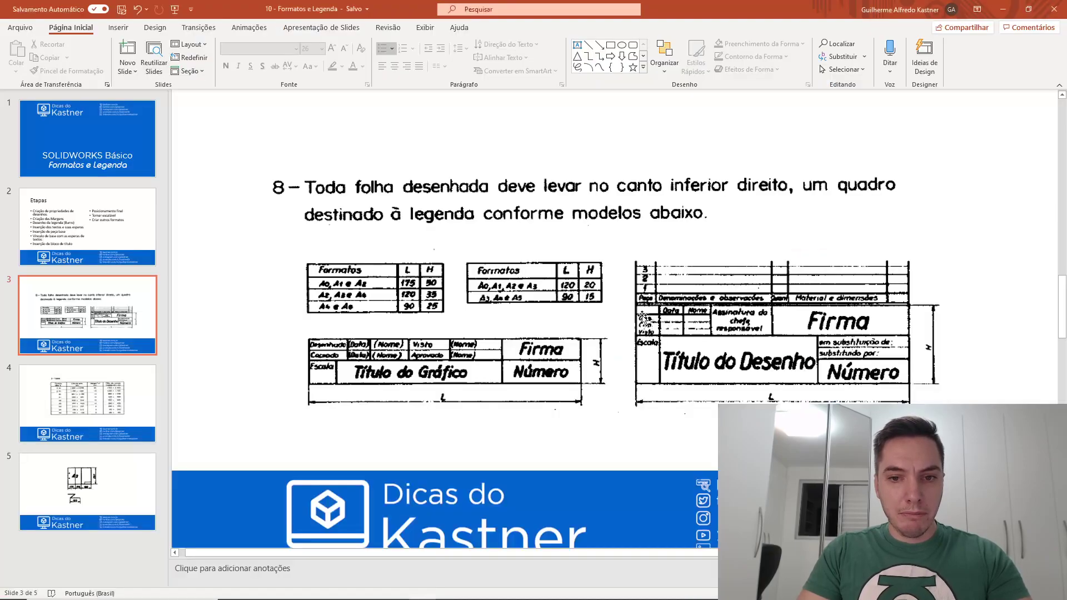
left_click(123, 246)
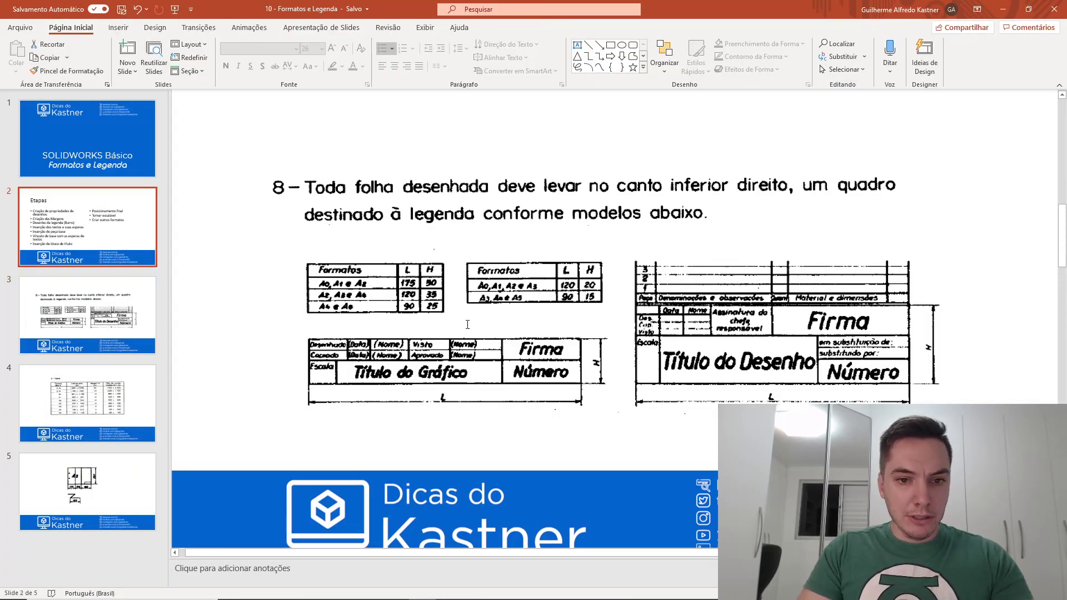
left_click(550, 298)
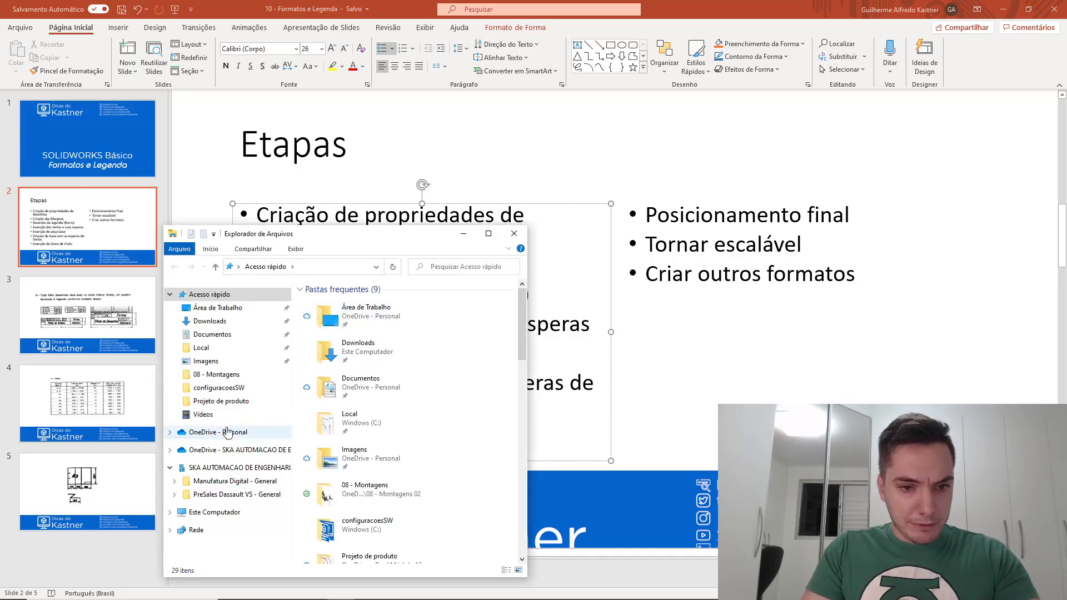
Copy the morsa - Mandibula movel part from the 08 - Montagens folder into the 10 - Formatos e Legenda folder
left_click(220, 374)
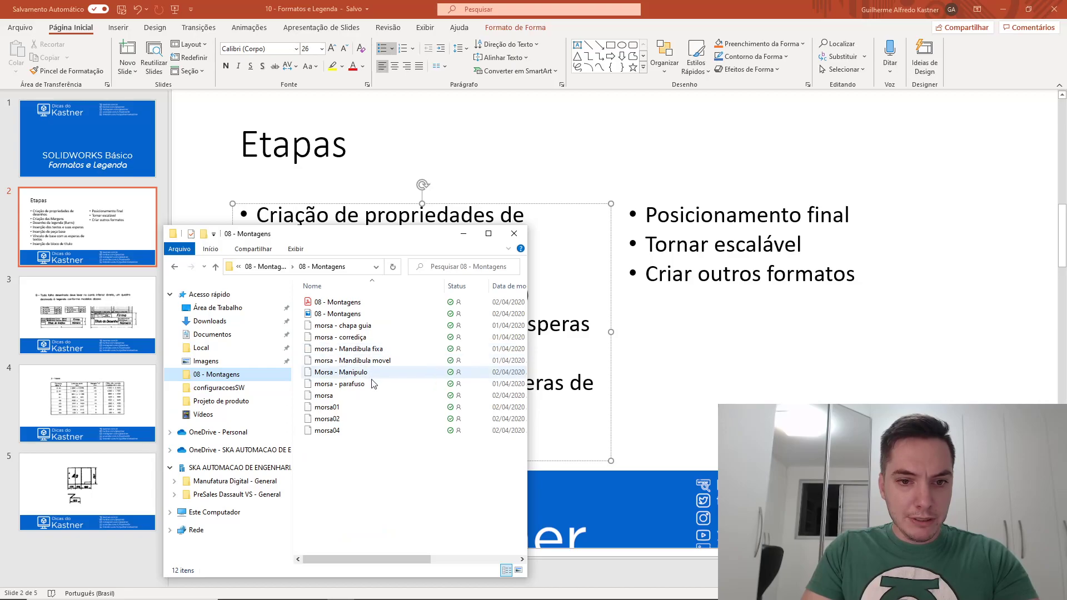
left_click(357, 376)
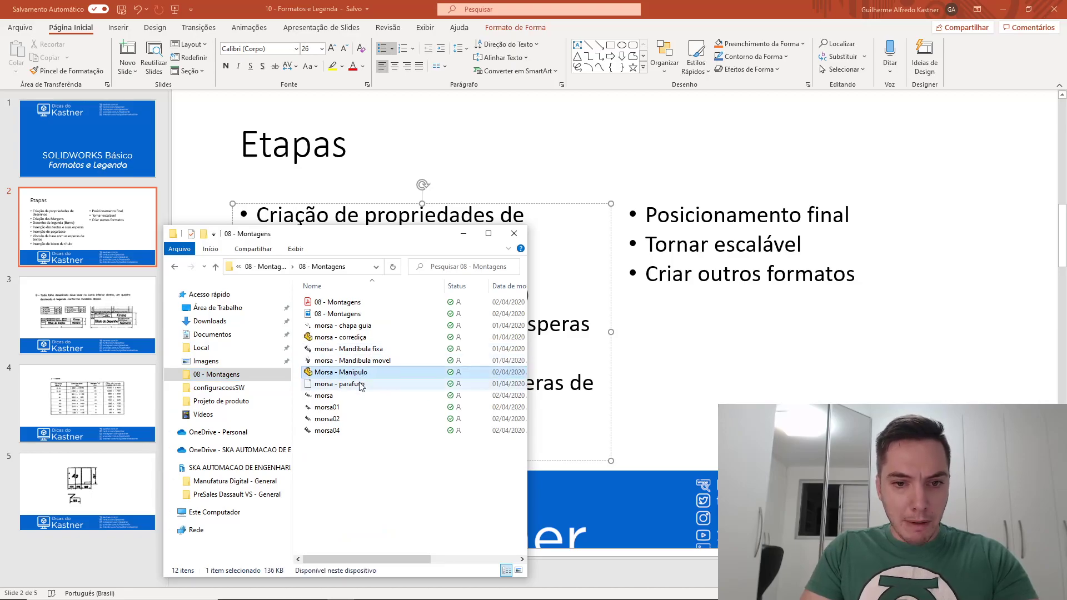
left_click(356, 362)
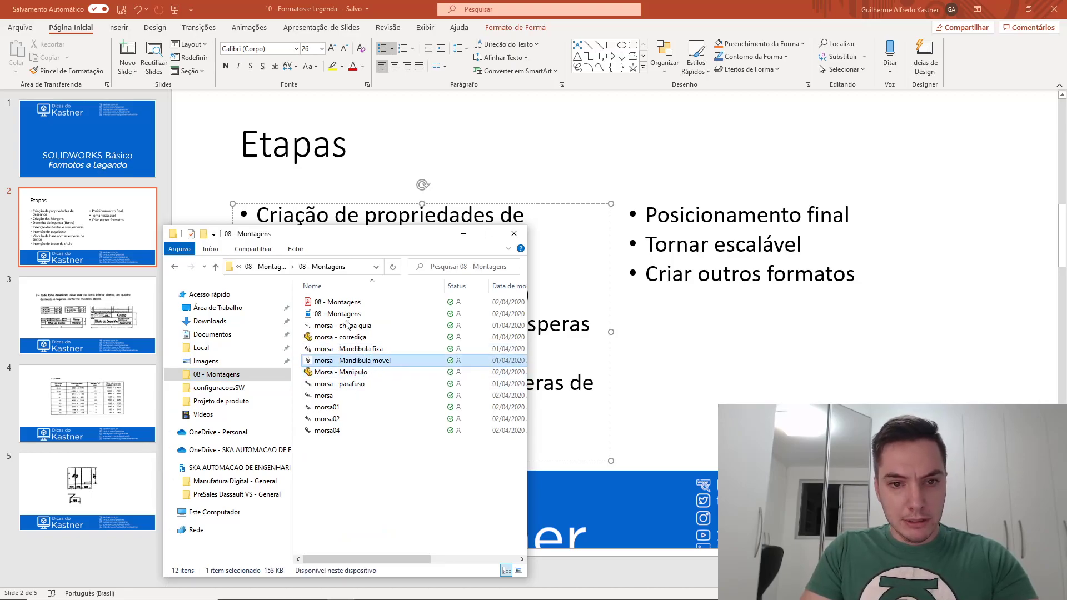
left_click(266, 267)
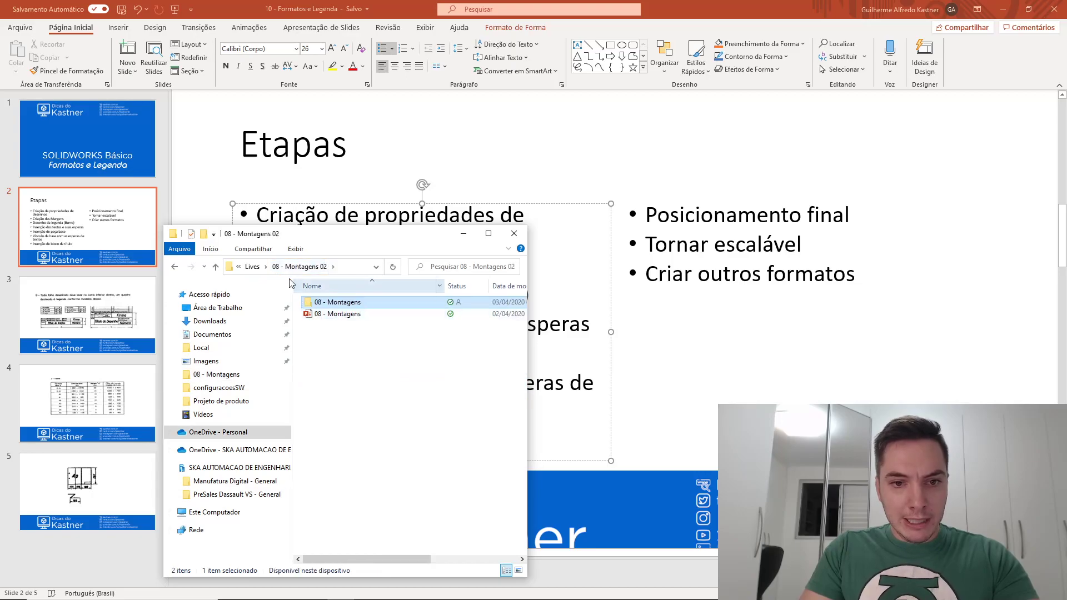
left_click(257, 270)
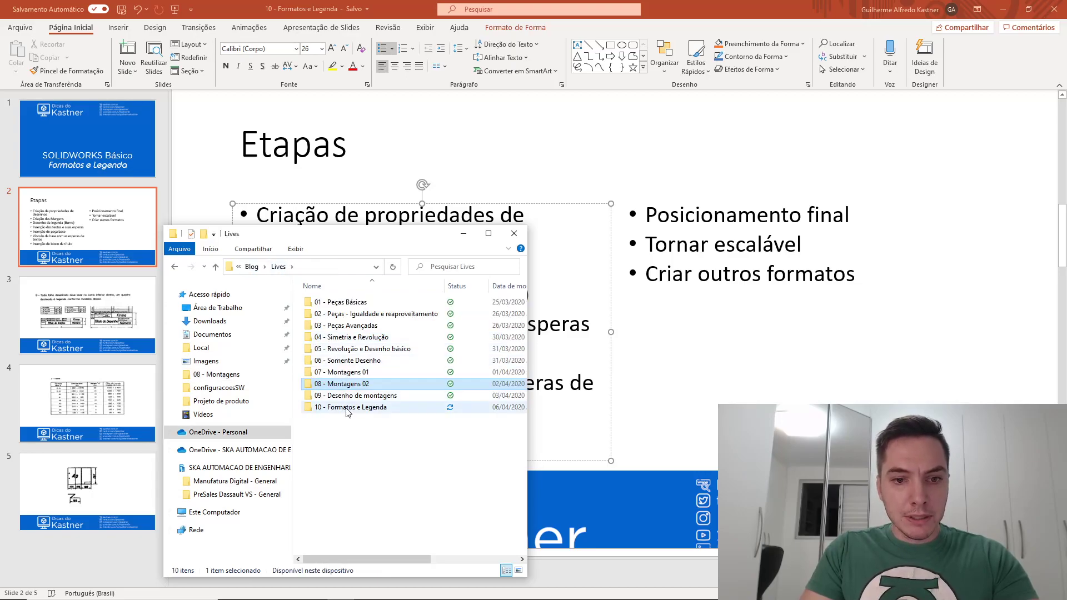
left_click(346, 408)
double_click(347, 408)
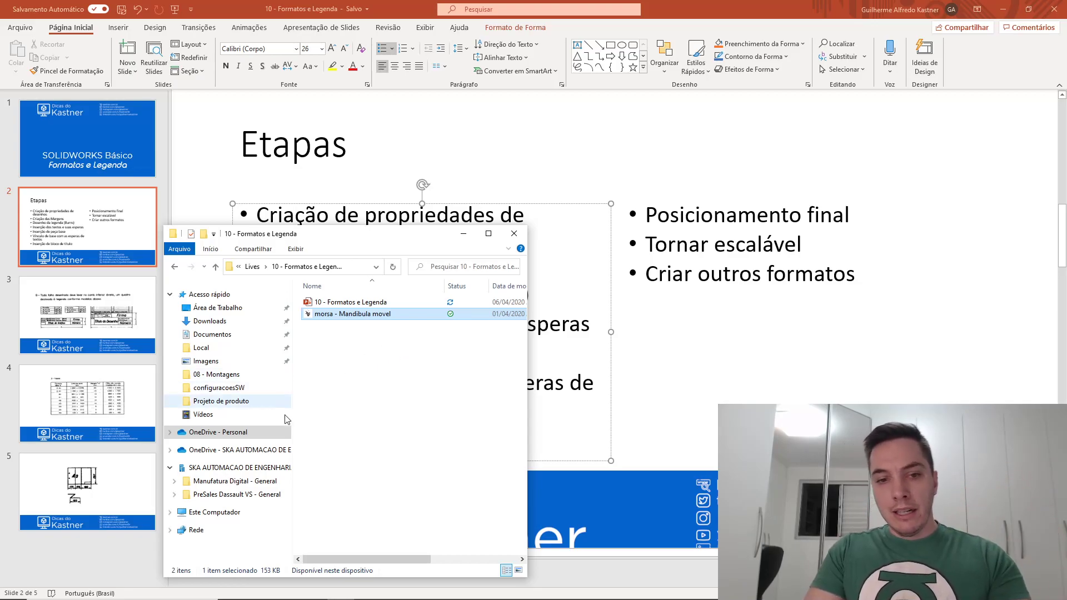
Try to insert the morsa - Mandibula movel part as a model view in the drawing, and exit sheet format editing
mouse_move(351, 317)
left_mouse_down()
mouse_move(439, 596)
mouse_move(571, 582)
mouse_move(476, 578)
mouse_move(451, 594)
mouse_move(418, 428)
left_mouse_up()
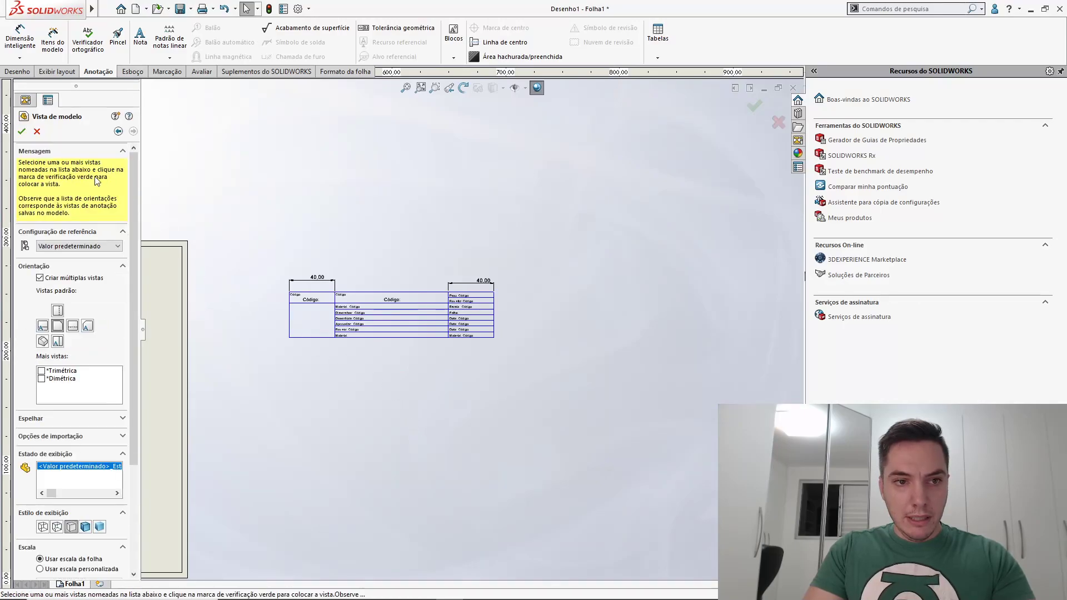
left_click(38, 132)
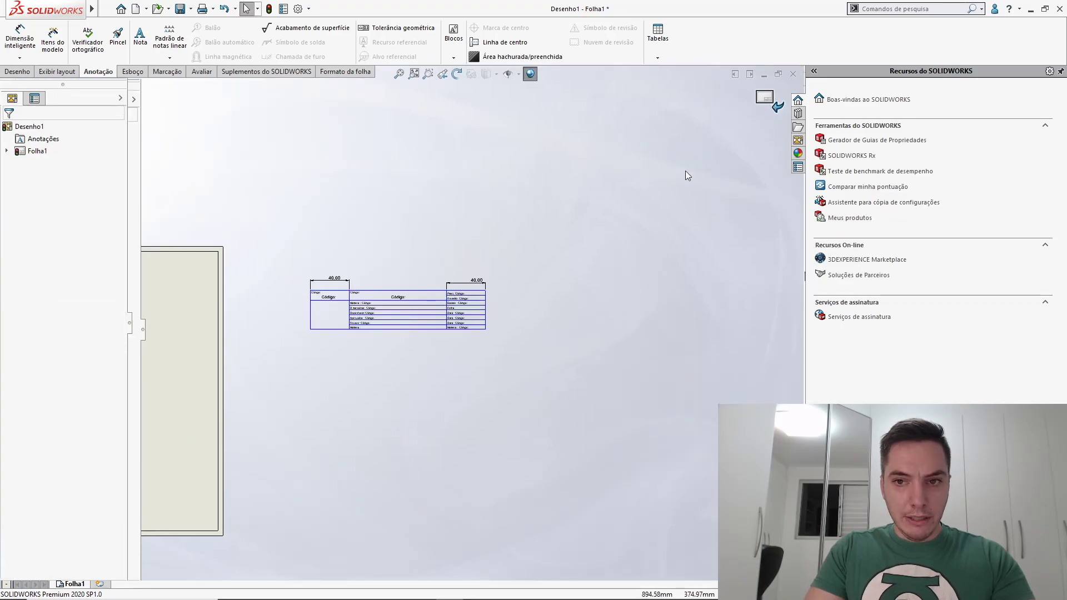
scroll(360, 324, "up", 3)
scroll(387, 330, "down", 1)
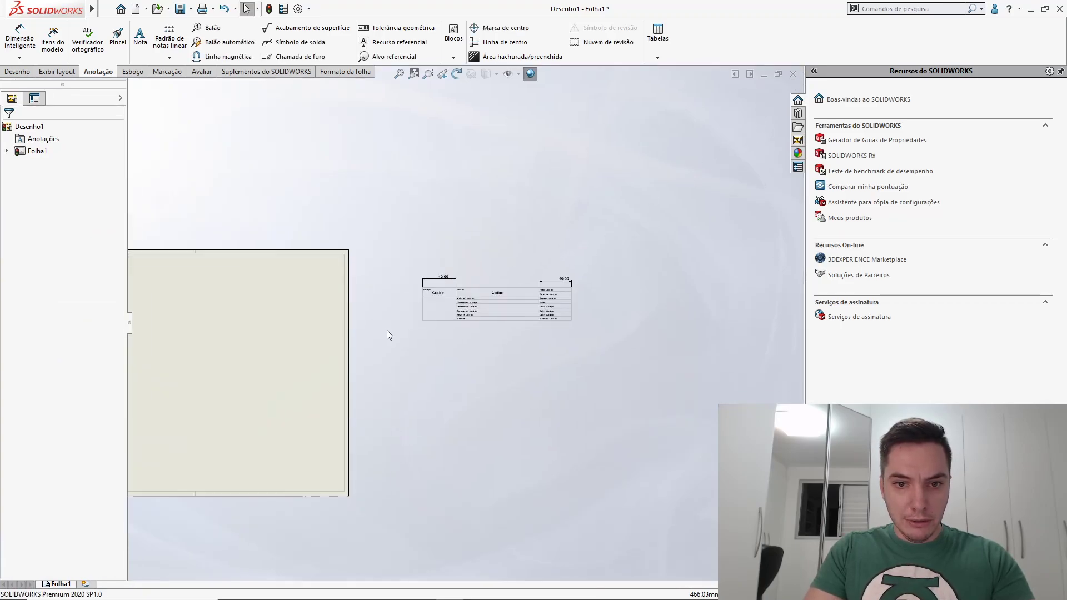
scroll(383, 331, "up", 1)
middle_click_drag(379, 332, 480, 309, "ctrl")
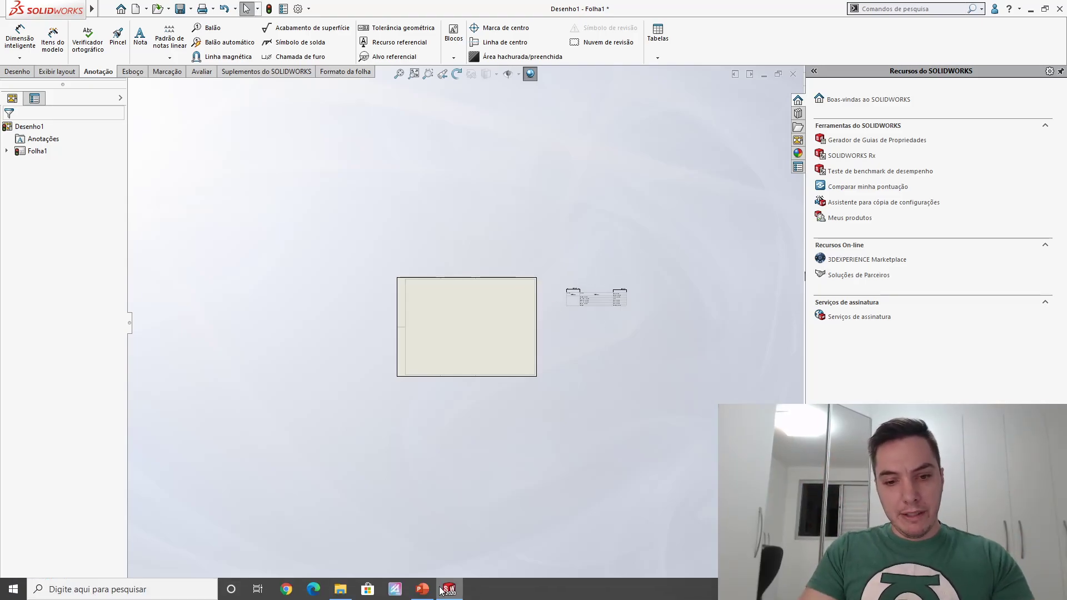
Open the morsa - Mandibula movel part from the 10 - Formatos e Legenda folder in its own SOLIDWORKS window
left_click(340, 595)
left_click_drag(362, 322, 699, 42)
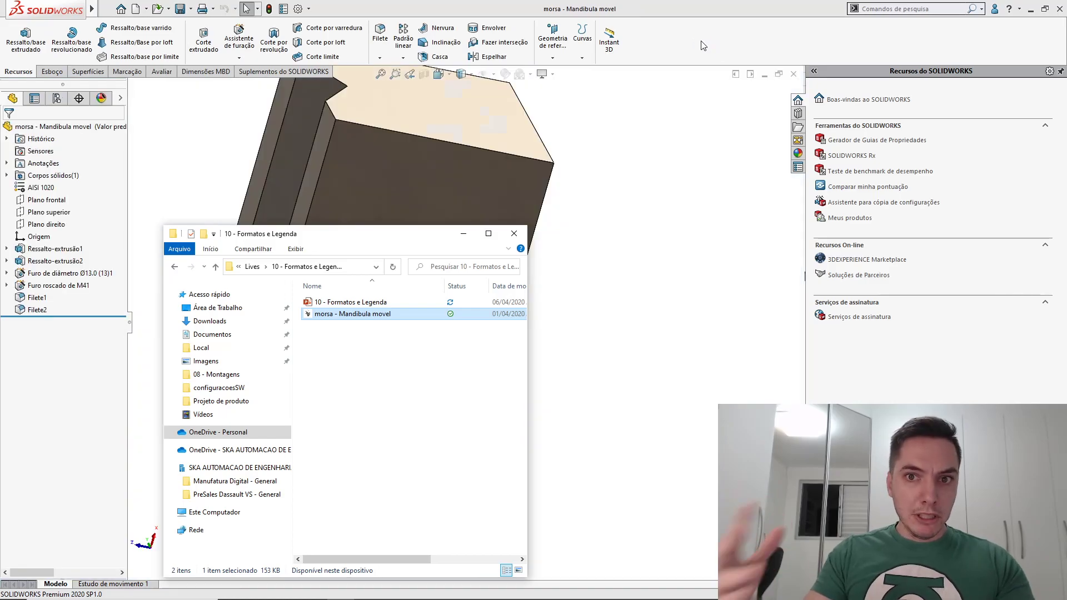
left_click(618, 151)
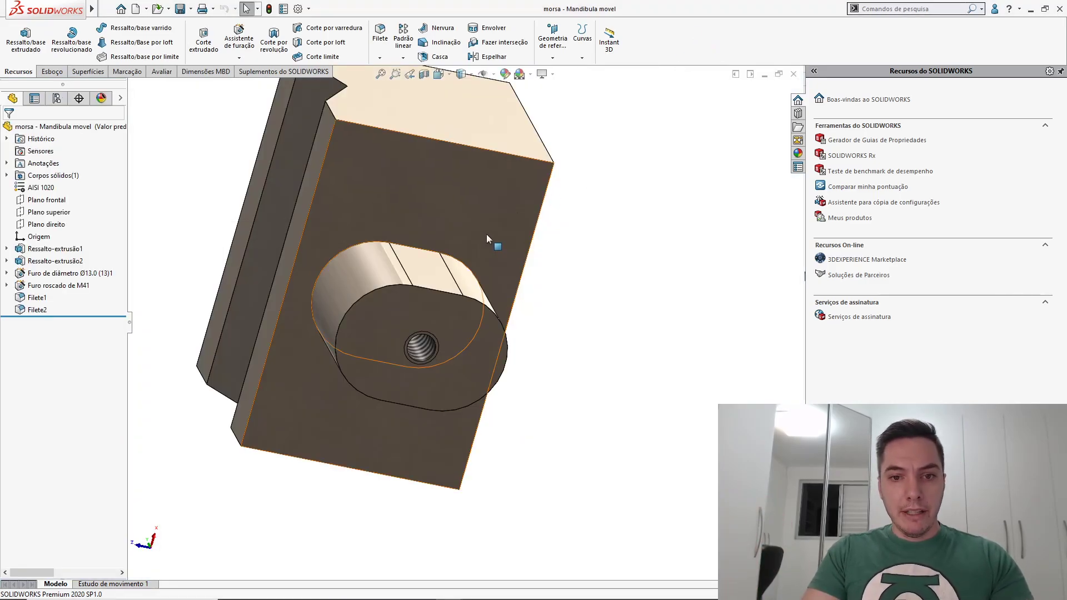
scroll(454, 251, "down", 5)
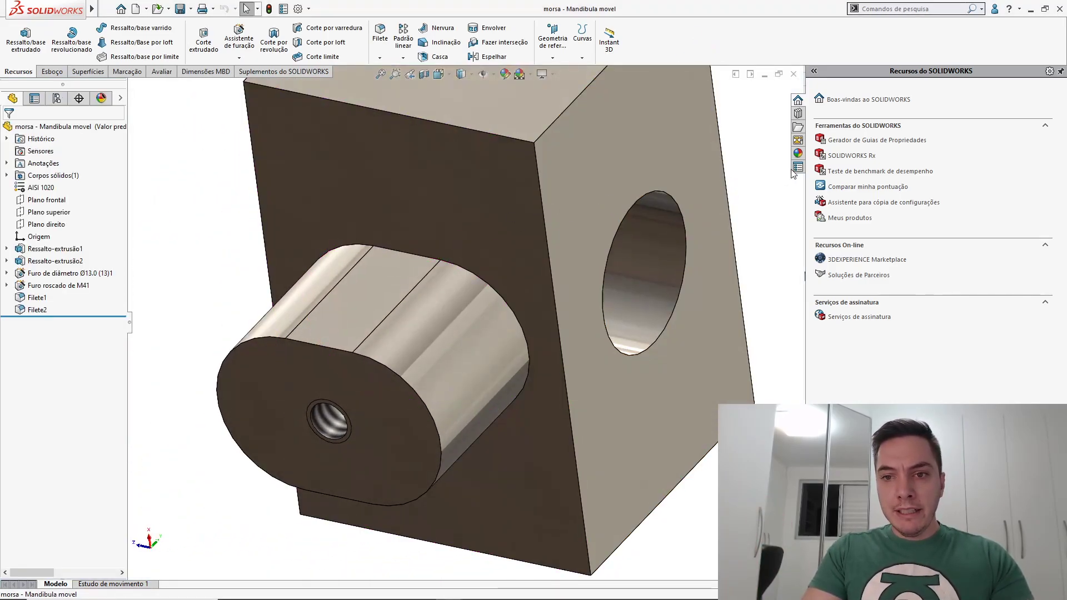
Set the part's Dimensões custom property to 40 x 40 x 26 and apply it
left_click(797, 168)
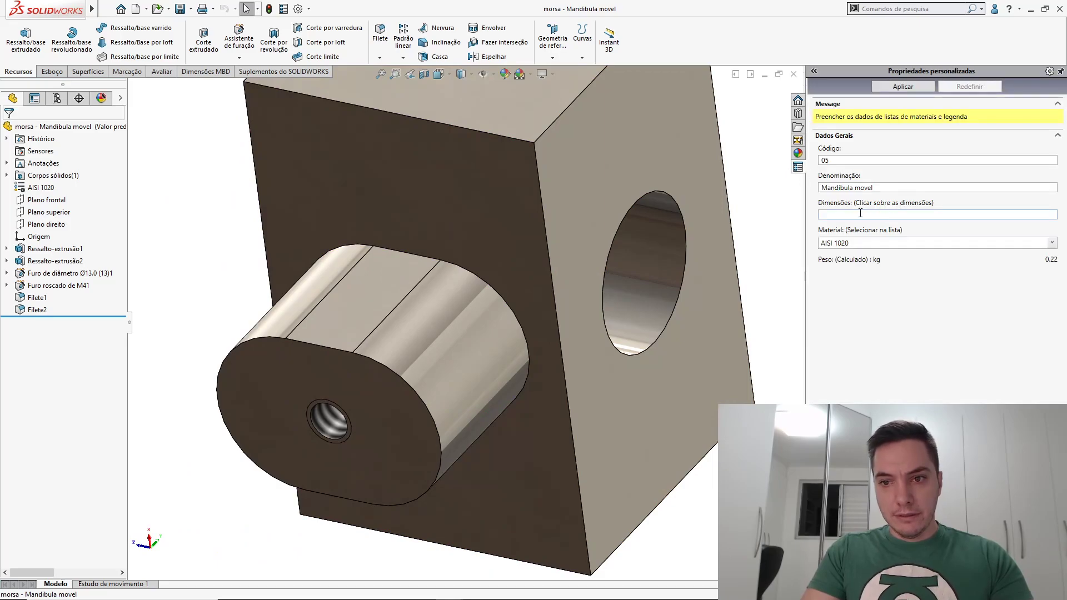
left_click(860, 214)
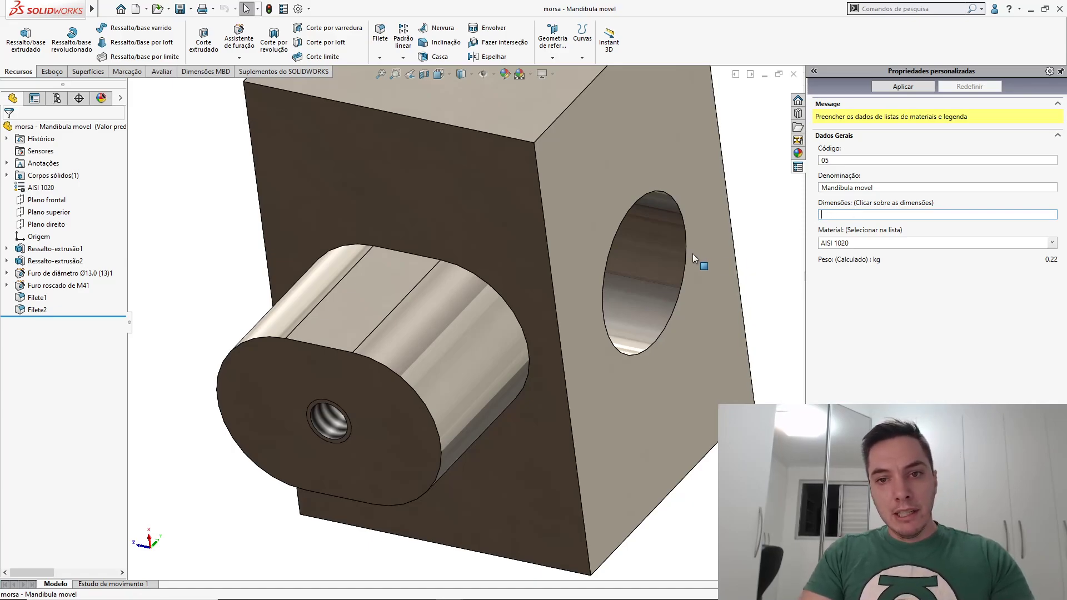
scroll(588, 228, "up", 8)
middle_click_drag(566, 195, 406, 293)
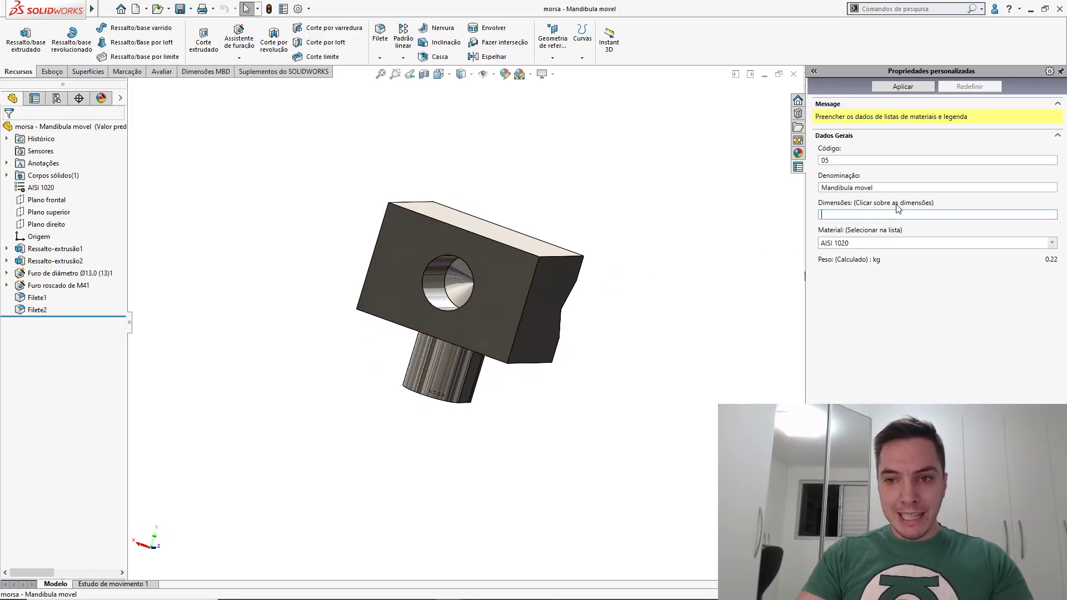
key("super+plus")
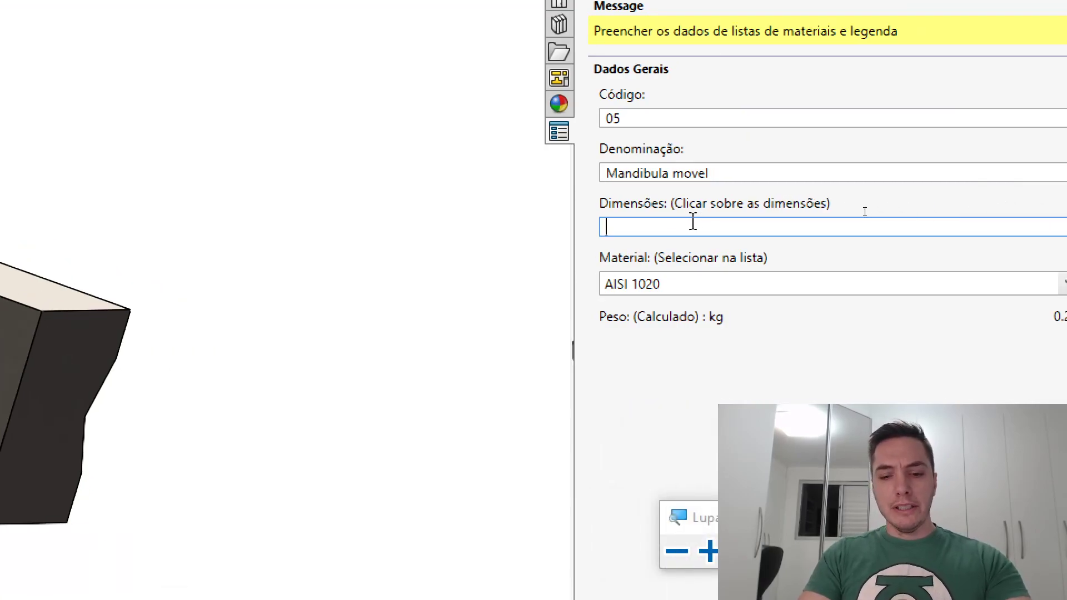
type("4")
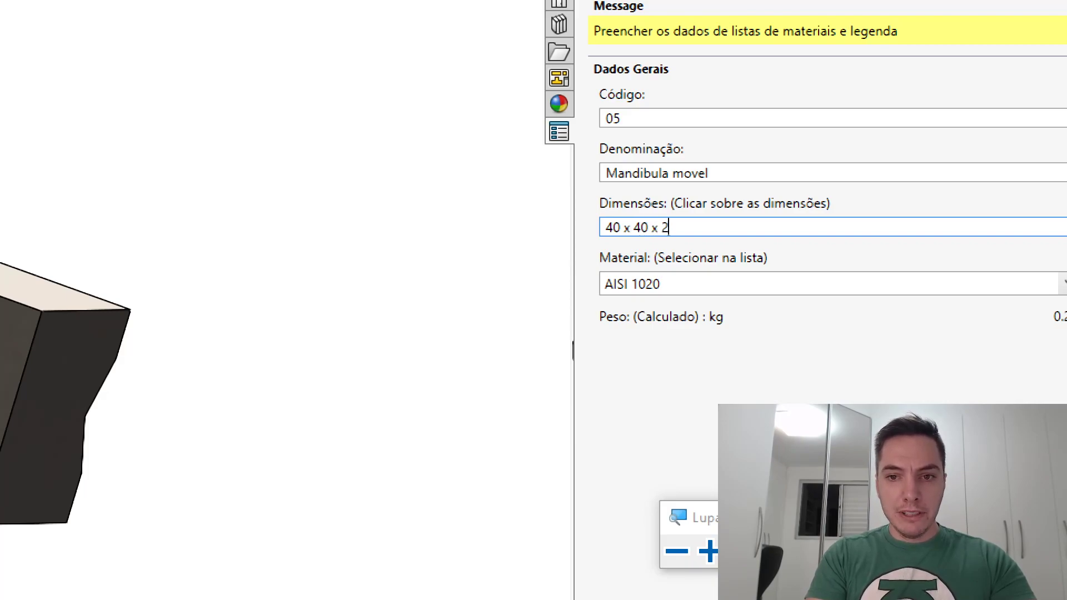
type("0 x 40 x 26")
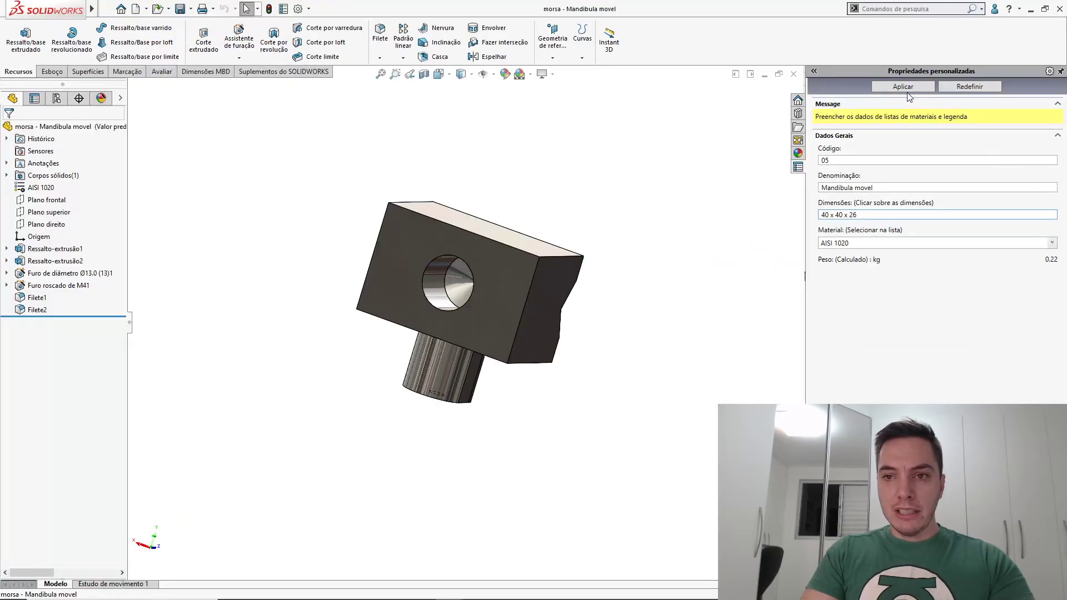
left_click(906, 88)
Check the base extrusion's dimensions against the Dimensões property and review the Código, Denominação and Material fields
double_click(495, 260)
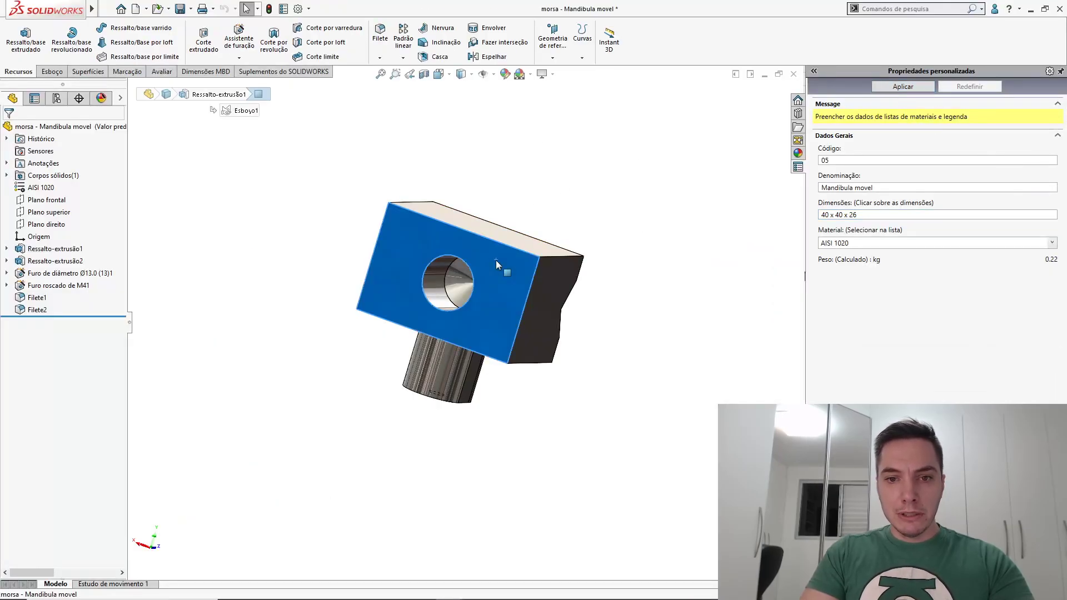
middle_click_drag(498, 260, 545, 434)
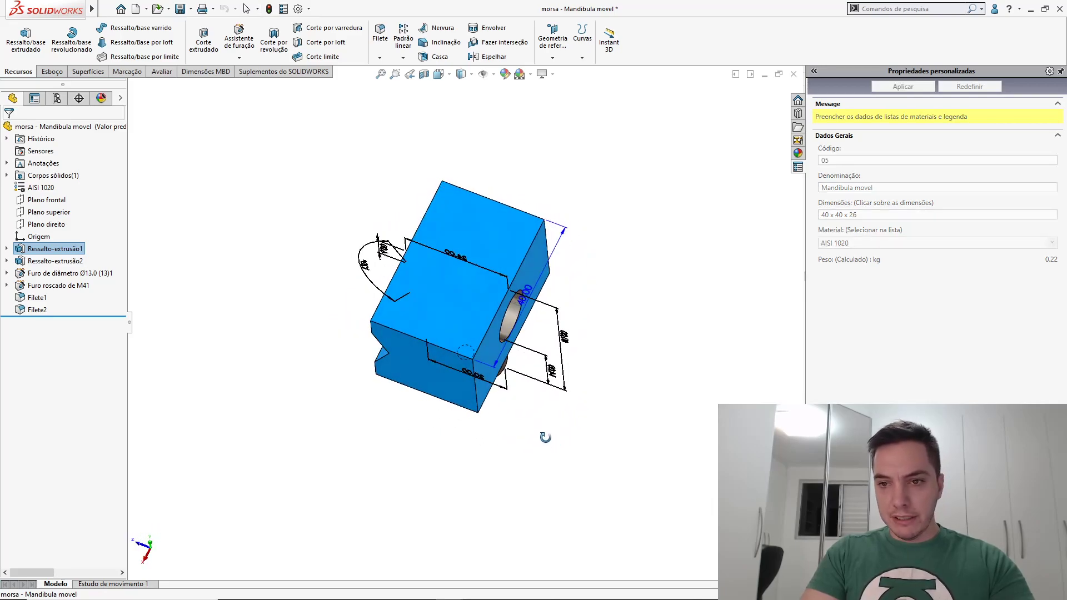
left_click(615, 415)
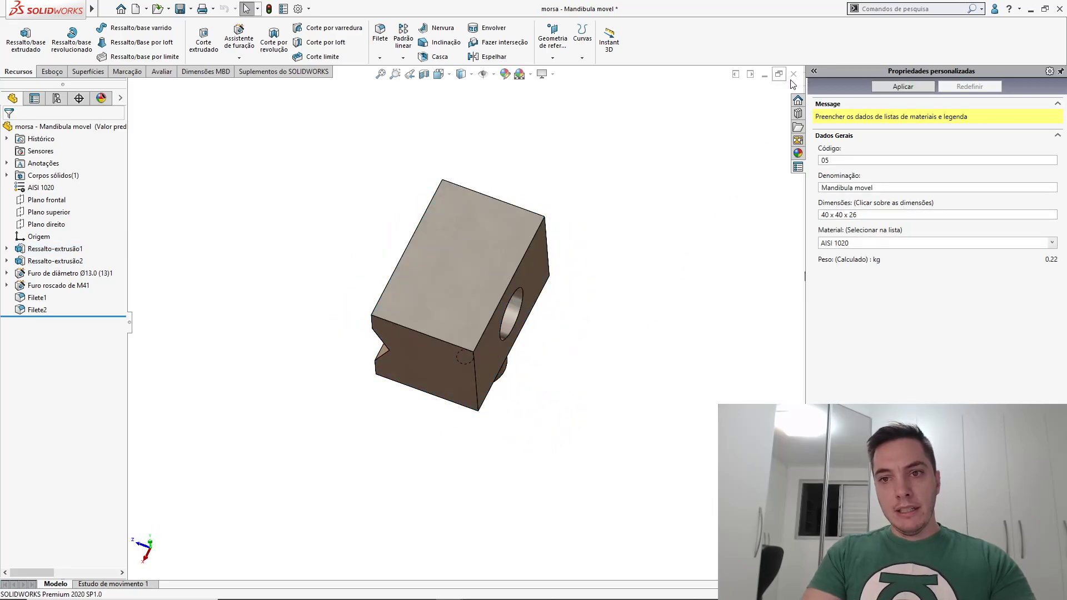
left_click(836, 160)
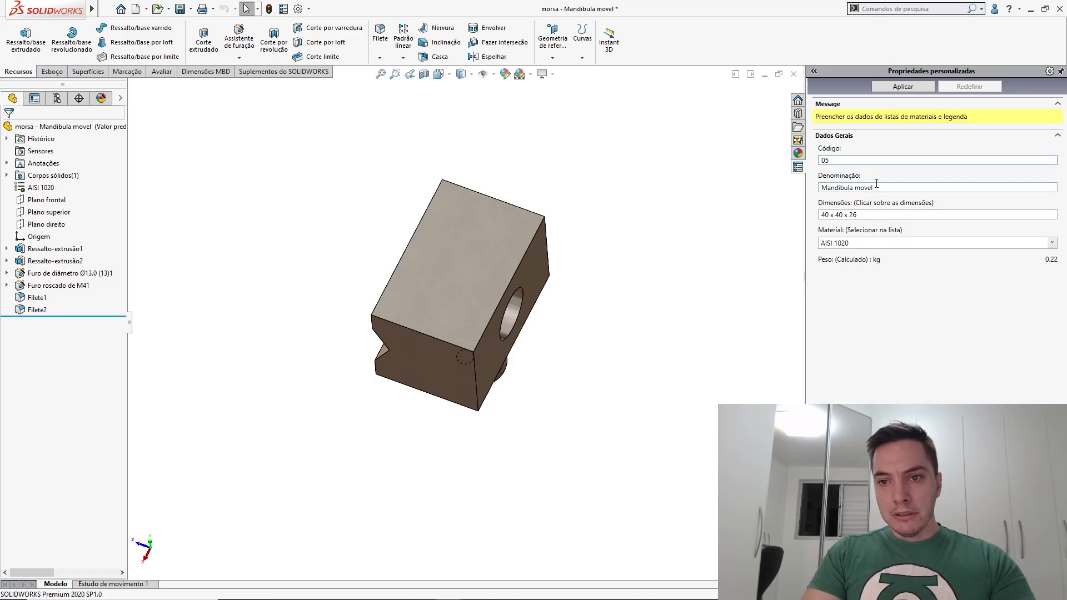
left_click(877, 186)
left_click(873, 218)
left_click(873, 243)
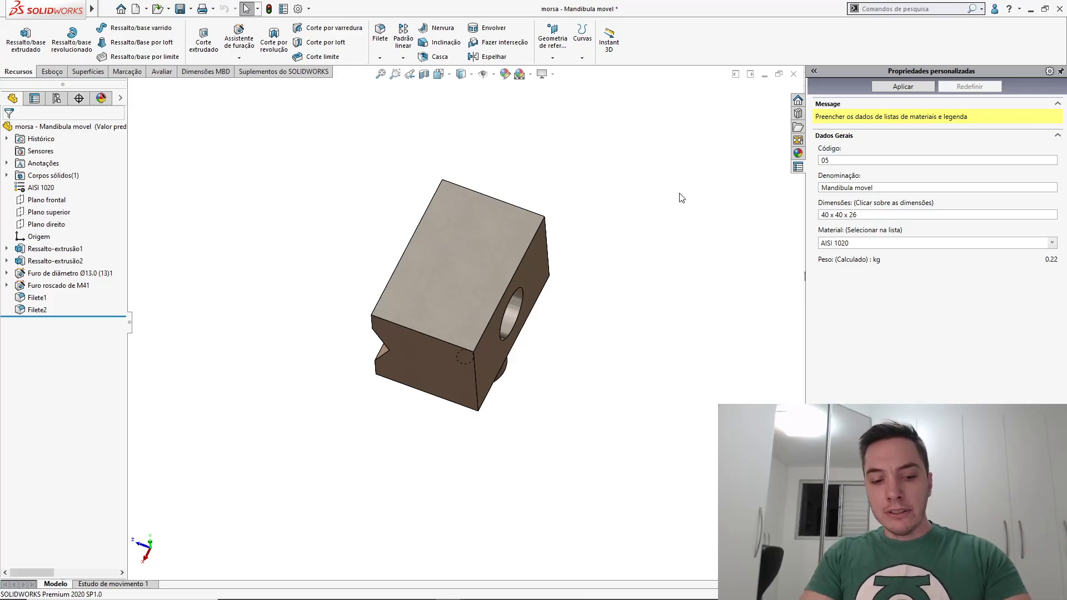
Return from the part to the Desenho1 drawing
key("alt+Tab")
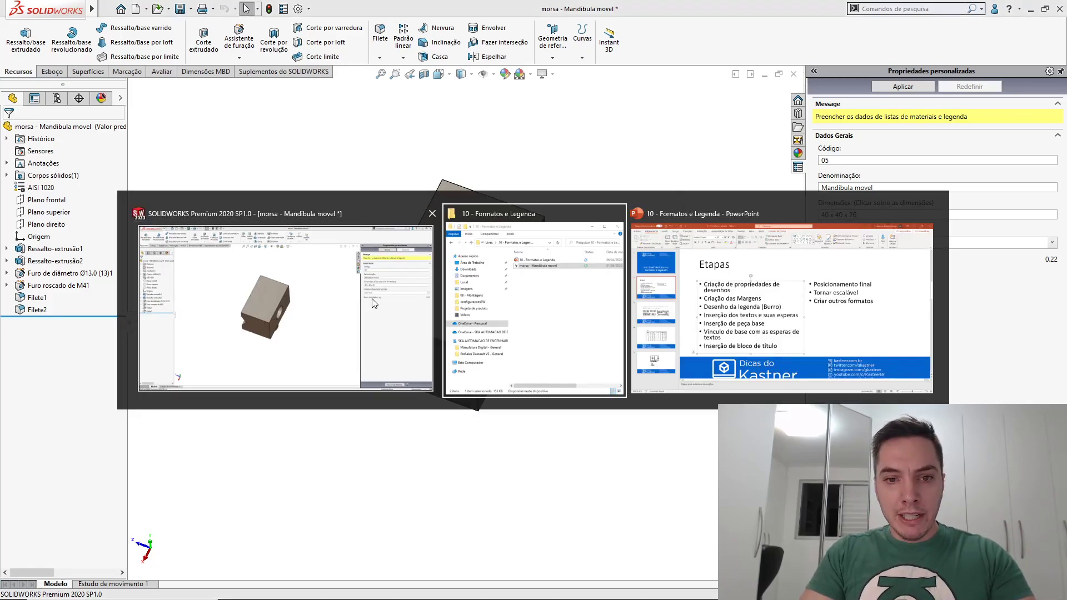
left_click(389, 294)
key("ctrl+Tab")
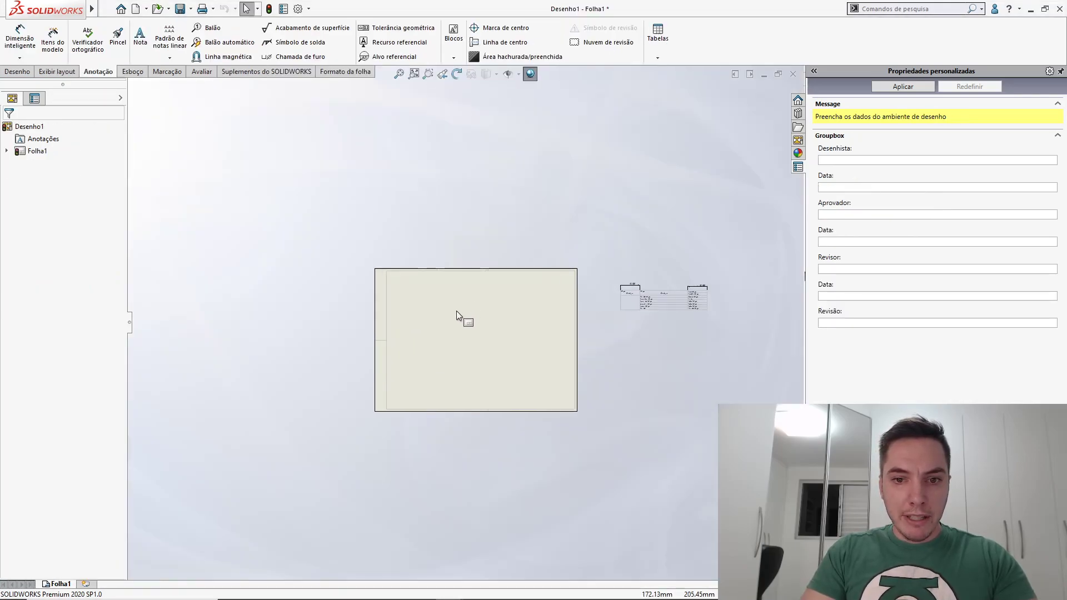
right_click(487, 348)
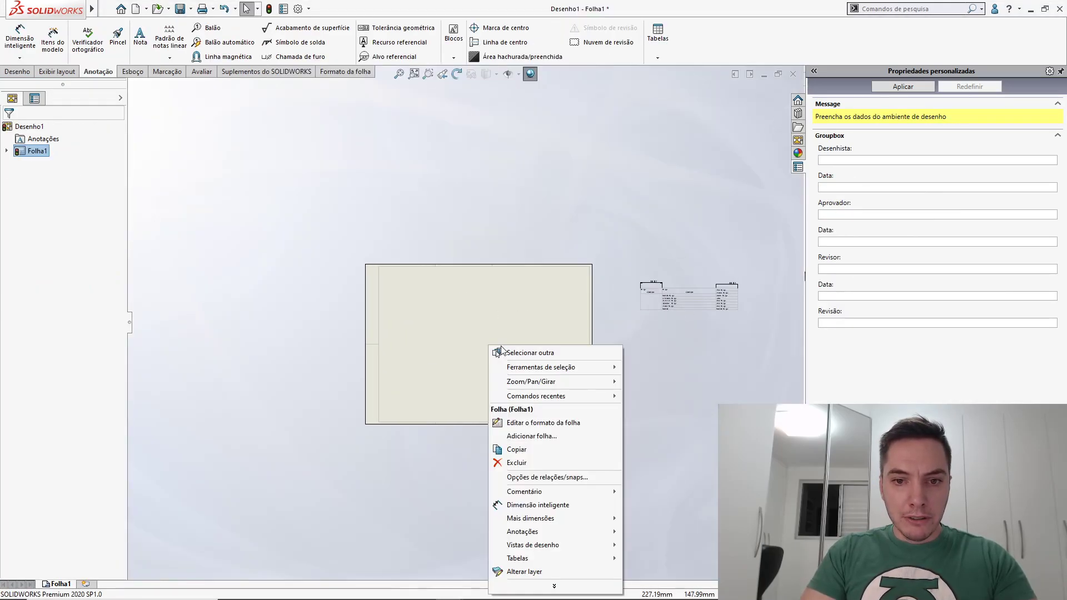
left_click(534, 421)
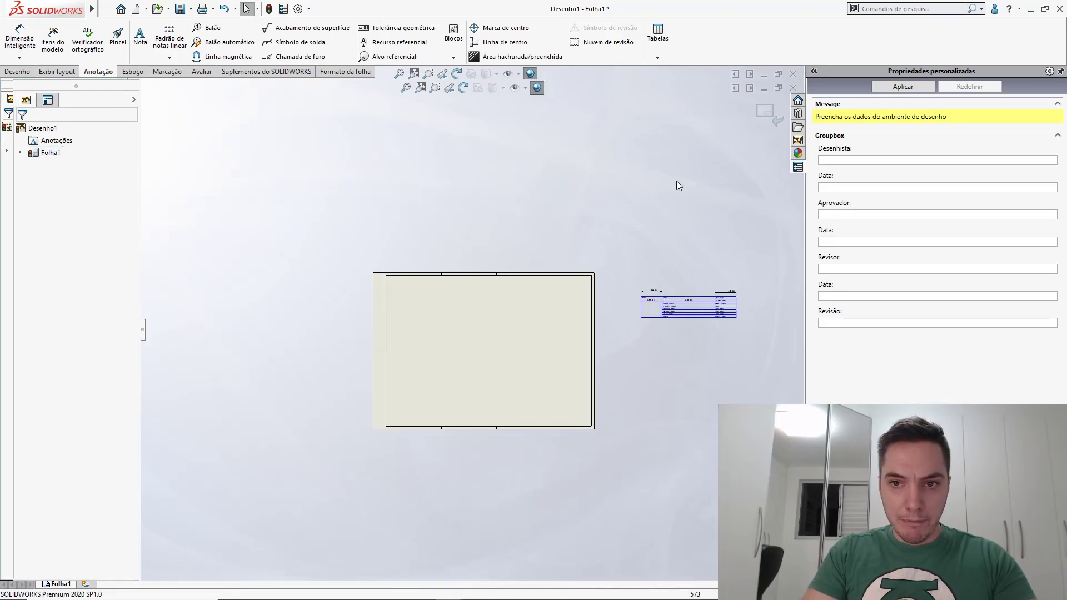
left_click(770, 114)
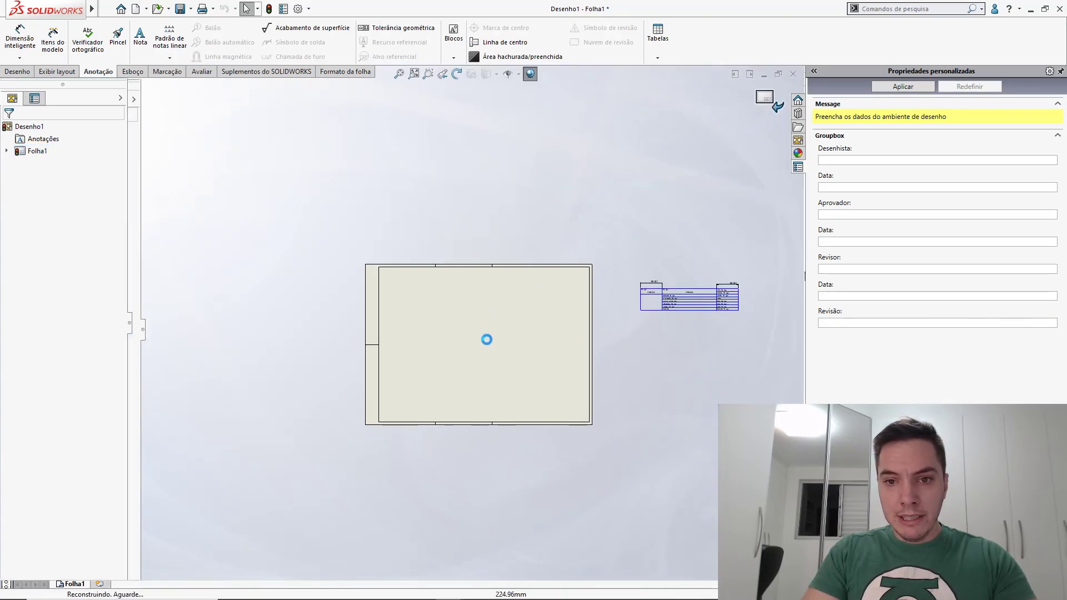
left_click(57, 71)
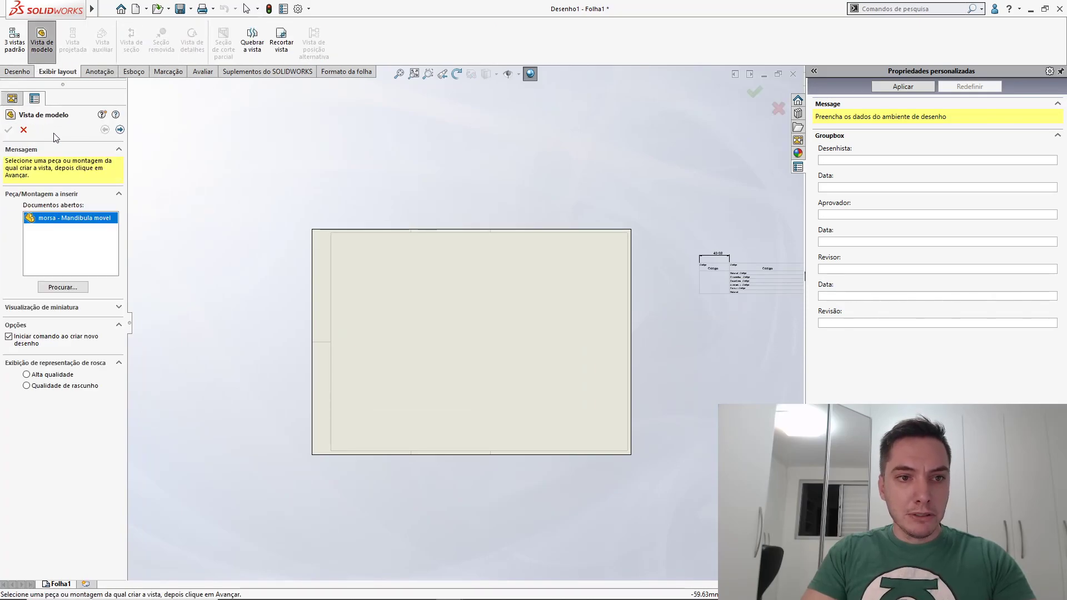
left_click(119, 130)
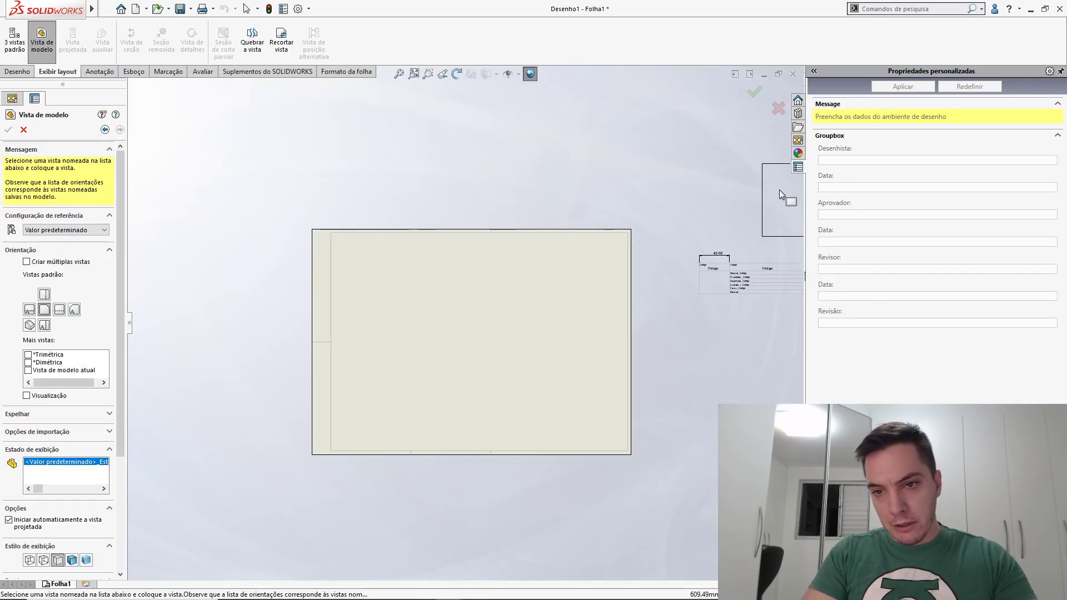
left_click(23, 129)
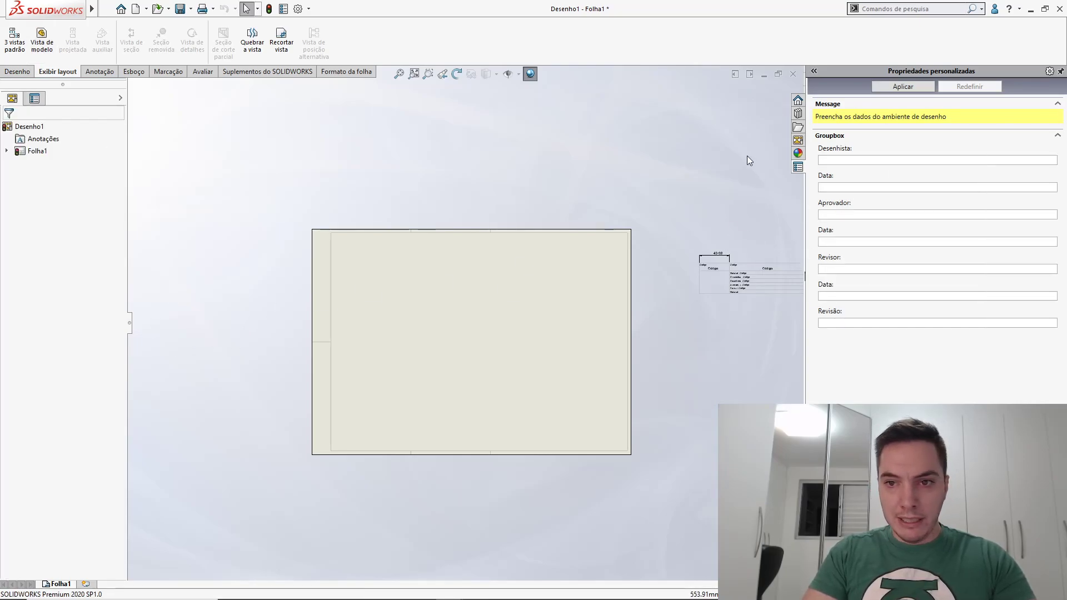
Load the morsa - Mandibula movel part's views into the drawing's View Palette
left_click(797, 140)
left_click(850, 85)
left_click(845, 96)
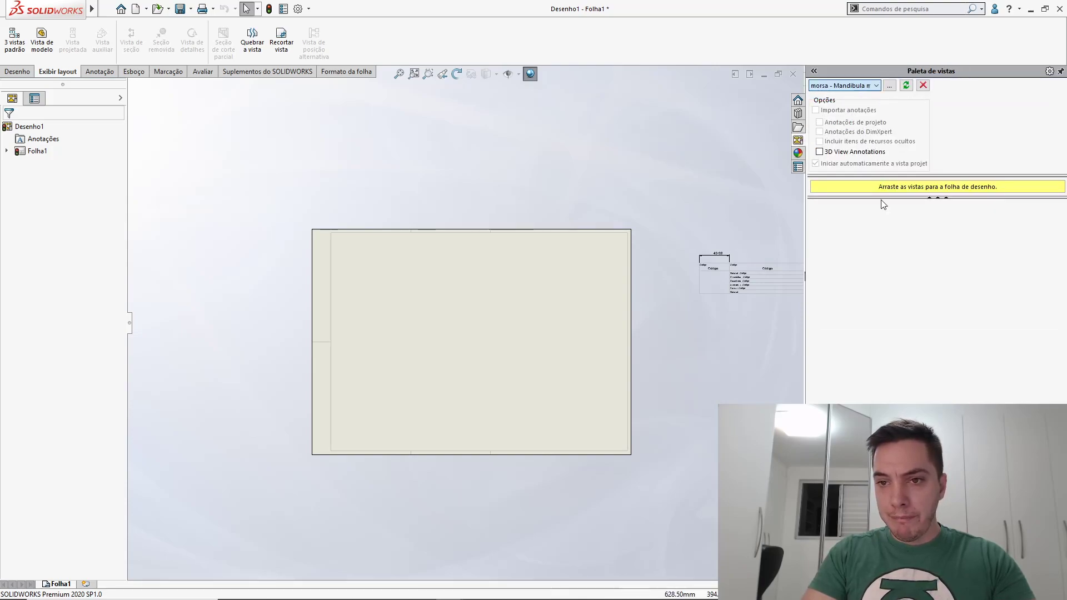
left_click(904, 85)
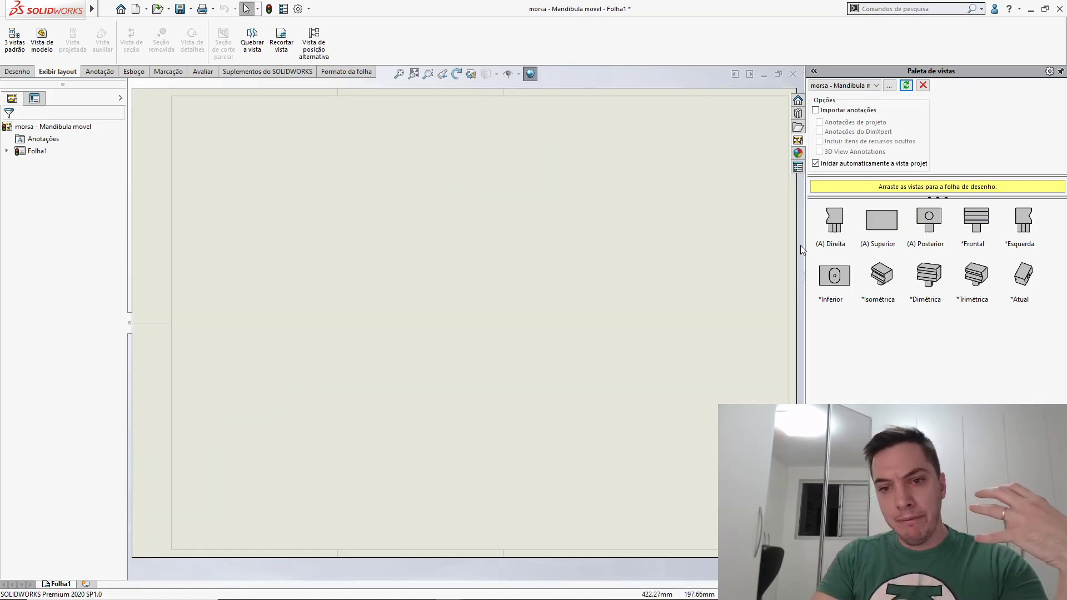
scroll(525, 293, "down", 2)
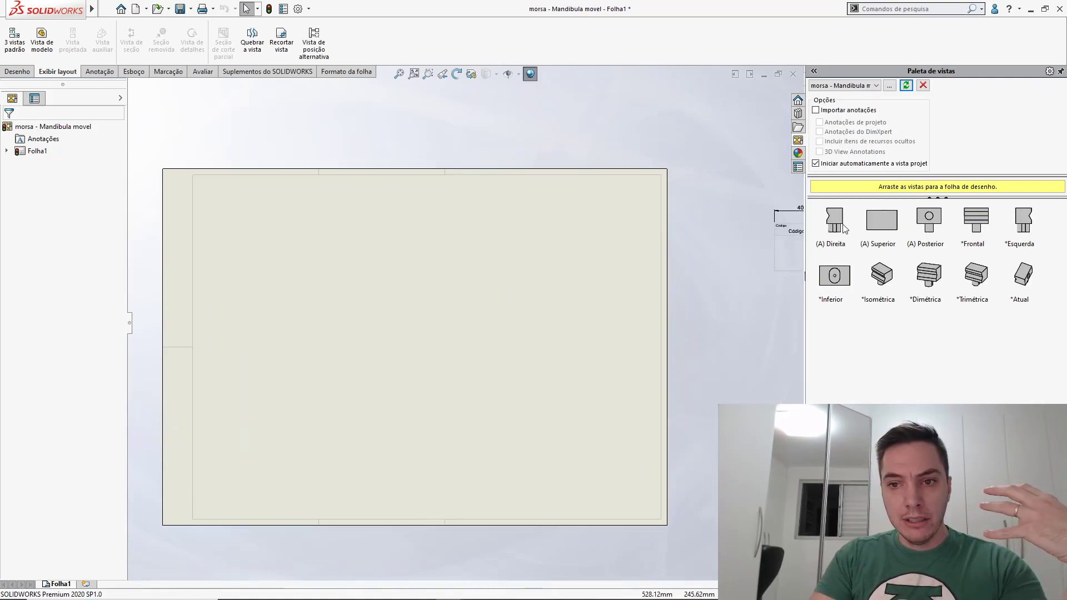
Place the morsa - Mandibula movel part's (A) Direita view in the upper-left area of the sheet without adding projected views
left_click_drag(844, 227, 296, 301)
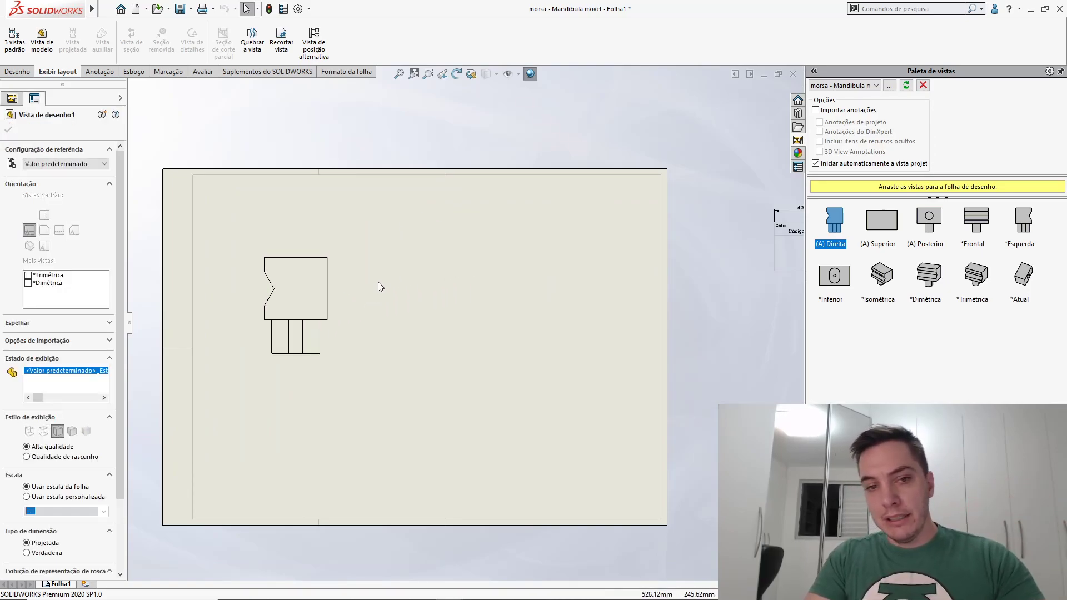
left_click(371, 300)
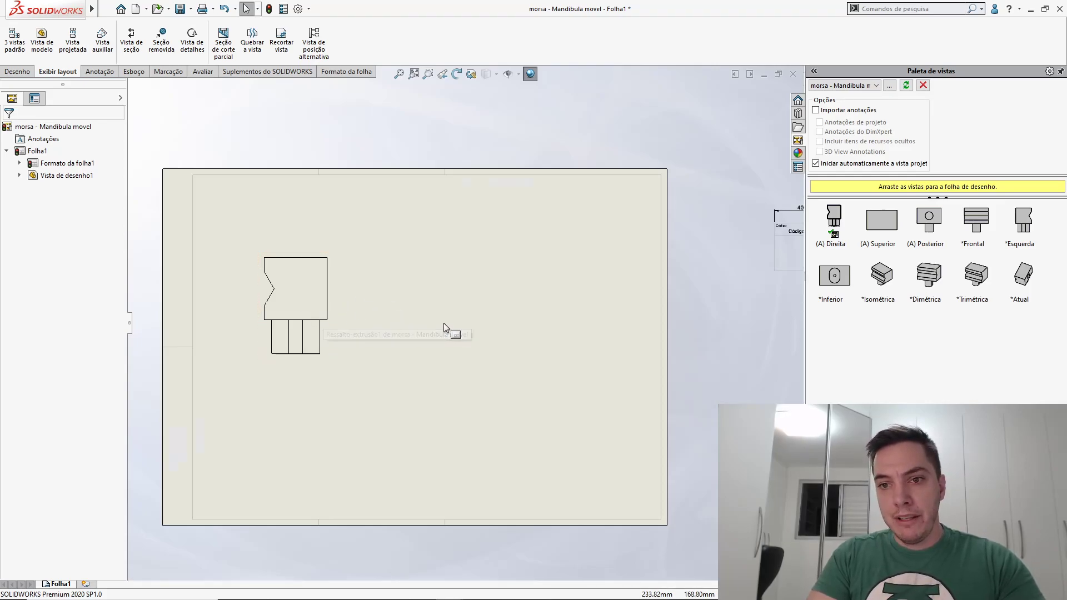
scroll(444, 322, "up", 2)
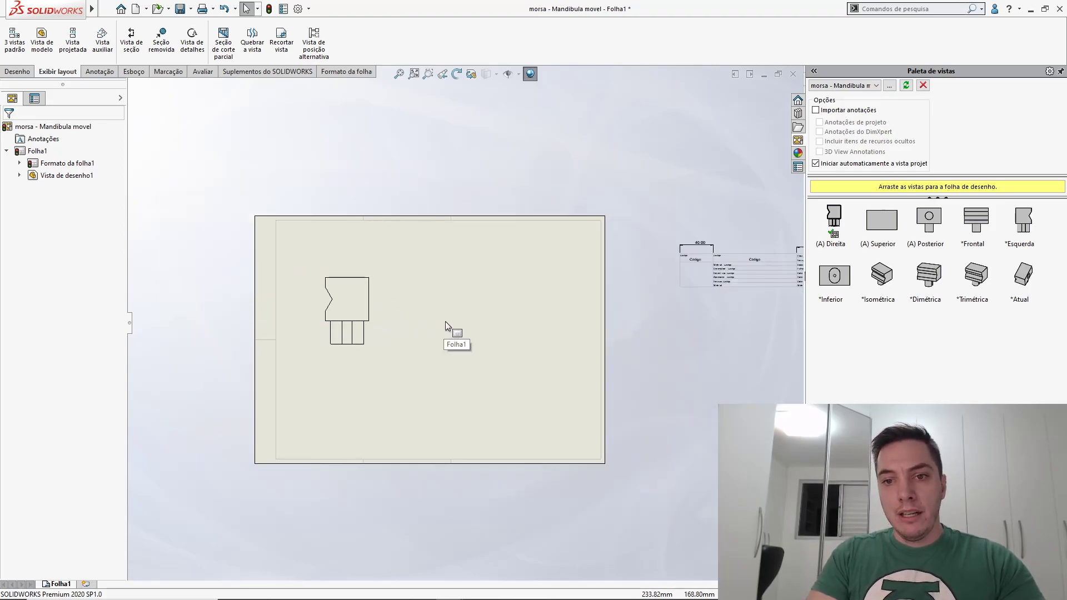
Fill in the drawing's custom properties with the drafter's name dated 06/04 and the approver's name dated 06/05
left_click(799, 167)
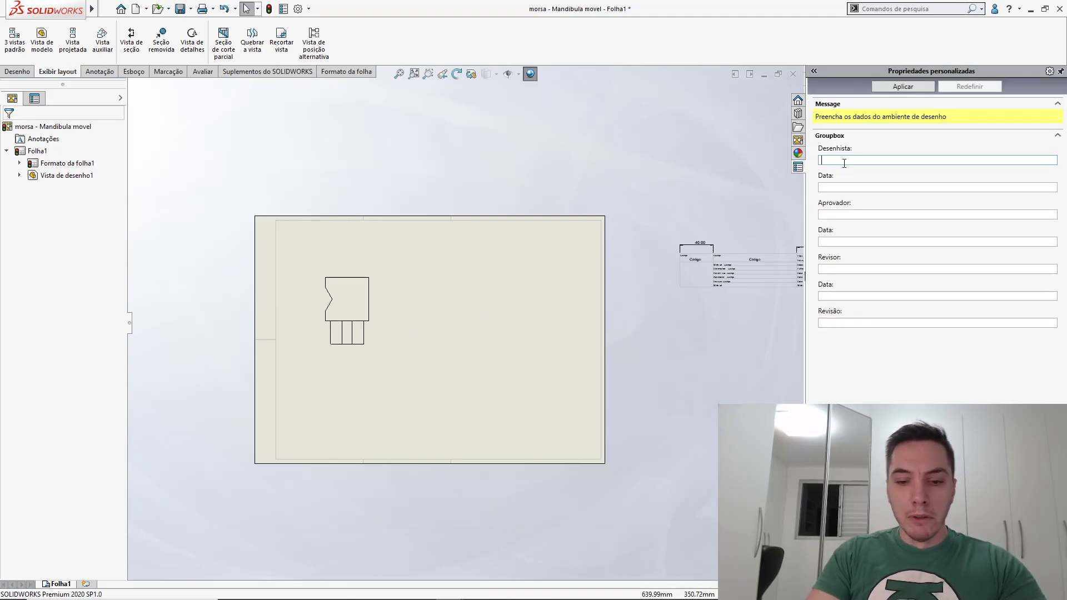
type("Kastner")
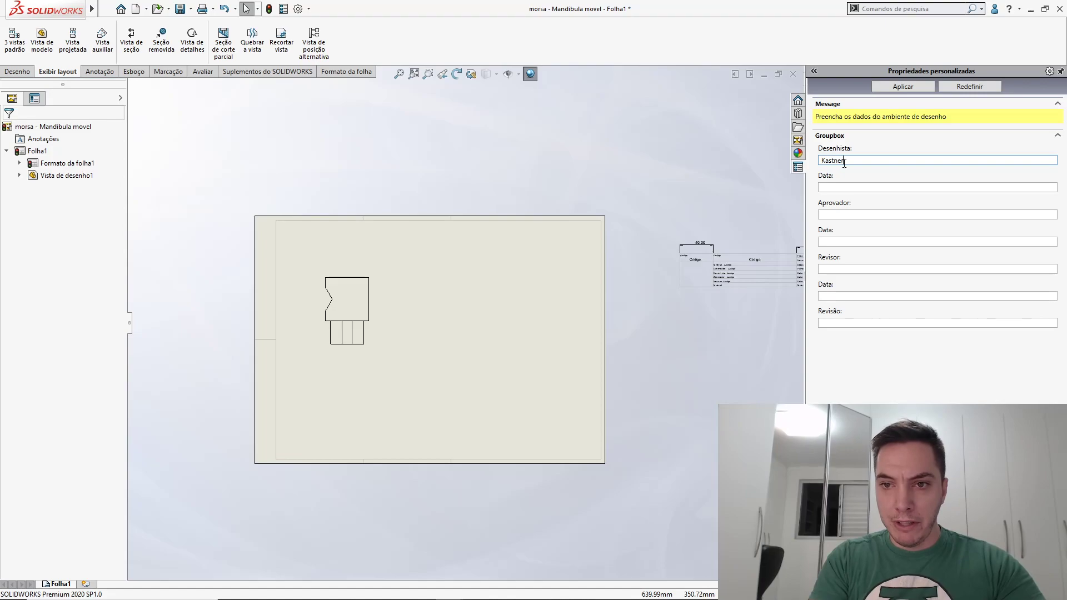
key("Tab")
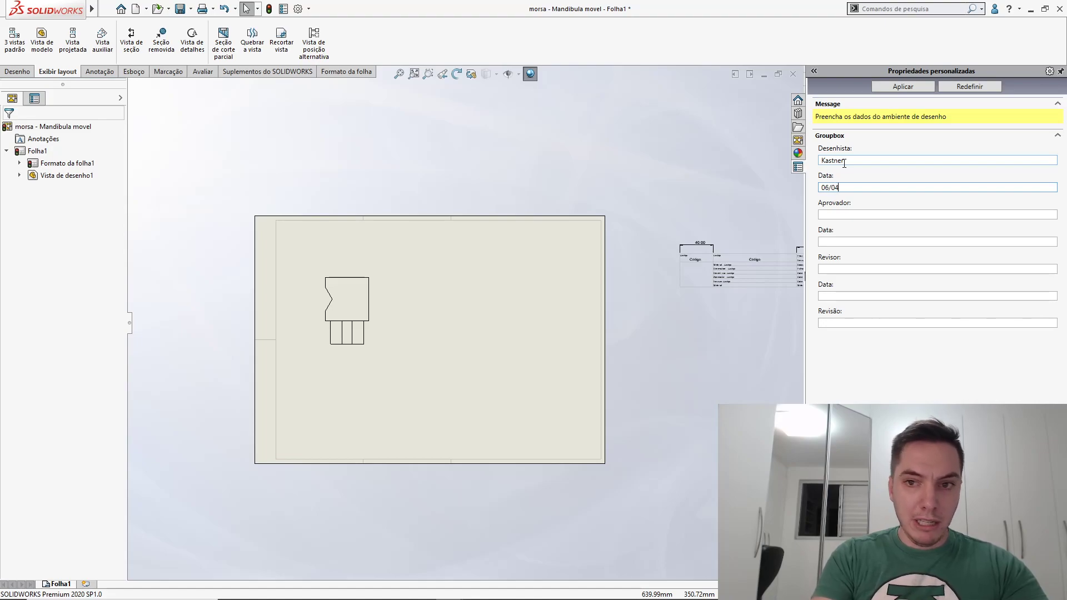
key("Tab")
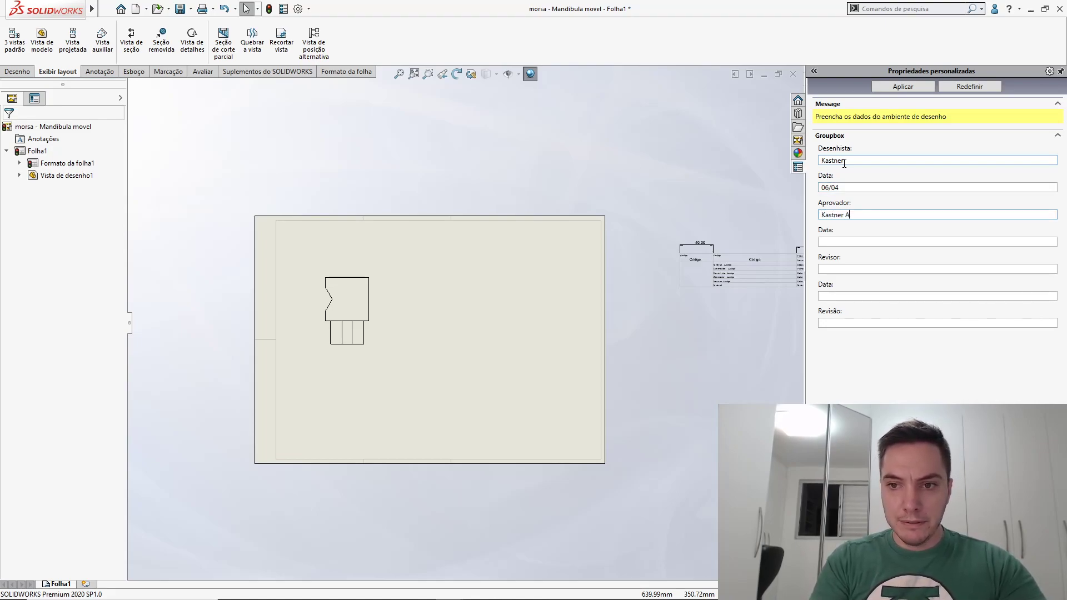
key("Tab")
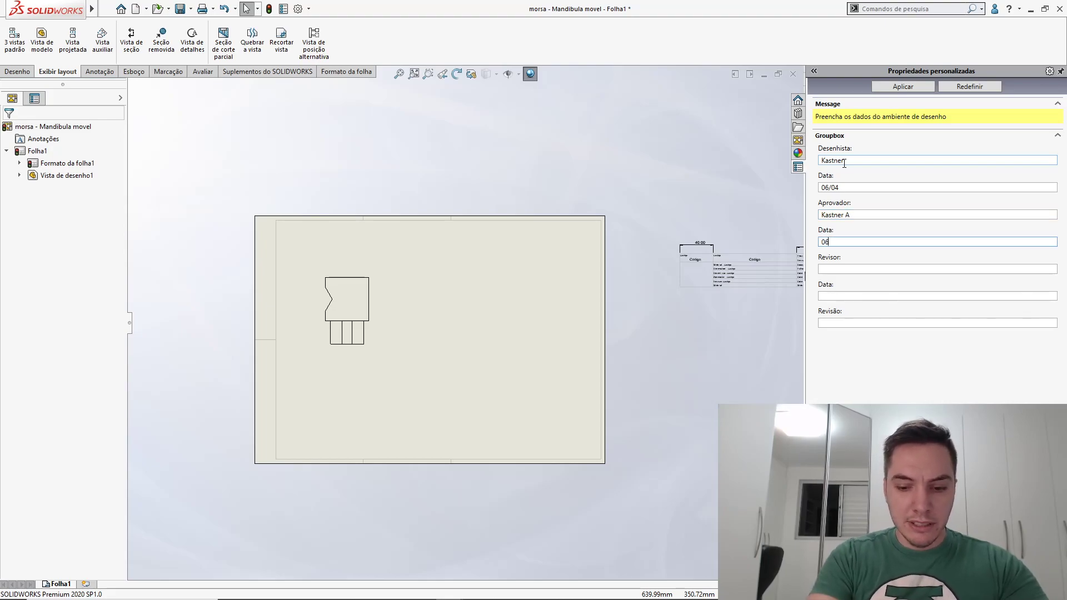
type("06/05")
key("Tab")
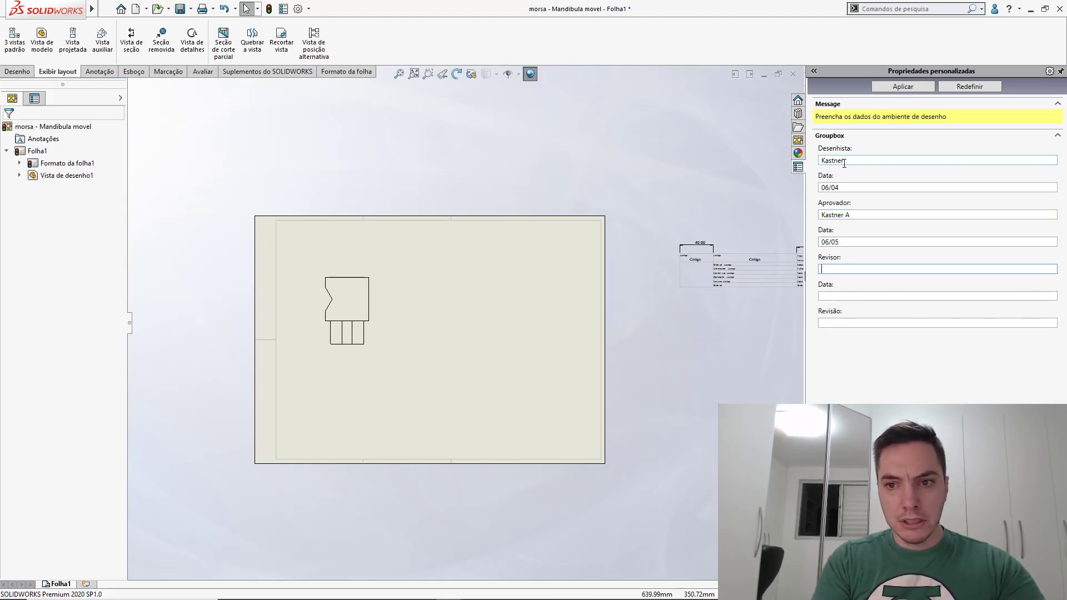
Enter the reviewer's name with date 06/06, set Revisão to A, and apply the drawing's custom properties
type("Kastner R")
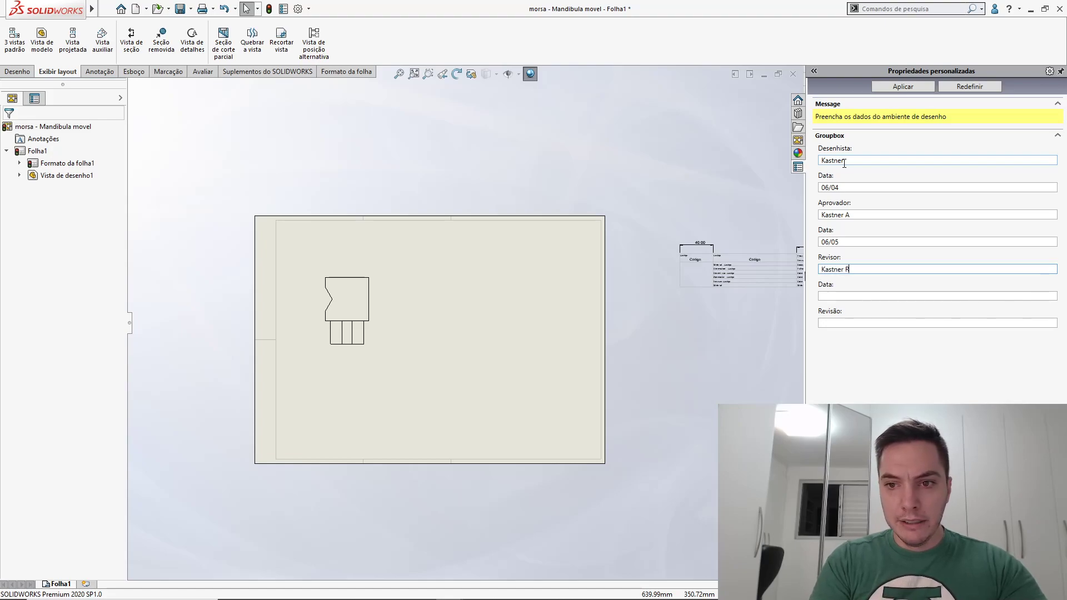
key("Tab")
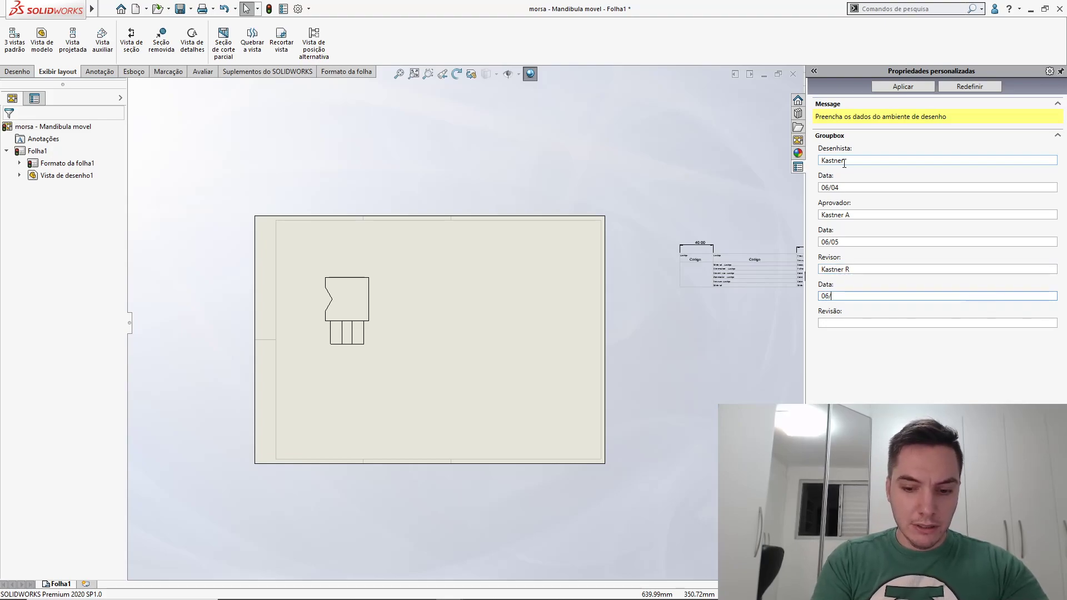
key("Tab")
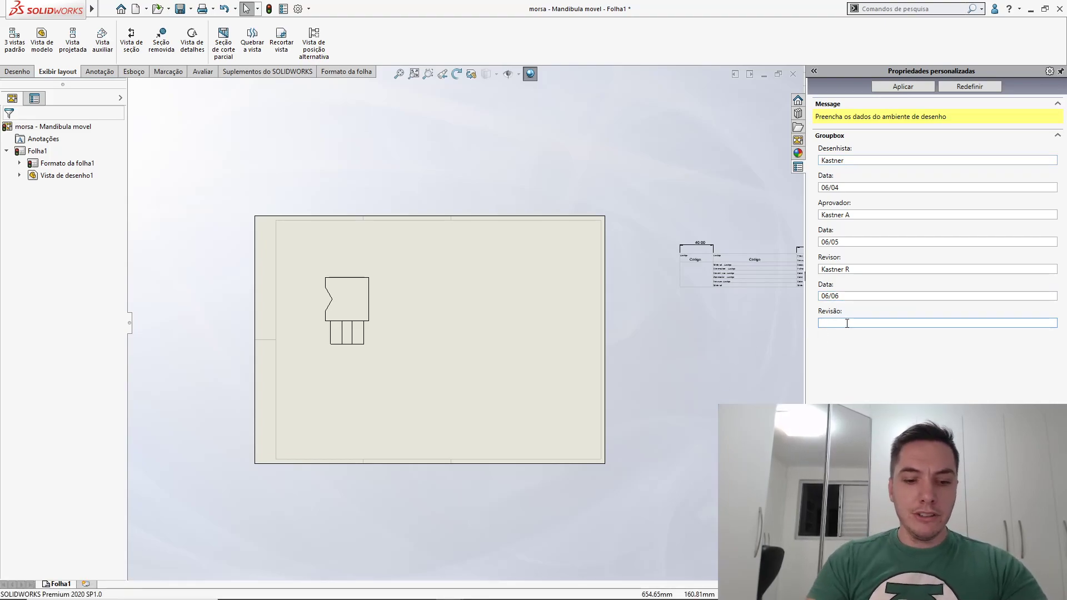
left_click(905, 88)
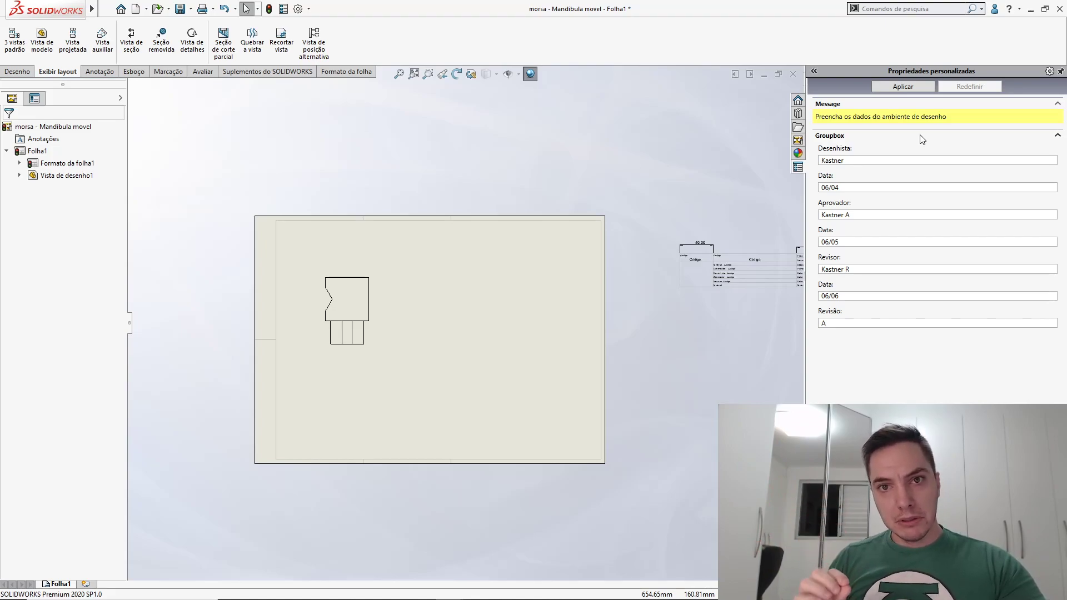
Review the Etapas list in the PowerPoint presentation 10 - Formatos e Legenda and return to the SOLIDWORKS drawing
key("alt+Tab")
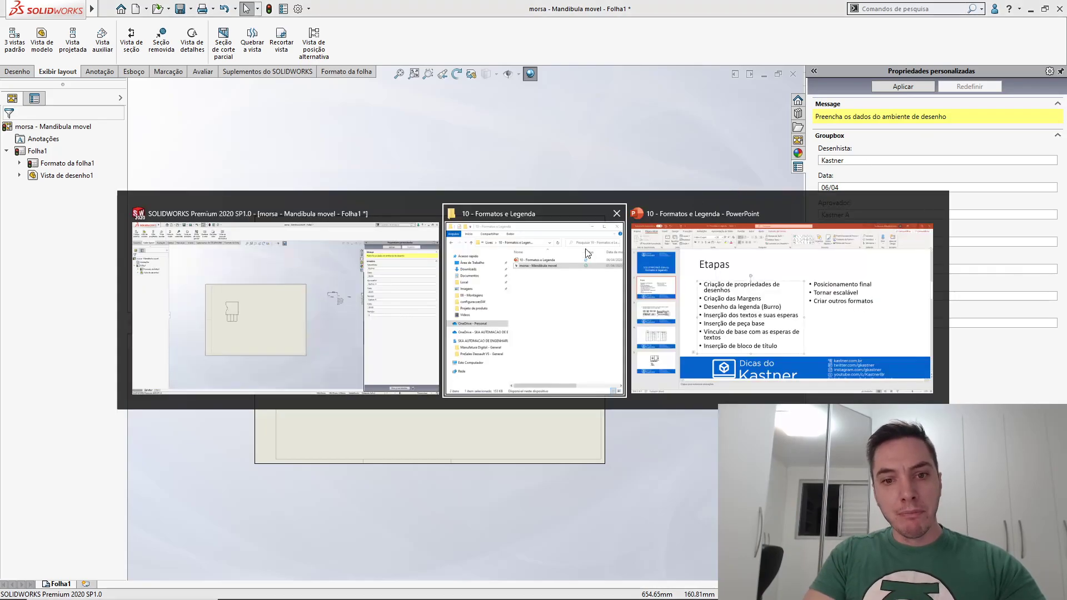
left_click(689, 311)
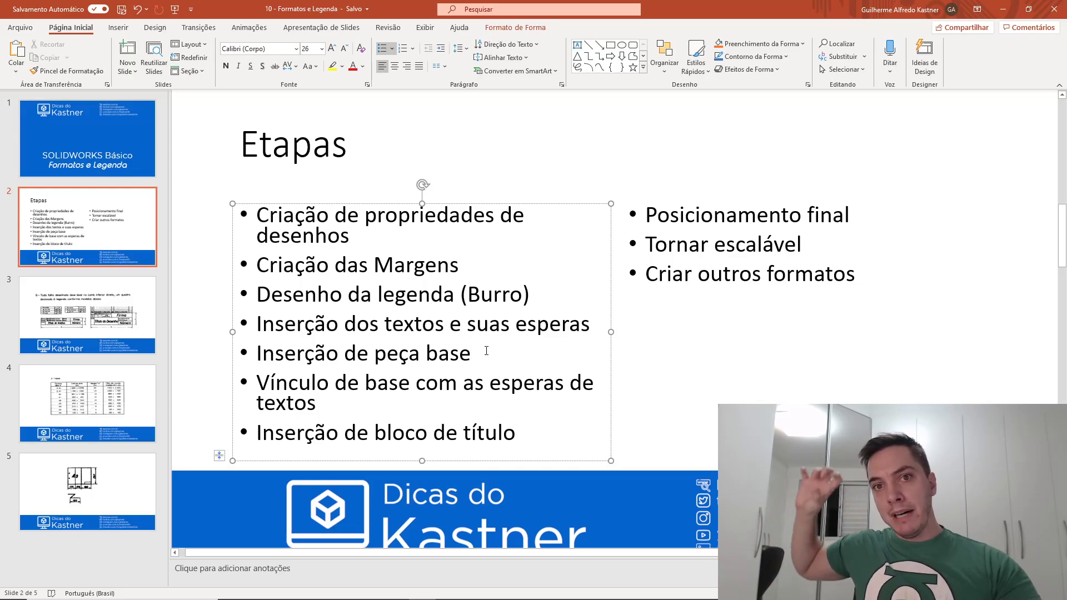
key("alt+Tab")
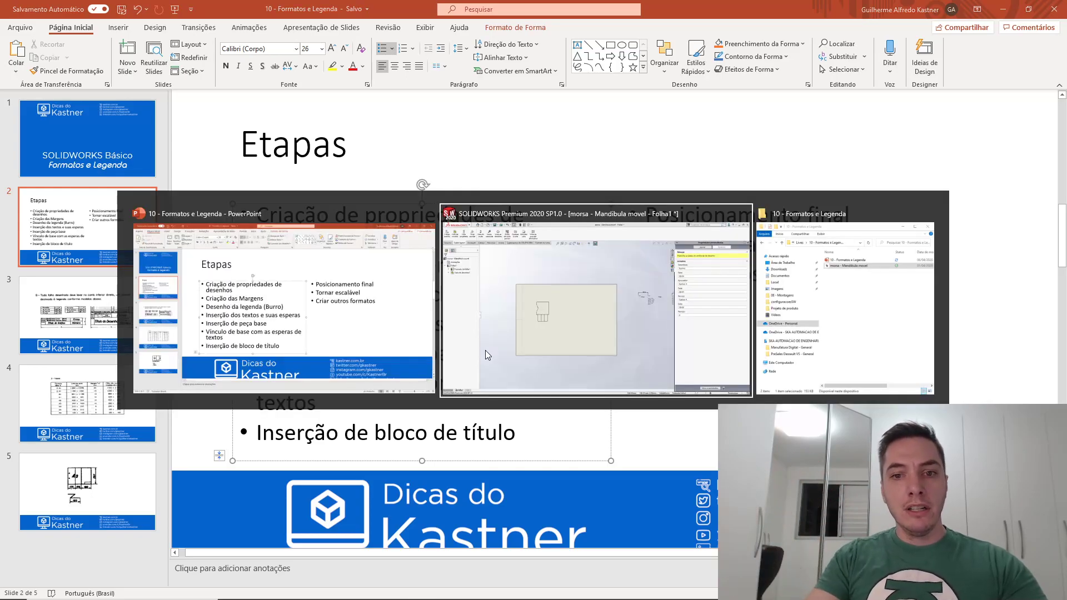
left_click(622, 325)
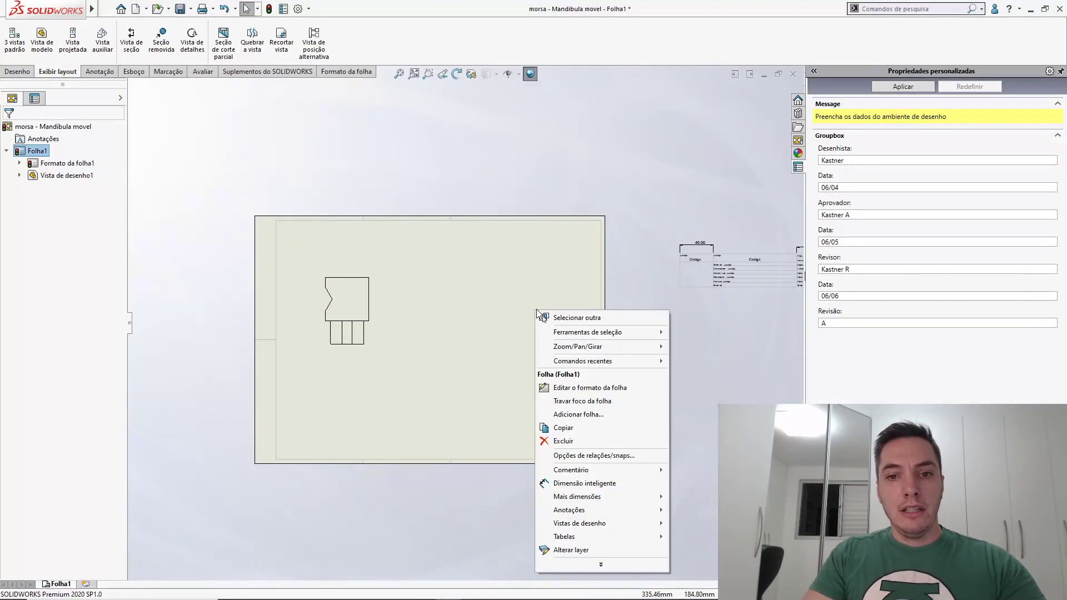
Open Folha1's sheet format for editing and bring the title block table into close view
left_click(589, 387)
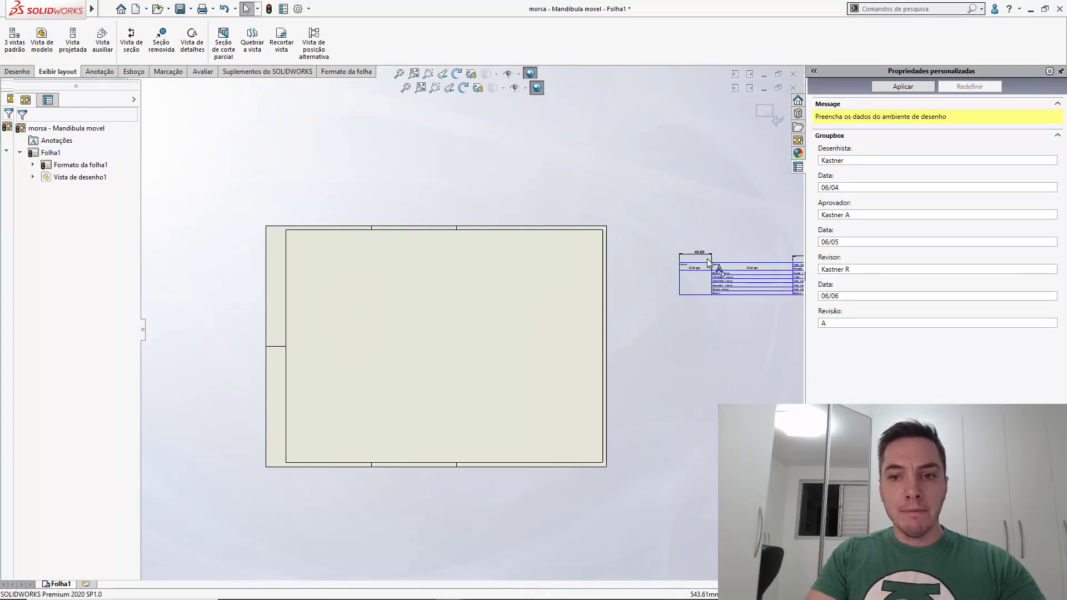
scroll(701, 243, "down", 5)
middle_click_drag(681, 261, 462, 230, "ctrl")
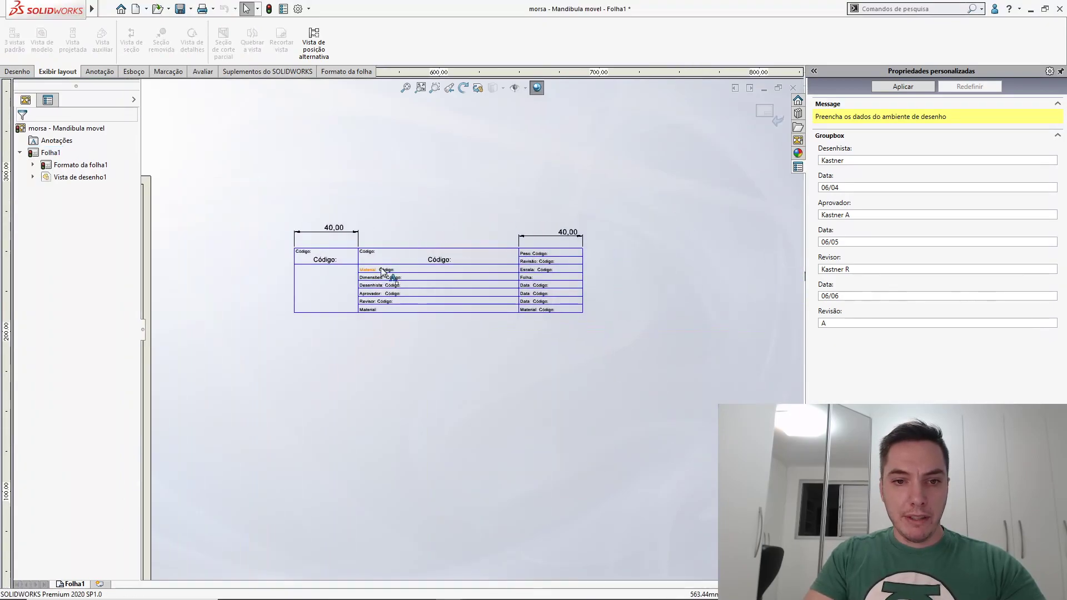
scroll(422, 261, "down", 5)
key("Escape")
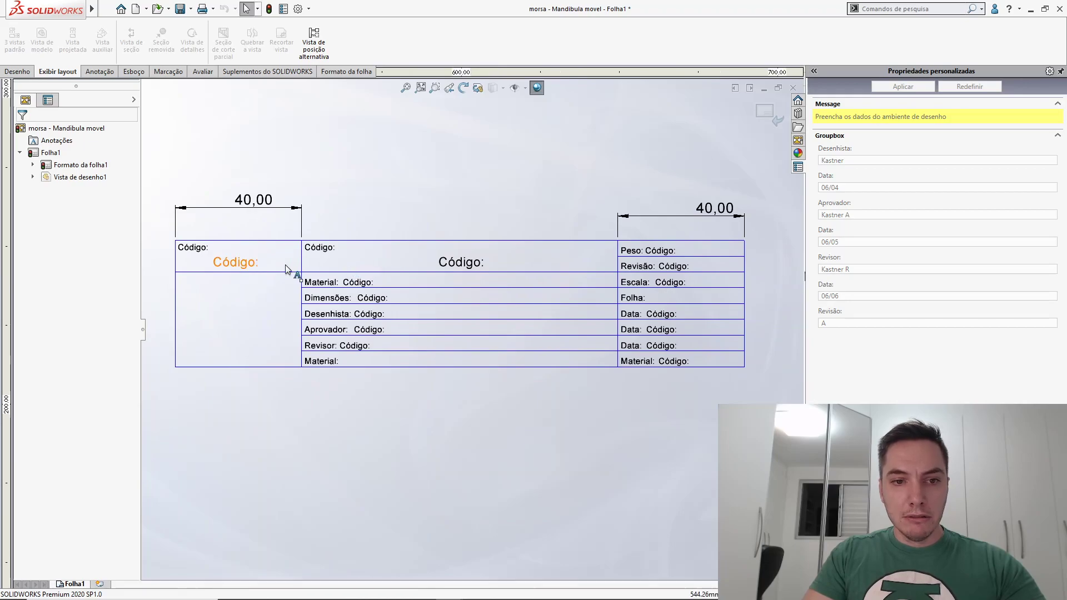
left_click(190, 248)
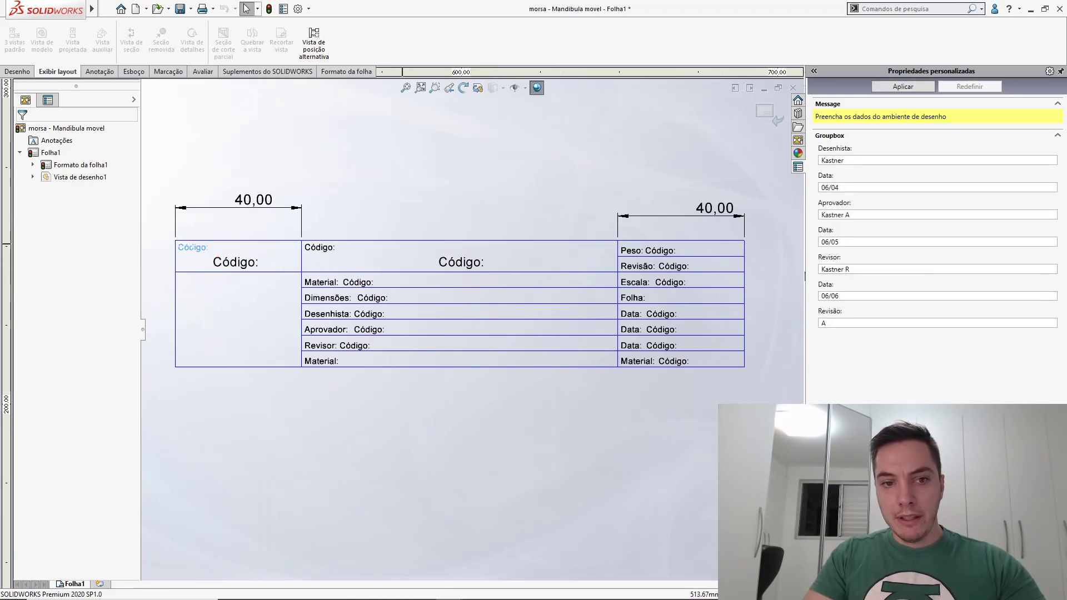
scroll(227, 279, "down", 3)
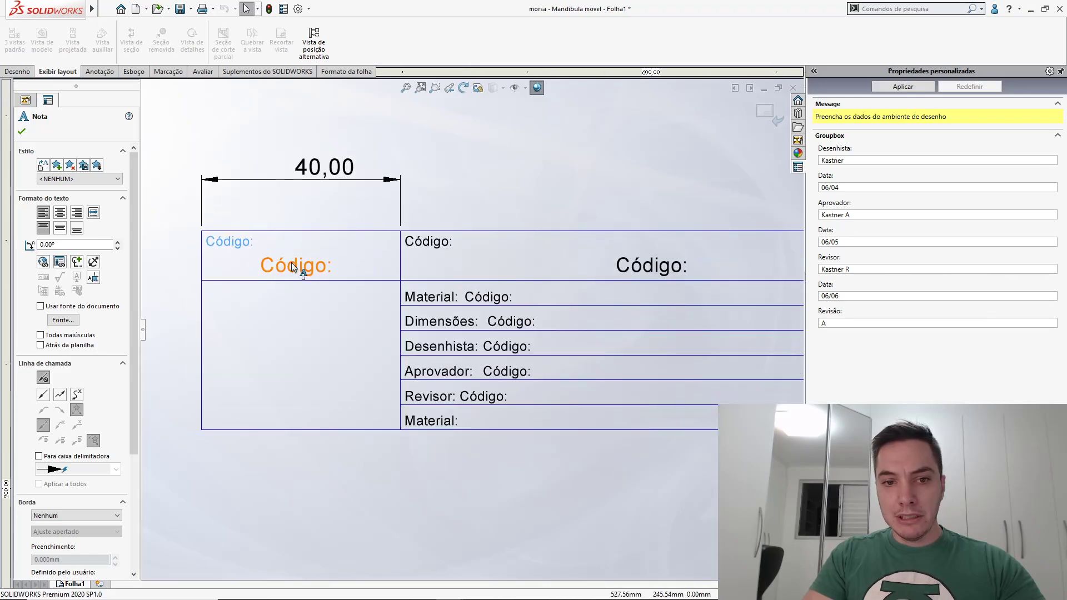
key("Escape")
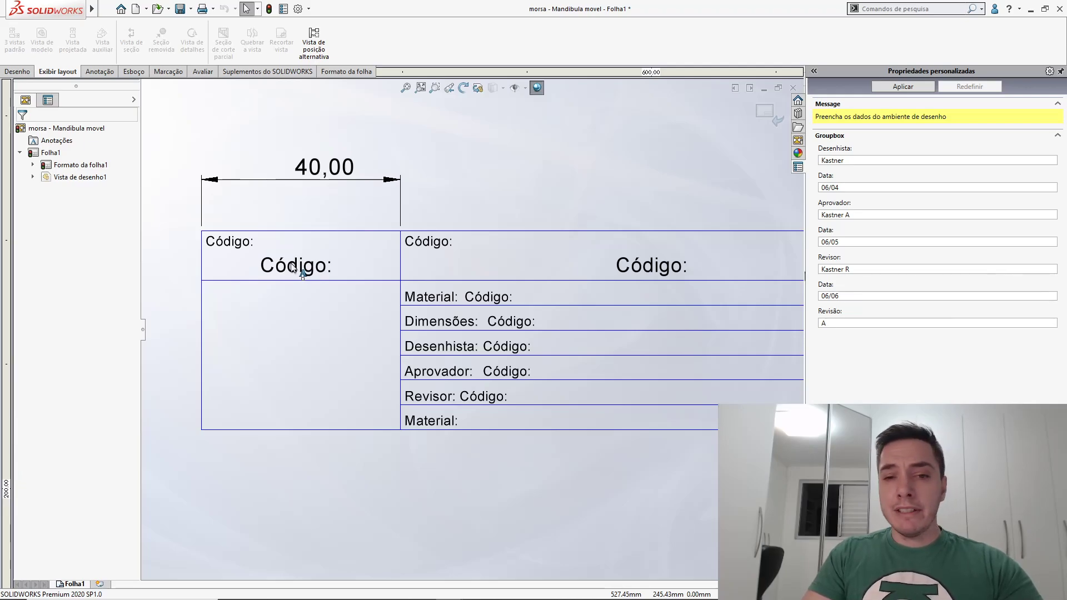
scroll(292, 268, "up", 3)
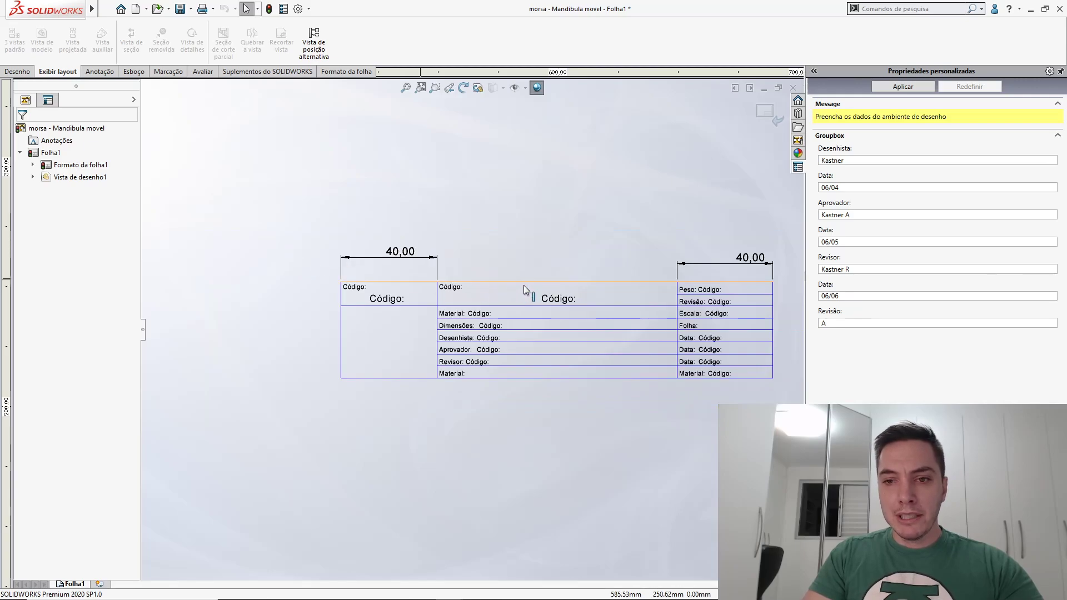
scroll(524, 286, "down", 1)
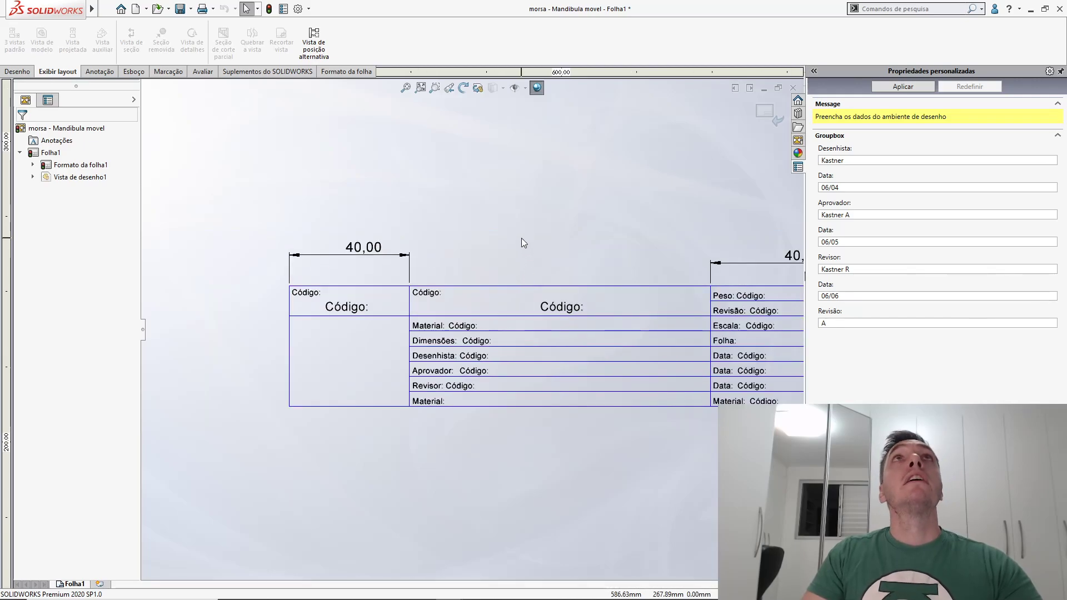
Clear the placeholder text of the large centred Código note in the title block's first cell
left_click(365, 309)
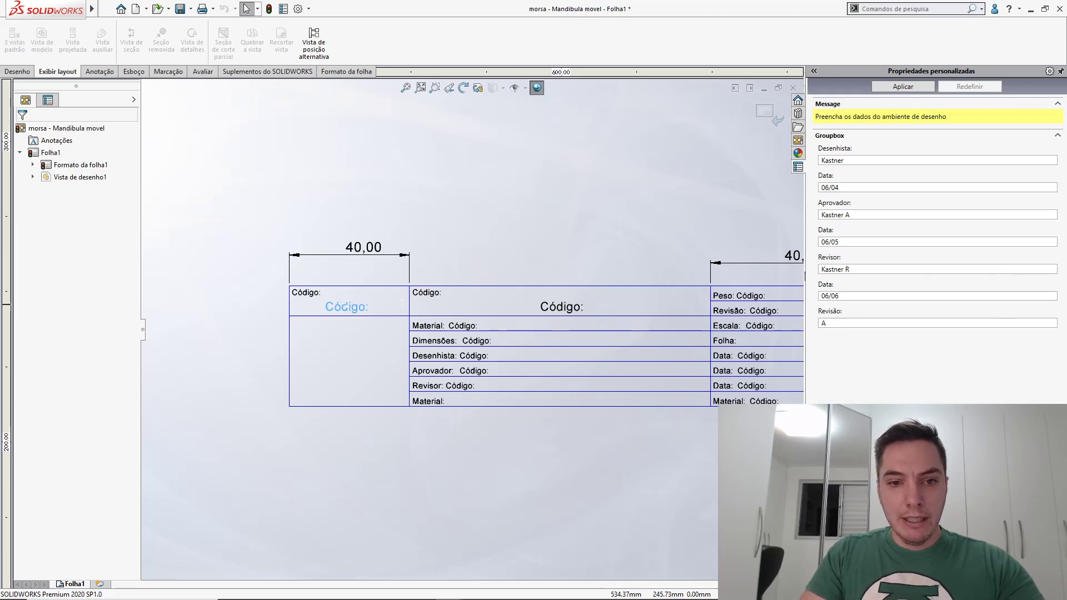
double_click(366, 308)
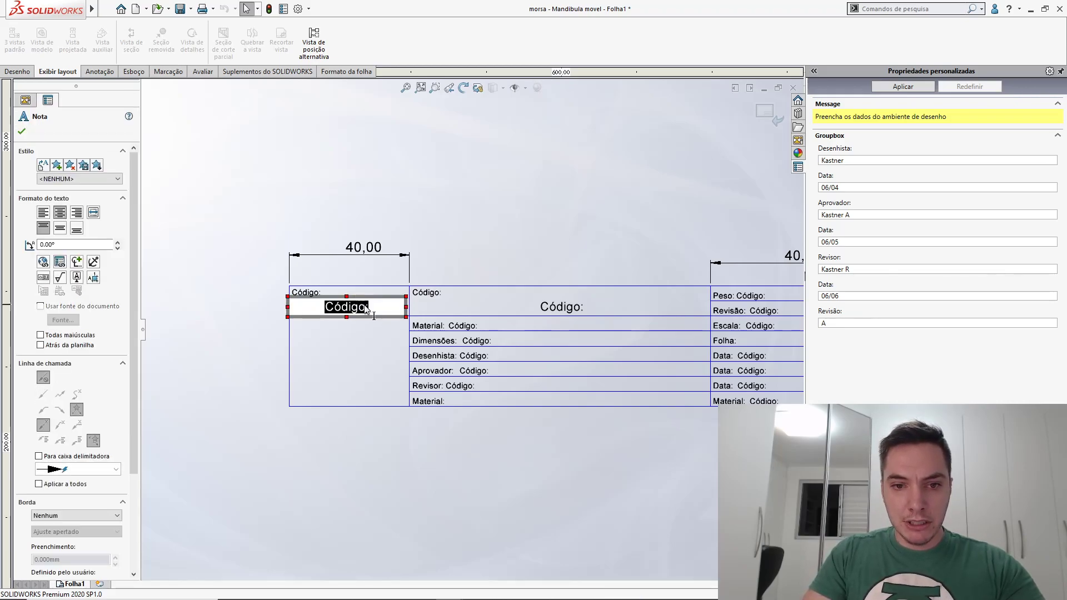
key("Delete")
key("Delete")
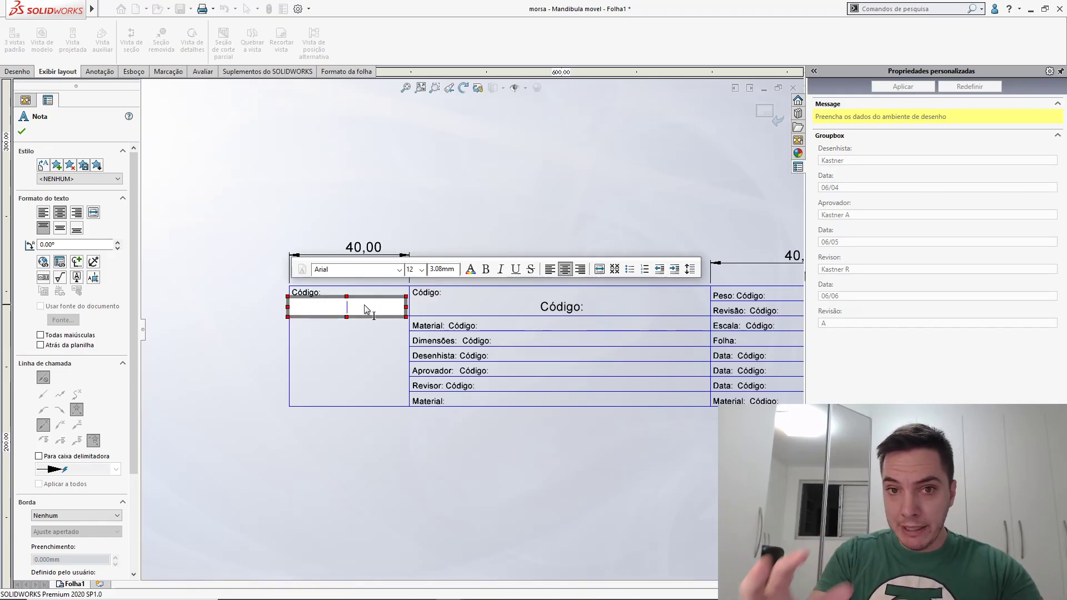
Link the emptied note in the title block's first cell to the Código property of the model in the view specified in sheet properties
left_click(68, 261)
left_click_drag(66, 13, 331, 135)
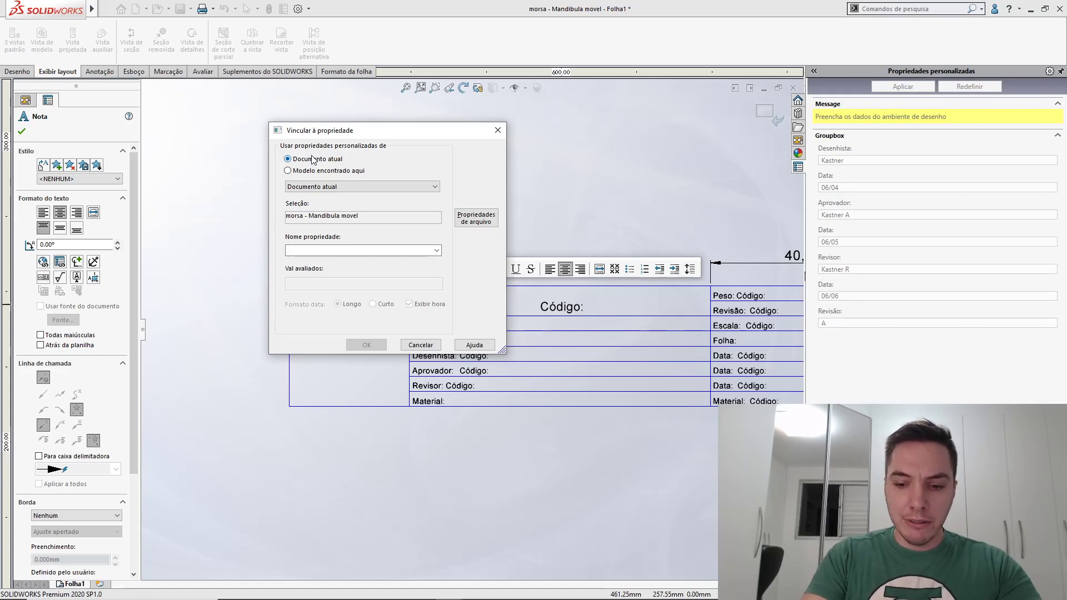
key("super+plus")
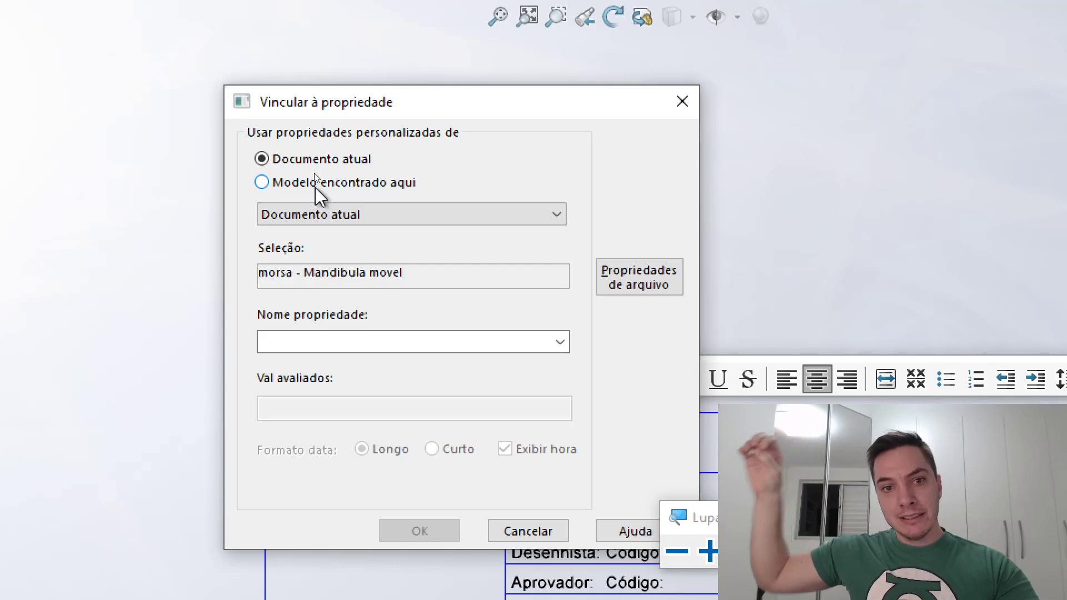
left_click(304, 183)
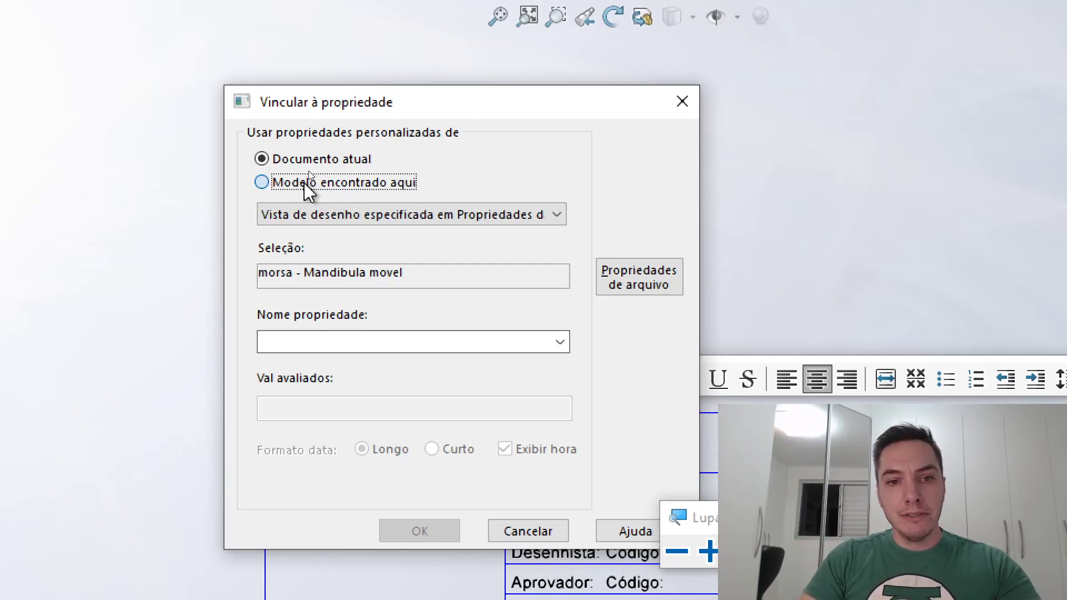
left_click(348, 217)
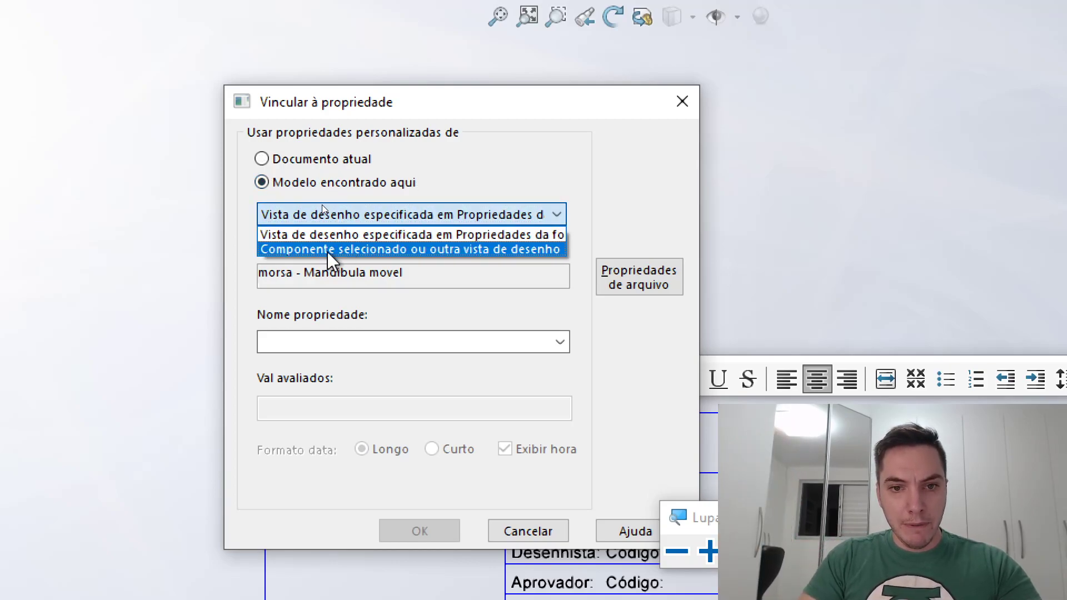
left_click(367, 234)
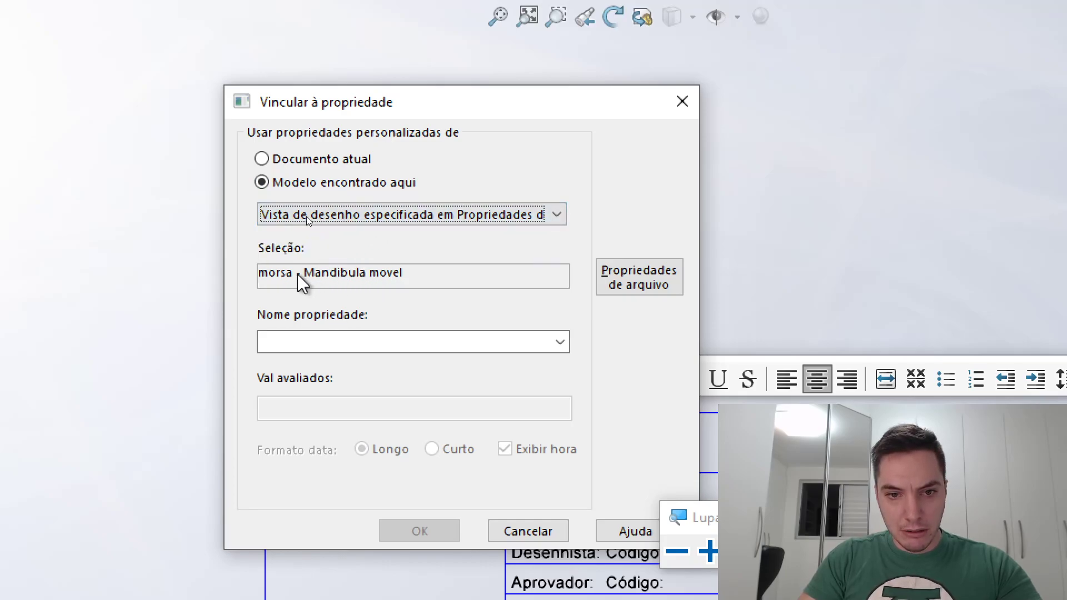
left_click(560, 342)
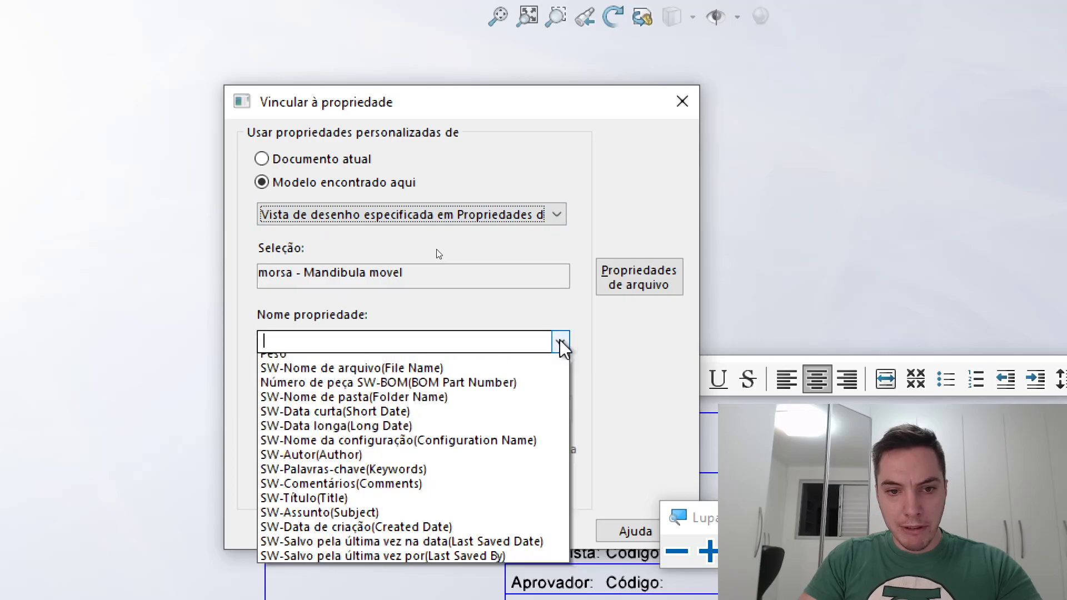
left_click(488, 364)
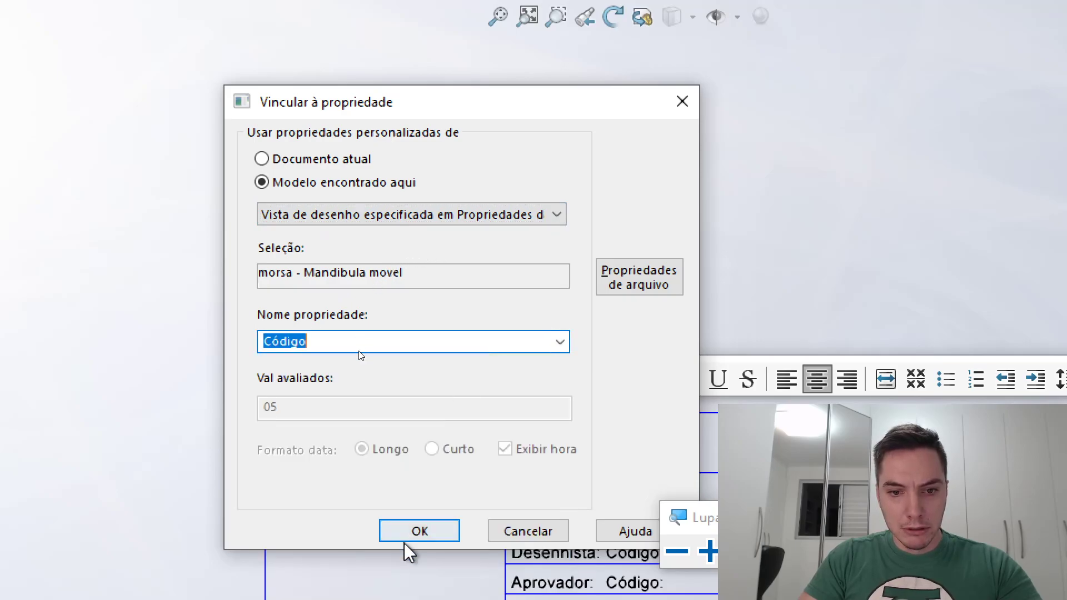
left_click(408, 540)
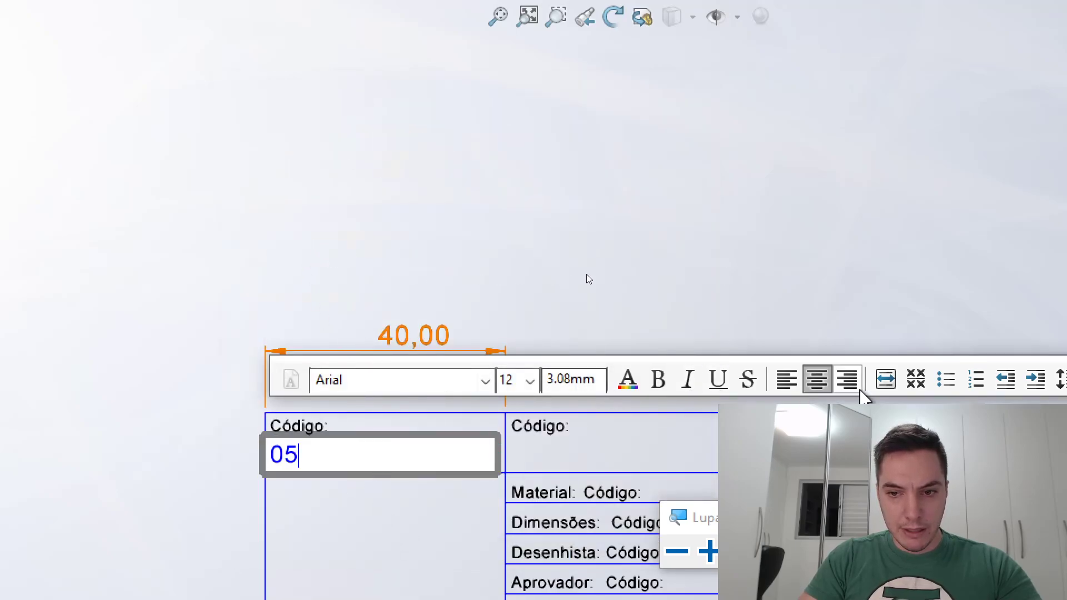
left_click(652, 278)
Clear the placeholder text of the large centred Código note in the title block's wide top middle cell
scroll(650, 291, "up", 3)
mouse_move(649, 297)
middle_mouse_down()
mouse_move(500, 242)
mouse_move(318, 147)
mouse_move(413, 163)
middle_mouse_up()
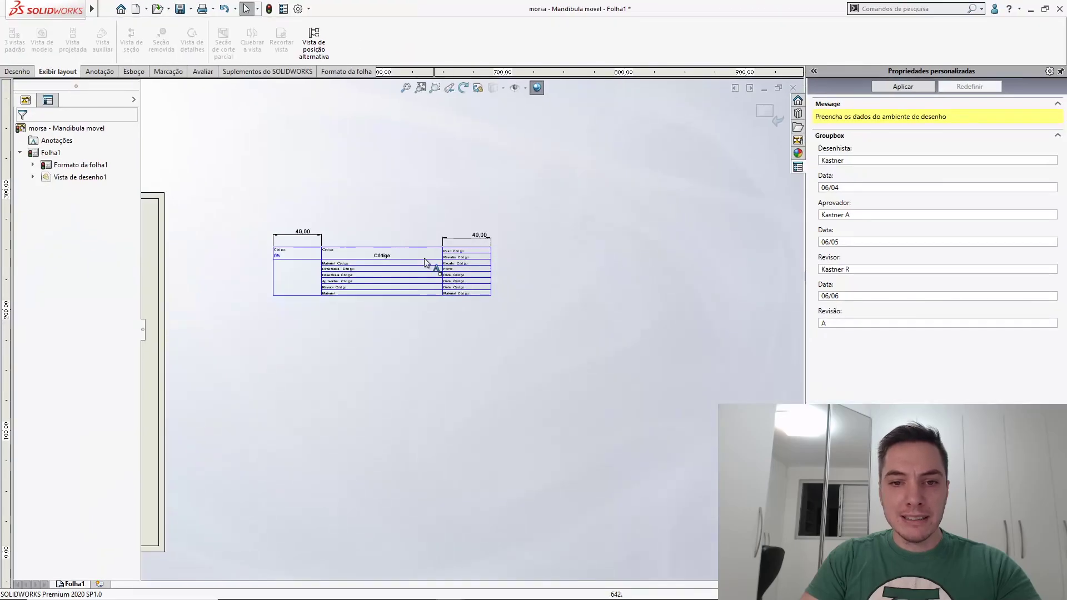
scroll(427, 359, "down", 5)
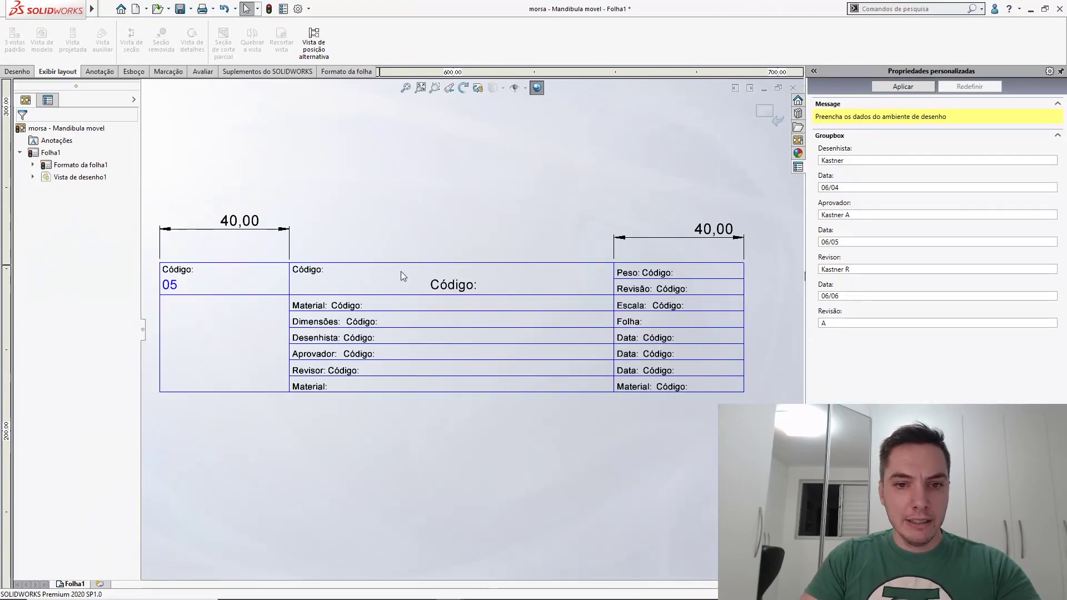
left_click(451, 284)
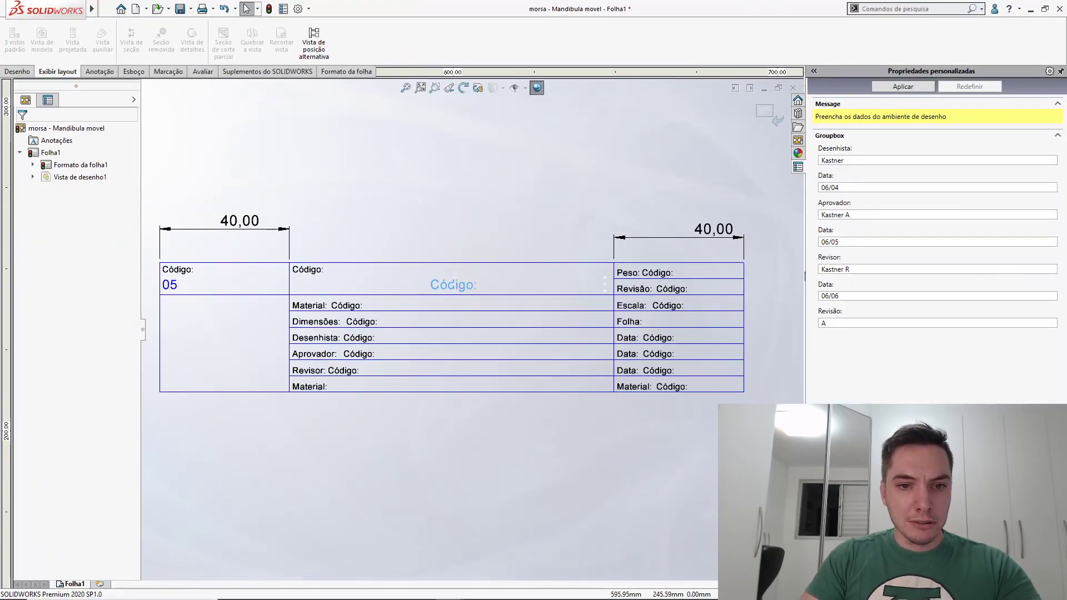
double_click(439, 285)
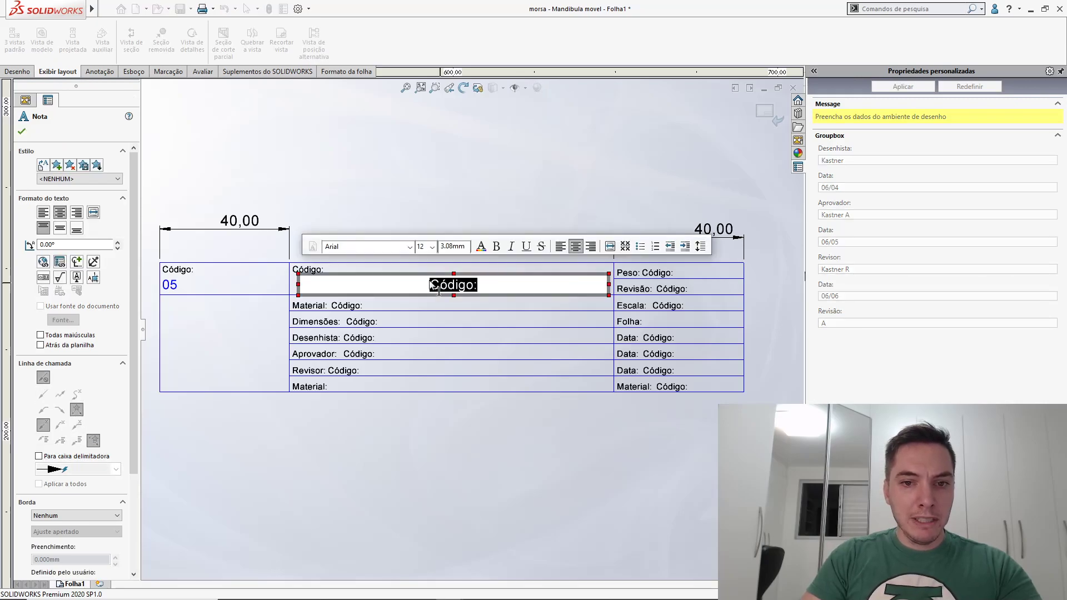
key("Delete")
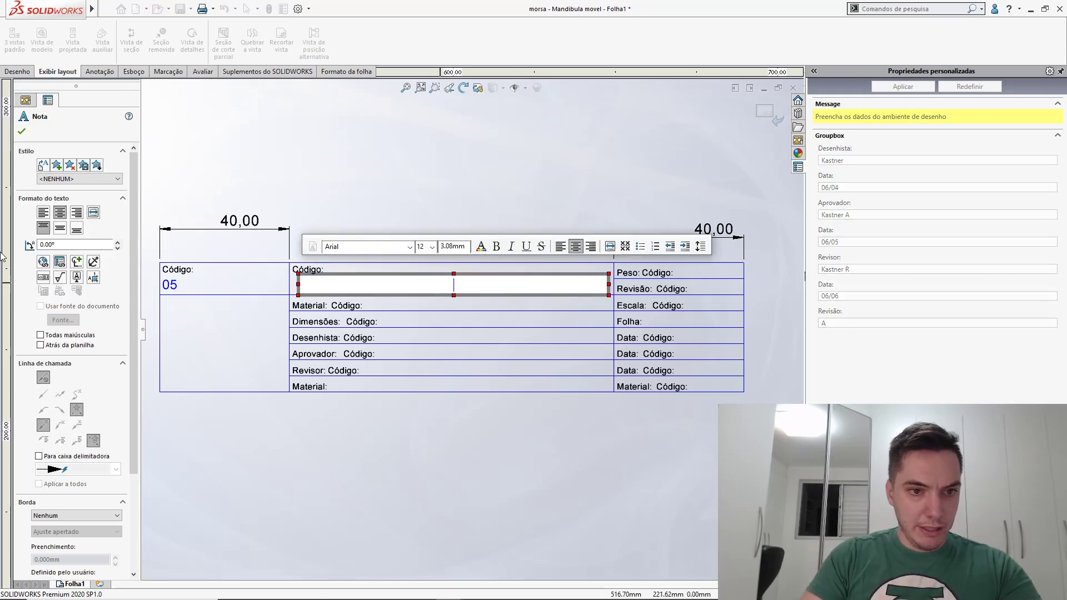
Link the emptied centred note to the Denominação property of the model in the view specified in the sheet properties
left_click(43, 262)
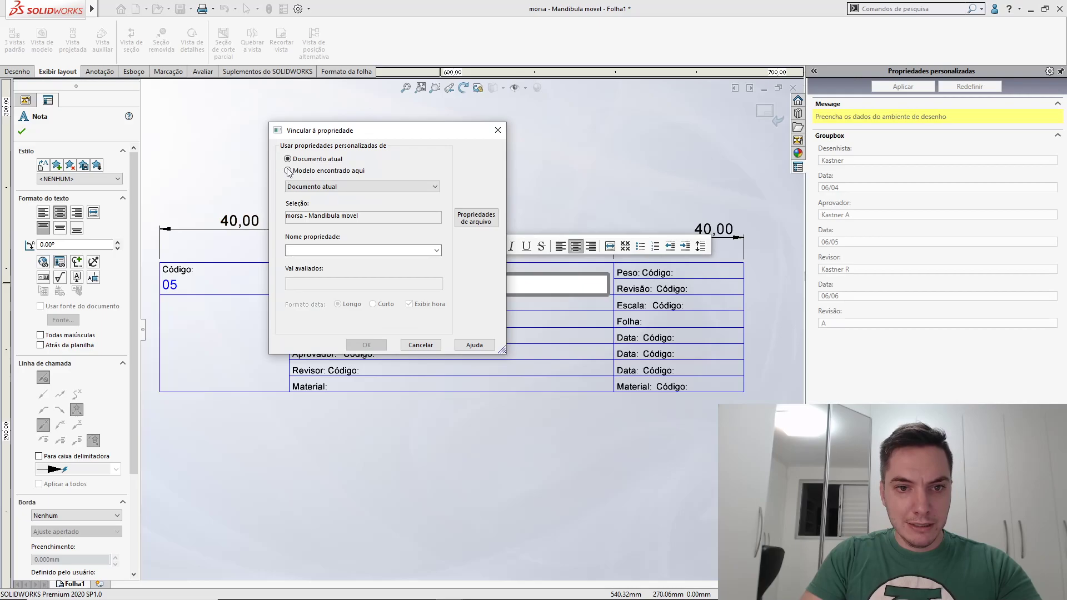
left_click(294, 173)
left_click(319, 187)
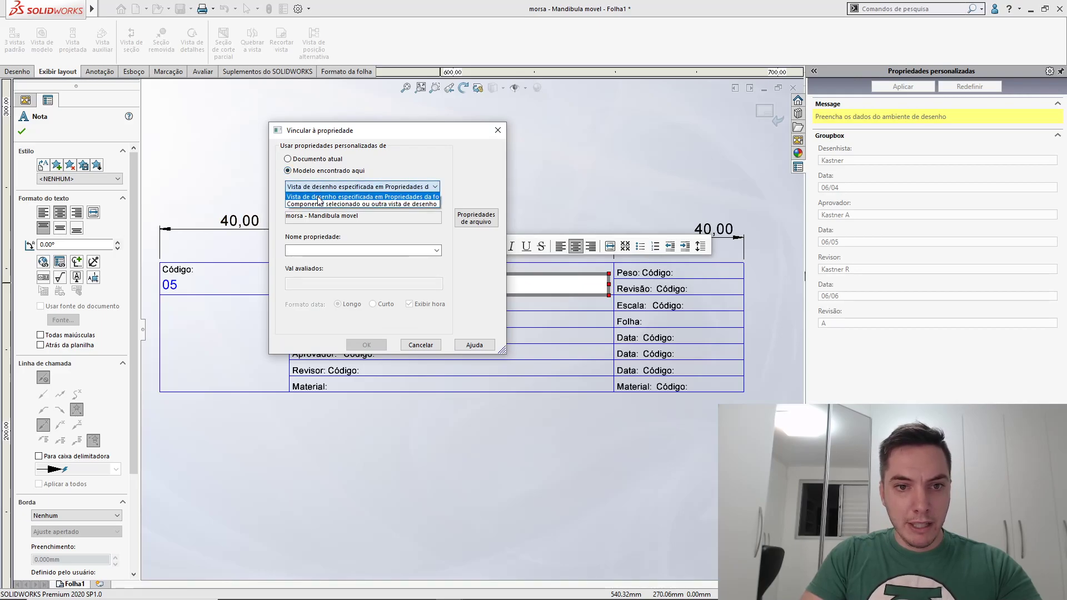
left_click(328, 197)
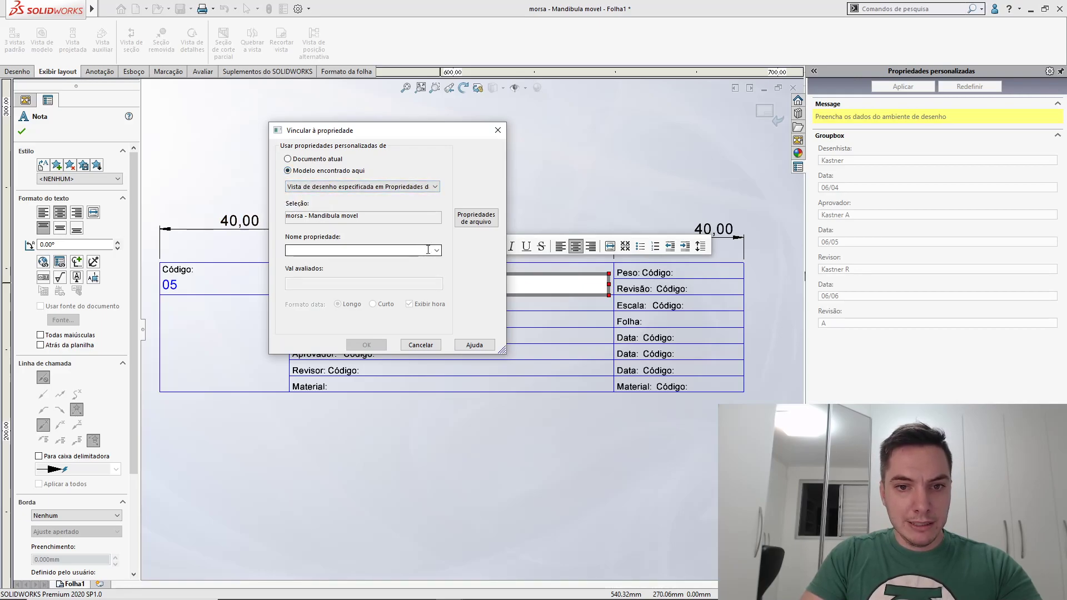
left_click(436, 252)
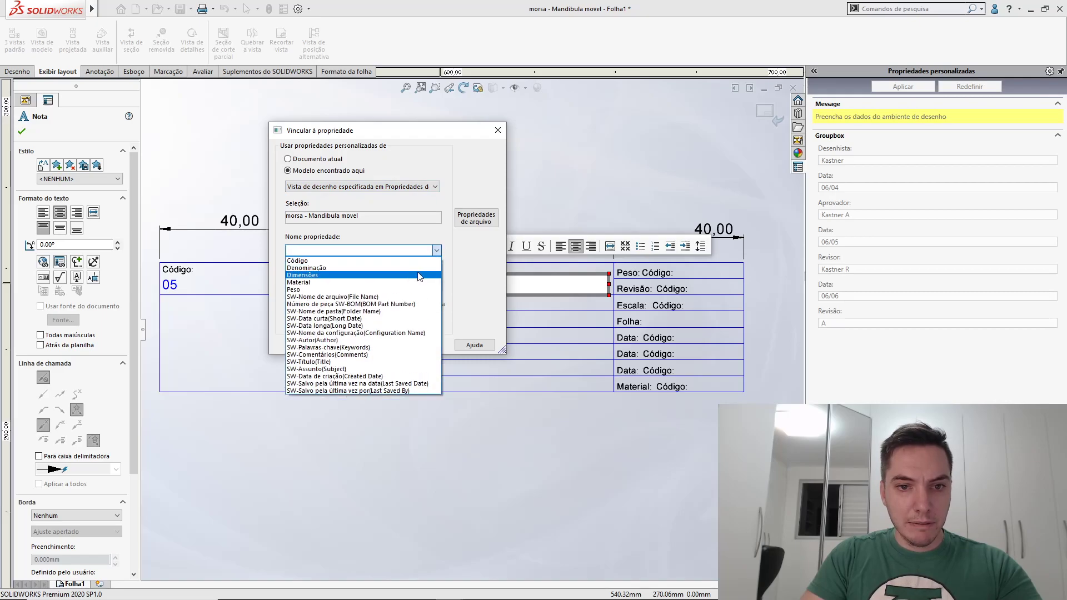
left_click(418, 269)
left_click(381, 344)
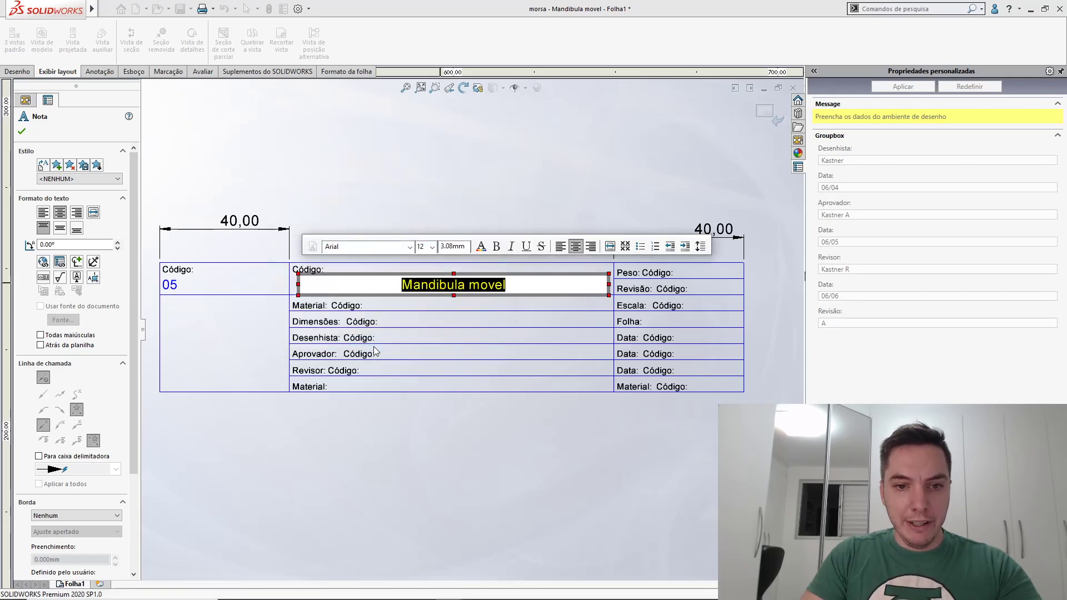
left_click(405, 203)
Change the small Código: heading above the linked part name to Denominação:
scroll(315, 281, "up", 4)
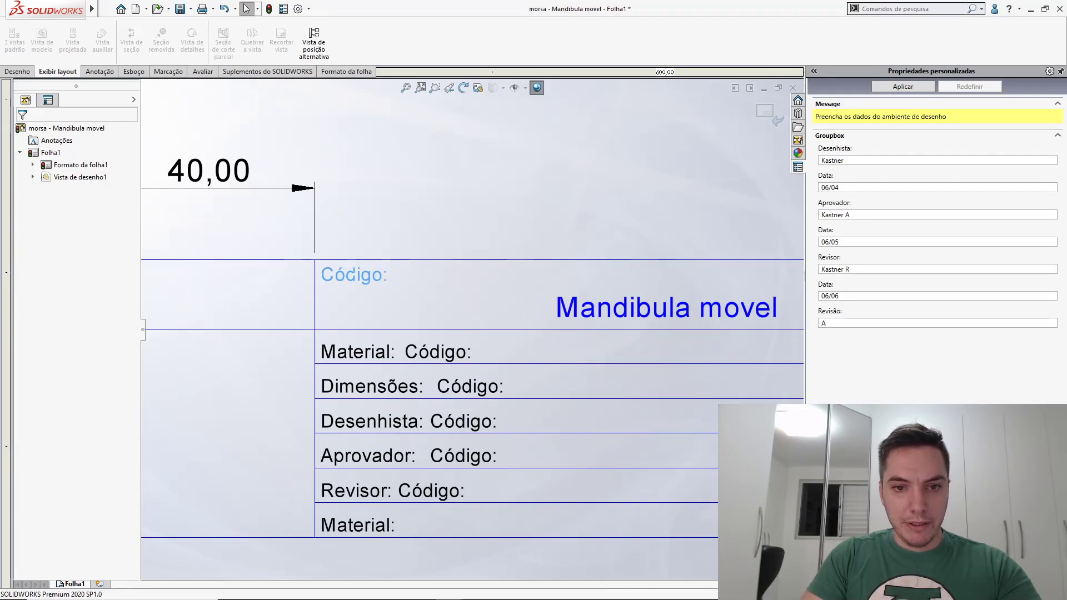
left_click(356, 276)
double_click(359, 278)
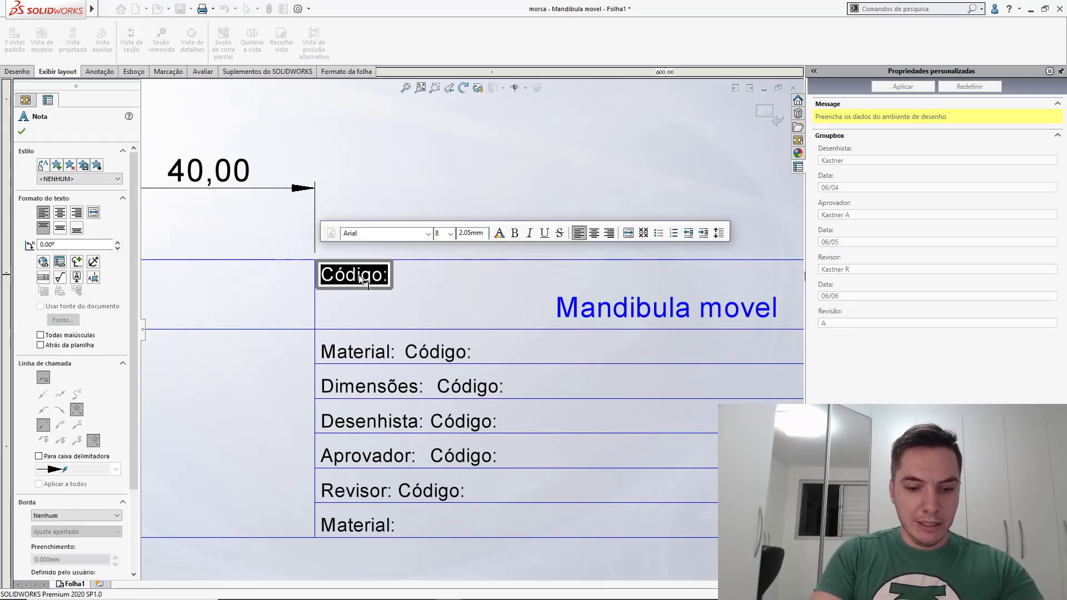
type("Denomi")
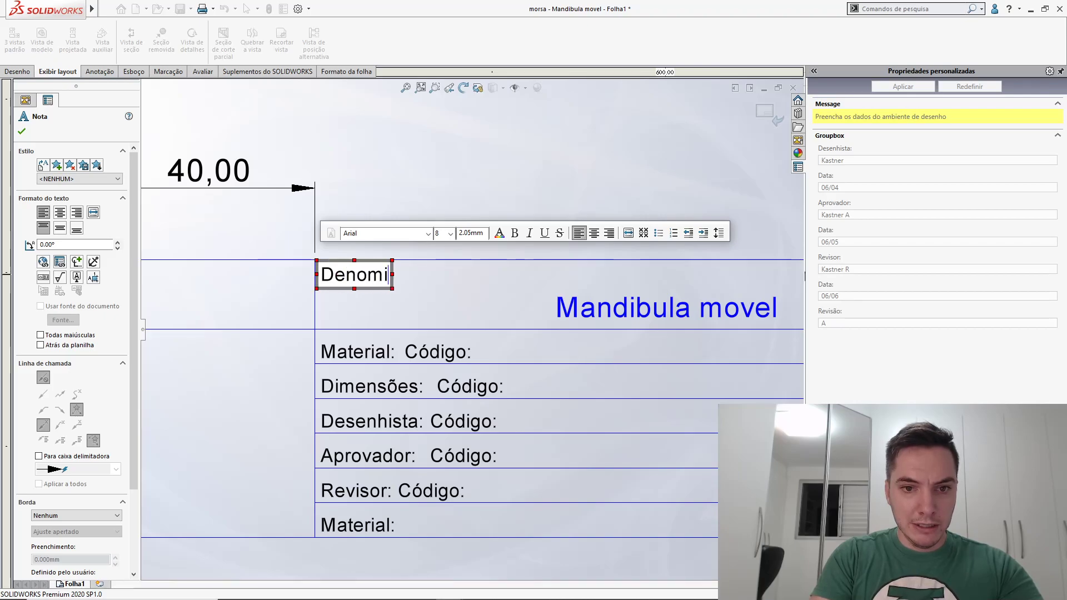
type("nação:")
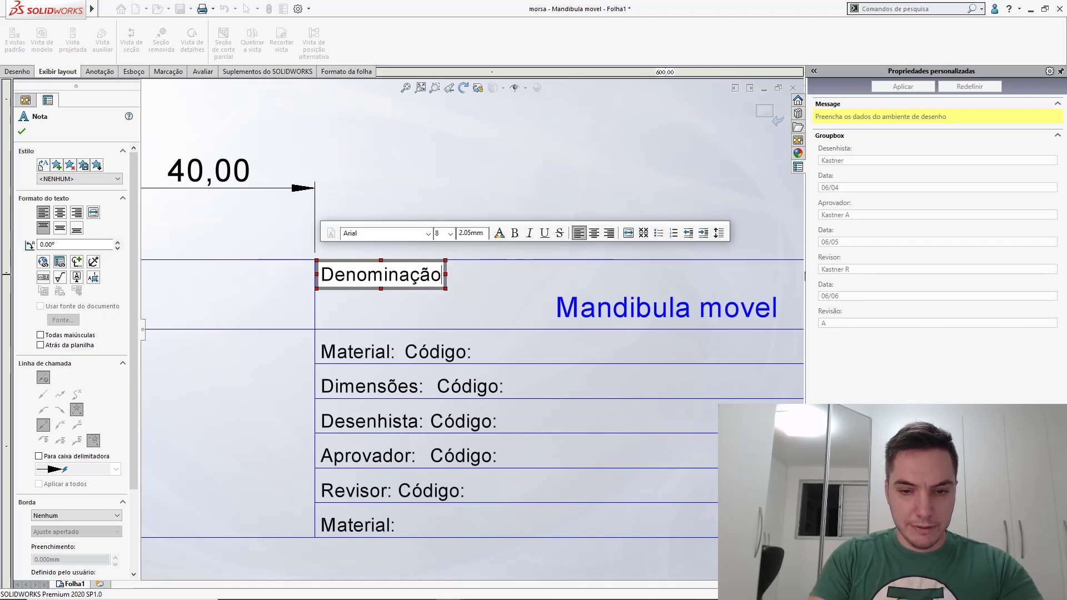
left_click(429, 209)
Clear the Código: placeholder text of the note beside the Material label below Denominação
scroll(448, 290, "up", 2)
scroll(451, 312, "down", 3)
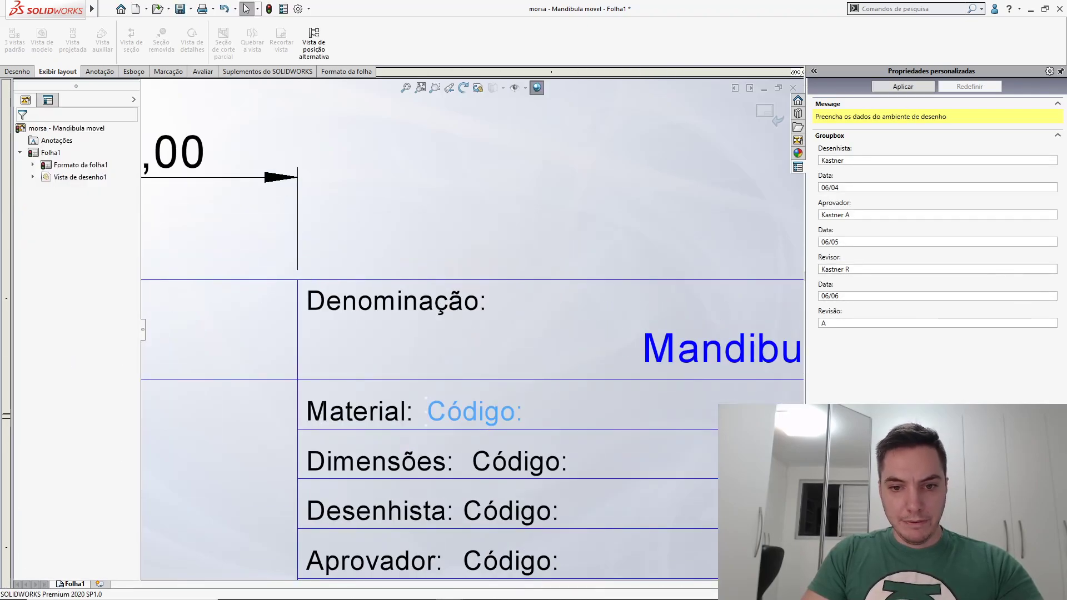
left_click(475, 410)
double_click(476, 410)
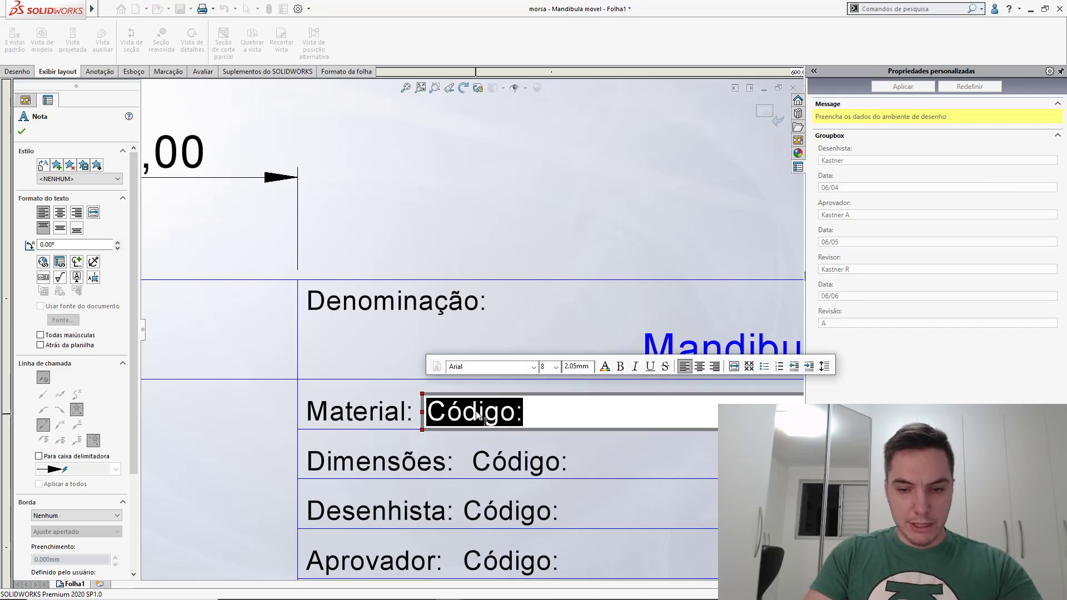
key("Delete")
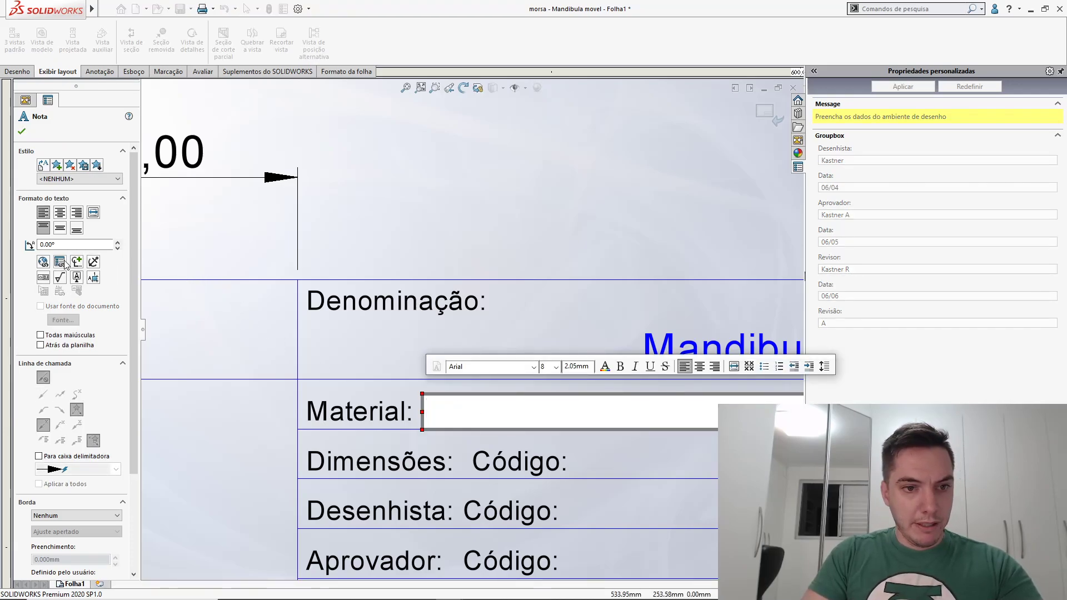
Link the emptied note beside Material to the Material property of the model in the view specified in the sheet properties
left_click(63, 263)
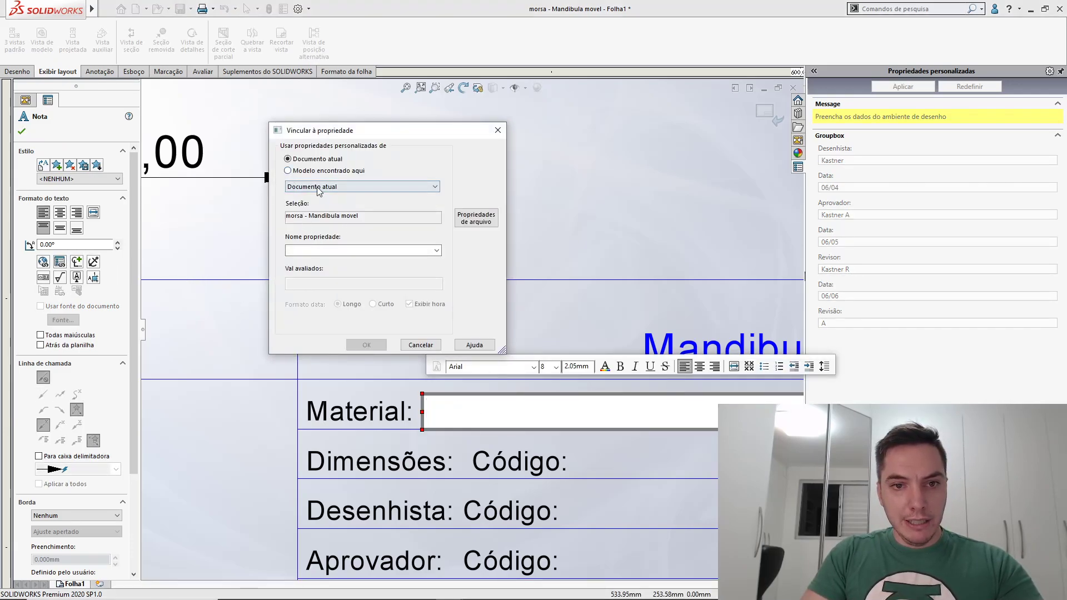
left_click(311, 172)
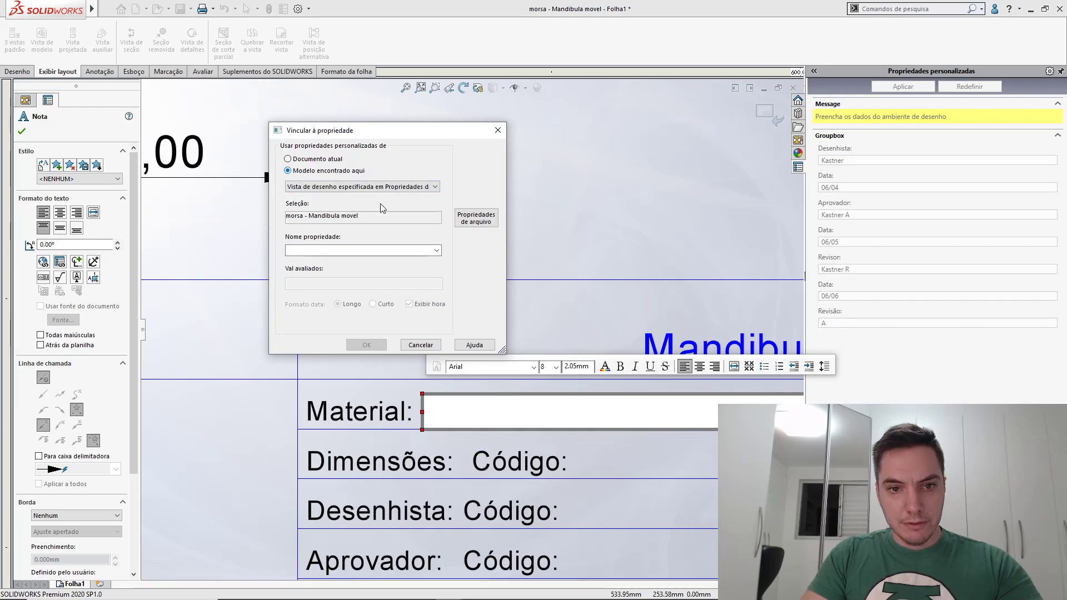
left_click(435, 250)
left_click(367, 282)
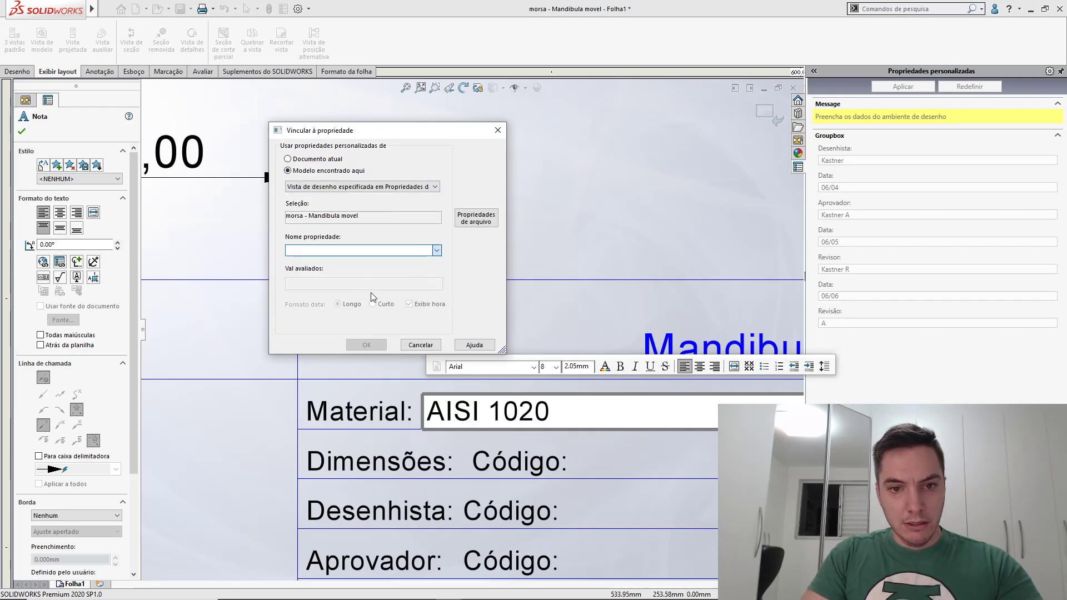
left_click(374, 343)
left_click(505, 209)
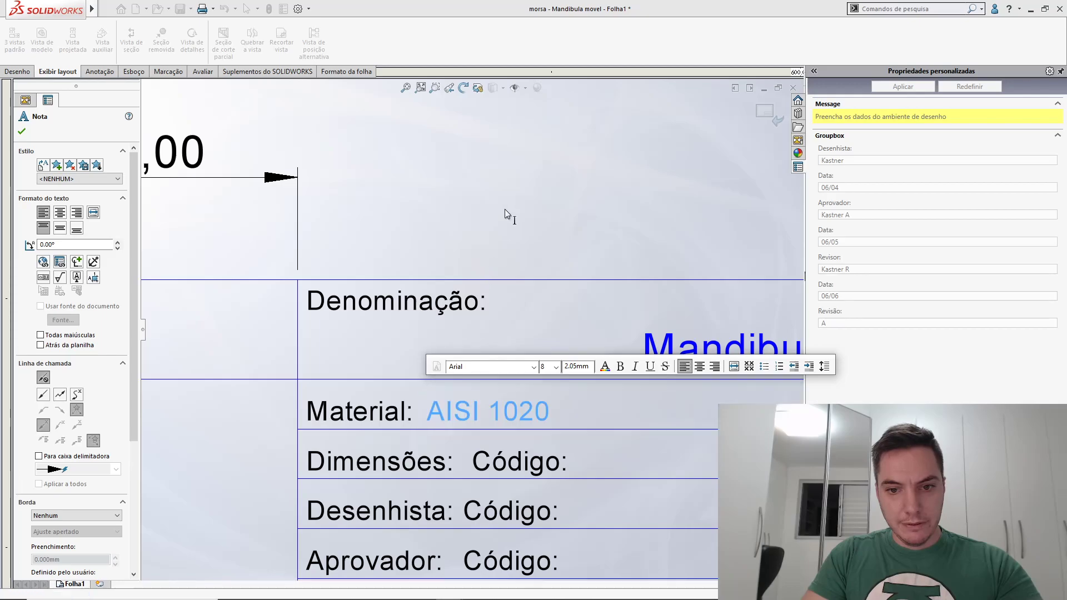
Clear the Código: placeholder text of the note beside the Dimensões label
scroll(448, 221, "up", 2)
mouse_move(448, 220)
middle_mouse_down()
mouse_move(345, 195)
mouse_move(388, 191)
middle_mouse_up()
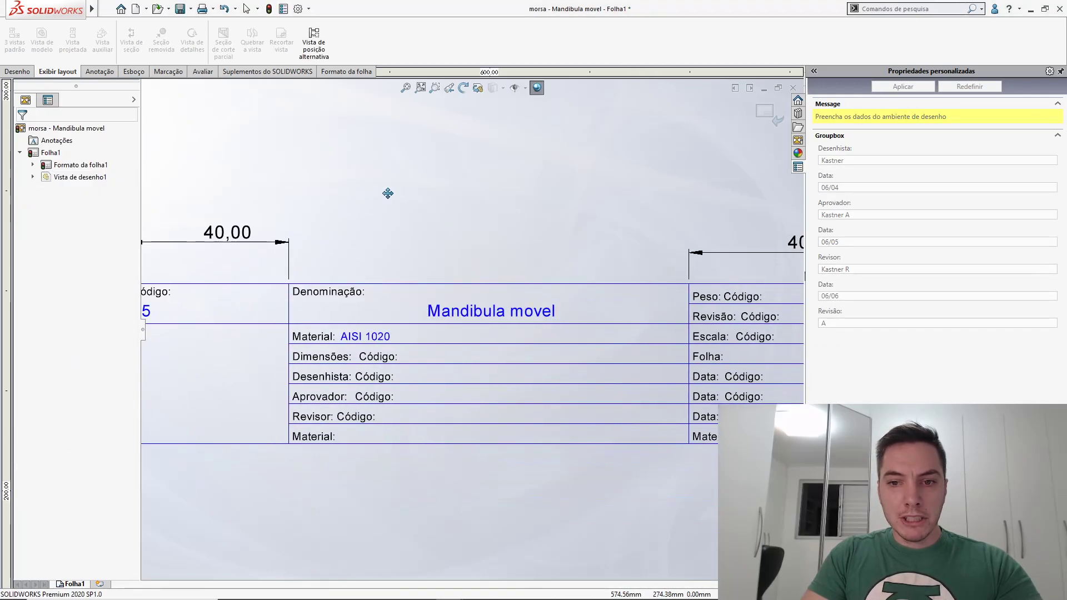
middle_click_drag(503, 260, 353, 263)
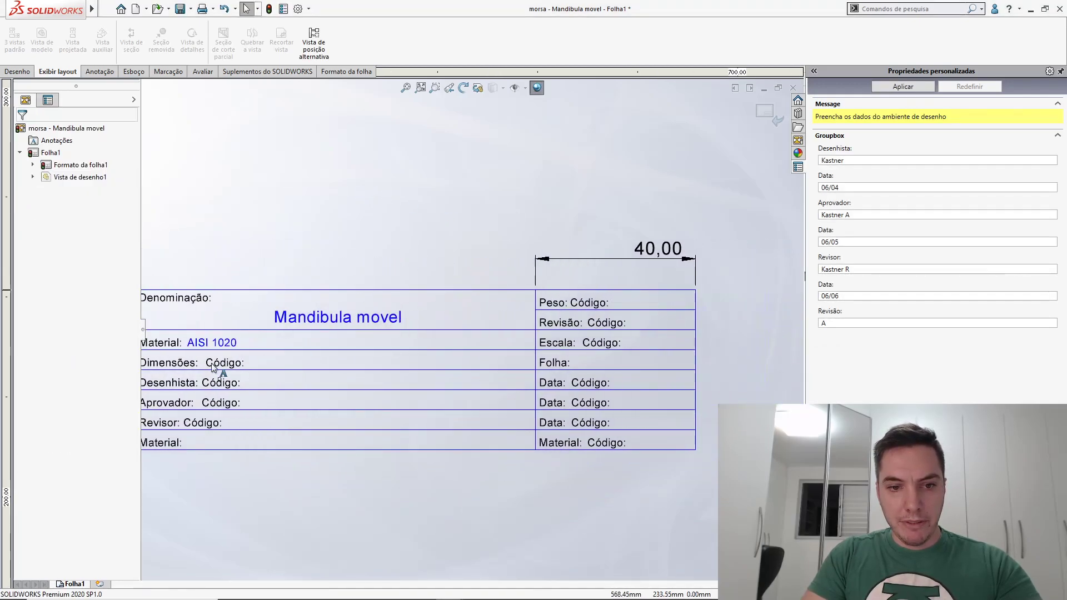
scroll(226, 361, "down", 4)
scroll(305, 349, "down", 3)
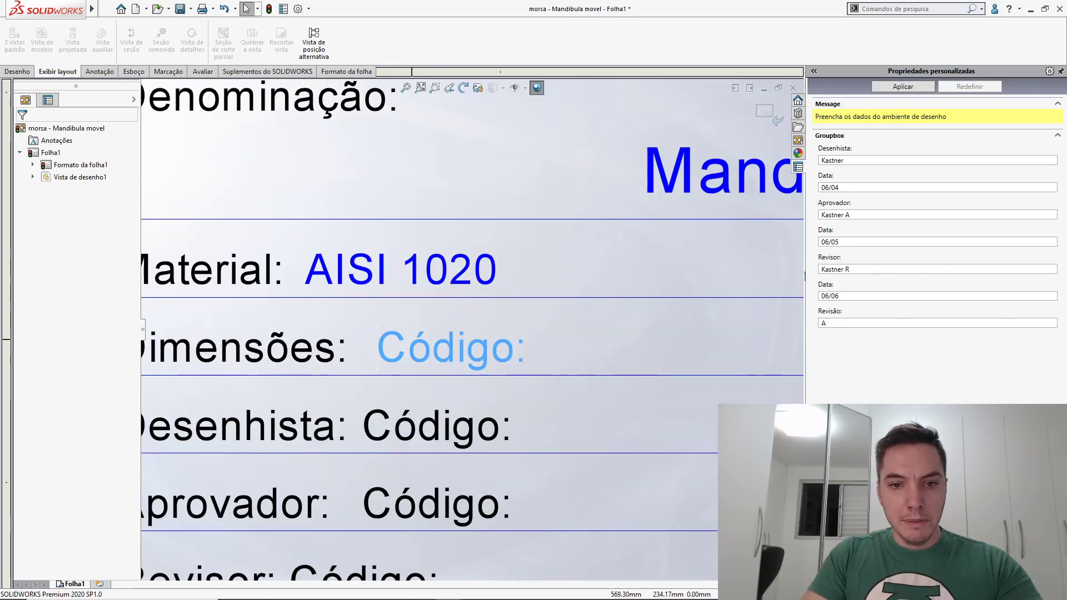
left_click(416, 347)
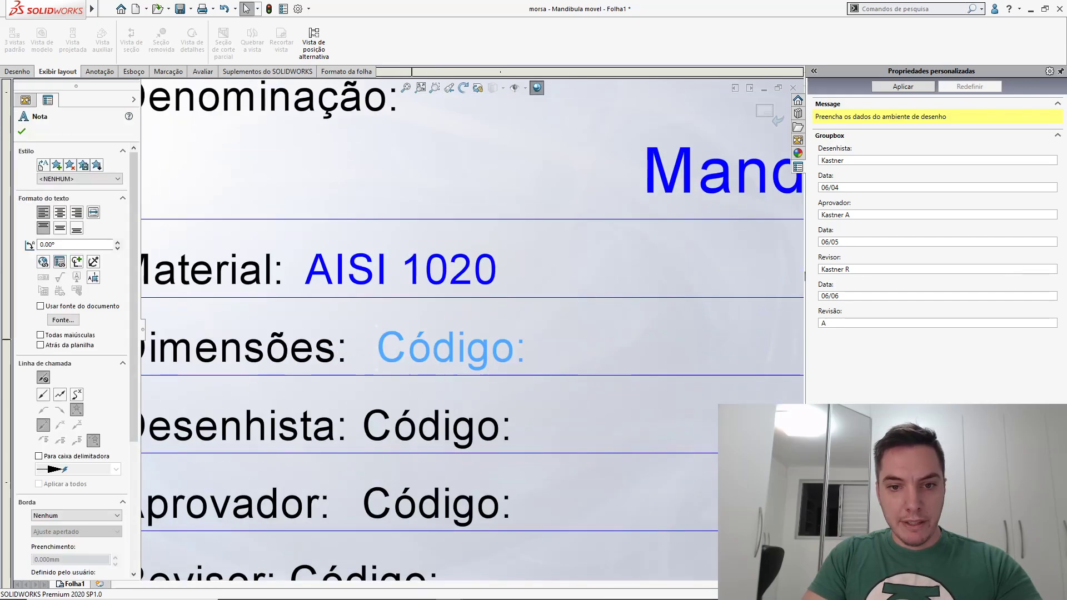
double_click(416, 346)
key("Delete")
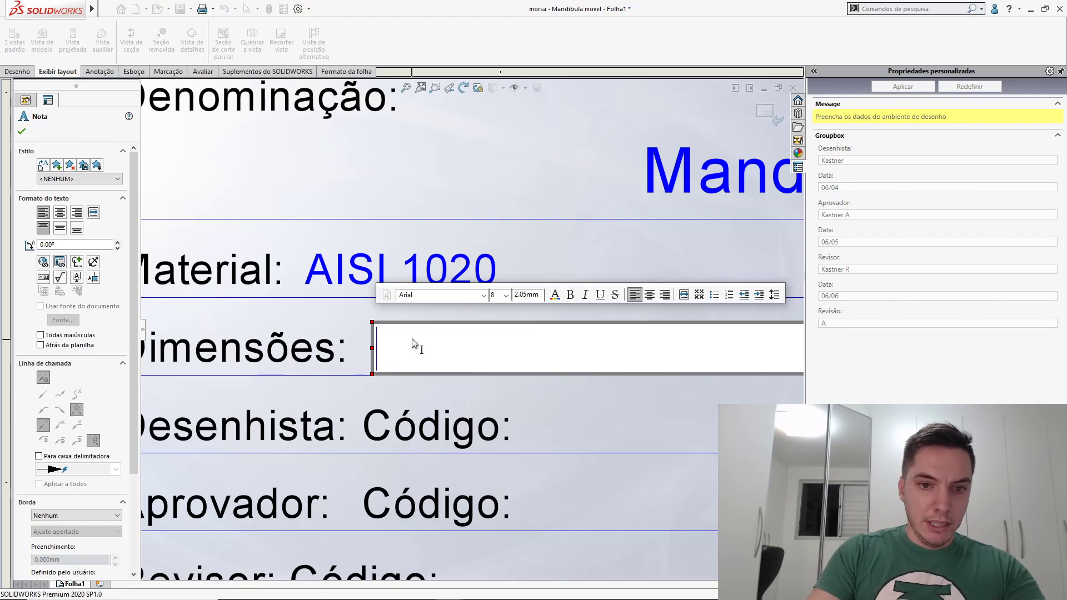
Link the emptied note beside Dimensões to the Dimensões property of the model in the view specified in the sheet properties
left_click(60, 261)
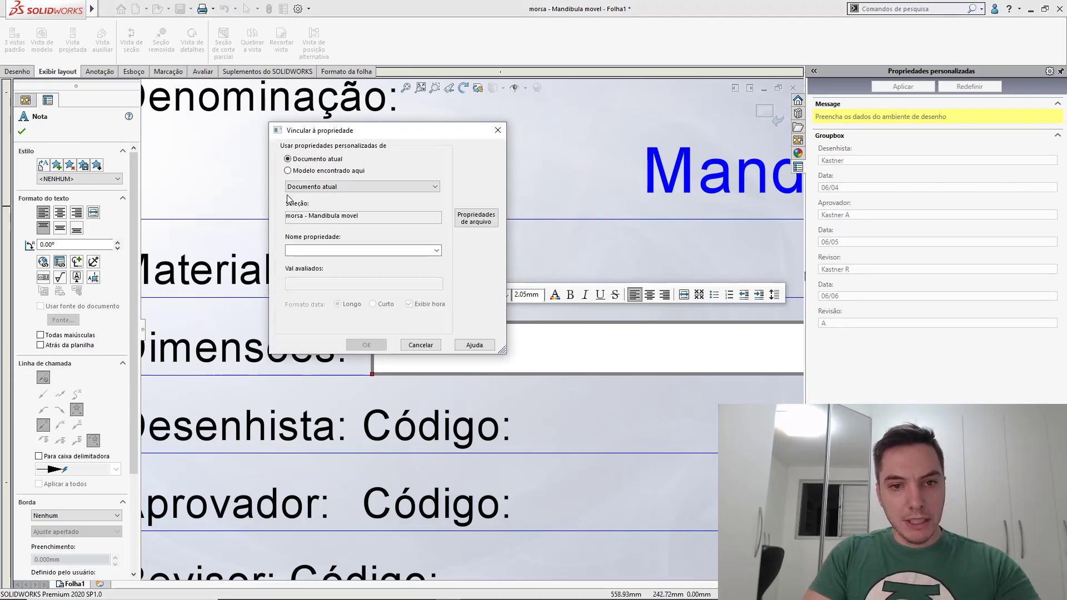
left_click(317, 171)
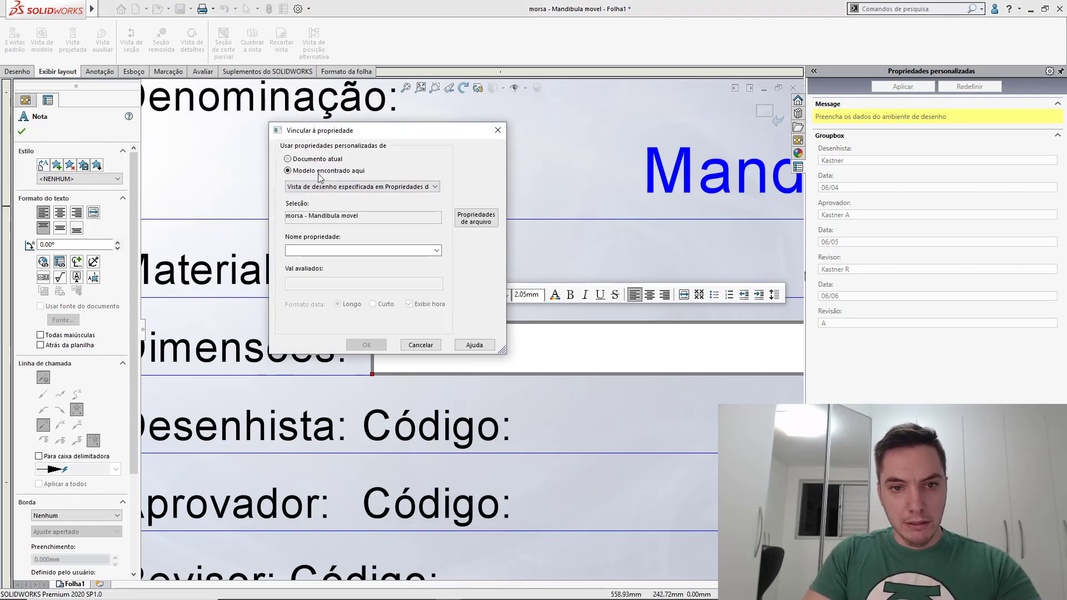
left_click(417, 189)
left_click(422, 218)
left_click(438, 250)
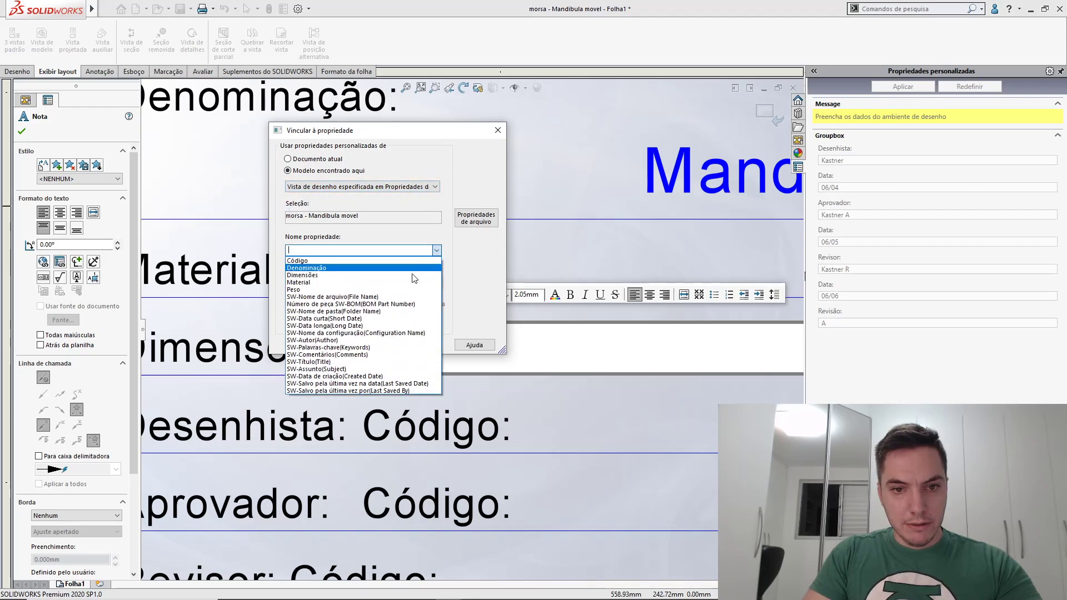
left_click(405, 290)
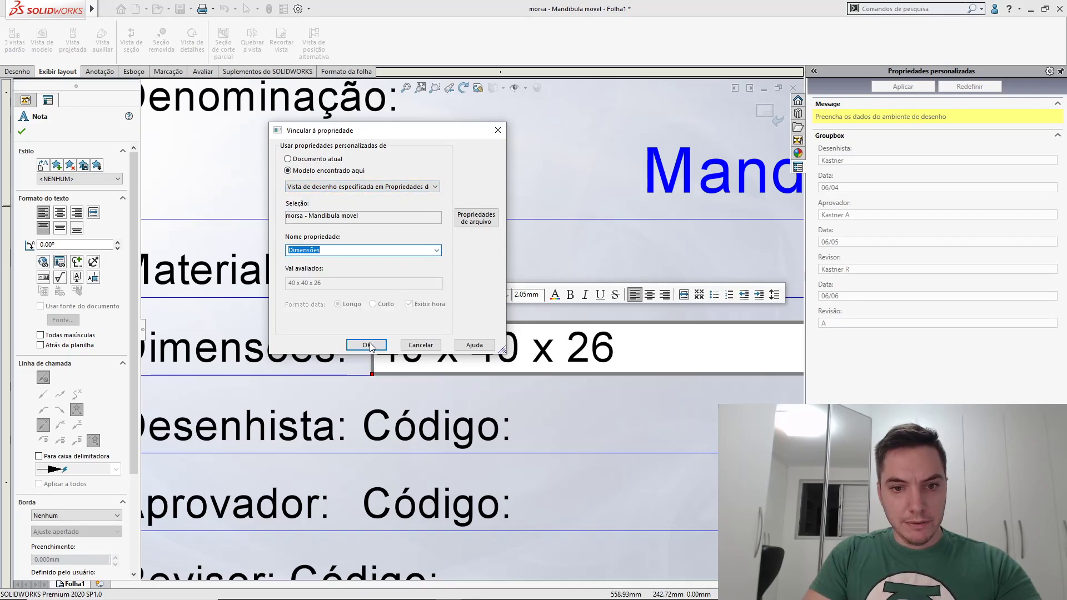
key("Return")
left_click(468, 175)
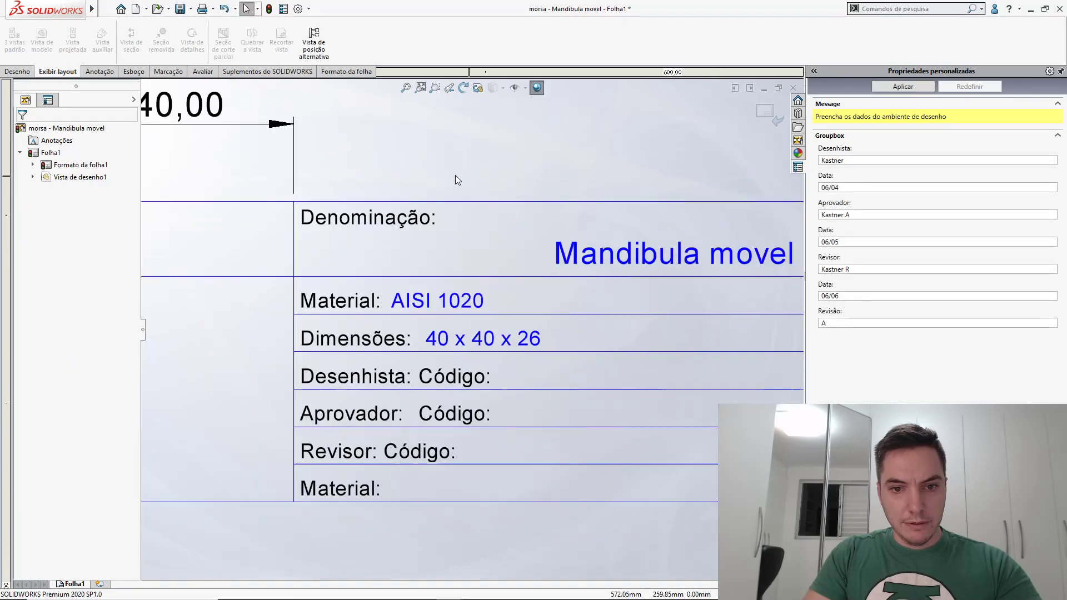
Clear the Código: placeholder text of the note beside the Peso label
middle_click_drag(455, 175, 186, 195, "ctrl")
middle_click_drag(745, 255, 594, 255, "ctrl")
scroll(594, 255, "down", 3)
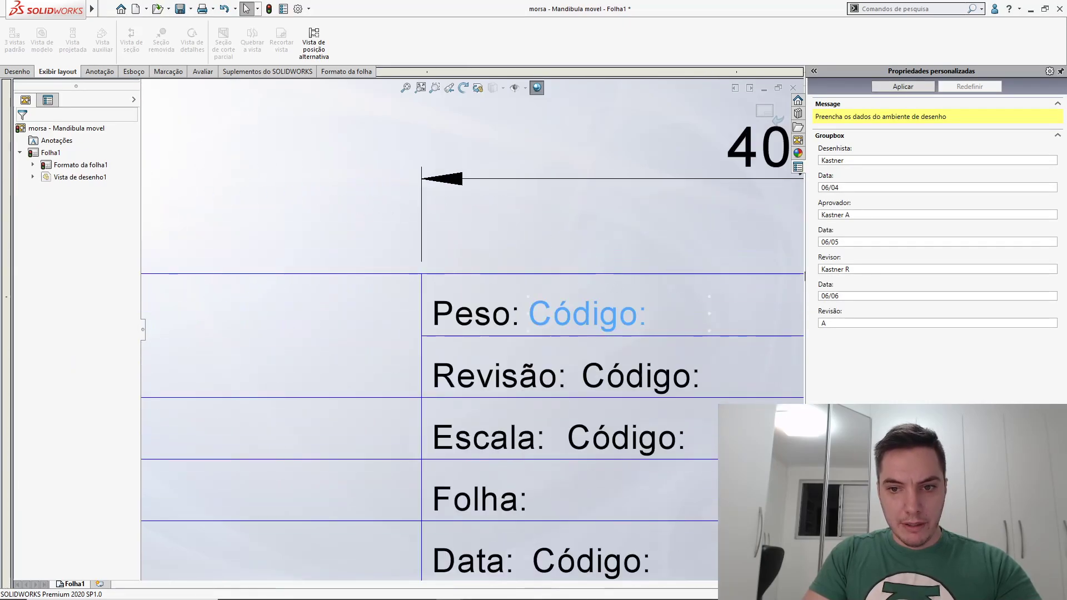
double_click(606, 314)
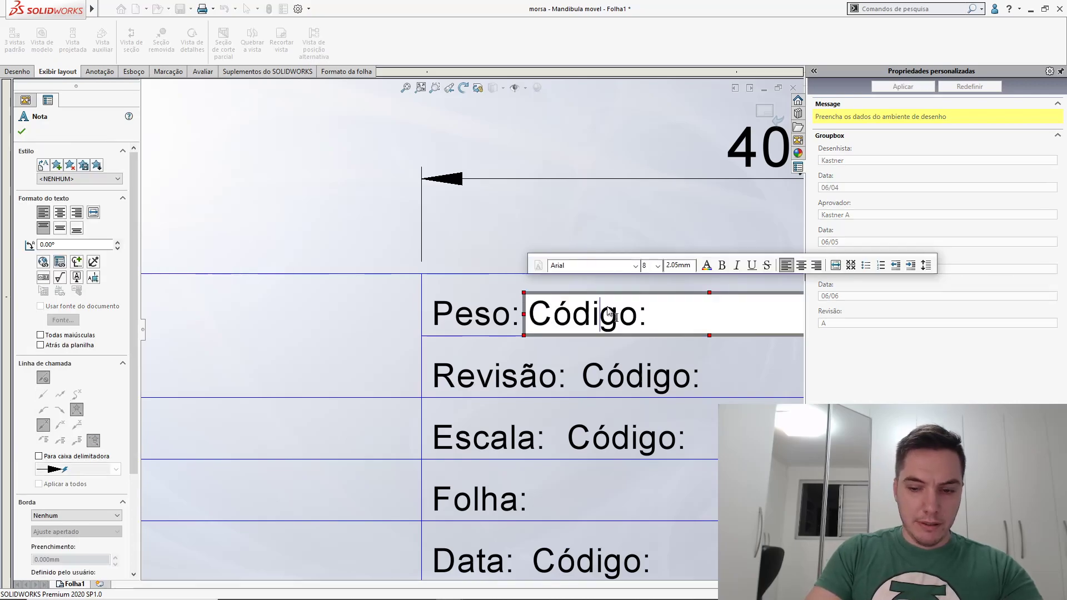
key("ctrl+a")
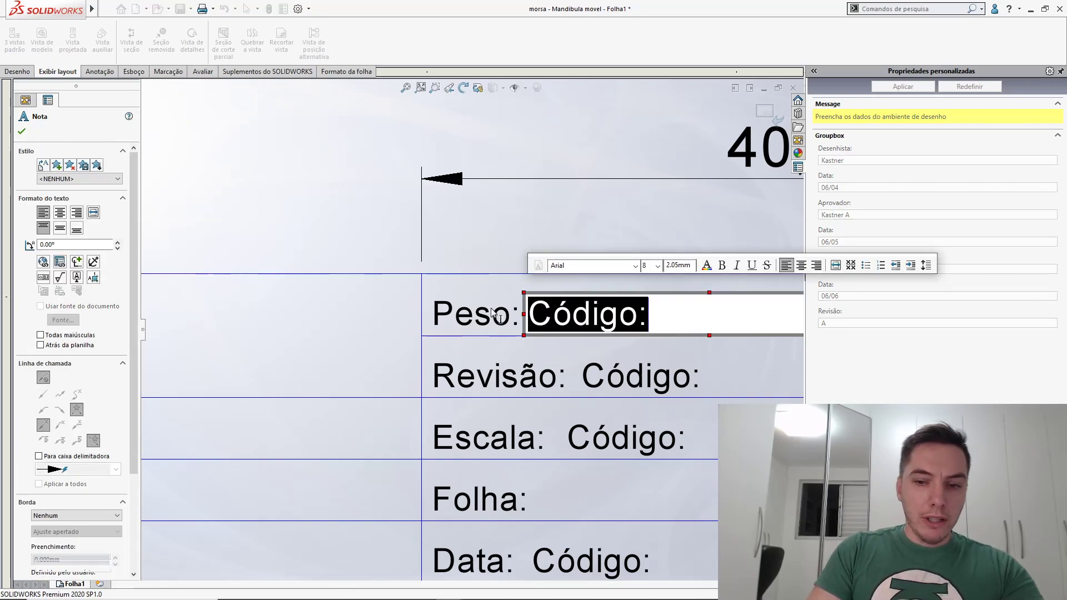
key("Delete")
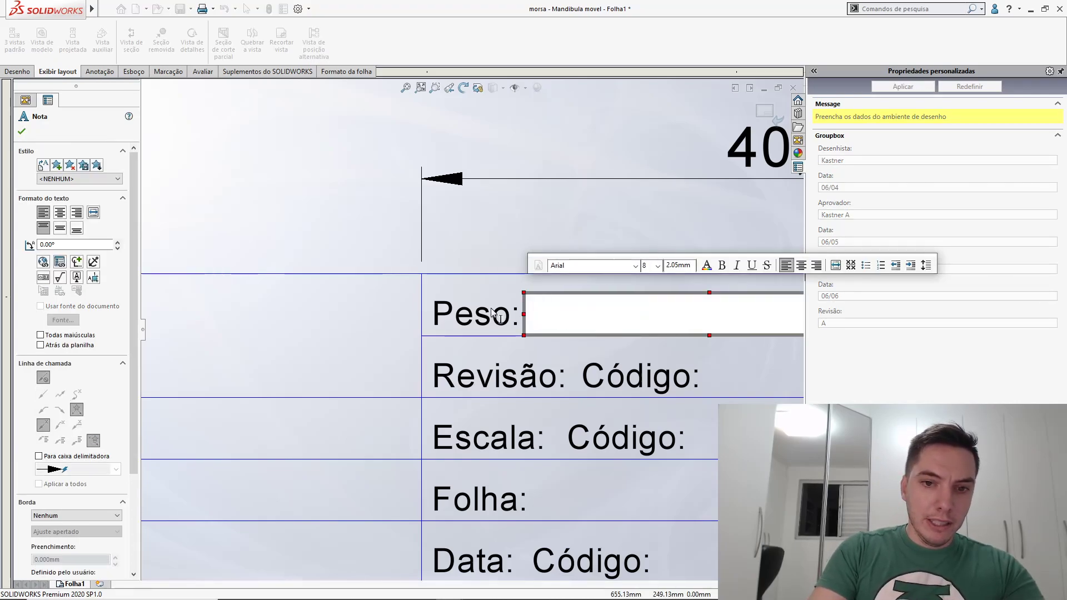
Link the emptied note beside Peso to the Peso property of the model in the view specified in the sheet properties
left_click(60, 267)
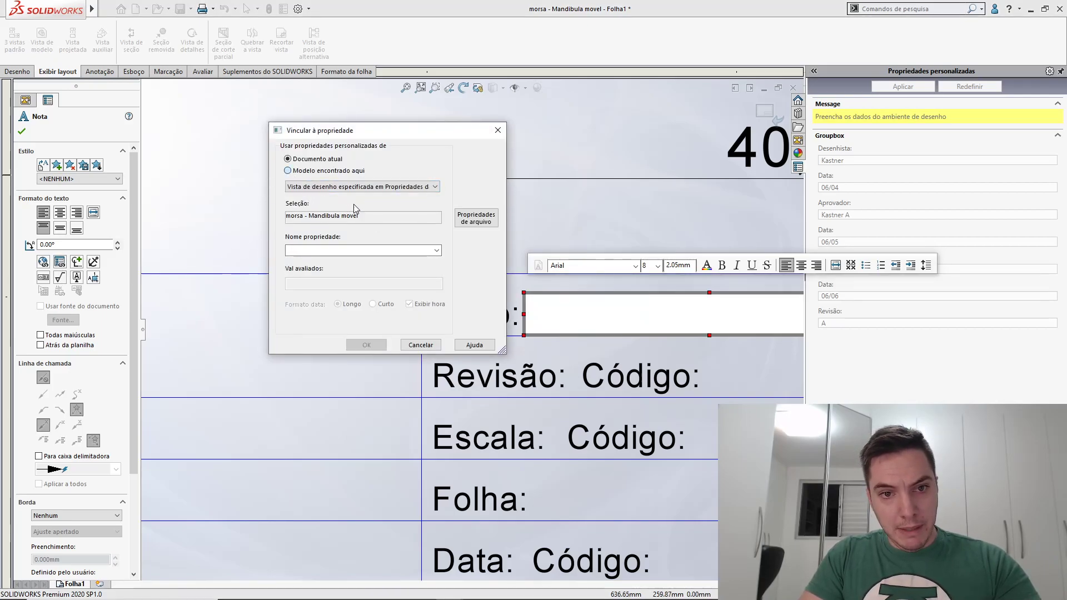
left_click(288, 170)
left_click(437, 251)
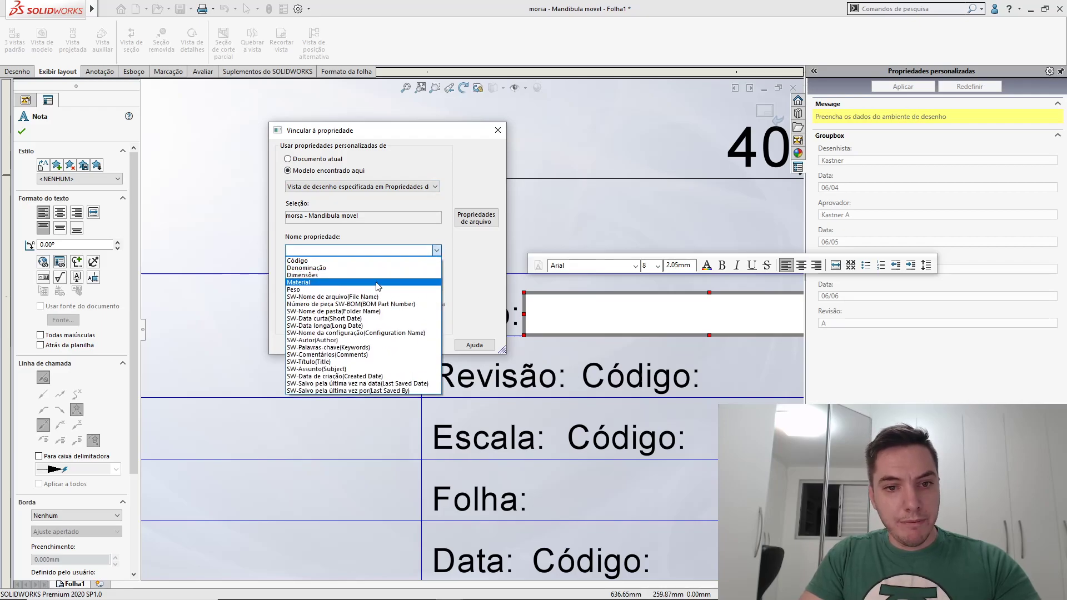
left_click(369, 287)
left_click(366, 345)
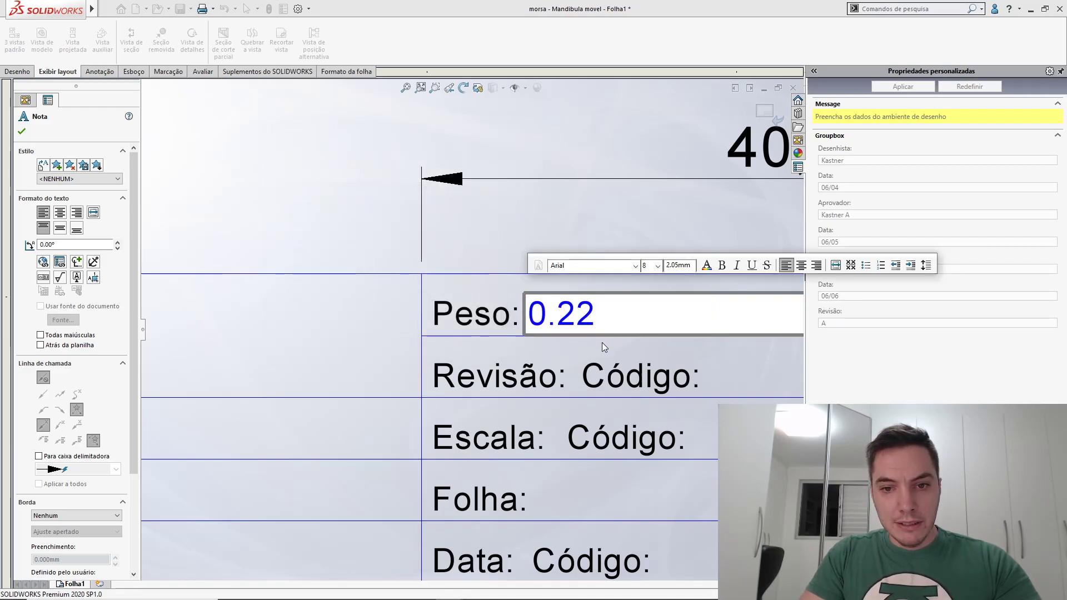
scroll(602, 345, "up", 2)
scroll(576, 355, "down", 1)
scroll(575, 354, "up", 1)
left_click(575, 355)
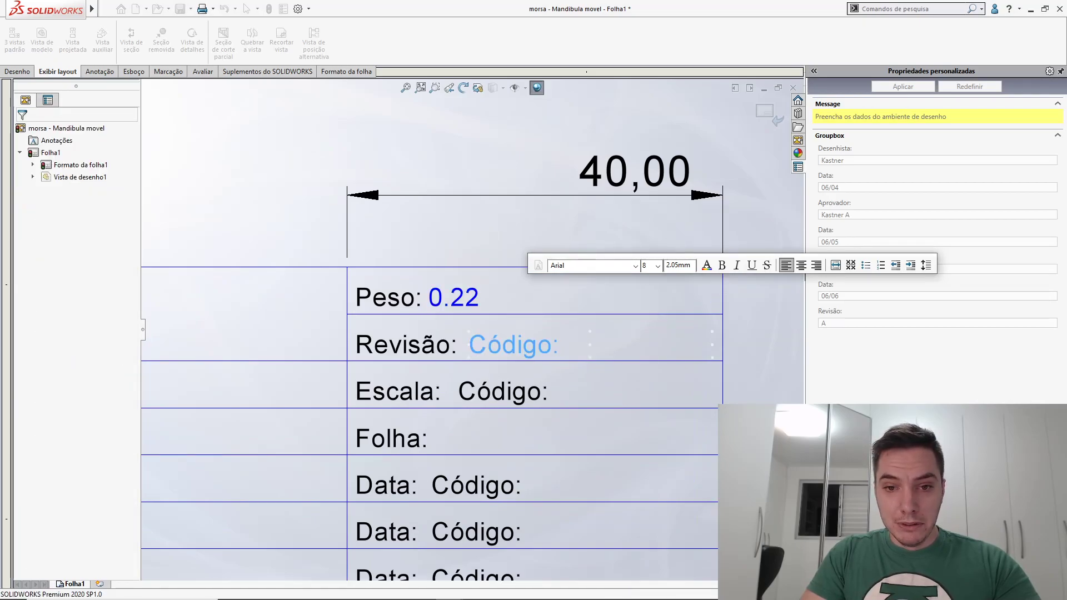
Delete the word Código from the placeholder note beside the Revisão label
left_click(534, 347)
left_click(523, 348)
double_click(527, 348)
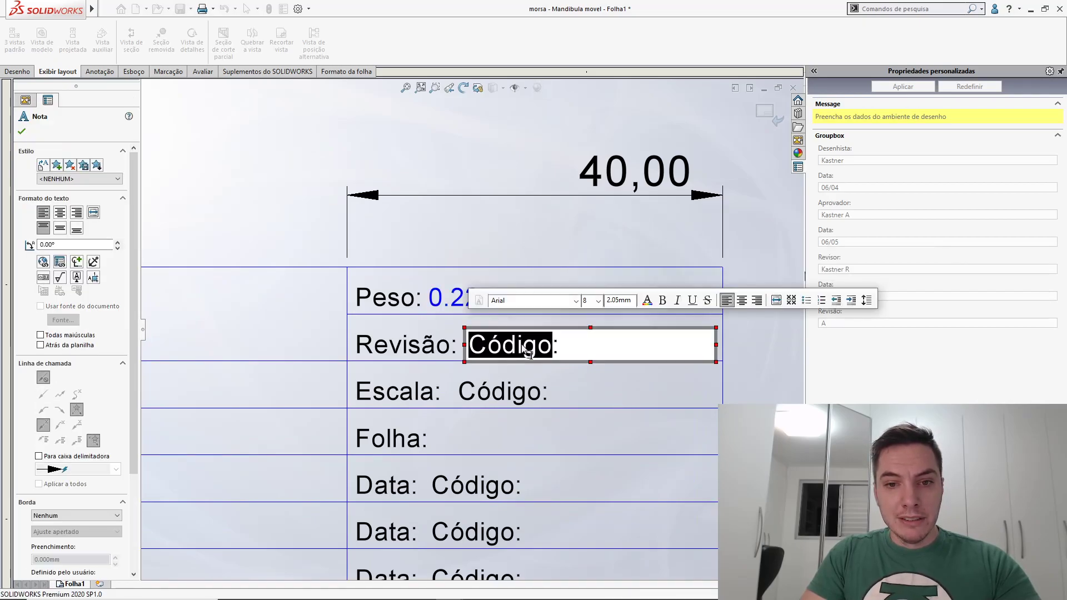
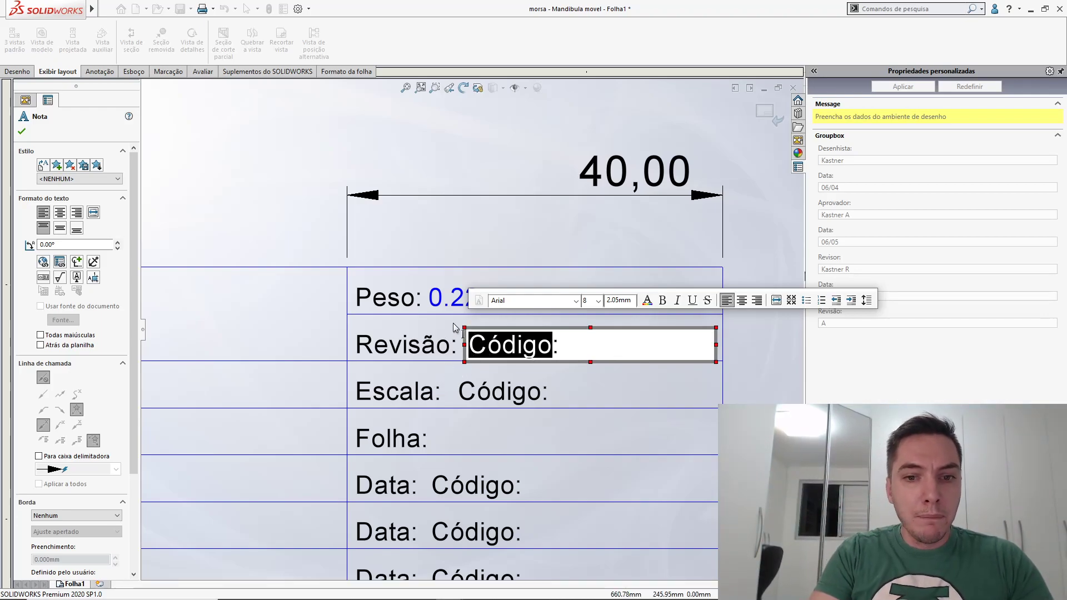
key("Delete")
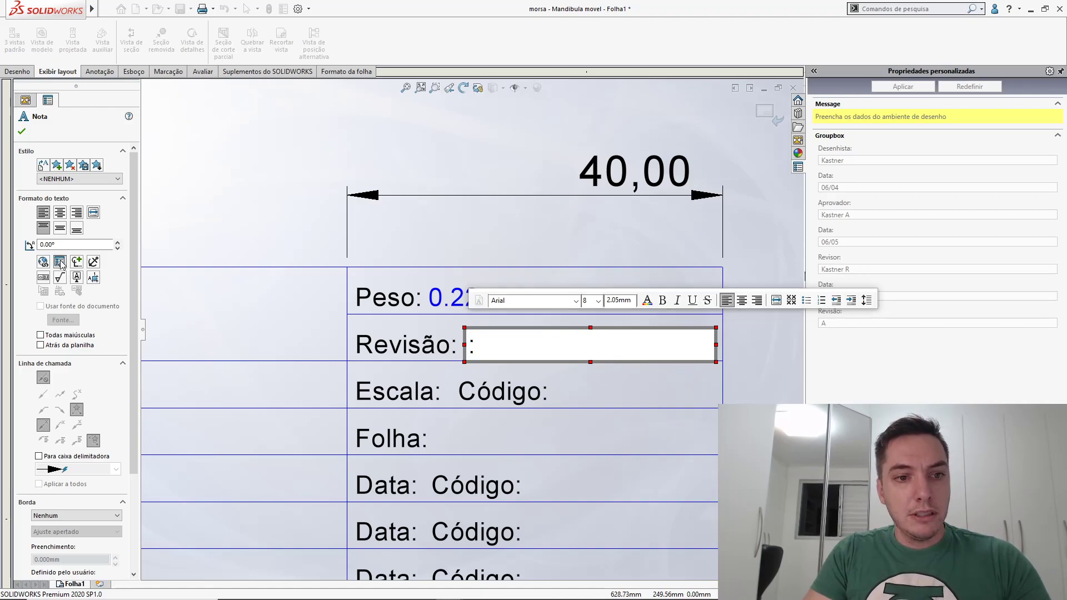
Link the note beside Revisão to the current document's Revisão property and remove the leftover colon
left_click(62, 262)
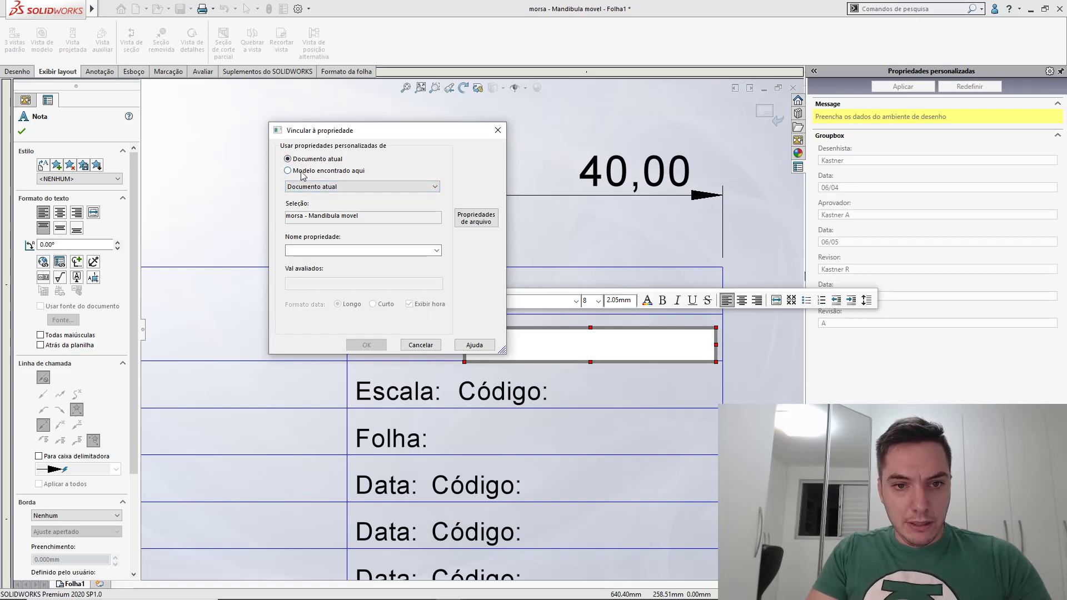
left_click(439, 251)
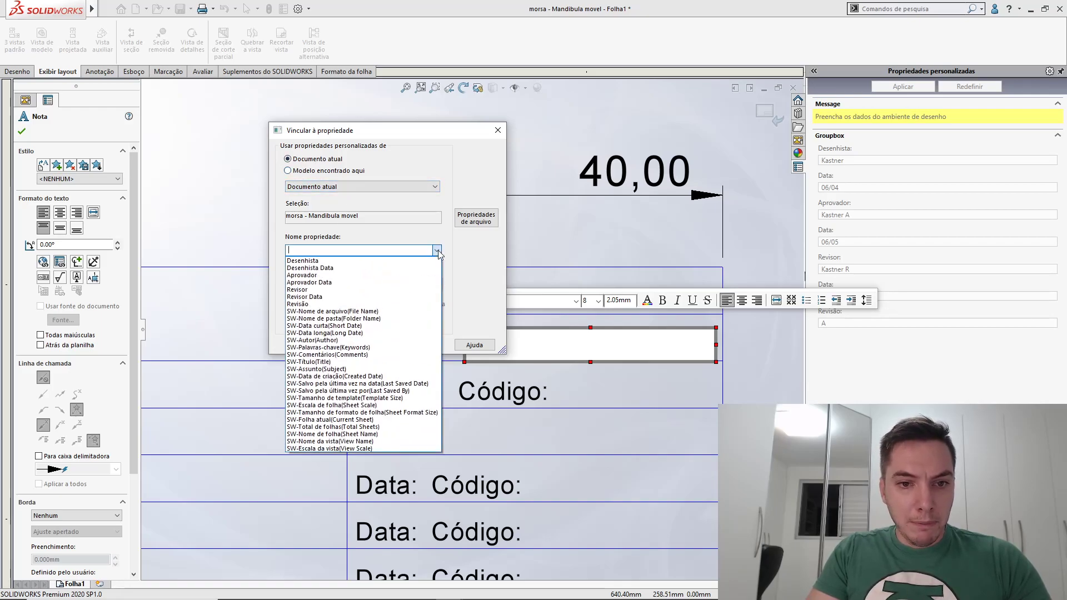
key("Escape")
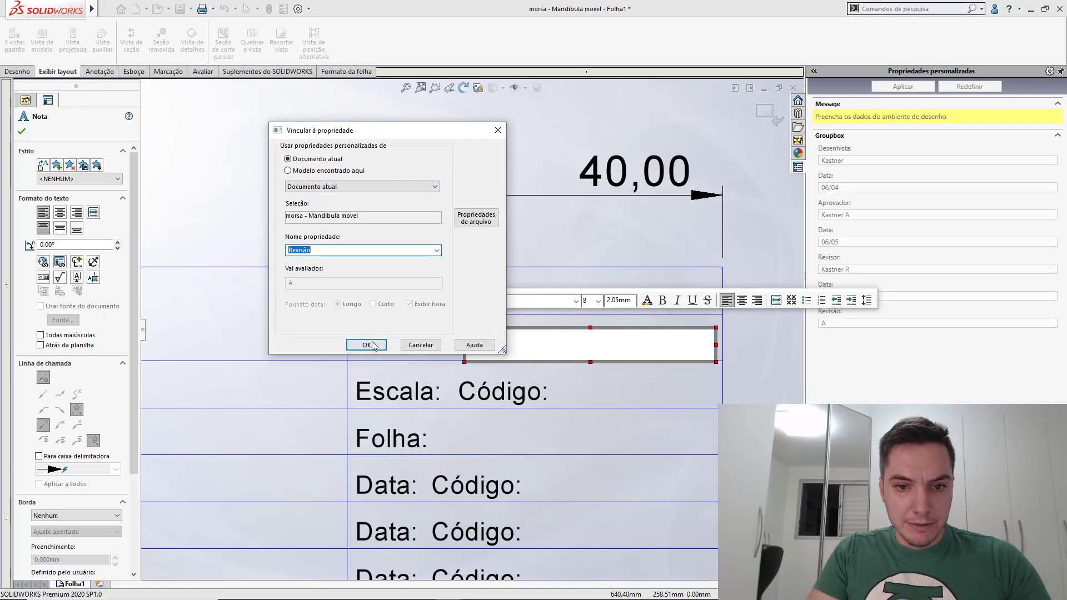
left_click(368, 345)
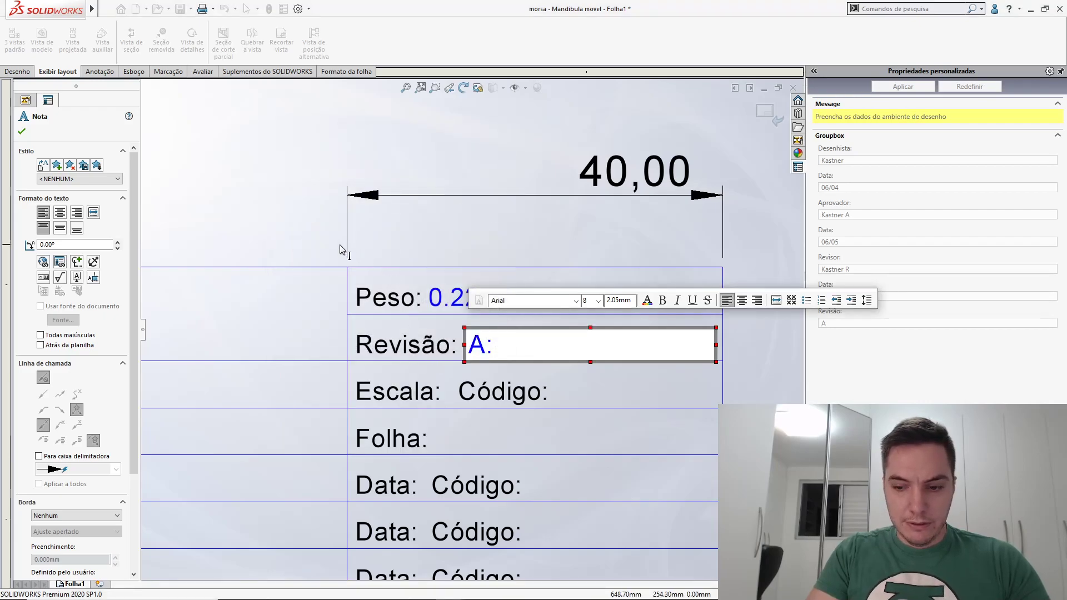
key("BackSpace")
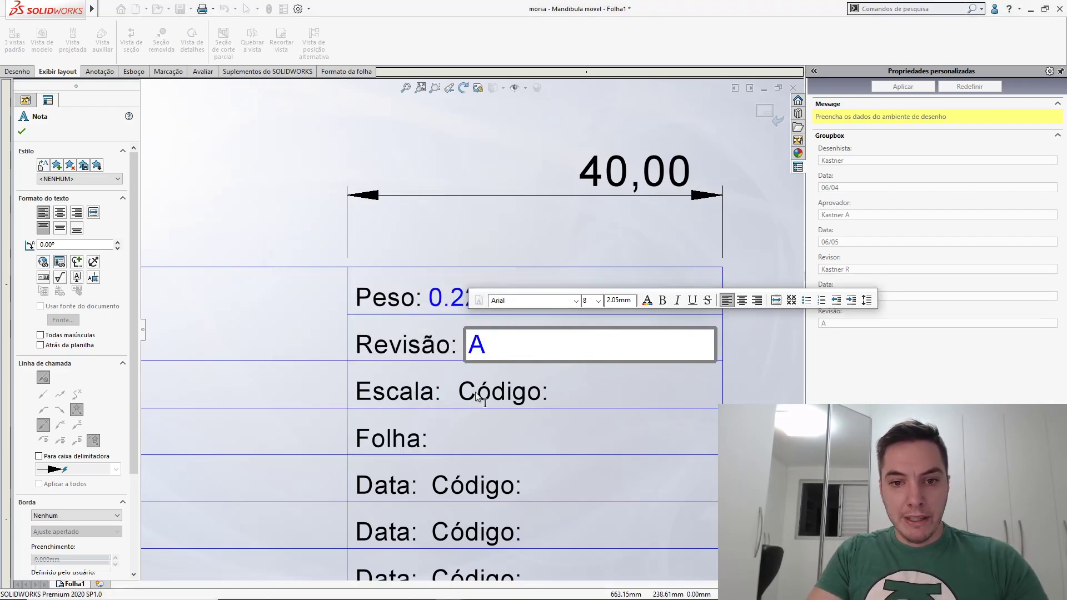
key("Escape")
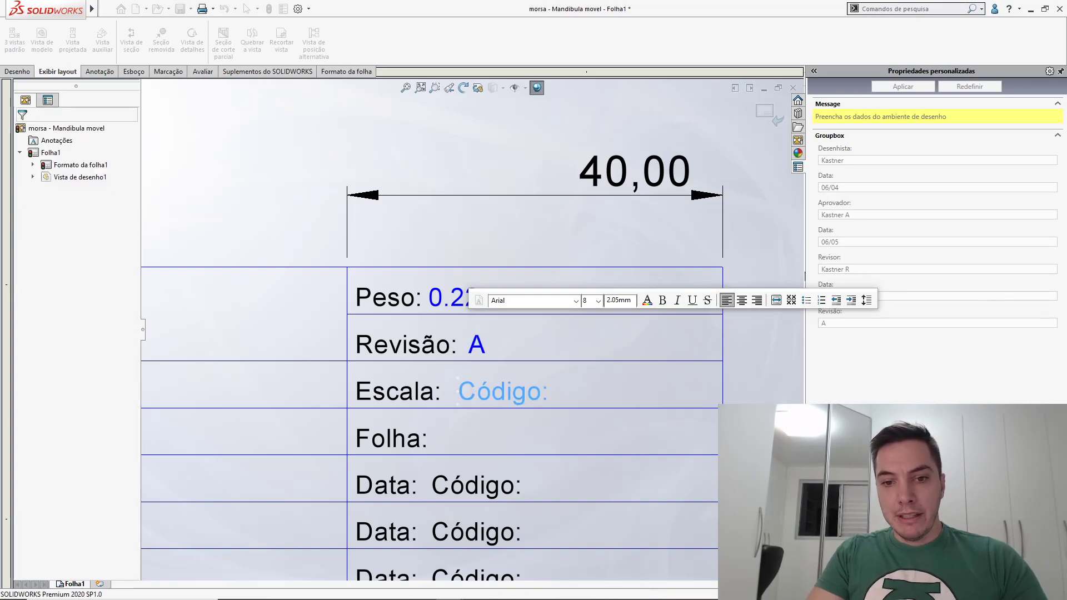
Leave the Escala placeholder as it is and clear the Código: text of the note beside the Desenhista label
double_click(502, 392)
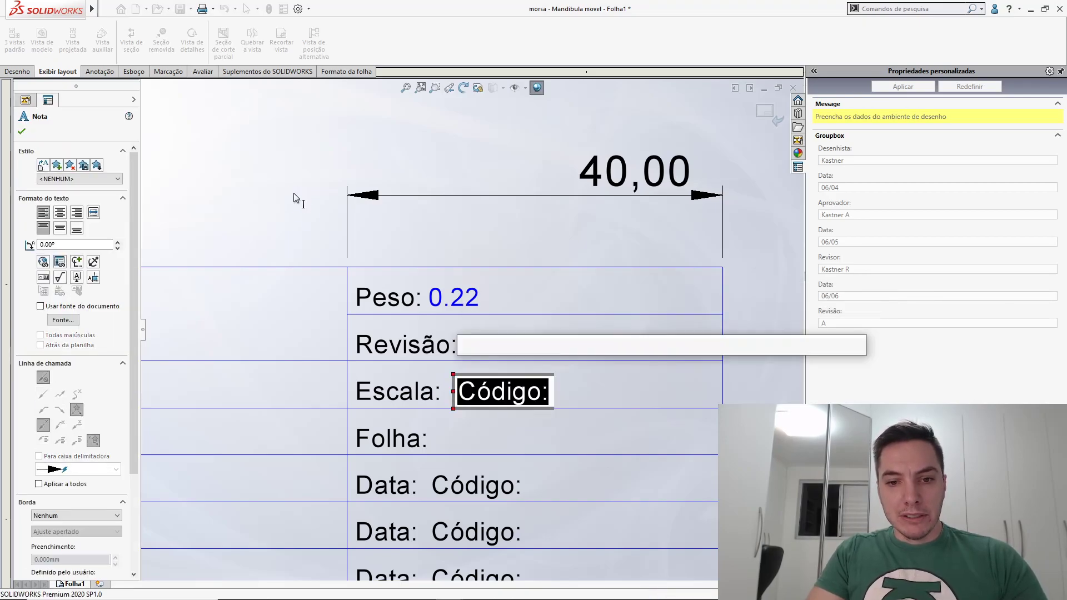
key("Escape")
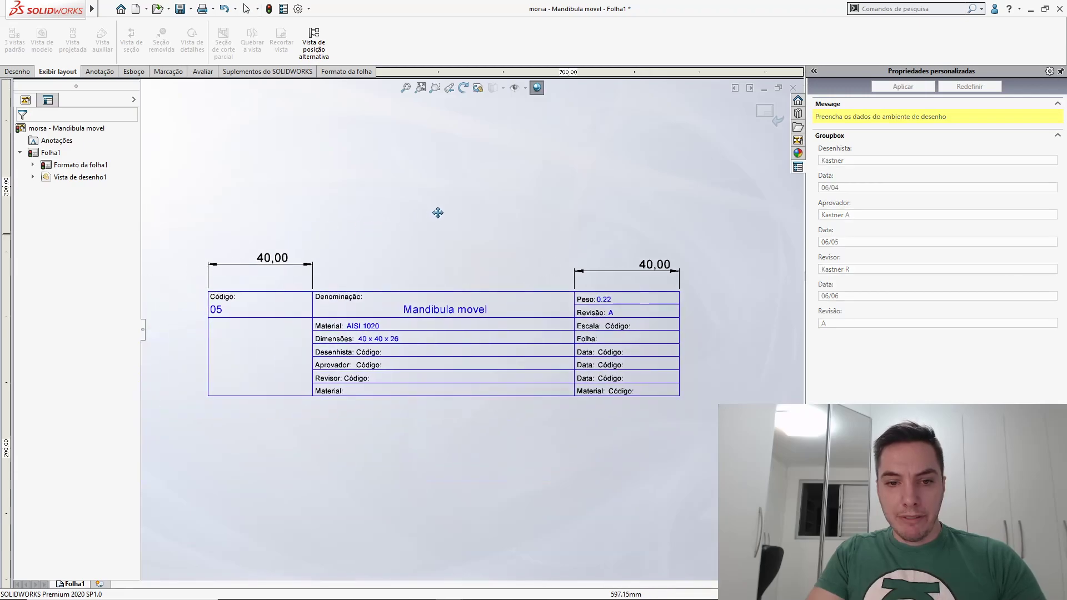
scroll(476, 382, "down", 5)
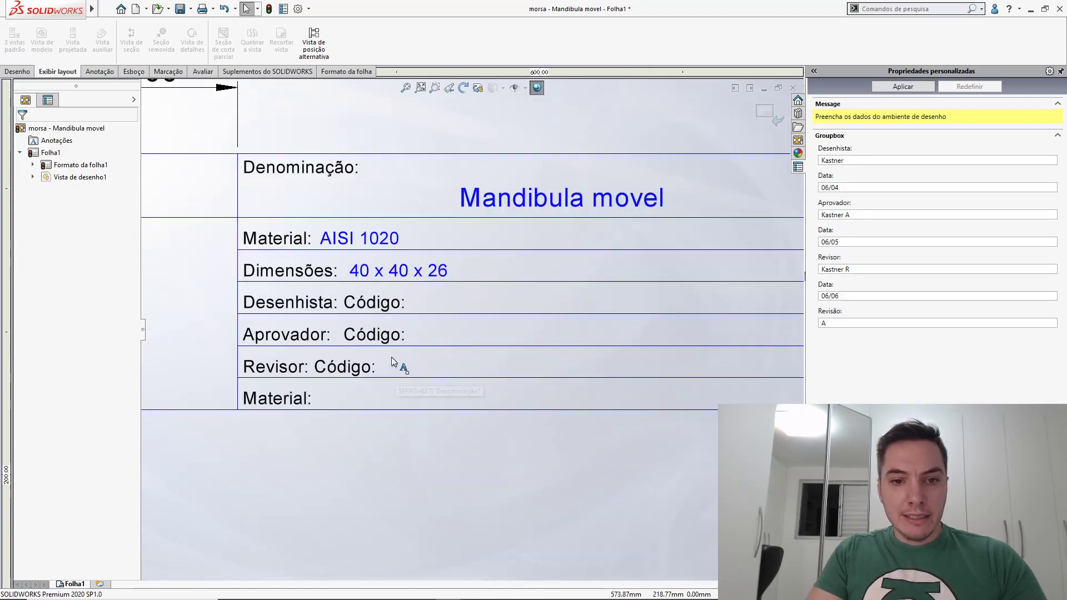
left_click(383, 311)
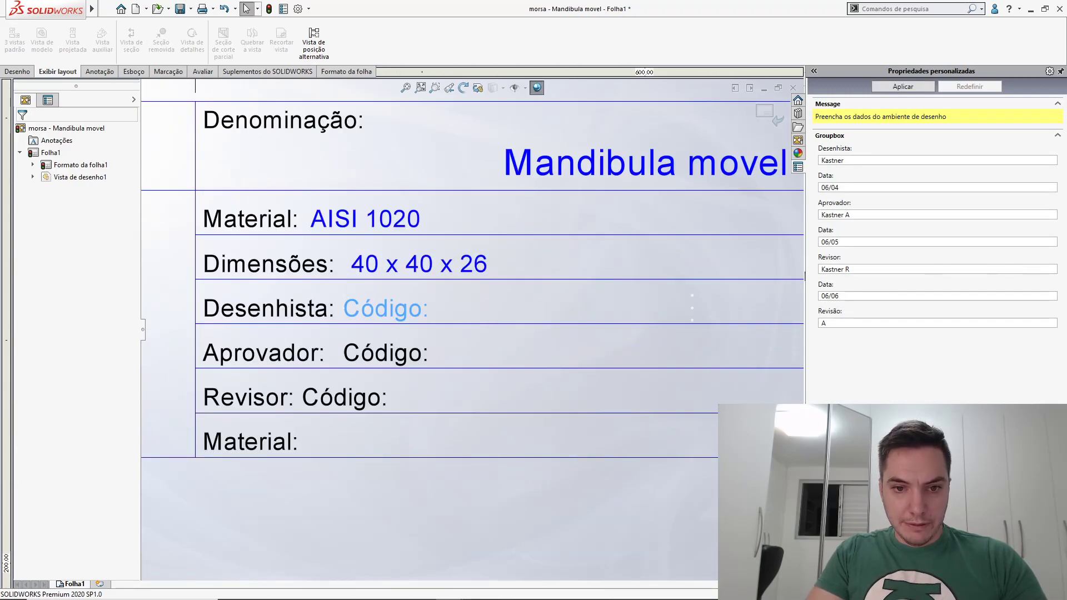
double_click(386, 310)
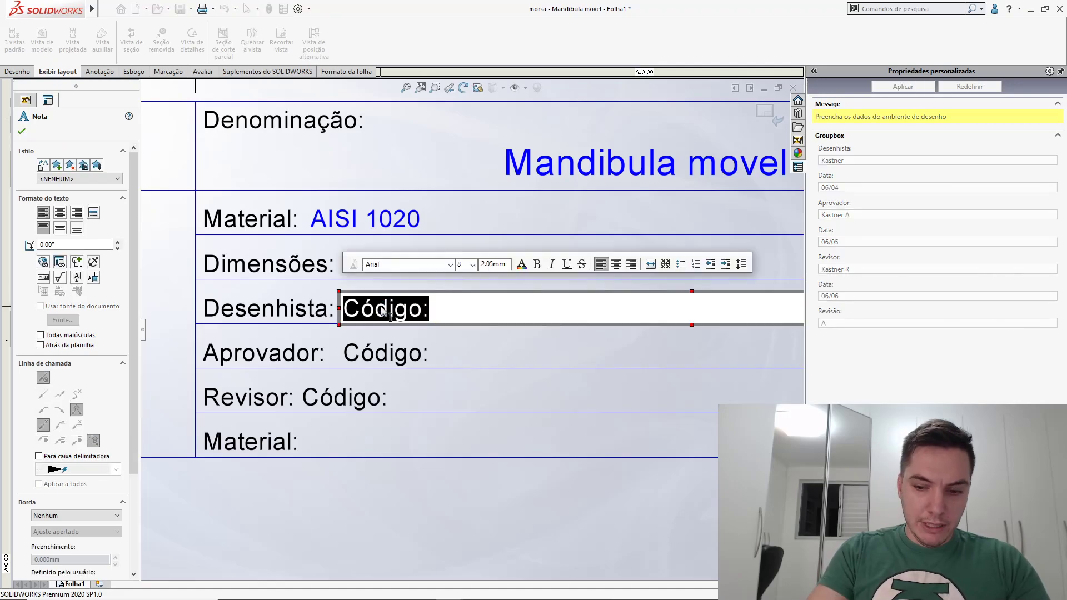
key("Delete")
Link the emptied note beside the Desenhista label to the current document's Desenhista property and finish editing it
left_click(61, 264)
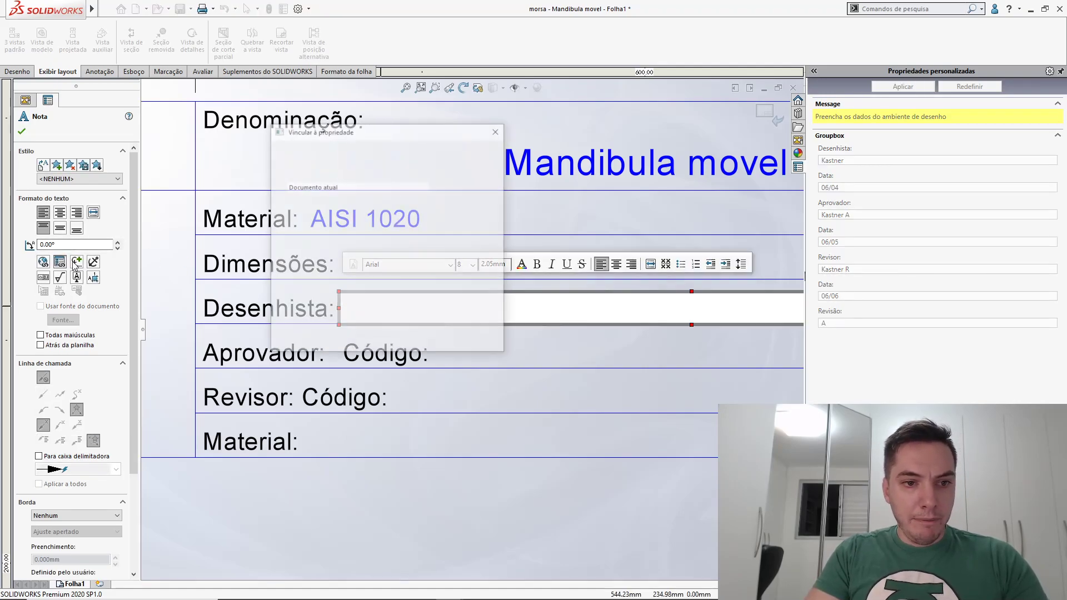
left_click(437, 249)
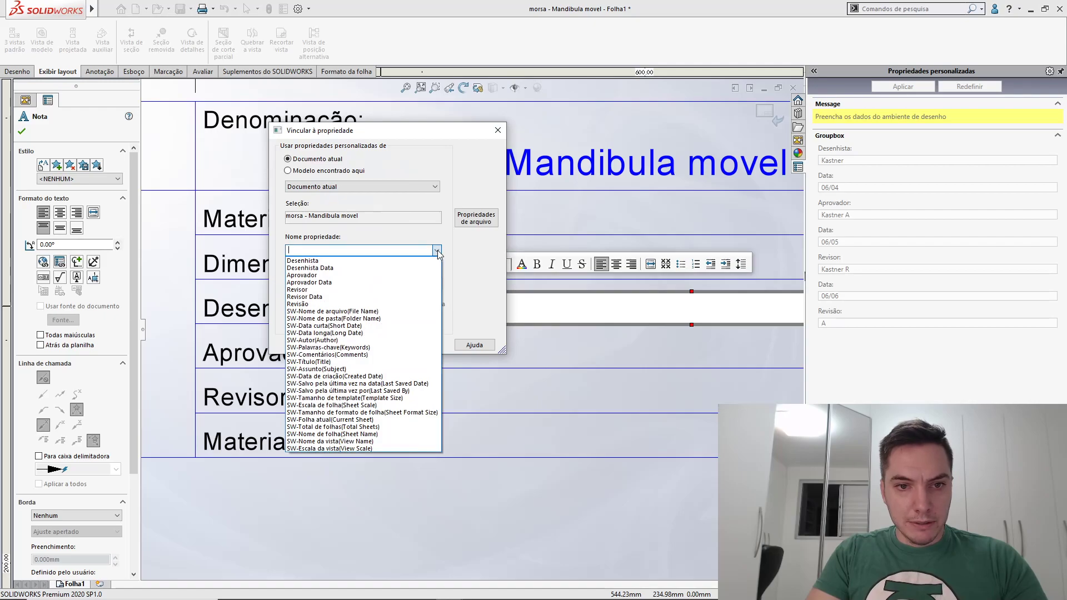
left_click(328, 261)
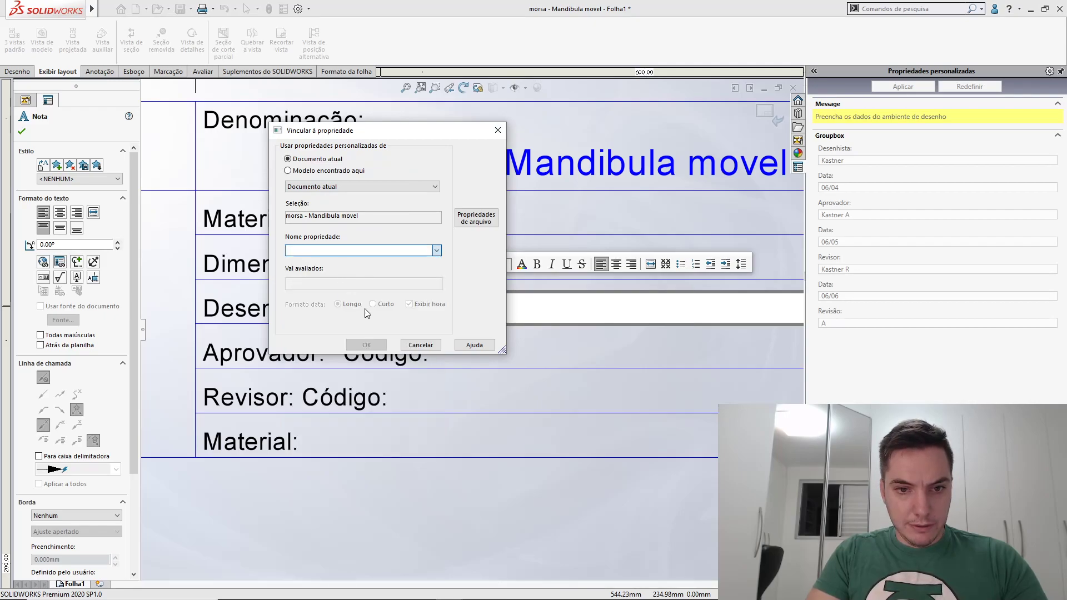
left_click(375, 344)
left_click(376, 344)
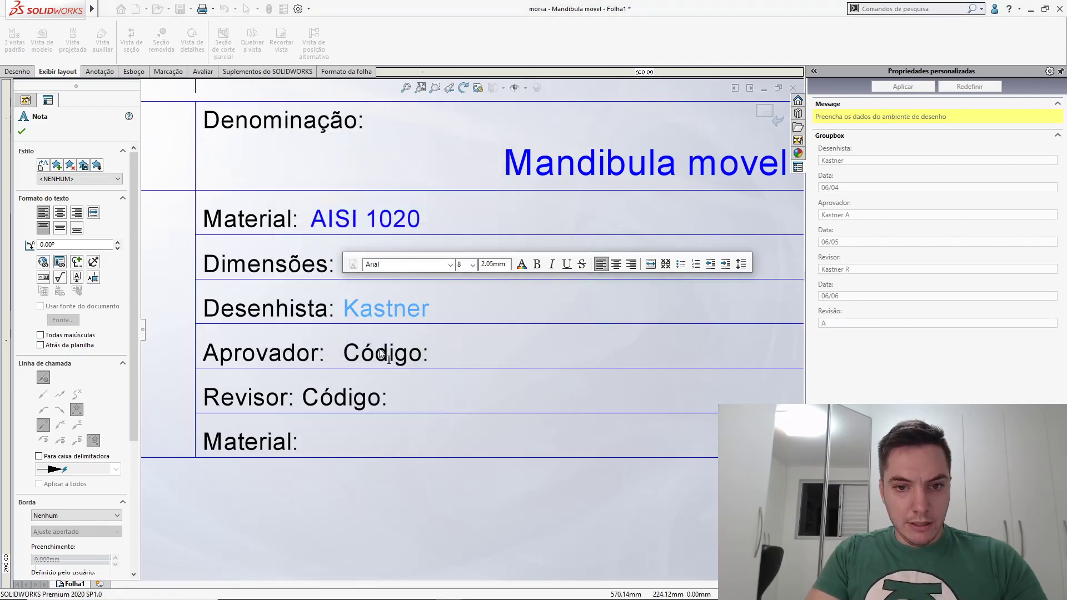
key("Escape")
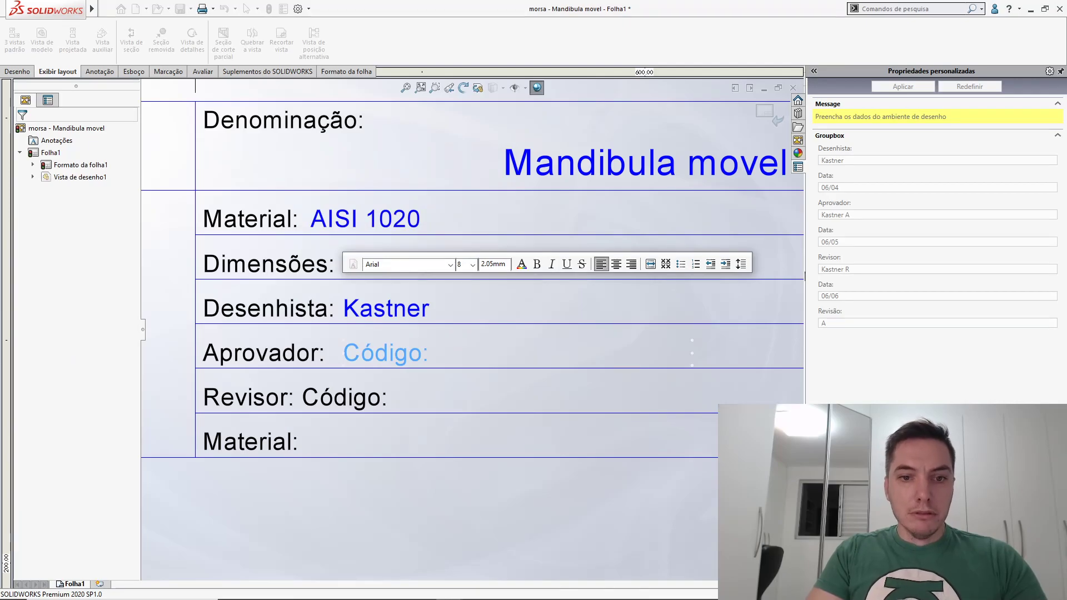
Replace the Código: text beside the Aprovador label with a link to the current document's Aprovador property
double_click(380, 351)
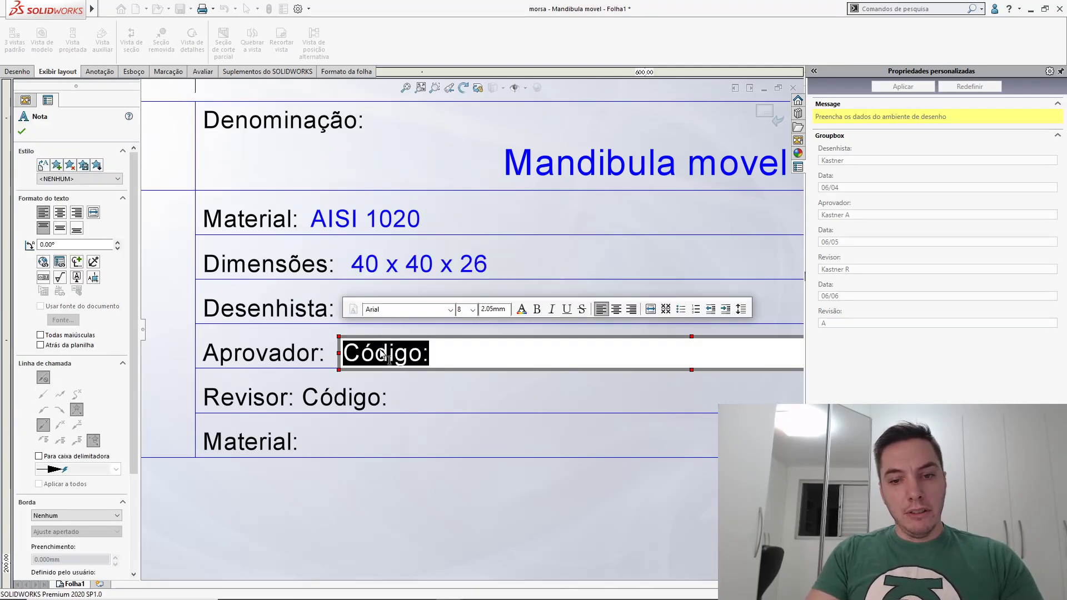
key("Delete")
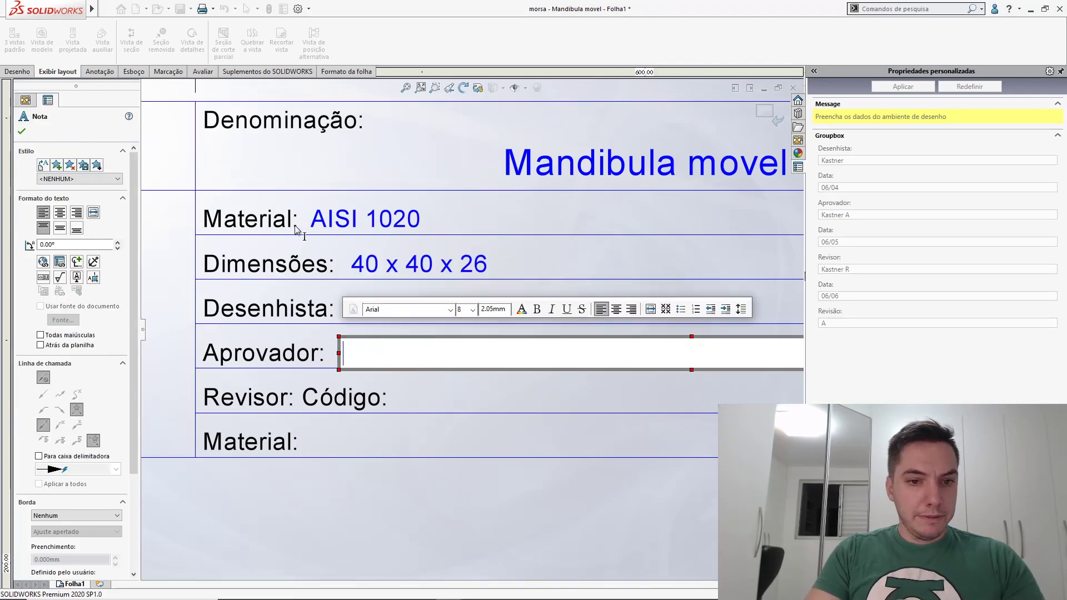
left_click(59, 265)
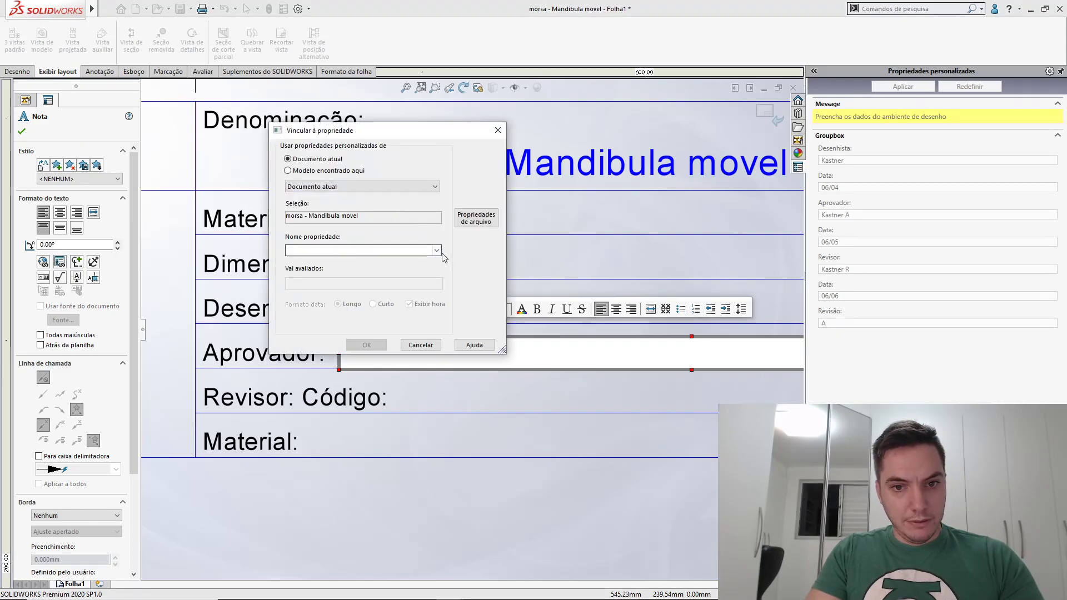
left_click(436, 251)
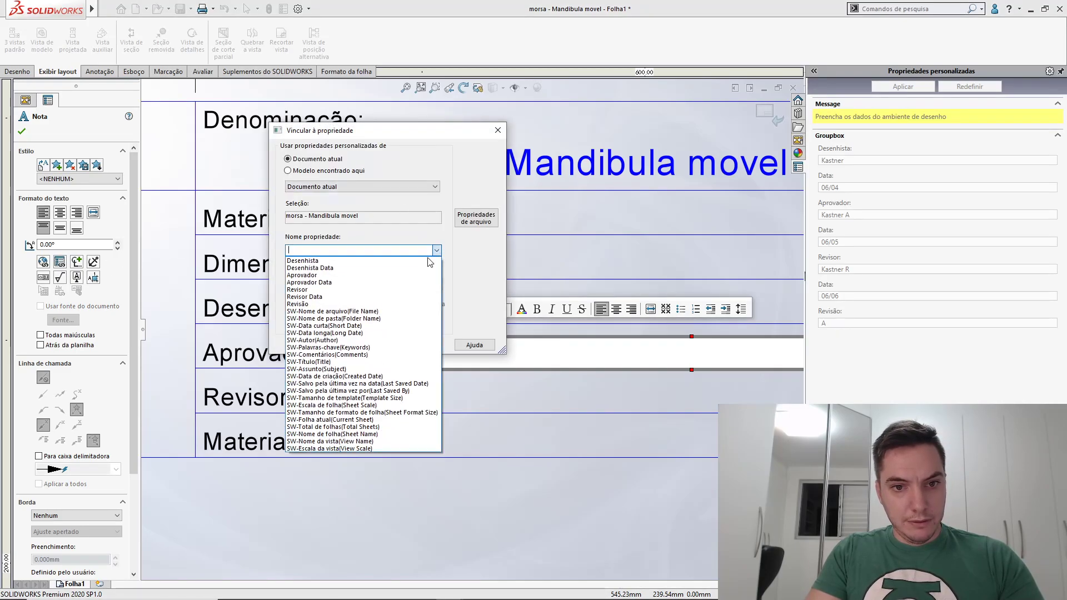
left_click(388, 275)
left_click(371, 344)
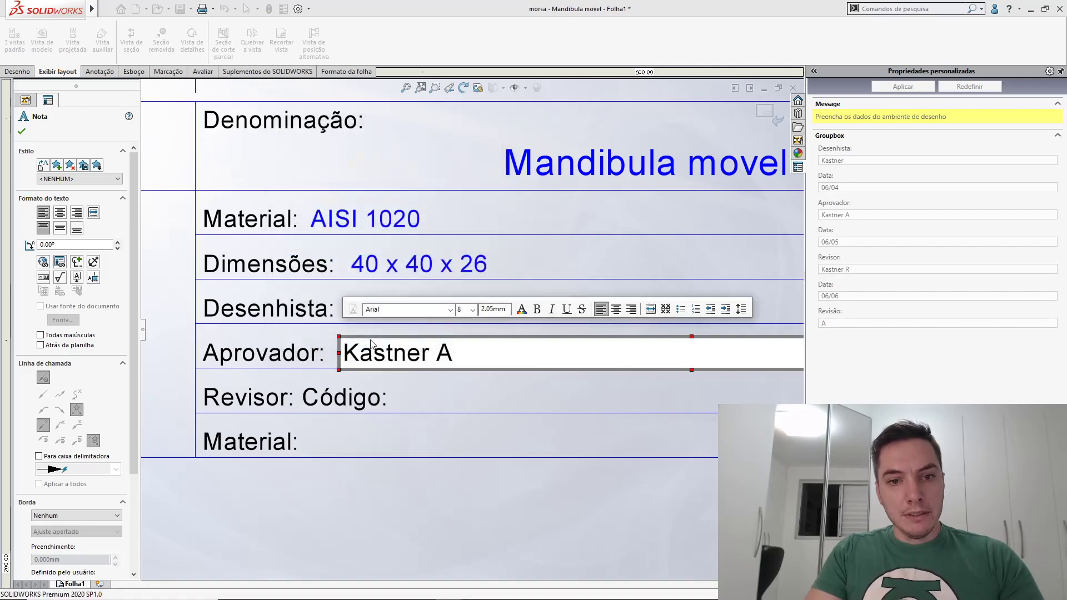
left_click(367, 391)
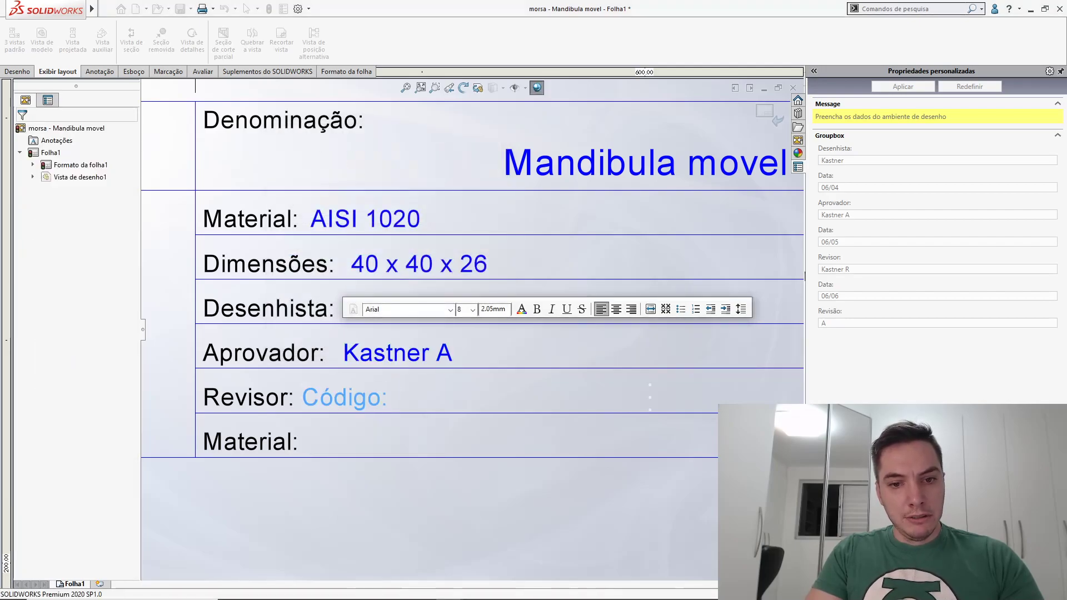
Replace the Código: text beside the Revisor label with a link to the current document's Revisor property
double_click(364, 395)
double_click(364, 397)
key("BackSpace")
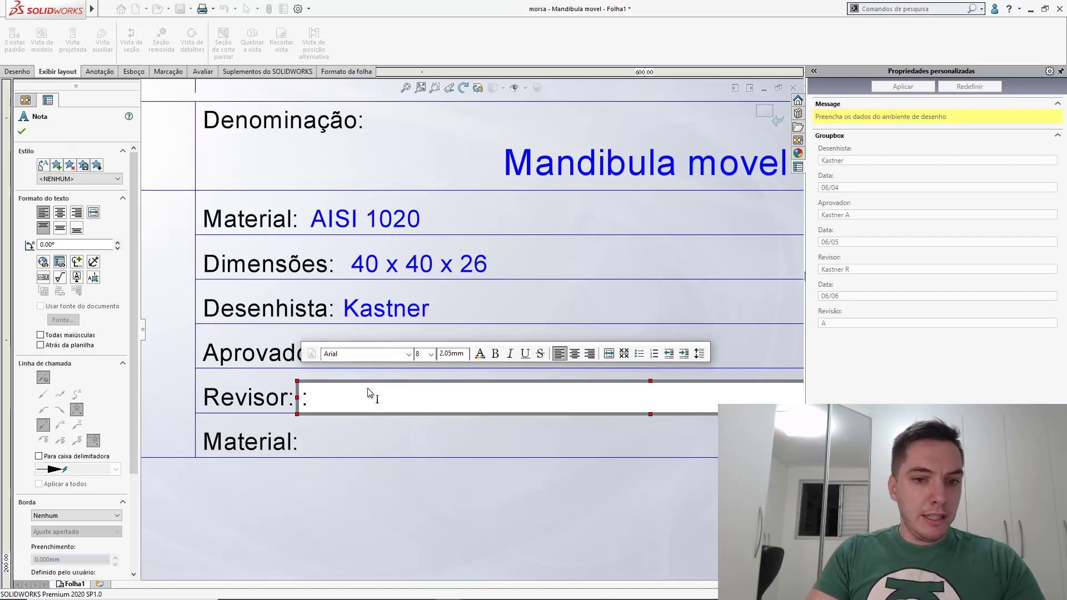
key("Delete")
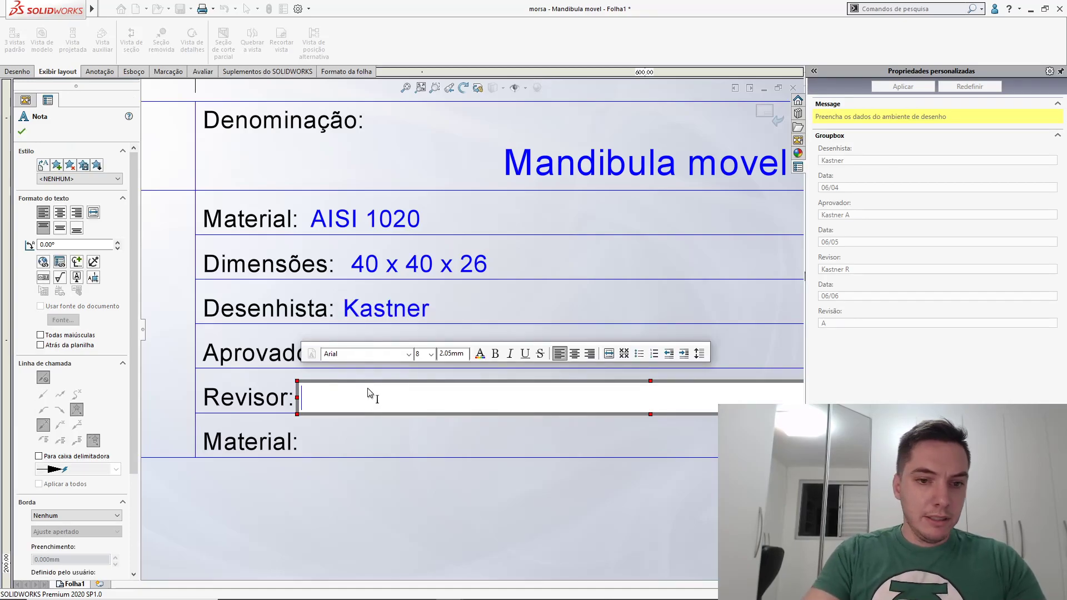
left_click(58, 262)
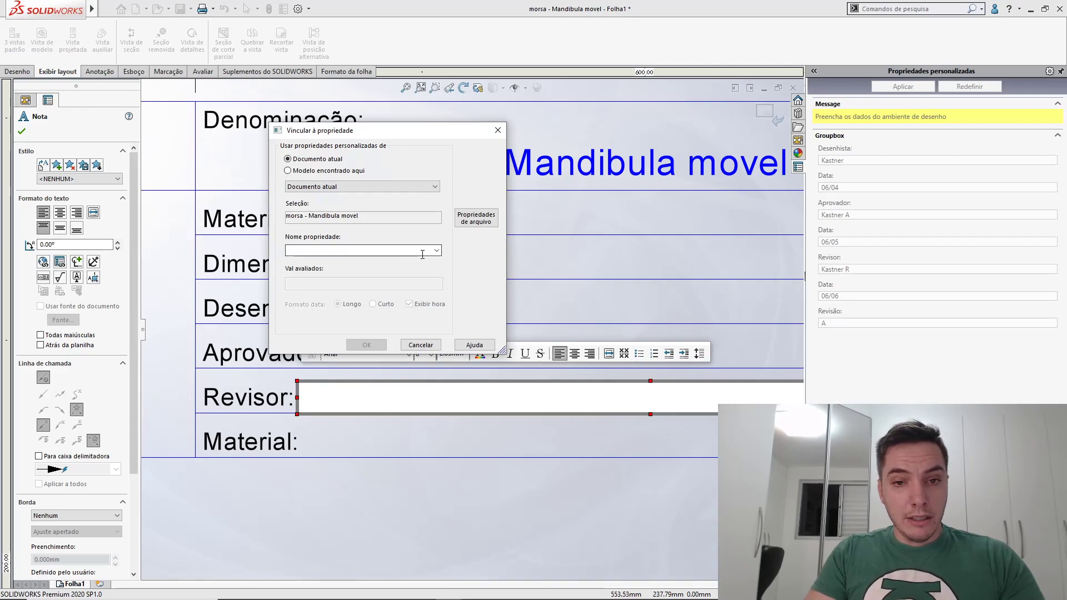
left_click(436, 251)
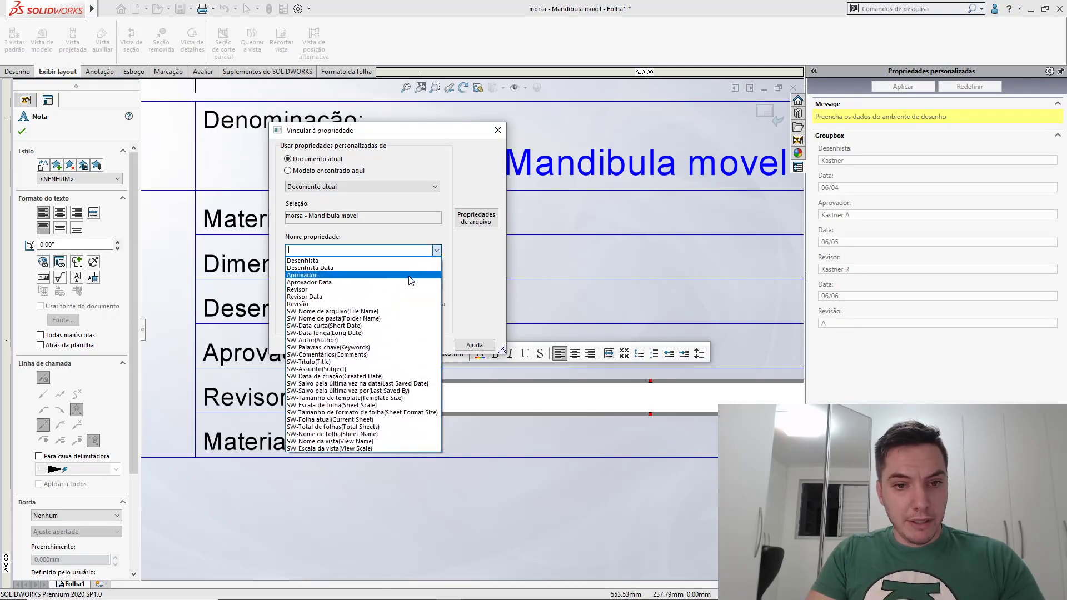
left_click(406, 290)
left_click(366, 346)
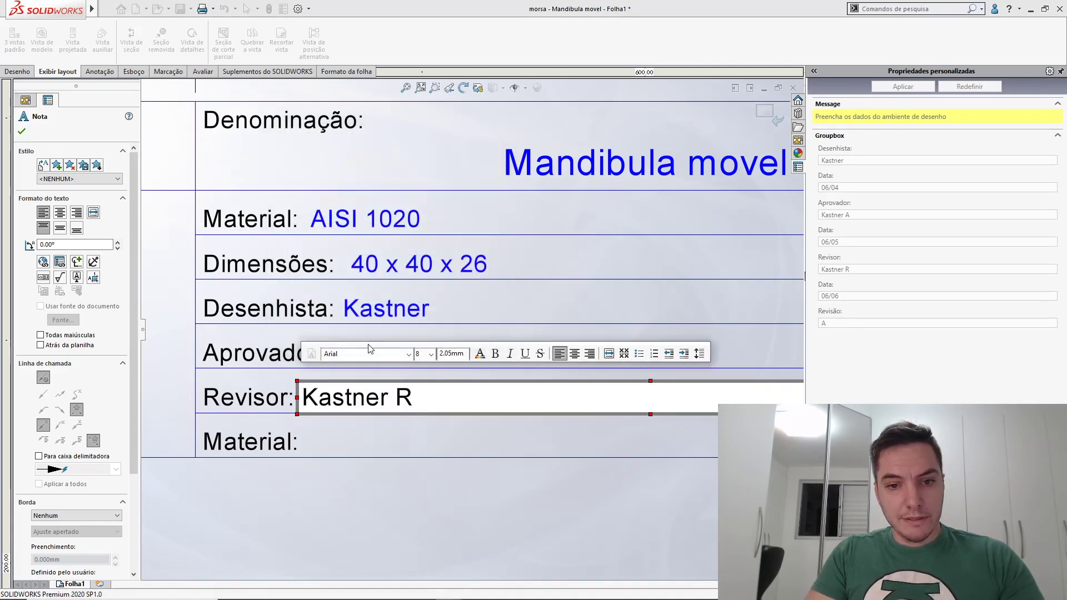
left_click(494, 492)
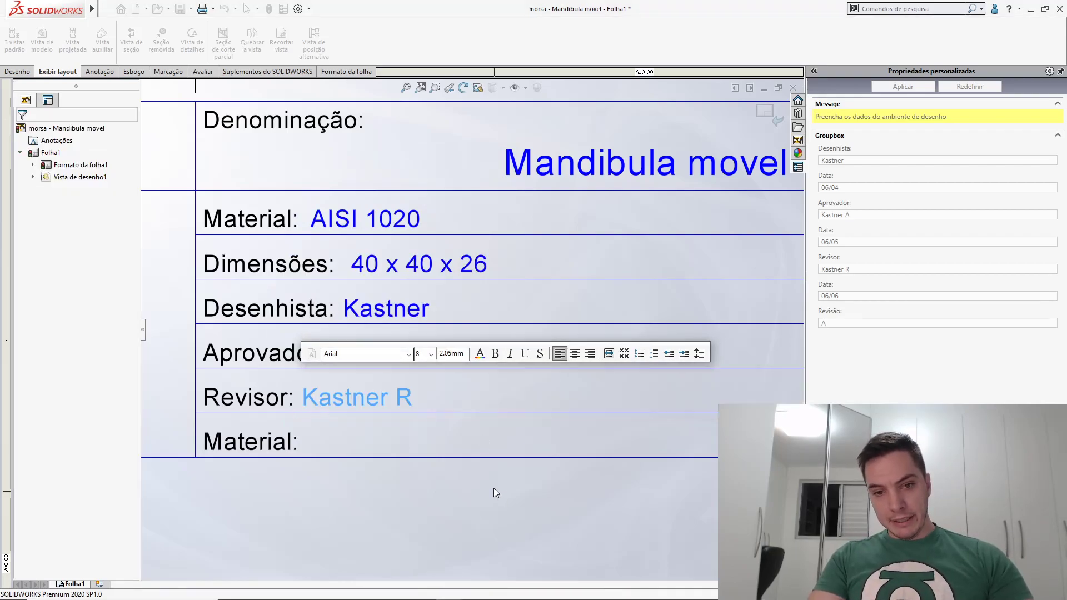
Narrow the text box of the Código: note beside the uppermost Data label so it ends inside its title block cell
scroll(493, 488, "up", 6)
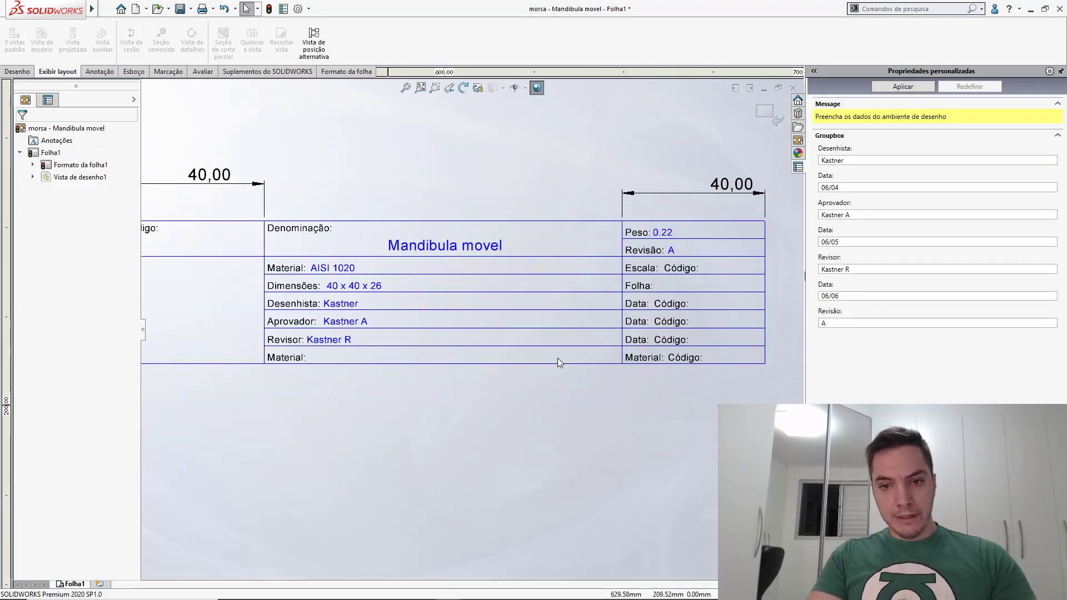
scroll(643, 334, "down", 5)
scroll(632, 333, "up", 4)
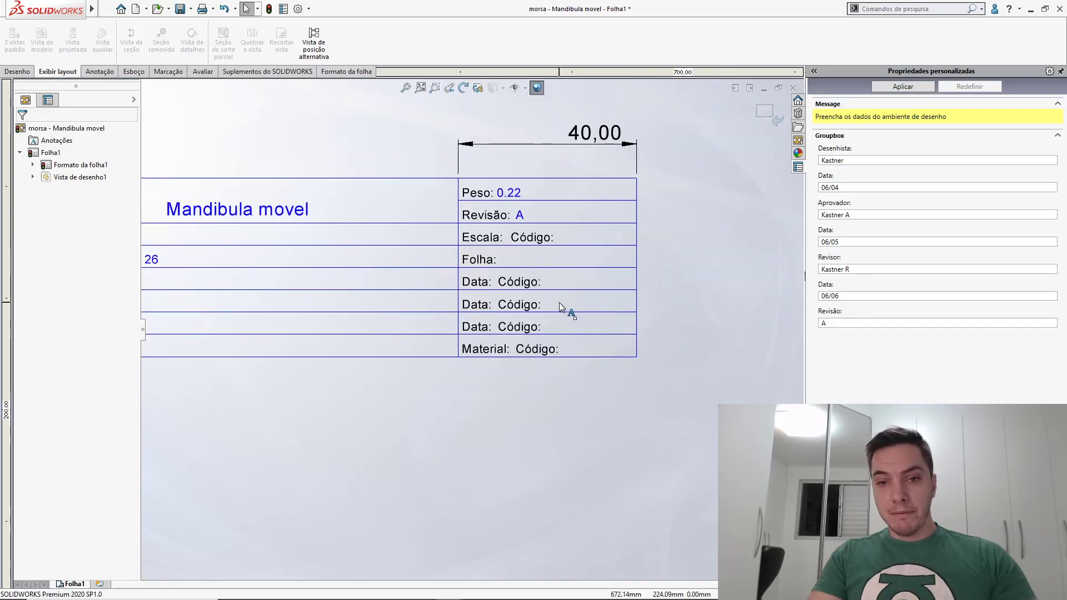
scroll(560, 307, "down", 3)
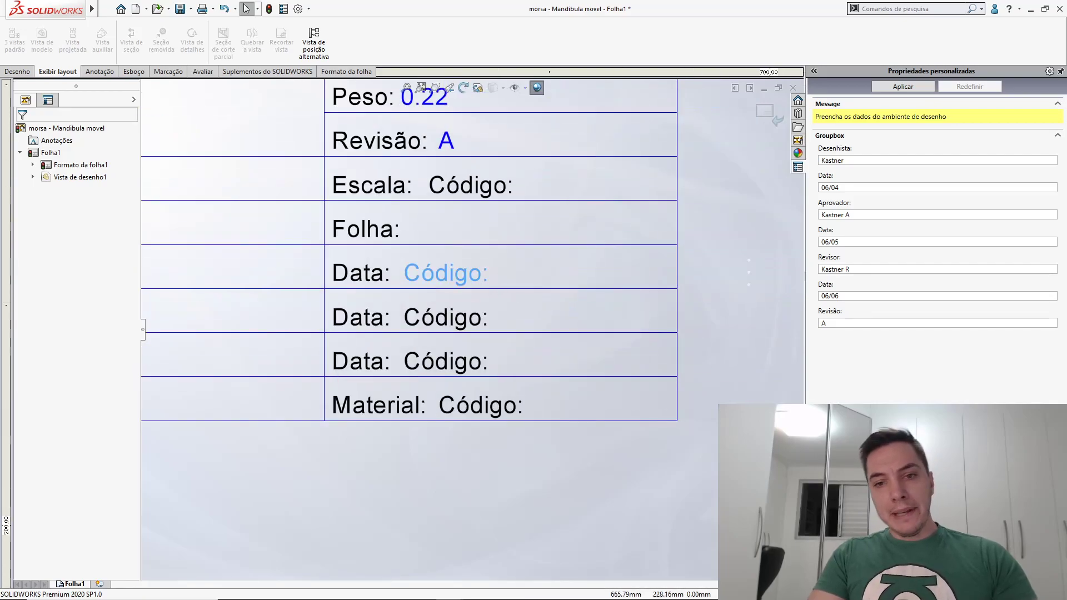
left_click(472, 275)
double_click(468, 273)
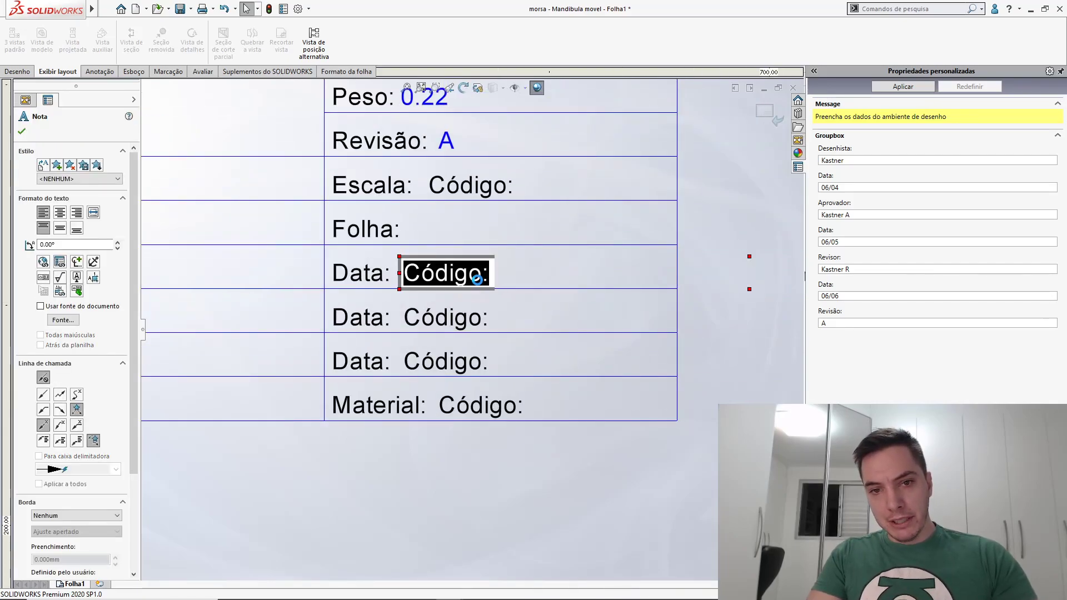
scroll(528, 298, "up", 4)
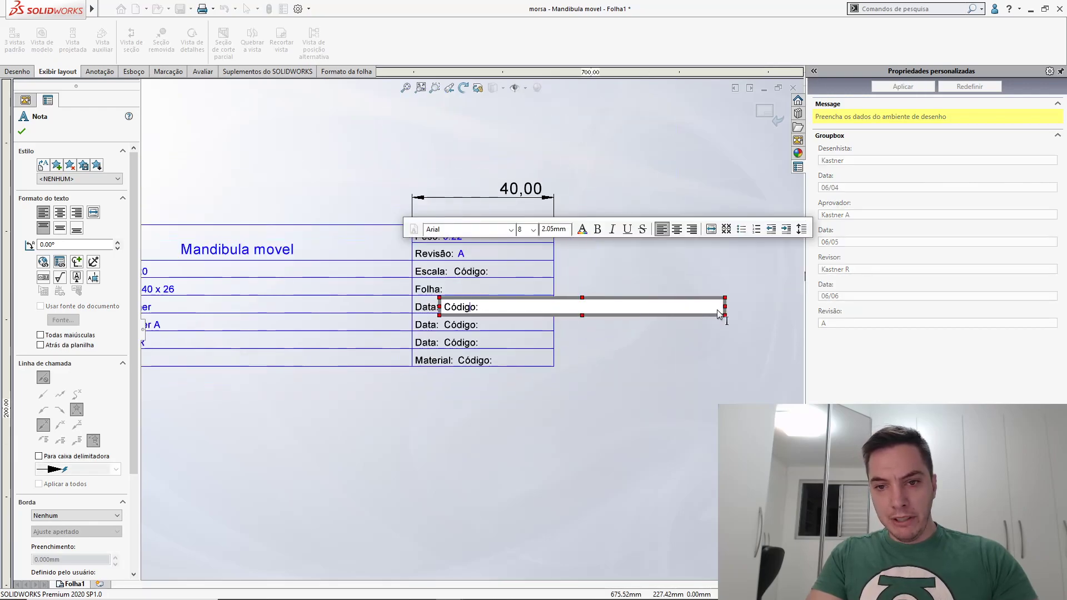
left_click_drag(726, 306, 550, 309)
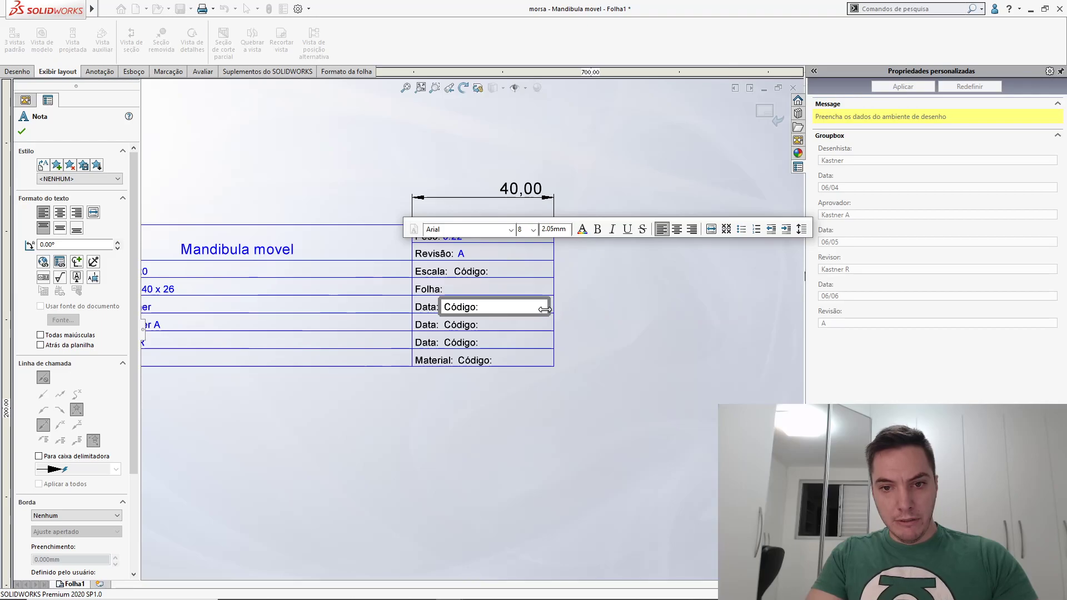
left_click(469, 329)
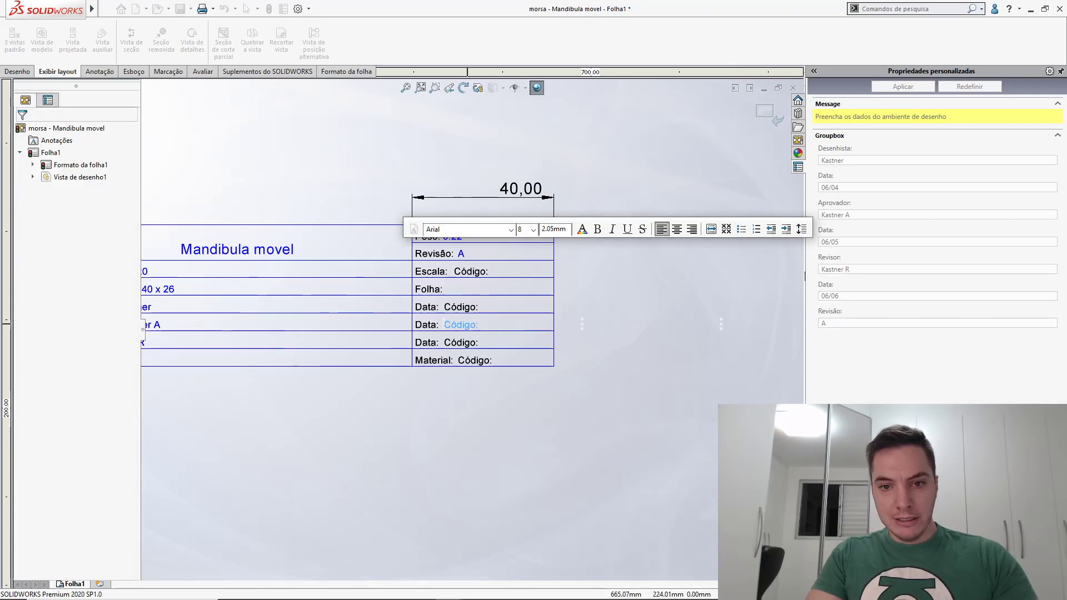
Narrow the text box of the Código: note beside the middle Data label to fit within its cell
double_click(461, 324)
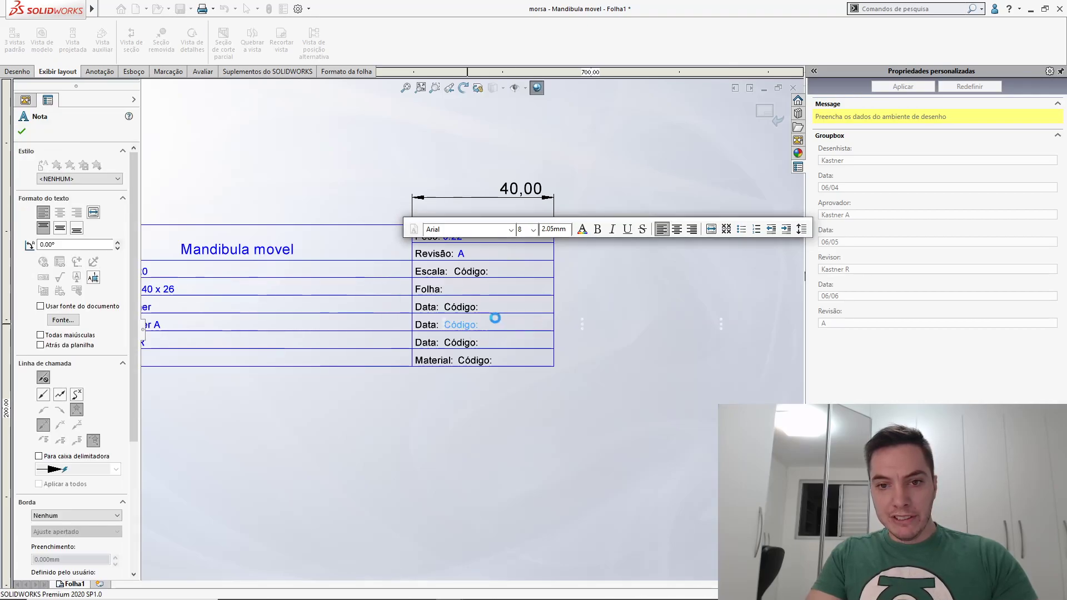
mouse_move(578, 320)
left_mouse_down()
mouse_move(727, 323)
mouse_move(559, 322)
left_mouse_up()
left_click(545, 325)
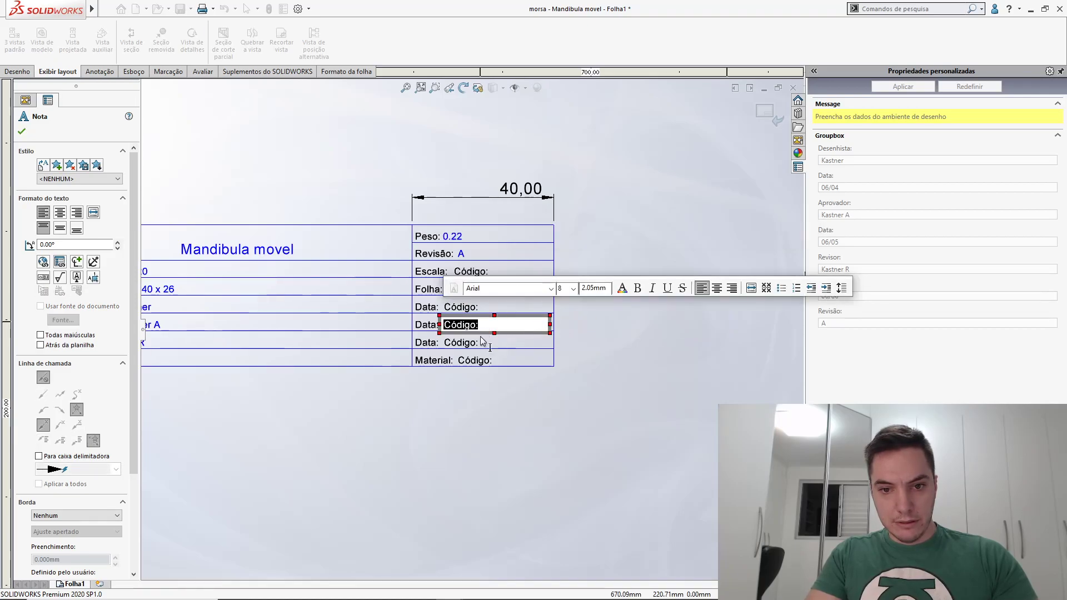
left_click(477, 345)
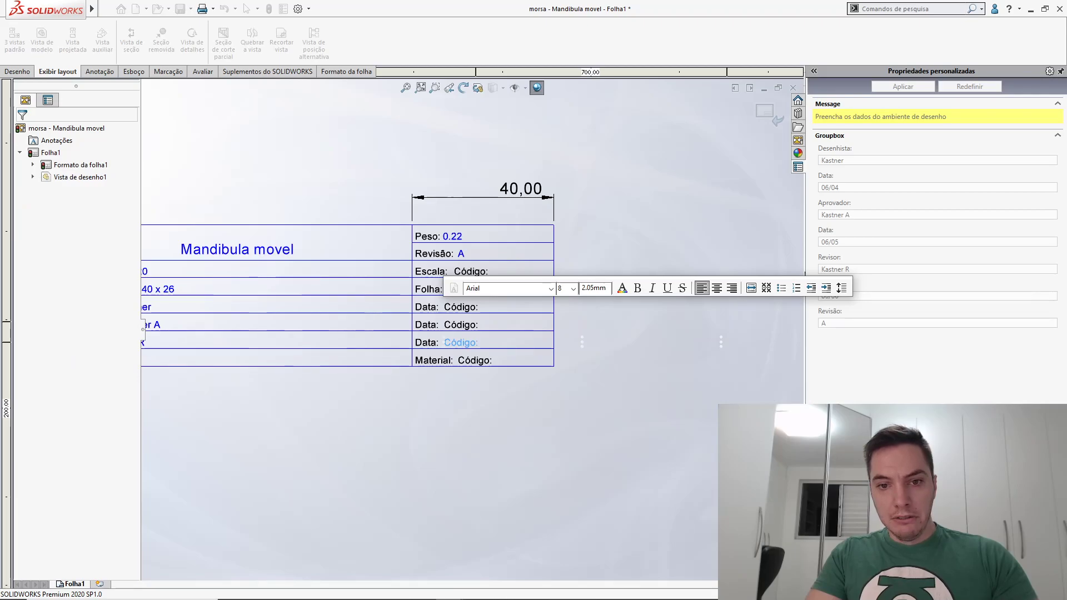
Narrow the text box of the Código: note beside the lowest Data label to about the cell's edge
left_click(478, 346)
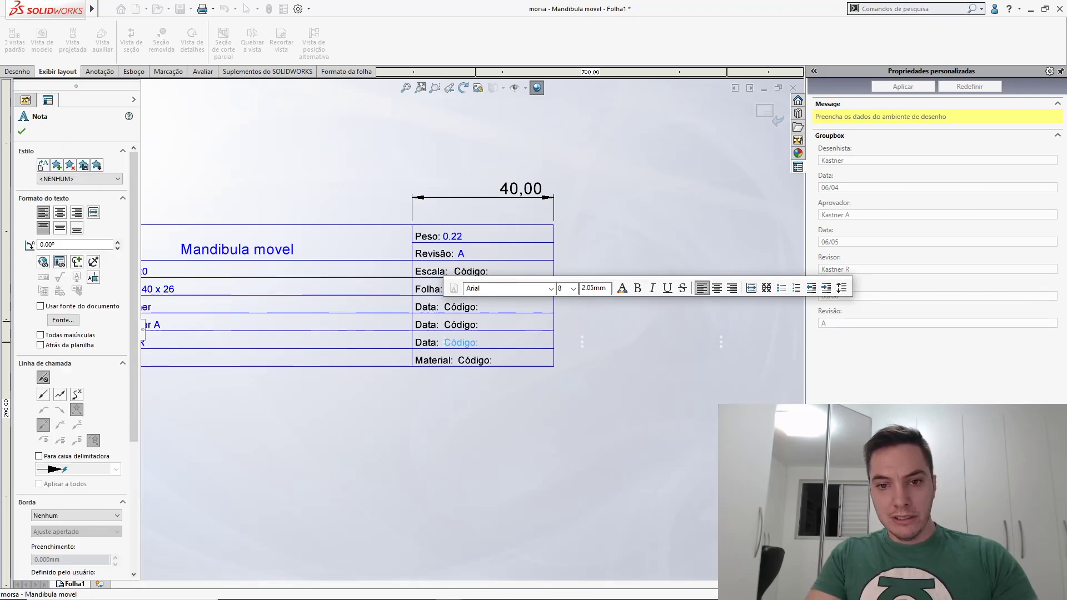
double_click(460, 342)
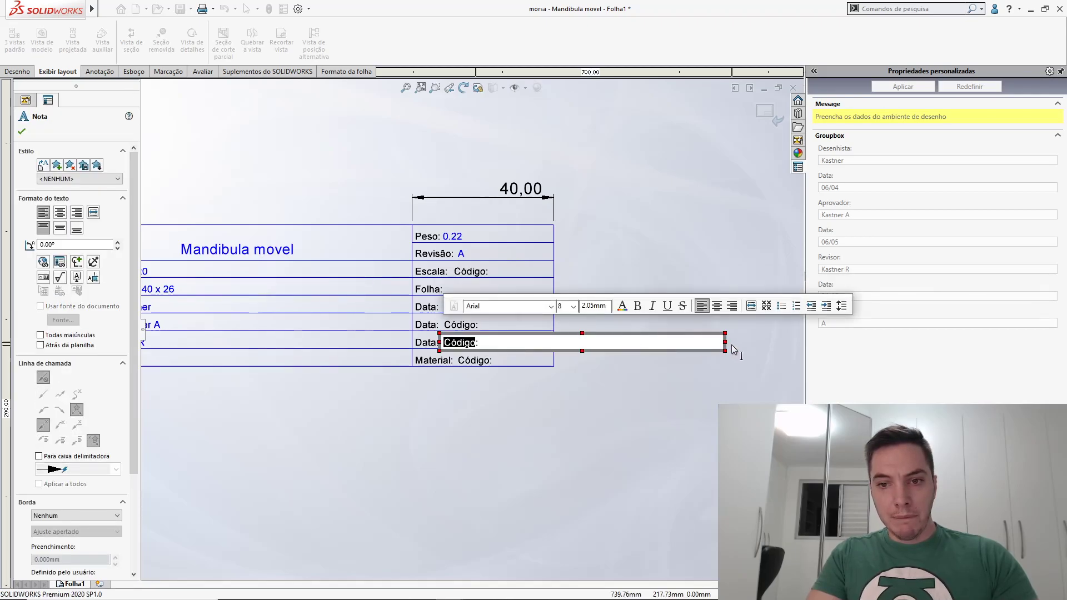
left_click_drag(725, 342, 561, 345)
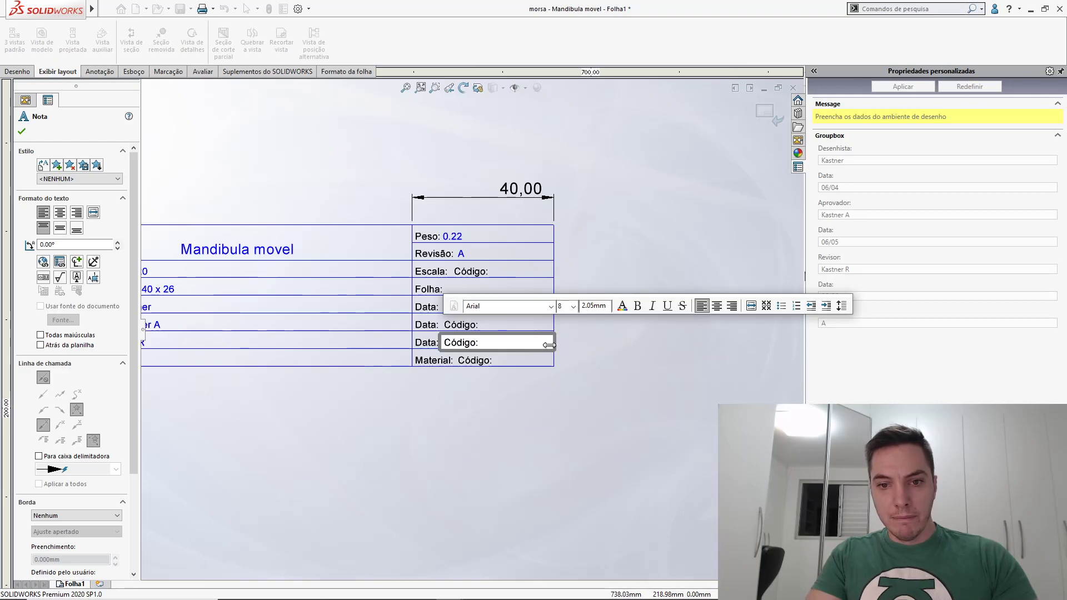
left_click(575, 348)
Replace the Código: text beside the uppermost Data label with a link to the current document's Desenhista Data property
scroll(532, 341, "down", 3)
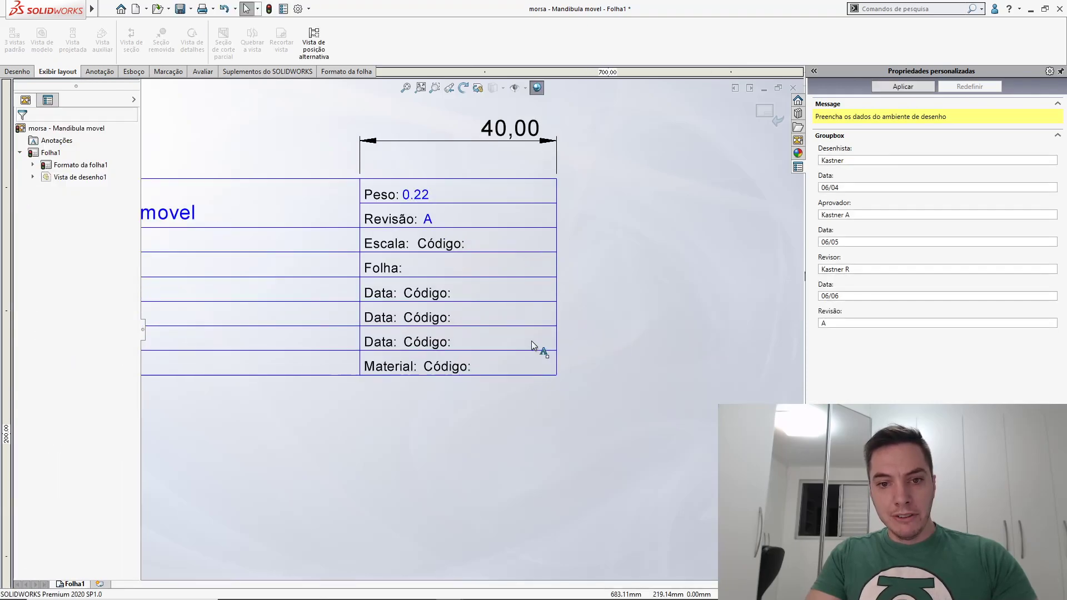
scroll(472, 316, "down", 2)
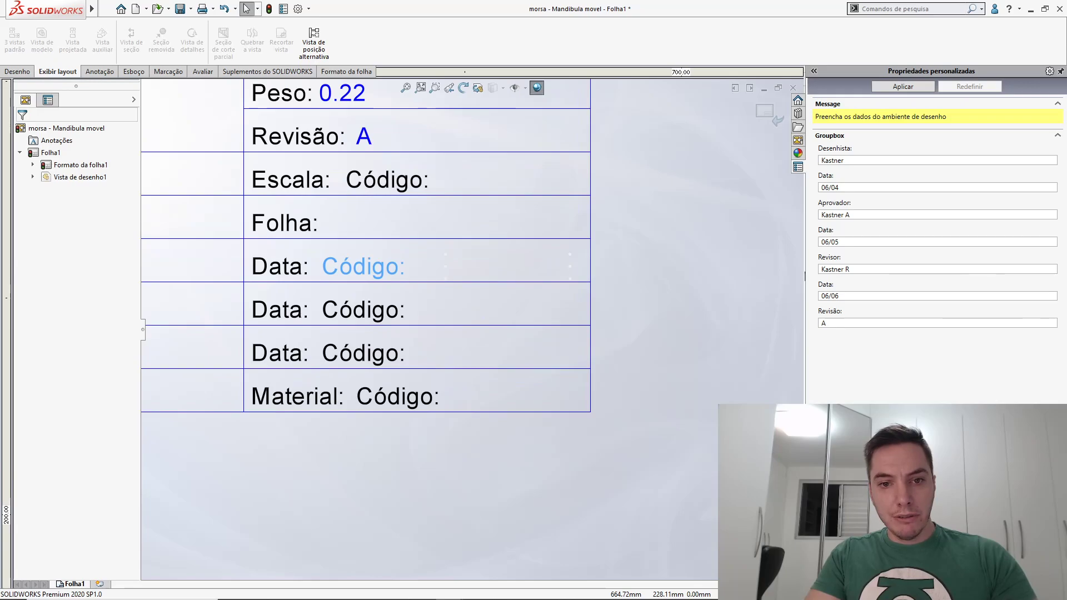
left_click(374, 267)
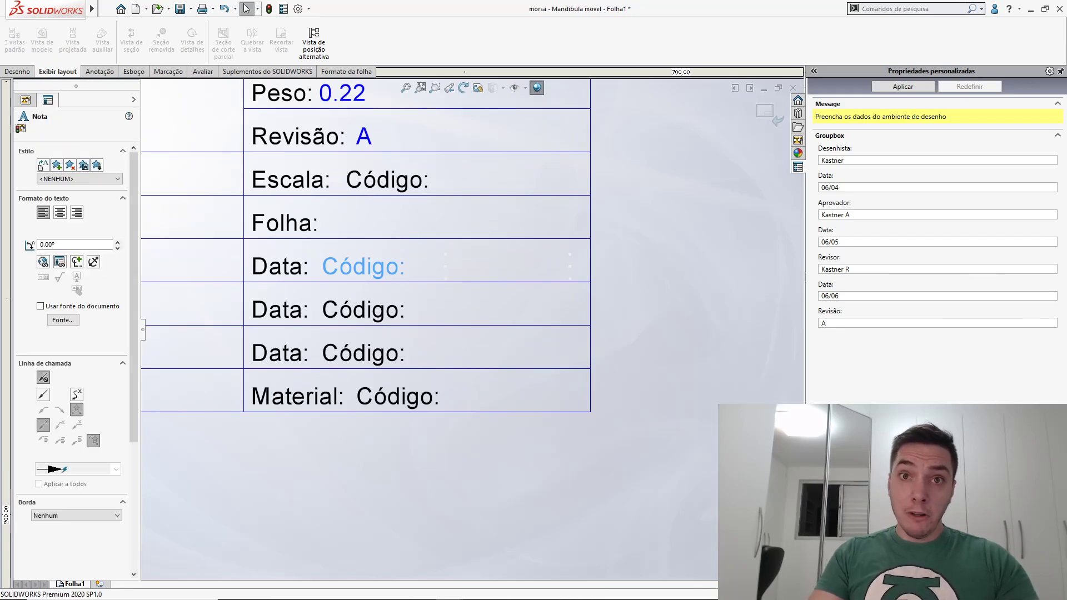
double_click(374, 267)
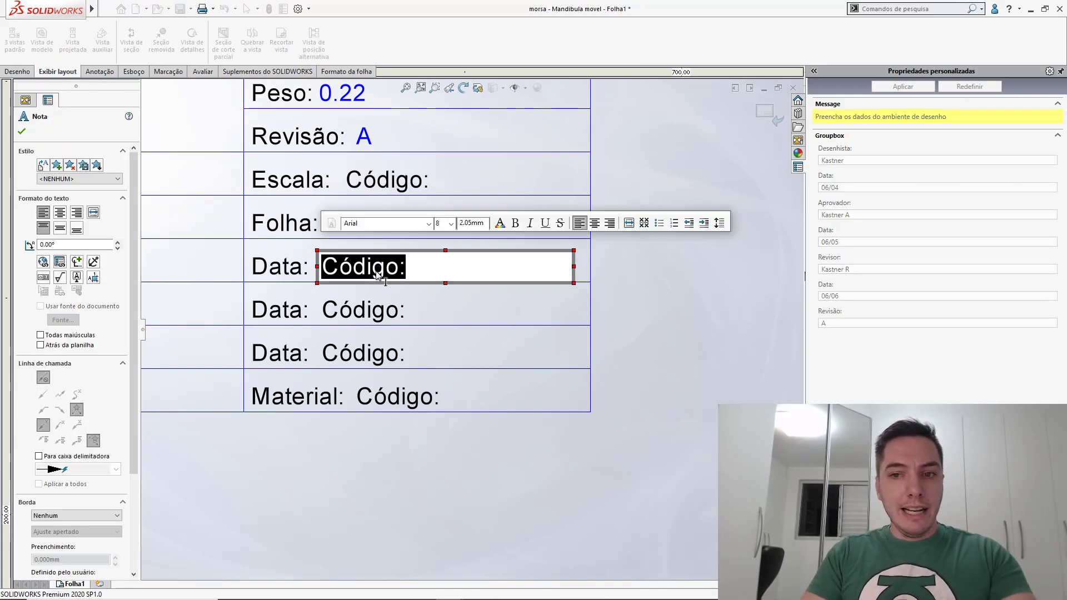
left_click(59, 264)
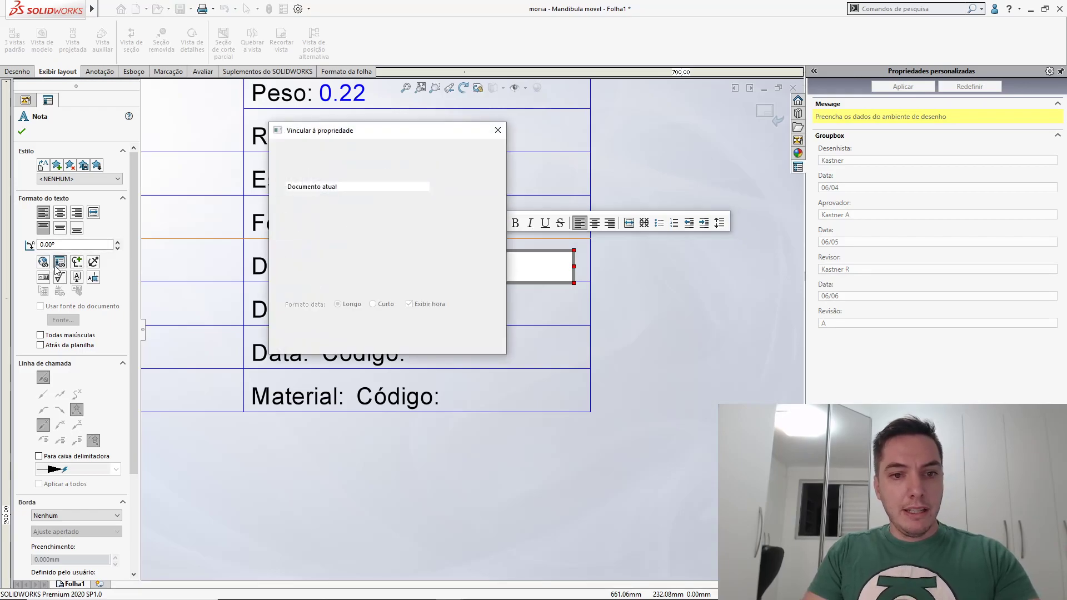
left_click(435, 250)
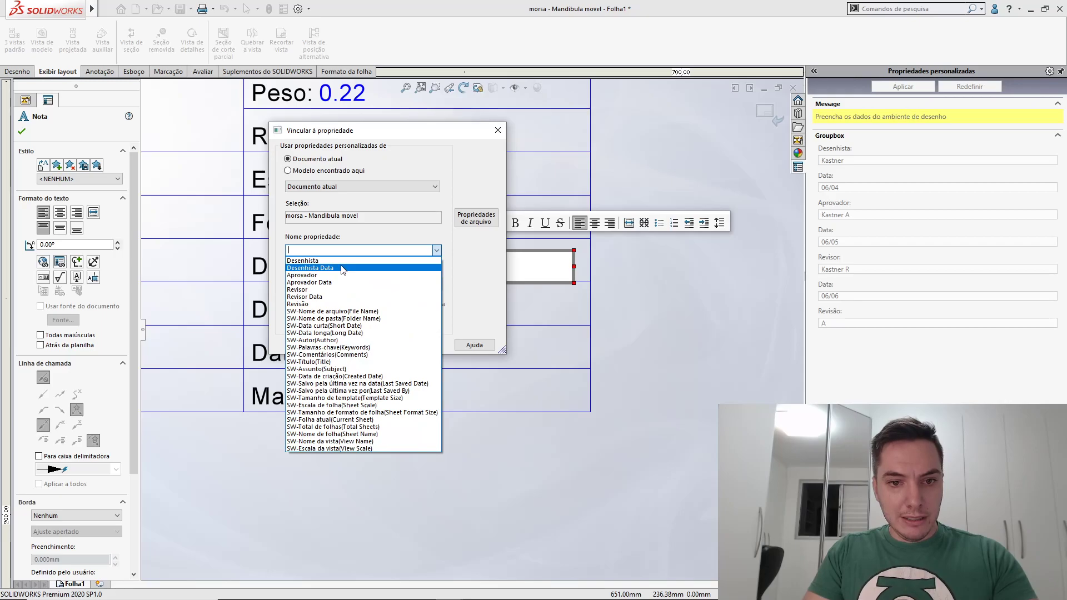
left_click(343, 268)
left_click(367, 341)
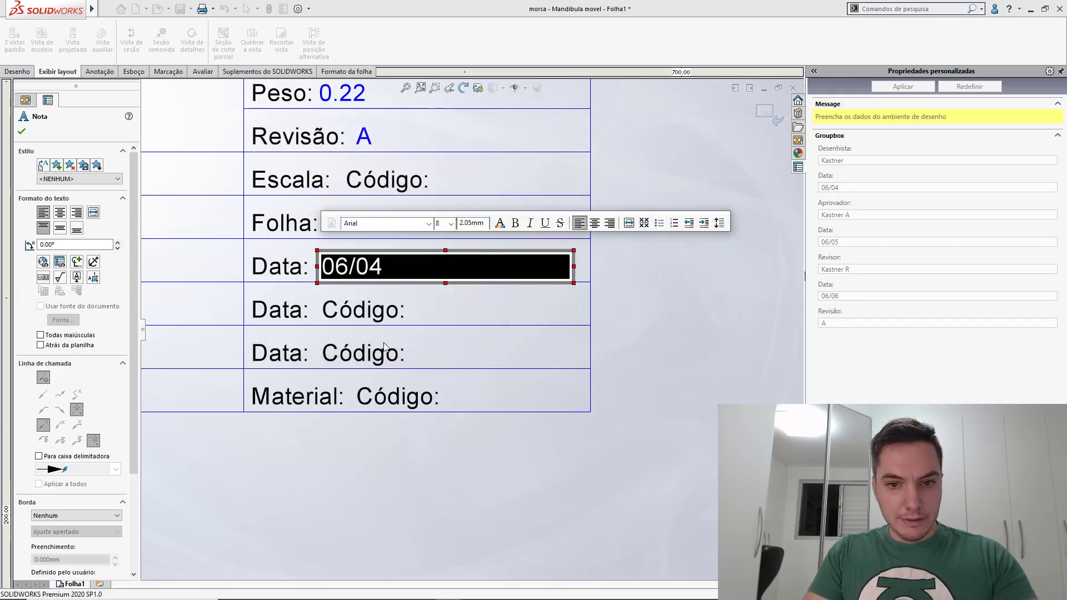
Replace the Código: text beside the middle Data label with a link to the current document's Aprovador Data property
left_click(383, 309)
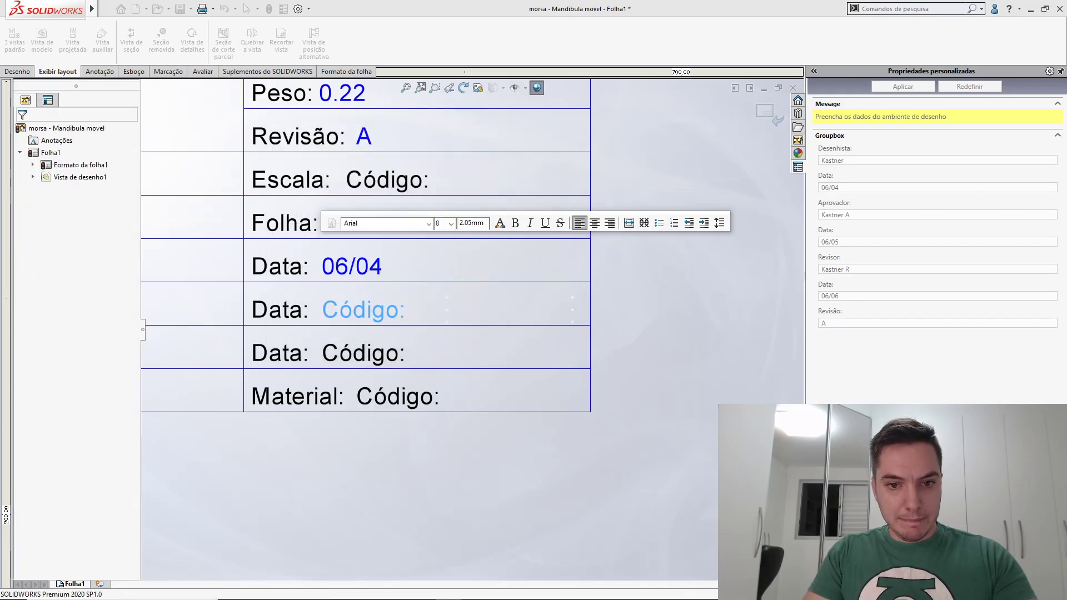
double_click(381, 306)
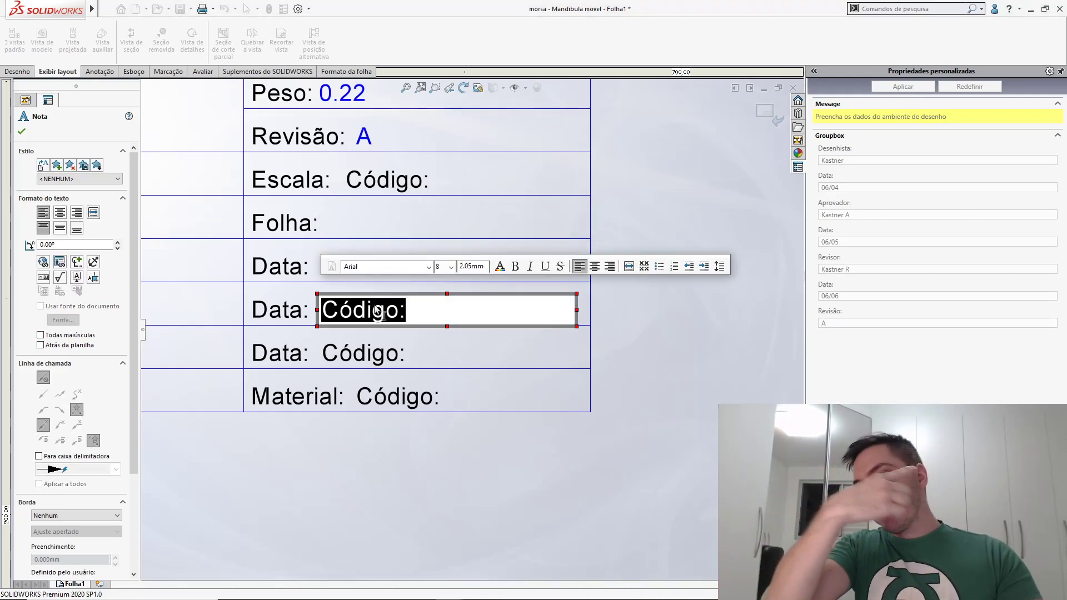
key("Delete")
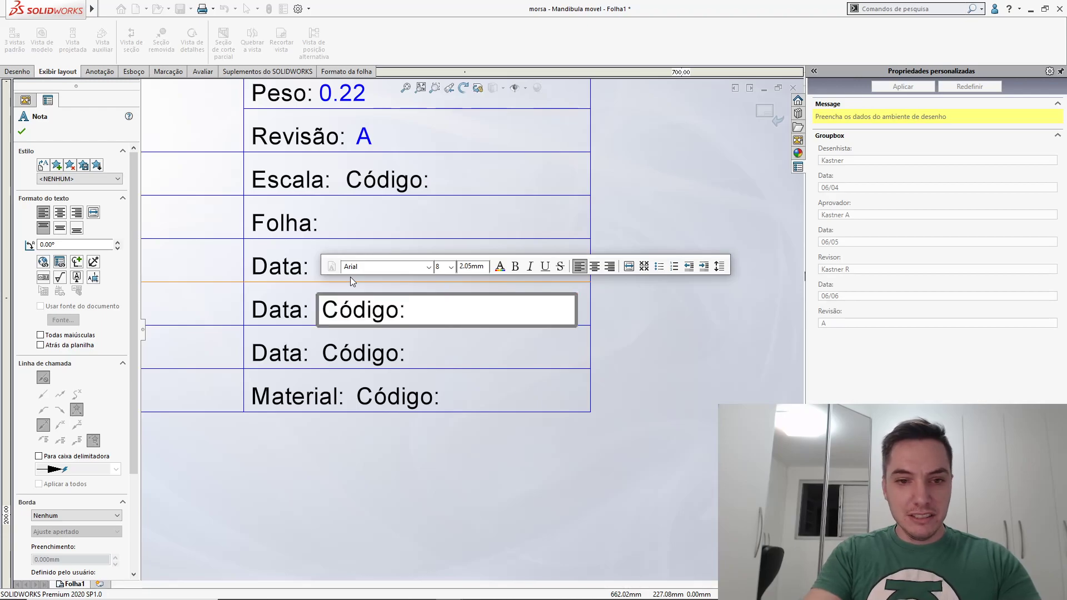
left_click(59, 265)
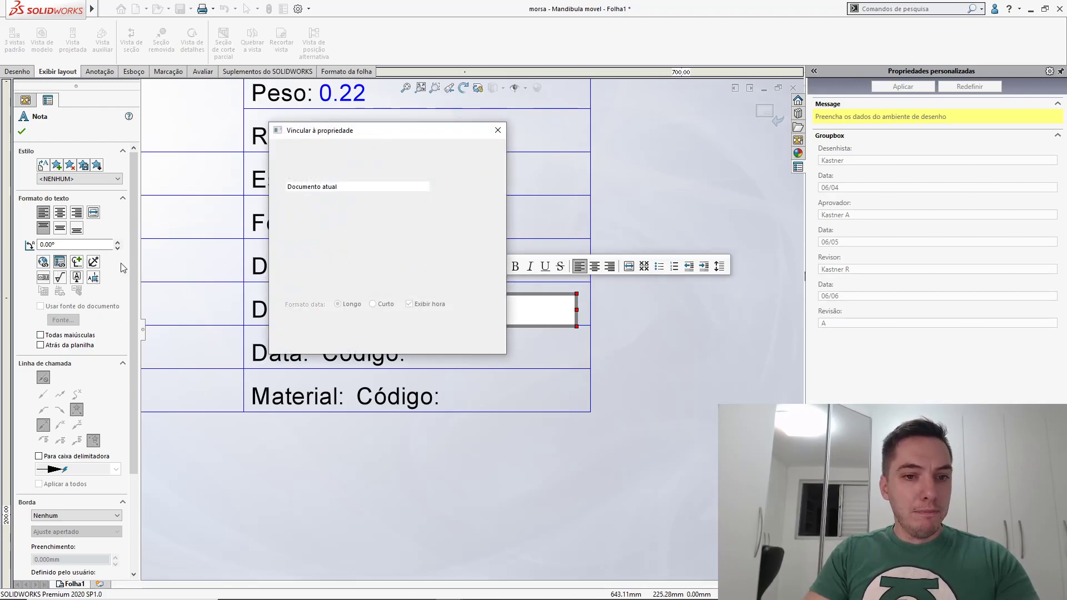
left_click(435, 251)
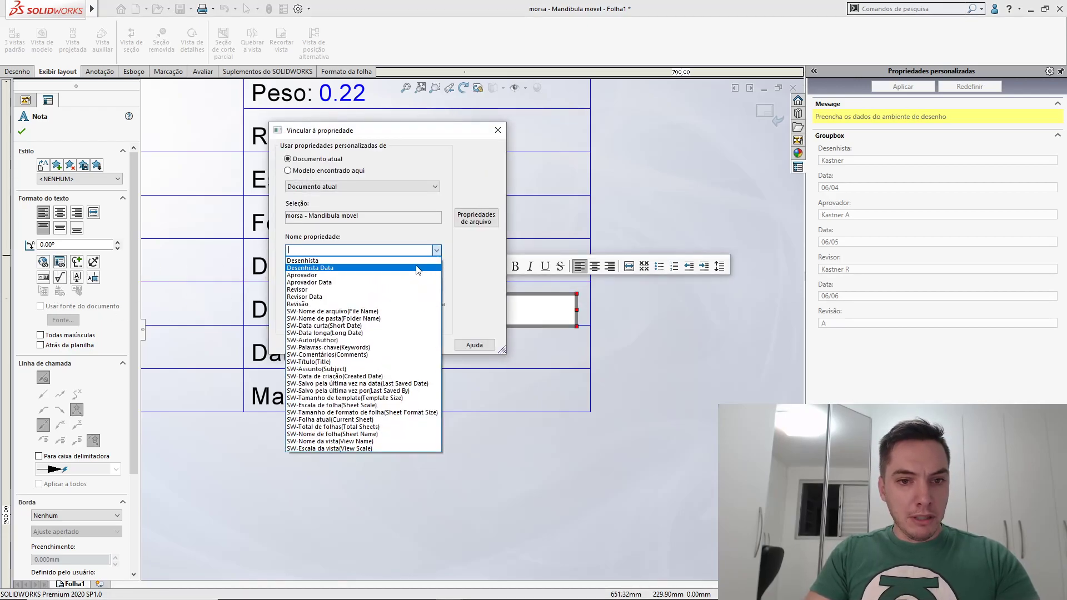
key("Escape")
key("Down")
left_click(383, 347)
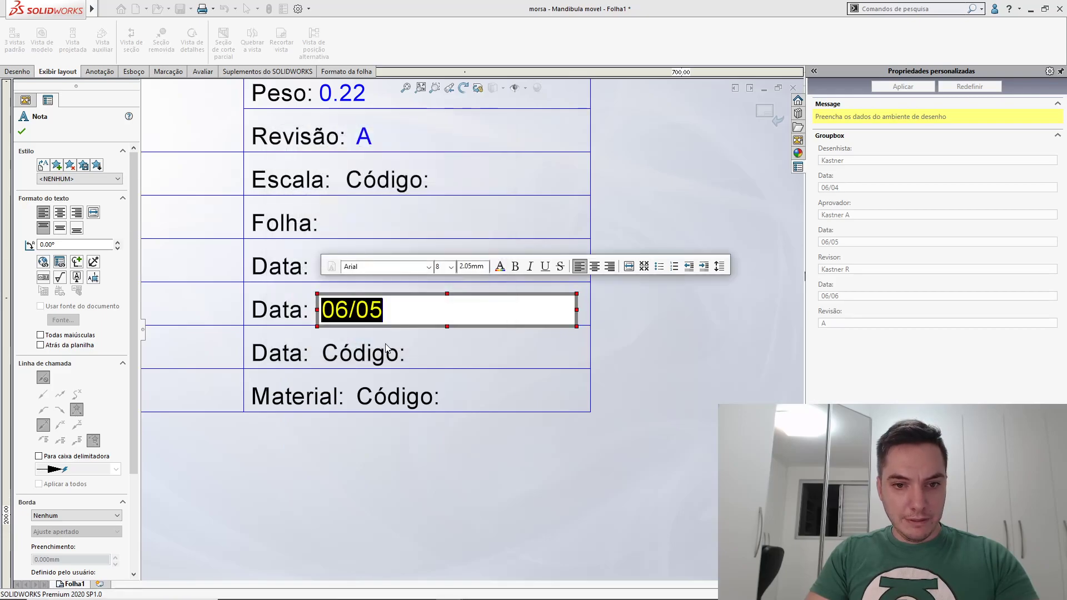
Replace the Código: text beside the lowest Data label with a link to the current document's Revisor Data property
left_click(391, 356)
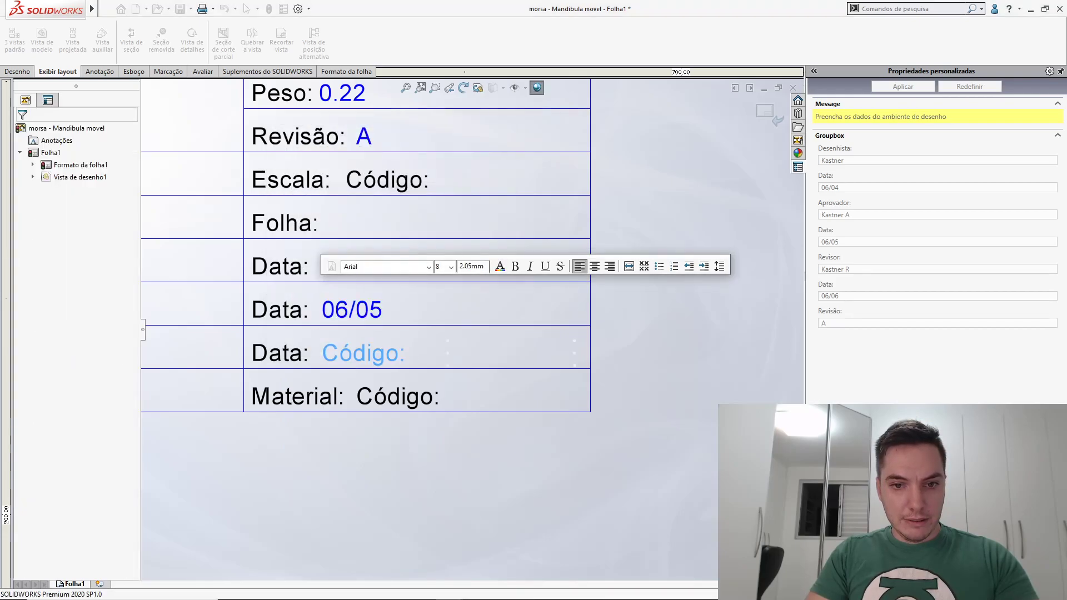
left_click(396, 356)
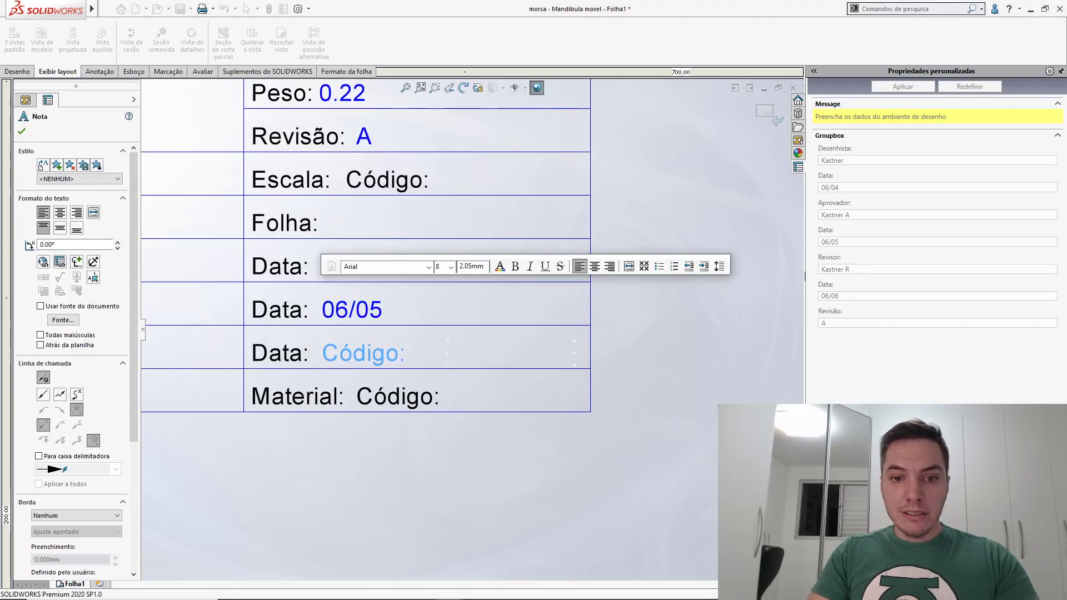
double_click(396, 356)
double_click(395, 356)
key("Delete")
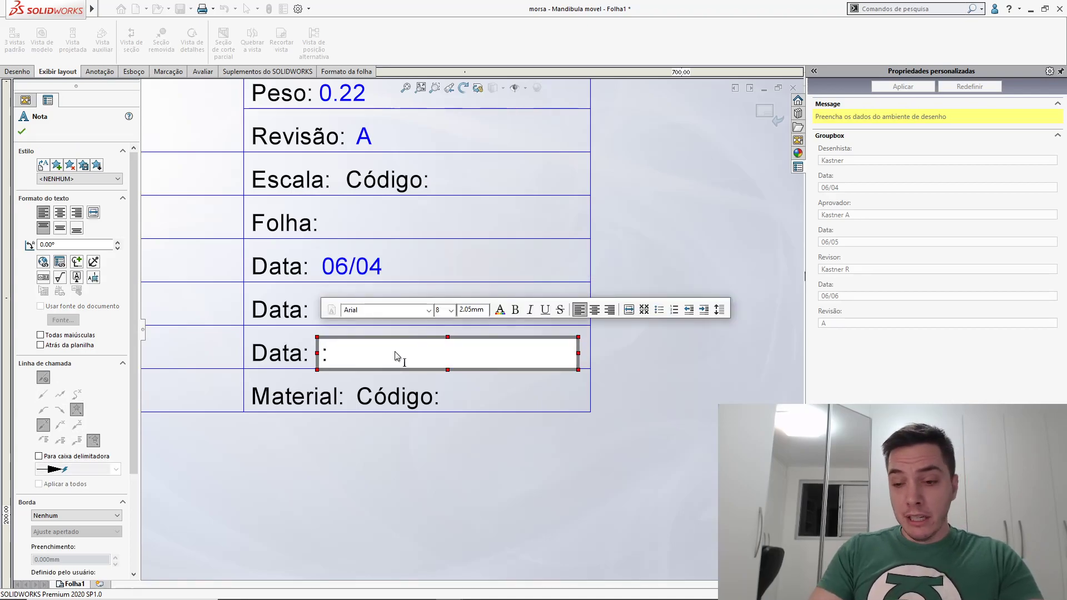
left_click(59, 262)
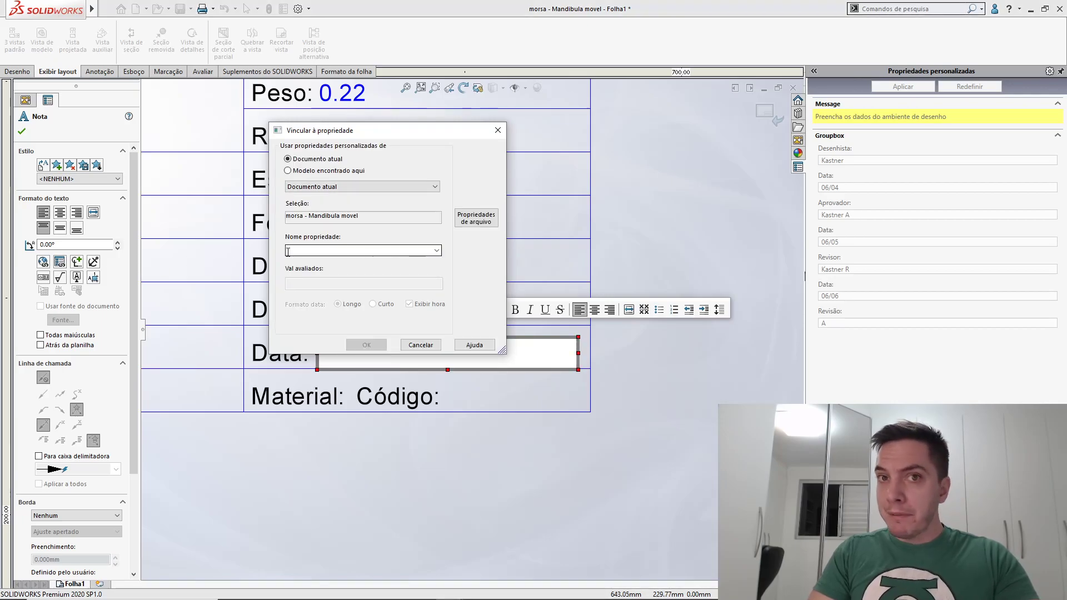
left_click(437, 251)
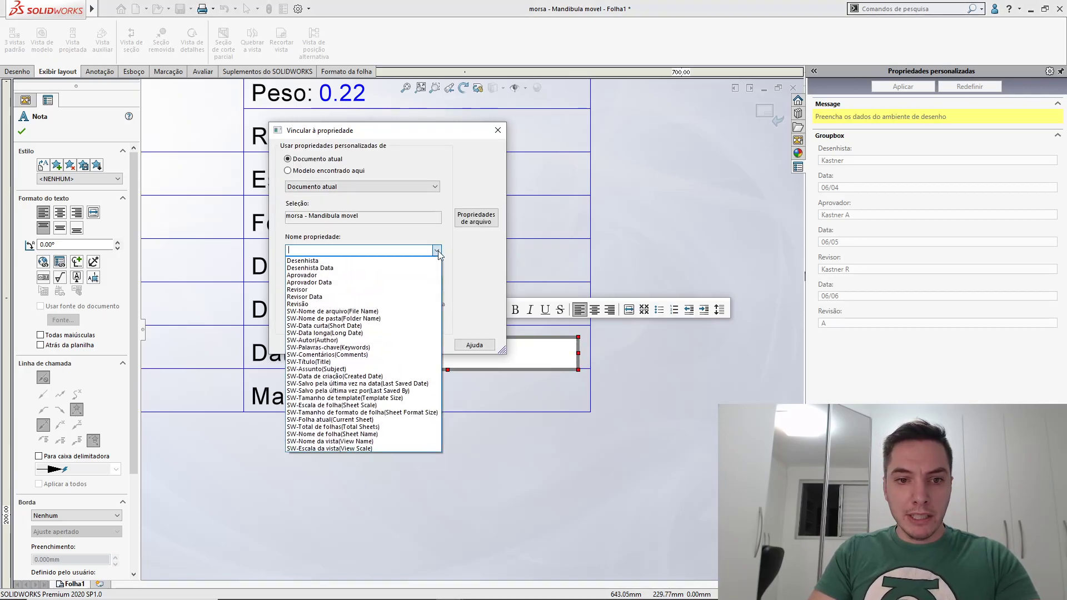
left_click(381, 297)
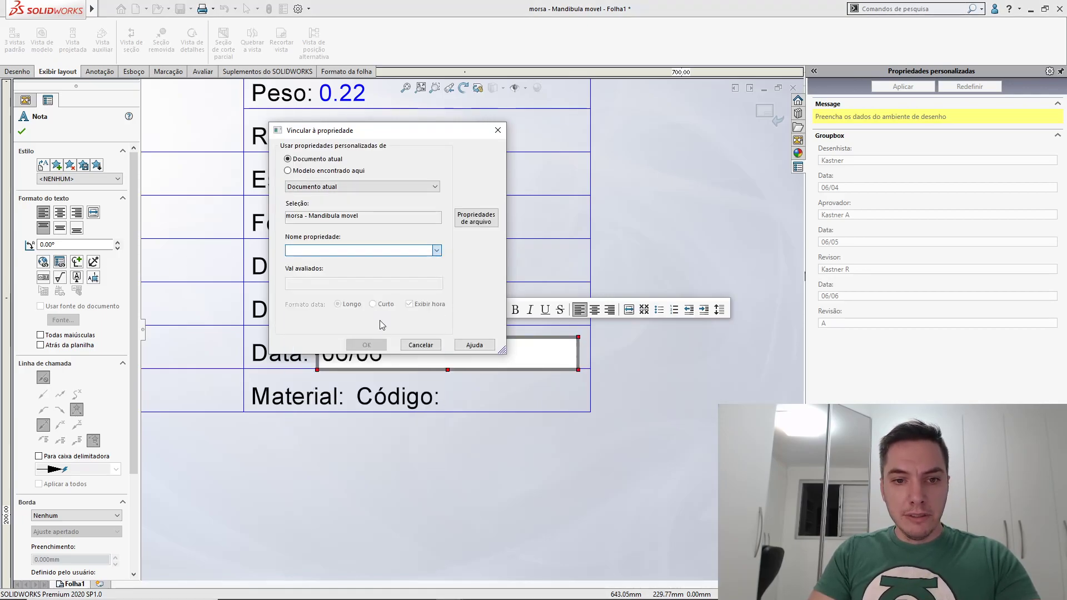
left_click(364, 345)
left_click(464, 442)
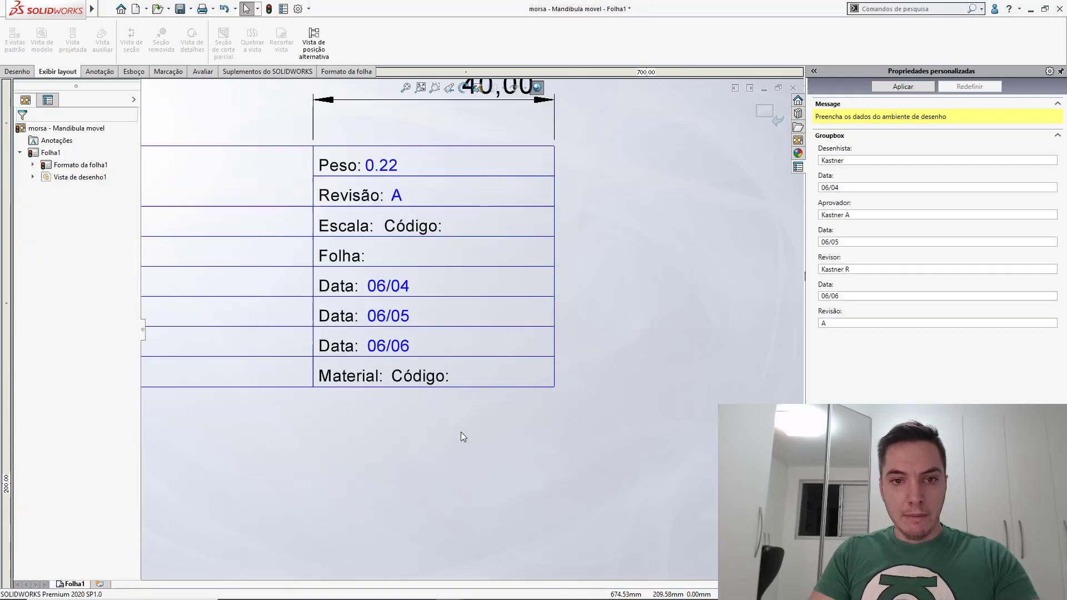
Narrow the text box of the Código: note beside the Escala label so it ends inside its title block cell
scroll(439, 406, "down", 3)
scroll(542, 430, "up", 4)
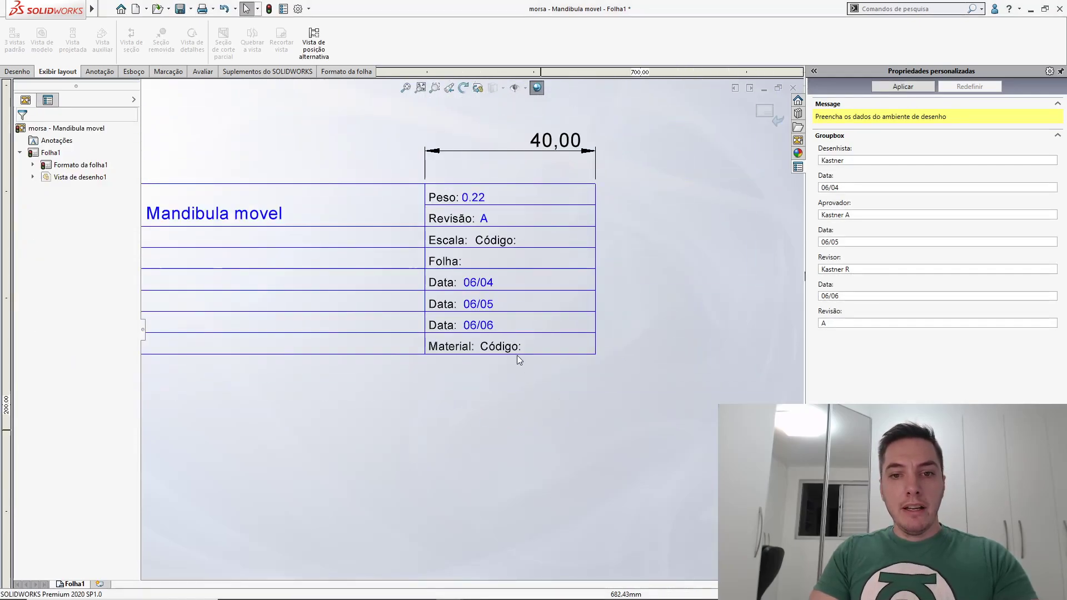
scroll(517, 355, "down", 3)
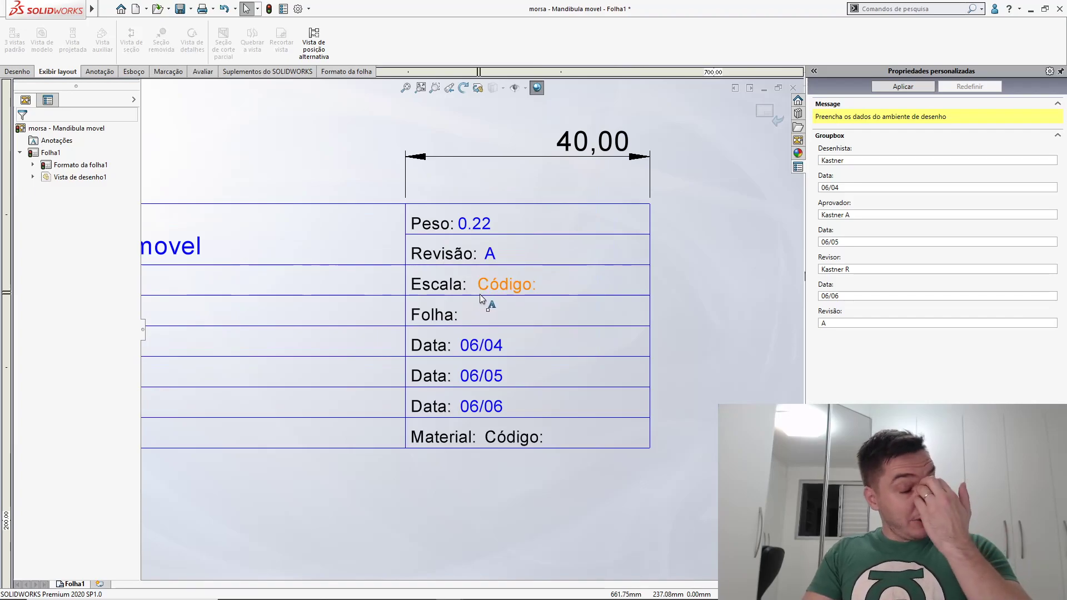
left_click(491, 283)
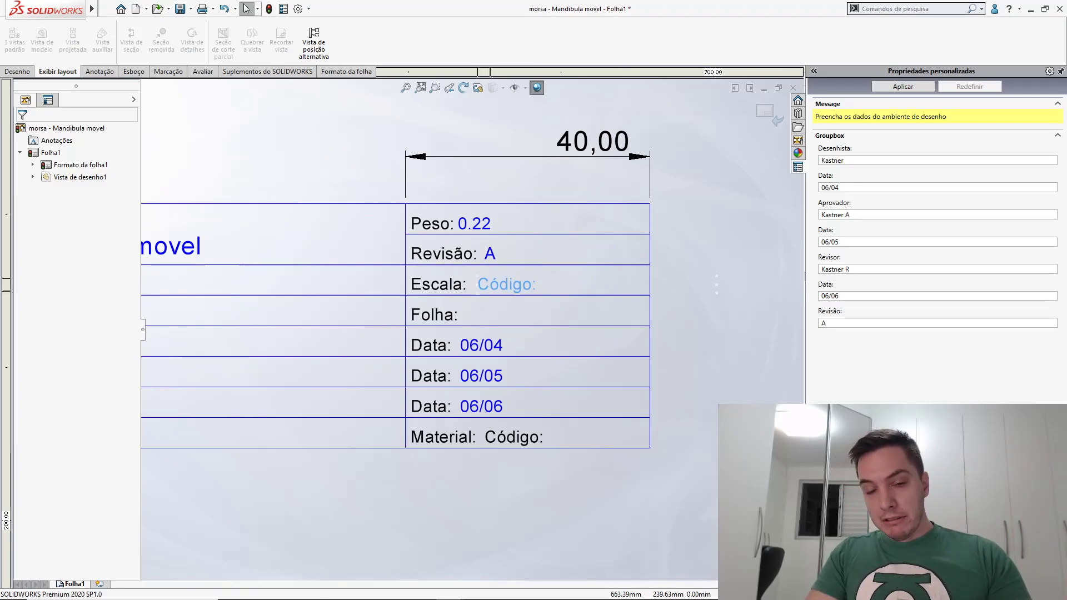
double_click(491, 284)
scroll(500, 303, "up", 4)
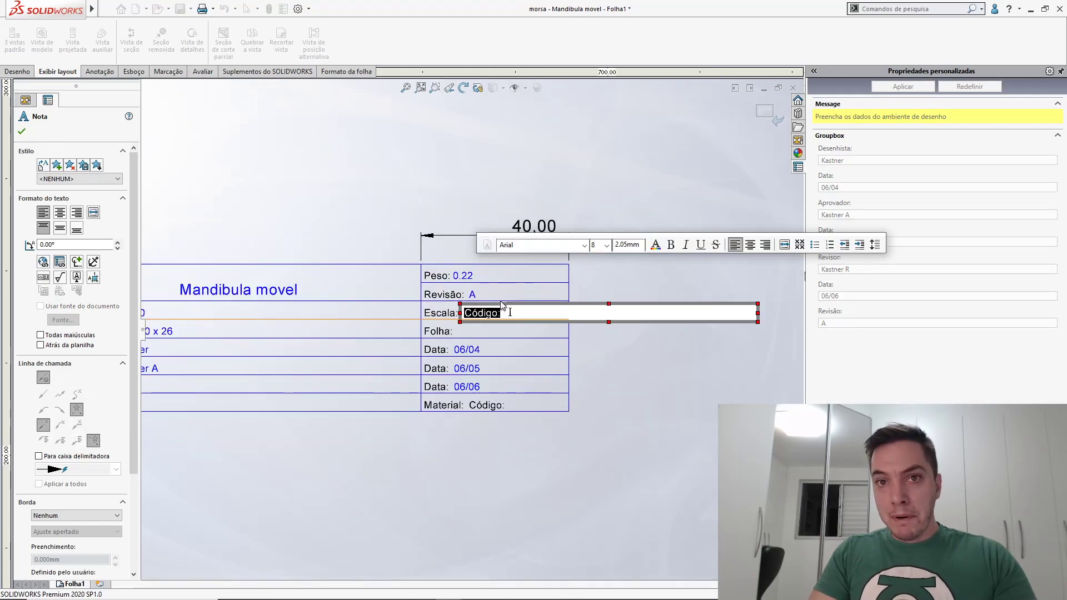
scroll(501, 305, "down", 1)
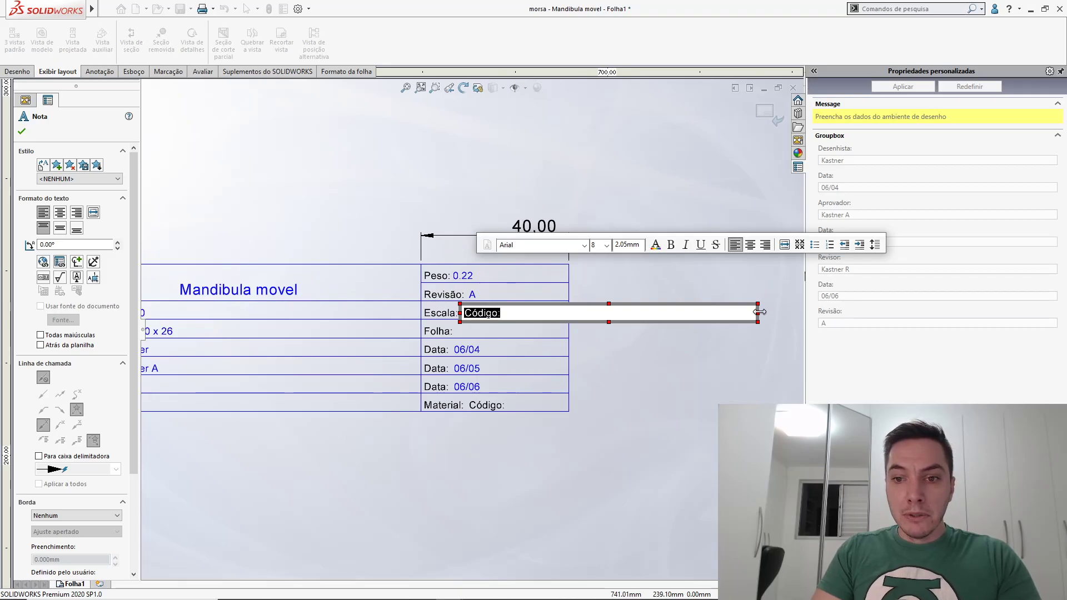
left_click_drag(759, 312, 576, 310)
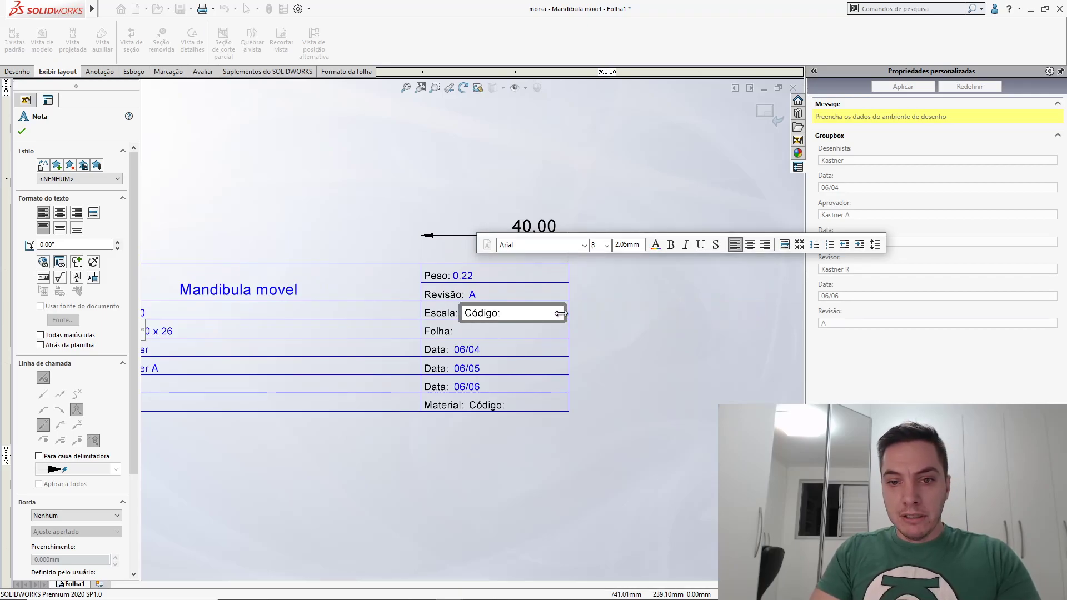
Replace the Código: text beside the Escala label with a link to the current document's SW-Escala de folha(Sheet Scale) property
scroll(534, 311, "down", 3)
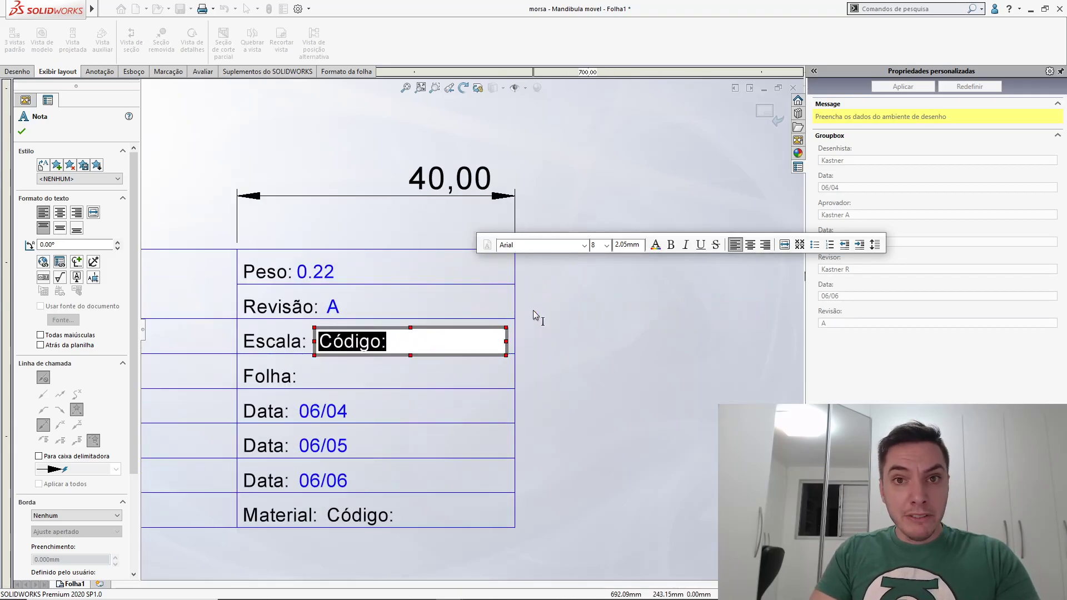
middle_click_drag(532, 310, 619, 307)
key("Delete")
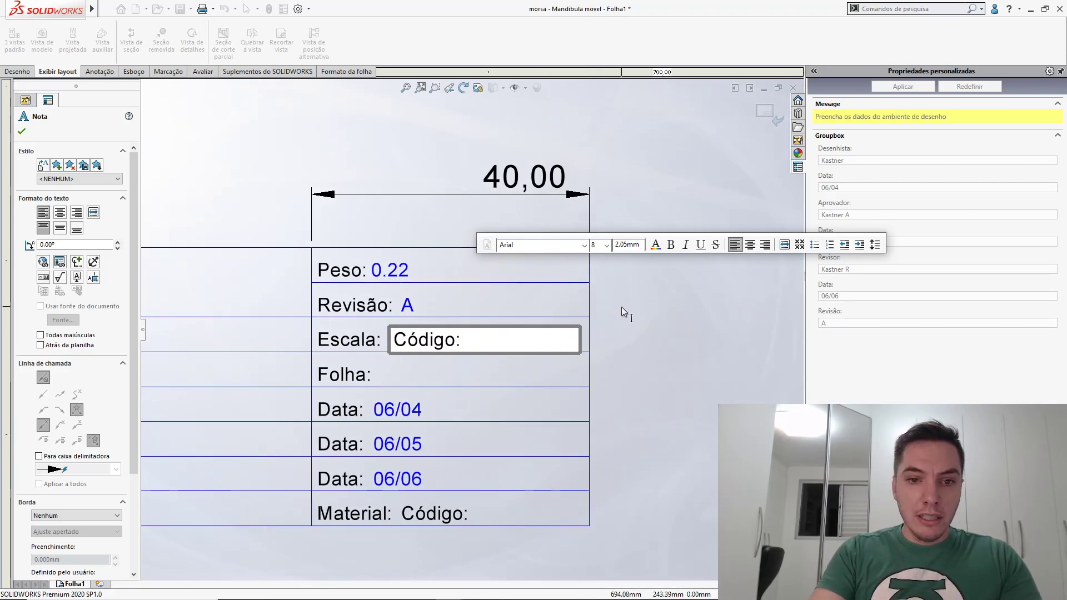
left_click(59, 264)
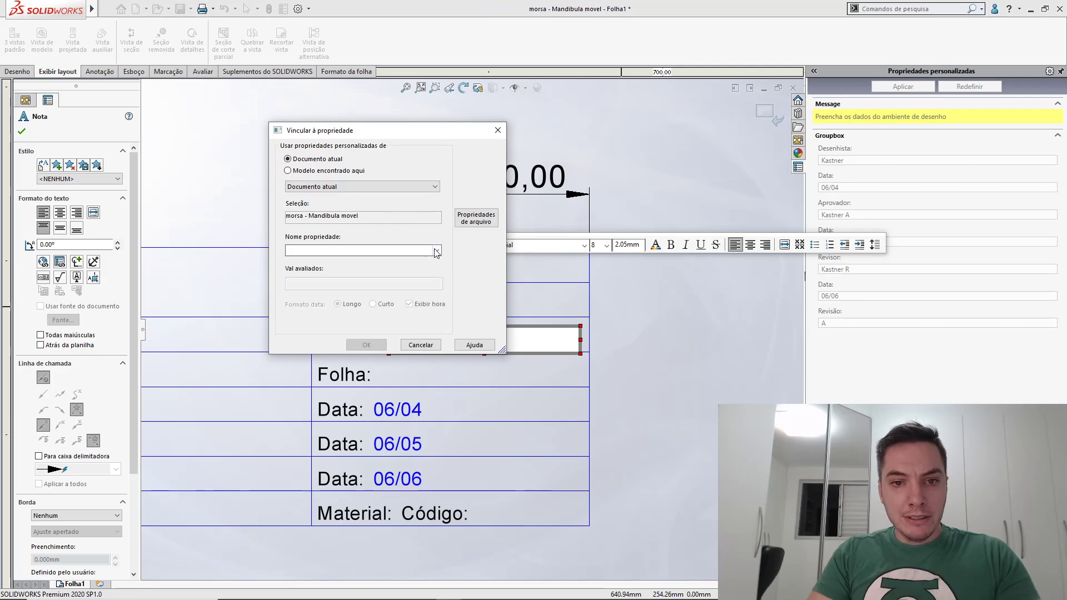
left_click(437, 251)
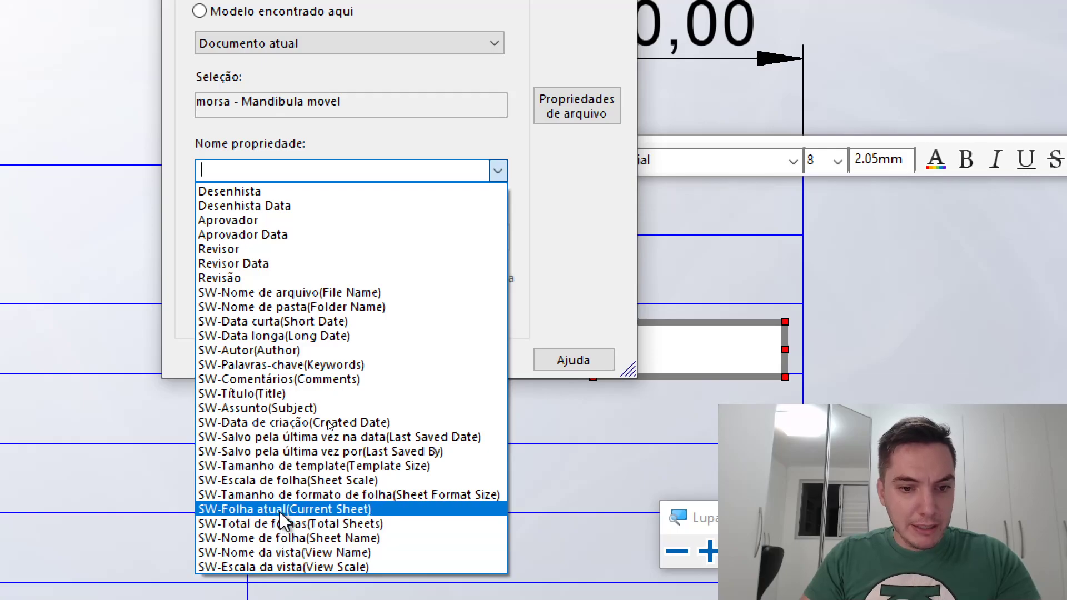
left_click(284, 480)
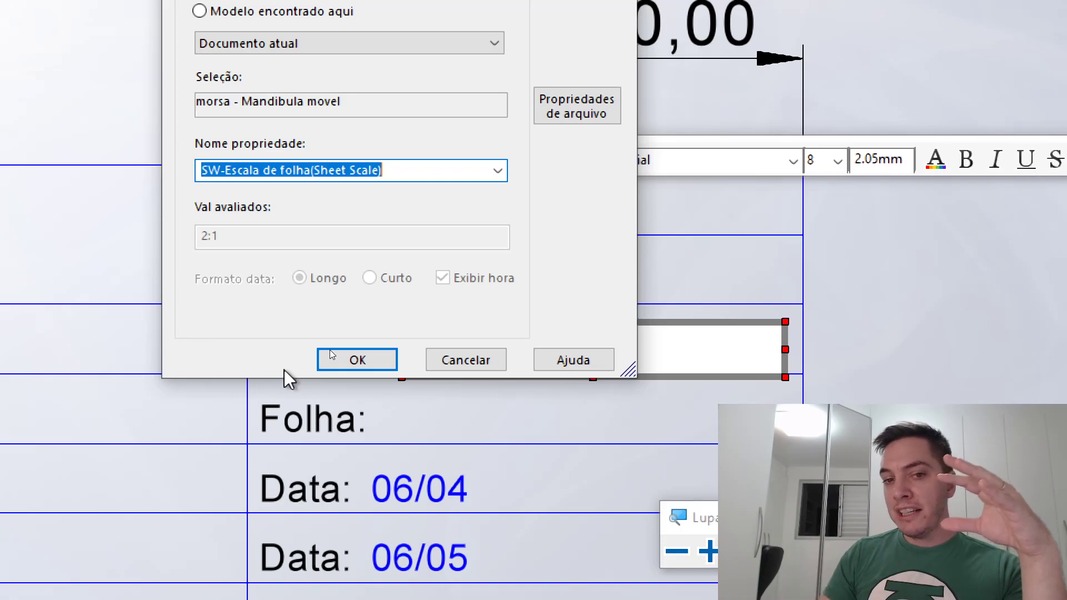
left_click(340, 360)
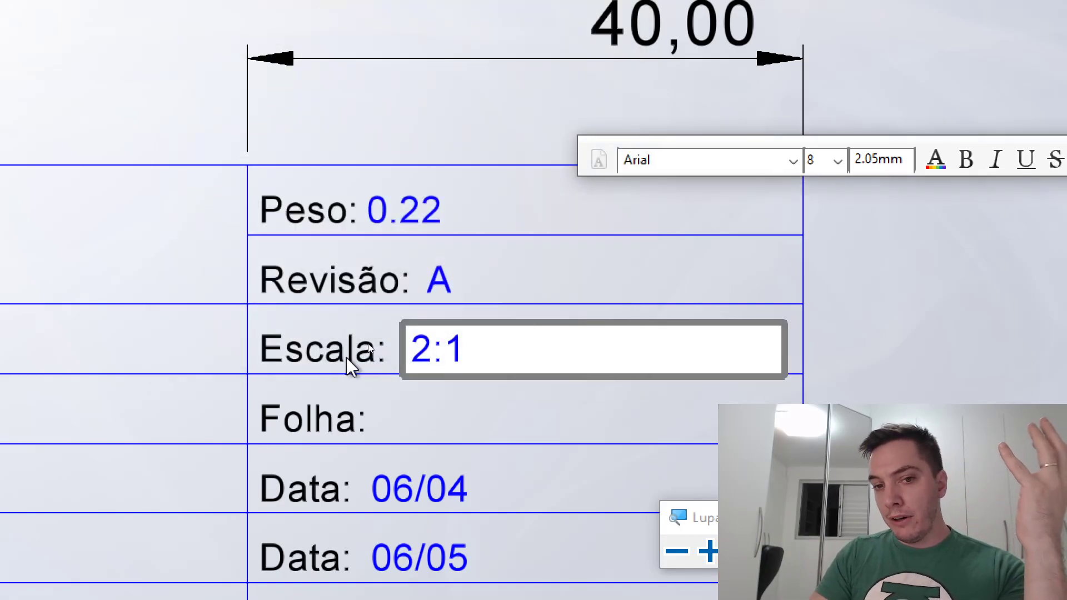
scroll(611, 369, "down", 2)
left_click(647, 411)
scroll(648, 412, "up", 4)
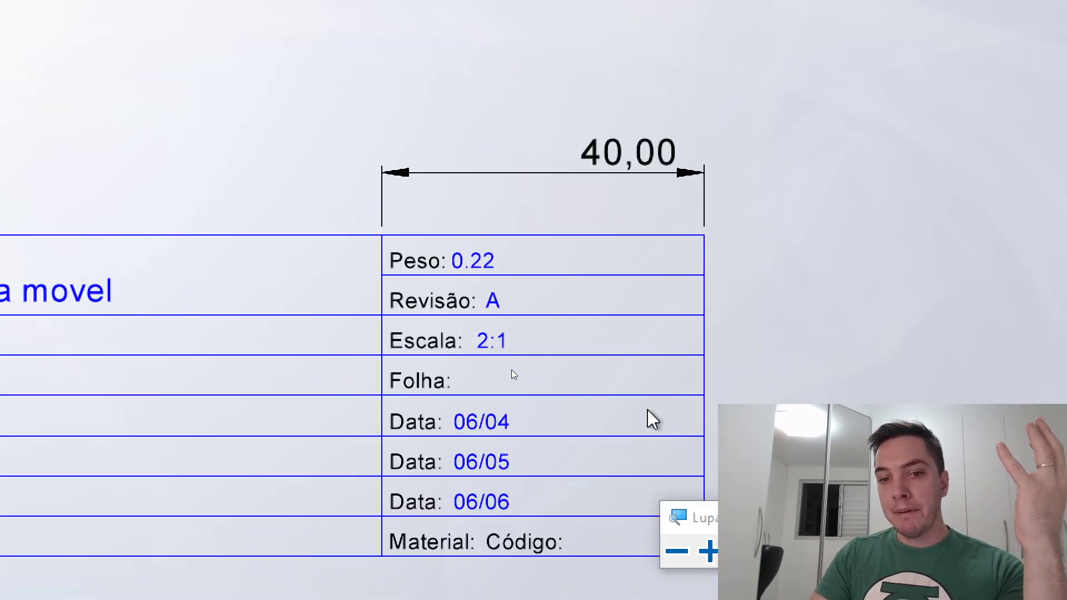
scroll(648, 411, "up", 4)
scroll(491, 333, "down", 2)
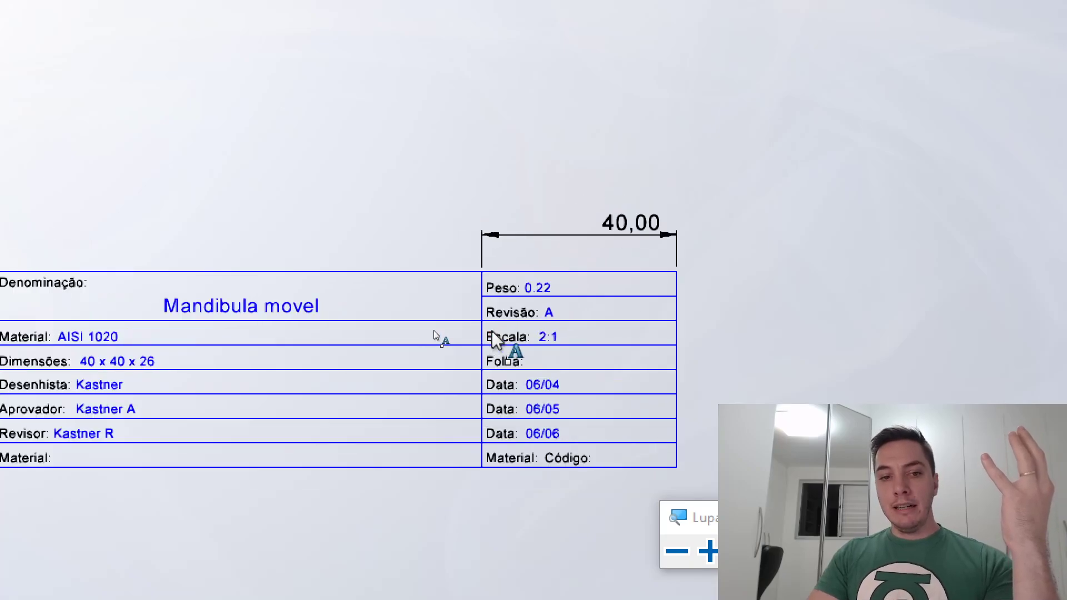
scroll(497, 336, "up", 2)
scroll(500, 341, "down", 2)
scroll(511, 347, "down", 2)
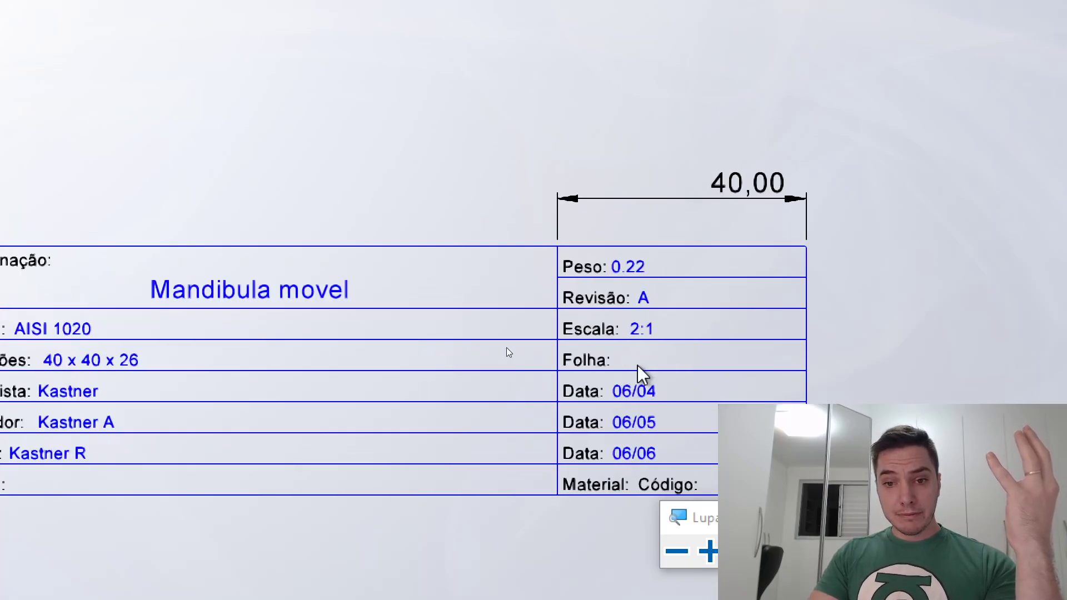
Open the Folha: note for editing and widen its text box to nearly the full width of its title block cell
scroll(506, 347, "down", 2)
left_click(528, 343)
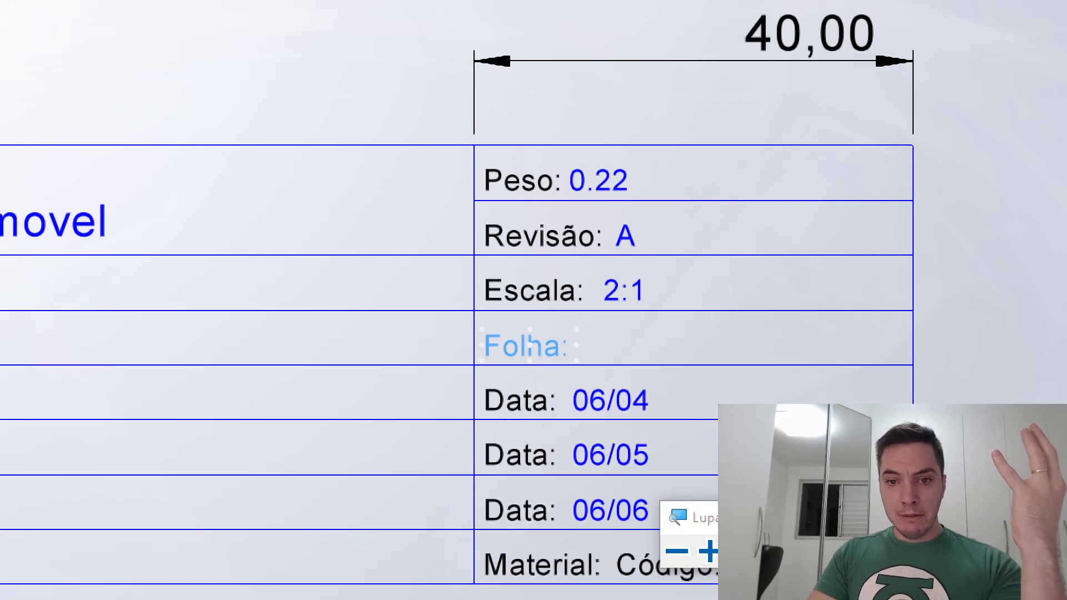
scroll(529, 344, "down", 2)
scroll(595, 341, "up", 2)
double_click(529, 345)
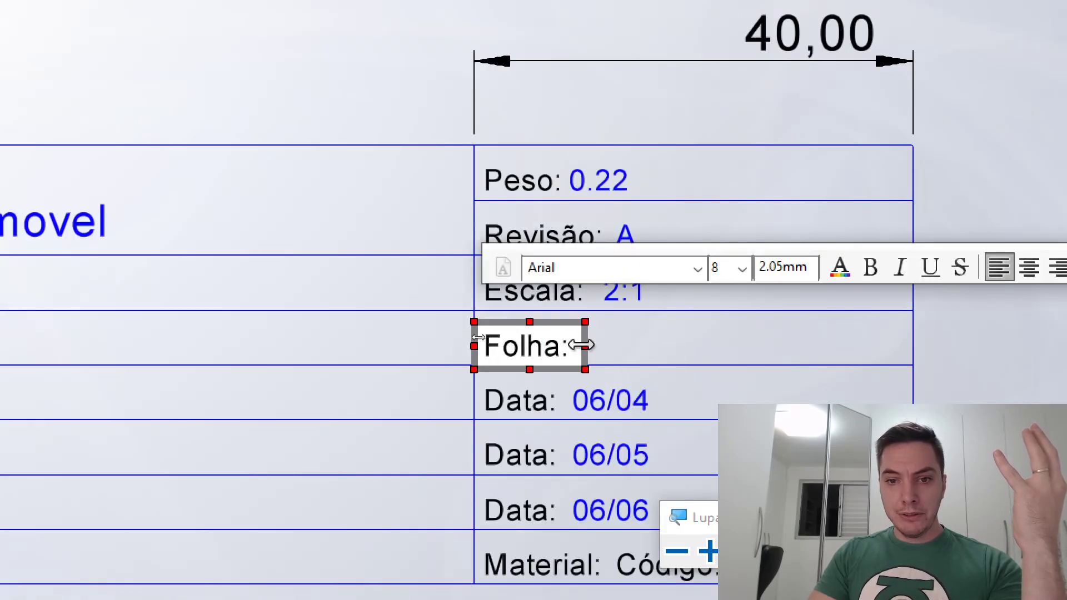
left_click_drag(581, 344, 883, 345)
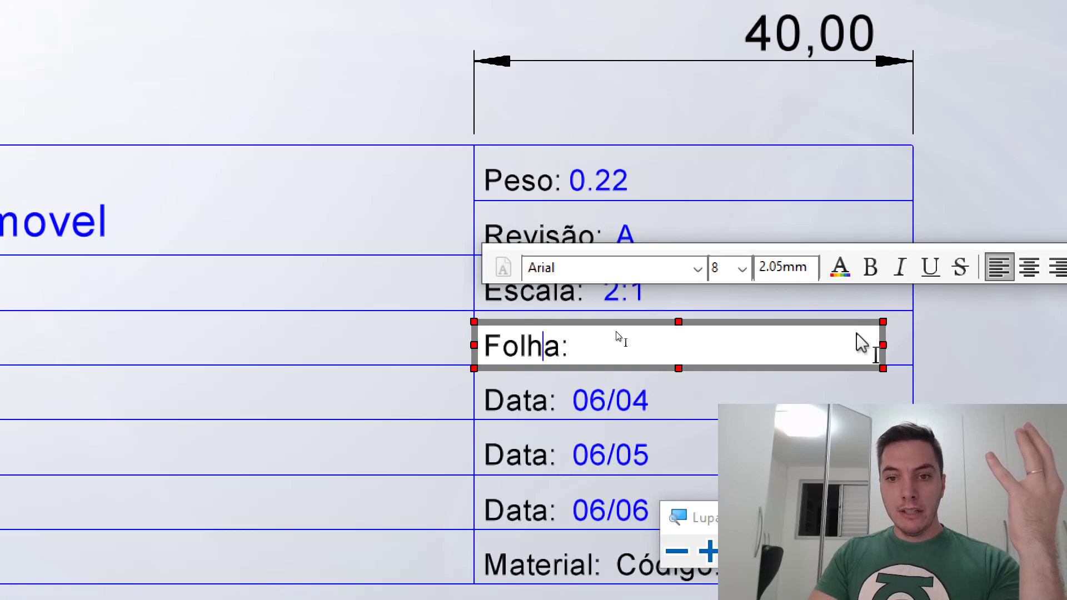
key("super+plus")
key("super+plus")
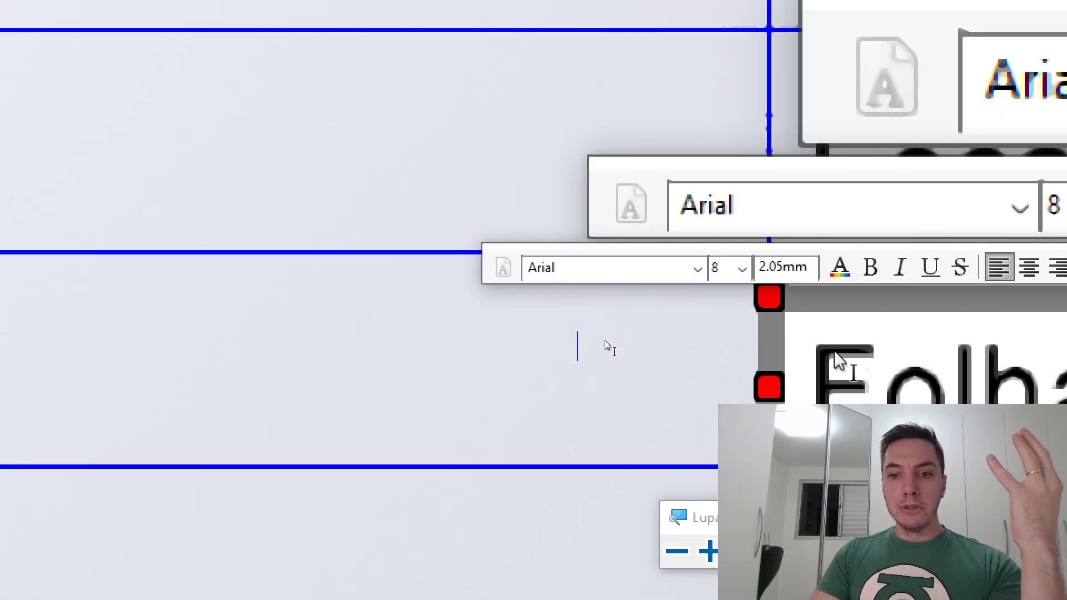
key("super+minus")
key("super+minus")
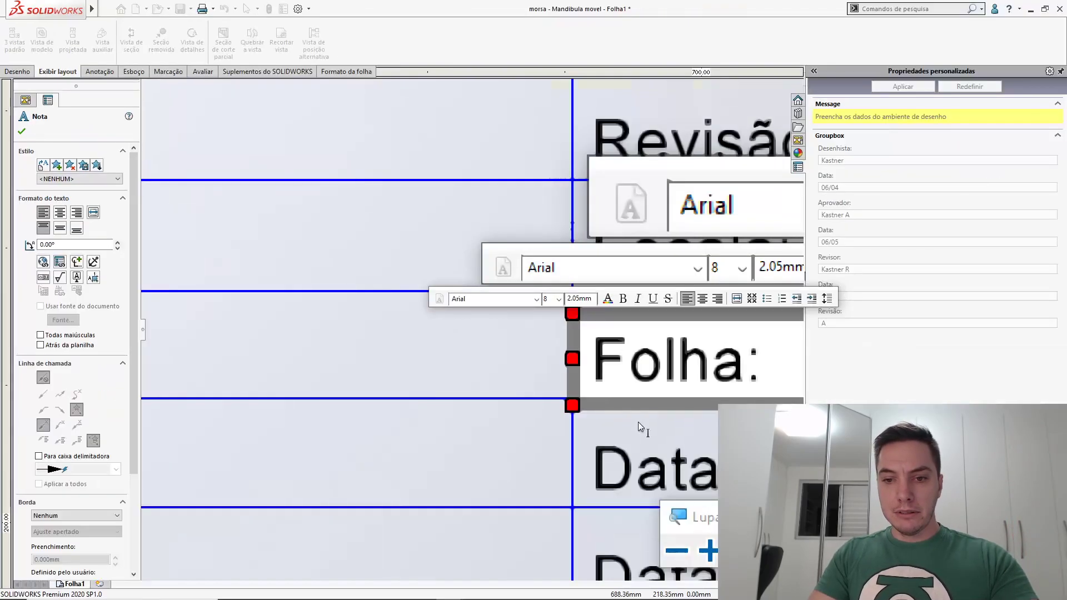
key("super+Escape")
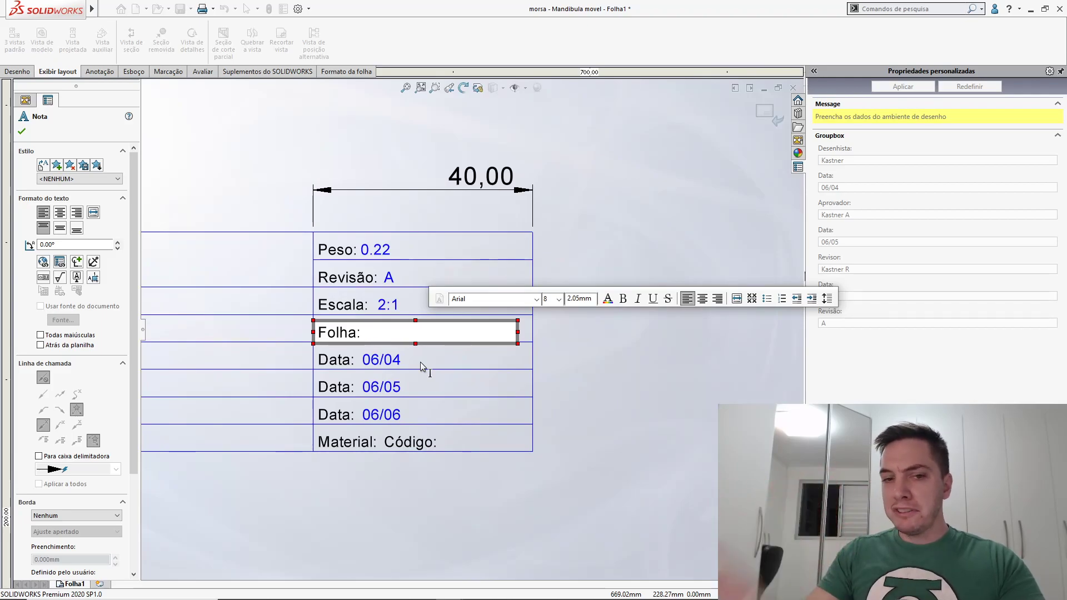
Insert a link to the current document's SW-Folha atual(Current Sheet) property after the Folha: label
left_click(61, 261)
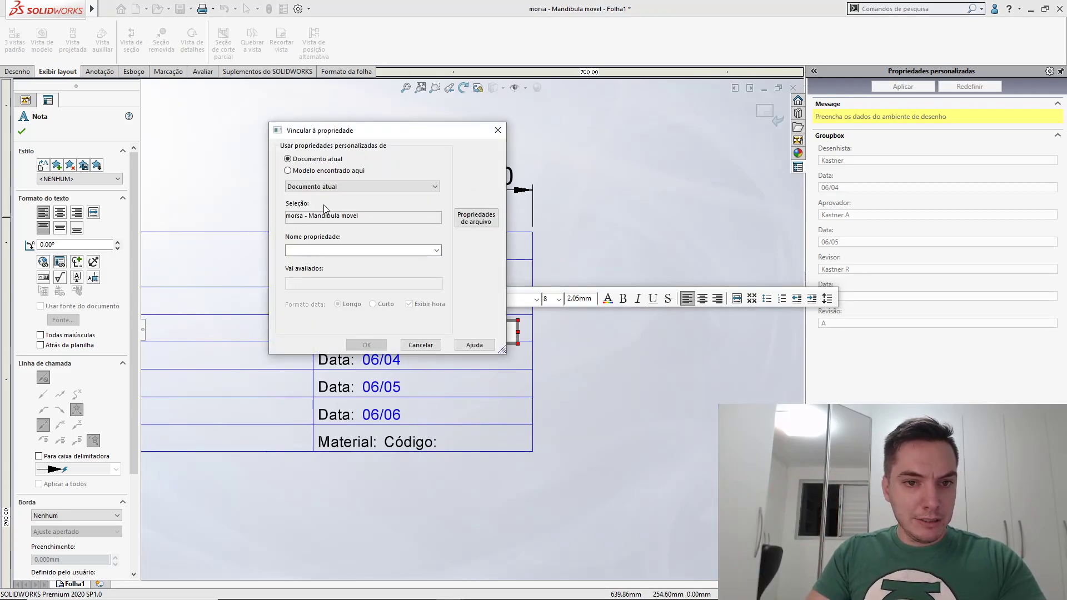
left_click(428, 251)
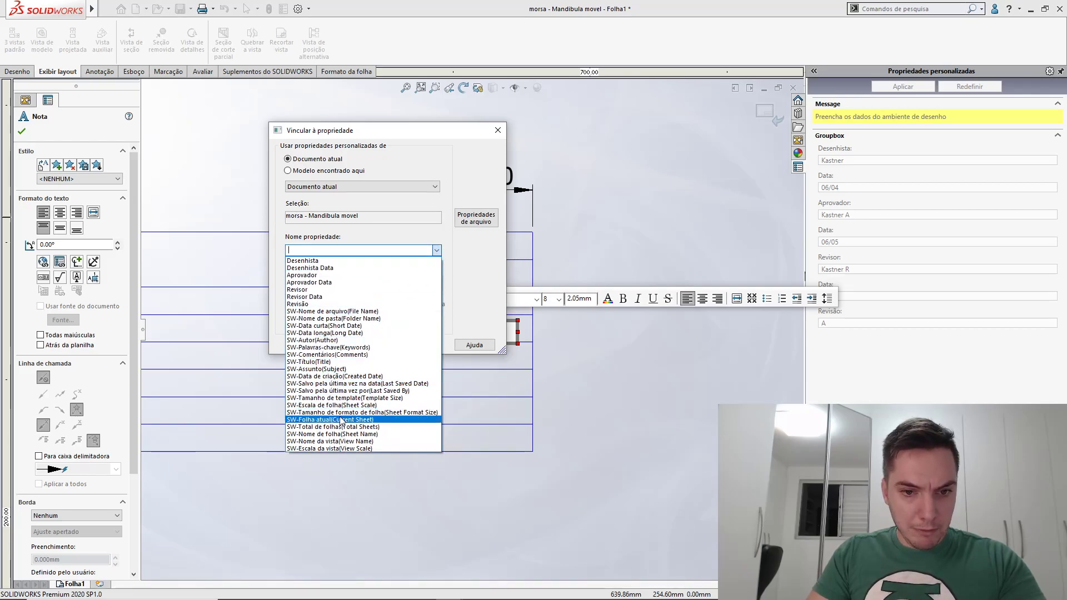
left_click(341, 420)
left_click(368, 345)
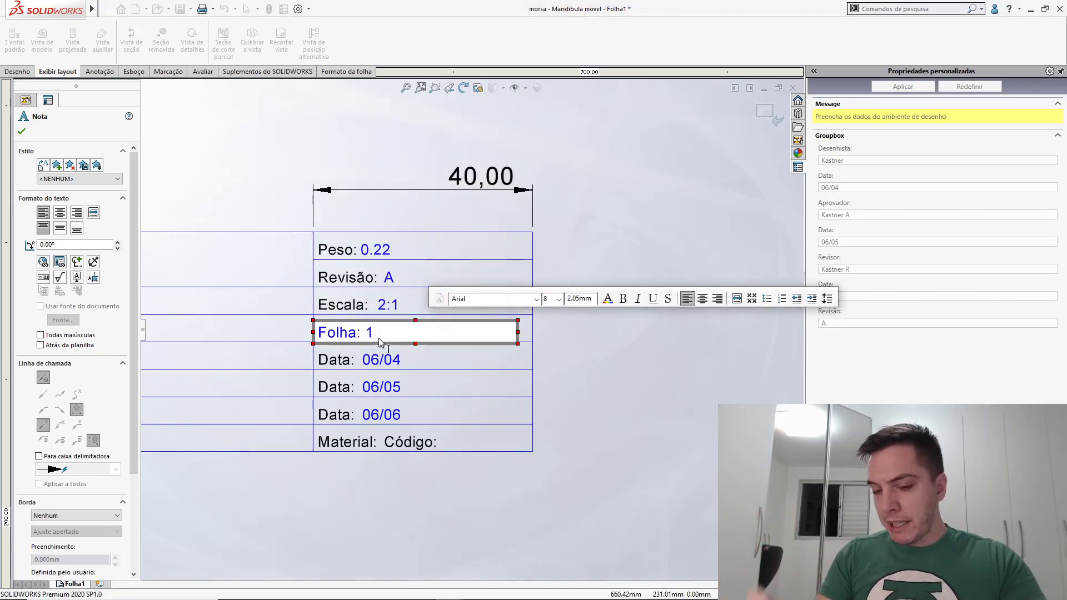
Append a slash and a second link to the SW-Folha atual(Current Sheet) property in the Folha: note, and finish editing it
type("/")
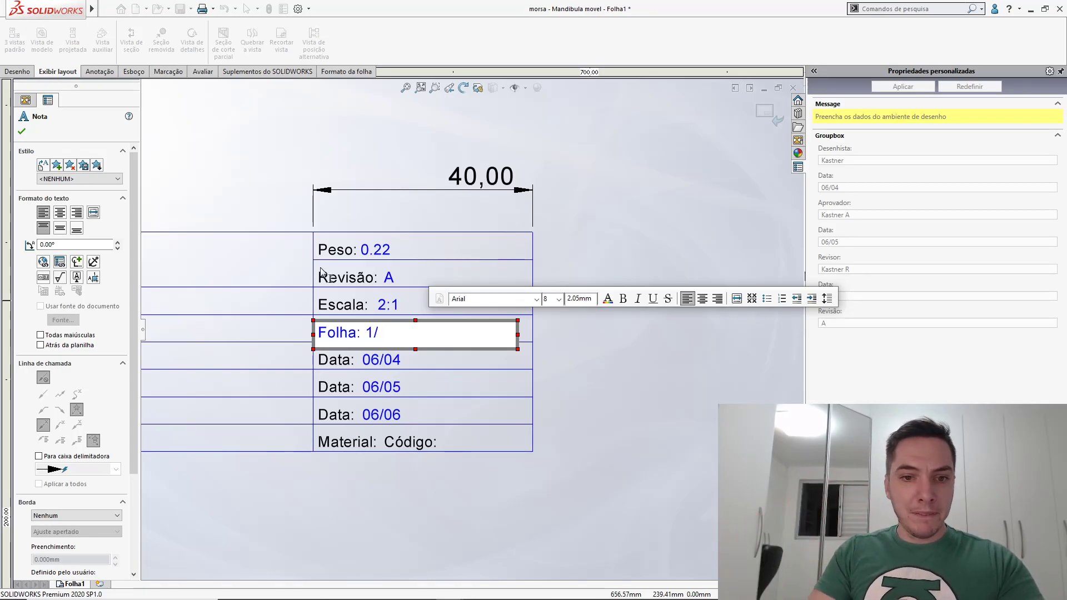
left_click(59, 261)
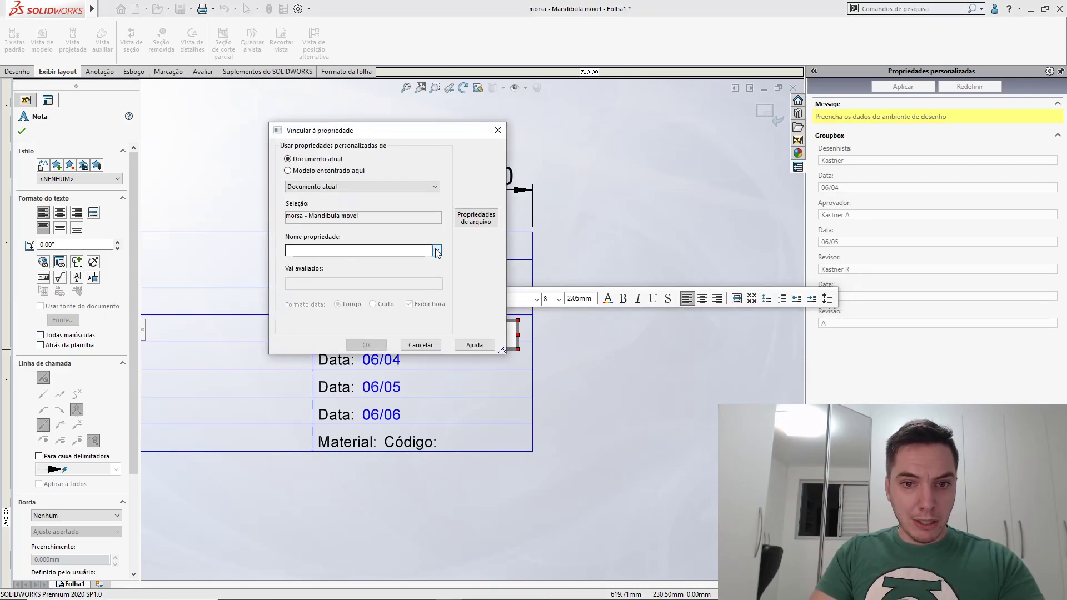
left_click(437, 251)
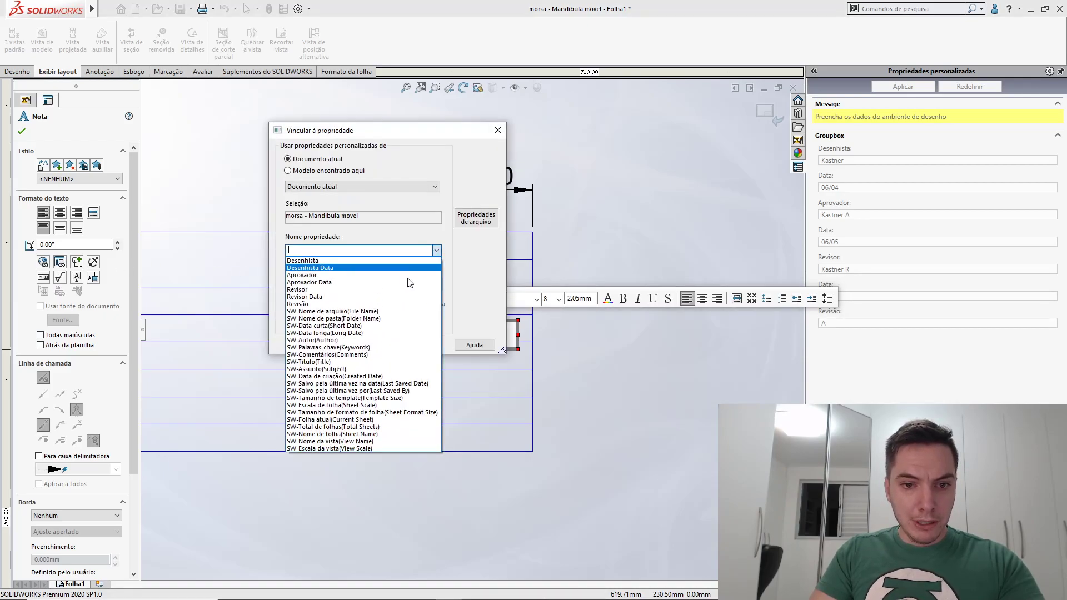
left_click(374, 420)
left_click(366, 344)
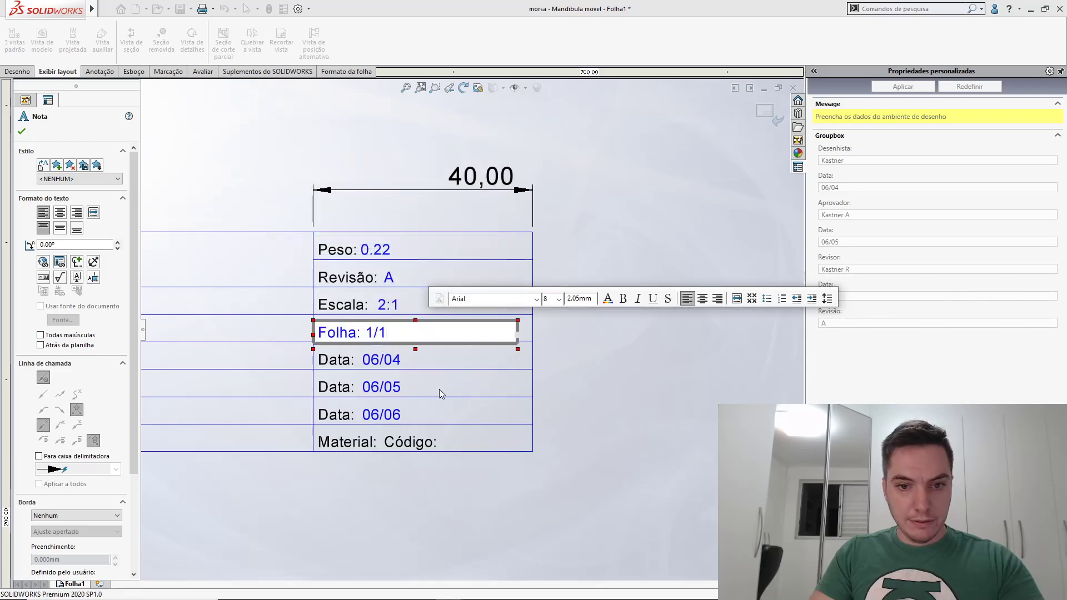
left_click(579, 403)
Start trimming the sketch lines around the title block's lowest row with the power trim option
scroll(559, 392, "up", 3)
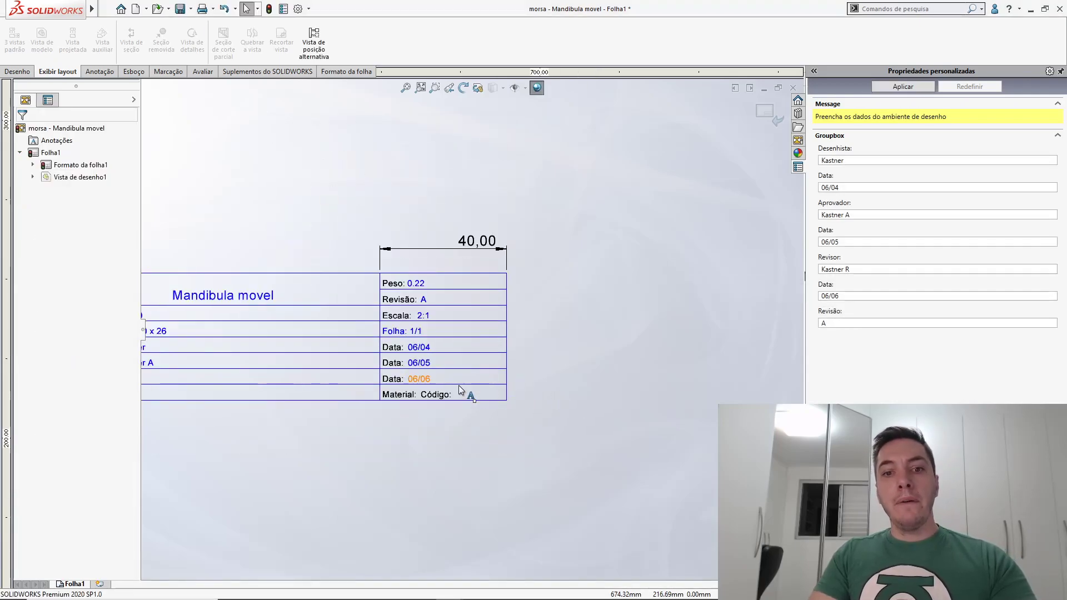
scroll(457, 384, "down", 3)
scroll(456, 384, "up", 3)
scroll(402, 357, "down", 3)
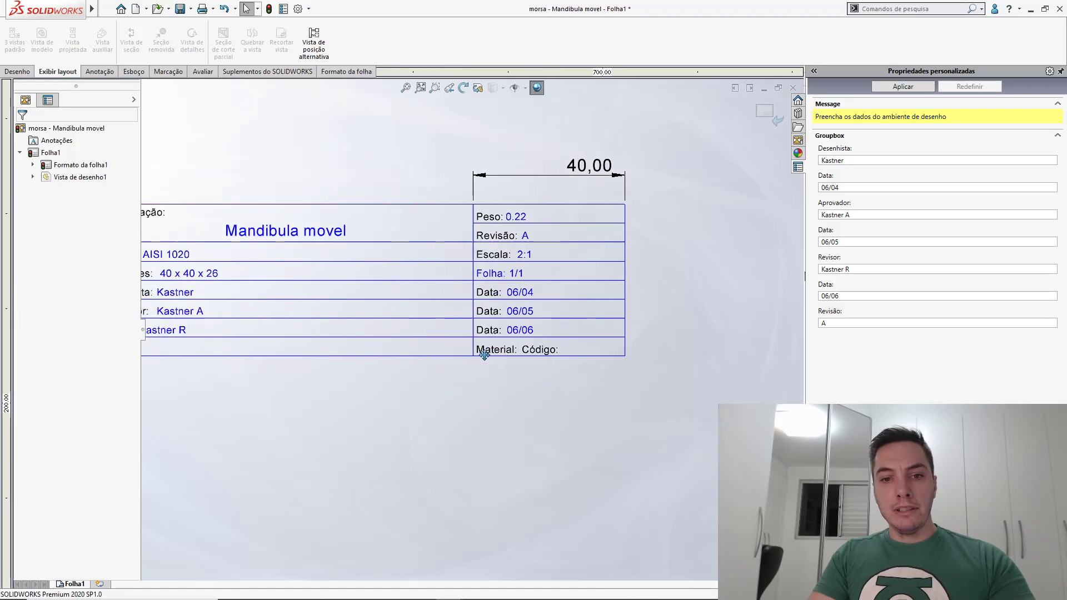
middle_click_drag(466, 366, 606, 371, "ctrl")
scroll(535, 359, "up", 3)
scroll(534, 356, "down", 2)
scroll(517, 355, "down", 1)
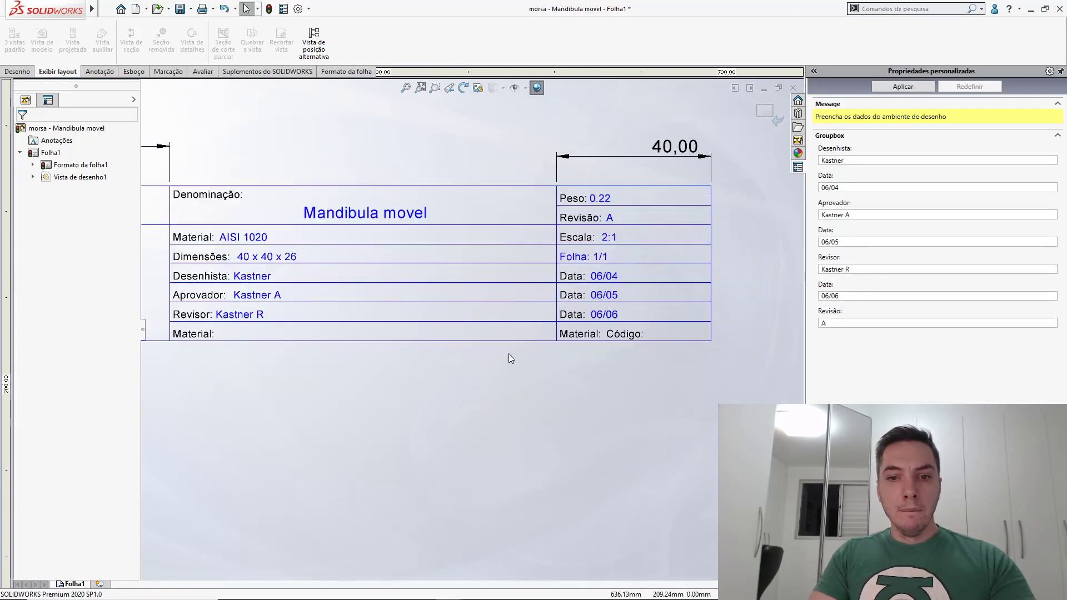
scroll(543, 350, "down", 1)
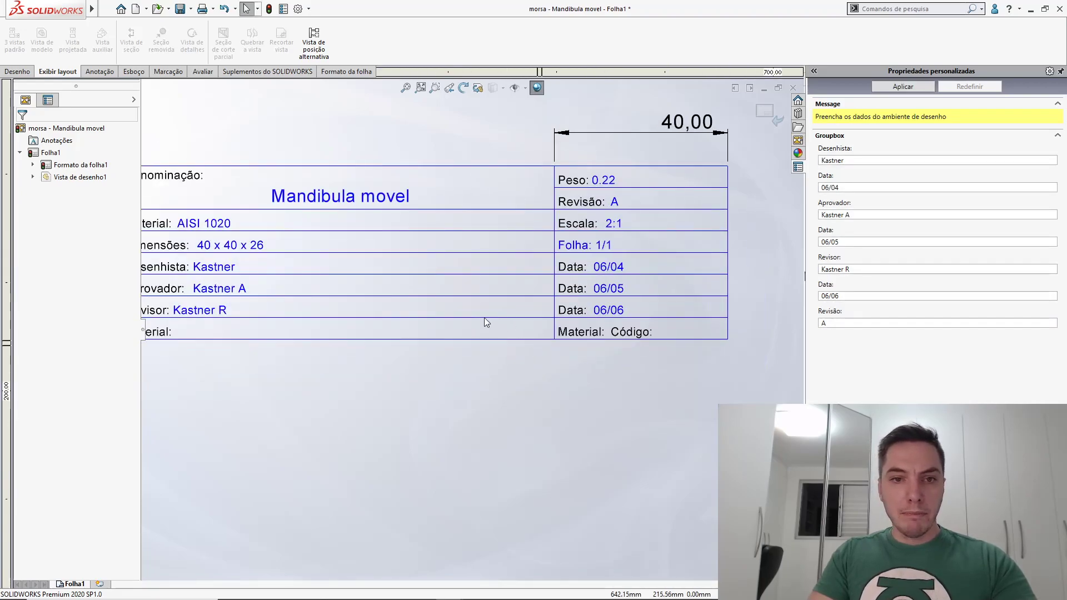
left_click(102, 72)
left_click(131, 71)
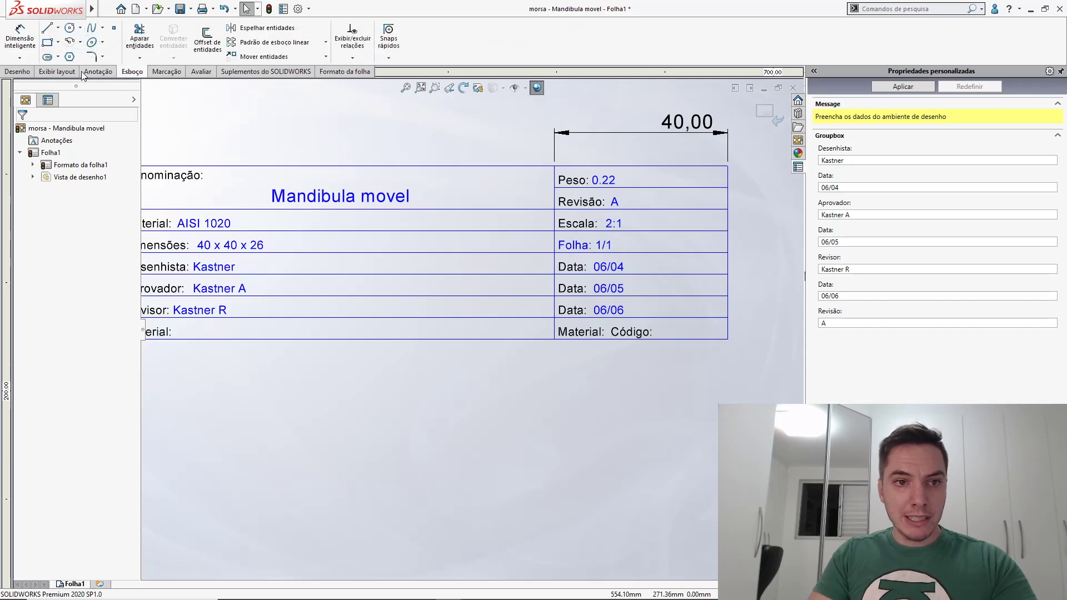
left_click(139, 37)
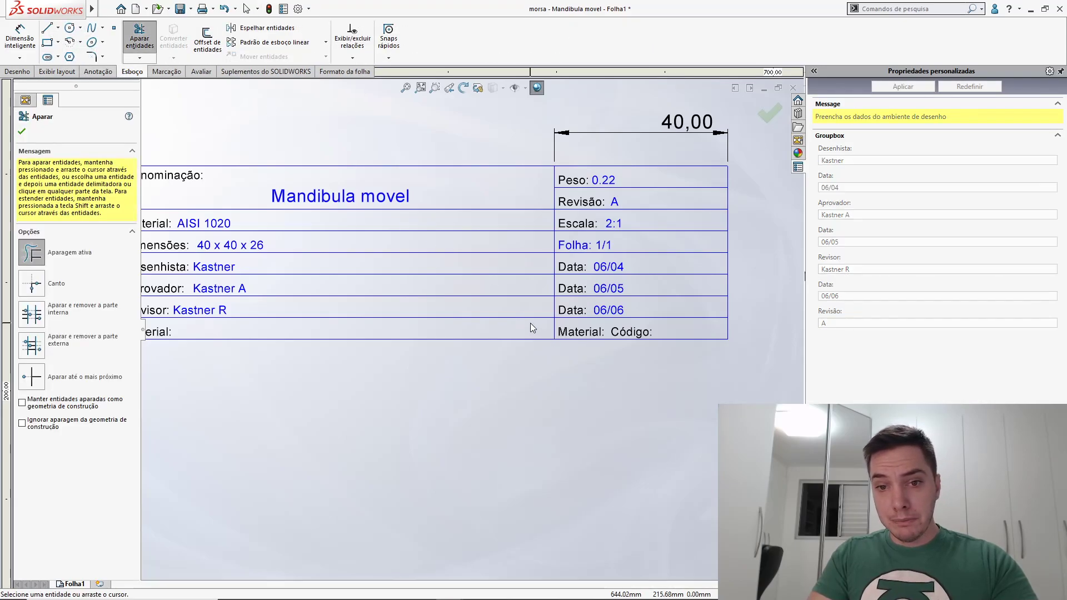
Delete the "Material:" and "Código:" notes in the last row below the Data cells of the title block
key("Escape")
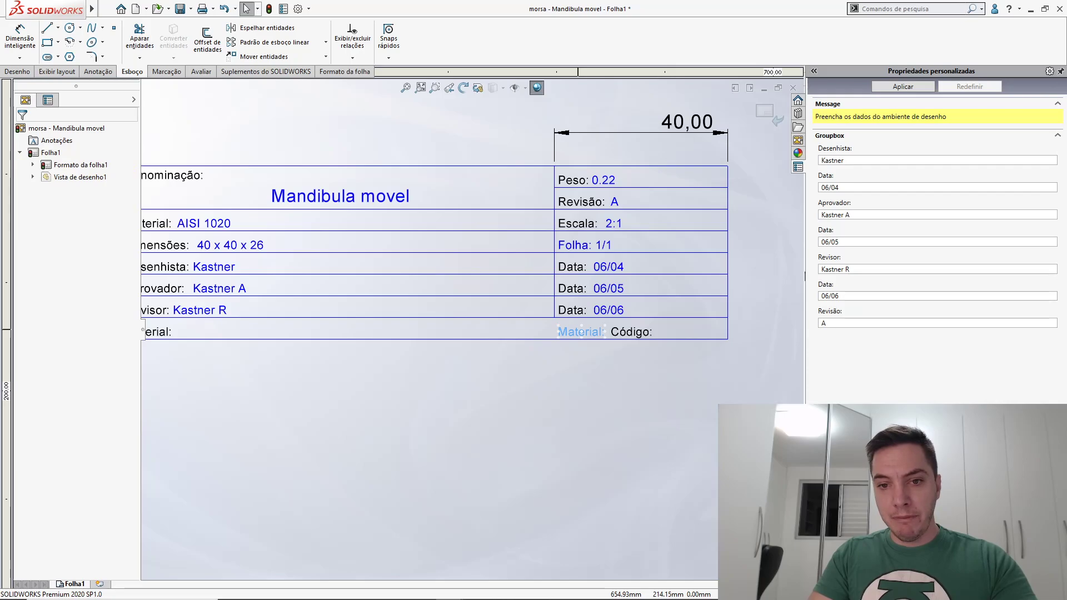
left_click(581, 332)
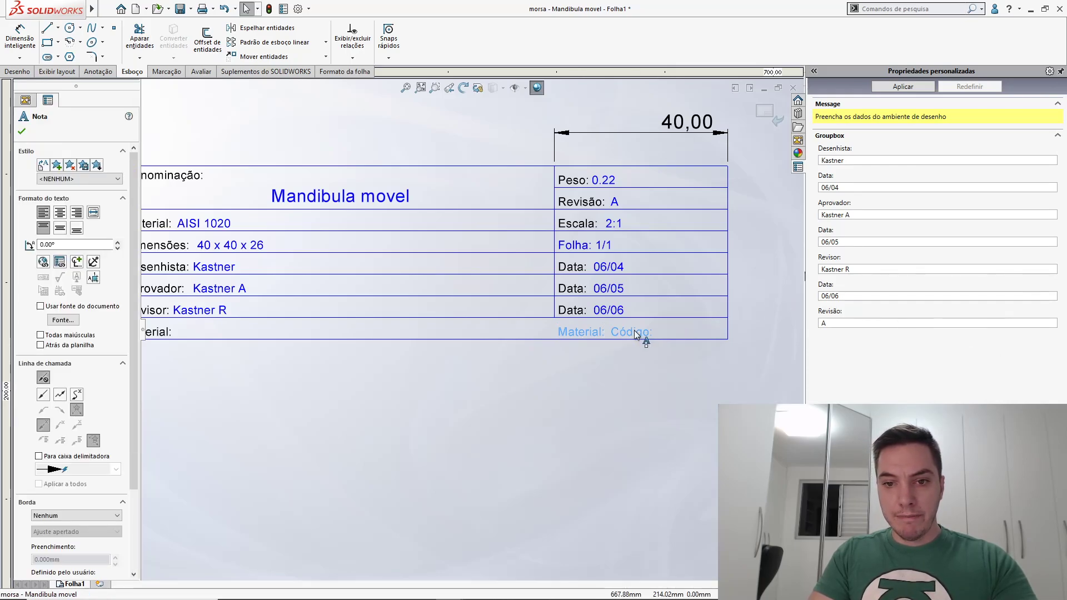
key("Delete")
scroll(310, 345, "up", 5)
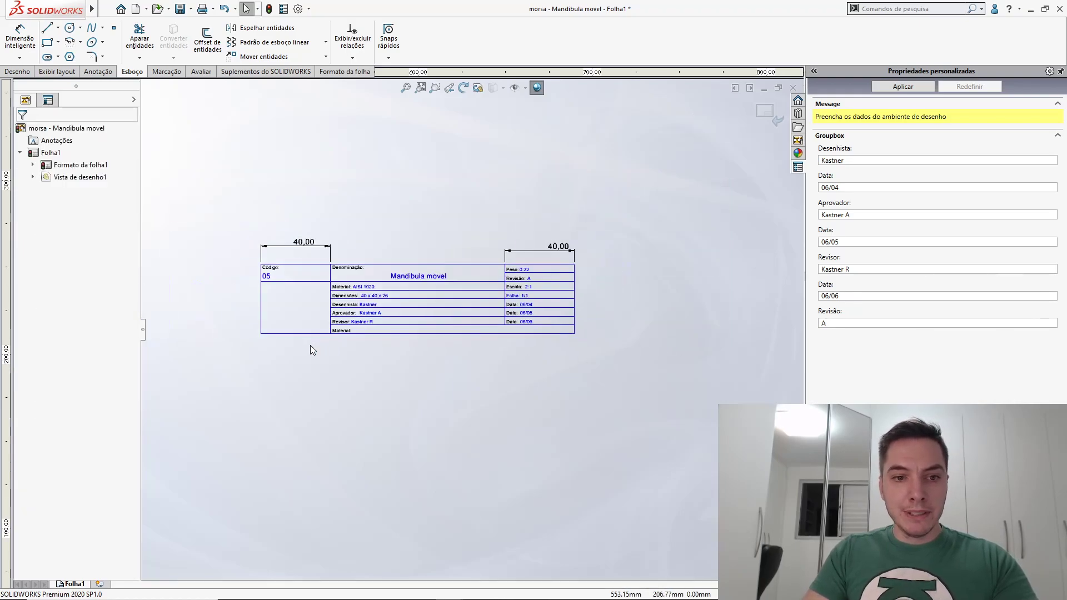
Extend the horizontal line below the Revisor row across the empty Código column to the title block's outer edge
scroll(348, 322, "down", 5)
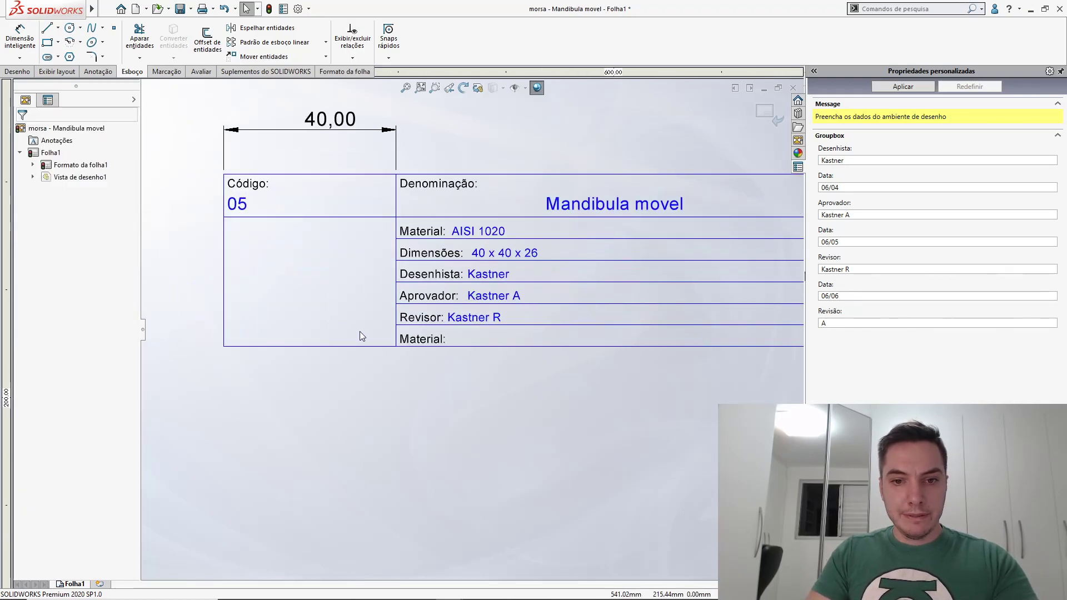
scroll(378, 319, "up", 3)
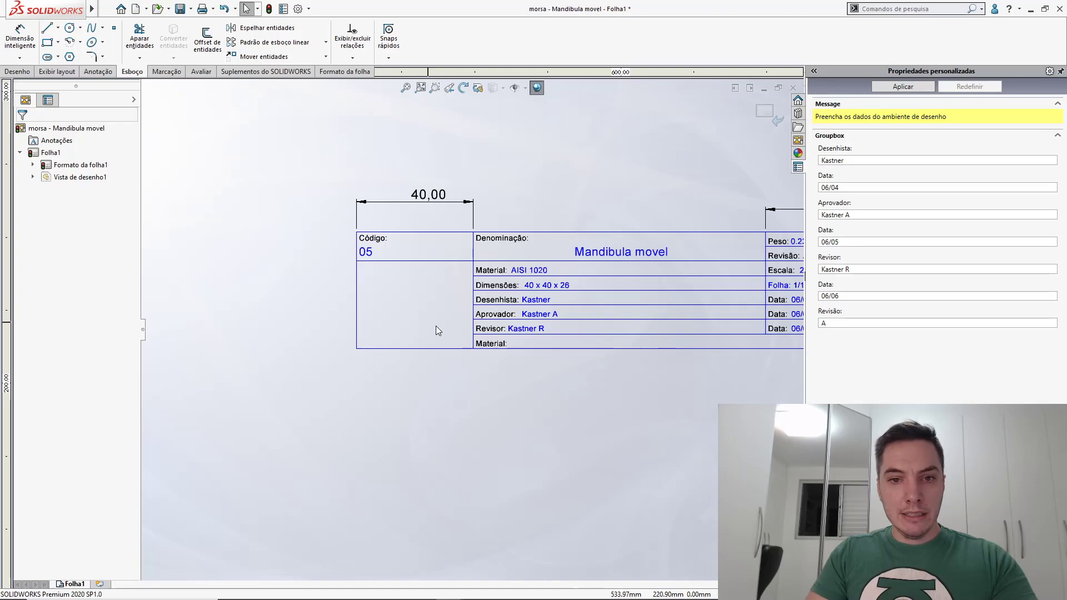
right_click_drag(436, 328, 437, 279)
scroll(481, 333, "down", 5)
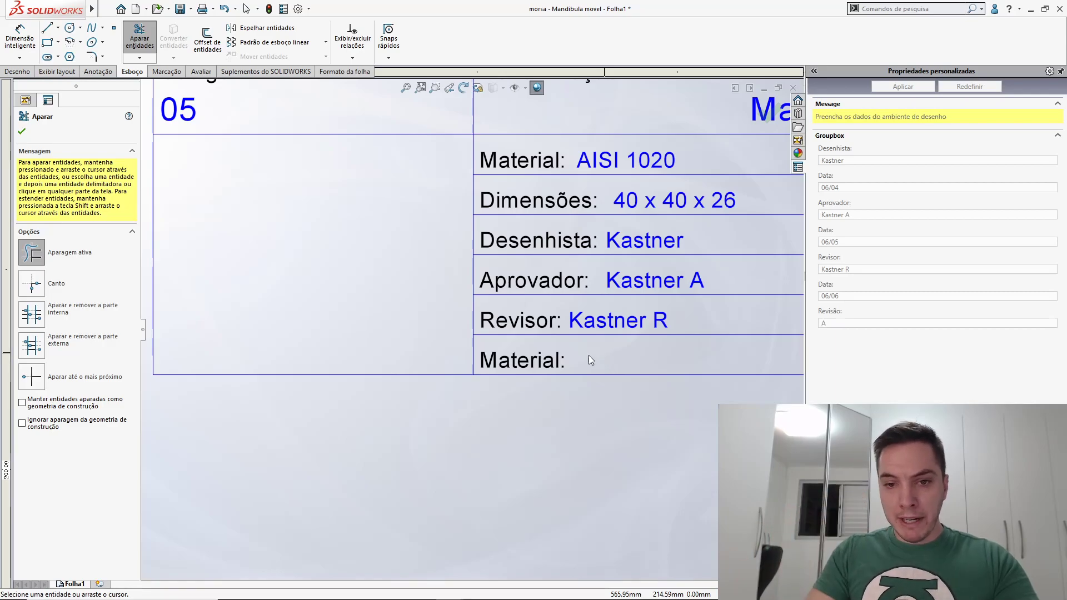
left_click_drag(484, 330, 469, 341, "shift")
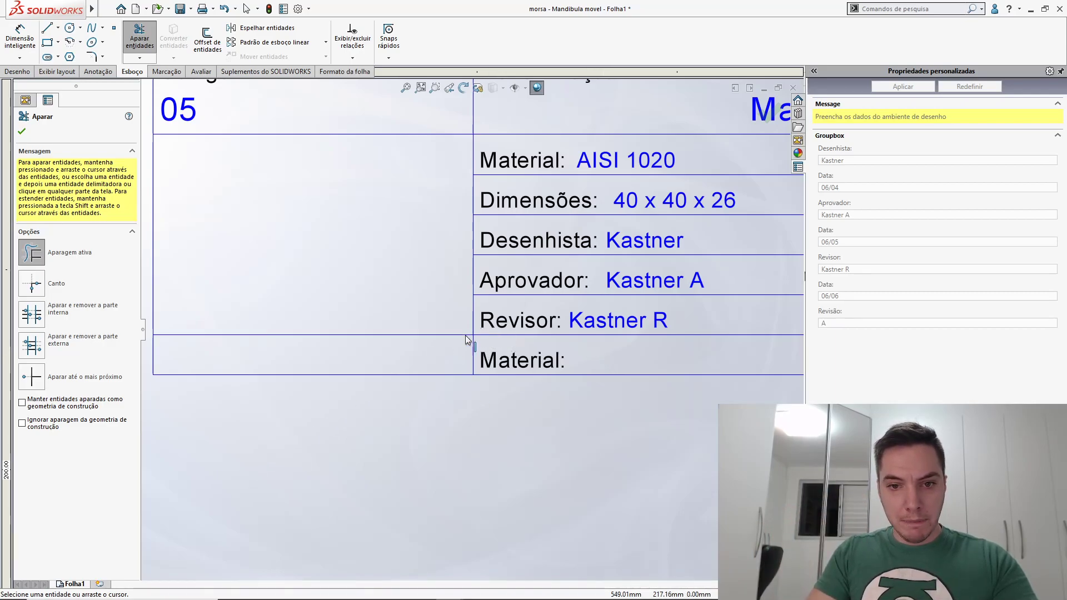
key("Escape")
Trim away the lines enclosing the row below Revisor so the title block ends at the Revisor row
scroll(469, 339, "up", 2)
scroll(430, 343, "up", 4)
scroll(504, 284, "down", 2)
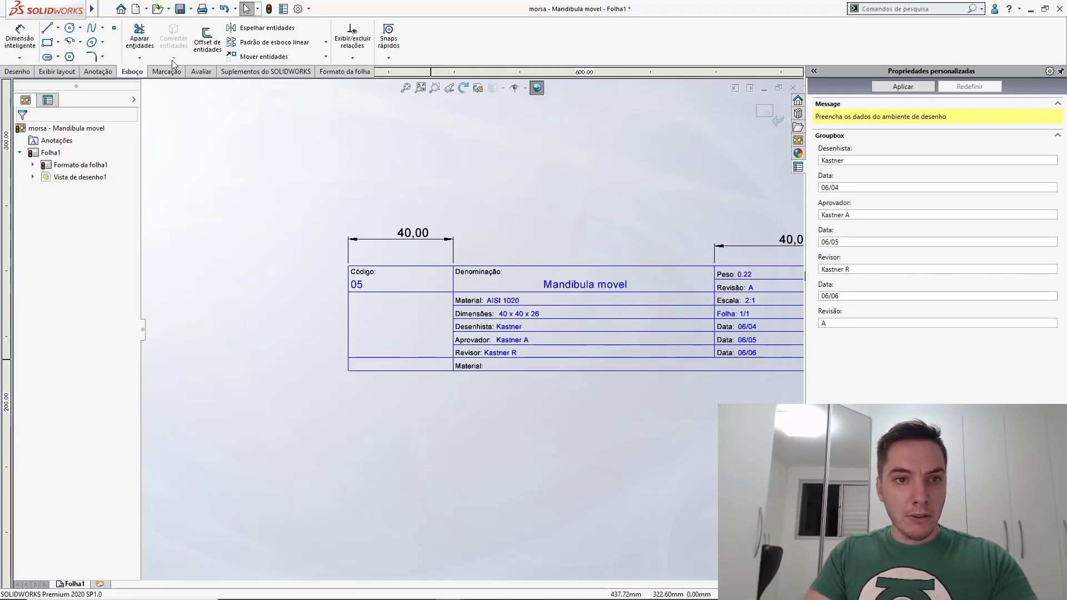
left_click(140, 36)
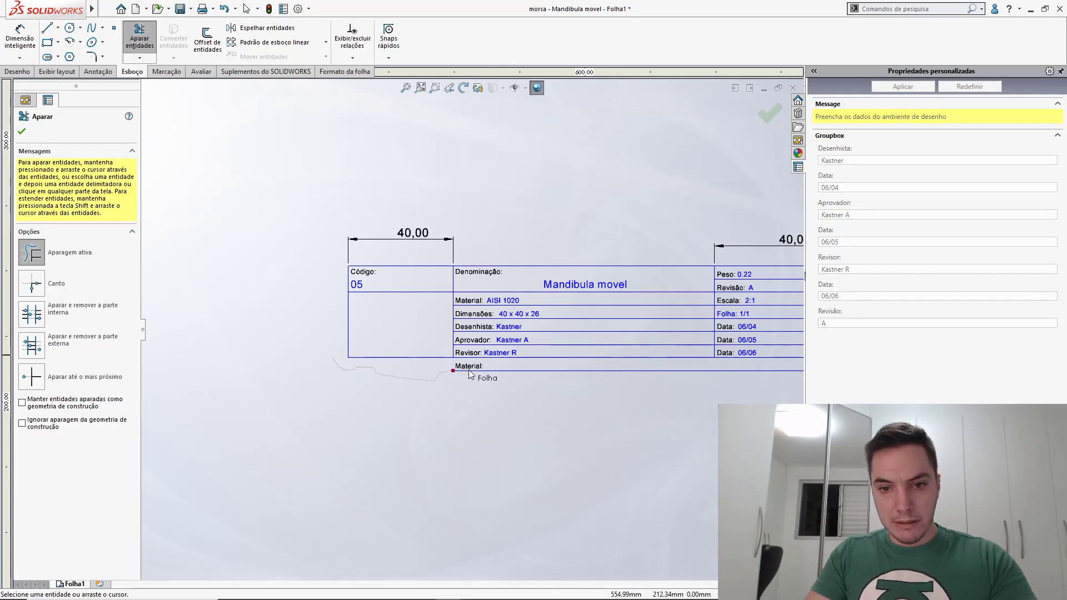
left_click_drag(469, 373, 478, 378)
scroll(655, 355, "down", 4)
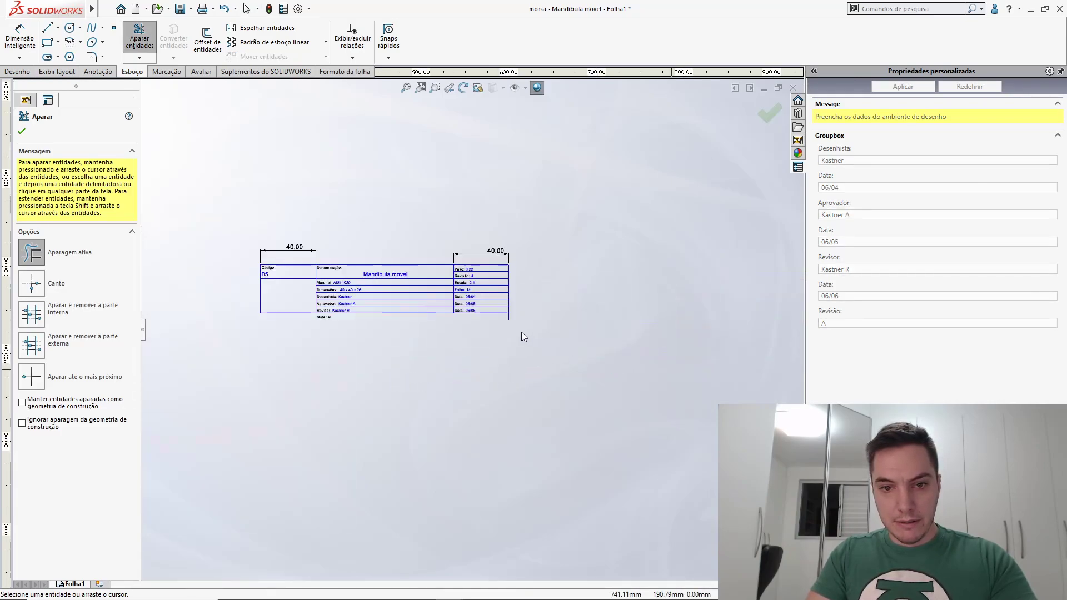
scroll(393, 299, "down", 5)
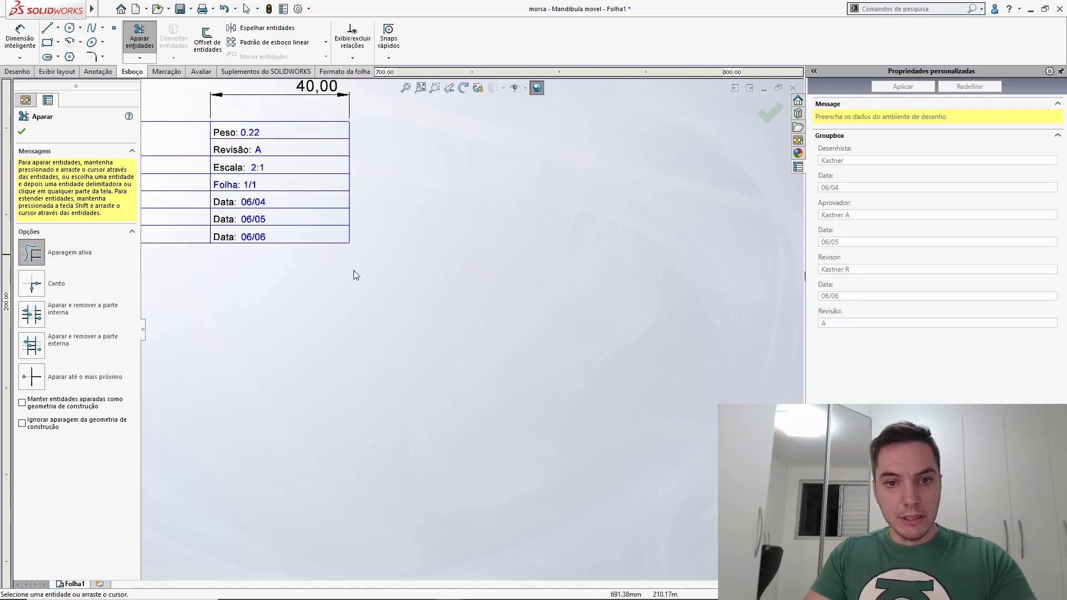
key("Escape")
Delete the leftover "Material:" note below the Revisor row
scroll(354, 275, "up", 5)
scroll(310, 298, "down", 6)
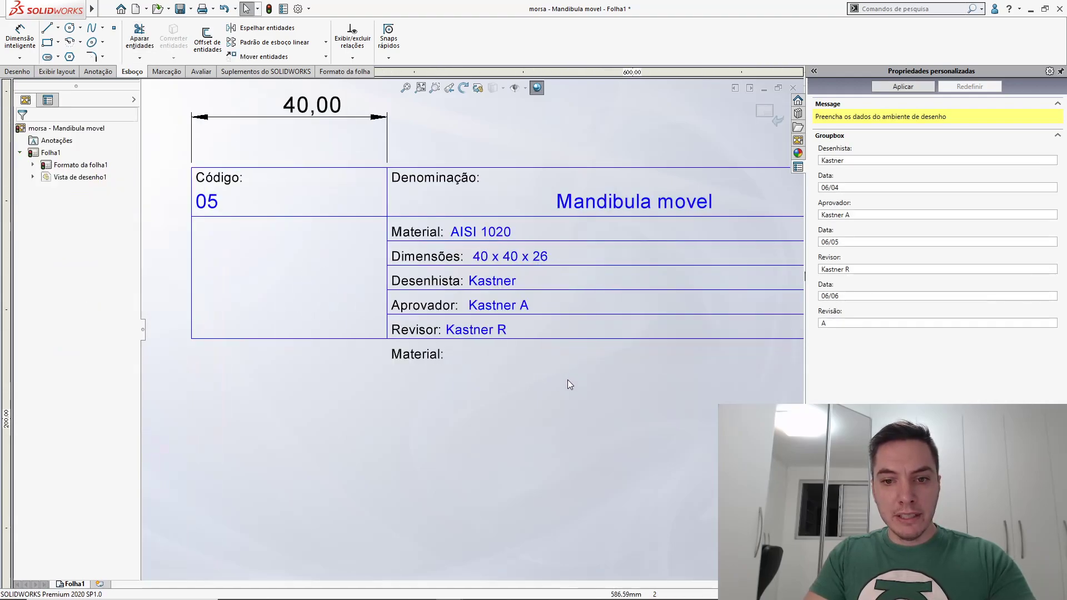
left_click(417, 355)
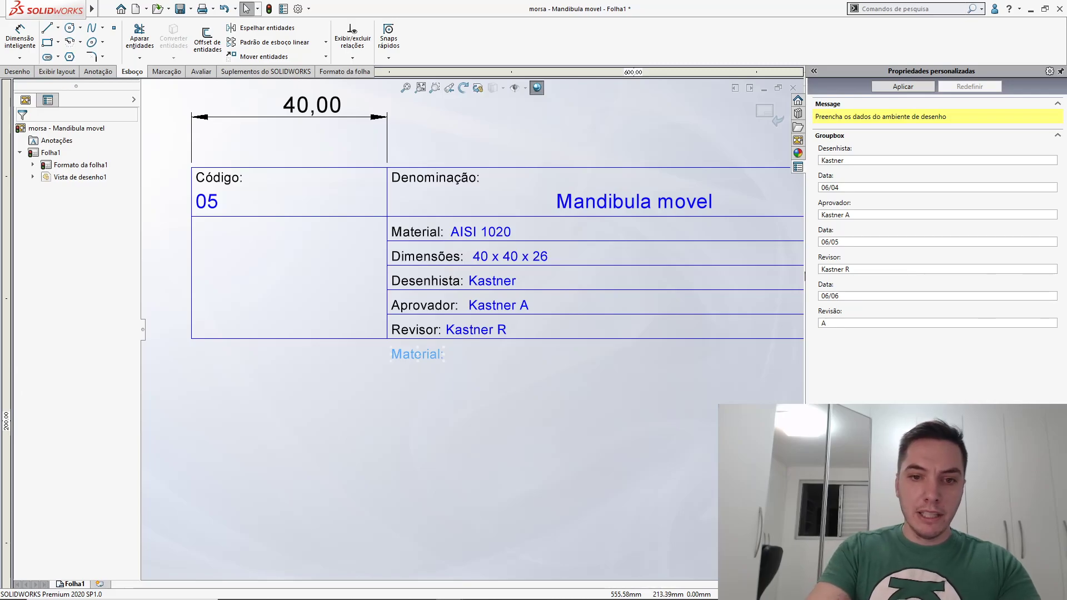
key("Delete")
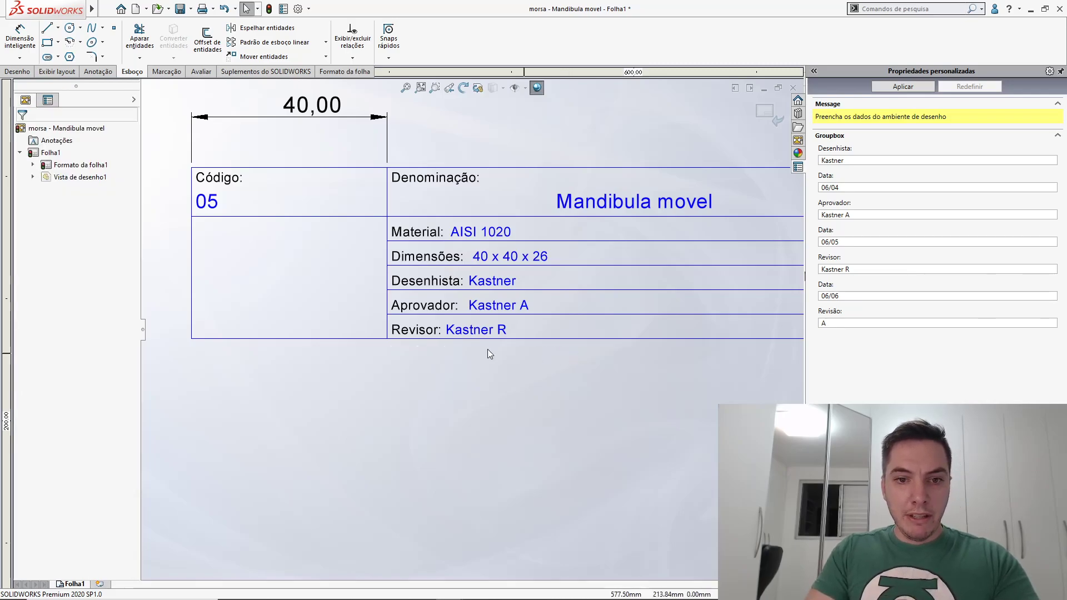
scroll(472, 339, "up", 1)
scroll(411, 325, "up", 4)
Try to dimension the height of the title block's outer edge beside the Código column
left_click(399, 309)
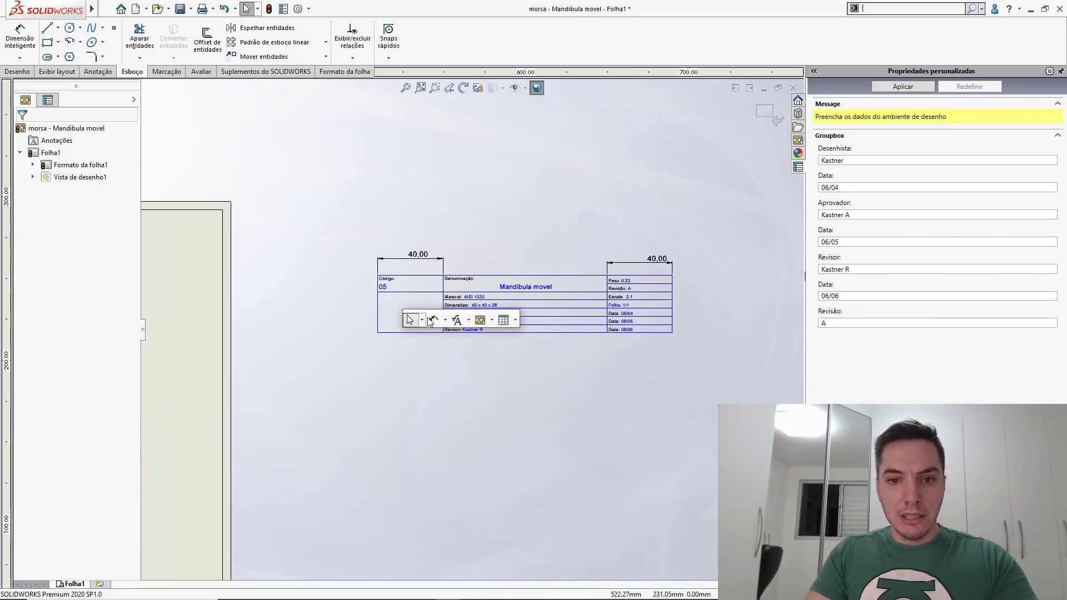
key("d")
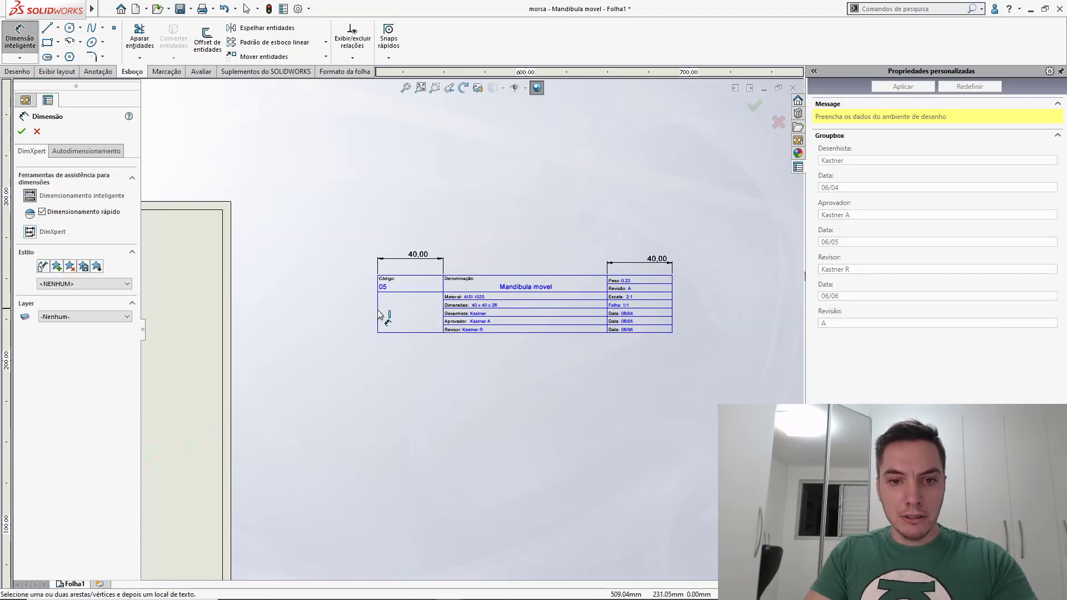
left_click(378, 311)
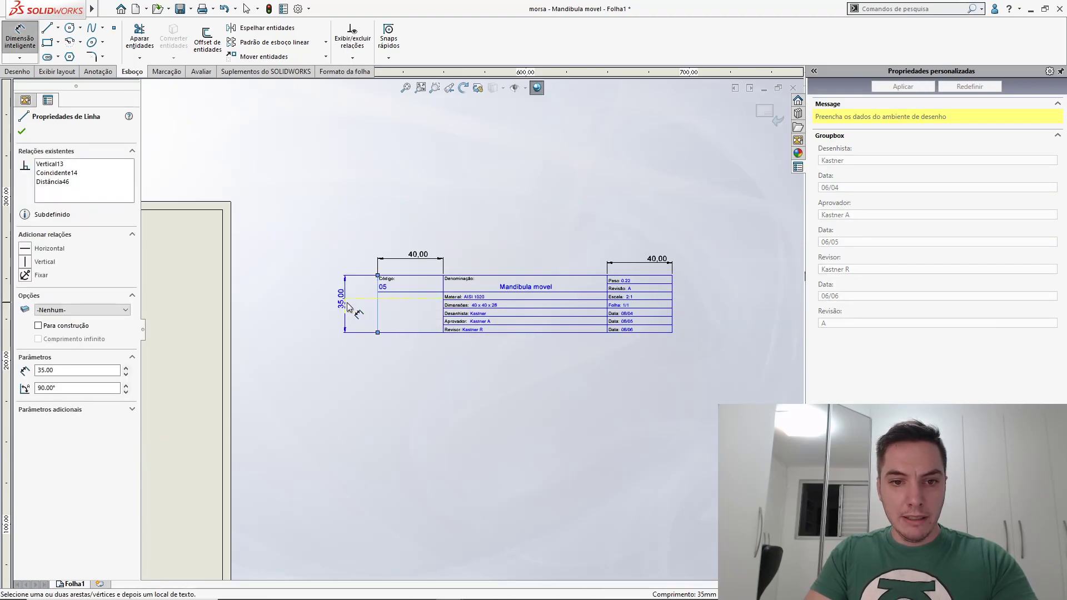
left_click(349, 310)
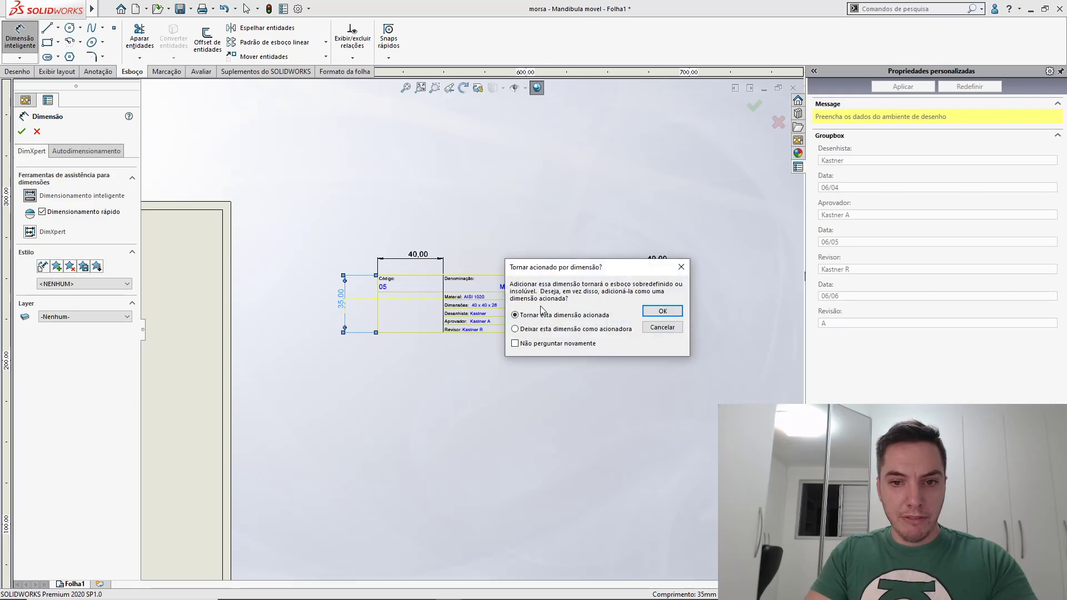
left_click(661, 328)
key("Escape")
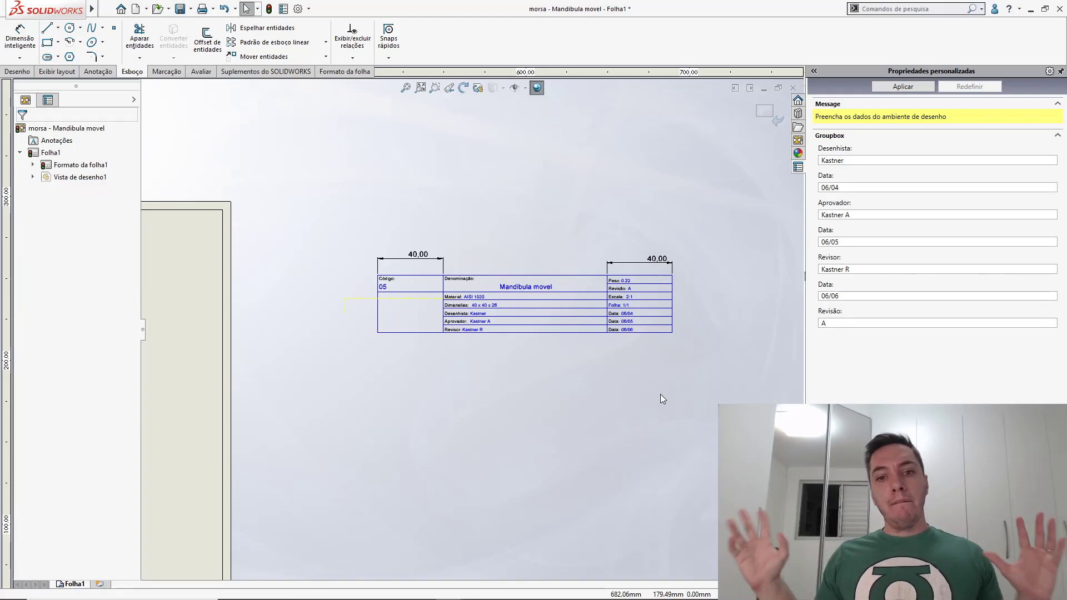
Switch to PowerPoint, add the bullet "Polimento do desenho" after "Posicionamento final" on the Etapas slide, and return to the drawing
key("alt+Tab")
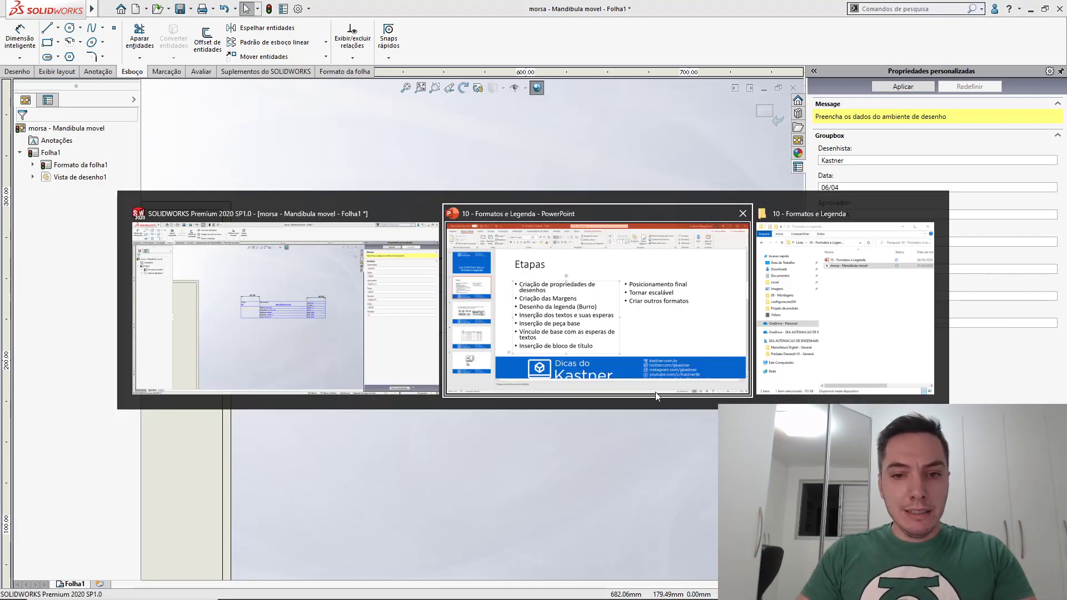
left_click(451, 314)
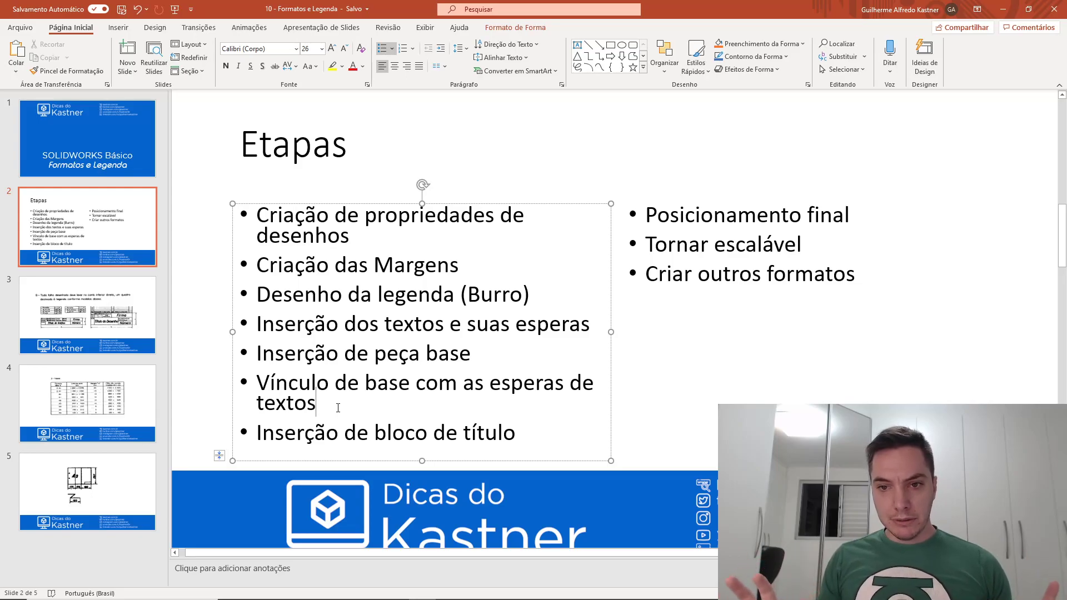
left_click(860, 216)
key("Return")
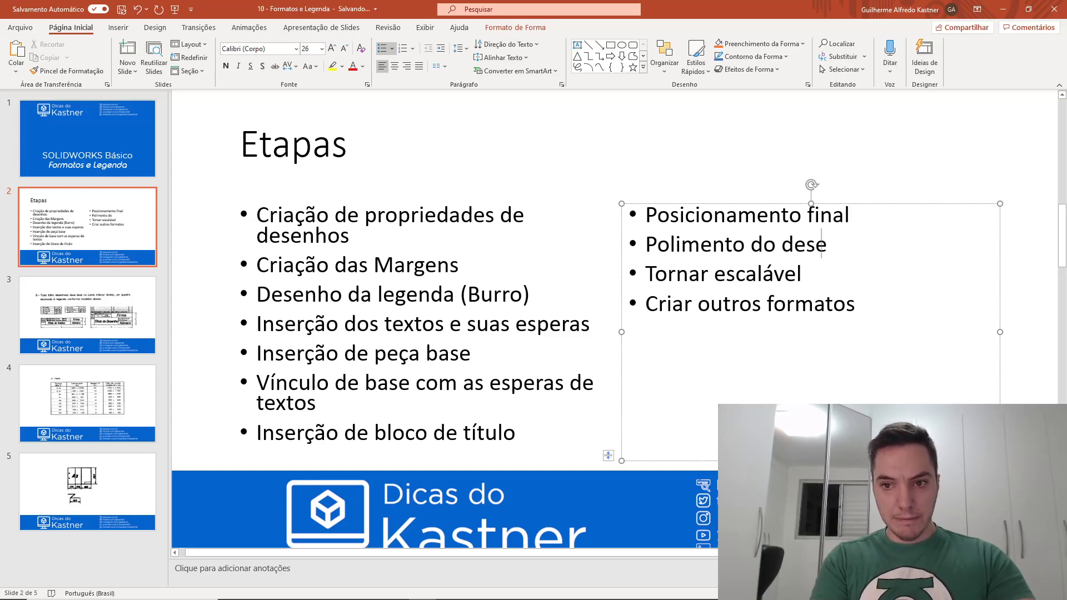
left_click(912, 168)
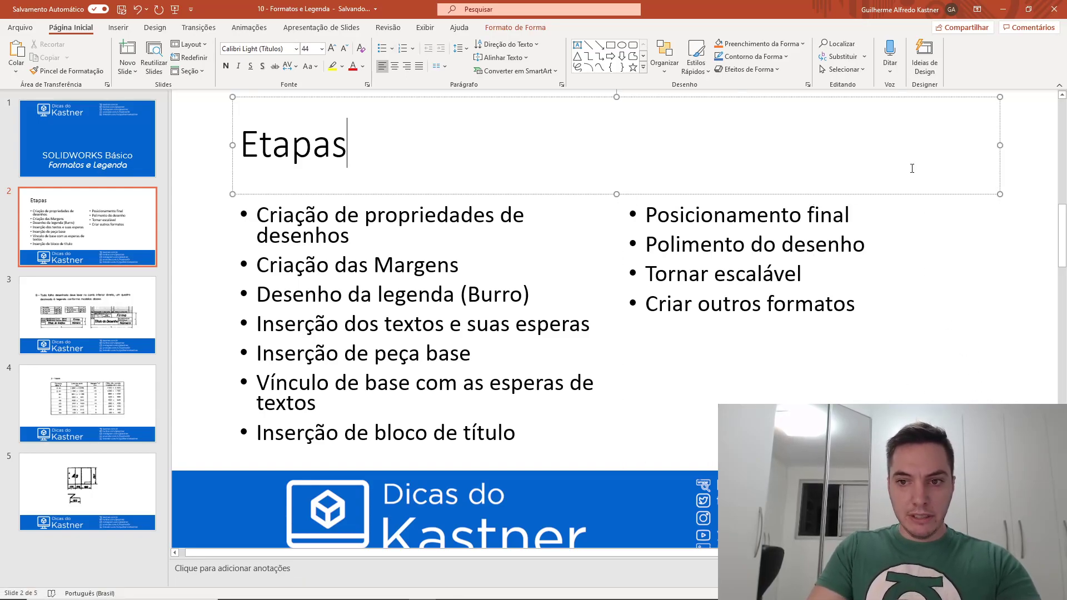
left_click(999, 10)
Hide the 40 mm width dimension above the Código column
scroll(489, 307, "up", 3)
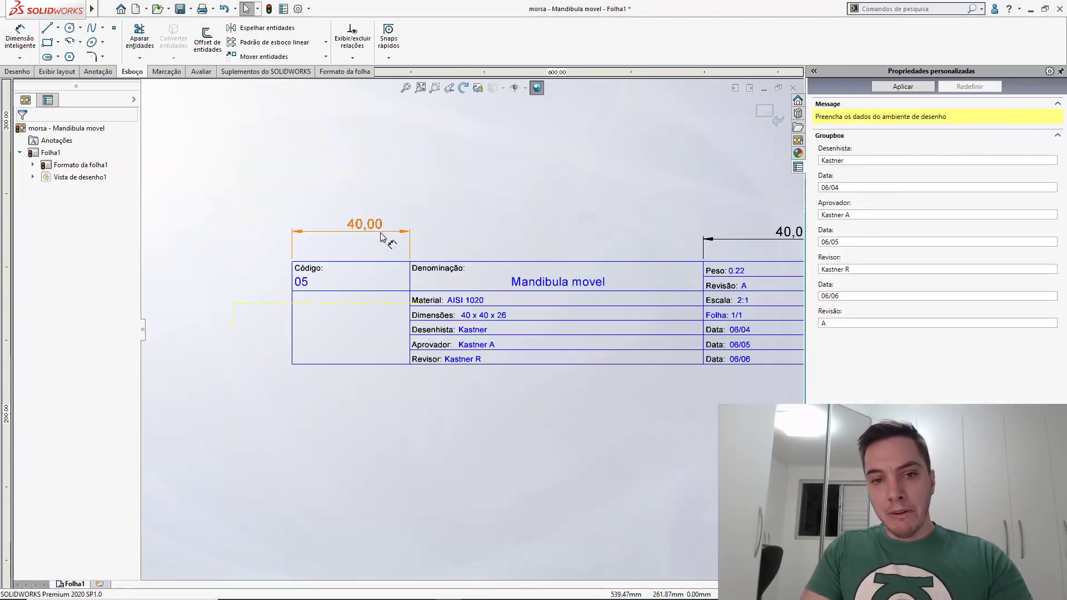
left_click(378, 236)
right_click(374, 228)
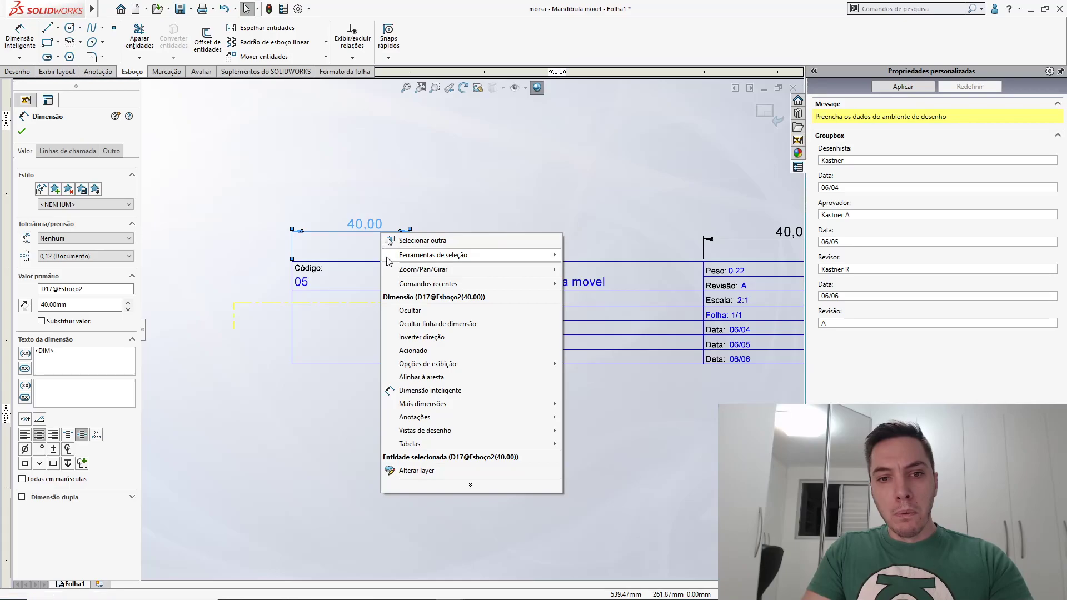
left_click(405, 306)
scroll(481, 225, "down", 5)
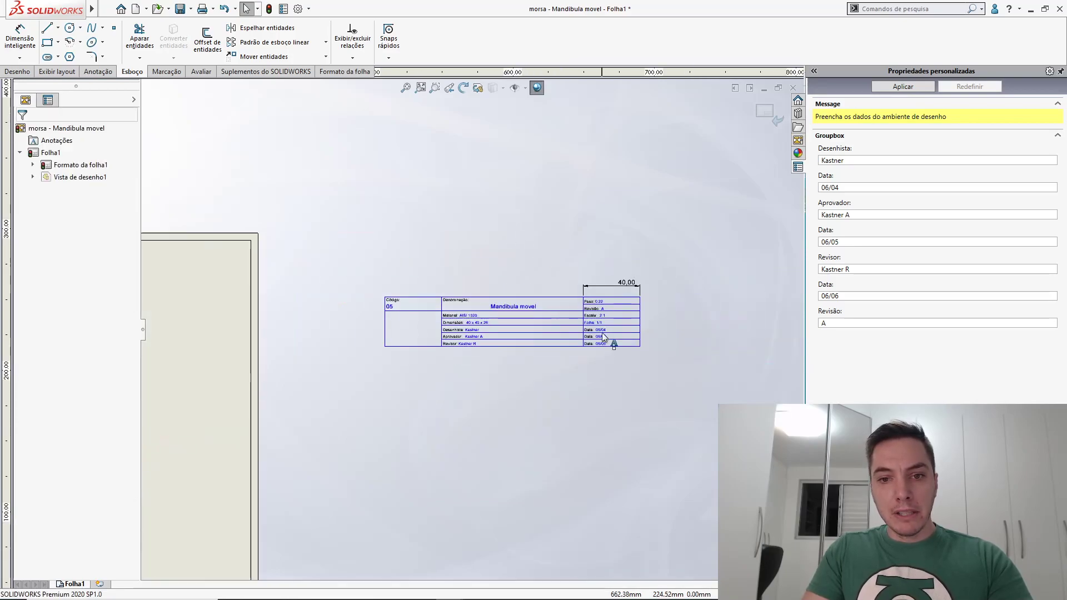
Hide the 40 mm width dimension above the Peso and Revisão column
scroll(602, 322, "up", 5)
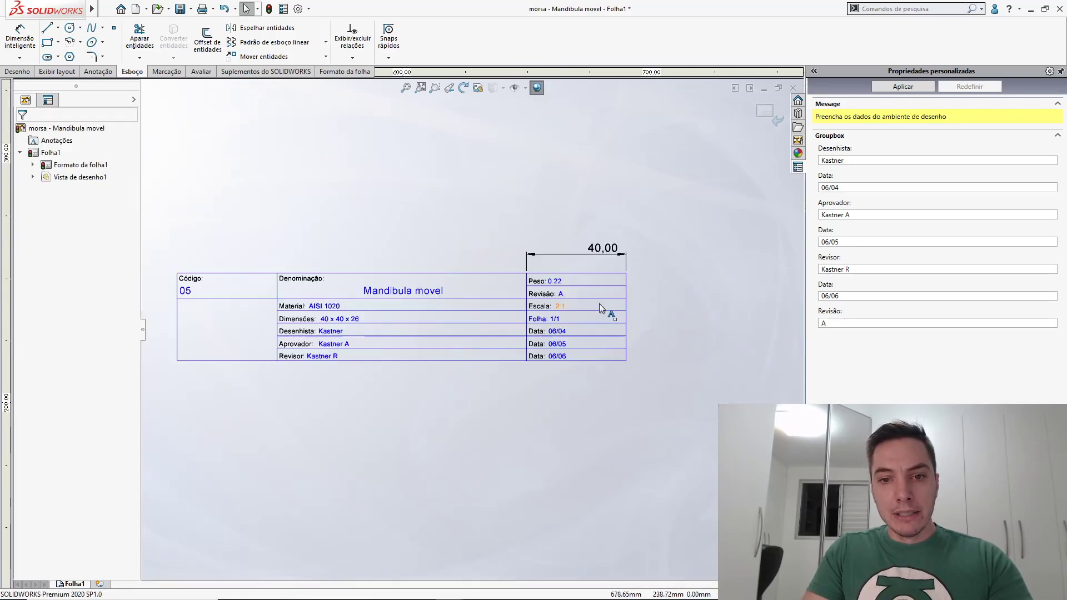
left_click(584, 247)
right_click(584, 248)
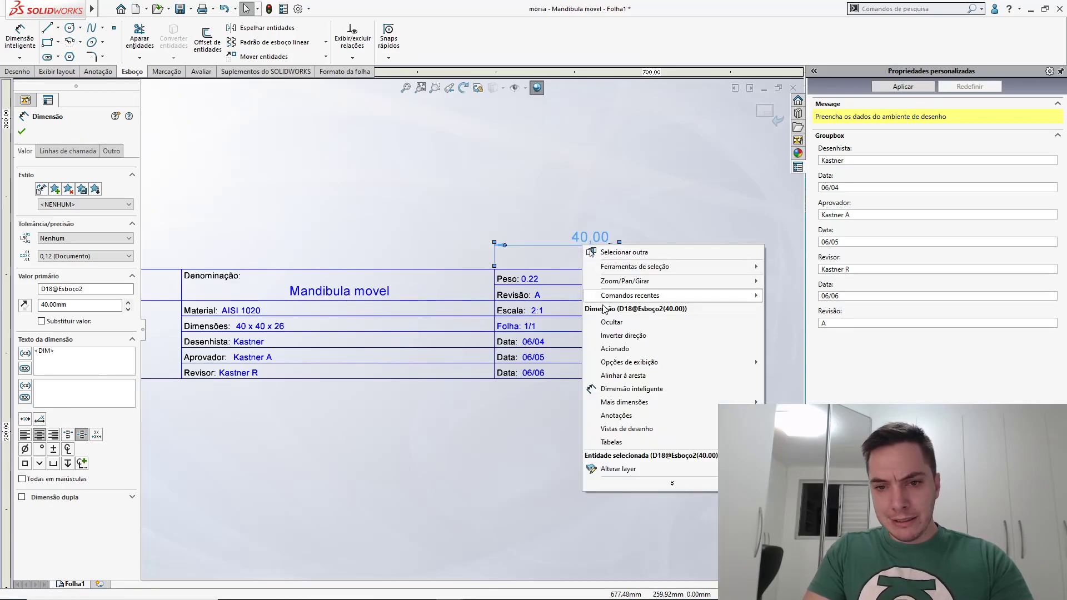
left_click(608, 321)
scroll(538, 262, "down", 1)
scroll(535, 262, "down", 4)
scroll(555, 310, "up", 3)
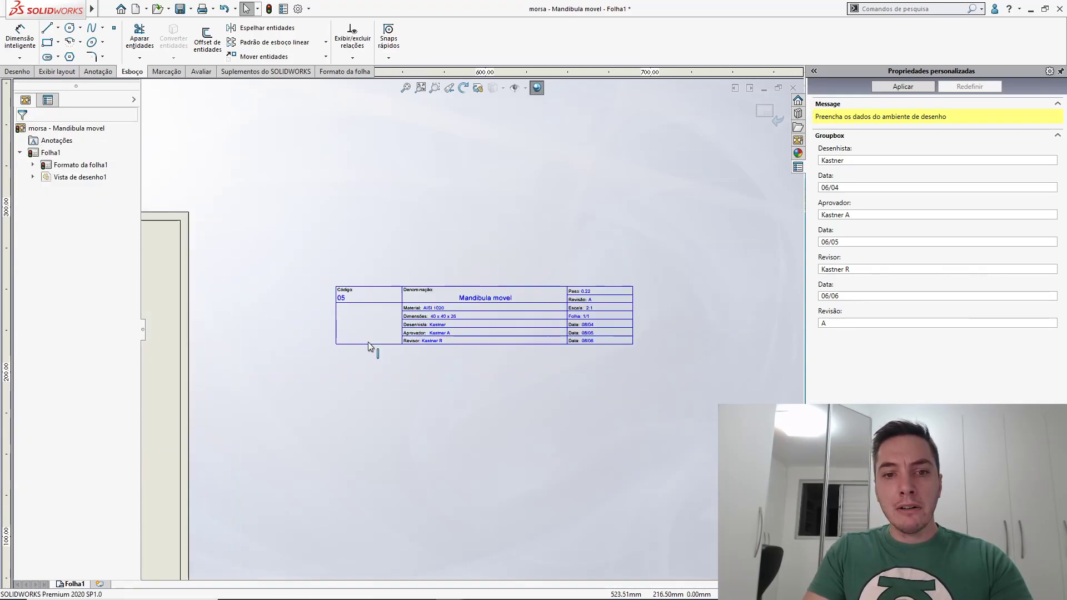
scroll(544, 310, "up", 1)
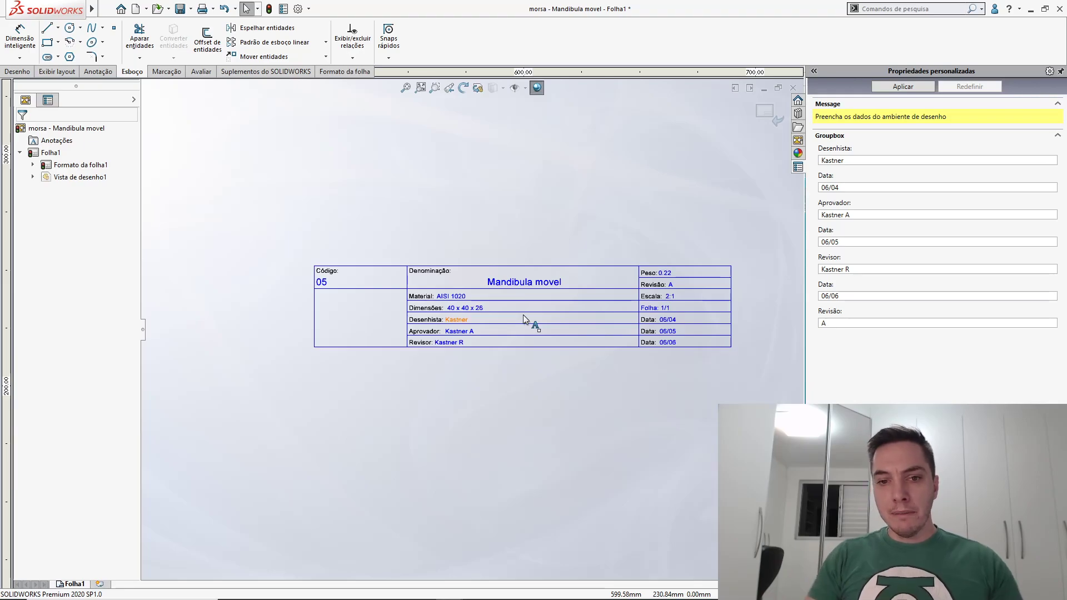
scroll(512, 267, "down", 2)
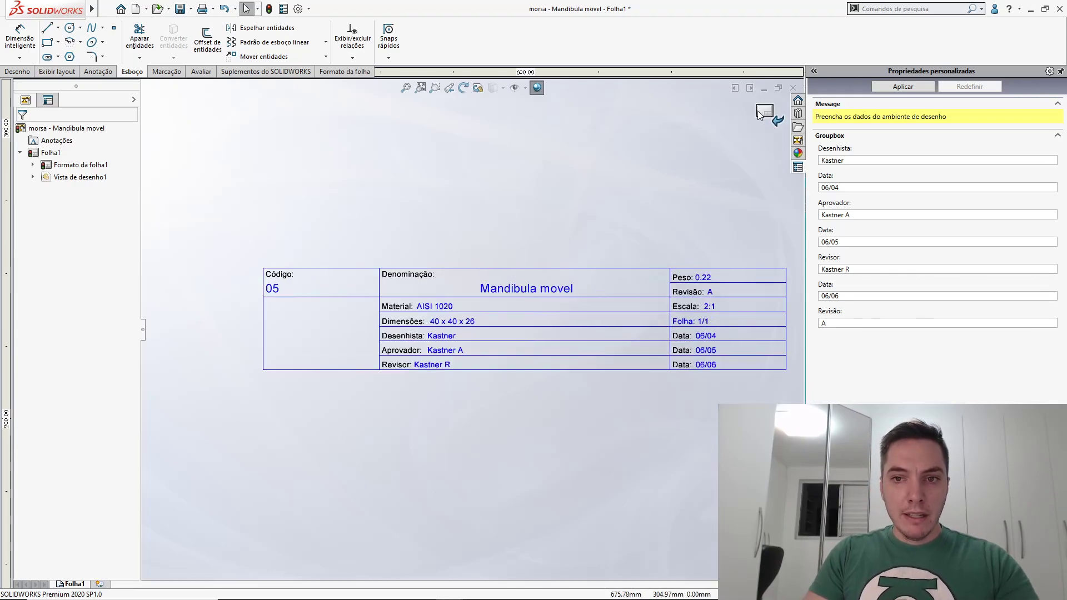
Switch to PowerPoint, move the bullet "Inserção de bloco de título" below "Posicionamento final" on the Etapas slide, and return to the drawing
key("alt+Tab")
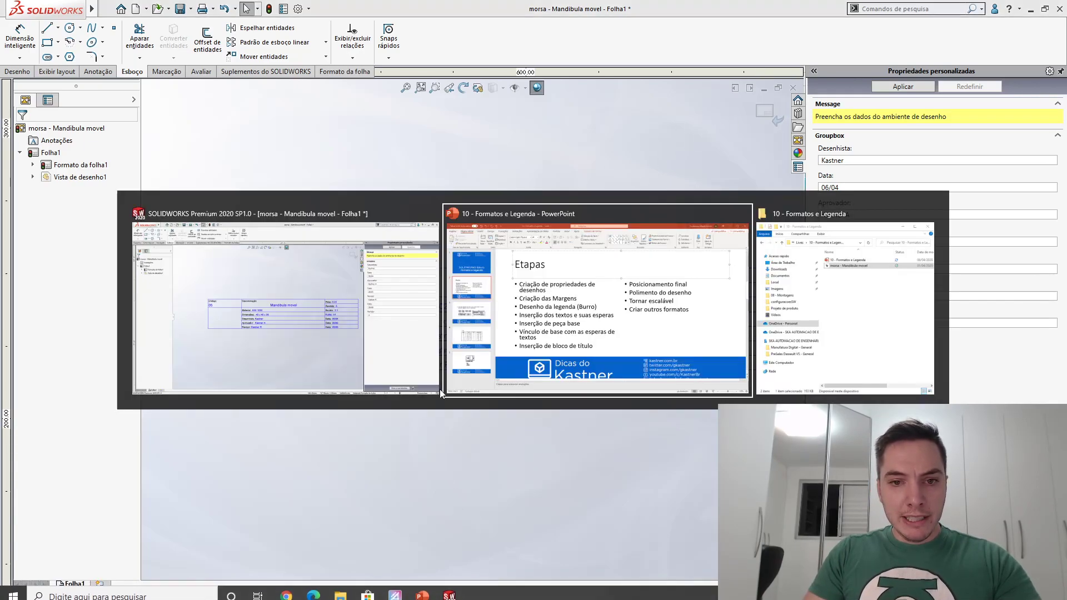
key("Escape")
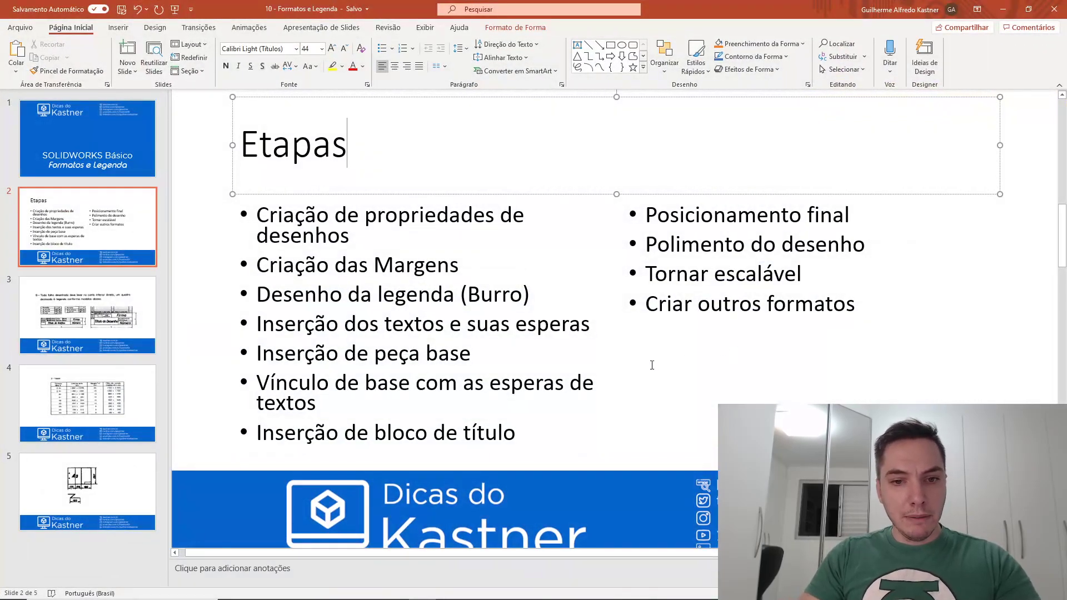
left_click(426, 417)
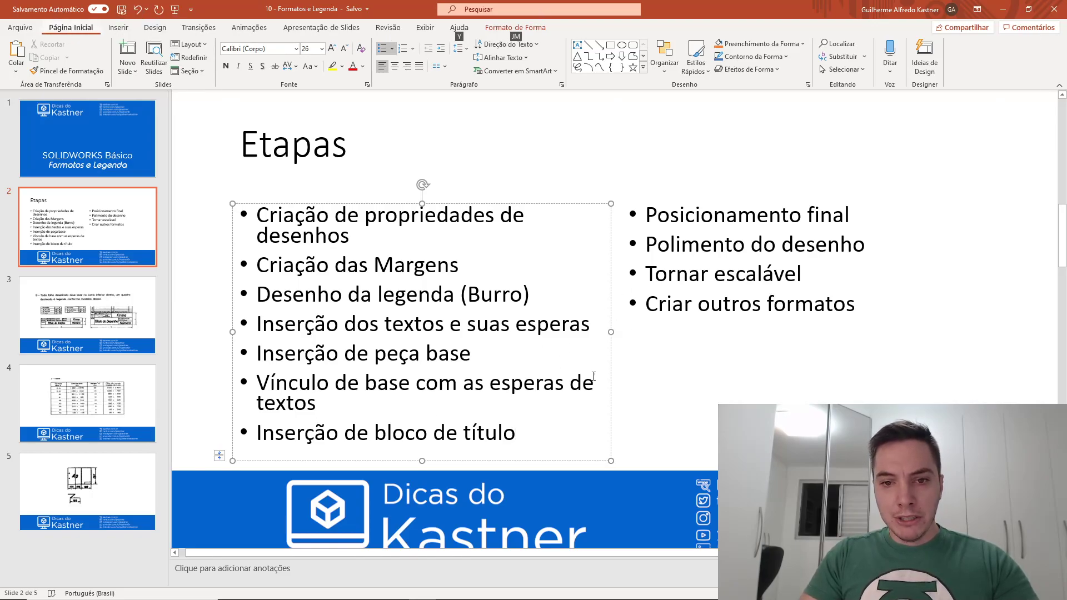
left_click_drag(525, 433, 290, 434)
key("ctrl+c")
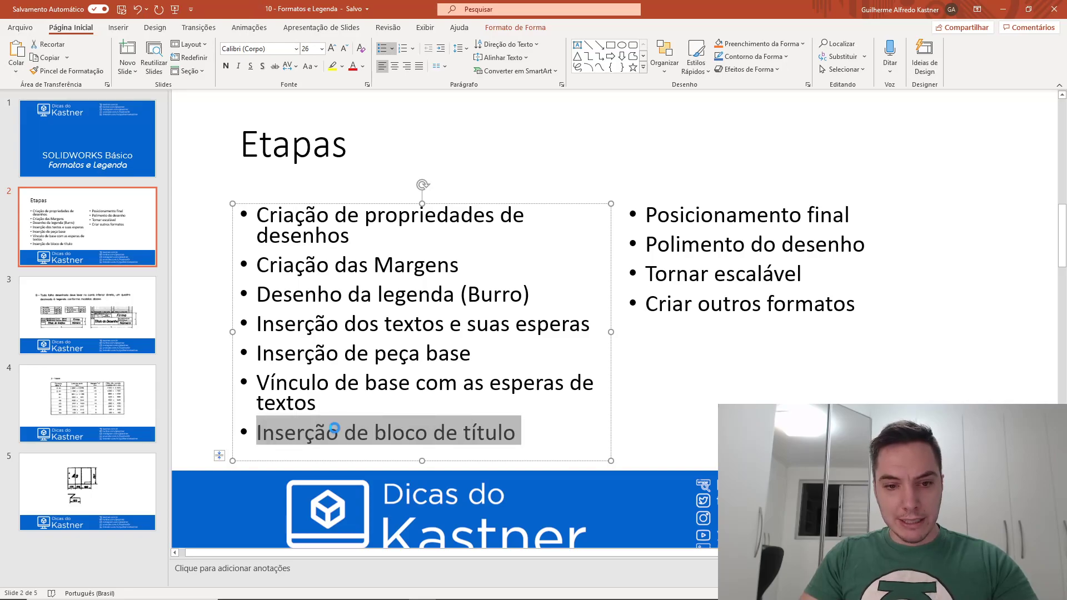
key("Delete")
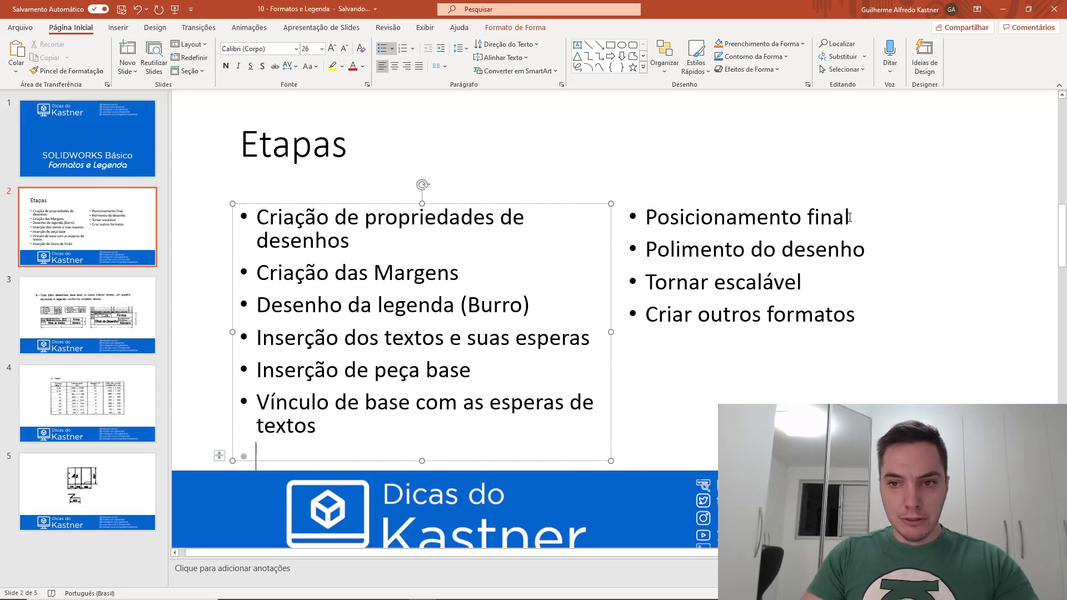
left_click(849, 217)
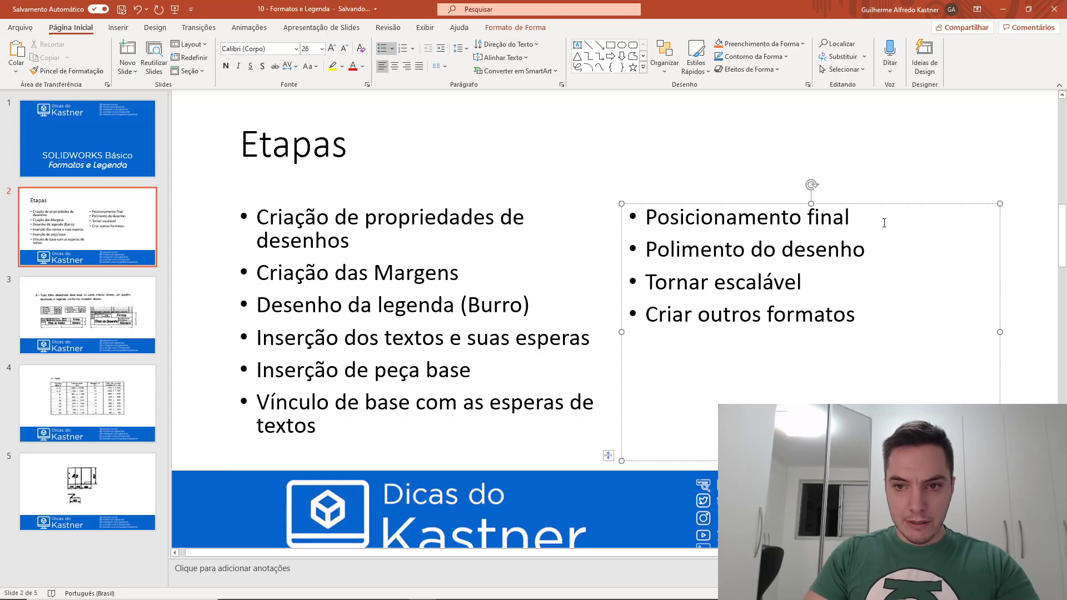
key("Return")
key("ctrl+v")
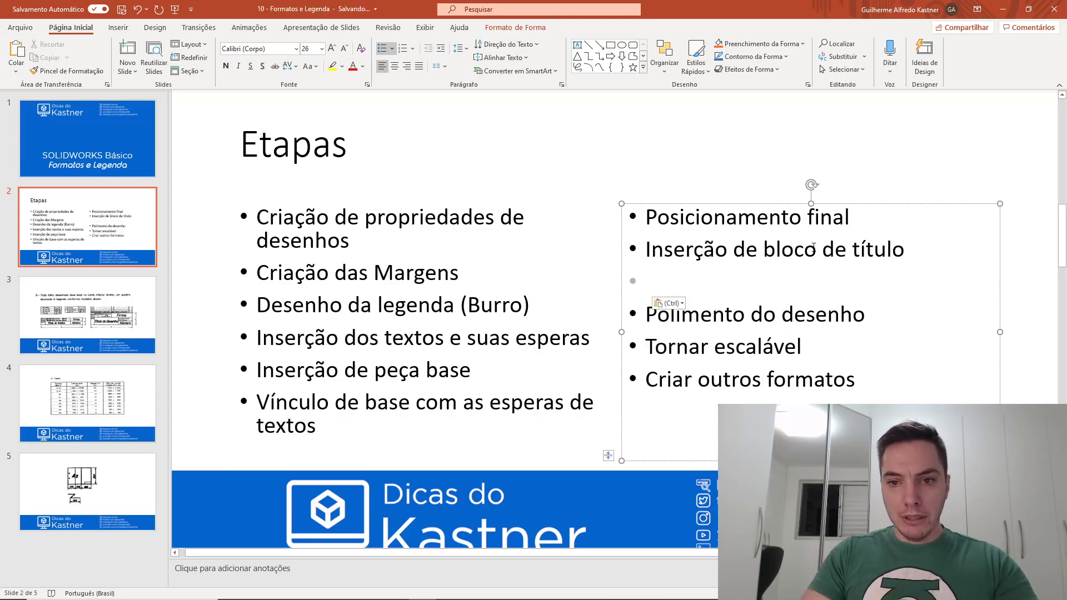
key("BackSpace")
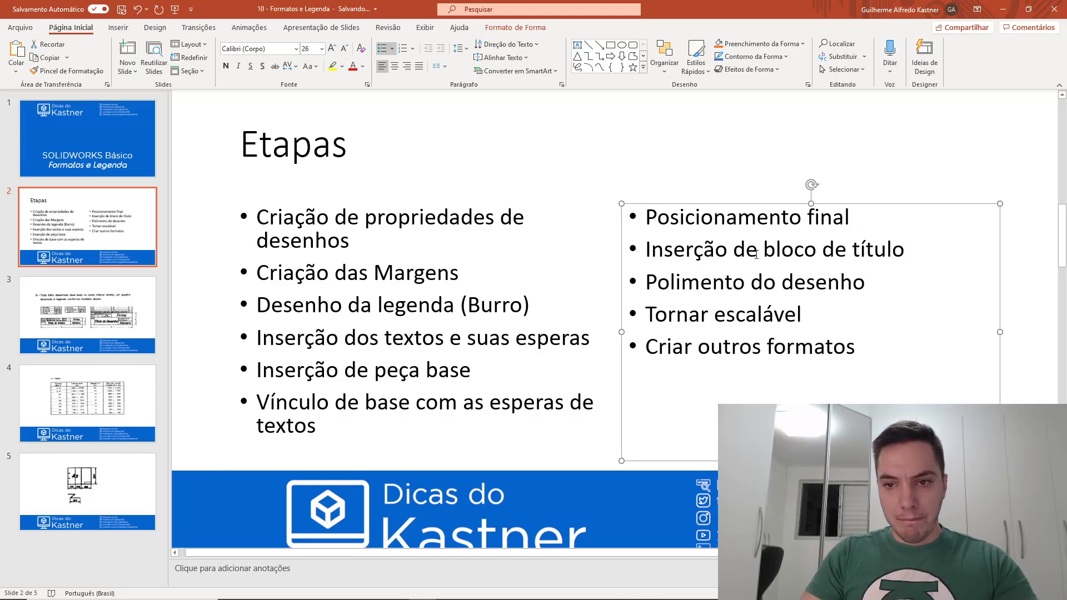
left_click(856, 192)
scroll(856, 191, "down", 3, "ctrl")
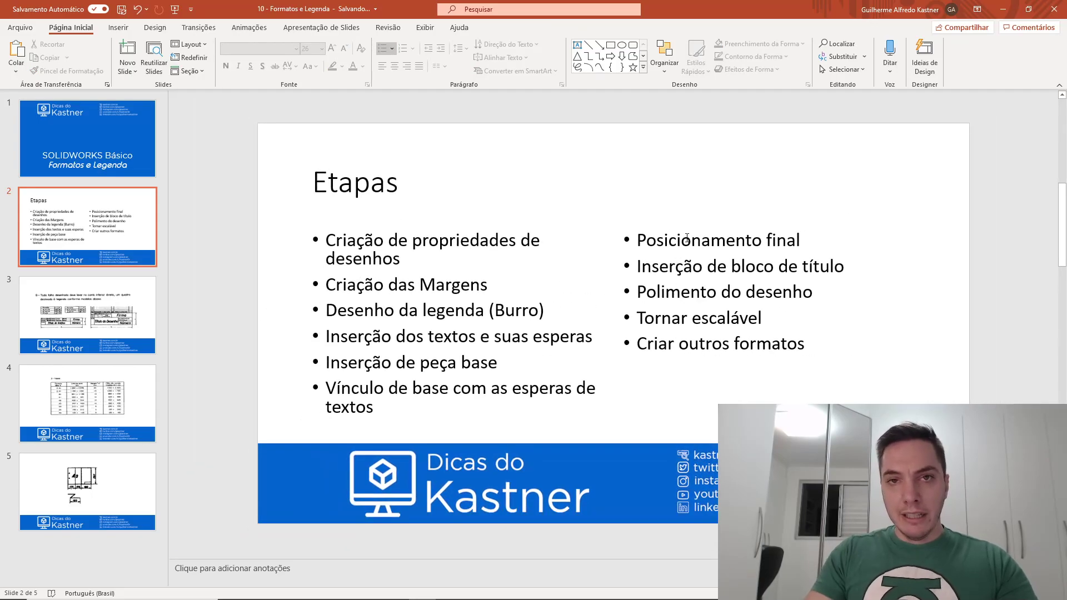
key("alt+Tab")
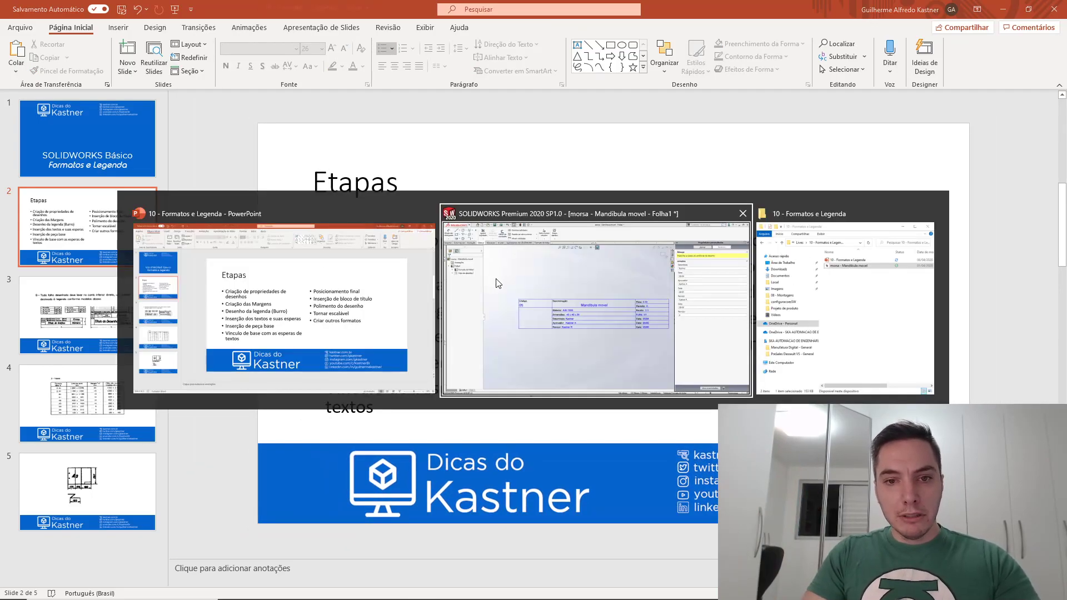
scroll(517, 326, "up", 6)
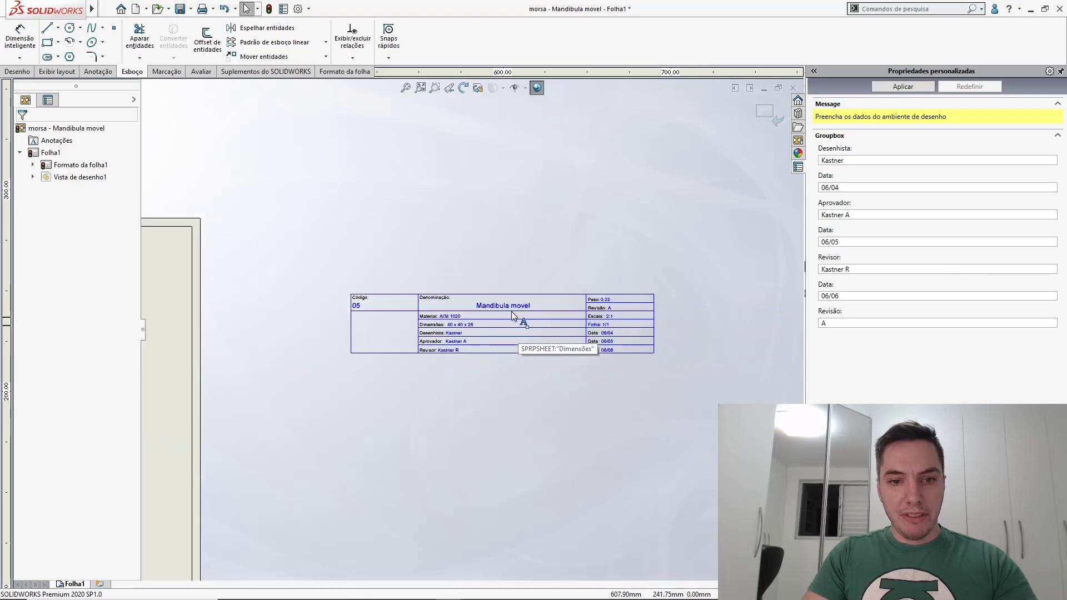
scroll(467, 338, "down", 3)
left_click_drag(396, 286, 578, 346)
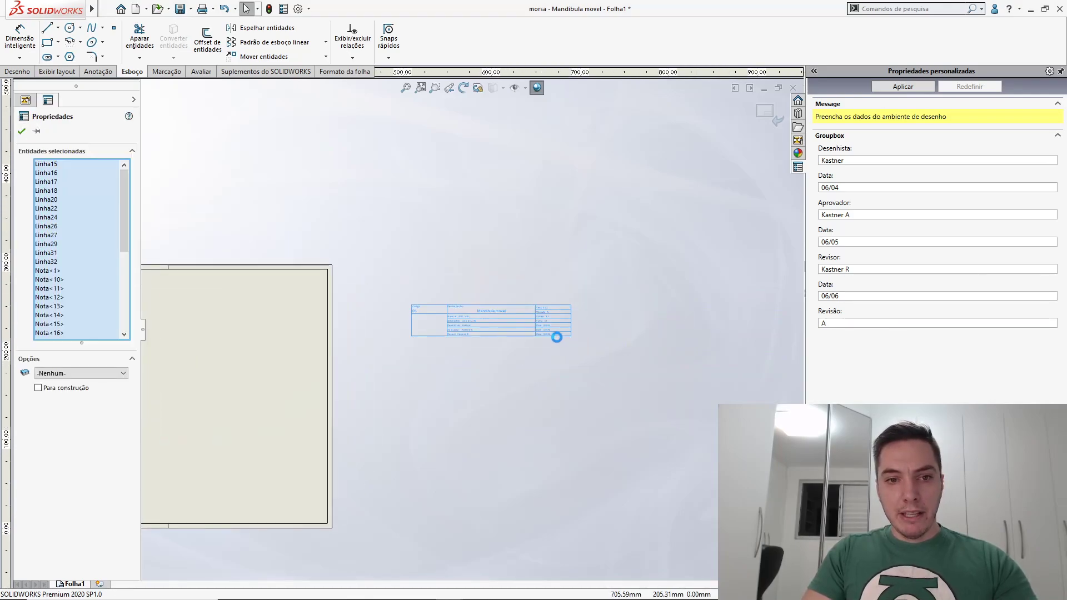
left_click(556, 338)
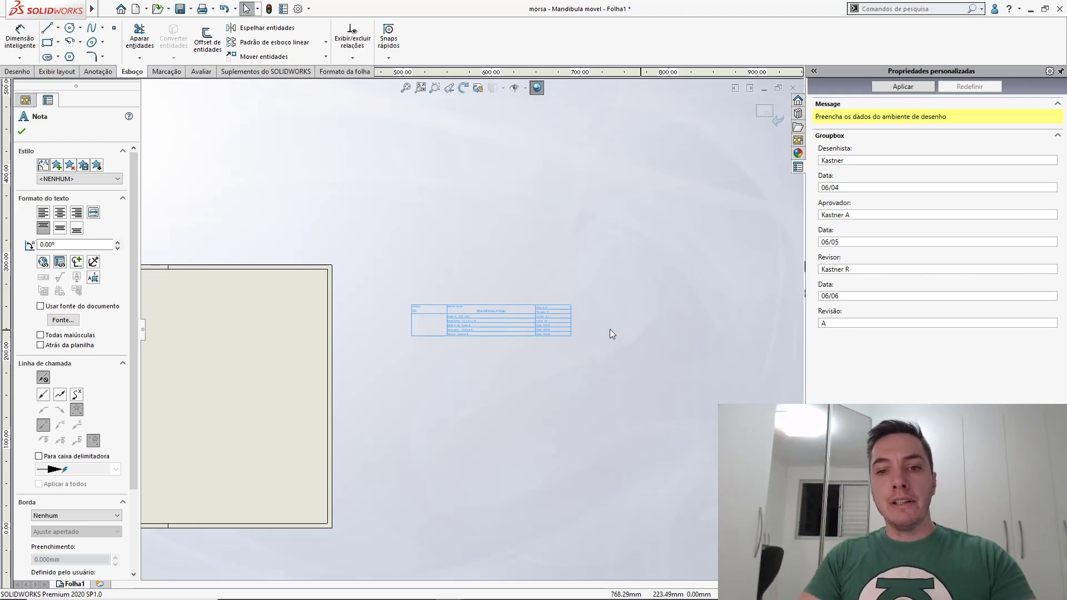
scroll(557, 338, "down", 5)
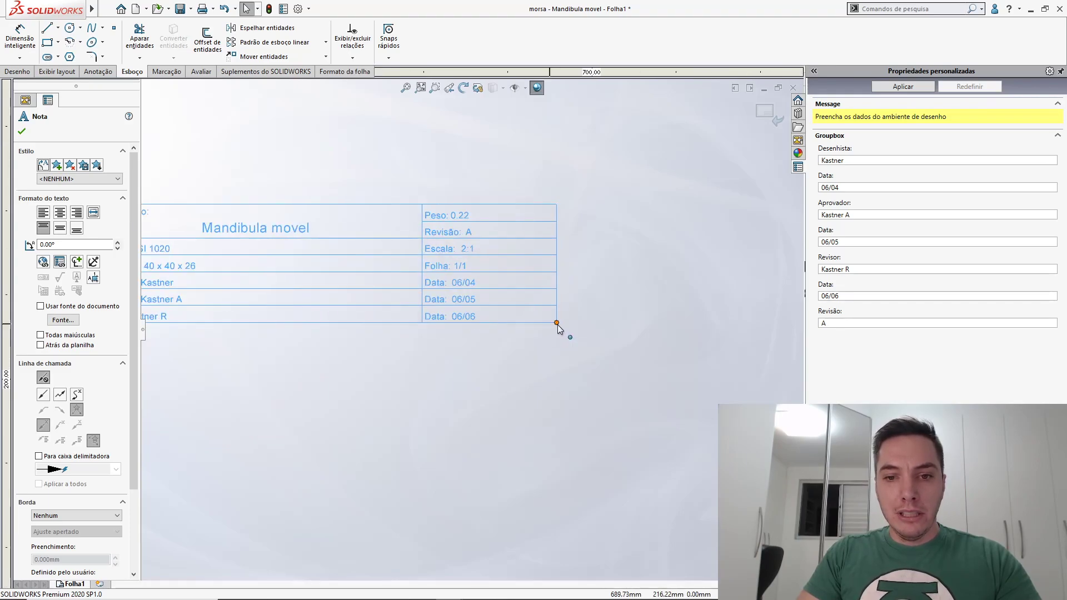
right_click(557, 324)
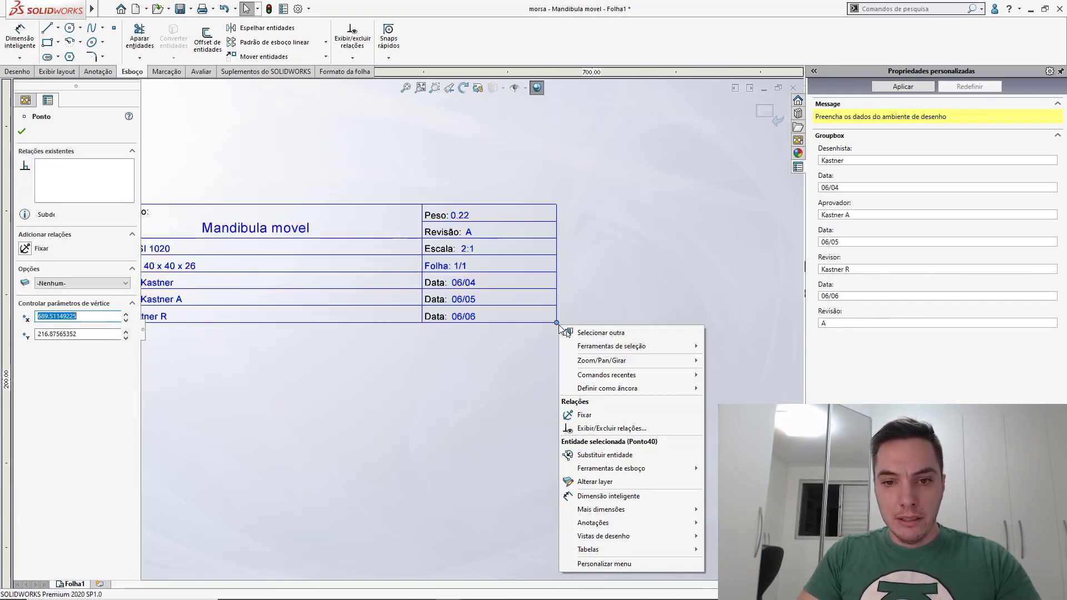
left_click(489, 347)
scroll(473, 333, "up", 3)
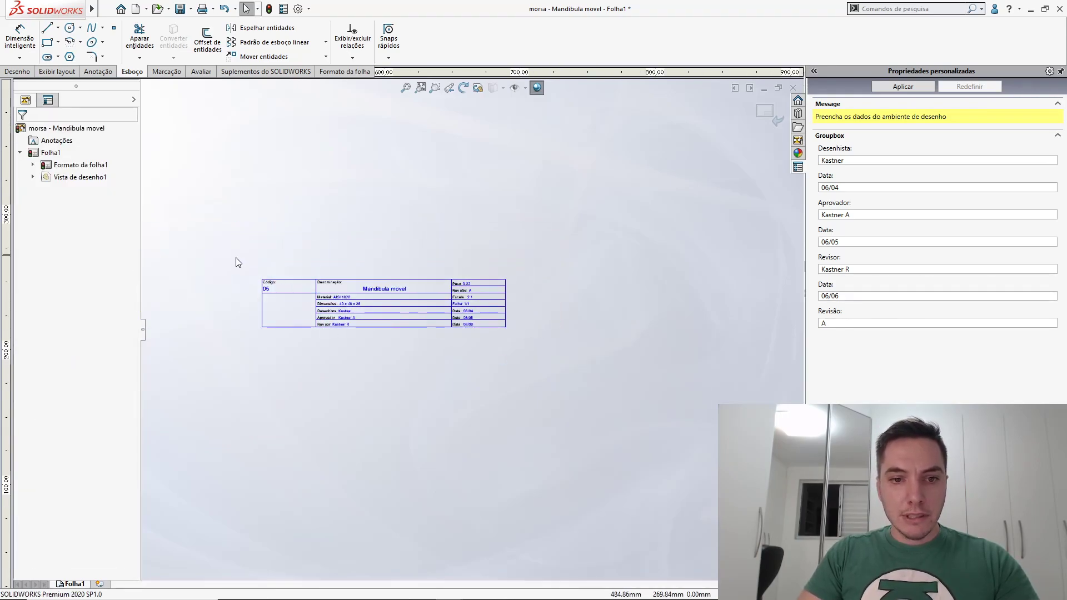
Move the whole title block, lines and notes, from its lower-right corner to the lower-right corner of the sheet's inner margin
left_click_drag(227, 255, 530, 351)
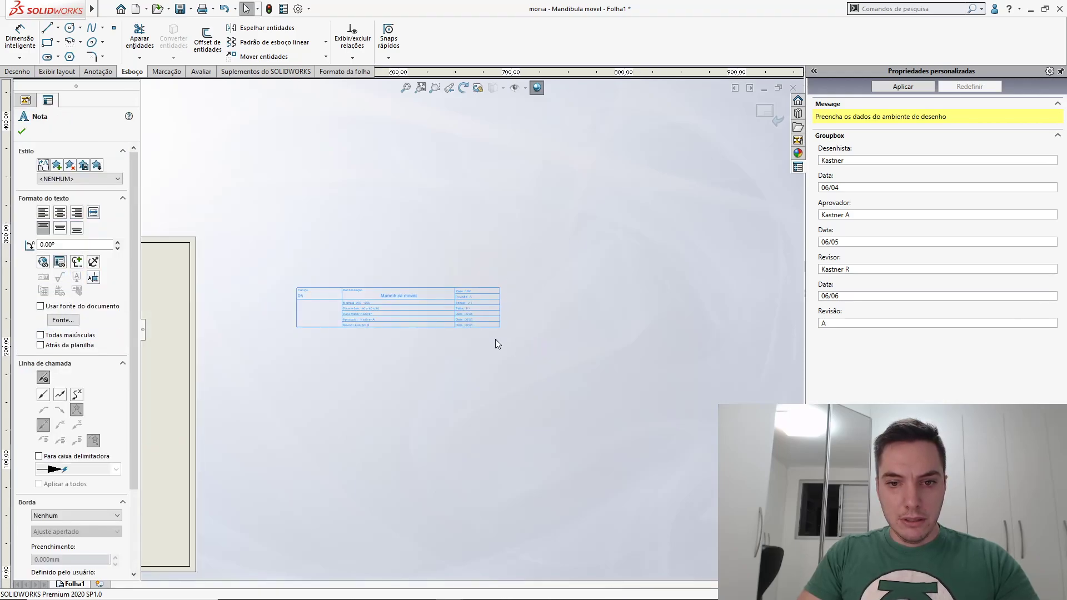
right_click(497, 340)
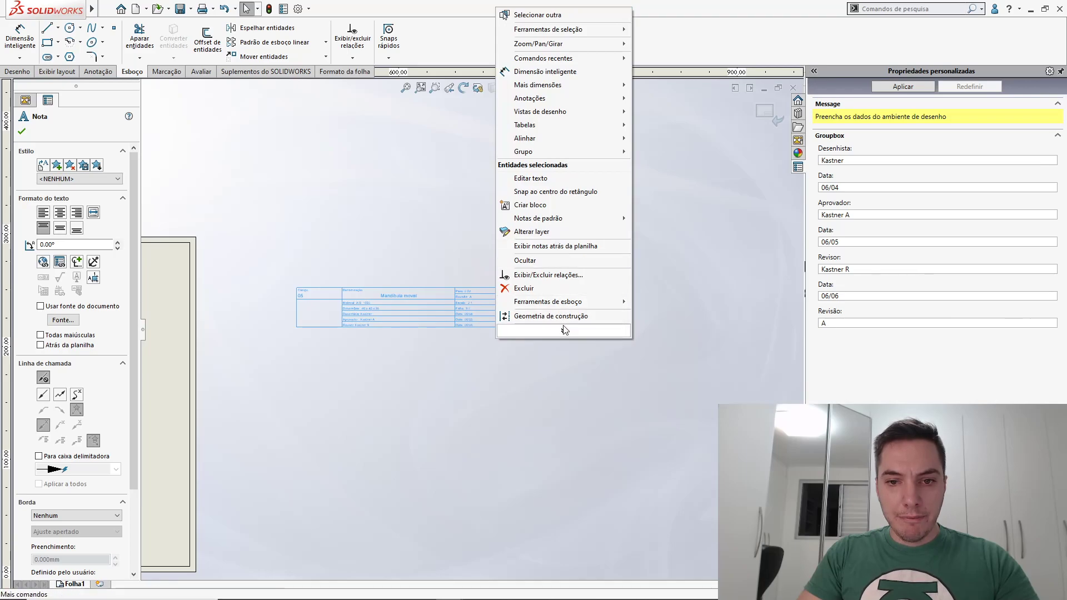
left_click(564, 330)
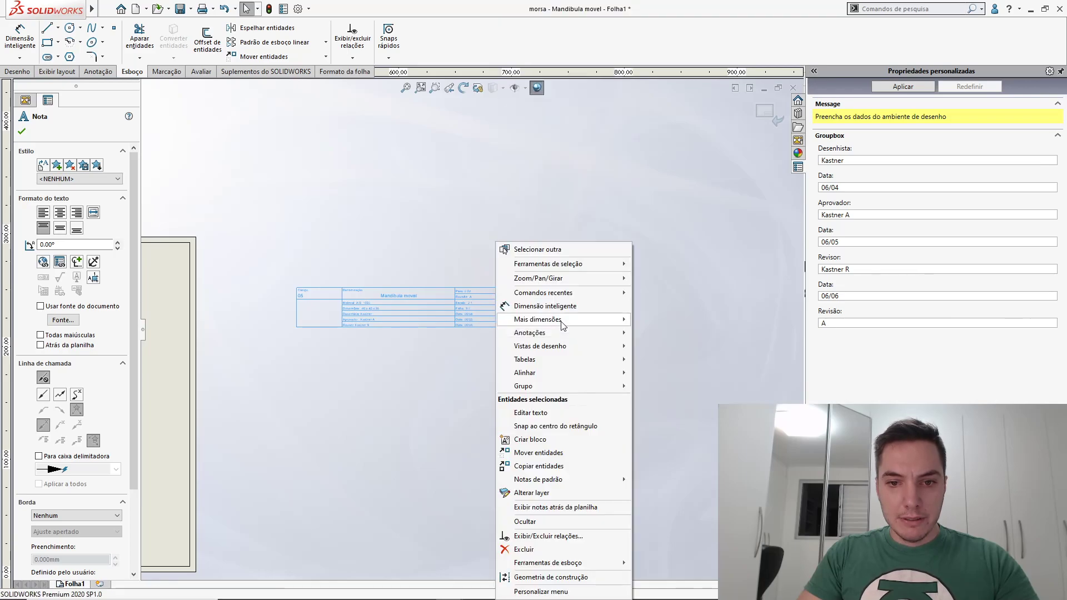
left_click(554, 455)
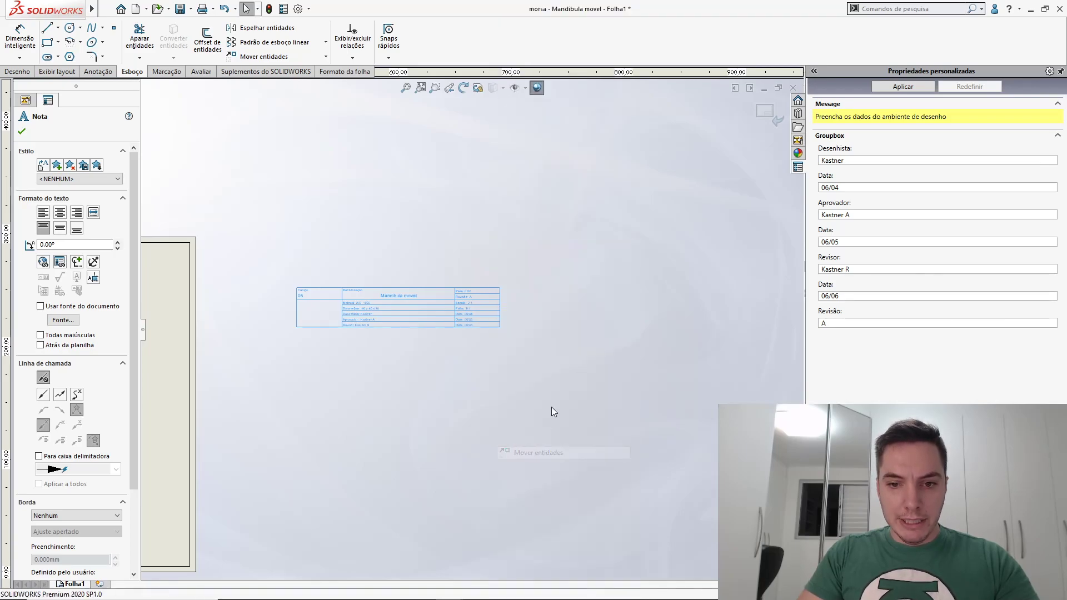
left_click(499, 327)
scroll(500, 367, "up", 5)
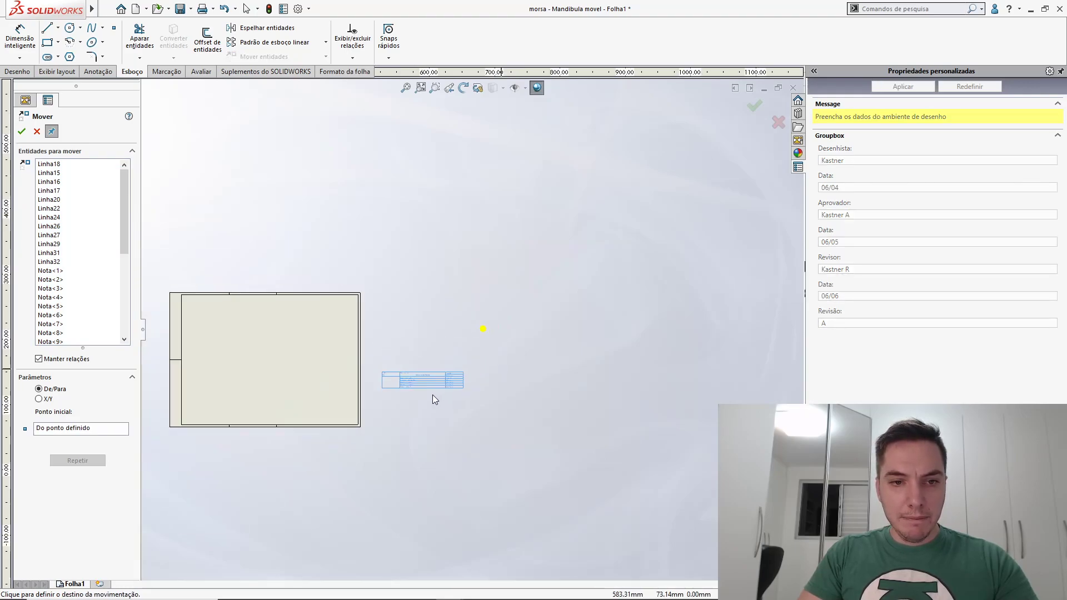
scroll(430, 395, "down", 4)
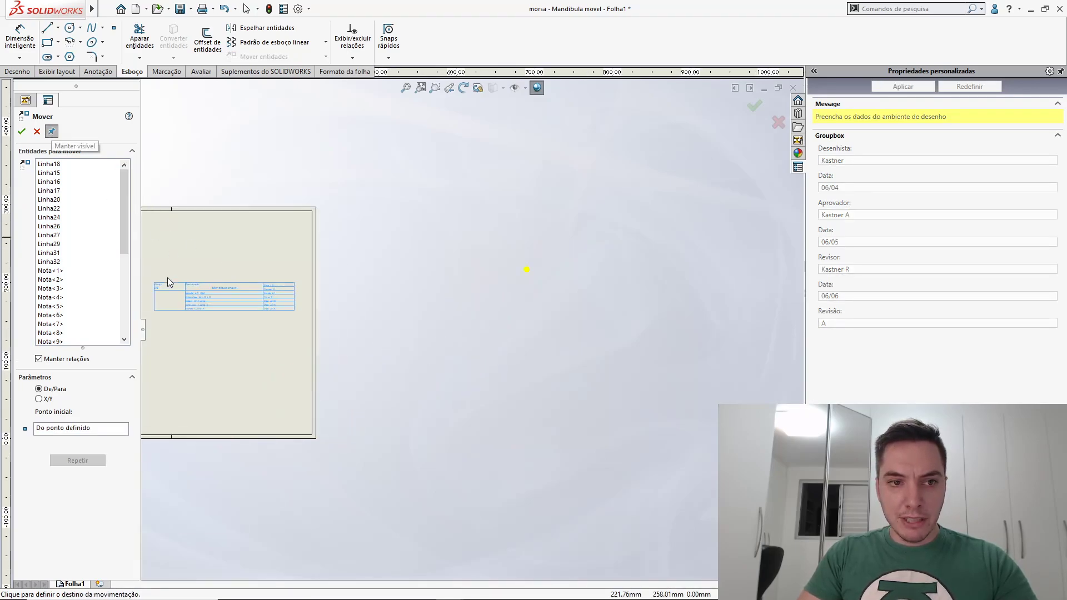
scroll(242, 366, "down", 5)
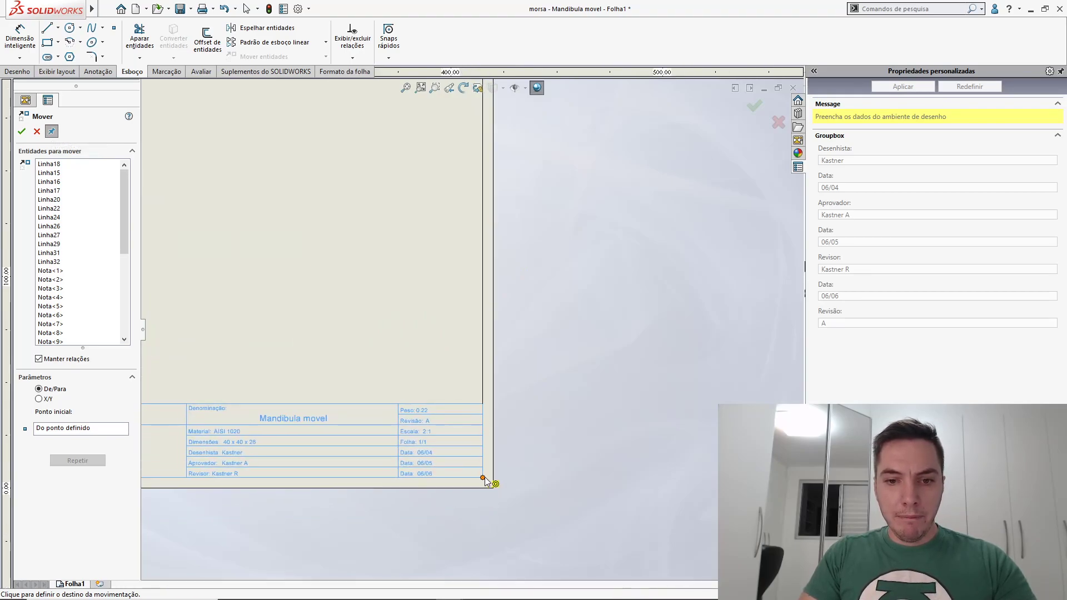
left_click(483, 478)
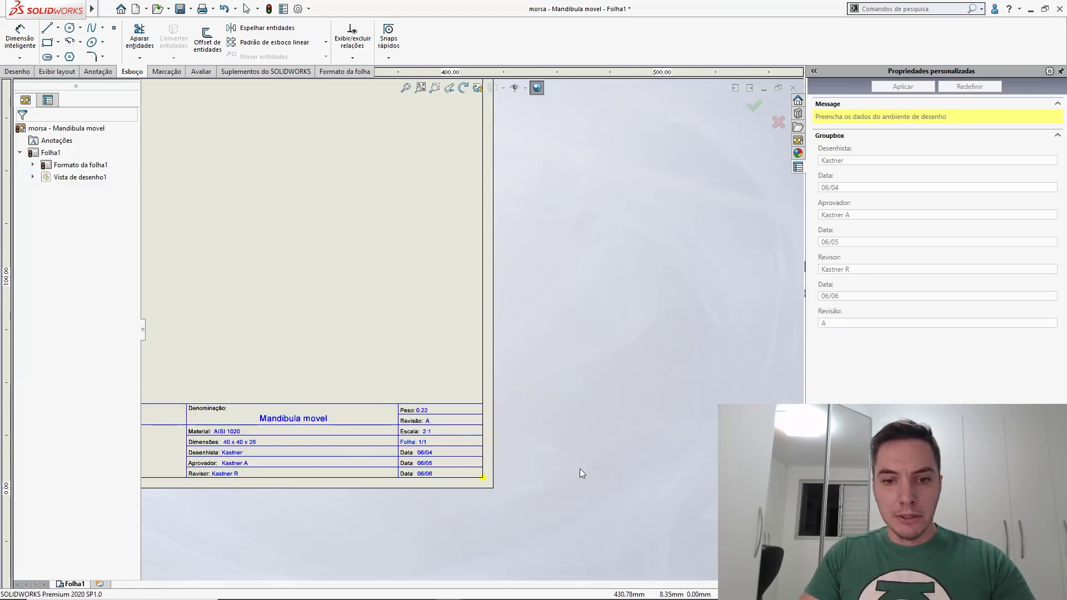
key("z")
scroll(342, 334, "down", 5)
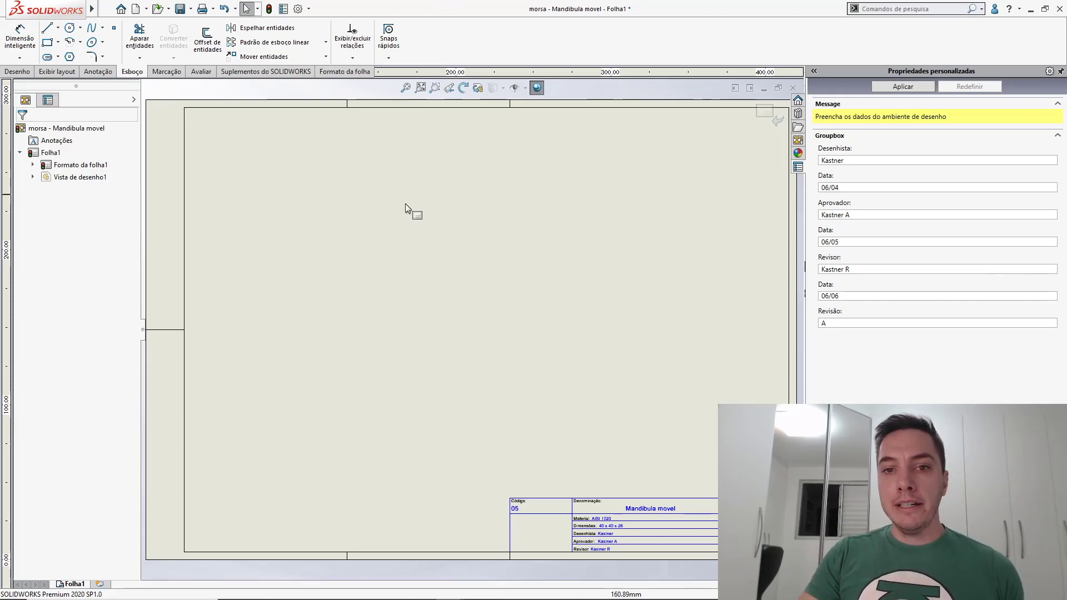
scroll(431, 245, "up", 3)
scroll(514, 311, "down", 2)
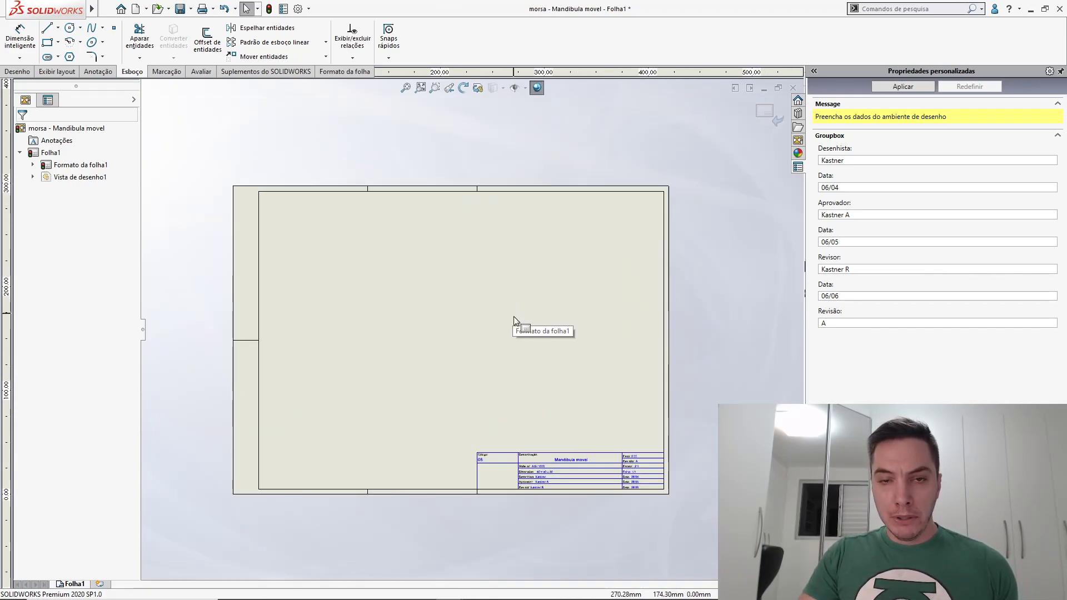
scroll(555, 392, "down", 3)
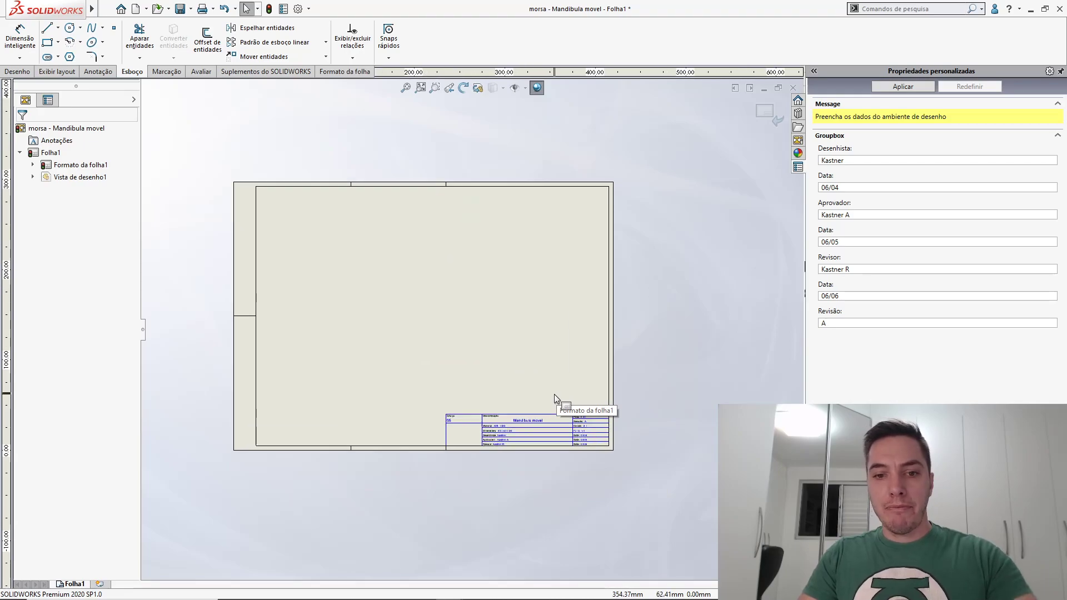
Insert the PNG image Logo from the C: drive's configuracoesSW folder into the sheet format
scroll(693, 338, "down", 2)
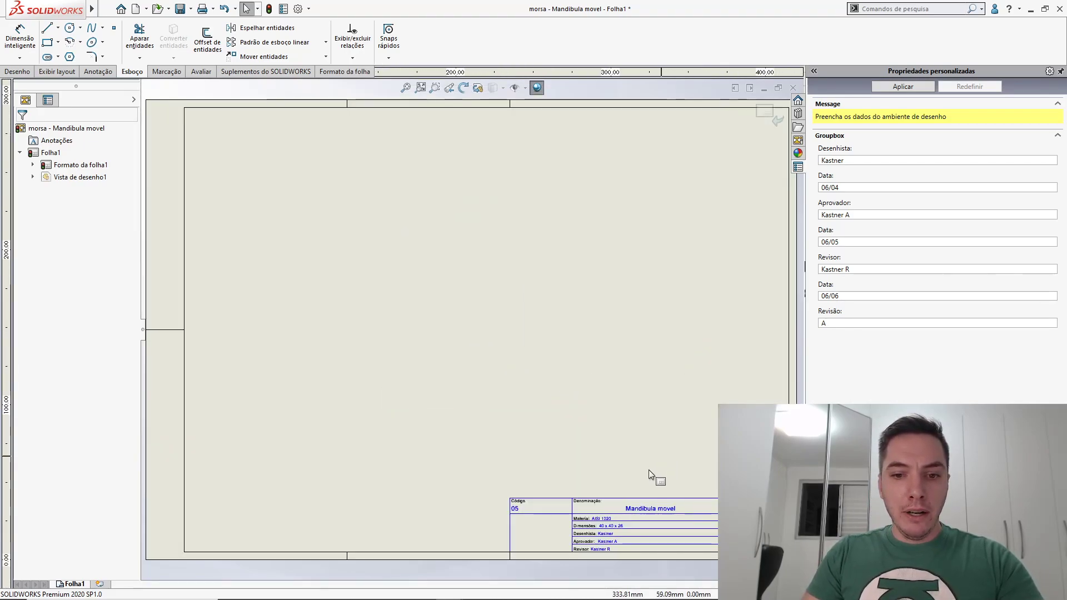
scroll(648, 469, "down", 2)
scroll(489, 420, "down", 2)
middle_click_drag(396, 430, 362, 363)
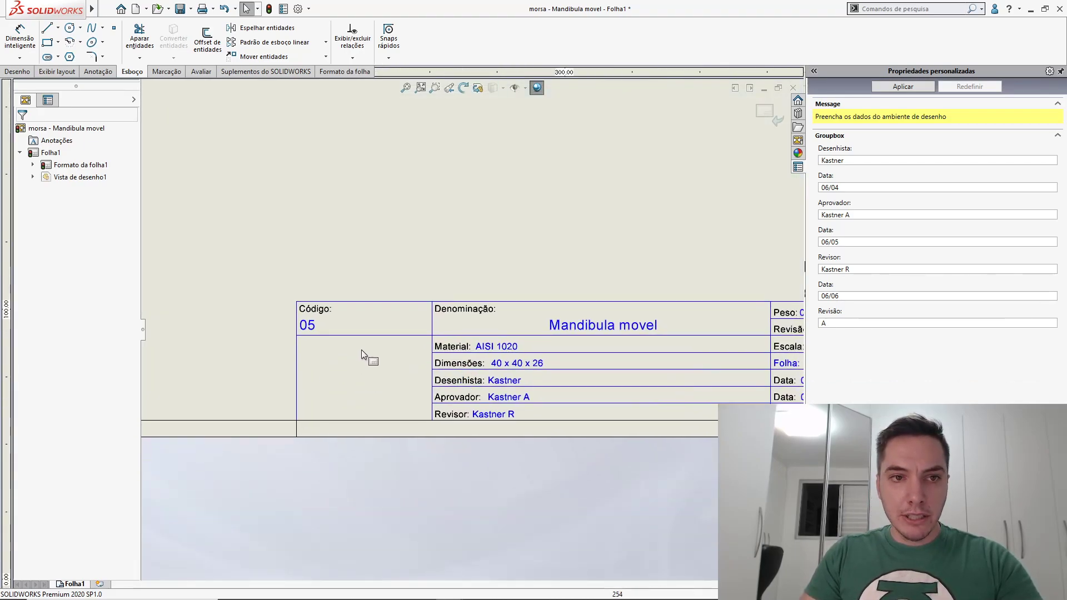
left_click(191, 8)
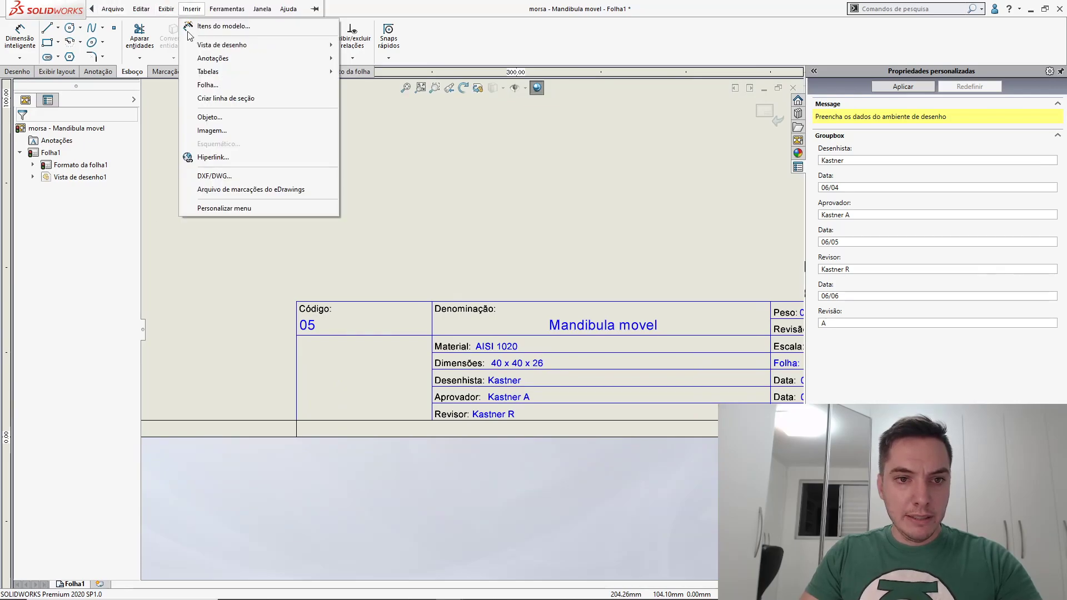
left_click(300, 161)
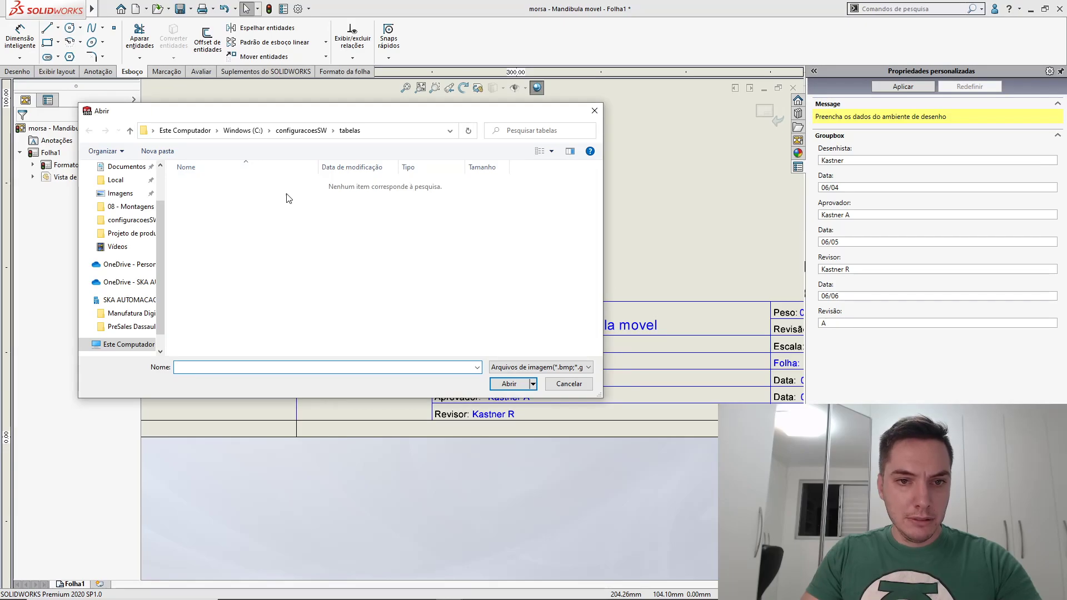
left_click(283, 131)
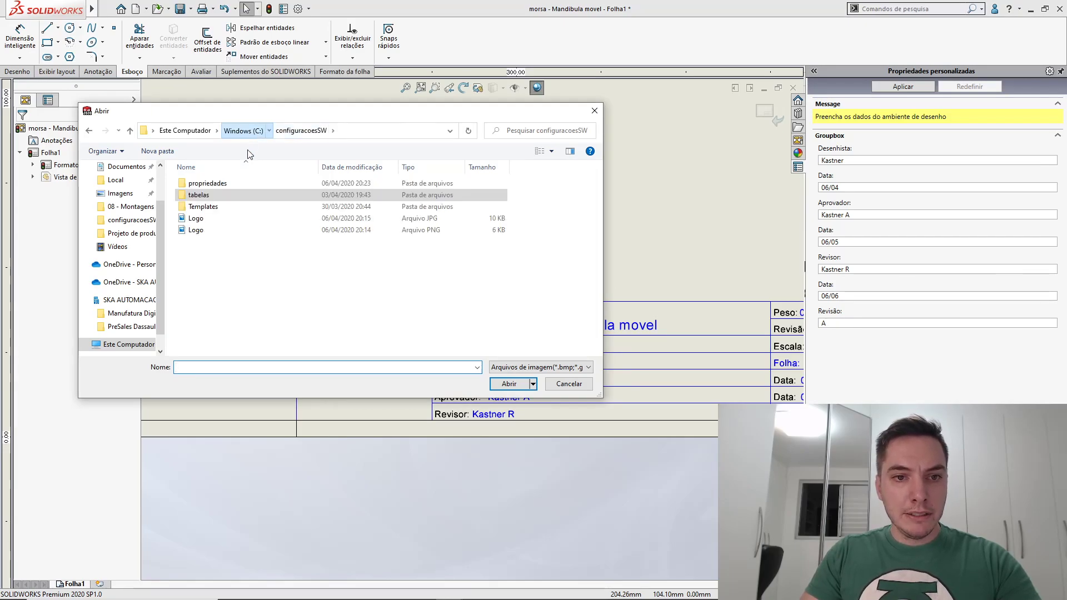
left_click(244, 131)
double_click(225, 242)
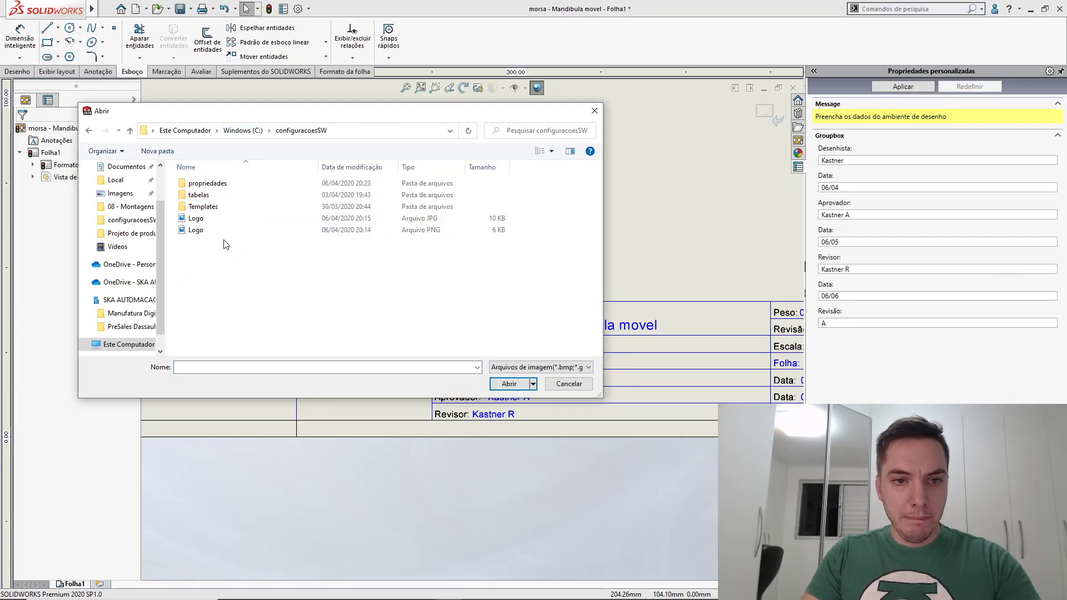
double_click(200, 230)
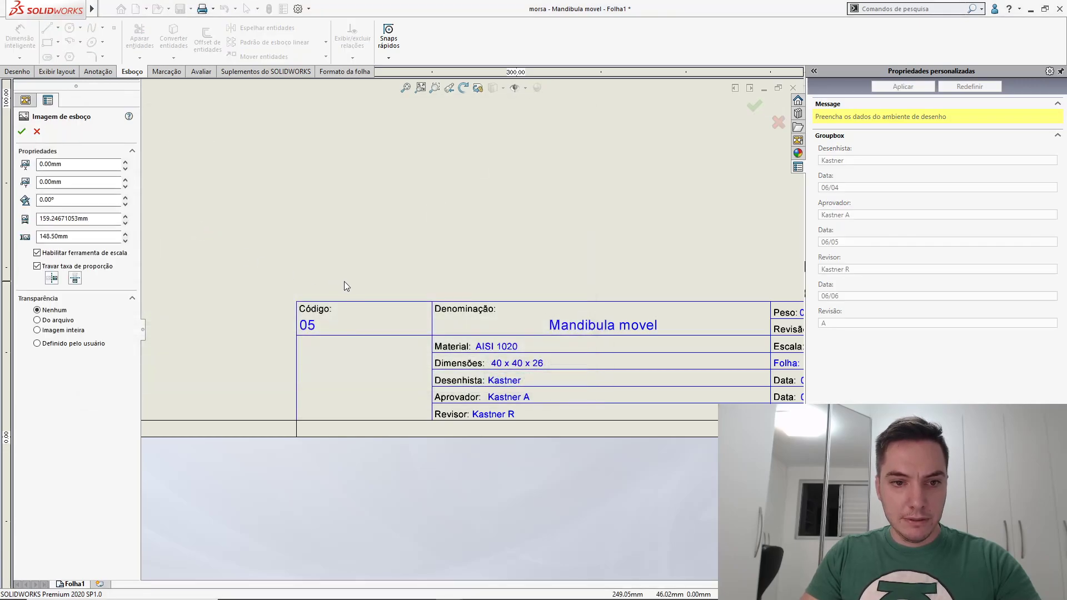
Scale the logo to about 25.6 by 23.9 mm in the cell below Código and turn off Habilitar ferramenta de escala
mouse_move(343, 224)
left_mouse_down()
mouse_move(451, 205)
mouse_move(354, 292)
mouse_move(427, 322)
left_mouse_up()
scroll(428, 321, "down", 5)
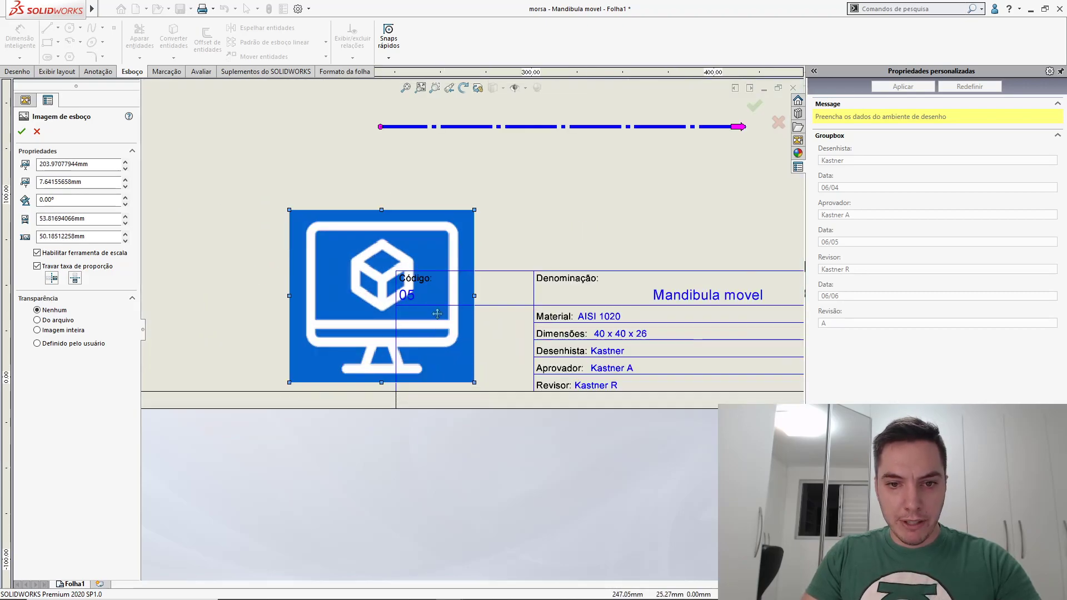
mouse_move(476, 211)
left_mouse_down()
mouse_move(375, 300)
mouse_move(375, 323)
mouse_move(473, 326)
left_mouse_up()
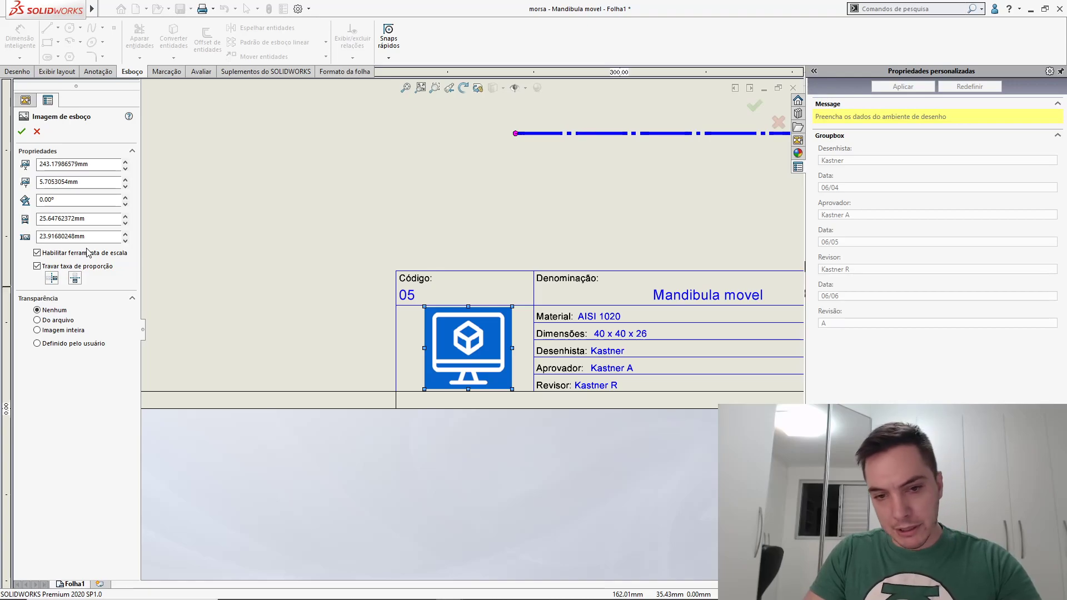
left_click(89, 255)
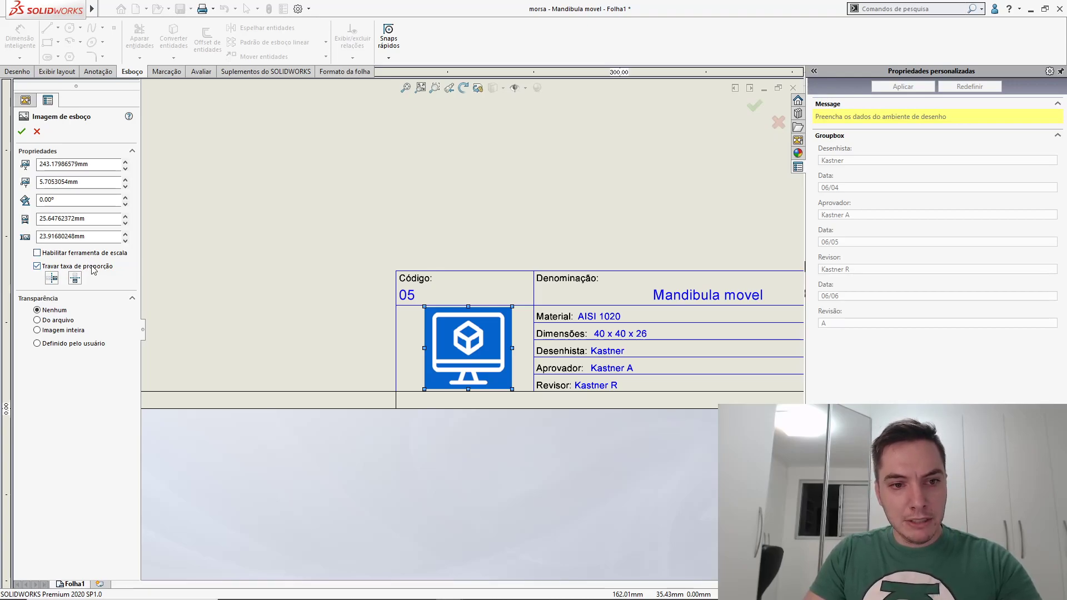
left_click(22, 132)
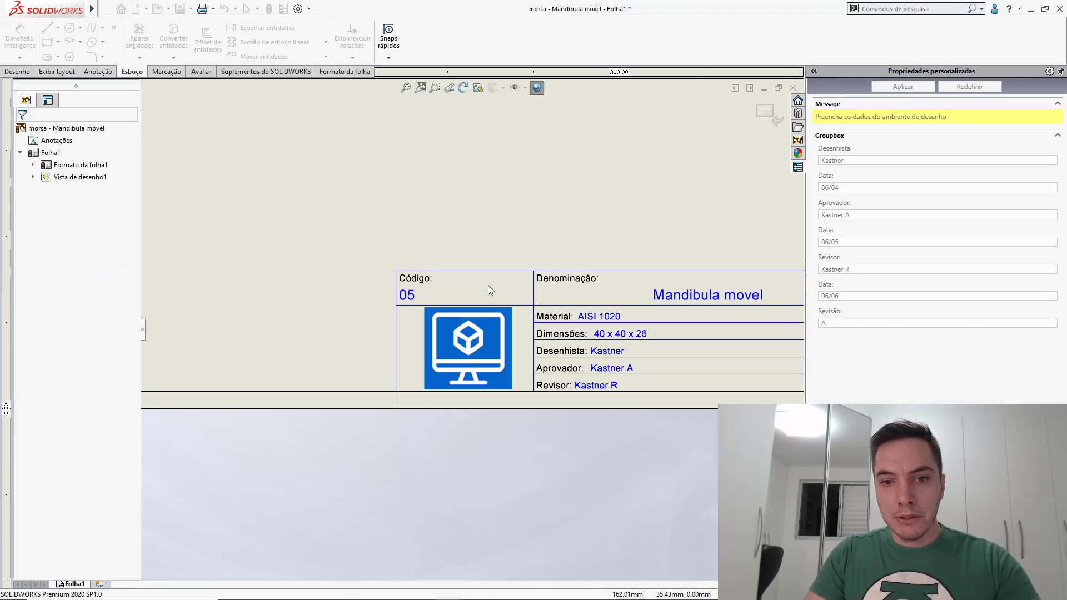
Leave sheet format editing and check the title block with its logo on the sheet
key("f")
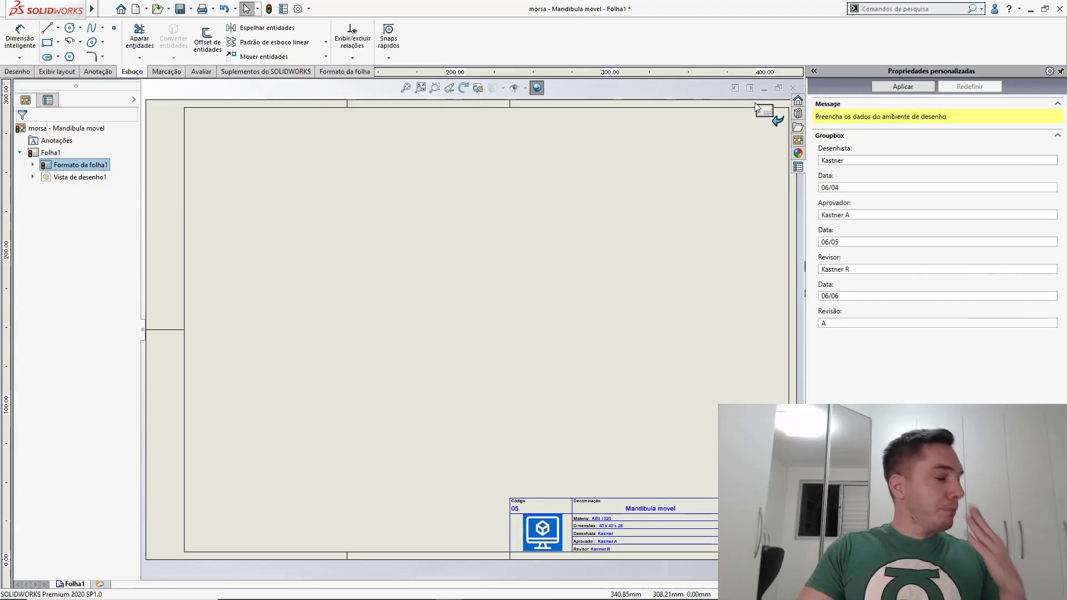
left_click(776, 118)
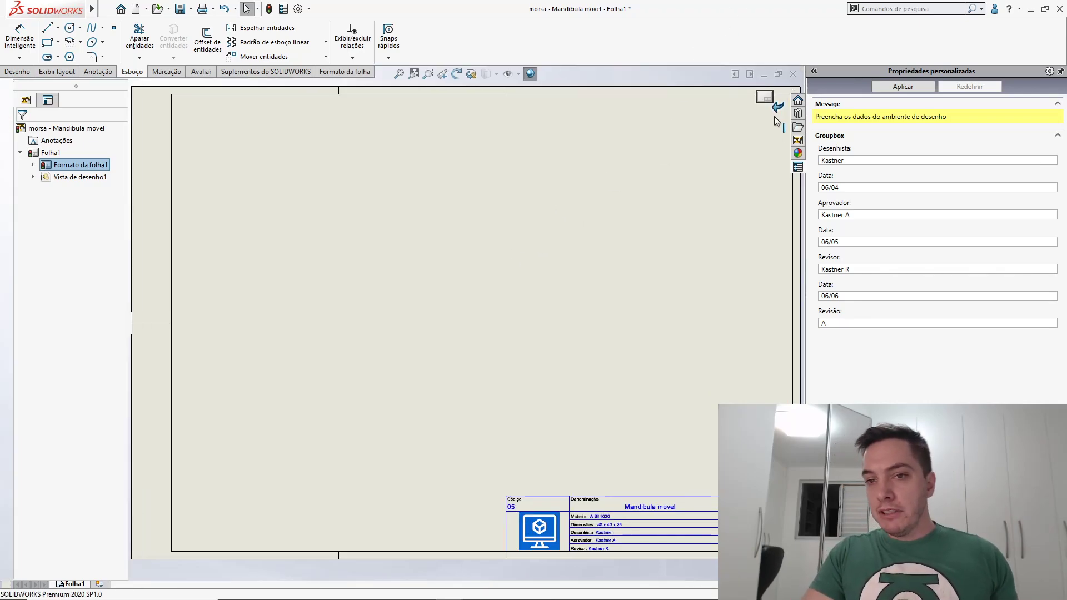
scroll(624, 344, "up", 4)
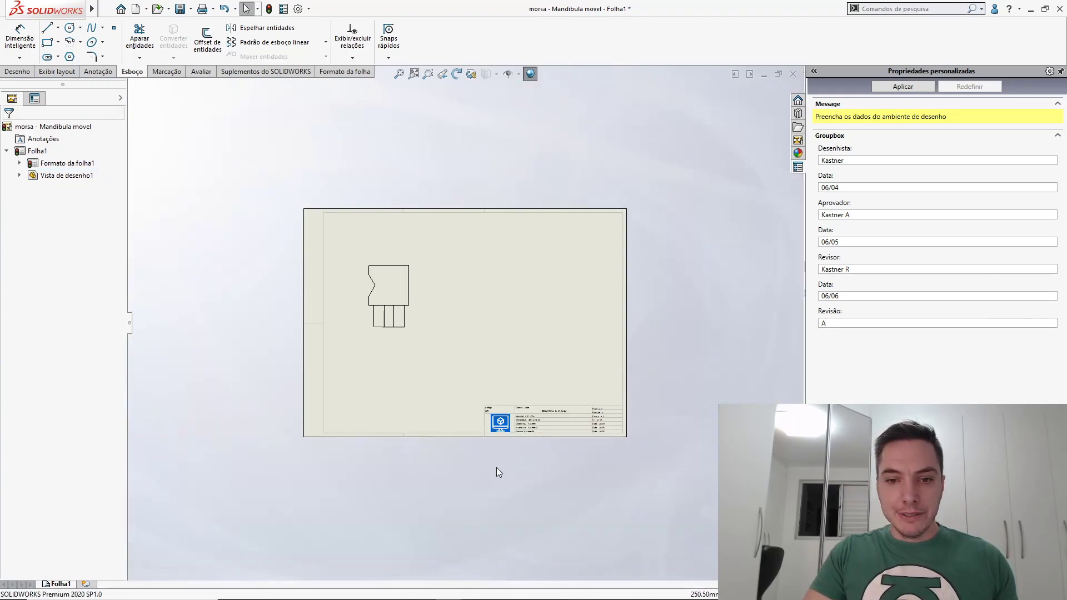
middle_click_drag(496, 468, 479, 427)
scroll(479, 425, "down", 1)
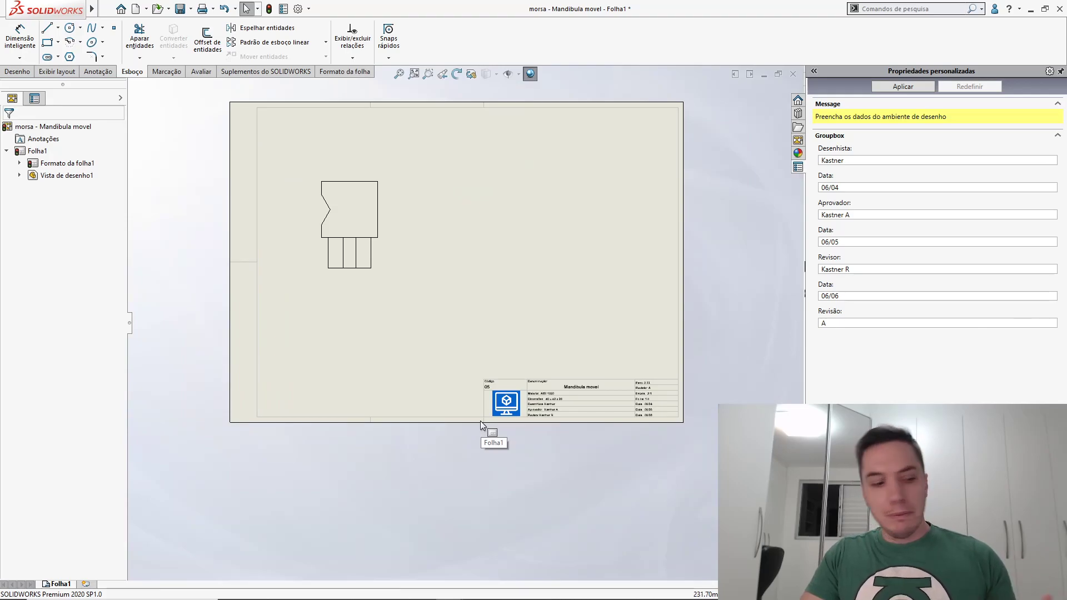
scroll(479, 420, "up", 1)
scroll(514, 356, "down", 3)
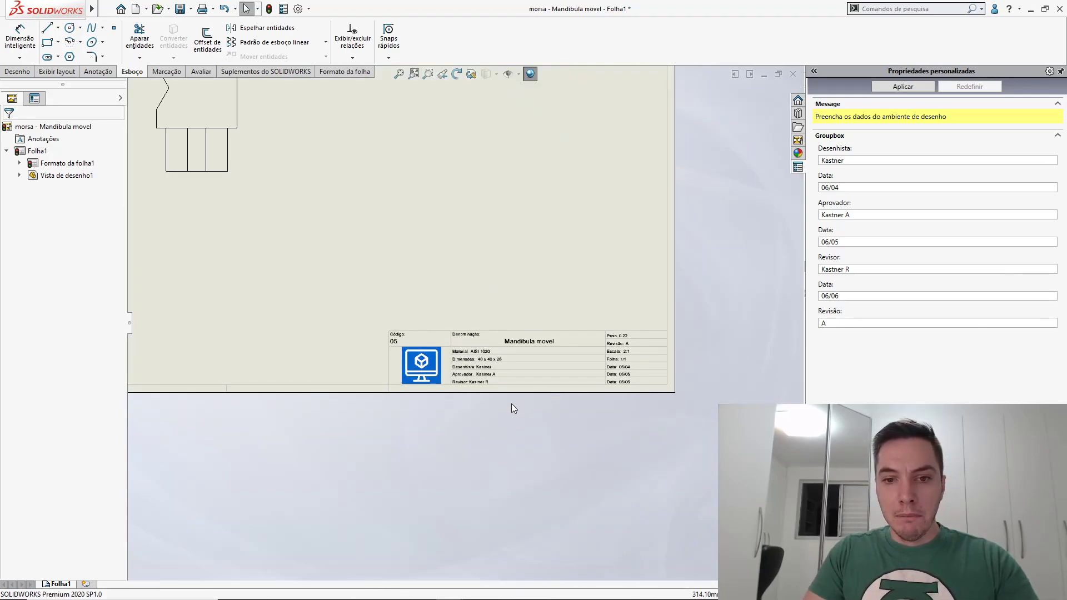
key("f")
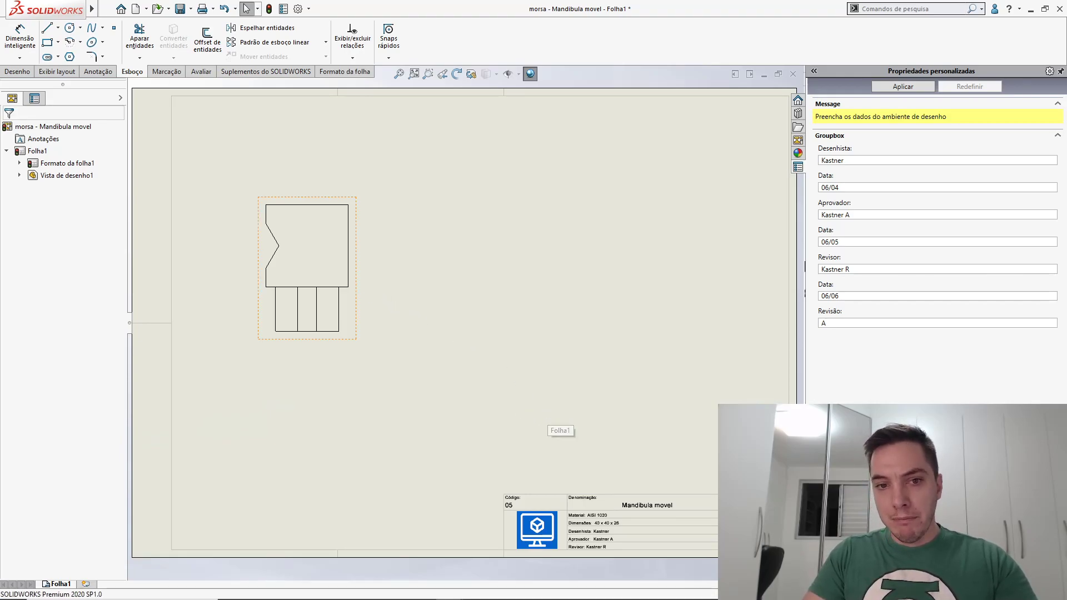
Open the Mandibula movel part from its drawing view and collapse the custom properties pane
left_click(356, 249)
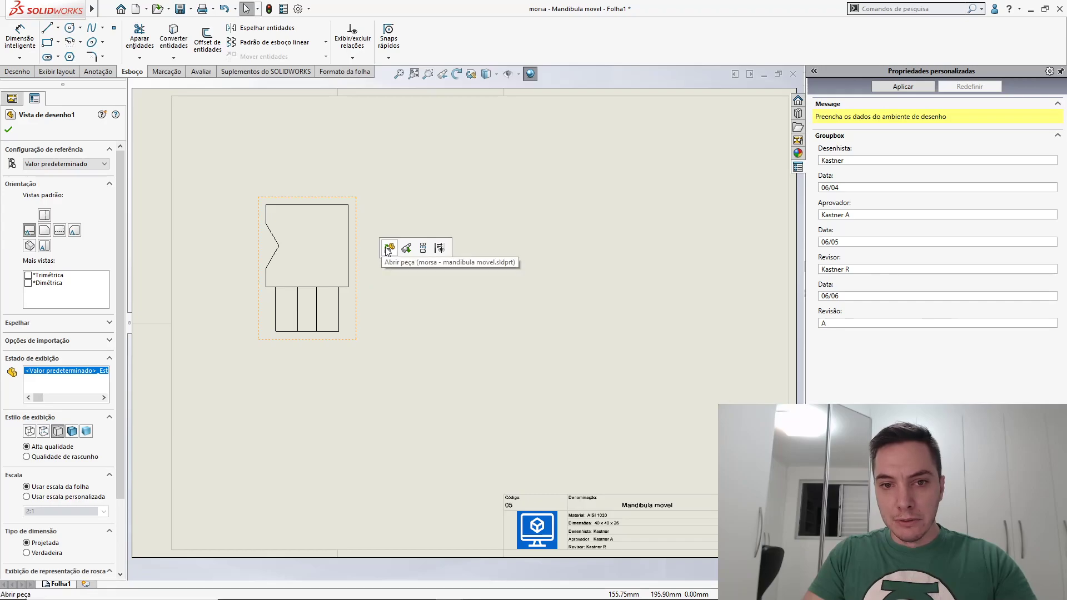
left_click(392, 248)
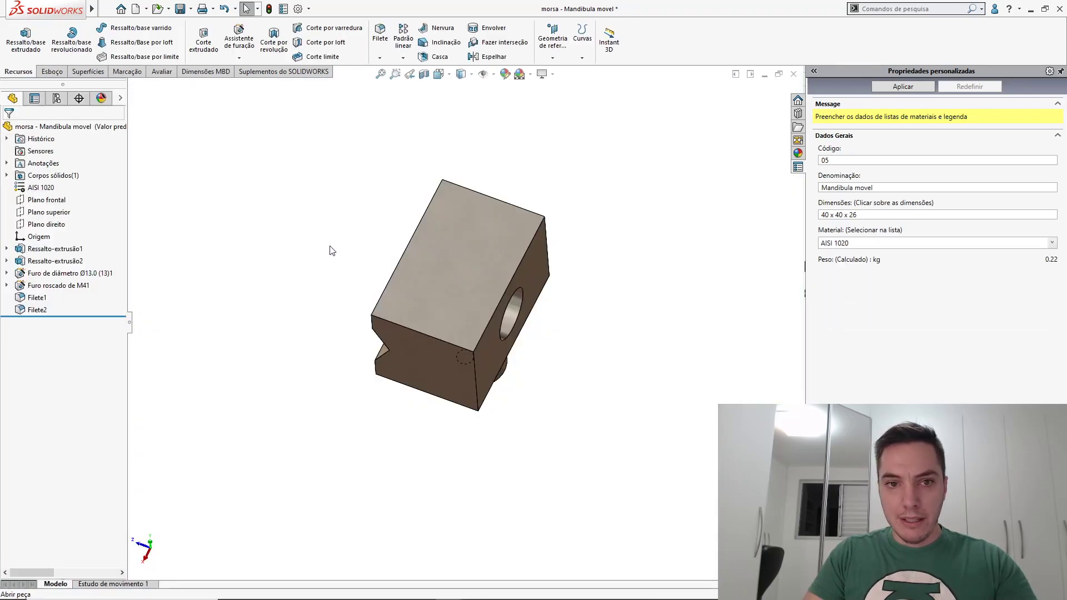
middle_click_drag(336, 237, 329, 207)
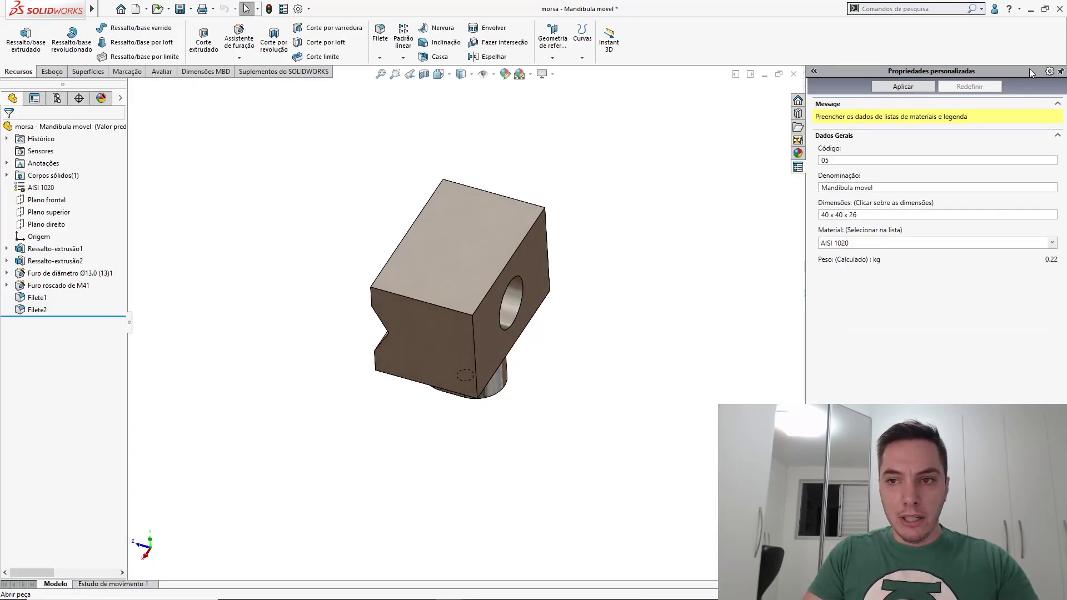
left_click(1059, 73)
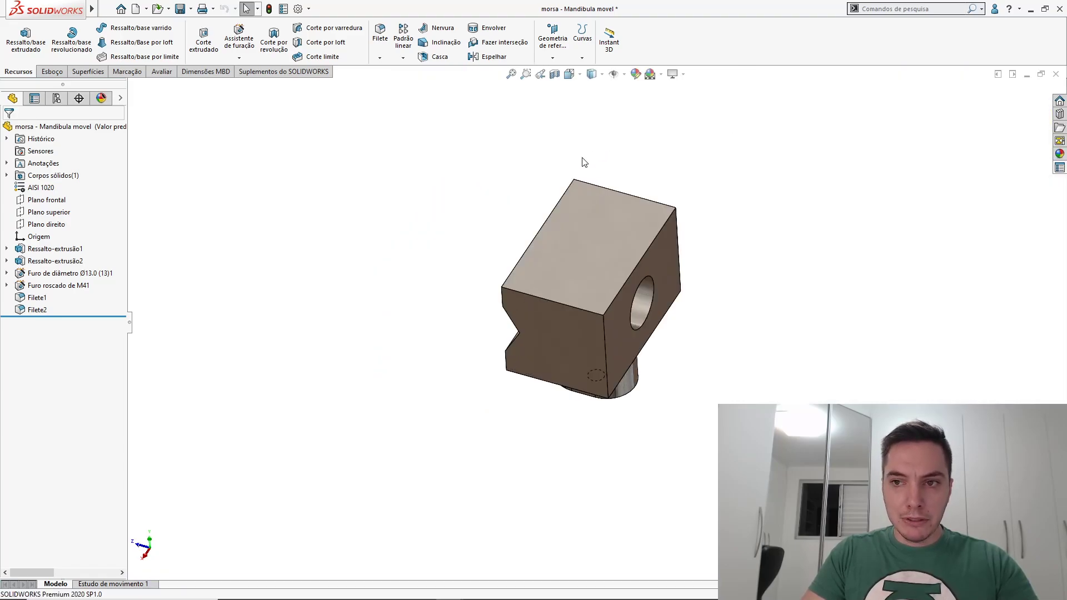
Delete the Material property from the part's custom file properties
left_click(284, 9)
left_click(382, 204)
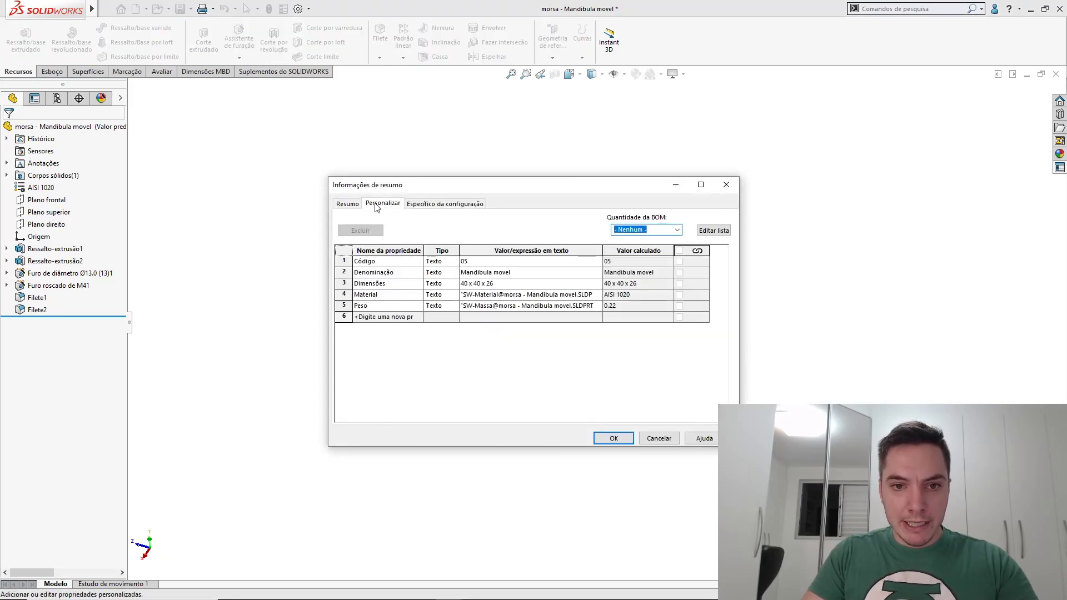
left_click(726, 184)
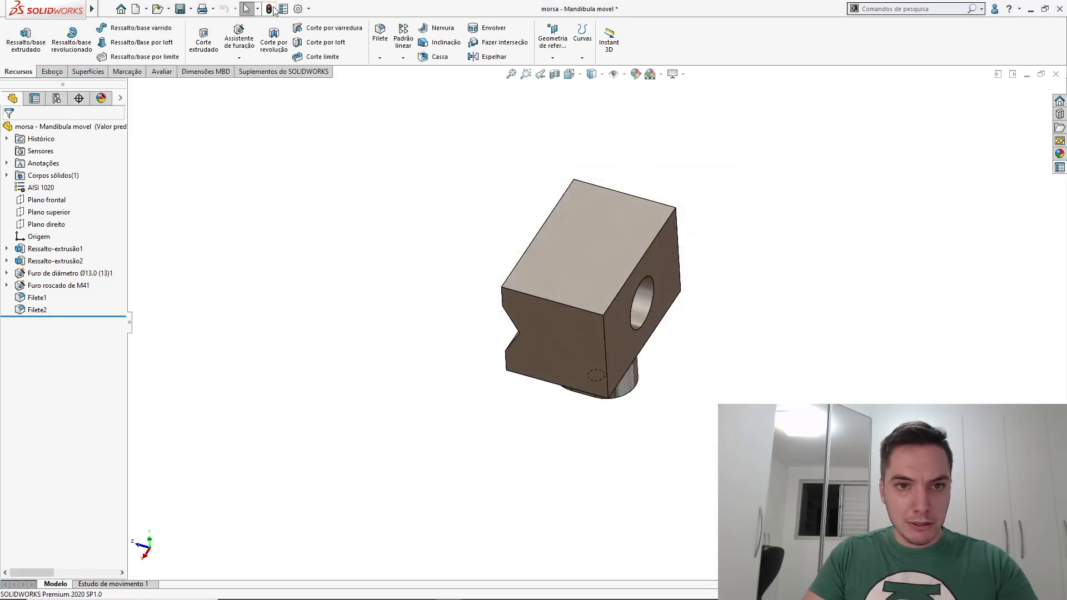
left_click(284, 9)
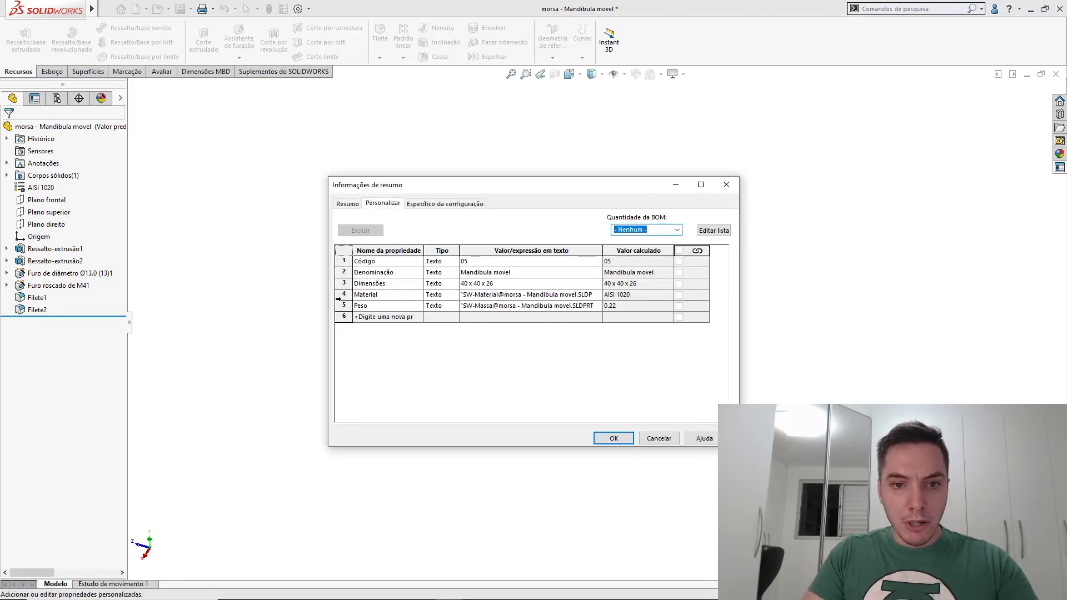
left_click(337, 297)
key("Delete")
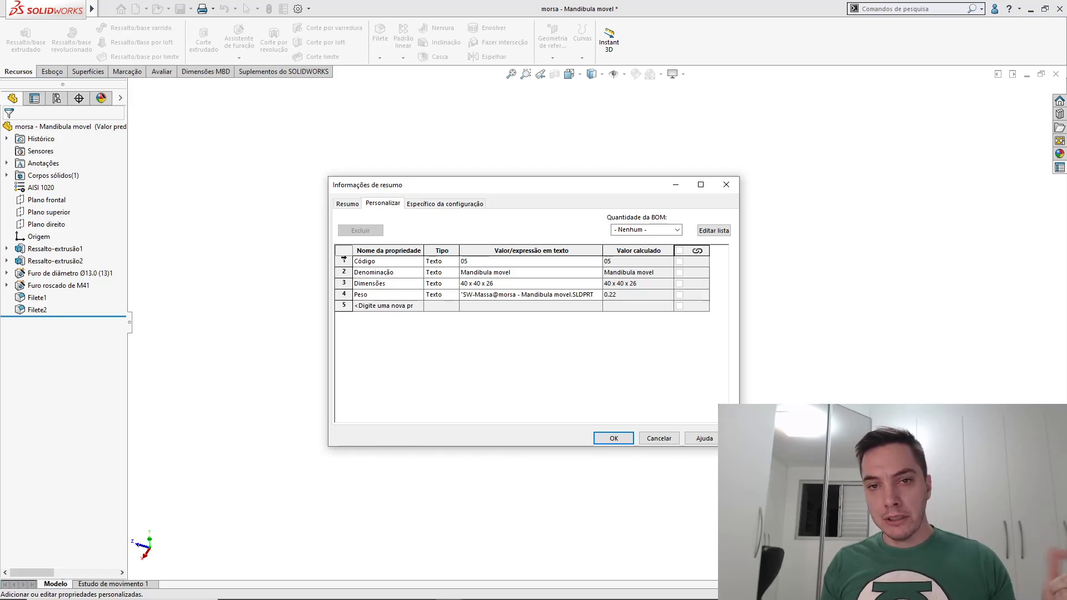
left_click(611, 439)
Return to the morsa - Mandibula movel drawing and open its sheet format for editing
key("alt+Tab")
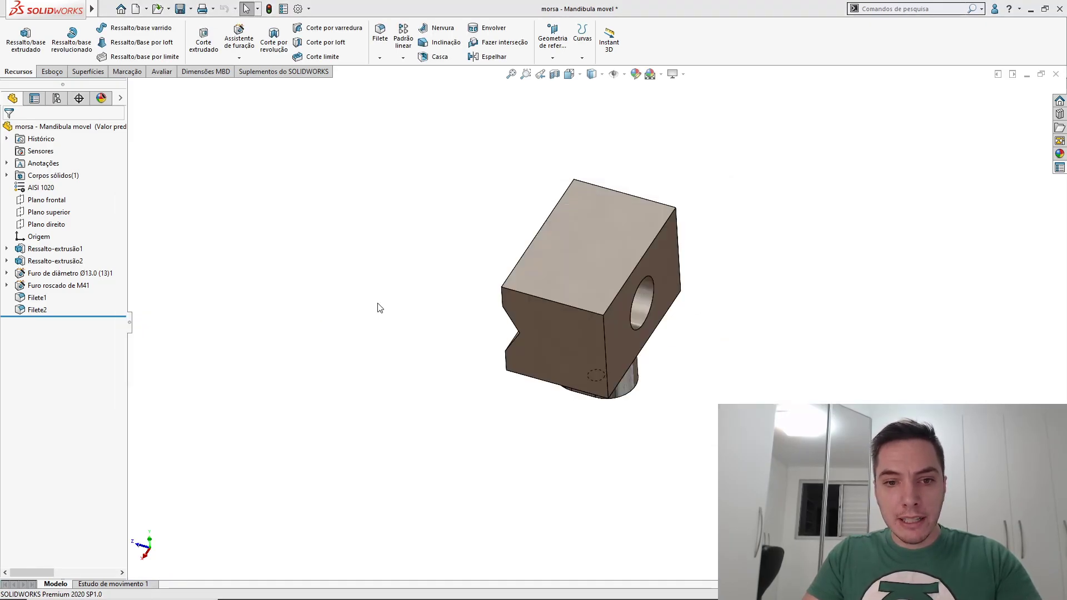
left_click(378, 307)
key("ctrl+Tab")
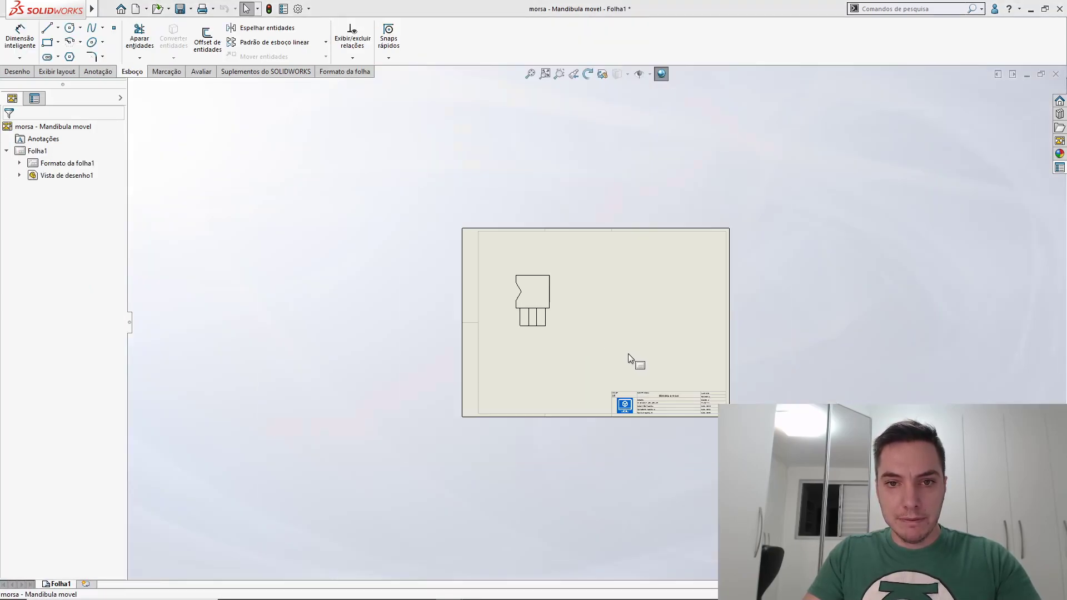
scroll(628, 353, "down", 5)
right_click(474, 297)
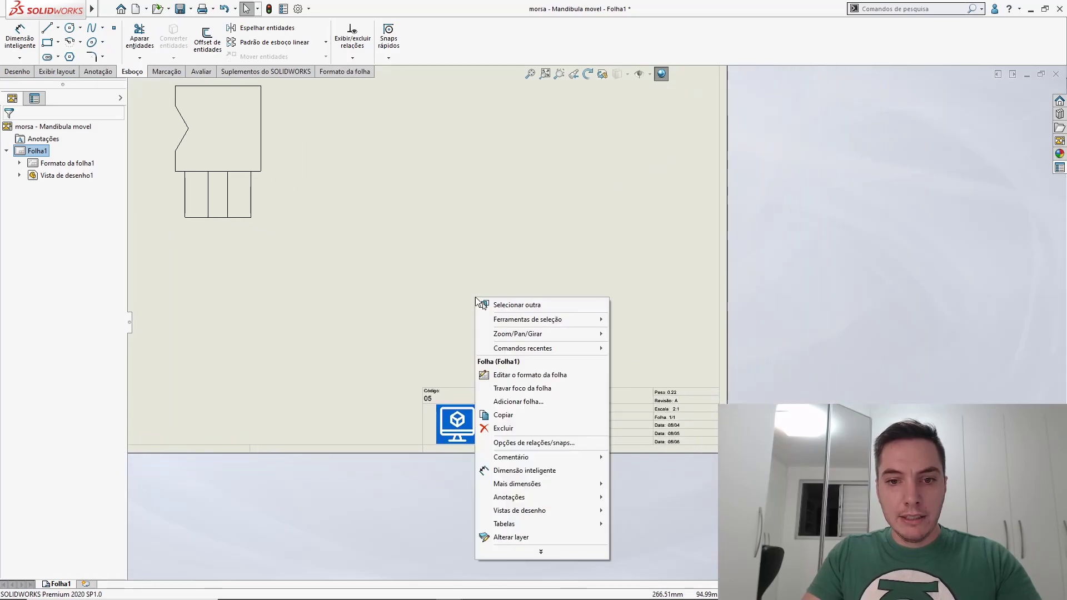
left_click(495, 375)
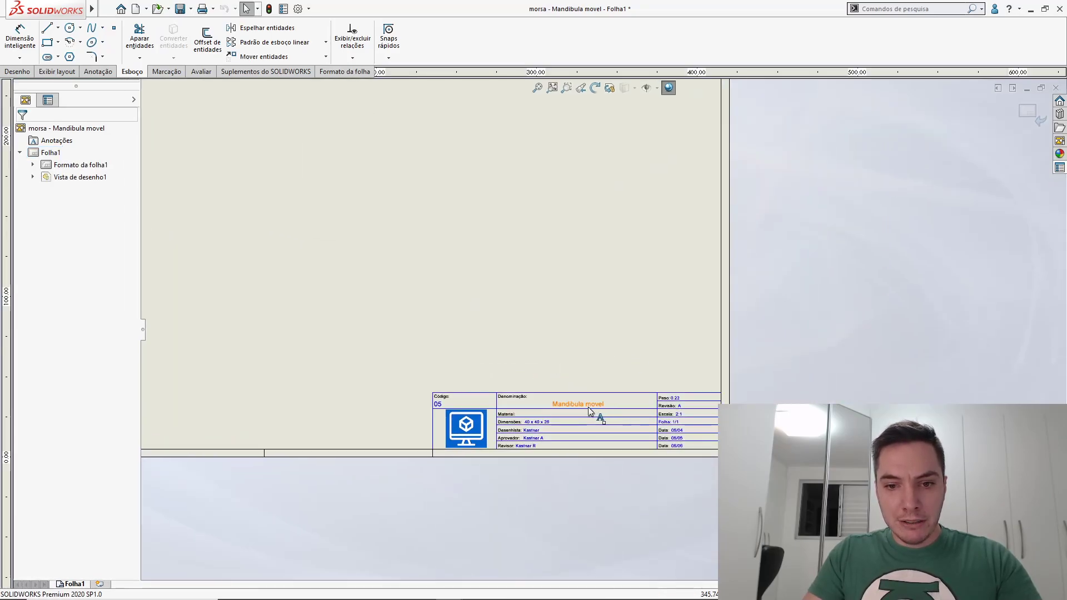
scroll(587, 432, "down", 4)
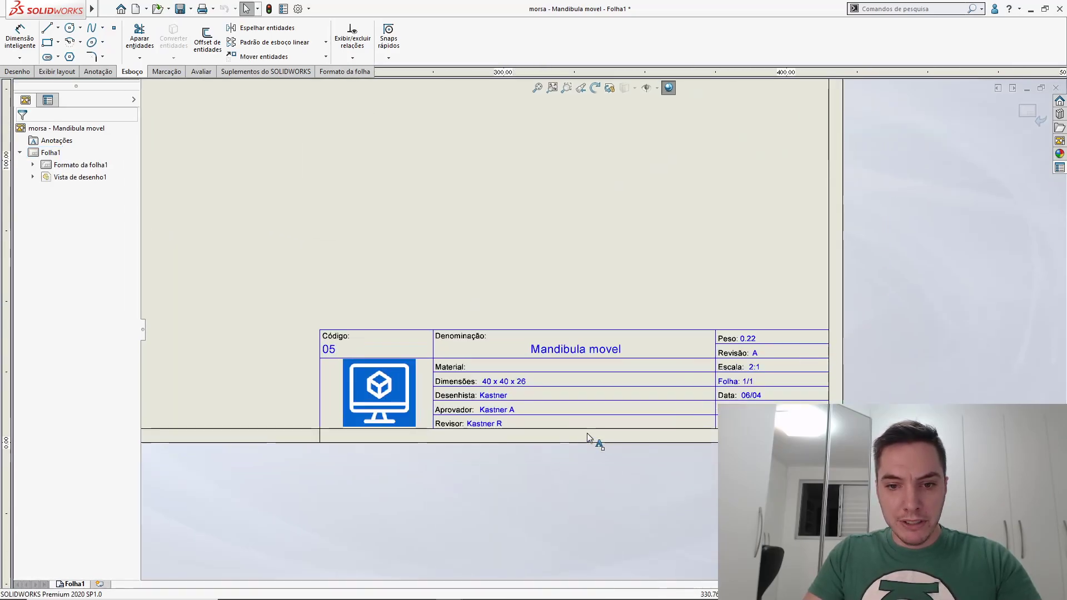
Start defining the title block fields and fit the title block boundary to the outer edges of the title block table
right_click(554, 260)
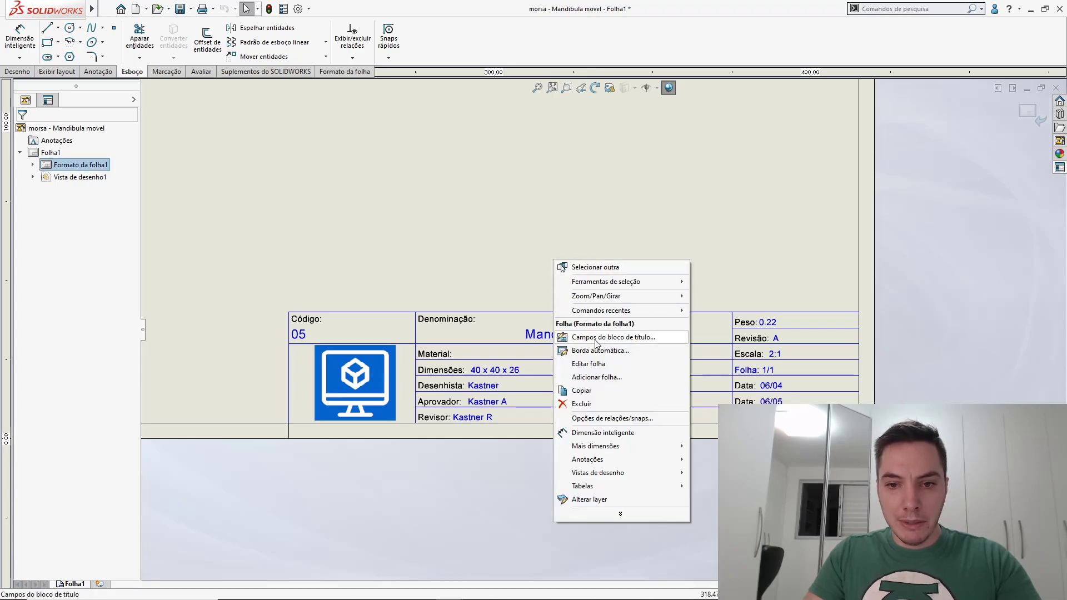
left_click(479, 242)
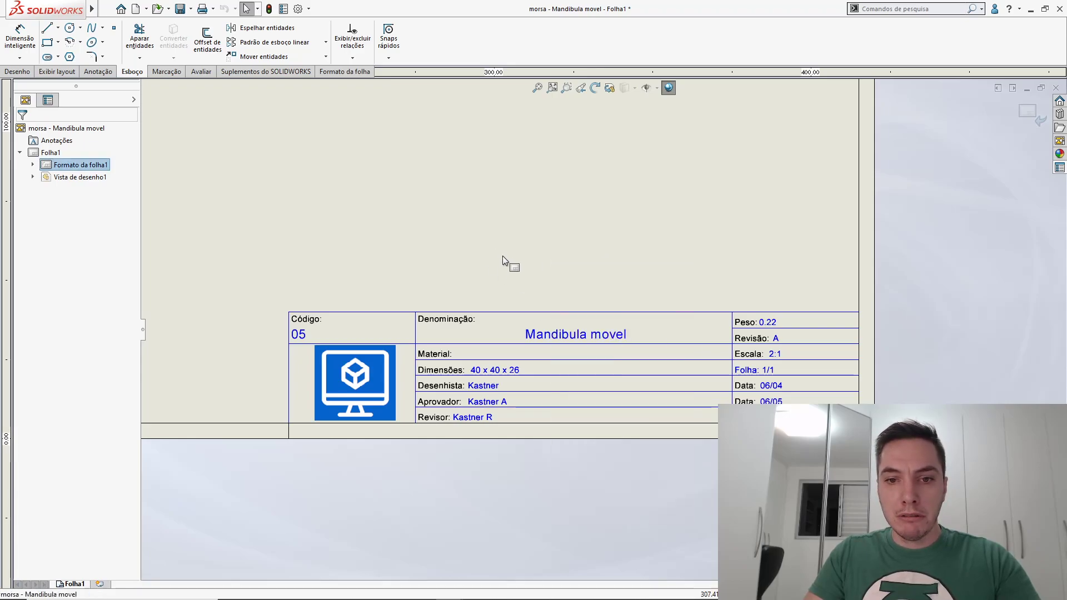
right_click(503, 240)
left_click(544, 316)
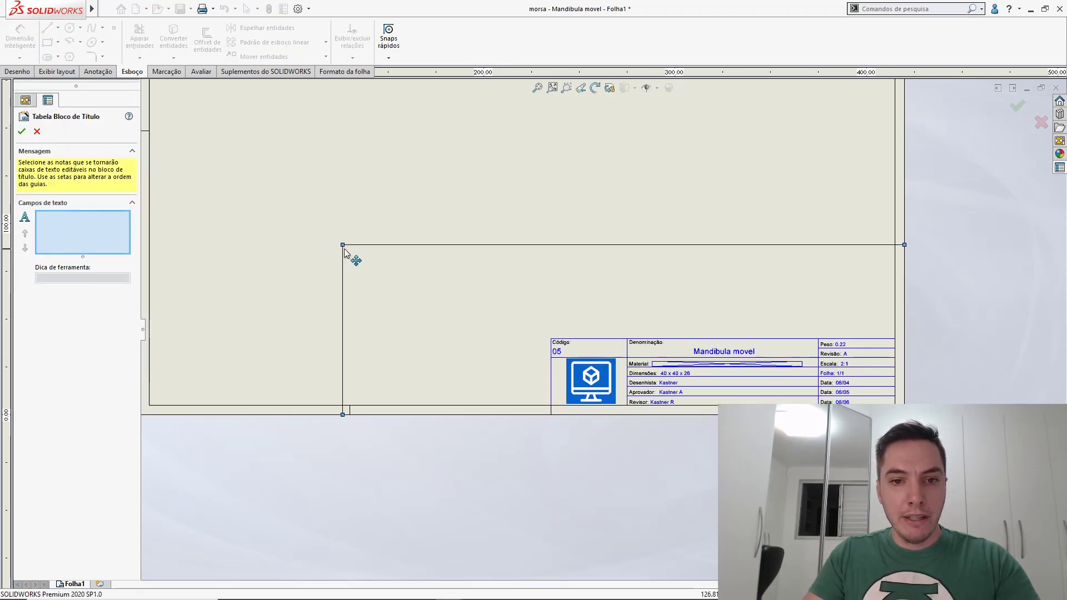
left_click_drag(342, 244, 549, 336)
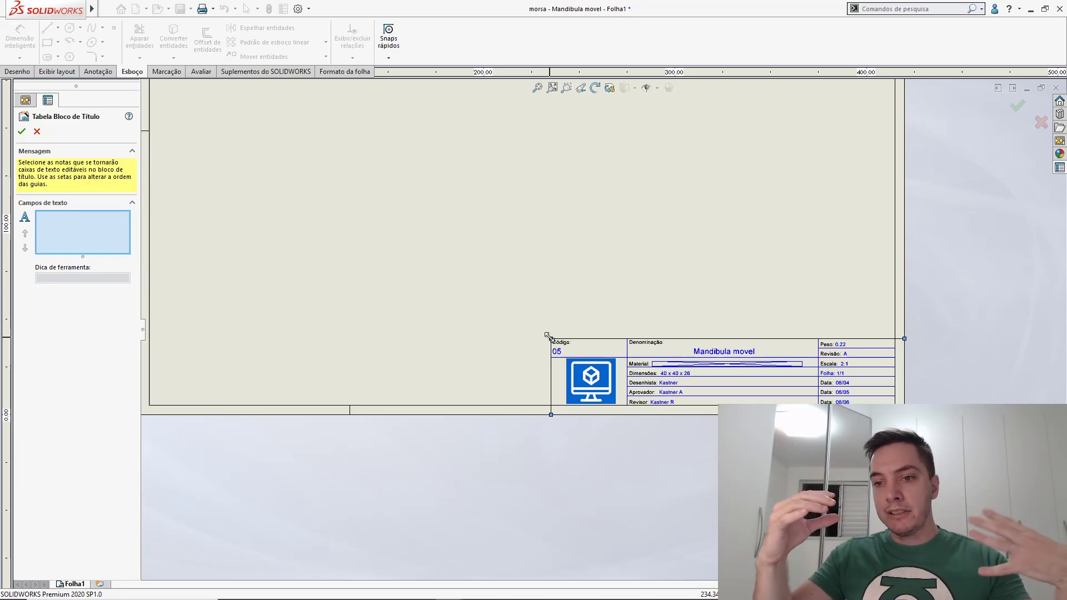
scroll(850, 371, "down", 3)
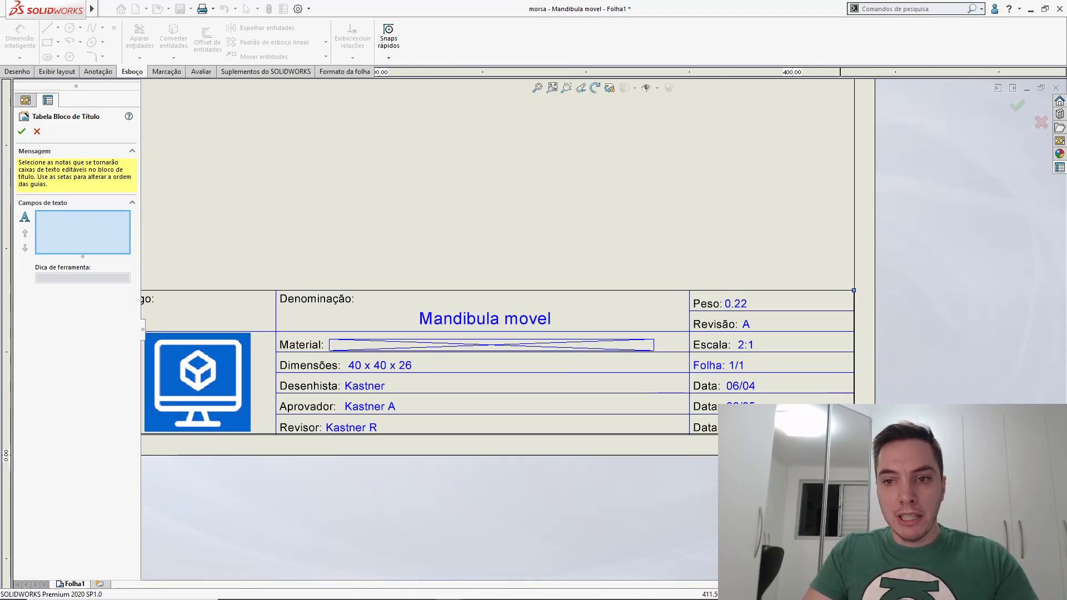
scroll(464, 291, "up", 3)
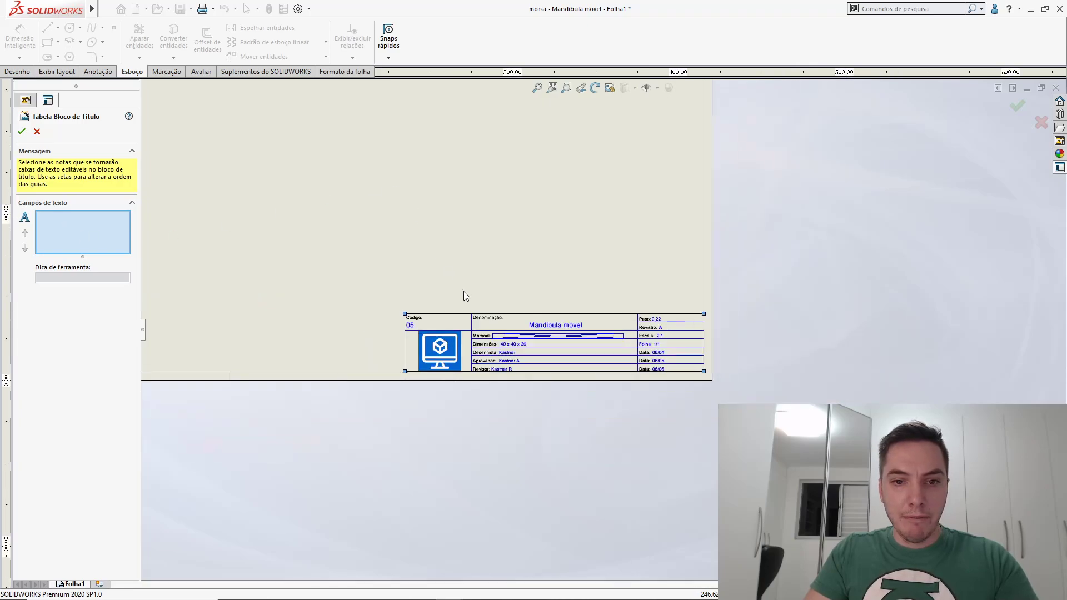
scroll(470, 305, "down", 3)
scroll(469, 314, "down", 3)
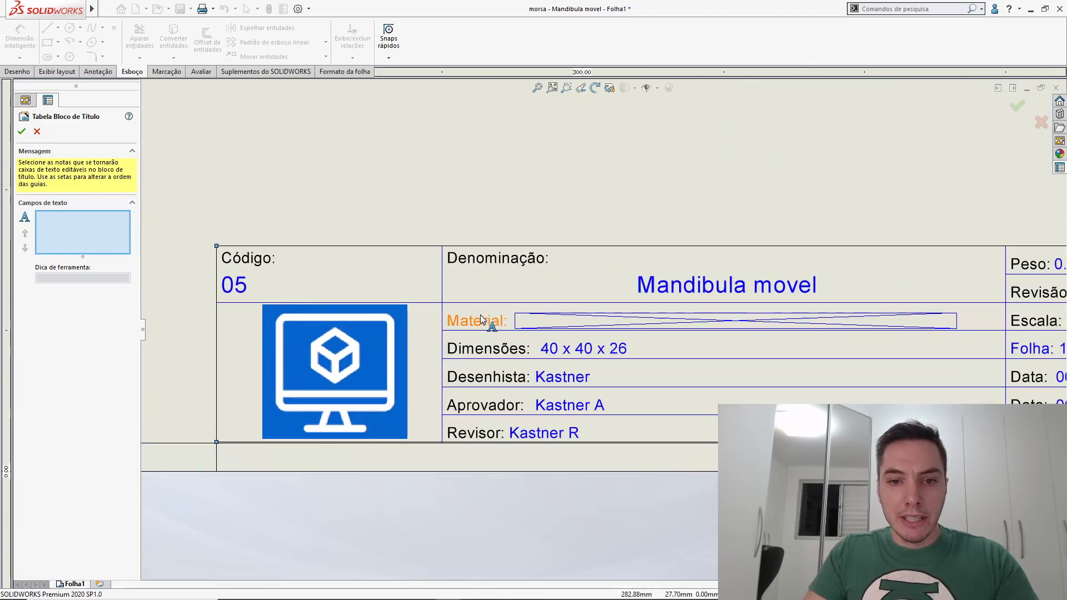
Add the Código, Denominação and Material value notes as editable text fields of the title block
left_click(242, 286)
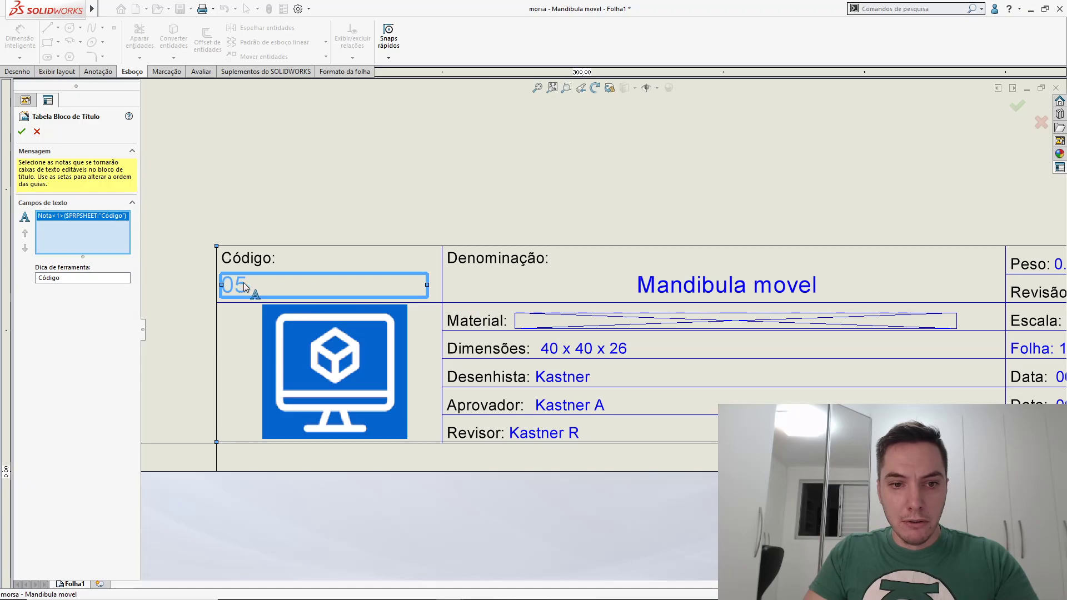
left_click(702, 289)
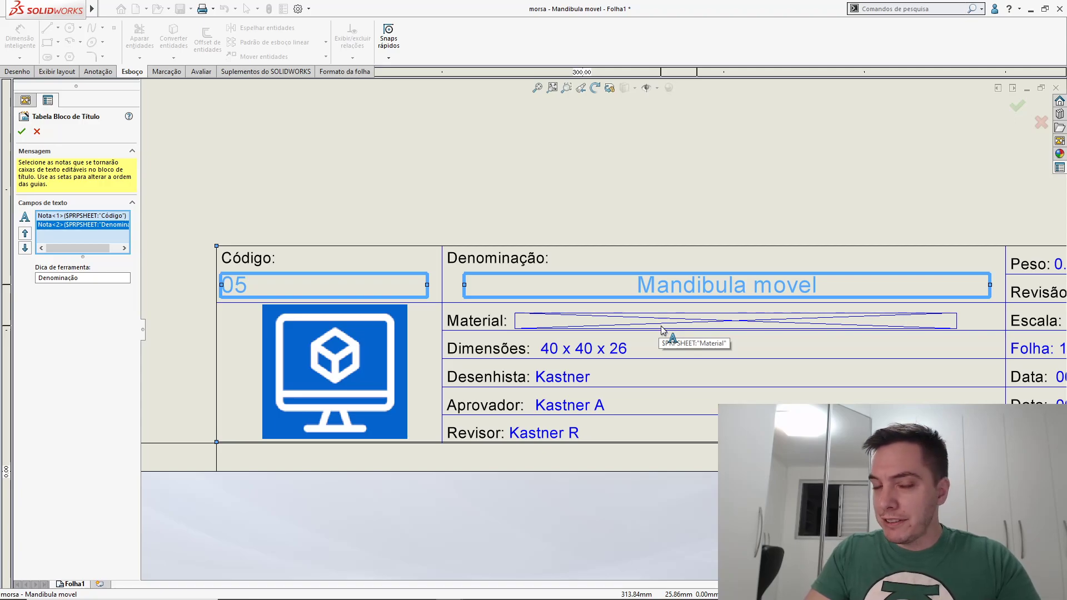
left_click(661, 325)
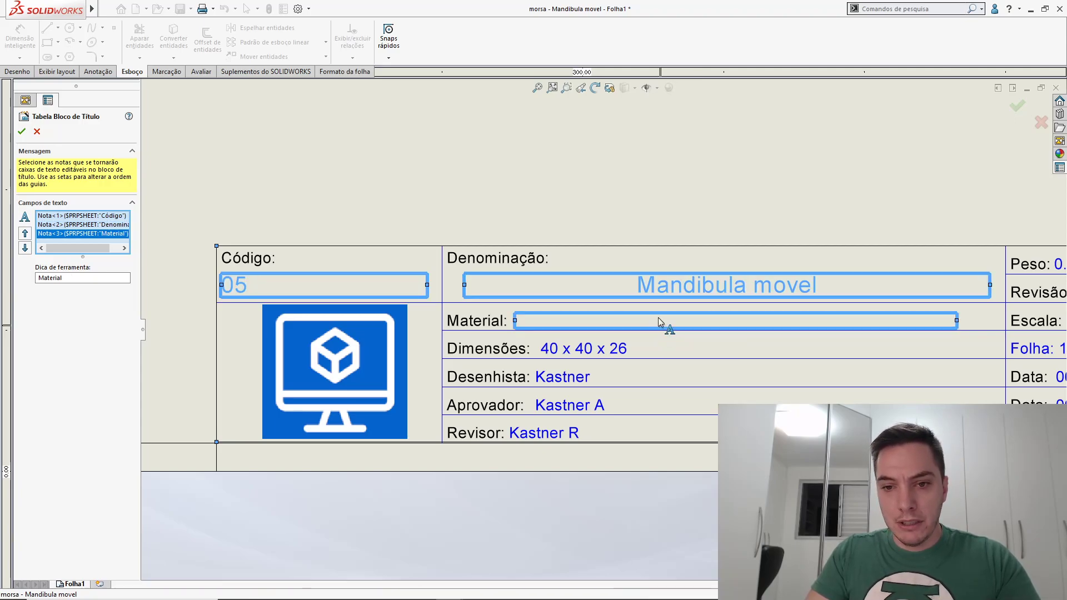
Add the Desenhista, Aprovador and Revisor notes, each with its matching date note, as text fields and accept the title block definition
scroll(613, 261, "up", 4)
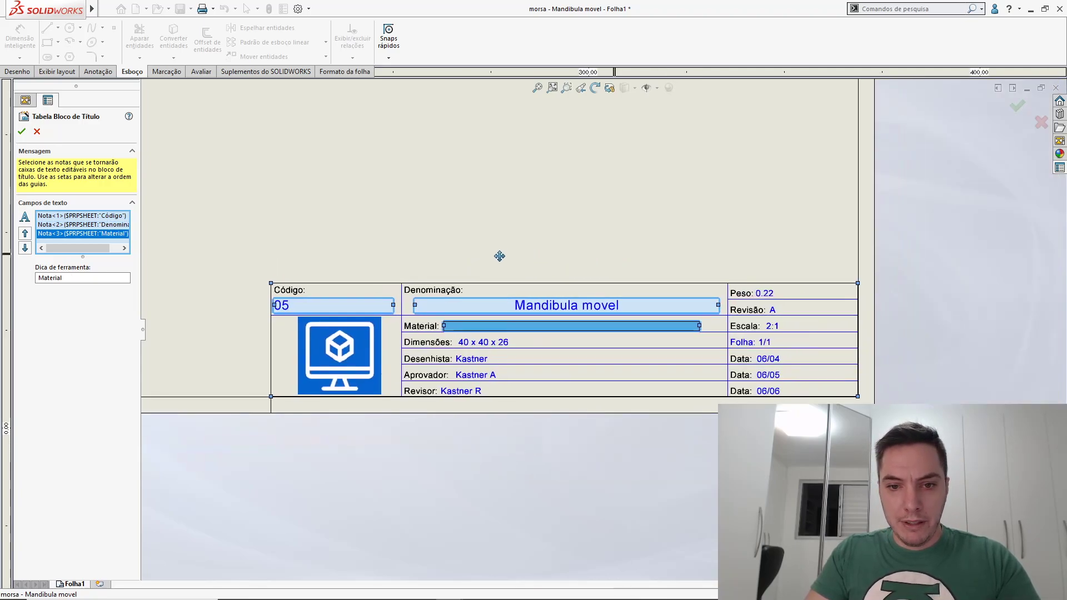
scroll(689, 283, "down", 2)
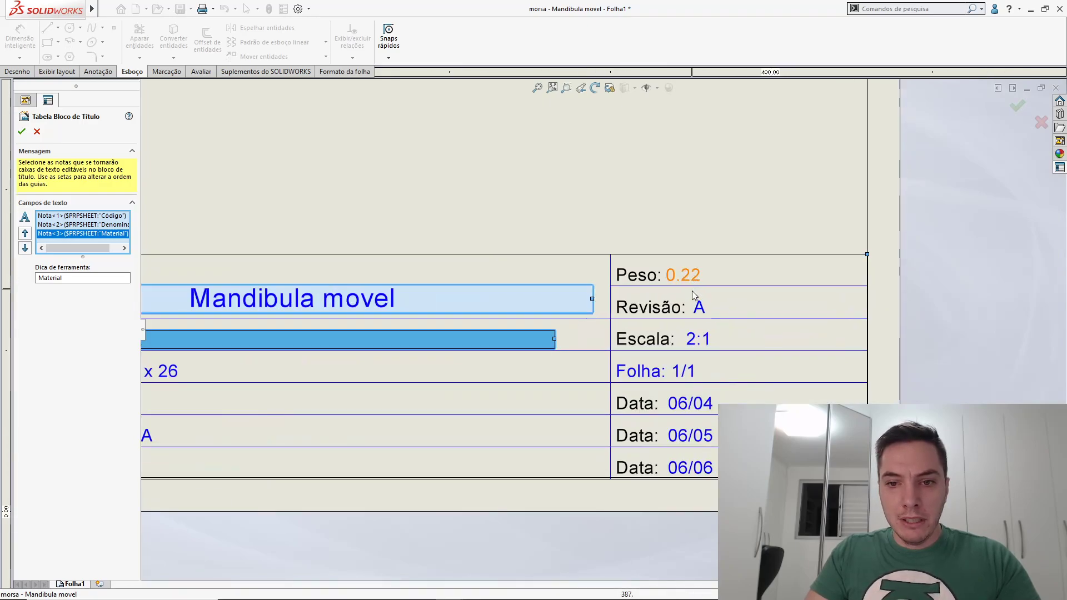
scroll(577, 363, "left", 4)
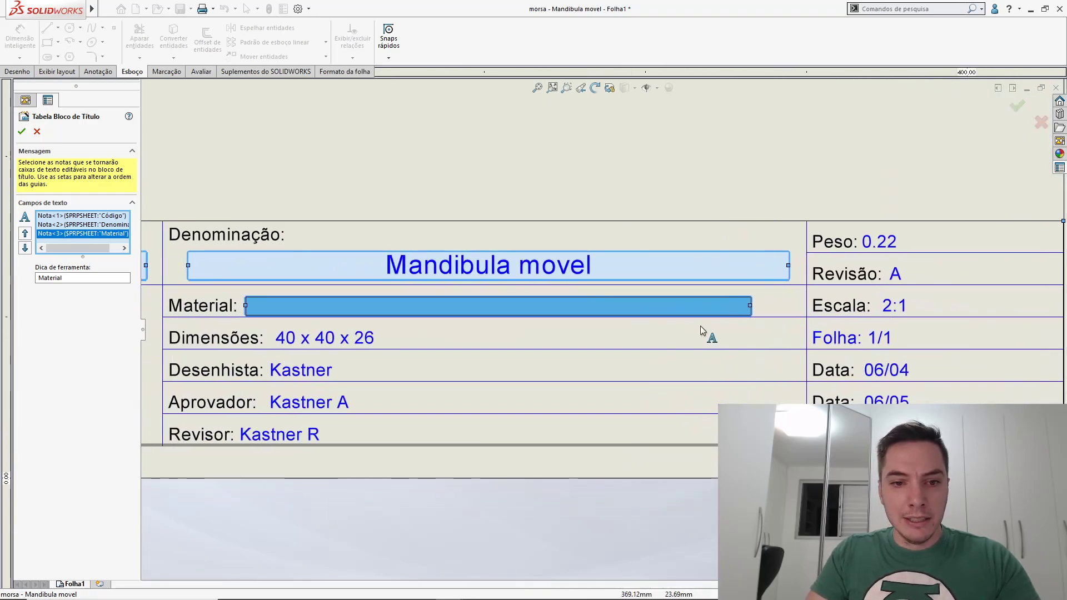
left_click(304, 370)
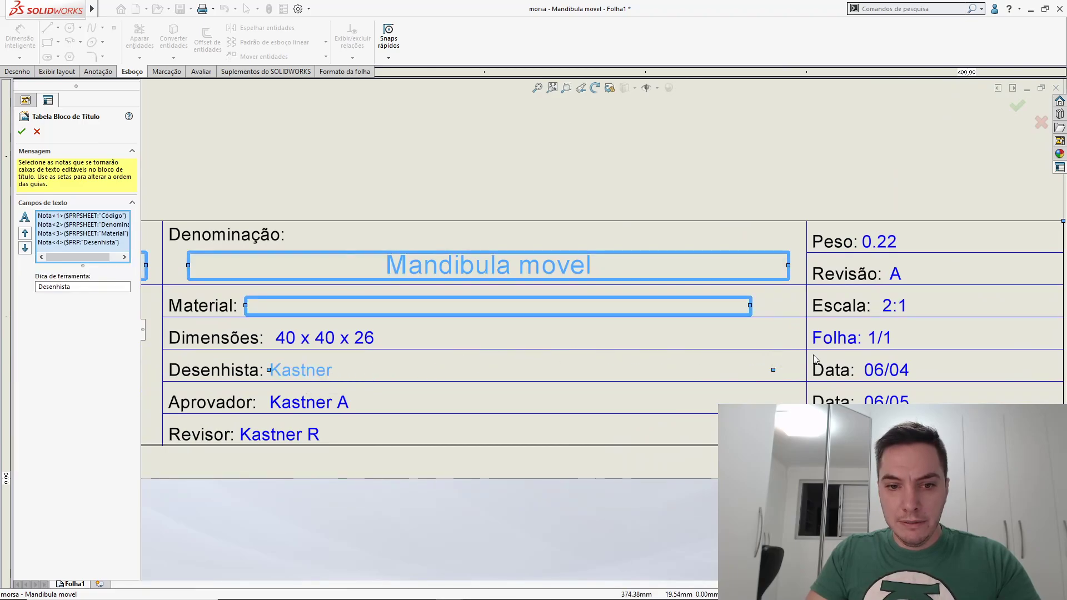
left_click(886, 371)
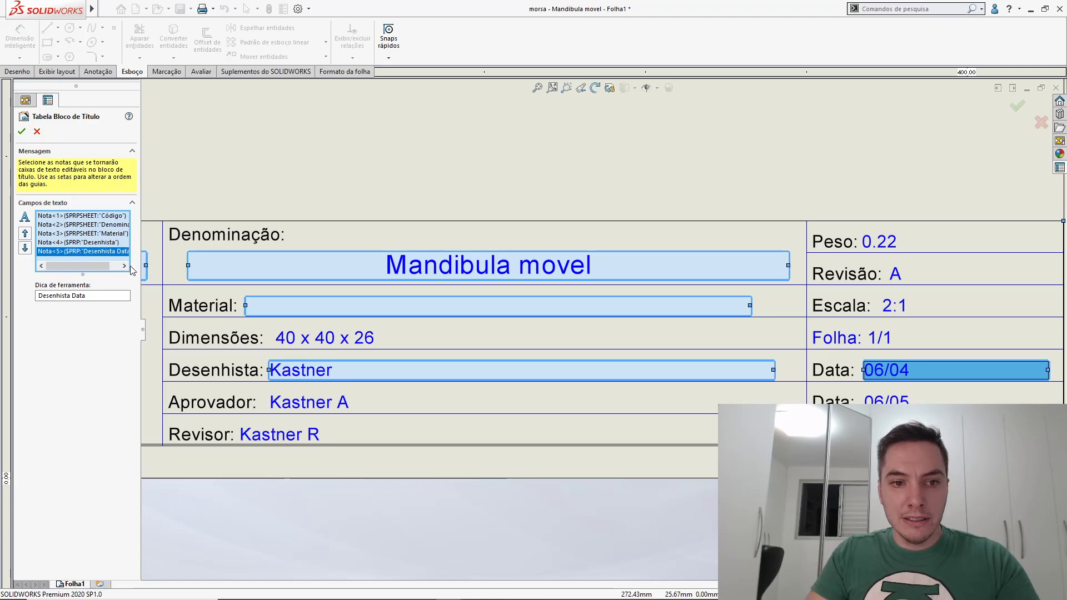
left_click(300, 402)
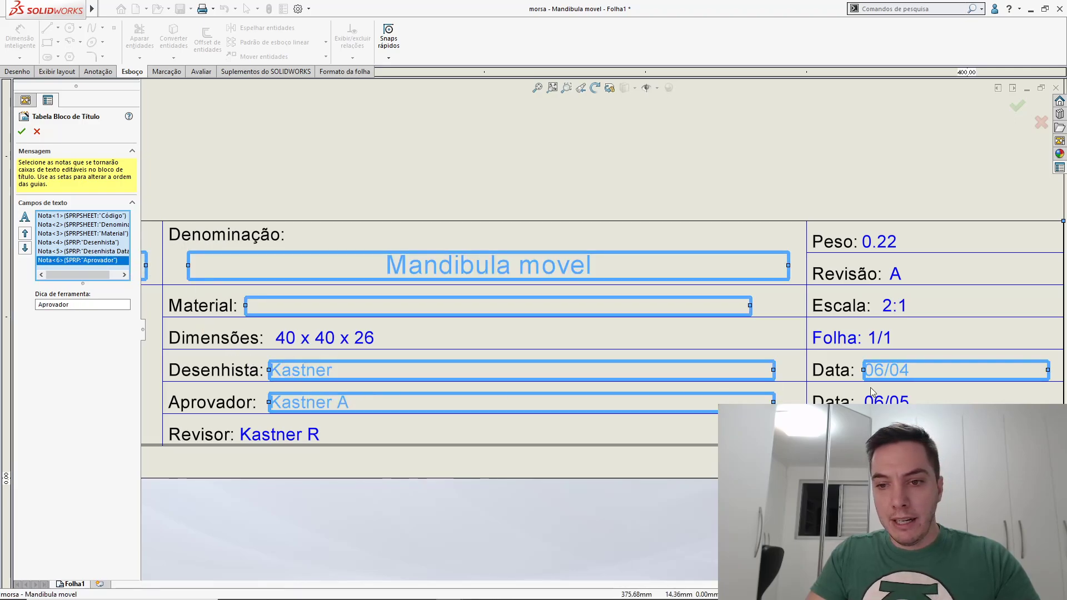
left_click(871, 398)
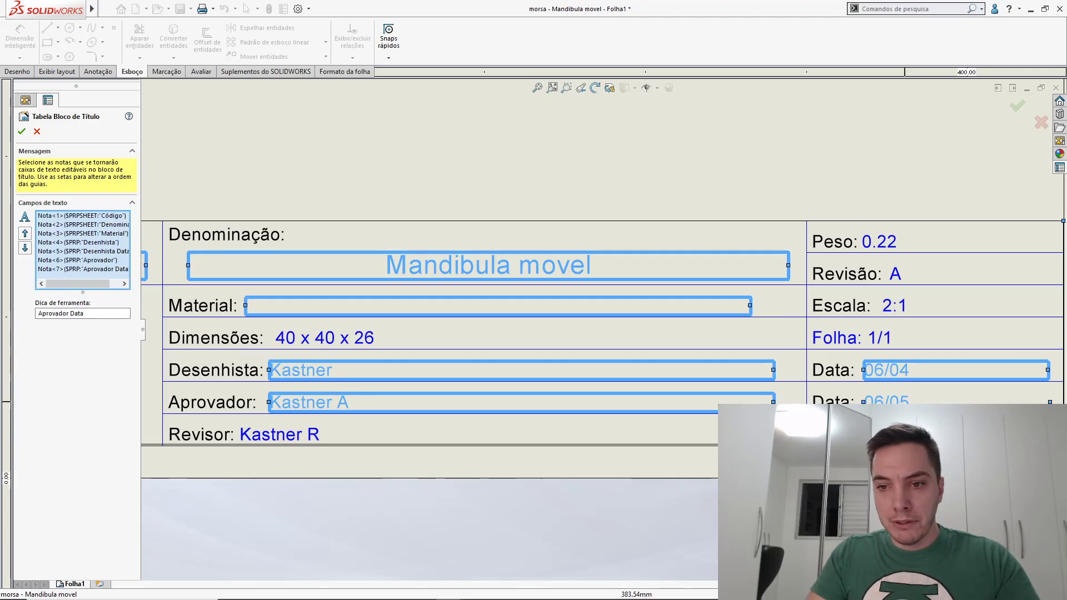
left_click(278, 435)
left_click(883, 433)
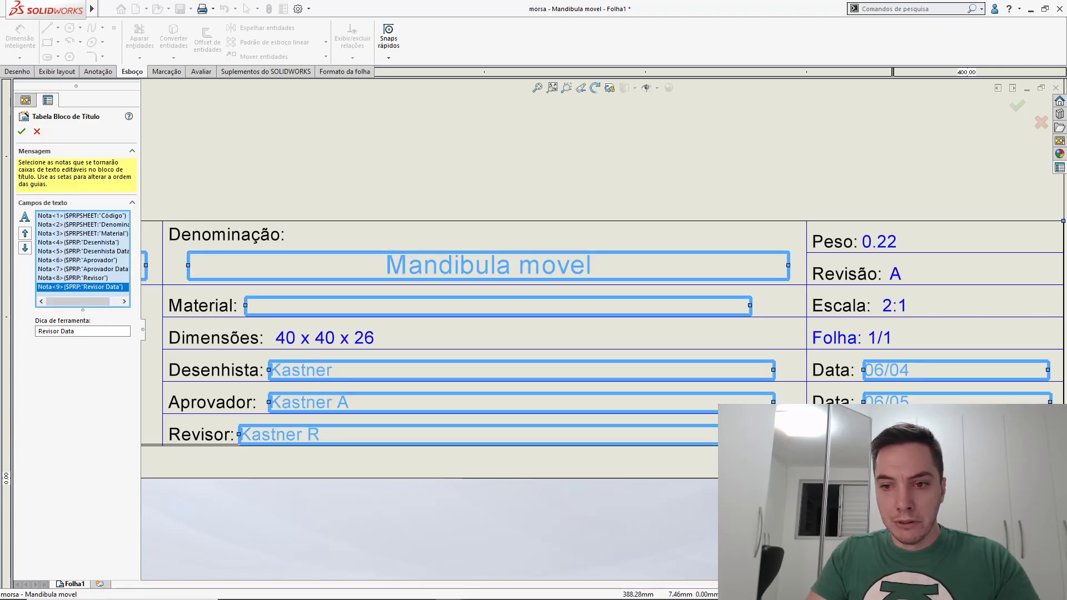
left_click(21, 132)
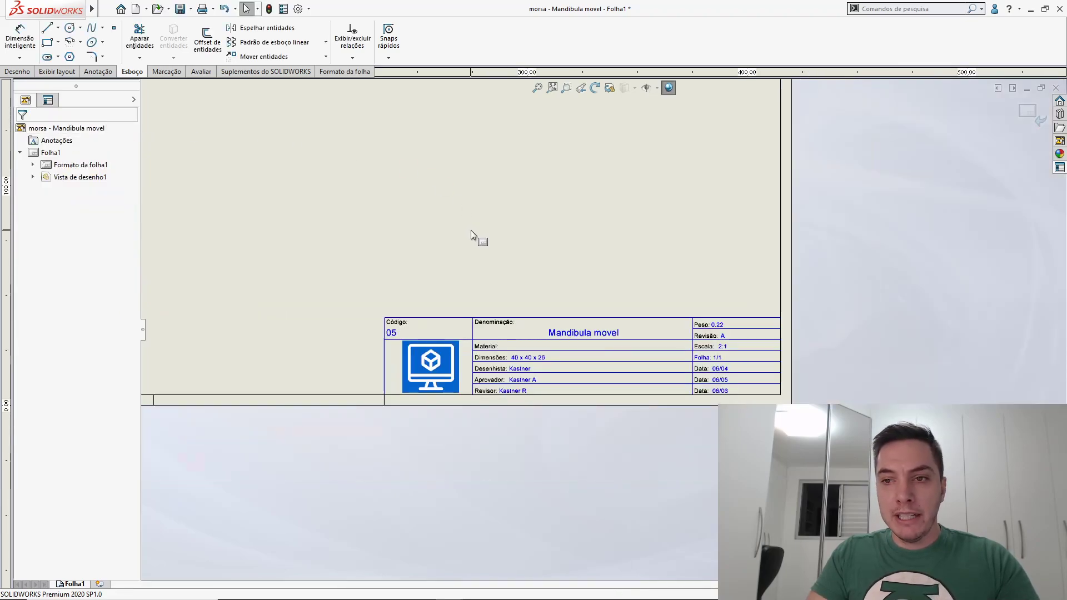
Leave sheet format editing and check the Etapas slide in PowerPoint for the remaining stages, returning to the SOLIDWORKS drawing
key("f")
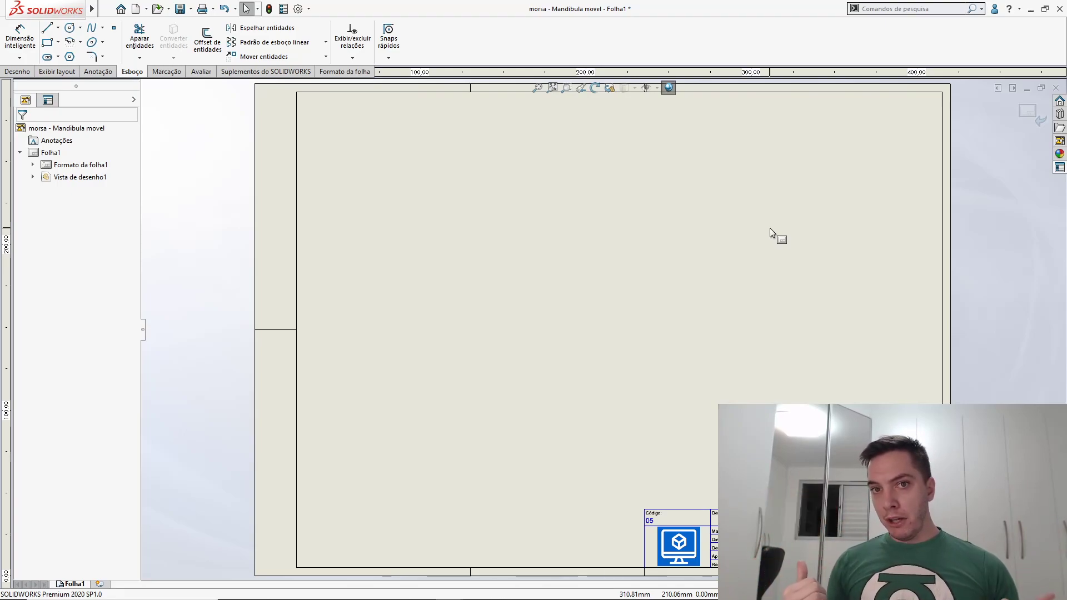
key("alt+Tab")
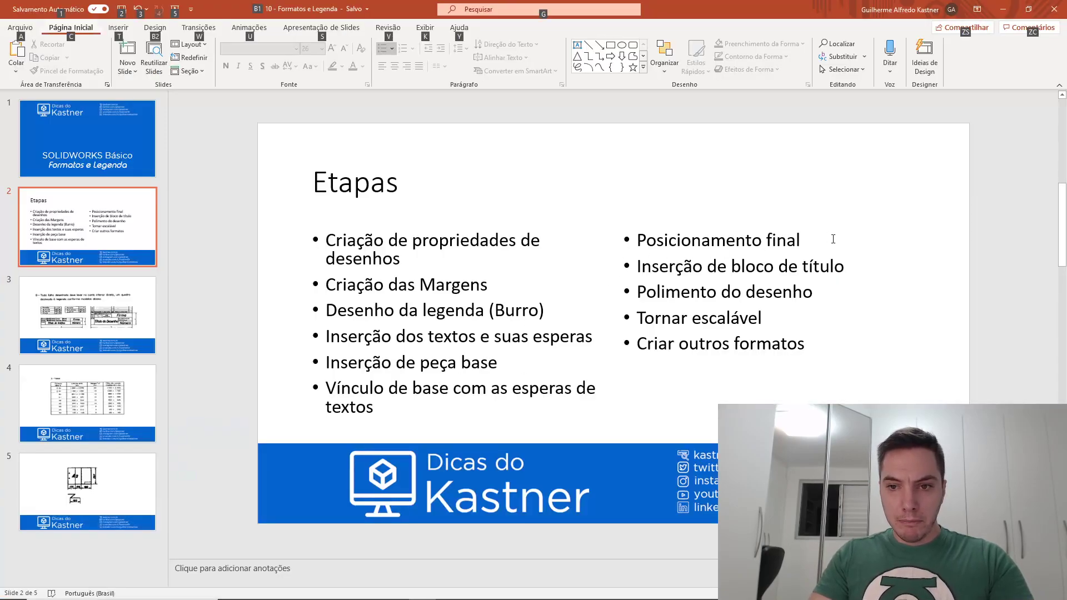
left_click(806, 245)
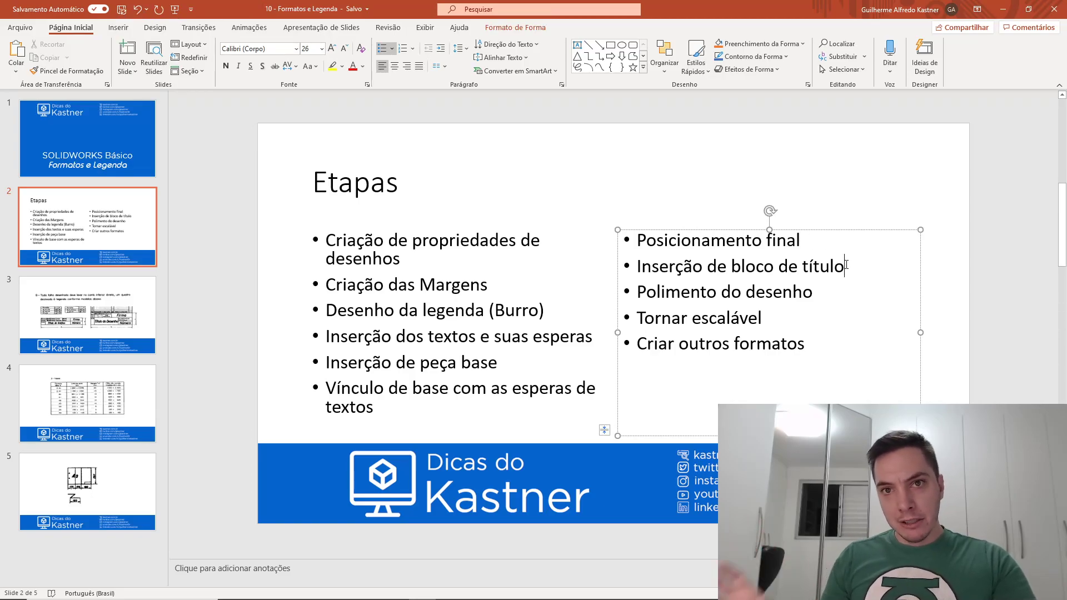
key("alt+Tab")
left_click(704, 292)
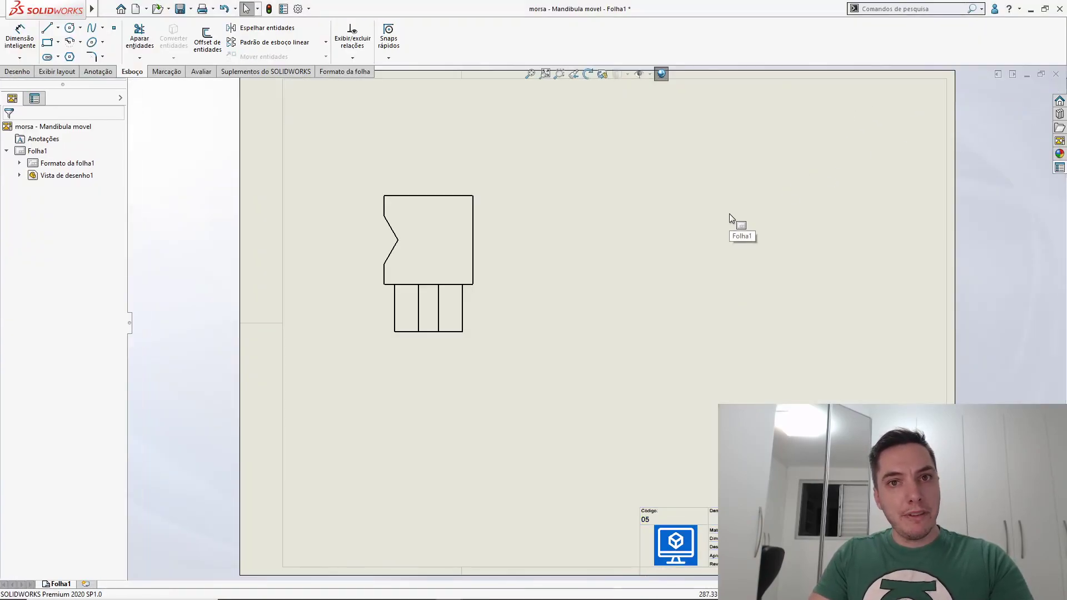
key("f")
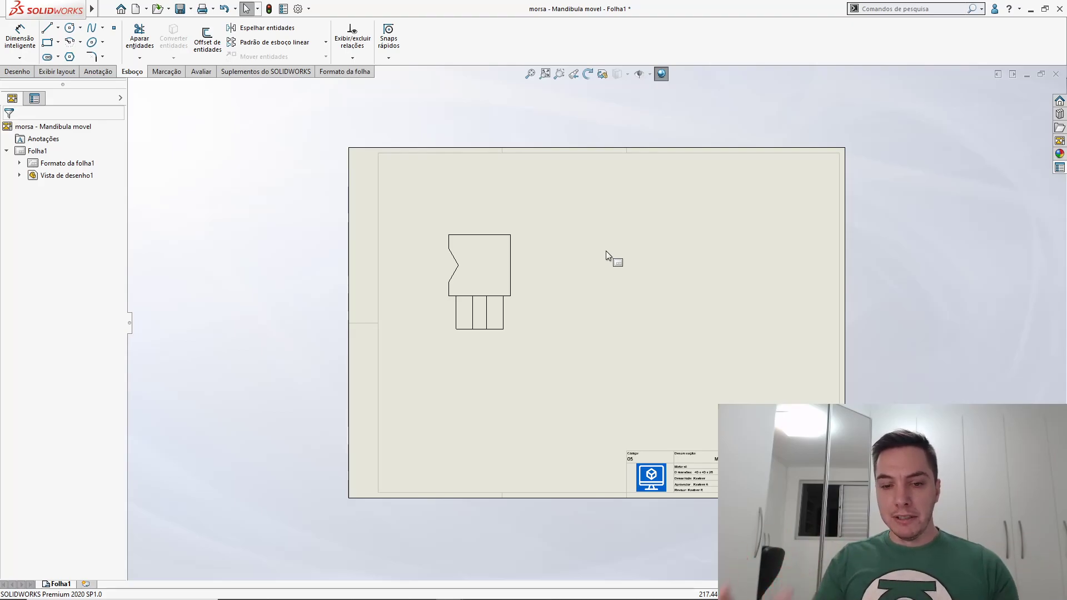
key("alt+Tab")
left_click(276, 302)
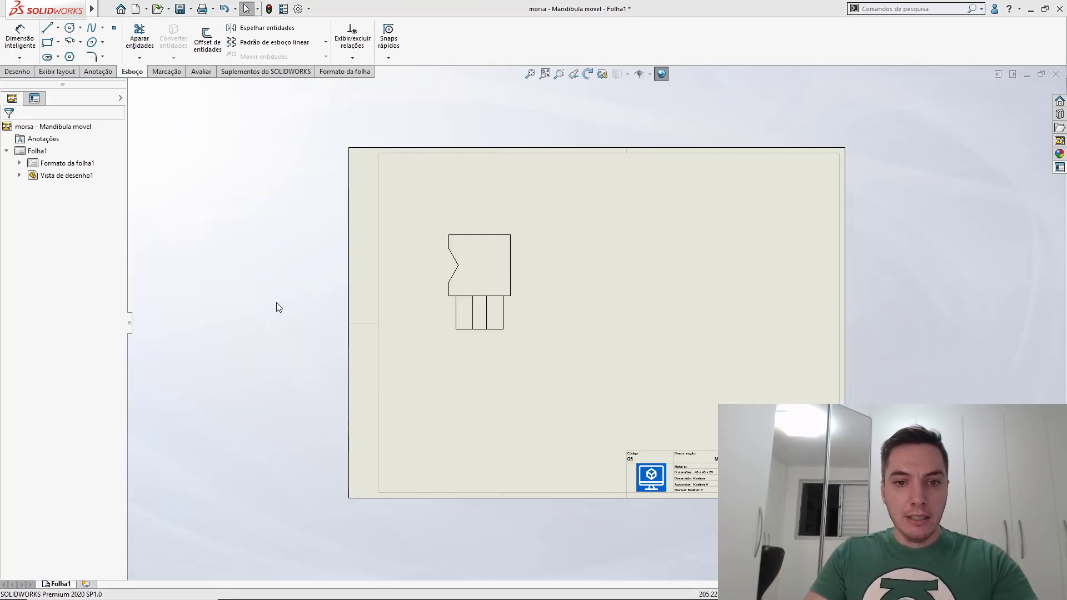
Open the sheet format for editing and display the Formato de linha toolbar
right_click(611, 334)
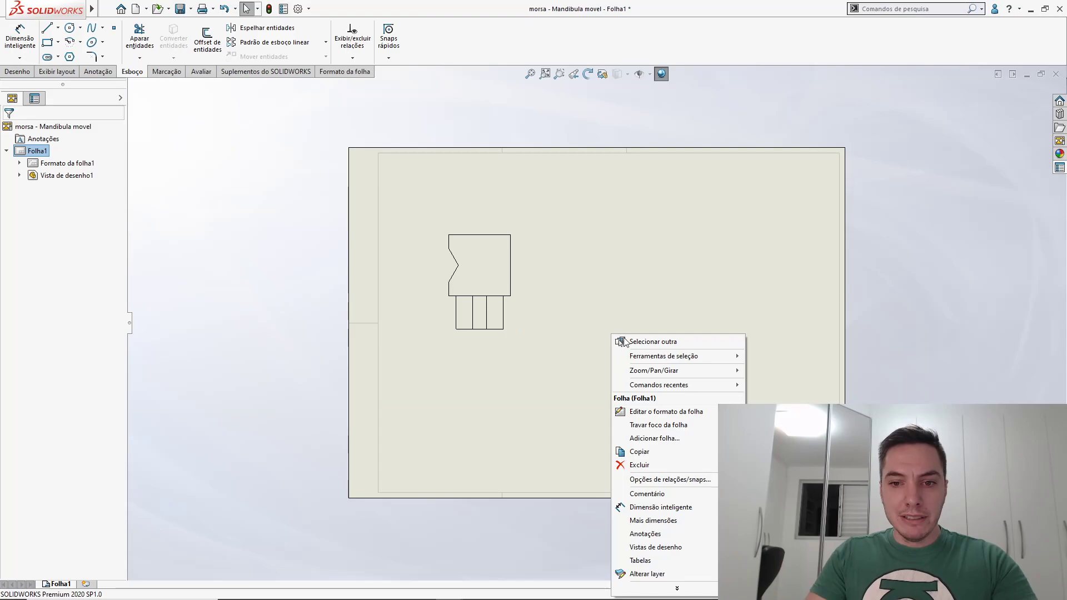
left_click(664, 414)
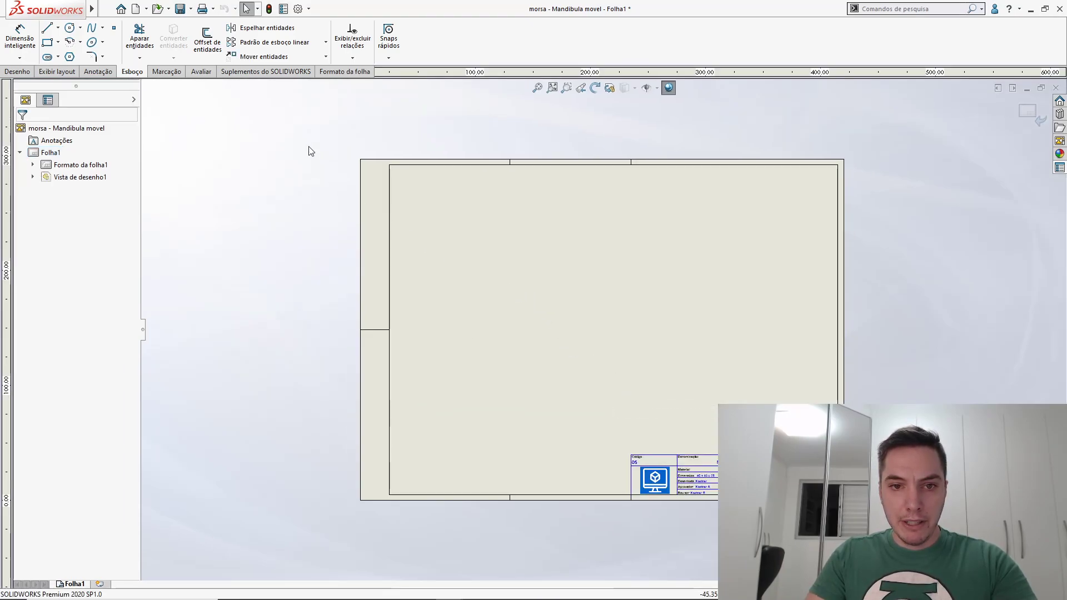
mouse_move(307, 147)
left_mouse_down()
mouse_move(439, 220)
mouse_move(349, 113)
left_mouse_up()
right_click(440, 47)
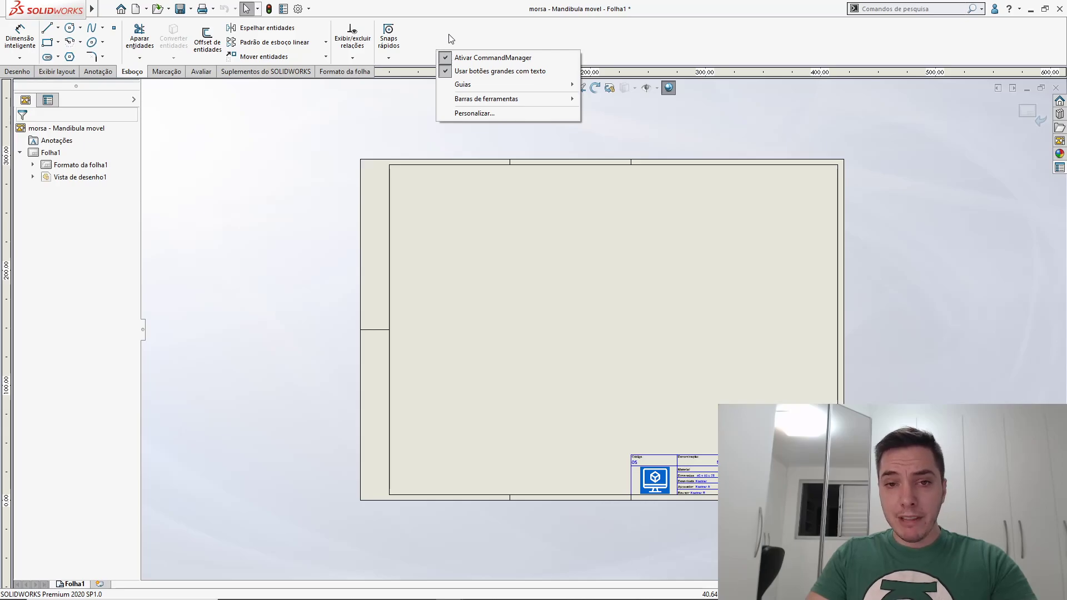
right_click(449, 35)
mouse_move(510, 88)
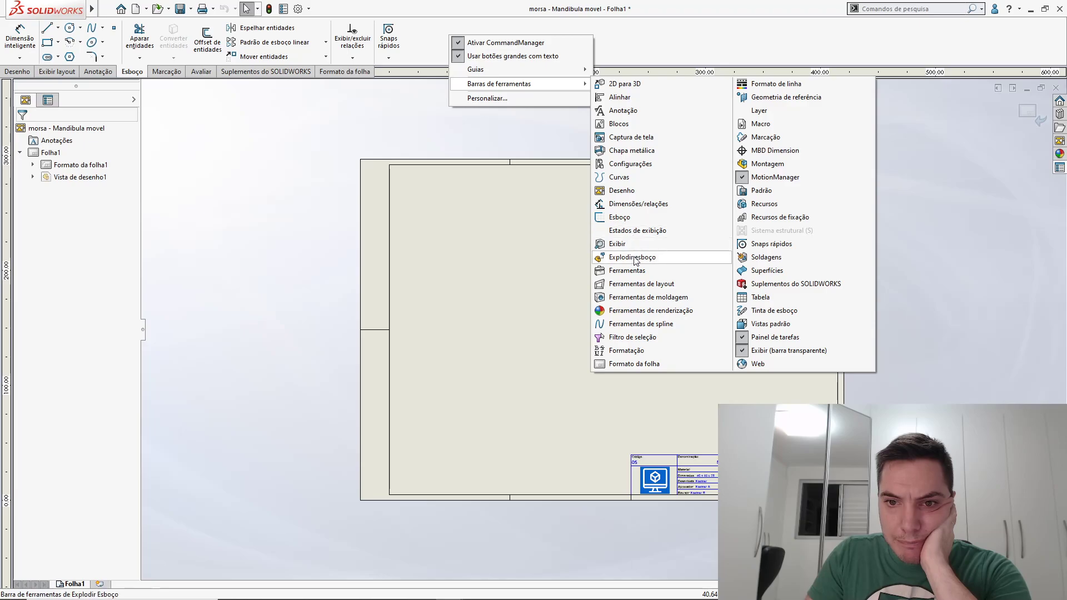
left_click(769, 83)
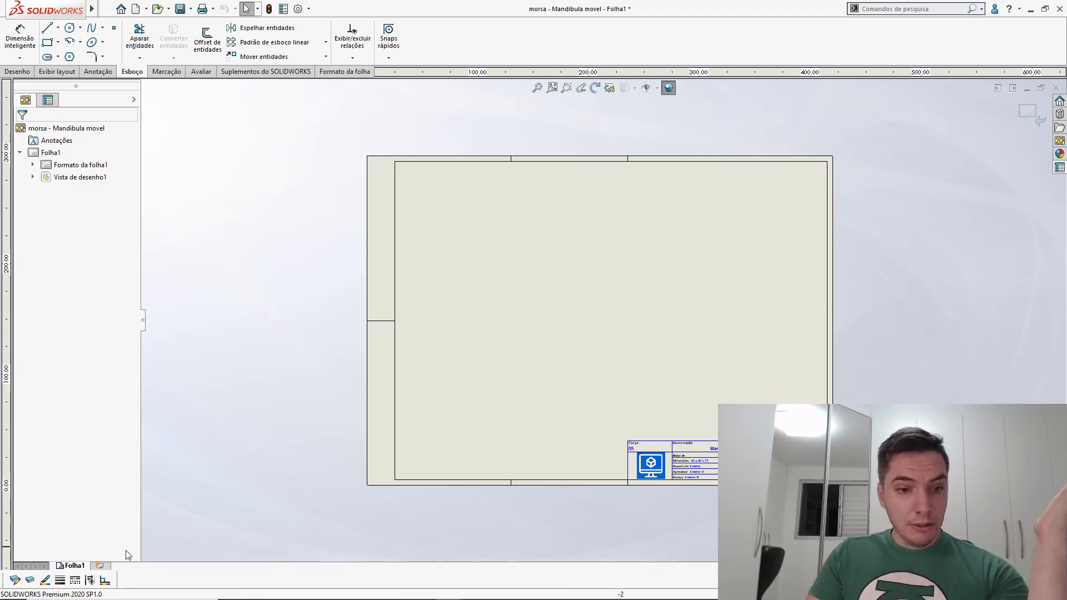
Set the line color of all sheet format entities to black instead of the default, and exit sheet format editing
left_click_drag(360, 157, 856, 510)
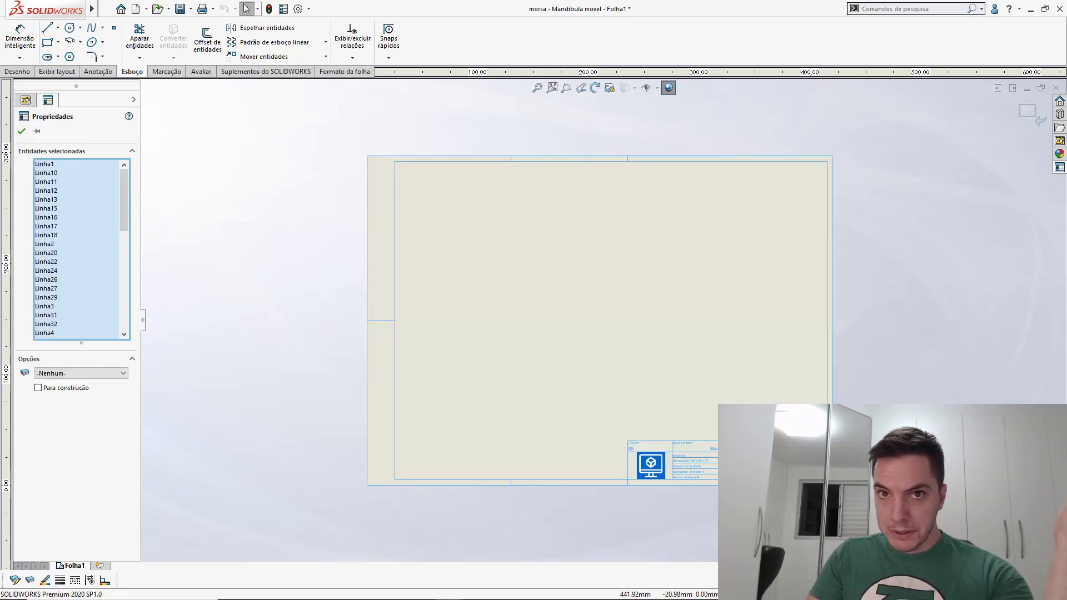
key("n")
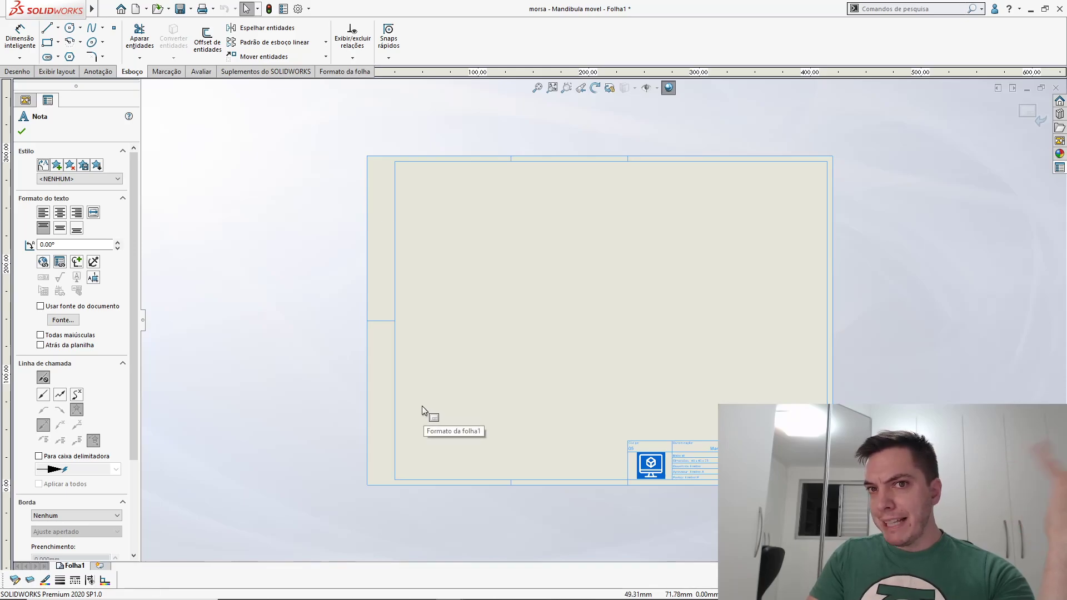
left_click(44, 581)
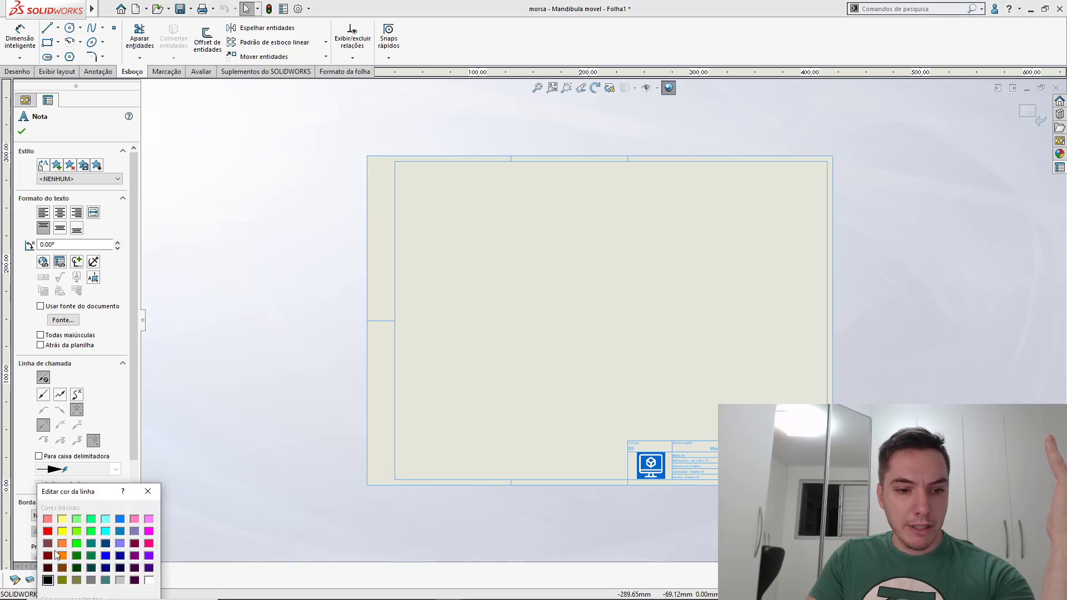
left_click_drag(83, 491, 184, 287)
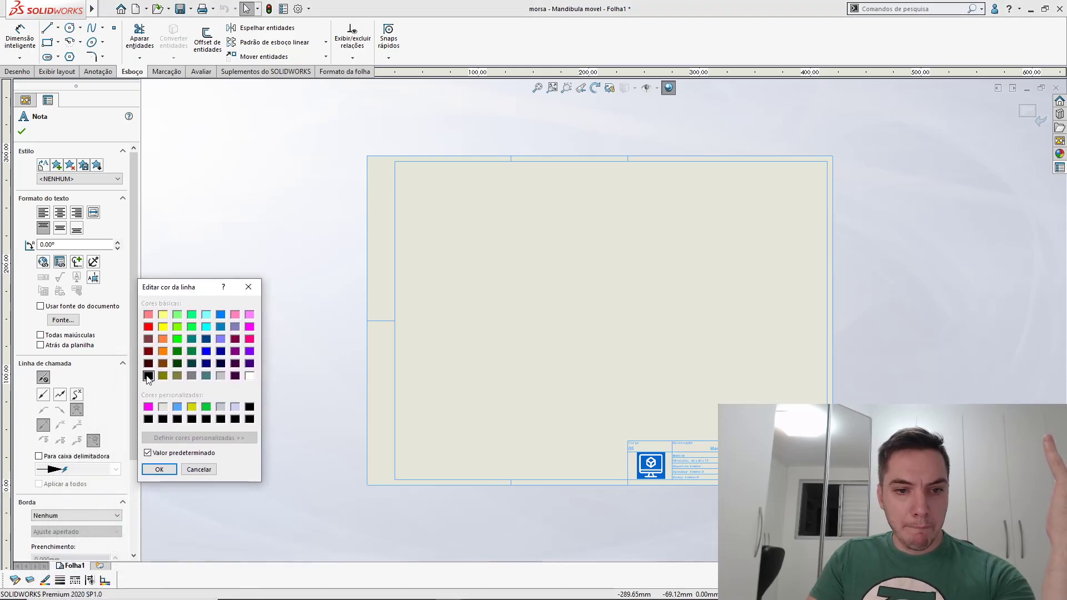
left_click(158, 454)
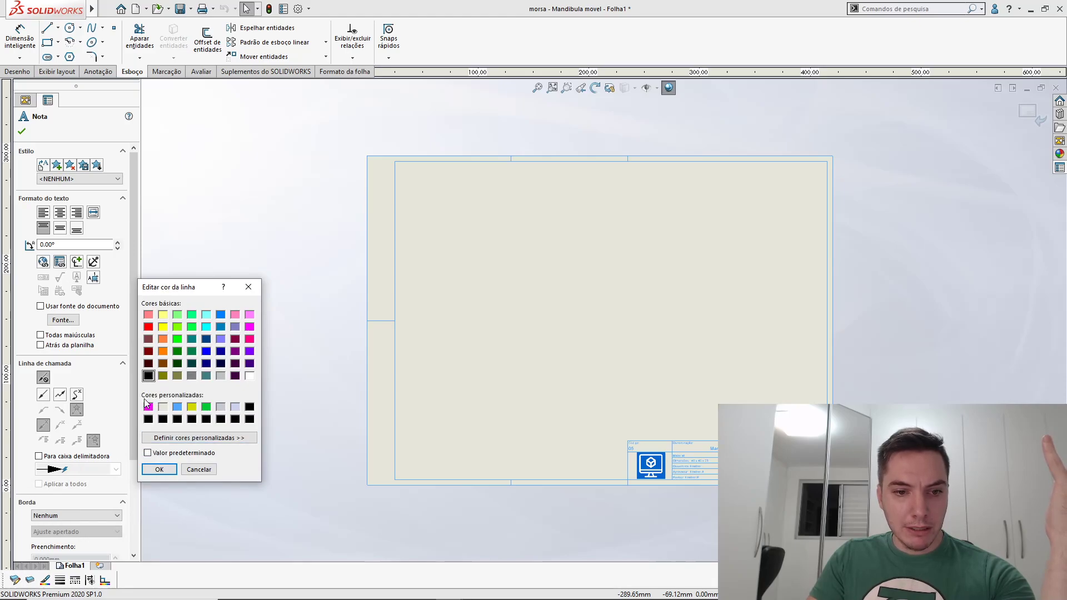
left_click(159, 470)
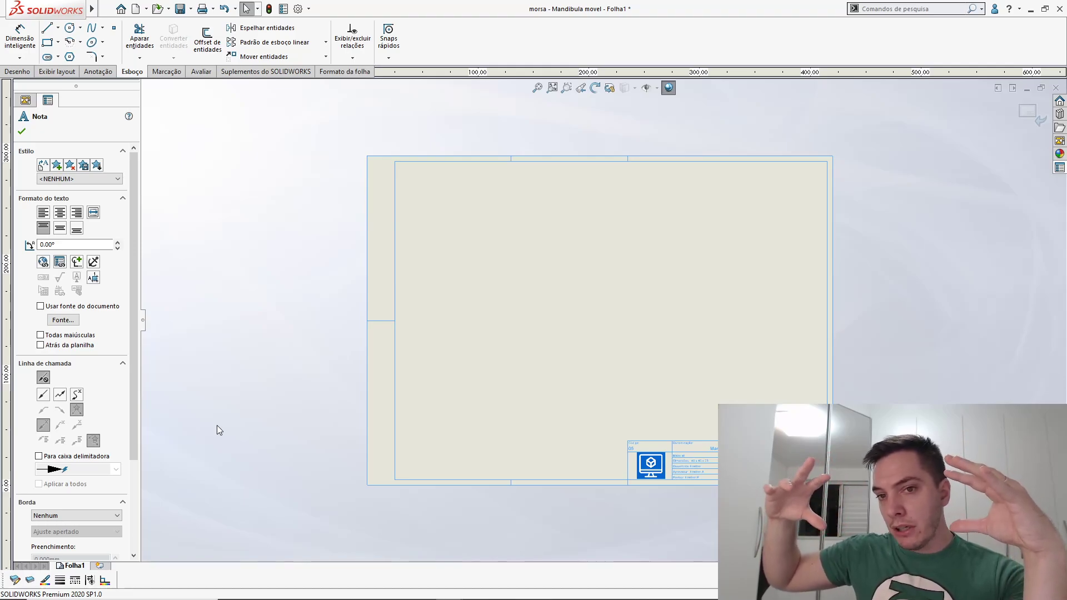
key("Escape")
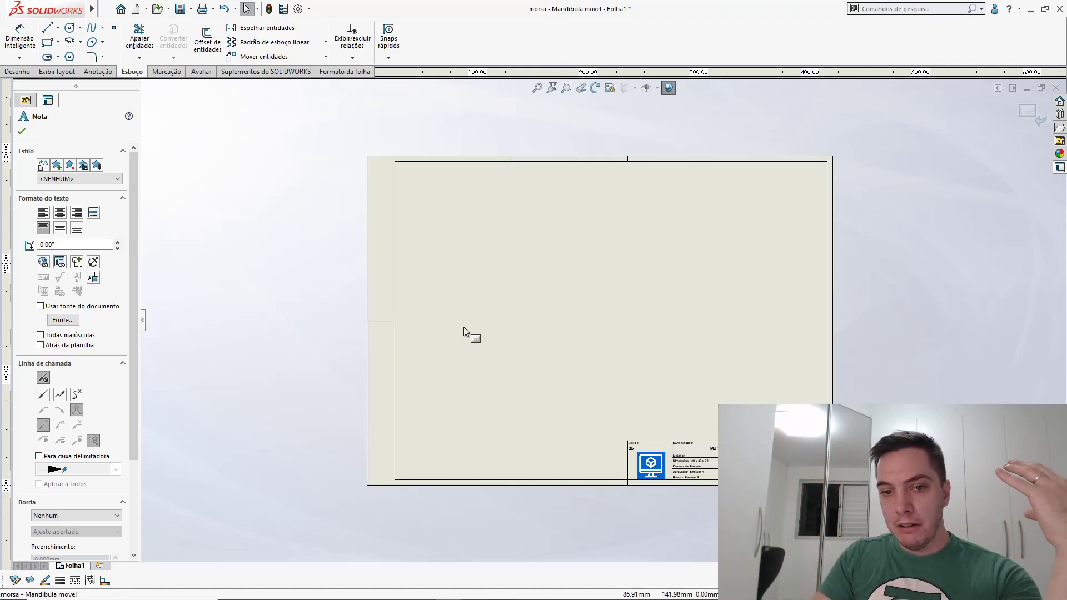
left_click(1022, 114)
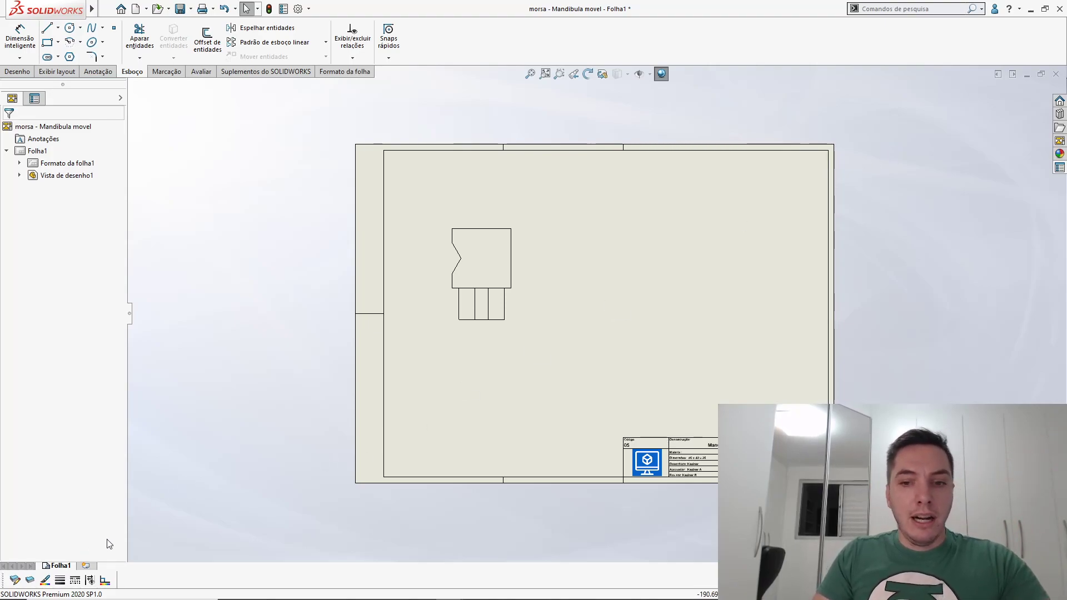
In the sheet format, set the four inner margin lines and the title block's outer lines to 0.5 mm thickness, and exit format editing
scroll(228, 503, "up", 2)
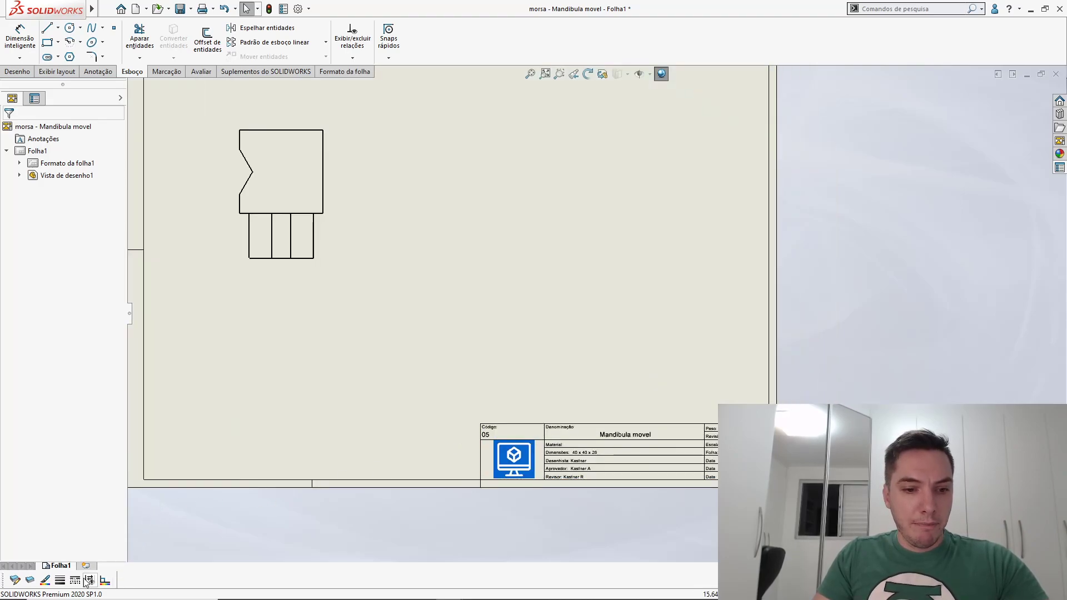
right_click(302, 377)
left_click(364, 194)
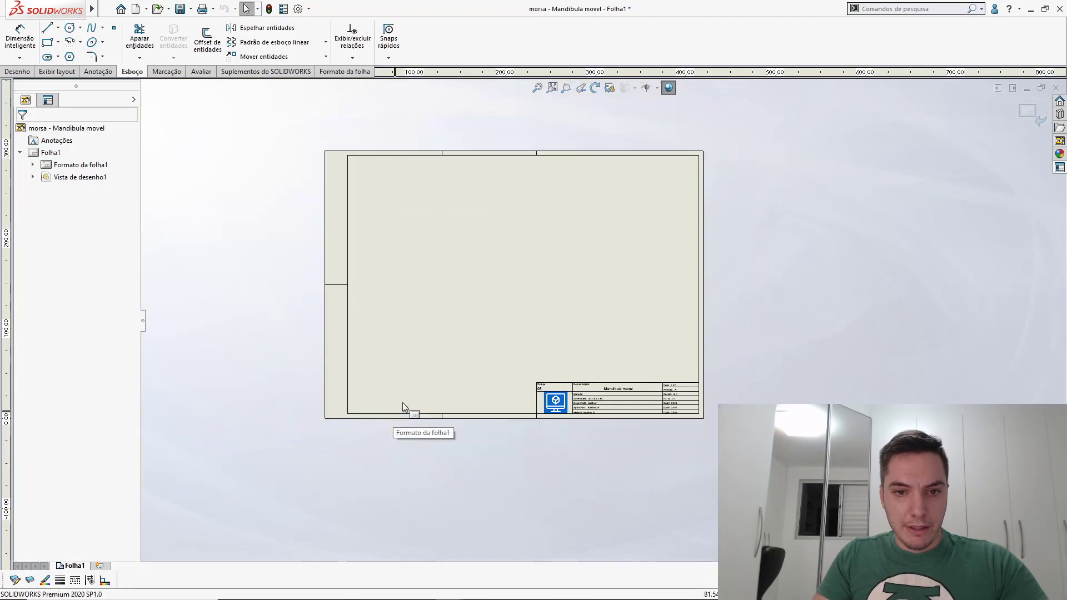
left_click(368, 302)
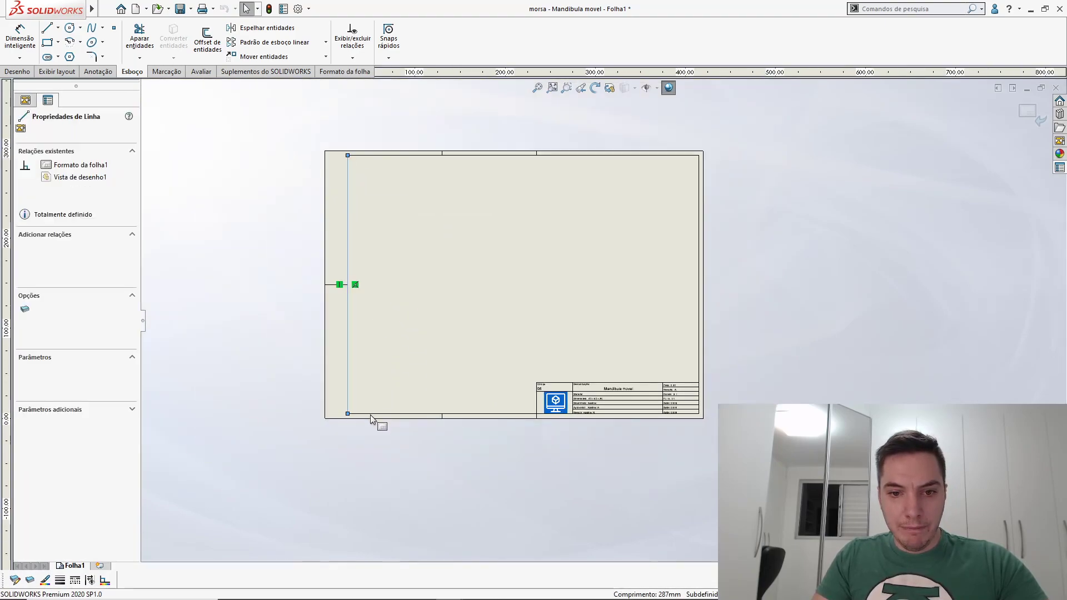
left_click(371, 414)
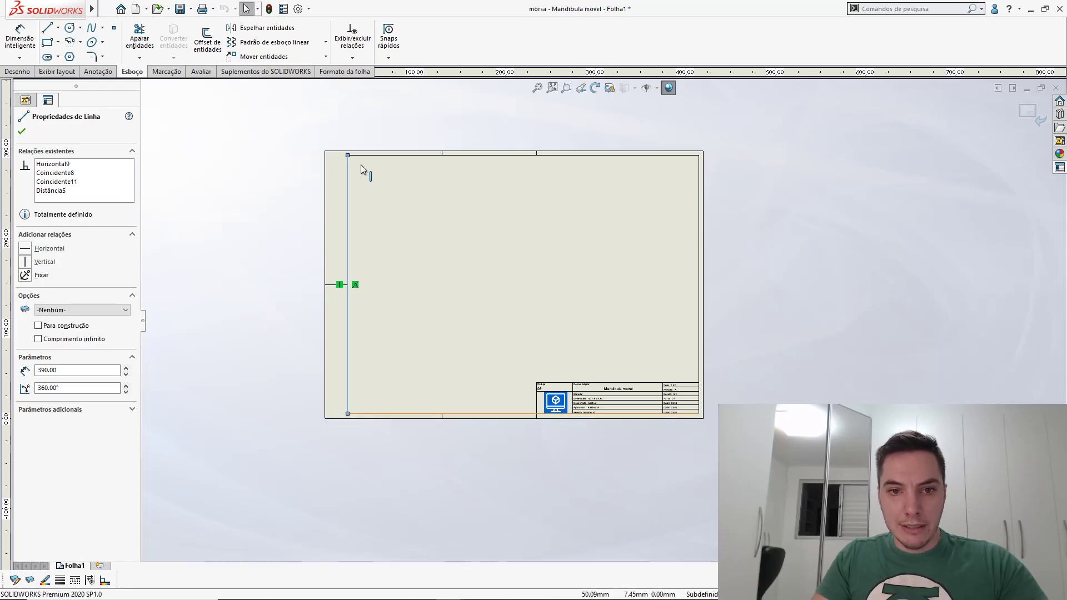
left_click(359, 155, "ctrl")
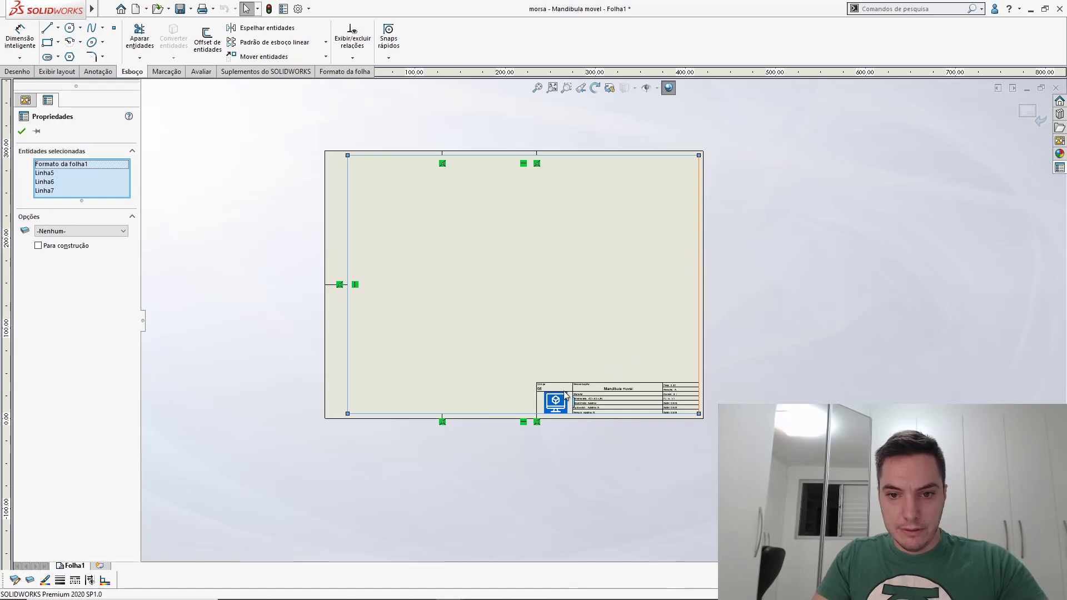
left_click(699, 284, "ctrl")
scroll(553, 409, "down", 5)
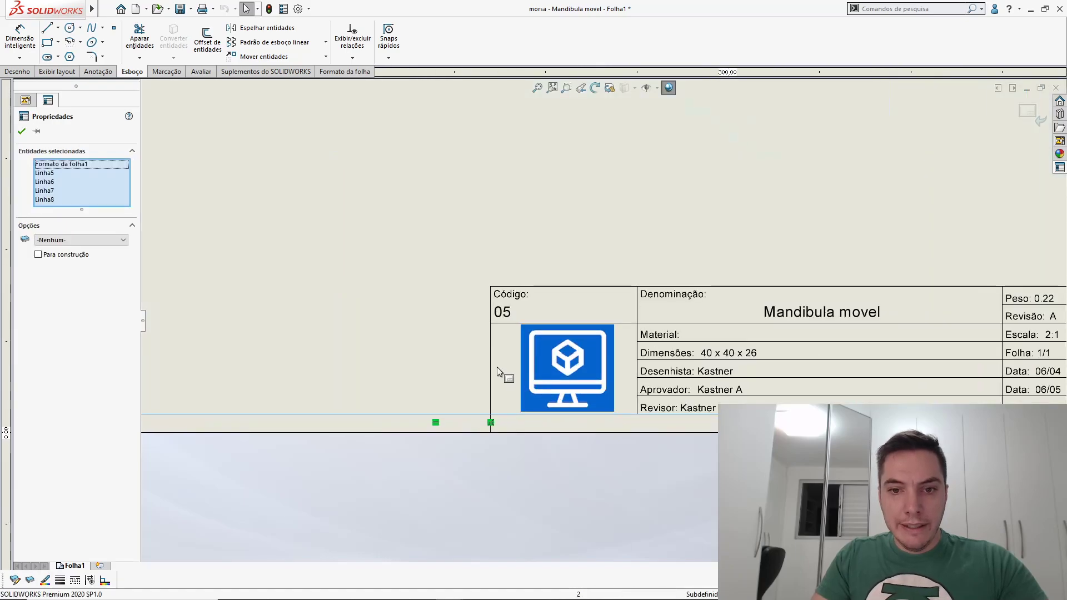
left_click(543, 285, "ctrl")
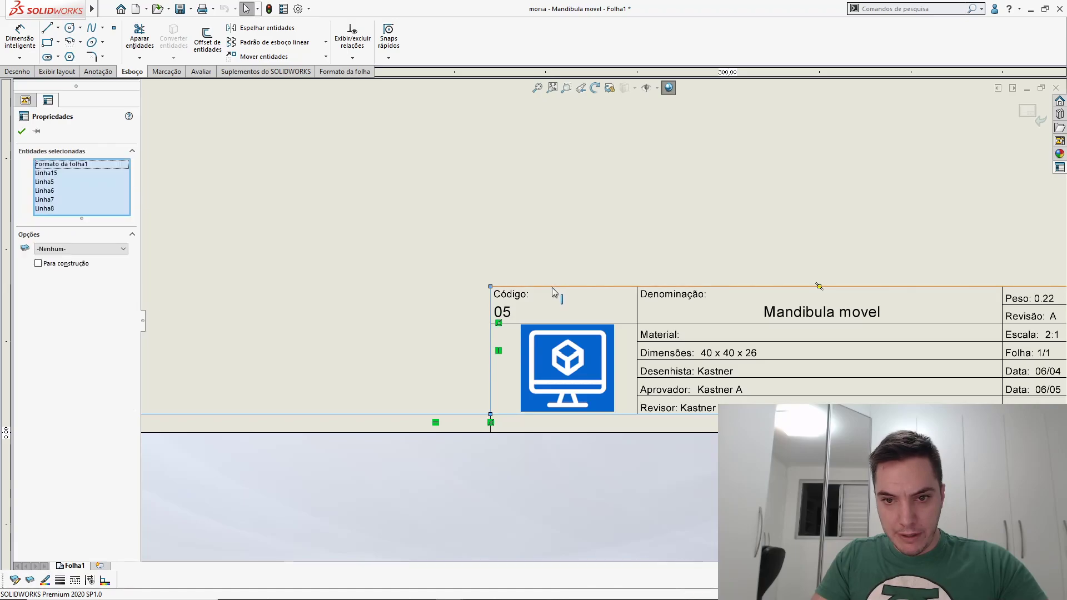
left_click(629, 323)
left_click(819, 286, "ctrl")
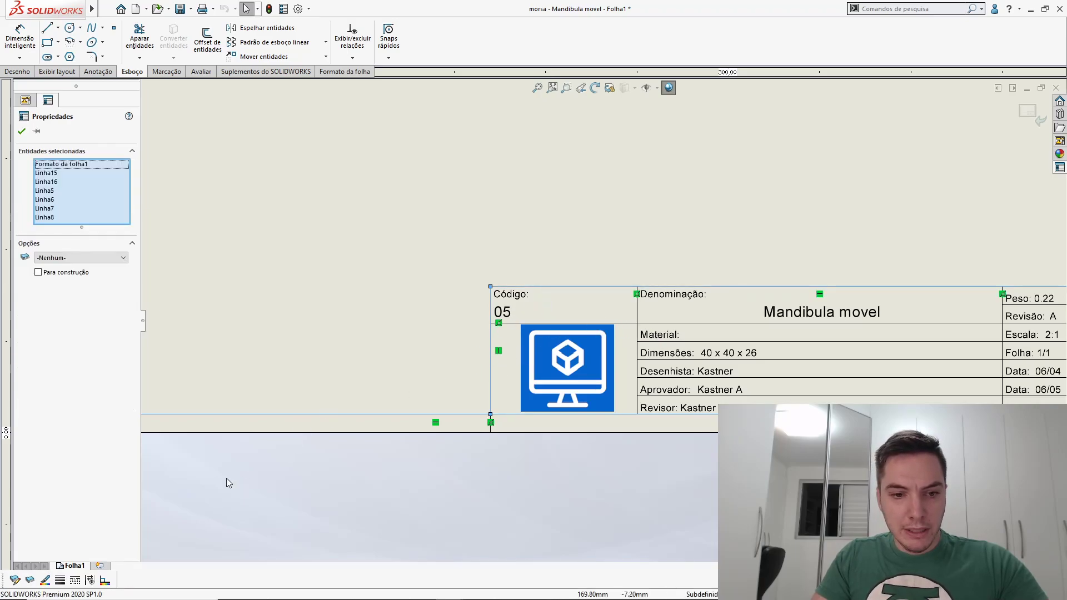
left_click(60, 581)
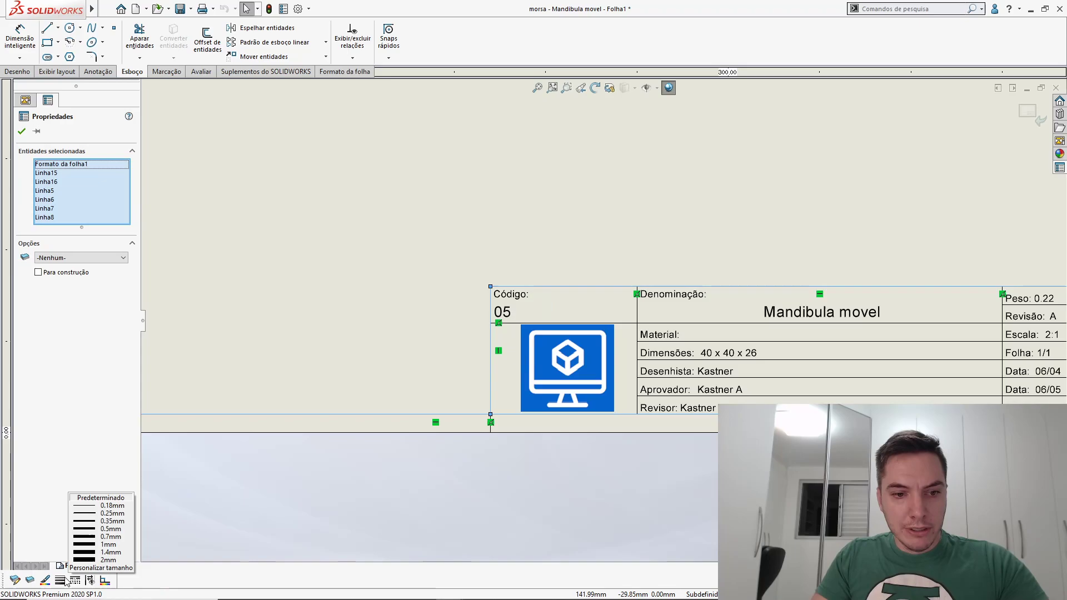
left_click(112, 529)
left_click(413, 499)
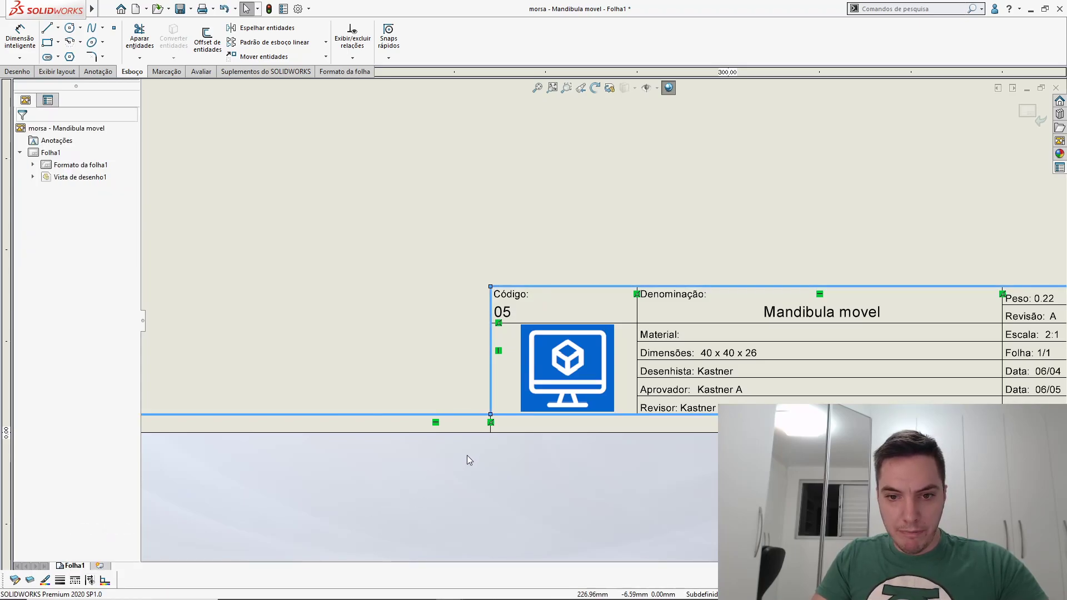
scroll(471, 453, "up", 3)
key("f")
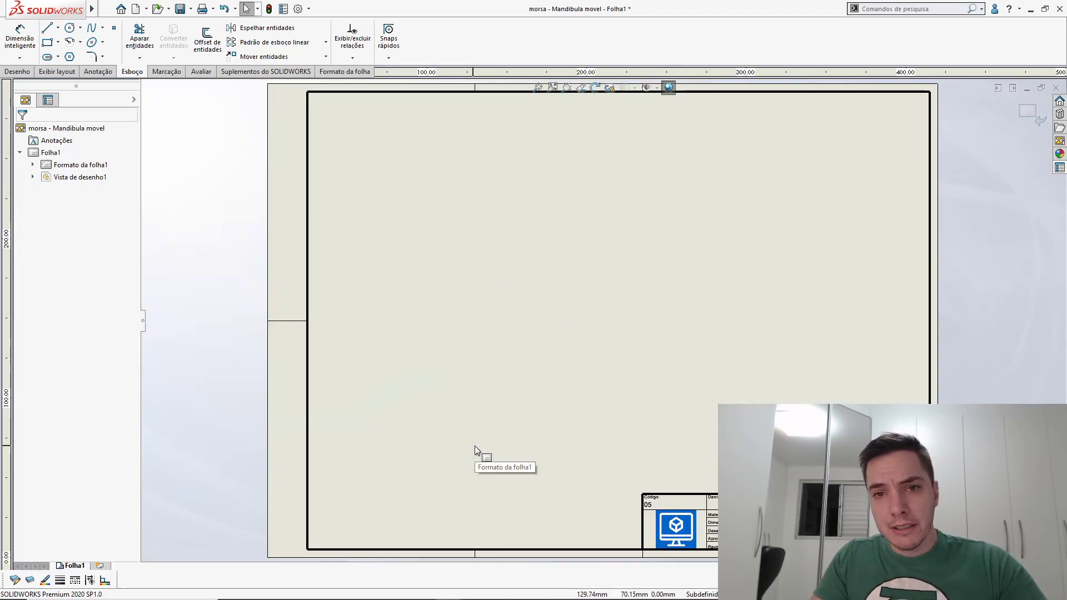
left_click(1036, 117)
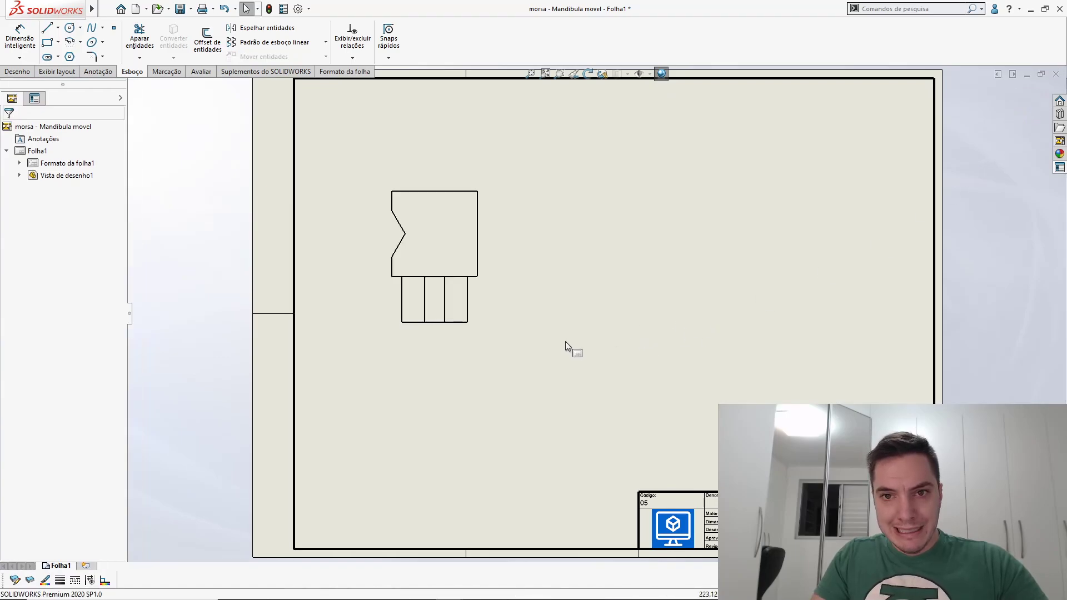
Set the horizontal title block line below Código and Denominação to 0.5 mm thickness in the sheet format, and exit format editing
scroll(565, 342, "down", 4)
right_click(568, 273)
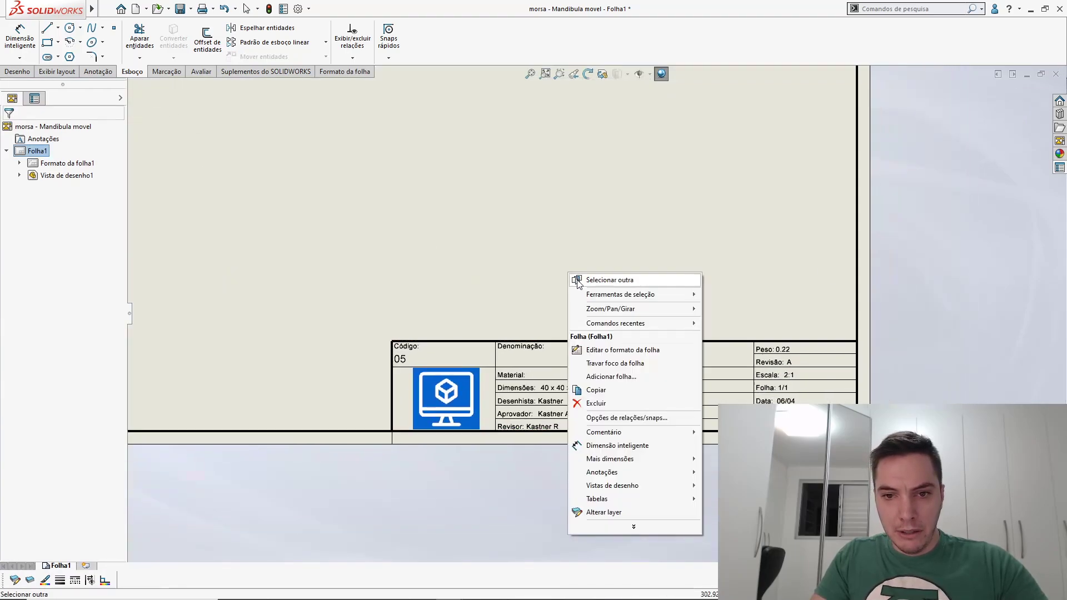
left_click(610, 350)
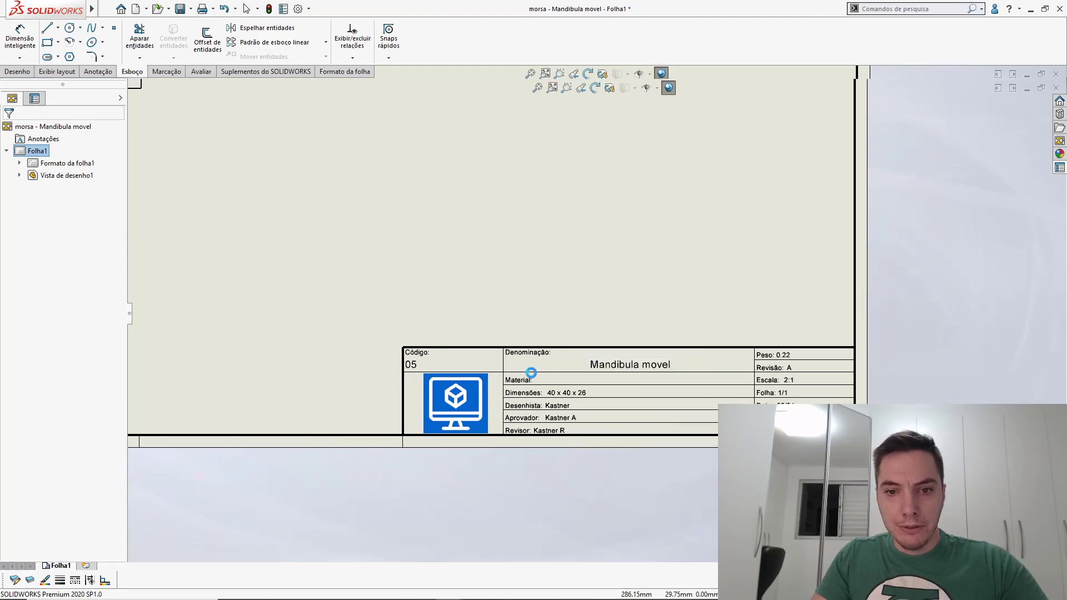
scroll(522, 355, "down", 3)
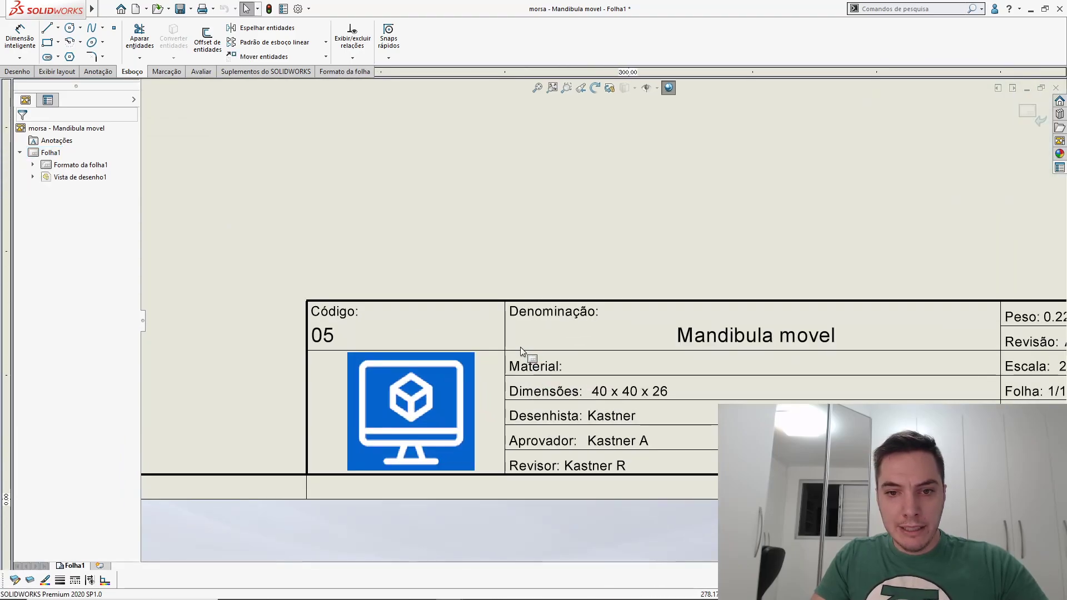
scroll(521, 351, "down", 3)
left_click(502, 342)
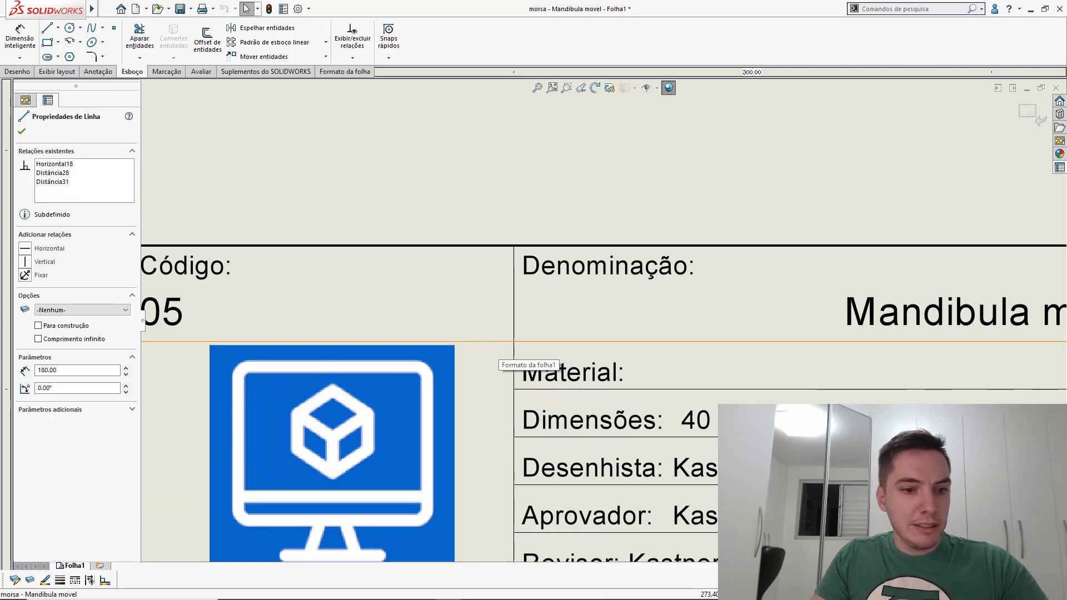
left_click(60, 580)
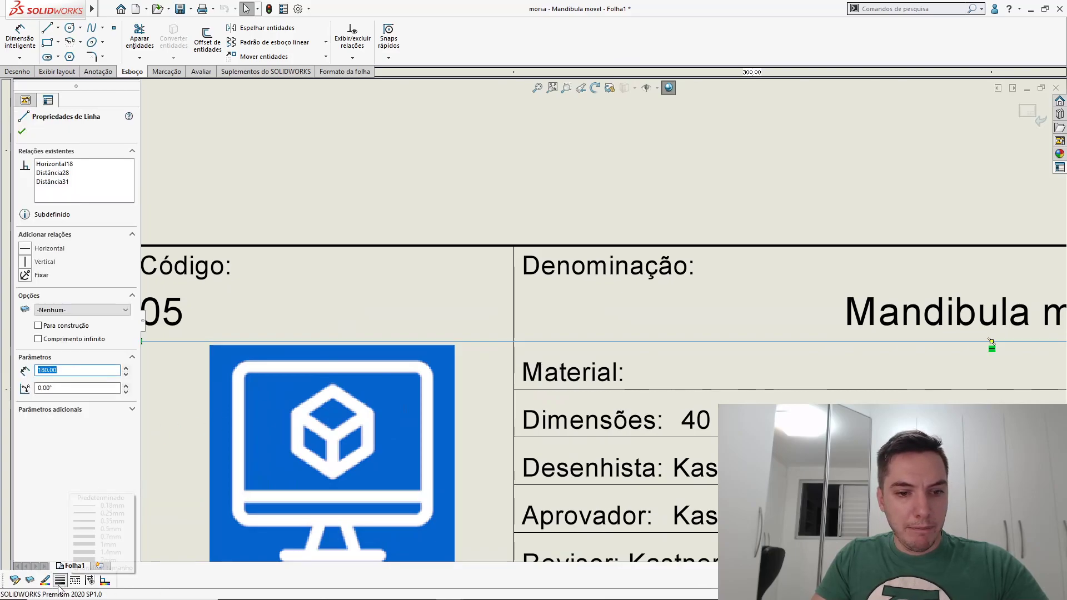
left_click(101, 526)
left_click(661, 171)
key("f")
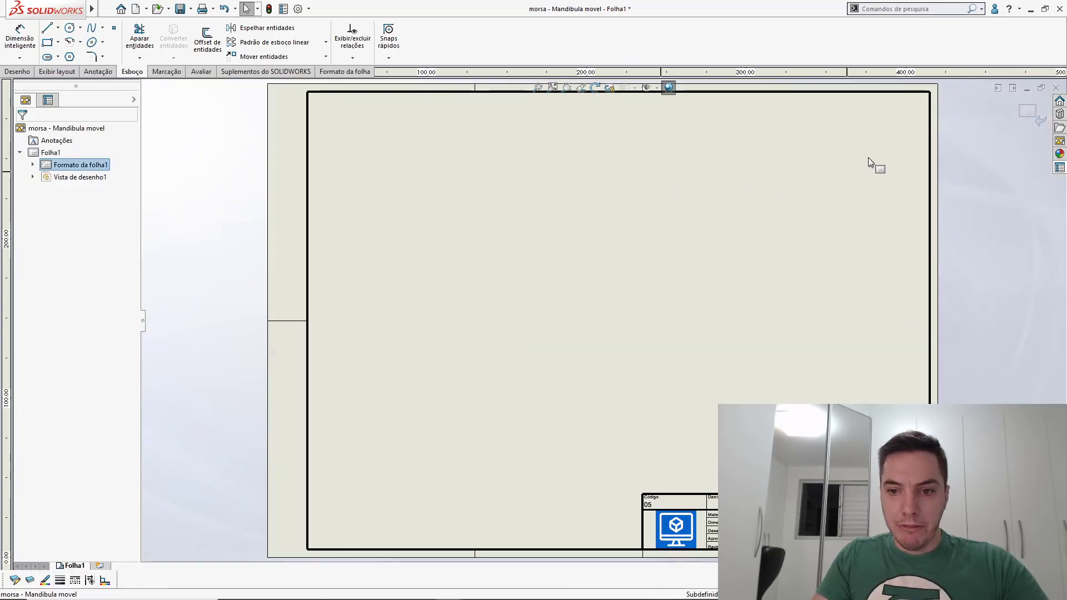
left_click(1021, 107)
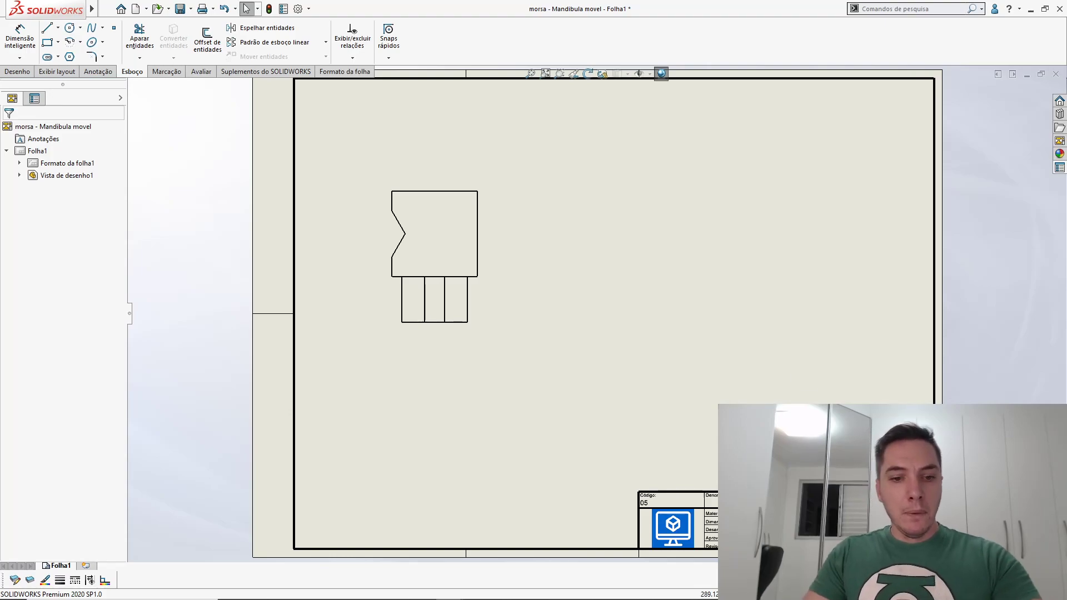
Switch to PowerPoint, add the item "Inserção das tabelas" after "Polimento do desenho" on the Etapas slide, and return to the SOLIDWORKS drawing
left_click(427, 594)
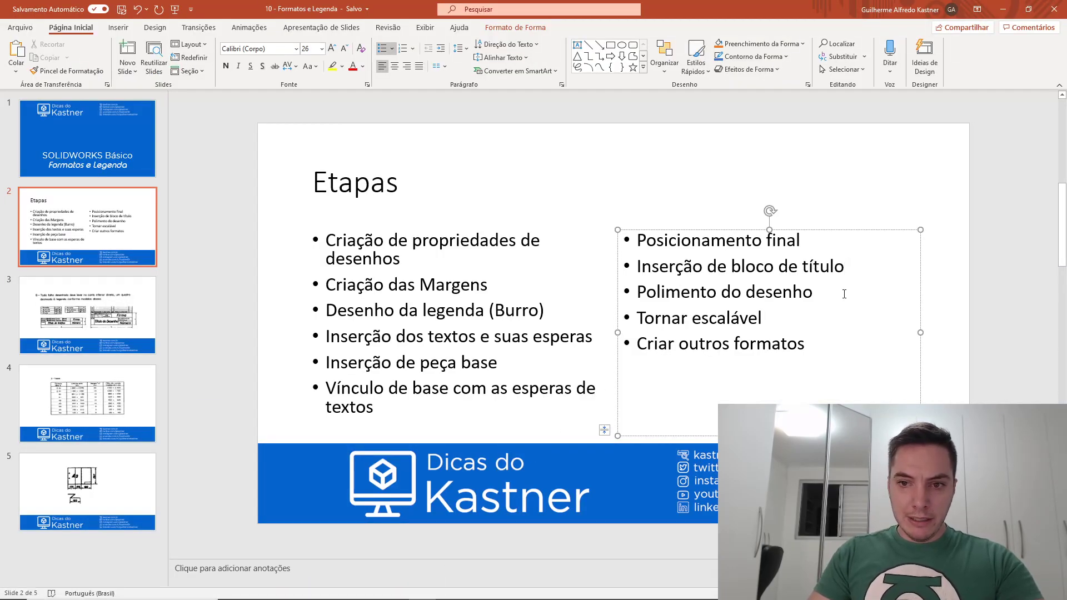
key("Return")
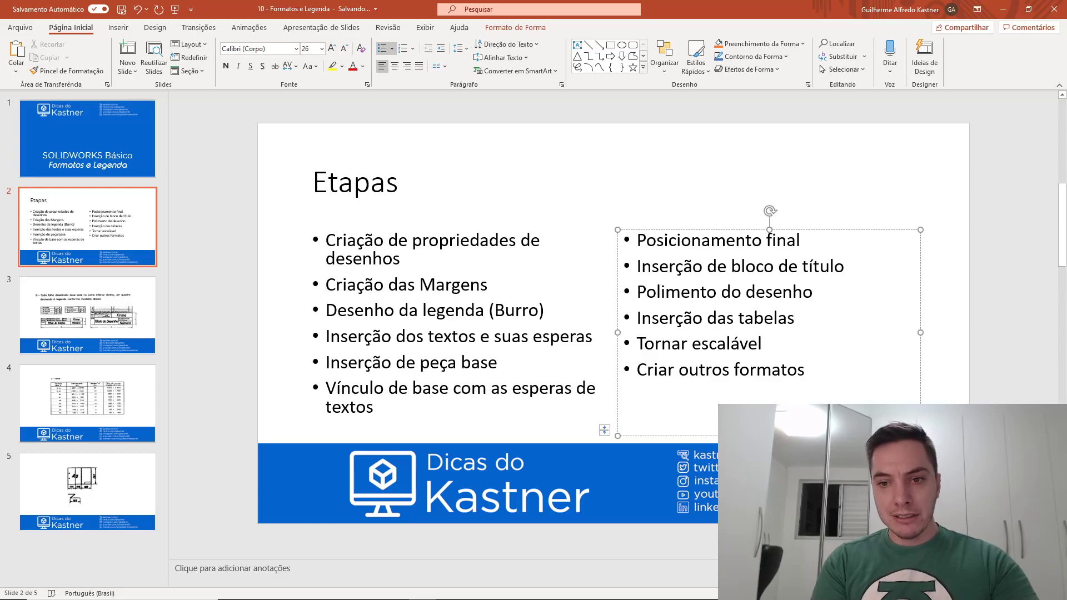
left_click(1025, 248)
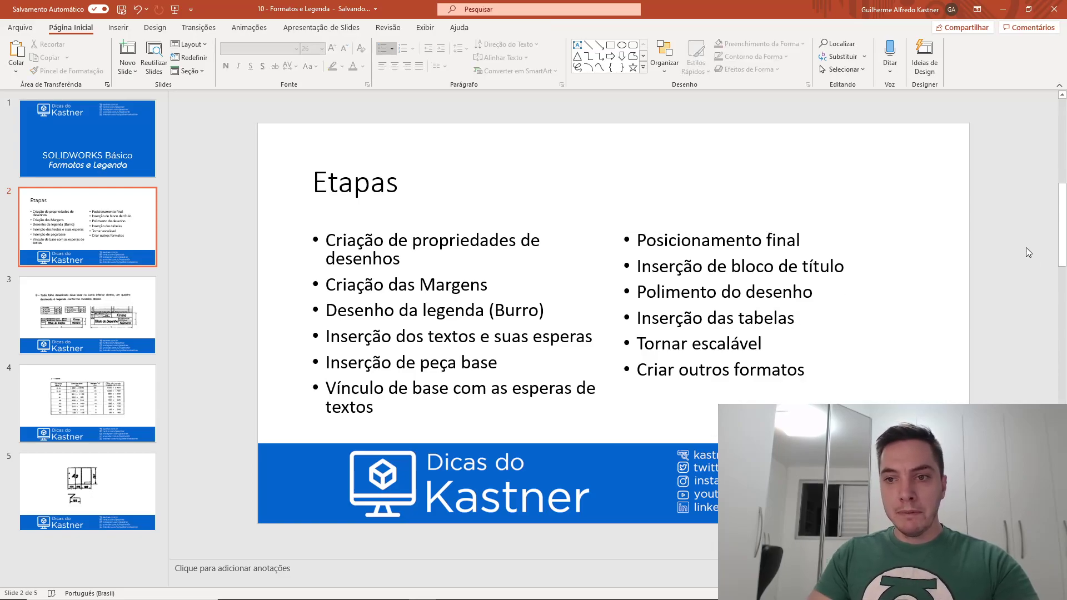
left_click(1003, 11)
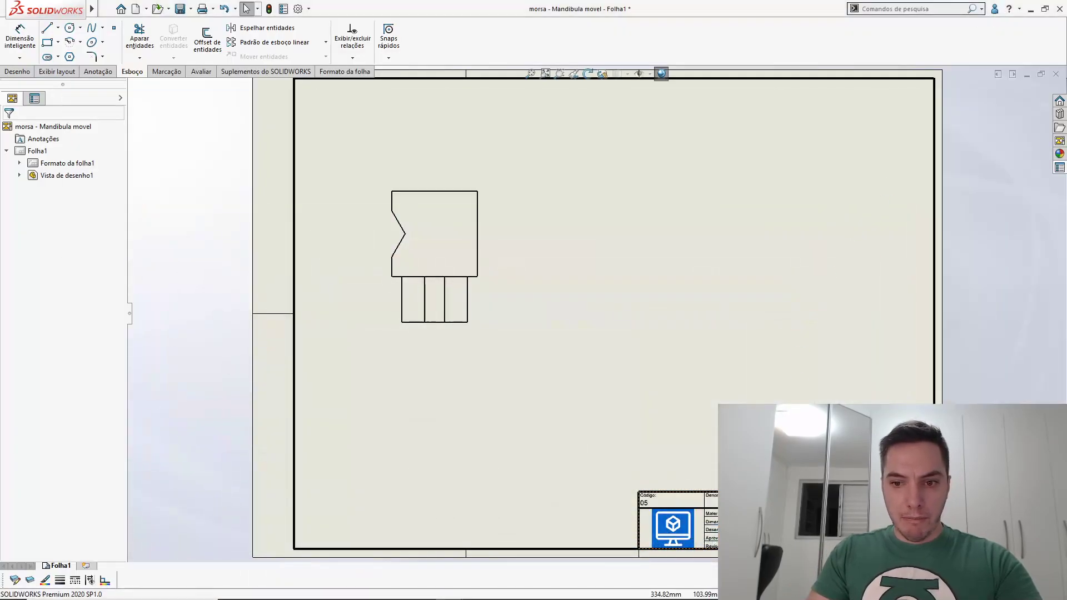
Open the sheet format for editing and define the title block's upper-right corner as the anchor for the Lista de materiais
right_click(762, 354)
left_click(815, 168)
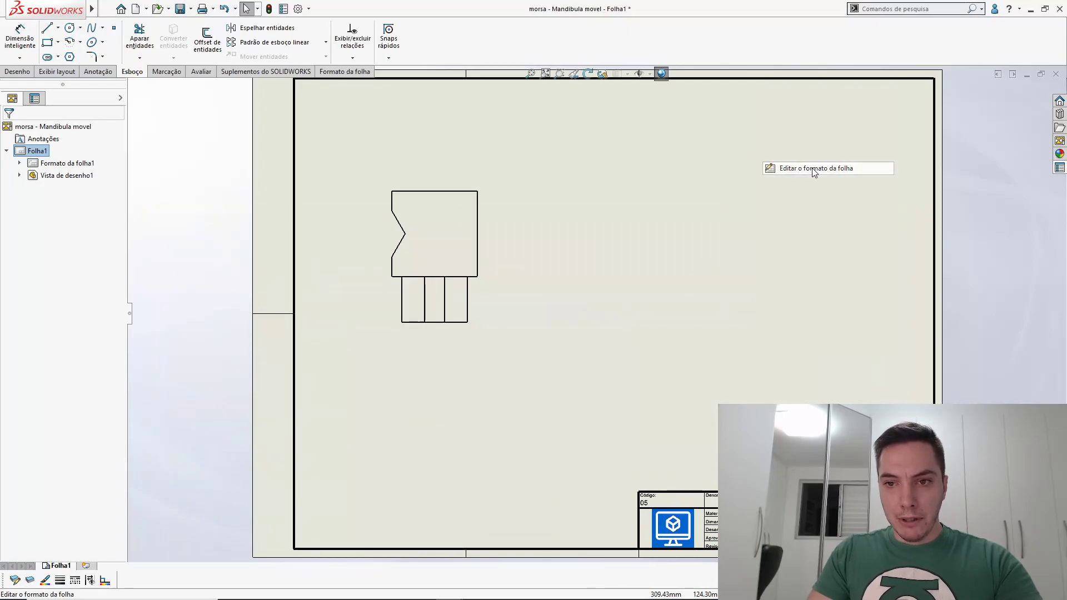
scroll(734, 368, "down", 6)
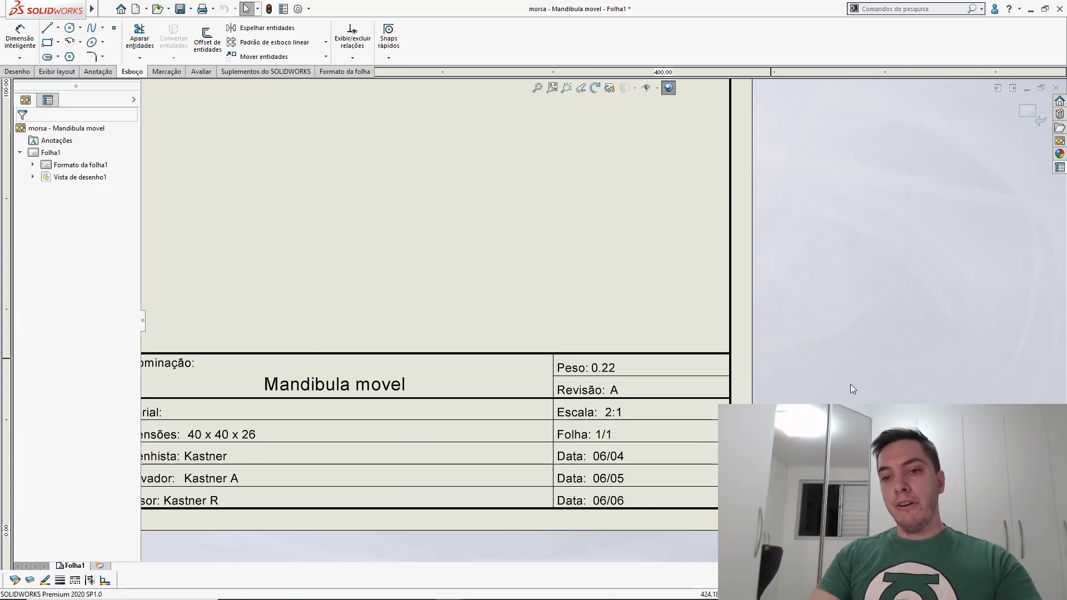
mouse_move(850, 388)
middle_mouse_down("ctrl")
mouse_move(821, 285)
mouse_move(876, 222)
mouse_move(939, 182)
mouse_move(941, 165)
middle_mouse_up("ctrl")
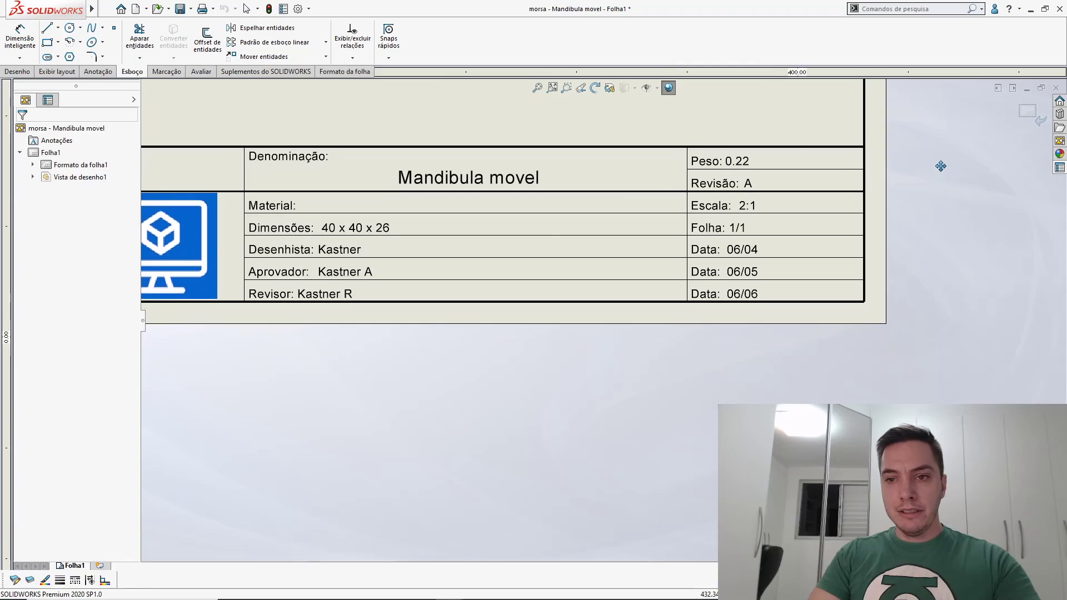
left_click(864, 147)
right_click(864, 148)
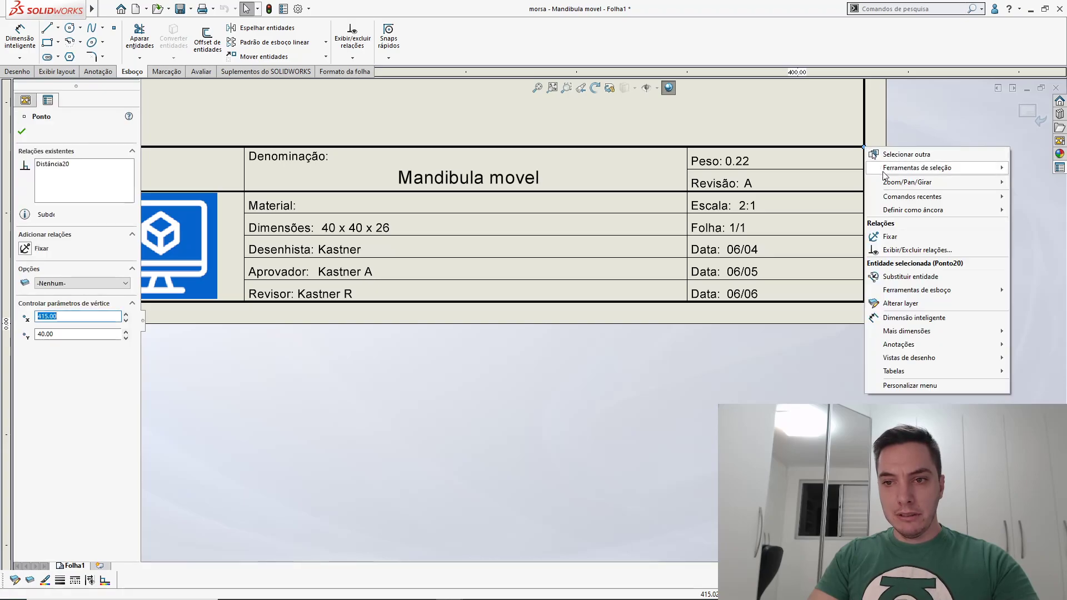
mouse_move(911, 210)
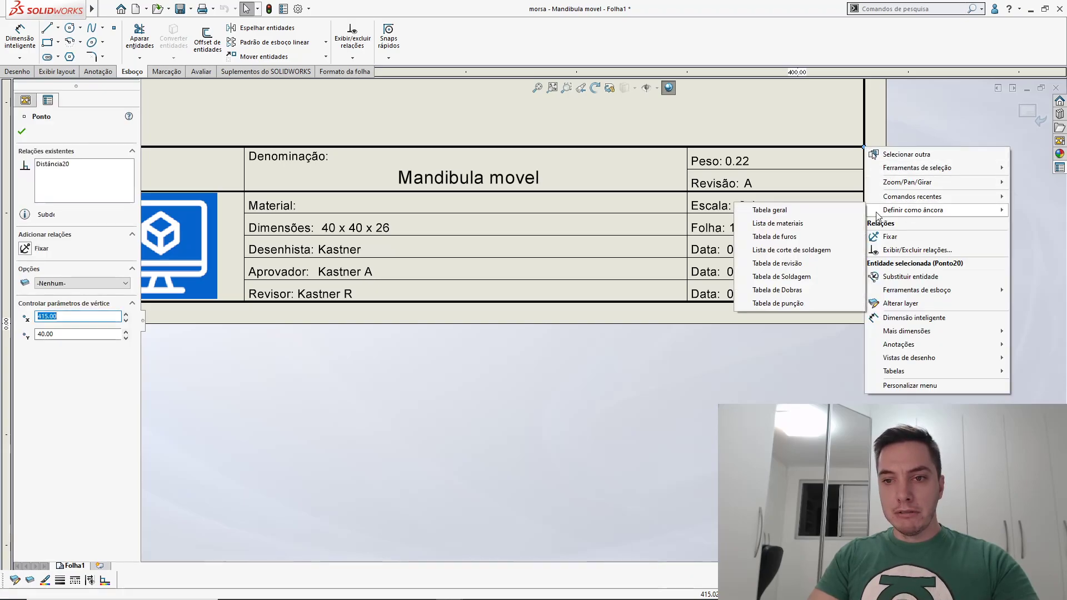
left_click(825, 228)
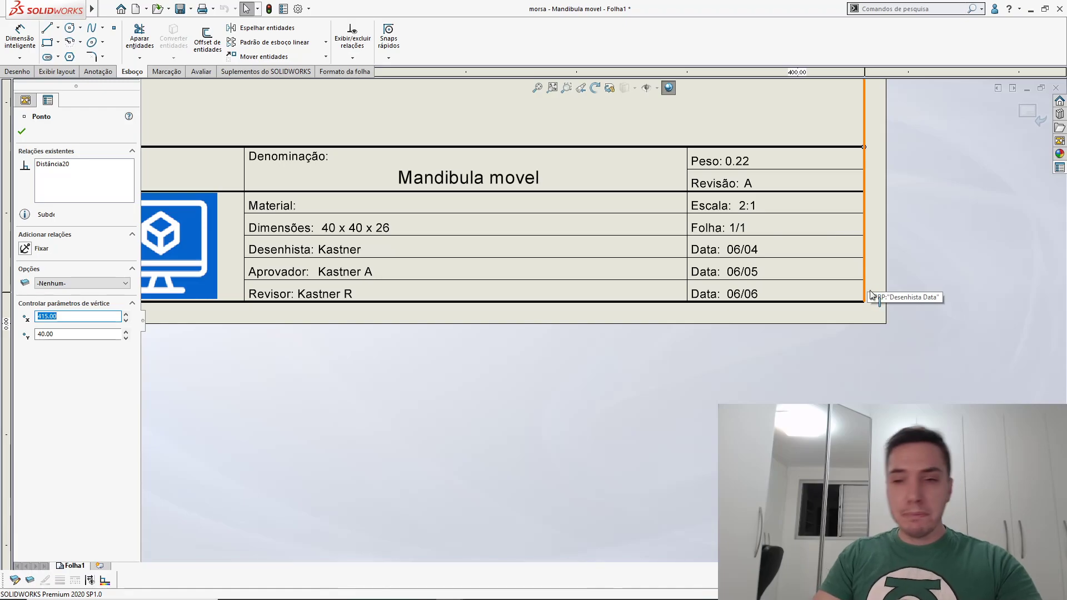
scroll(845, 378, "up", 3)
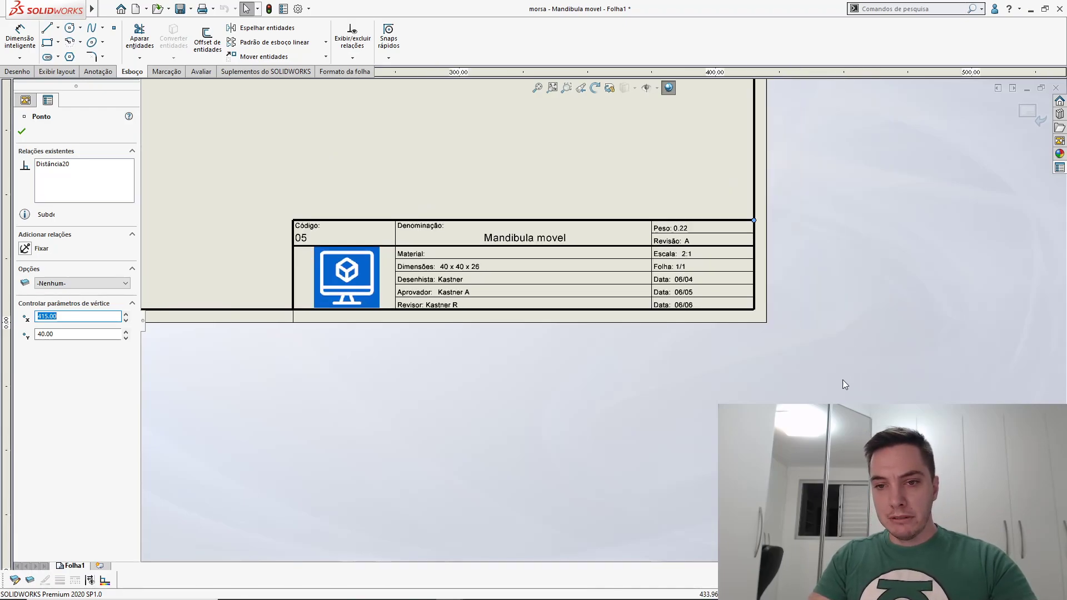
left_click(839, 378)
scroll(731, 271, "down", 4)
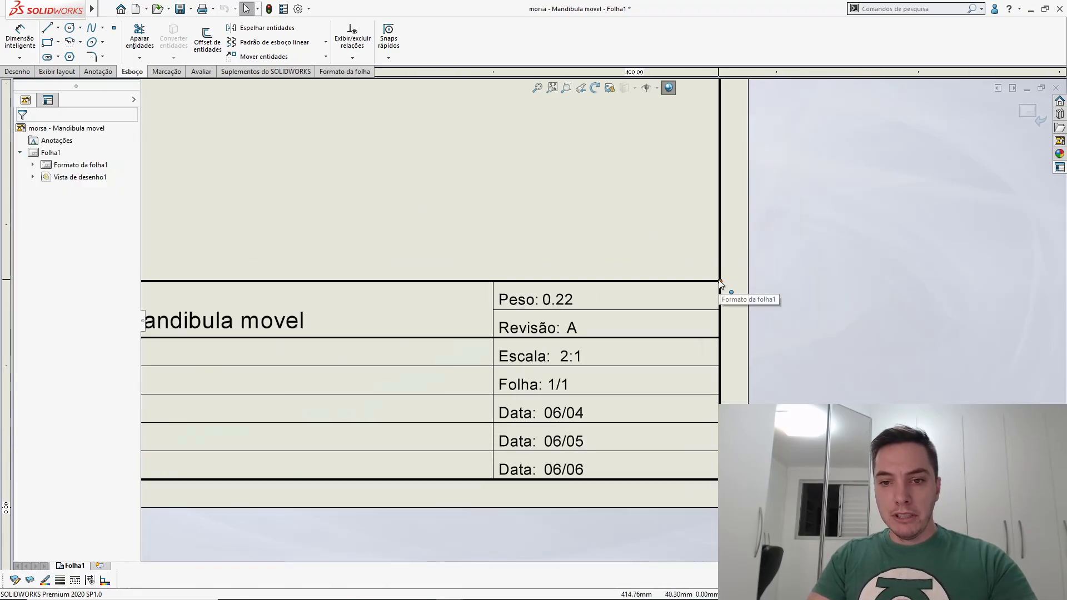
left_click(720, 283)
right_click(721, 283)
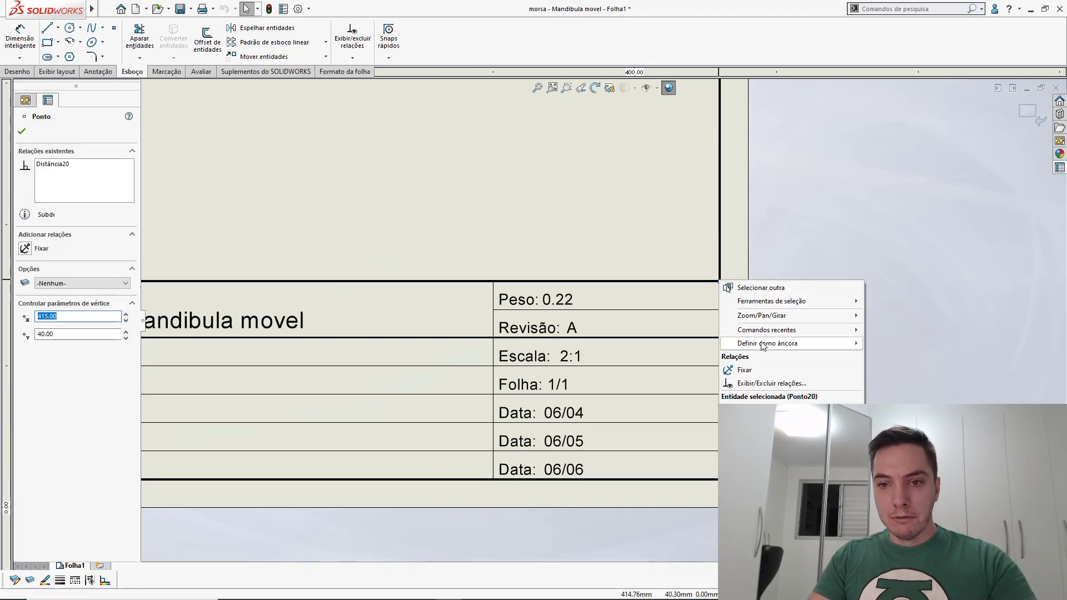
mouse_move(832, 347)
key("Escape")
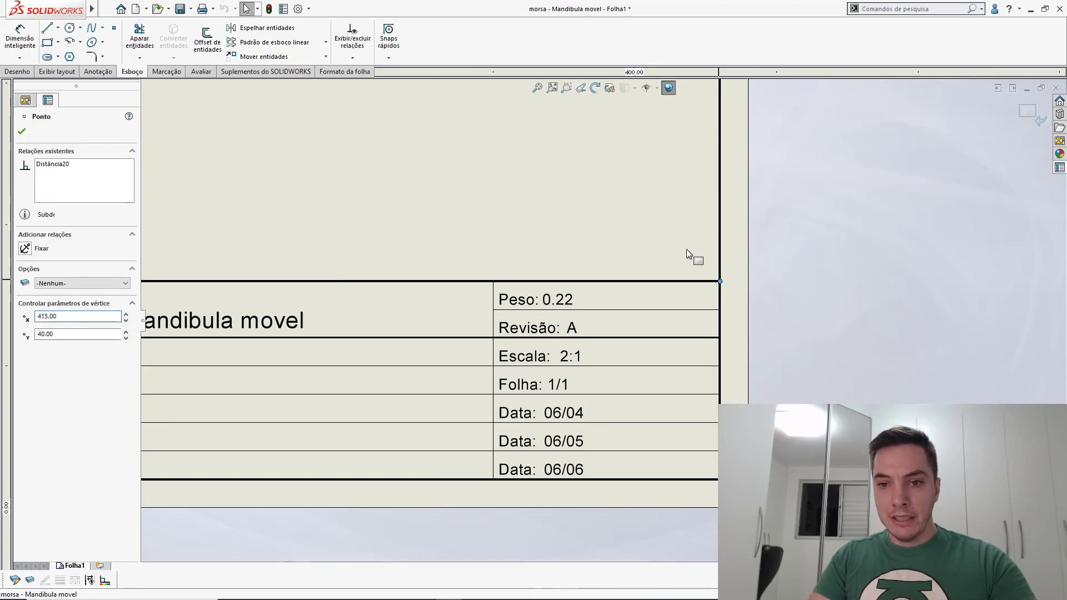
left_click(686, 248)
Define the title block's upper-right corner as the anchor for the Lista de corte de soldagem
left_click(721, 282)
right_click(720, 283)
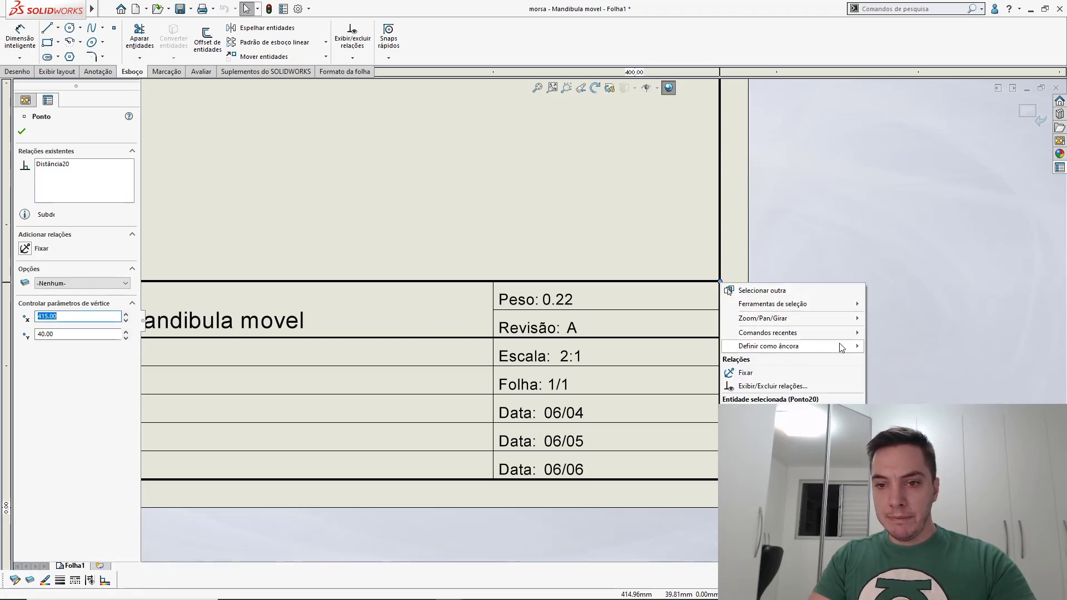
mouse_move(839, 344)
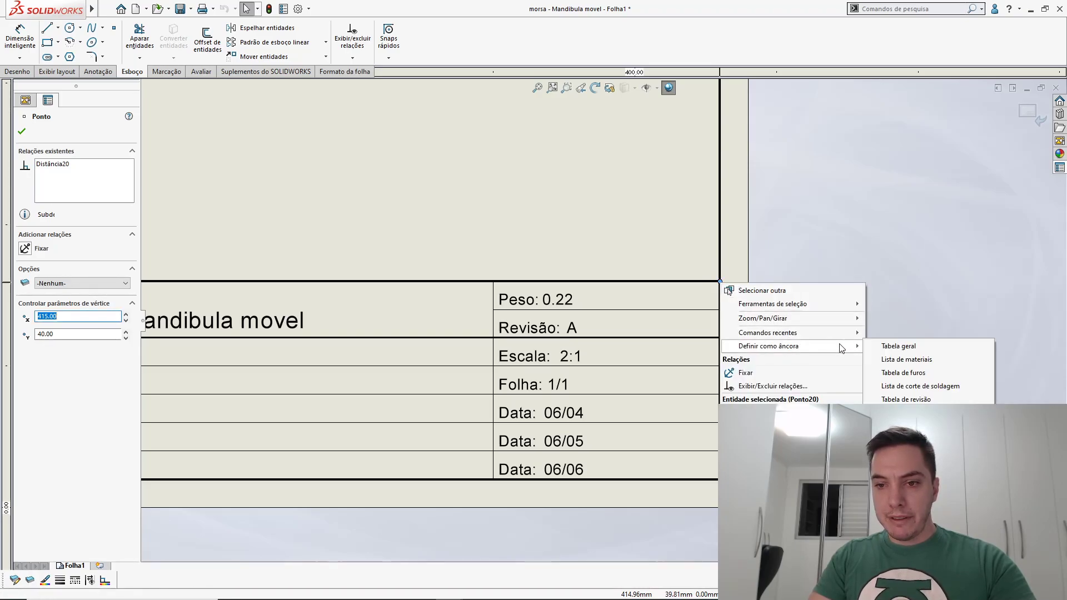
left_click(935, 390)
scroll(840, 326, "up", 2)
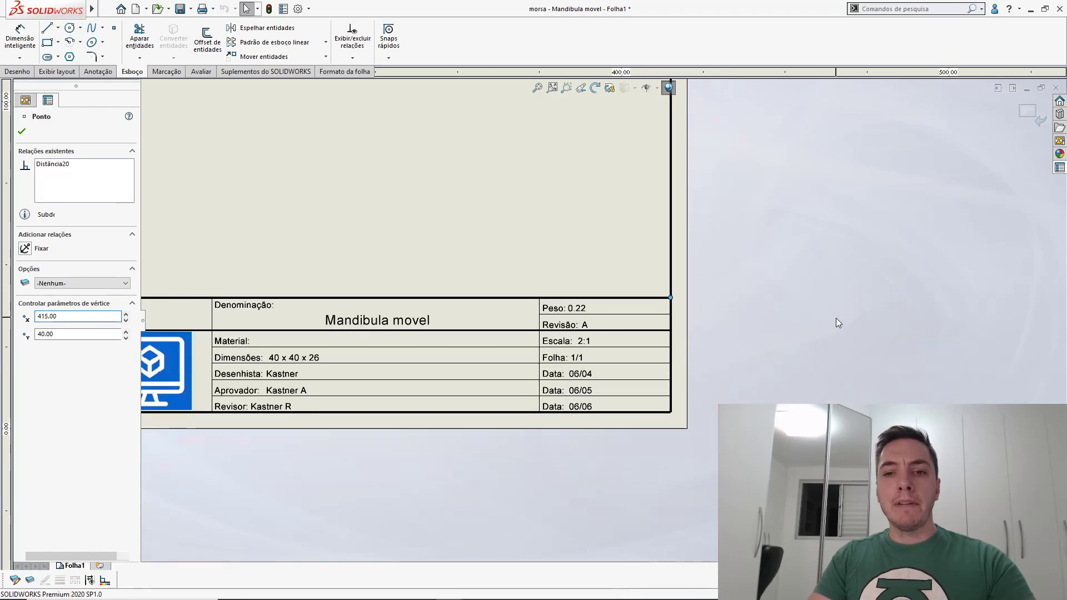
left_click(836, 318)
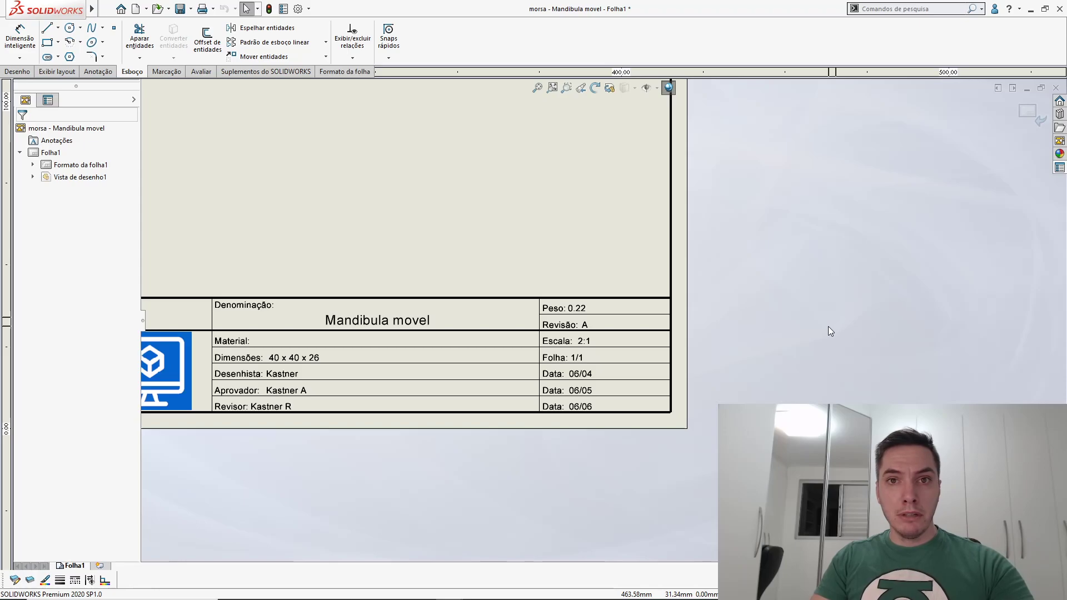
Define the upper-right corner of the sheet's inner margin as the anchor for the Tabela de revisão, and exit format editing
scroll(827, 325, "up", 5)
scroll(596, 221, "down", 4)
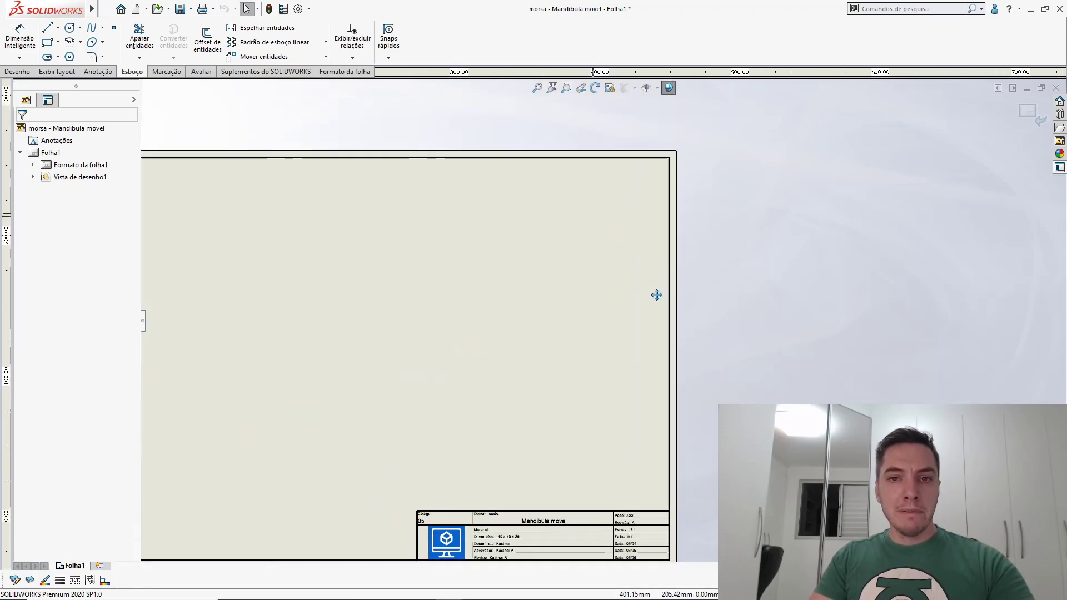
scroll(659, 217, "down", 3)
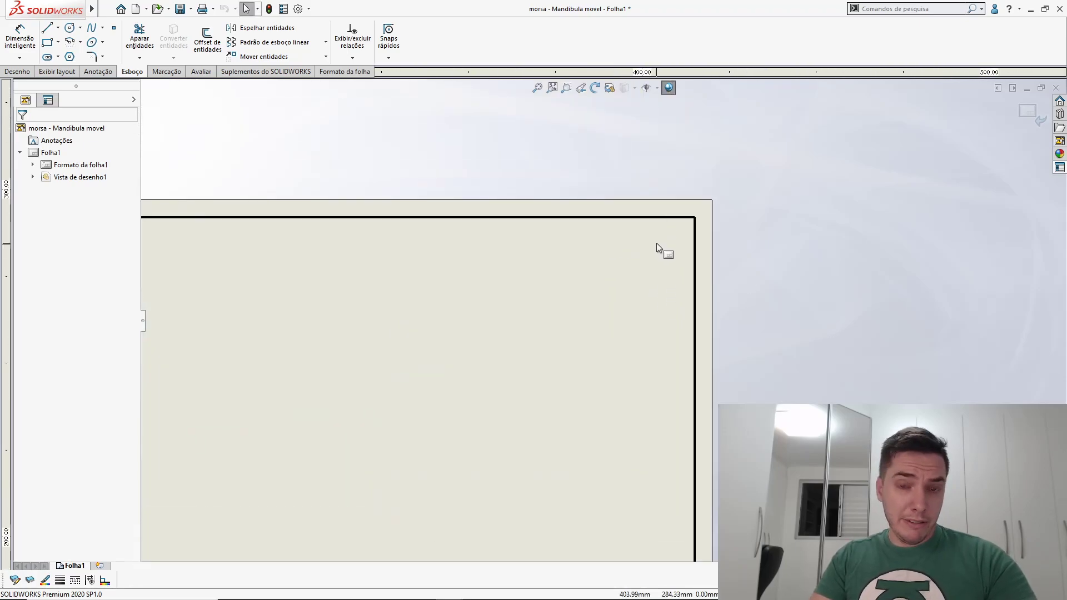
left_click(695, 219)
right_click(693, 220)
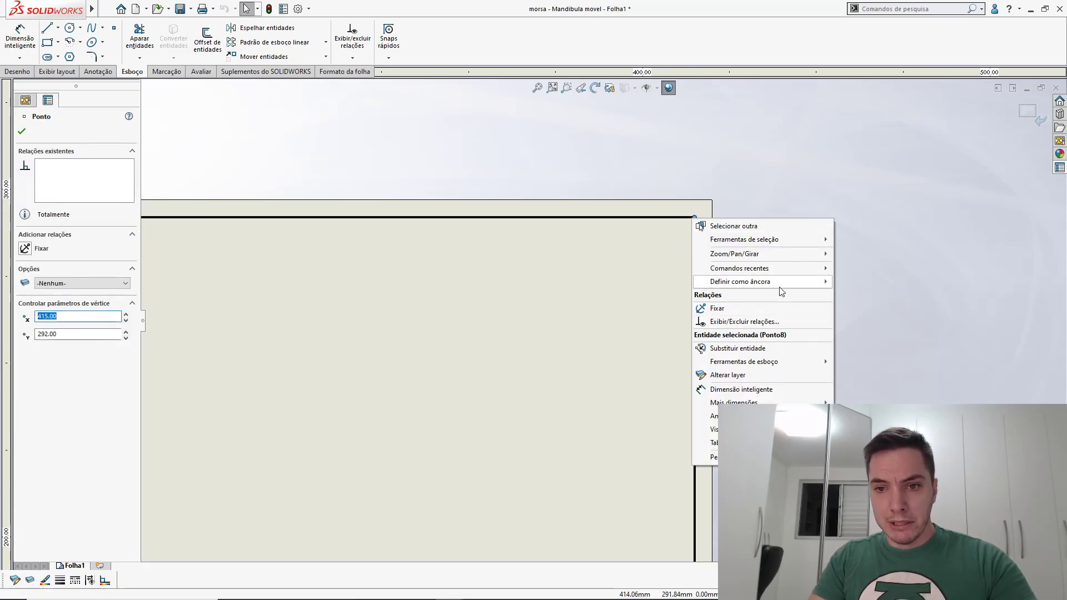
mouse_move(781, 290)
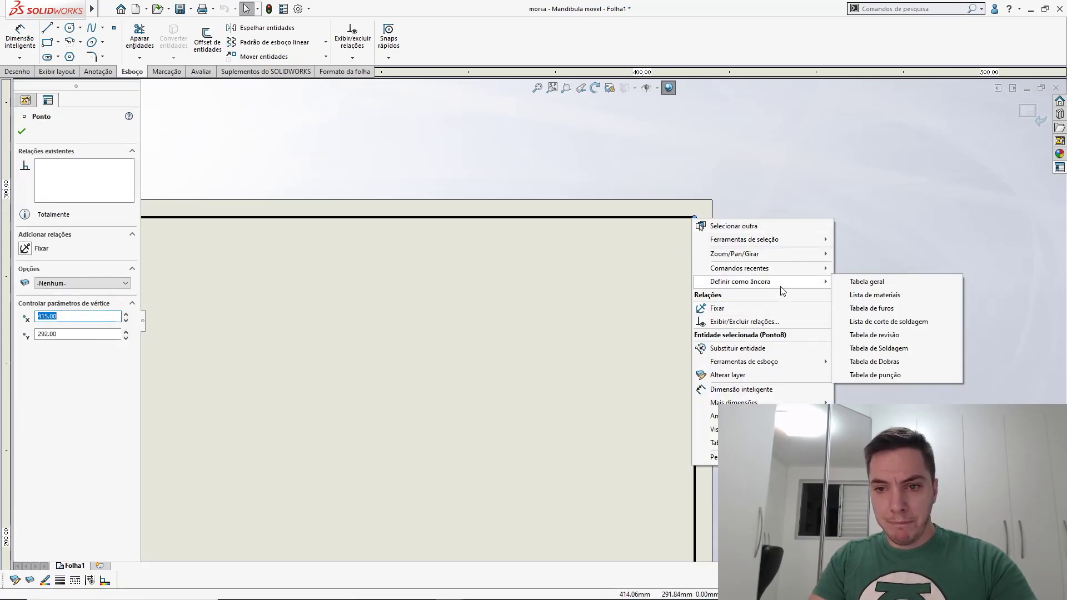
left_click(907, 336)
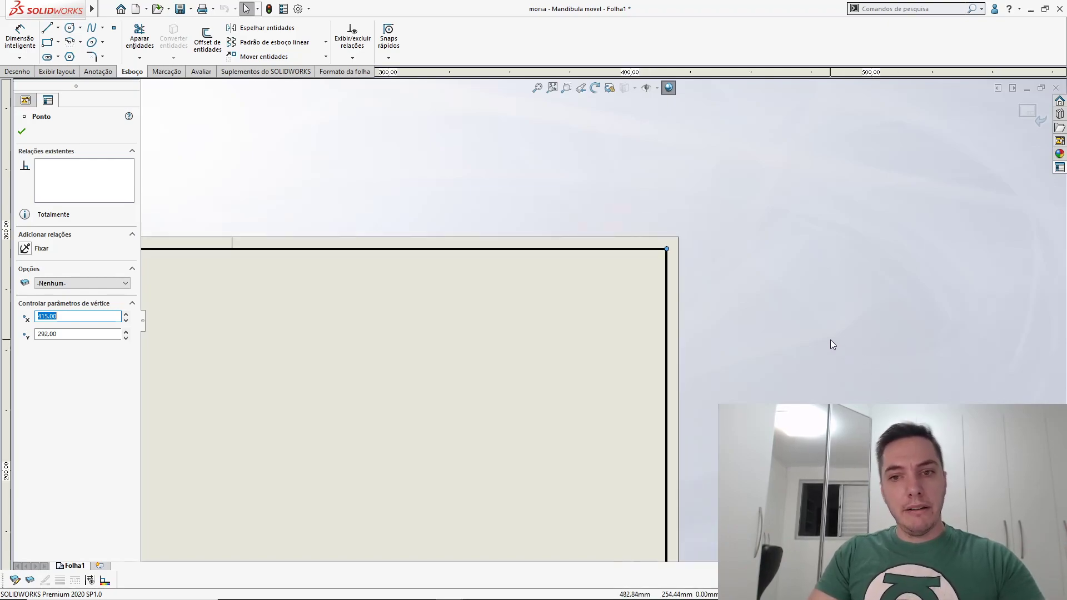
key("Escape")
key("f")
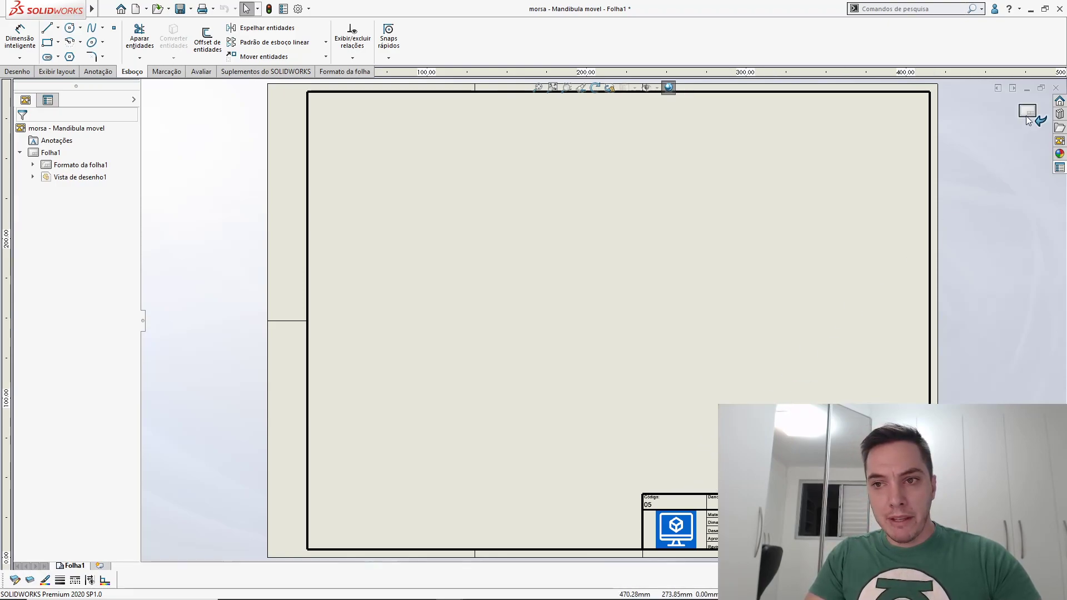
key("ctrl+q")
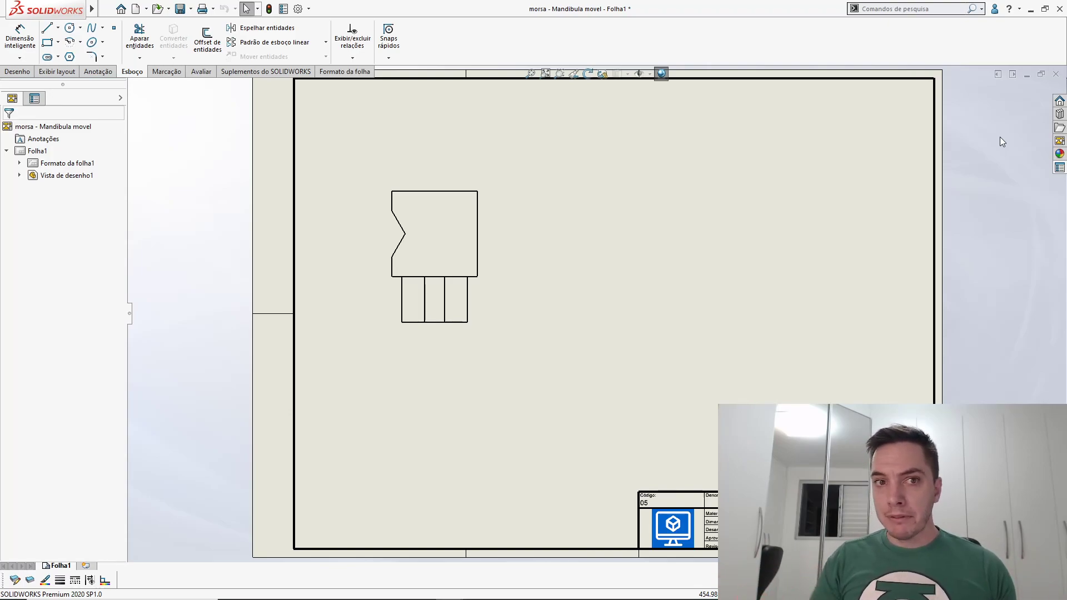
In the system options' file locations, remove the existing folder for Formatos de folha
left_click(308, 9)
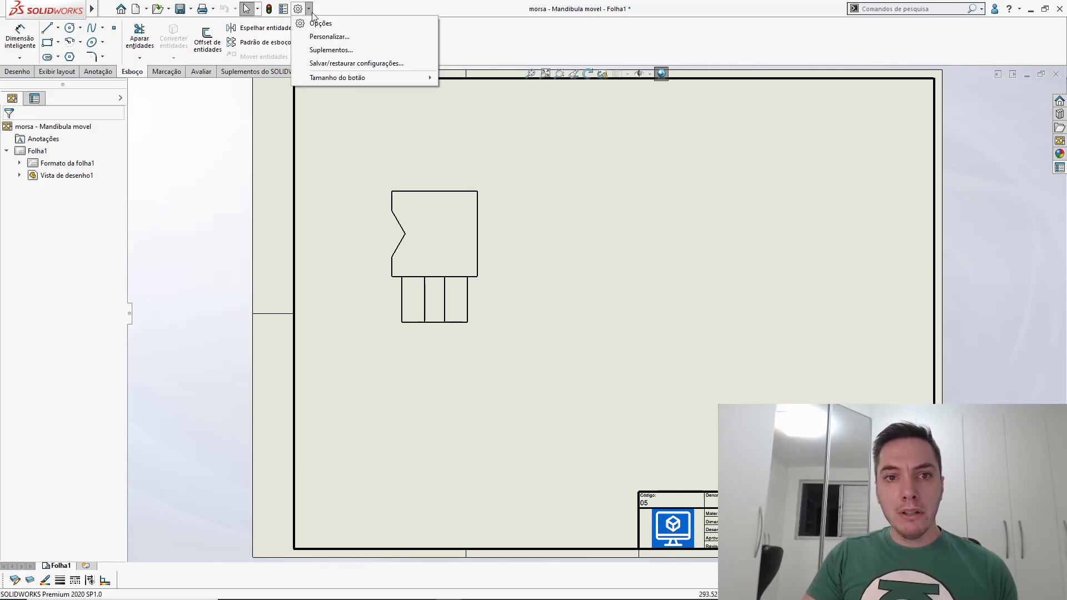
mouse_move(92, 9)
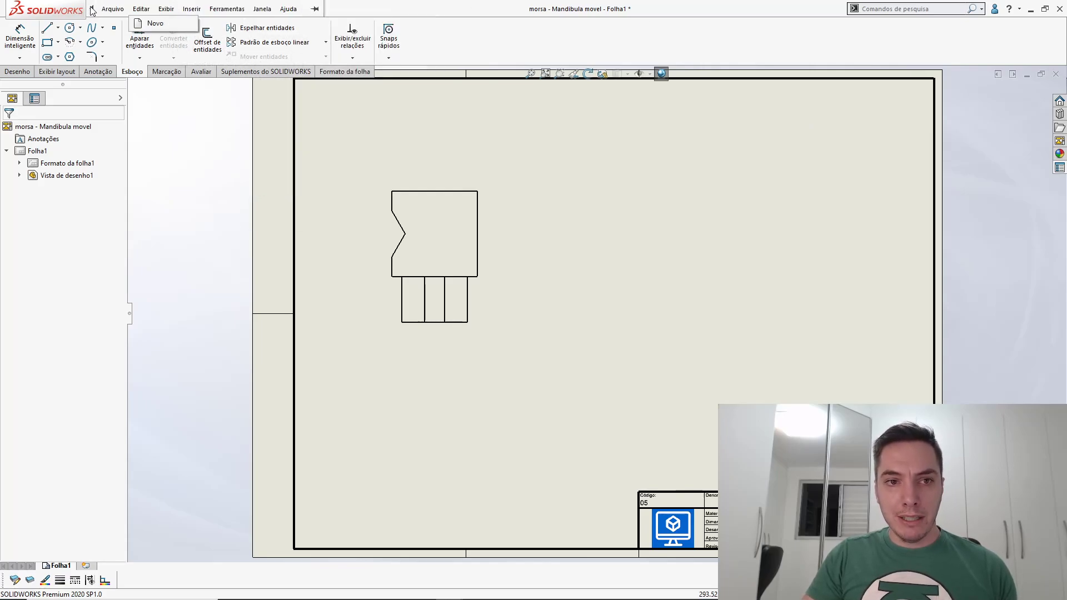
left_click(208, 8)
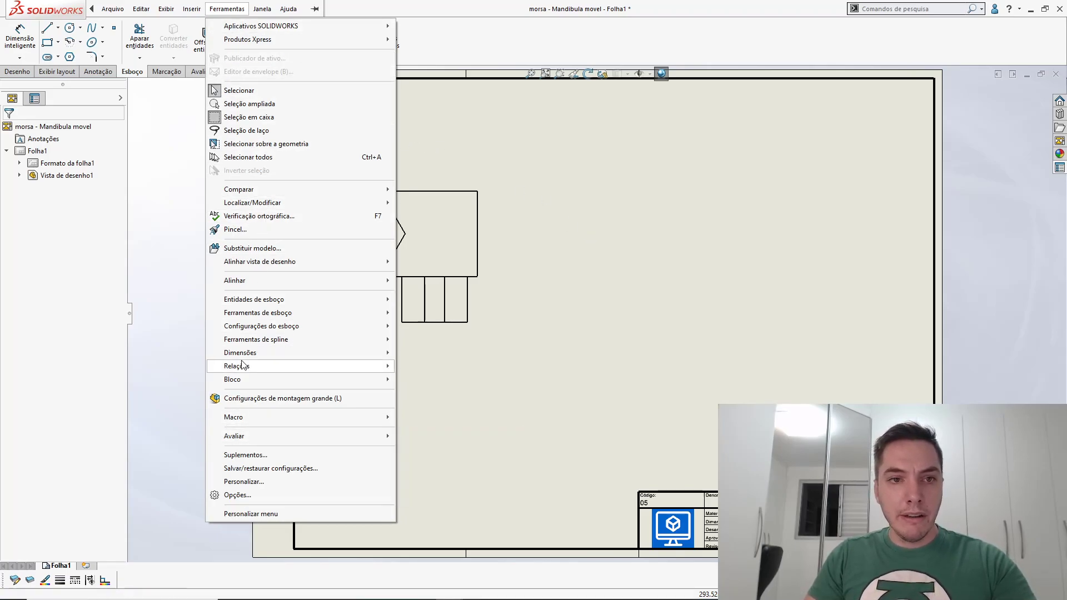
left_click(263, 496)
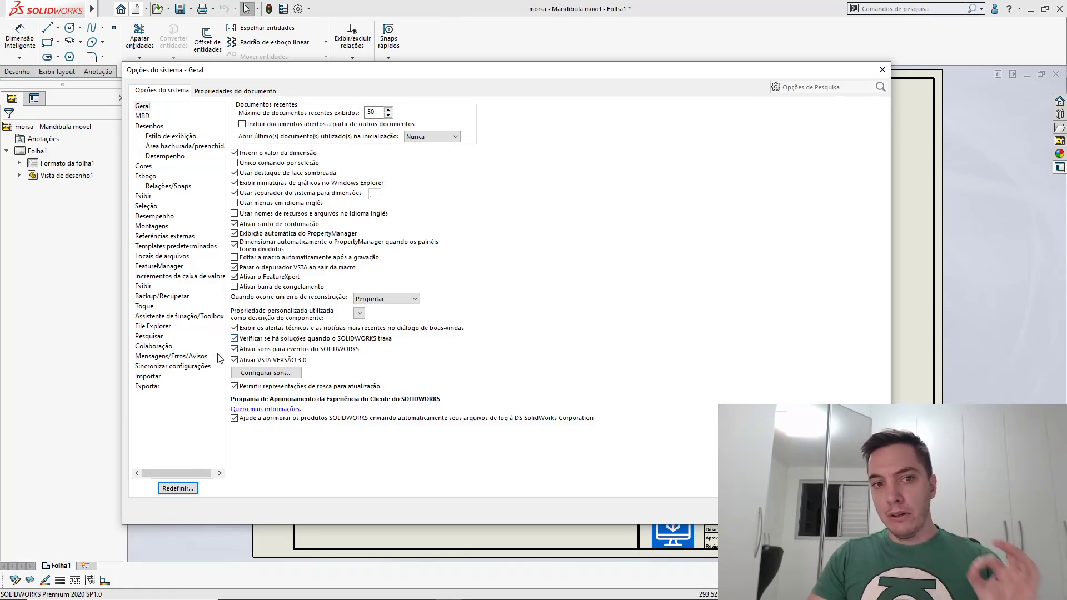
left_click(167, 256)
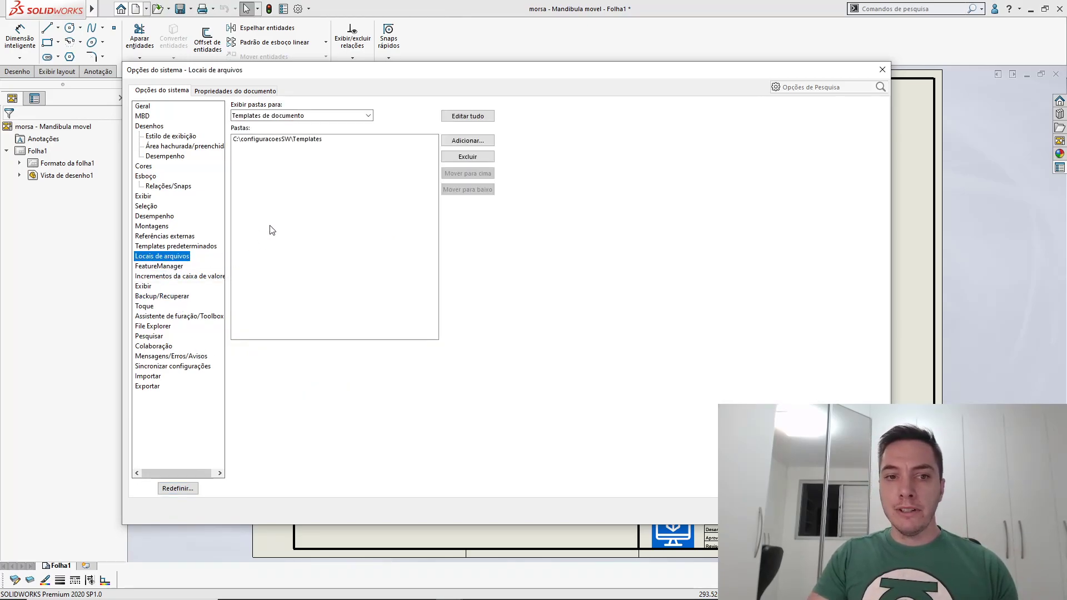
left_click(289, 116)
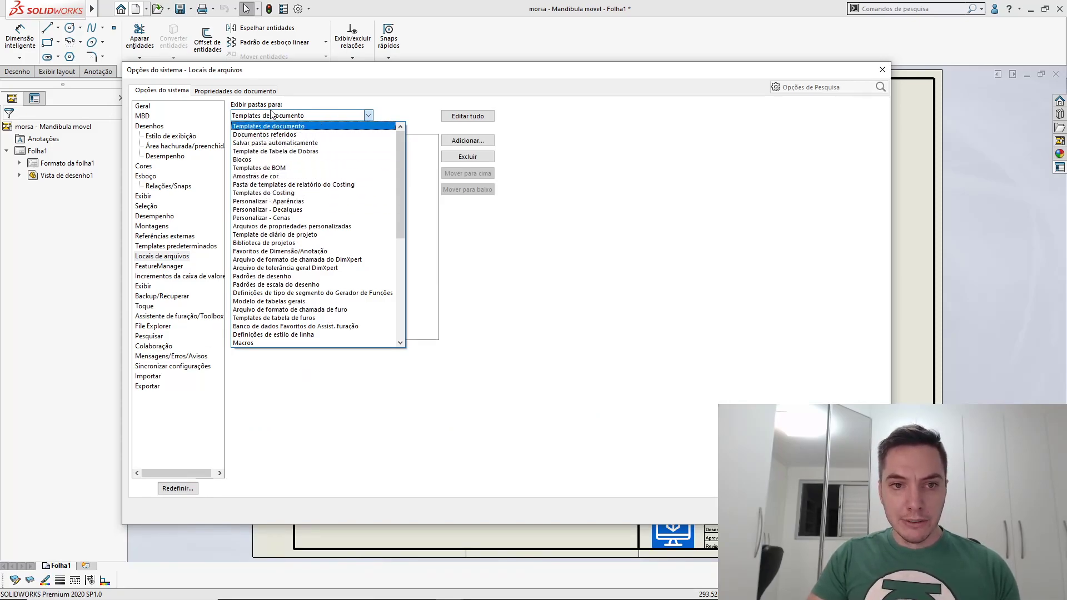
scroll(310, 220, "down", 1)
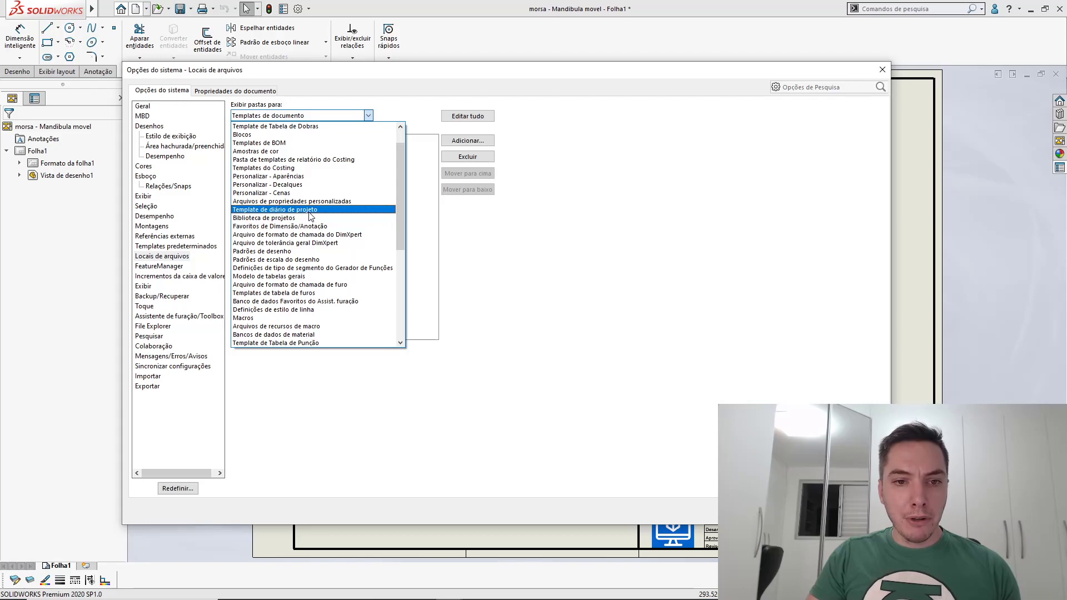
scroll(310, 217, "down", 3)
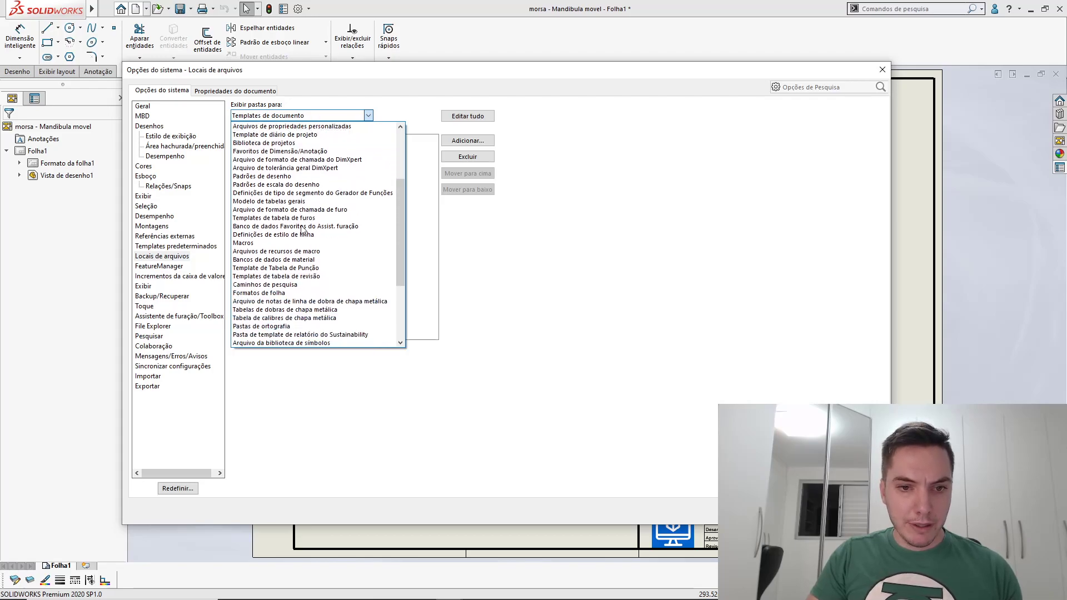
left_click(266, 292)
left_click(266, 140)
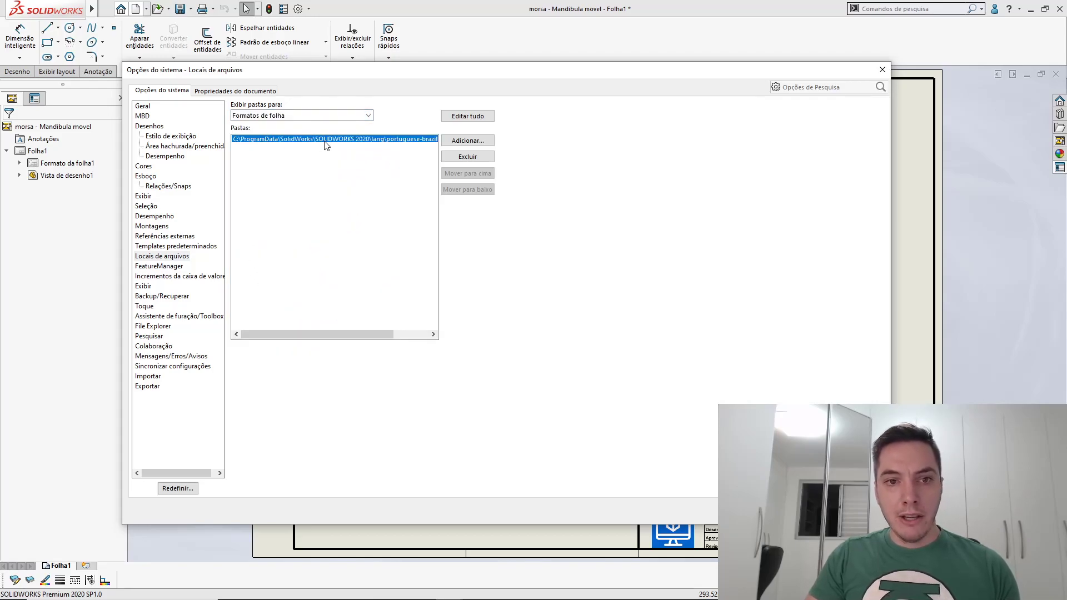
left_click(467, 157)
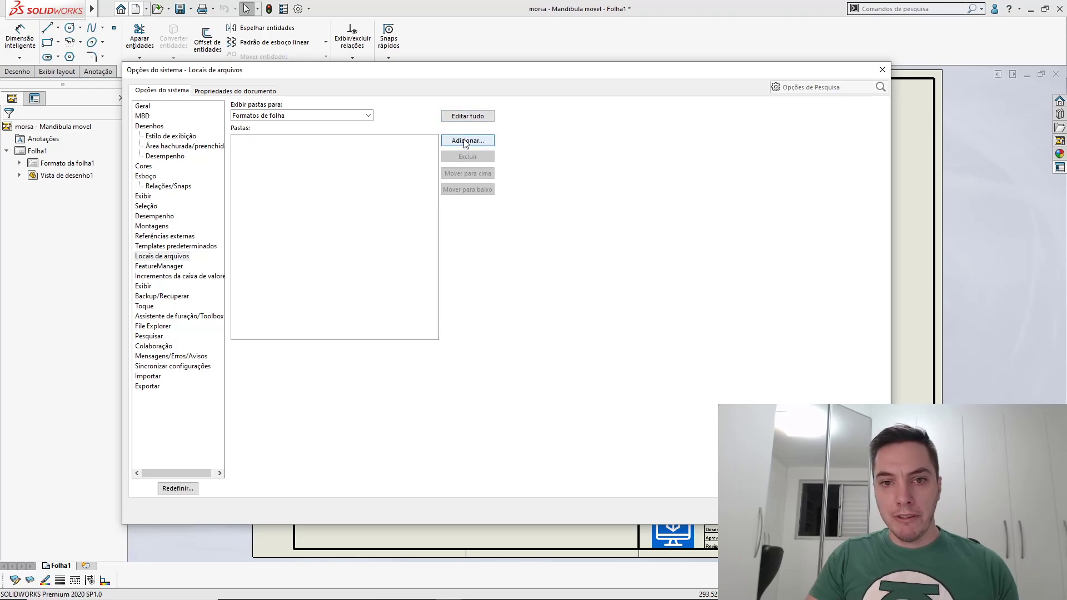
Start adding a folder location for Formatos de folha and create a folder named "formatos" inside C:\configuracoesSW
left_click(463, 140)
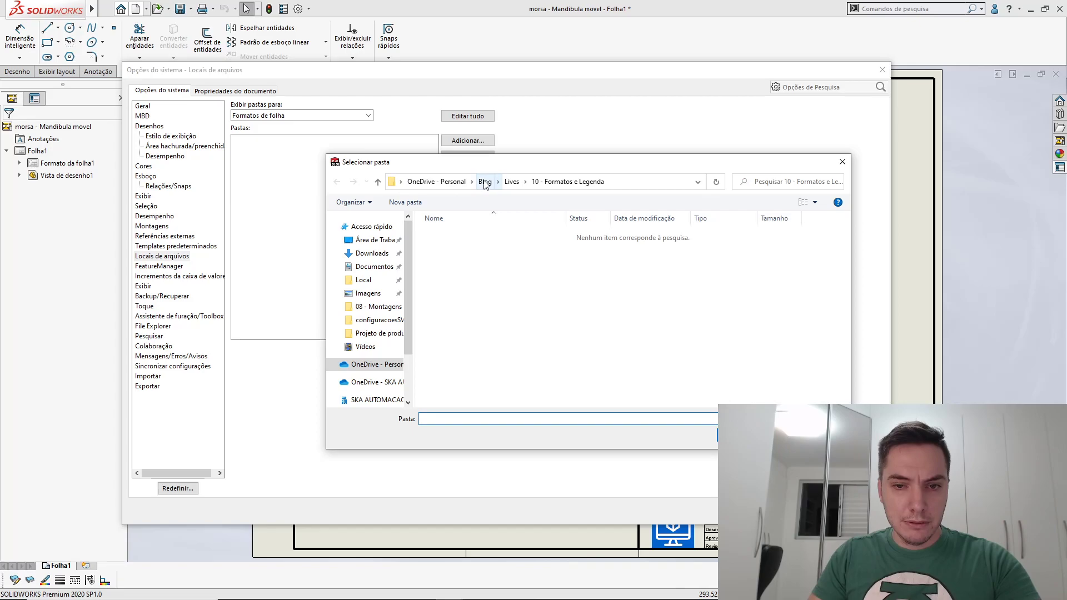
scroll(373, 366, "down", 2)
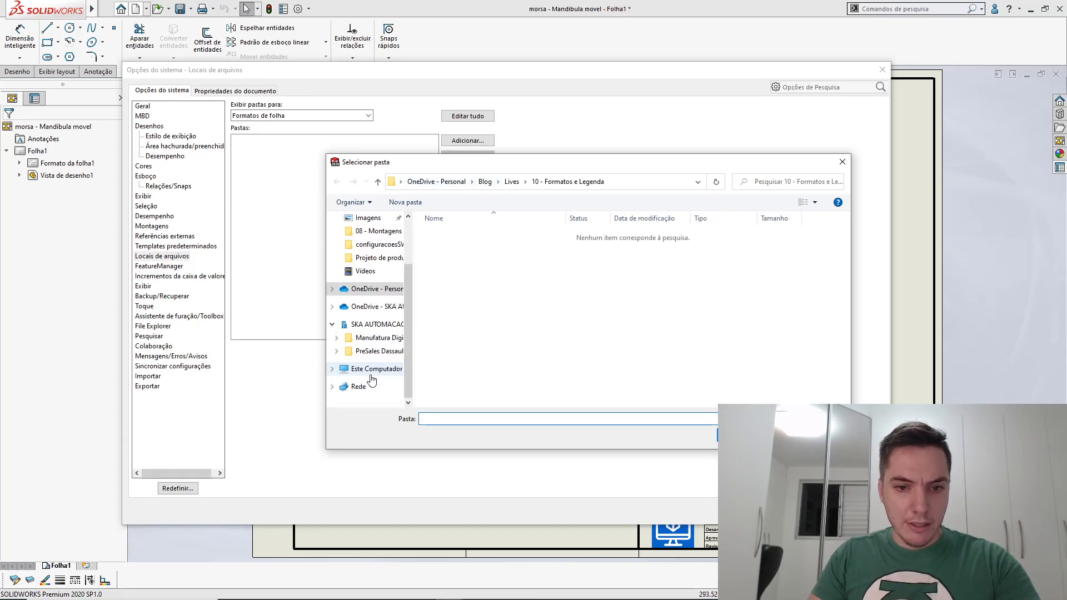
left_click(375, 367)
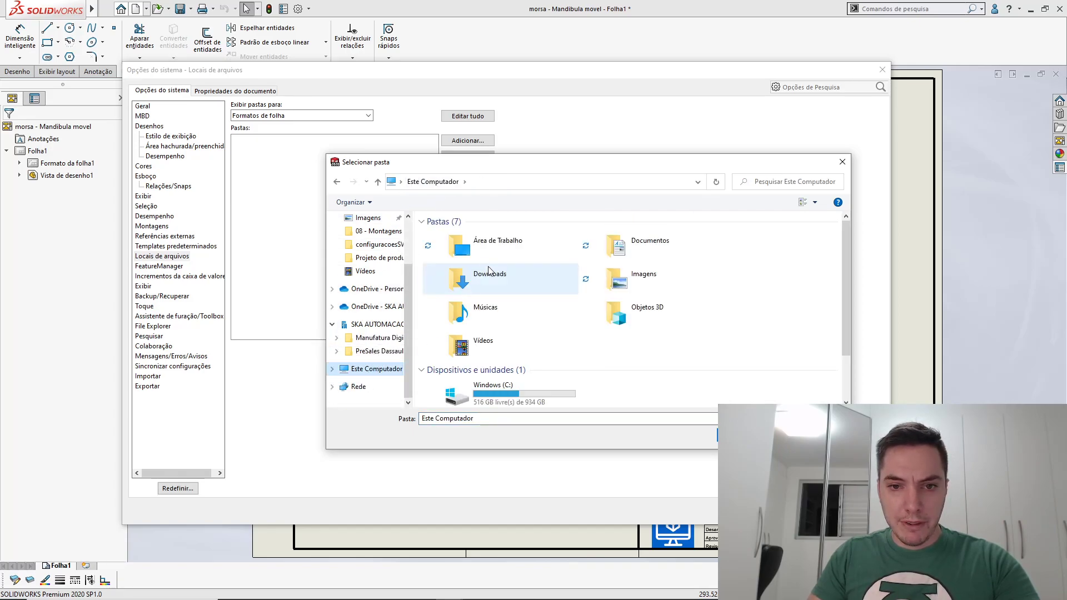
double_click(498, 395)
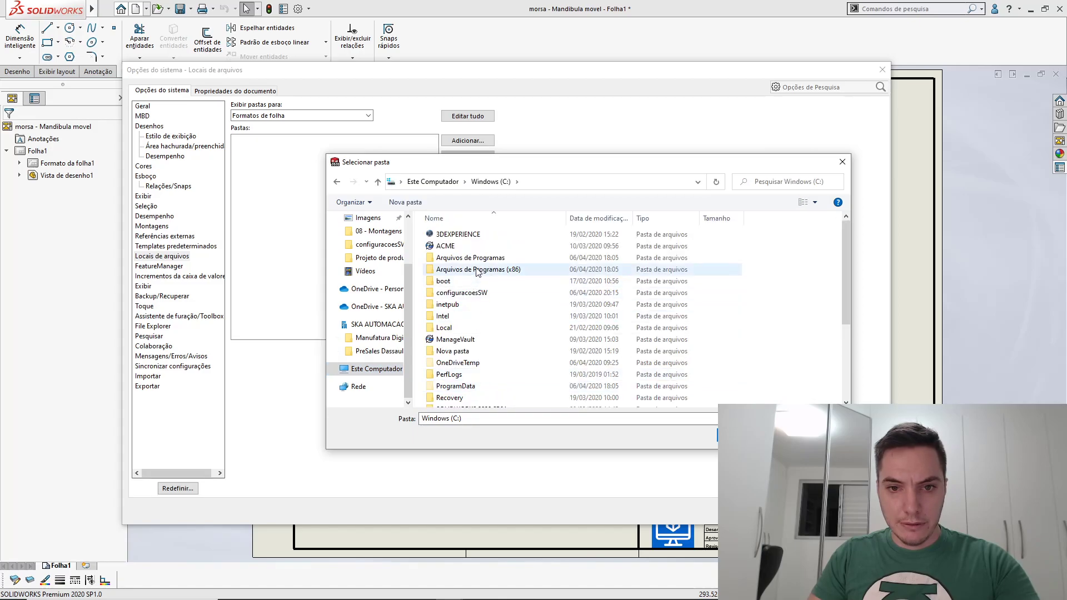
double_click(468, 294)
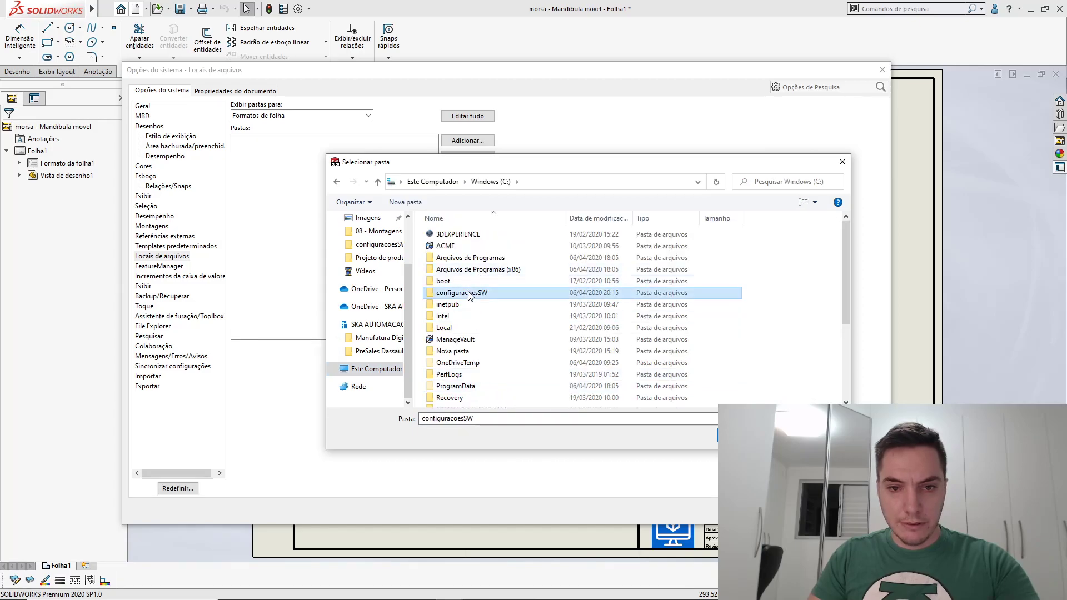
left_click(400, 202)
type("formatos")
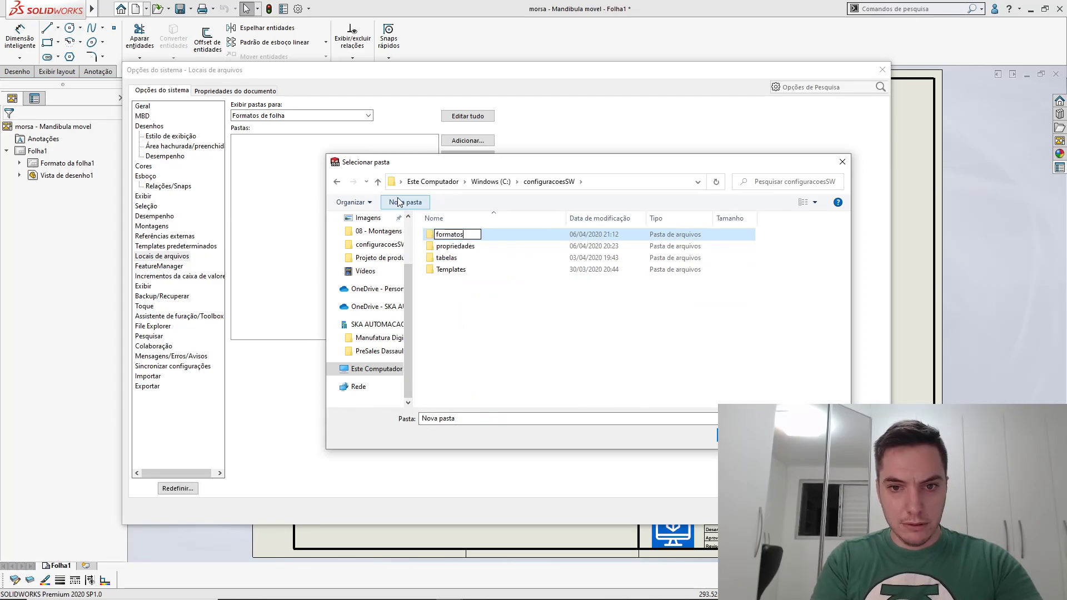
key("Return")
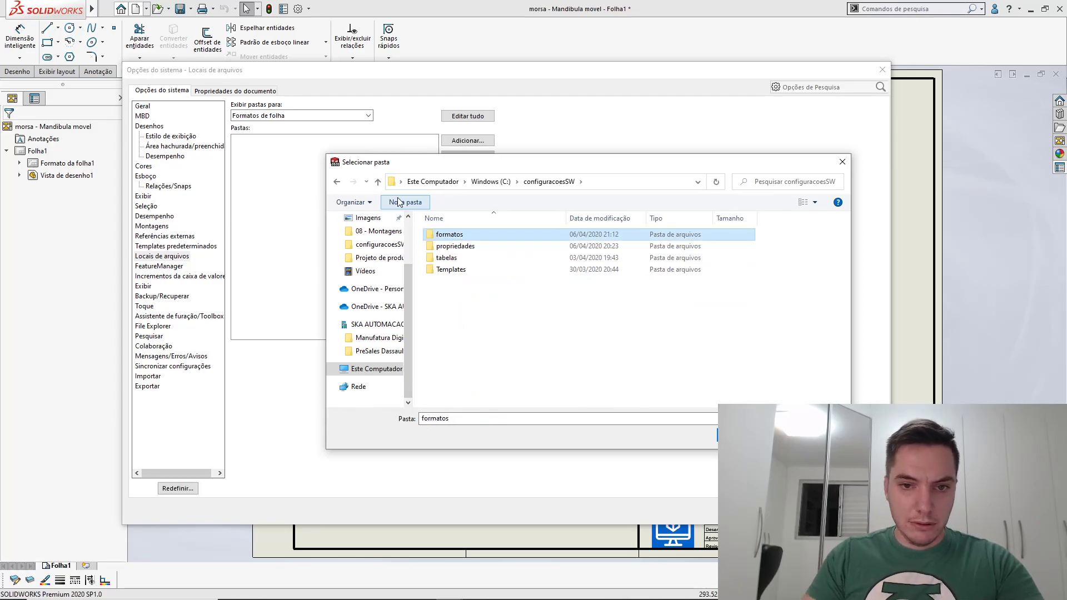
Assign C:\configuracoesSW\formatos as the Formatos de folha location, and accept the options and the search path change
double_click(453, 236)
left_click(750, 436)
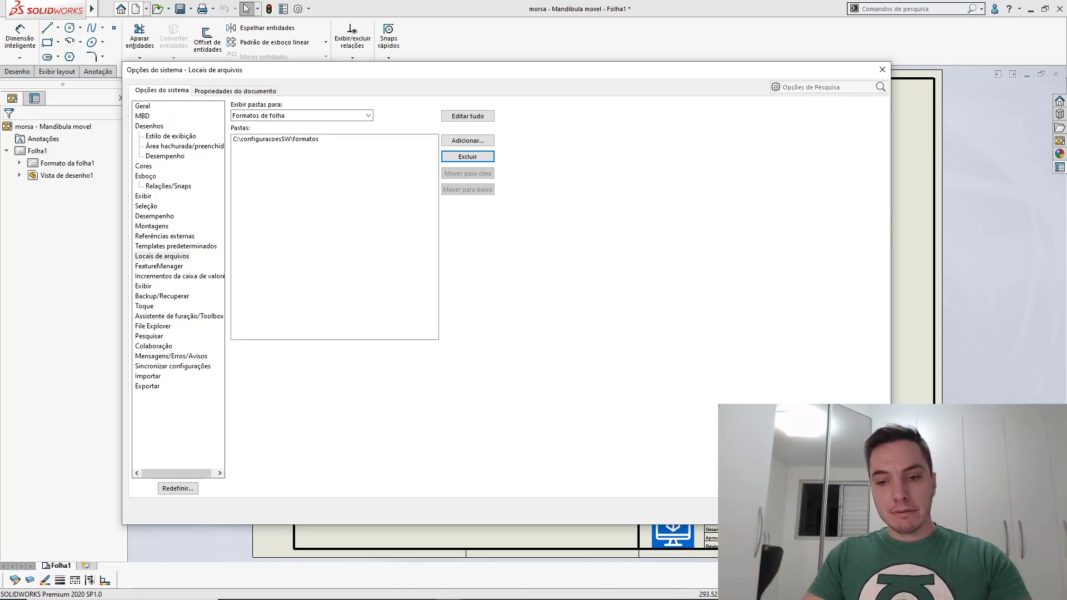
left_click(770, 507)
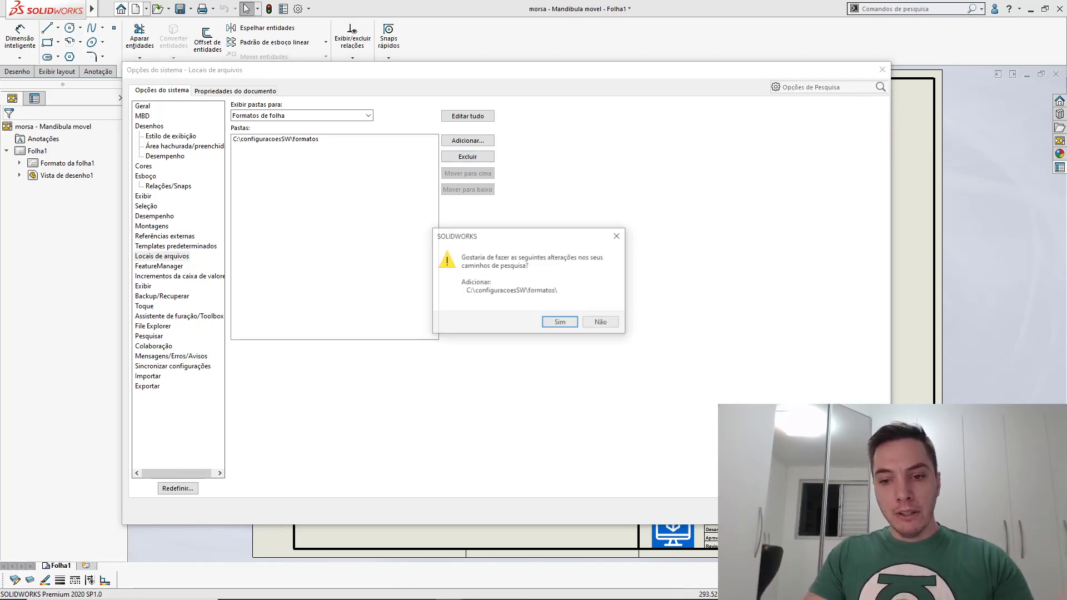
left_click(560, 321)
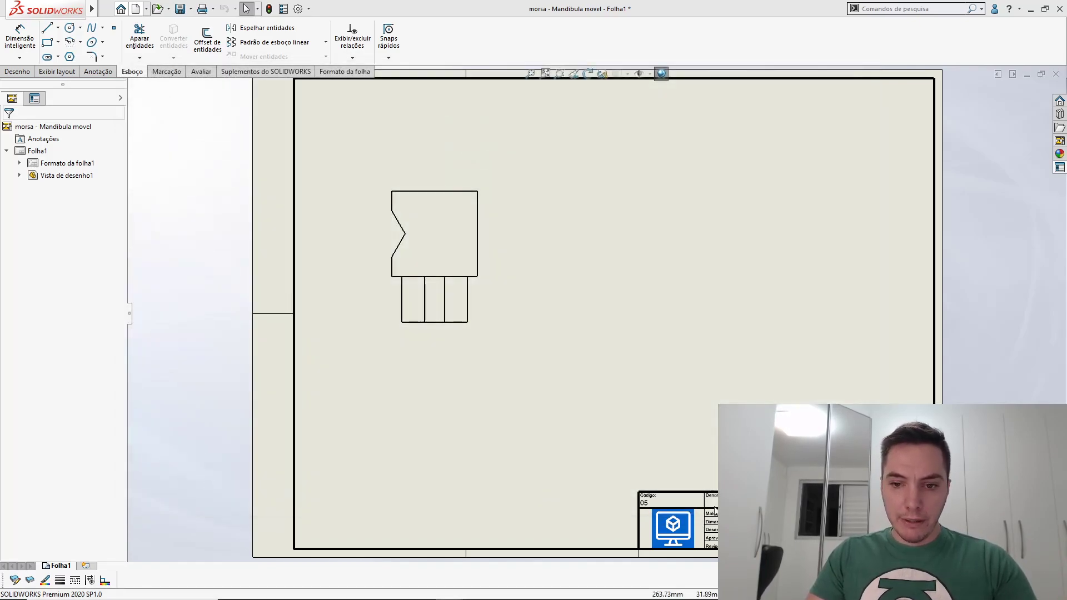
Save the sheet format in the formatos folder, naming it with "A4", the author's surname and "Live"
key("f")
key("f")
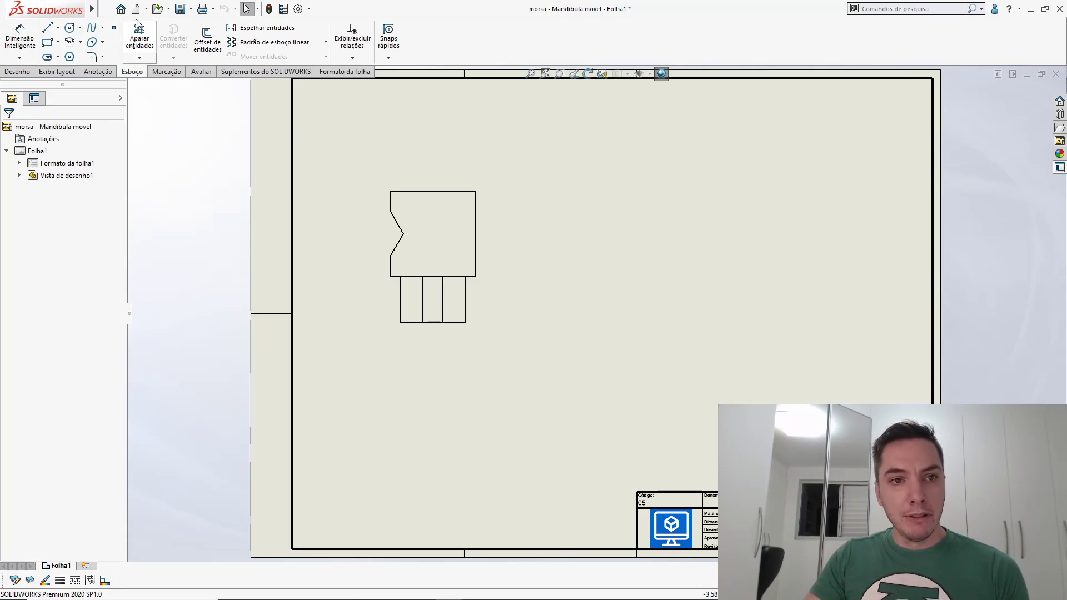
left_click(113, 9)
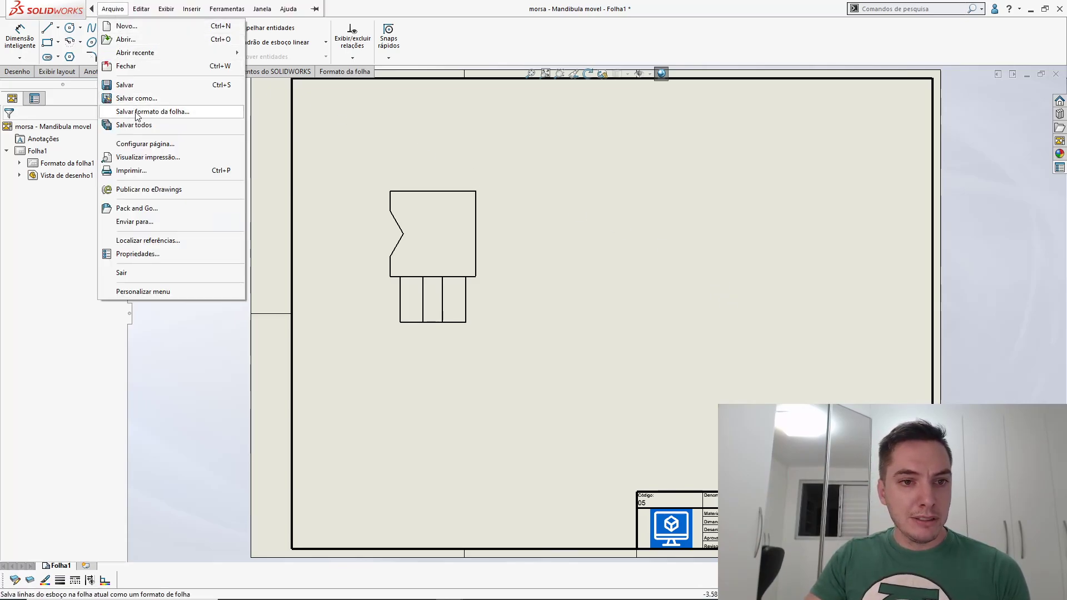
key("Escape")
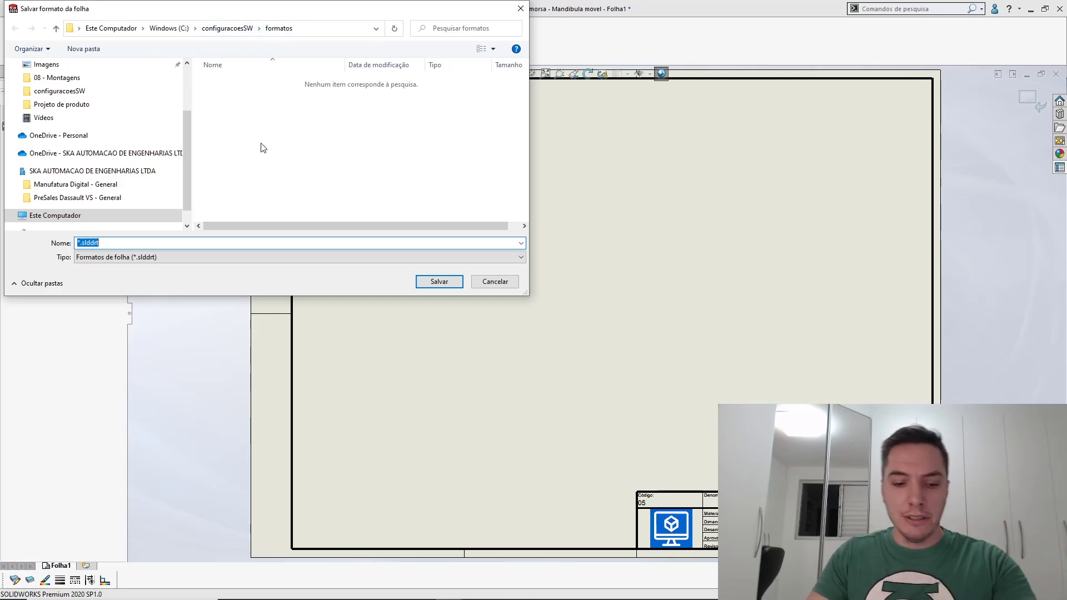
type("A4")
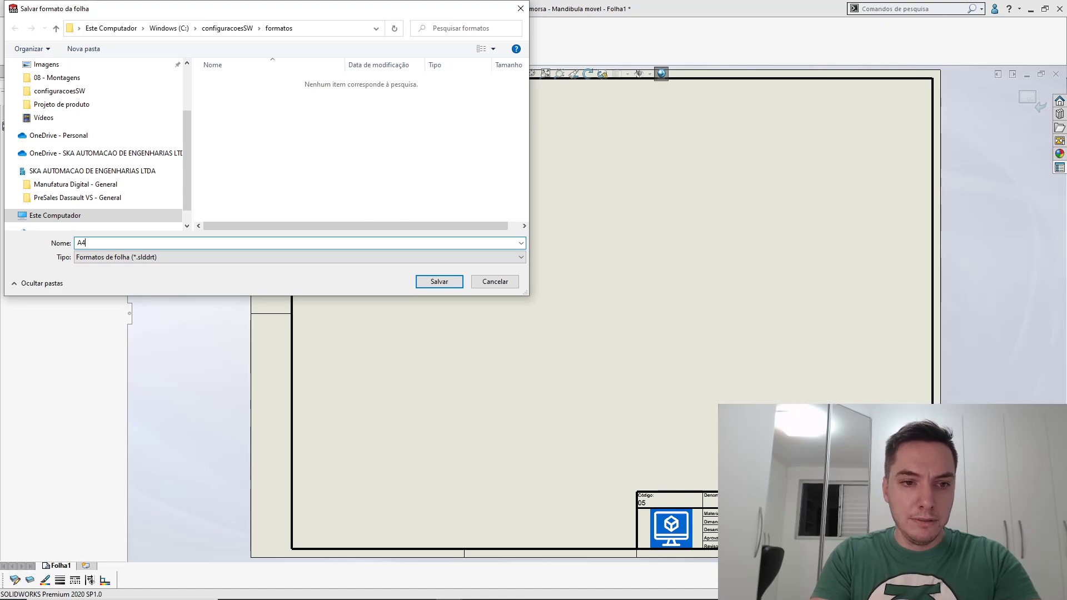
type(" - Kastne")
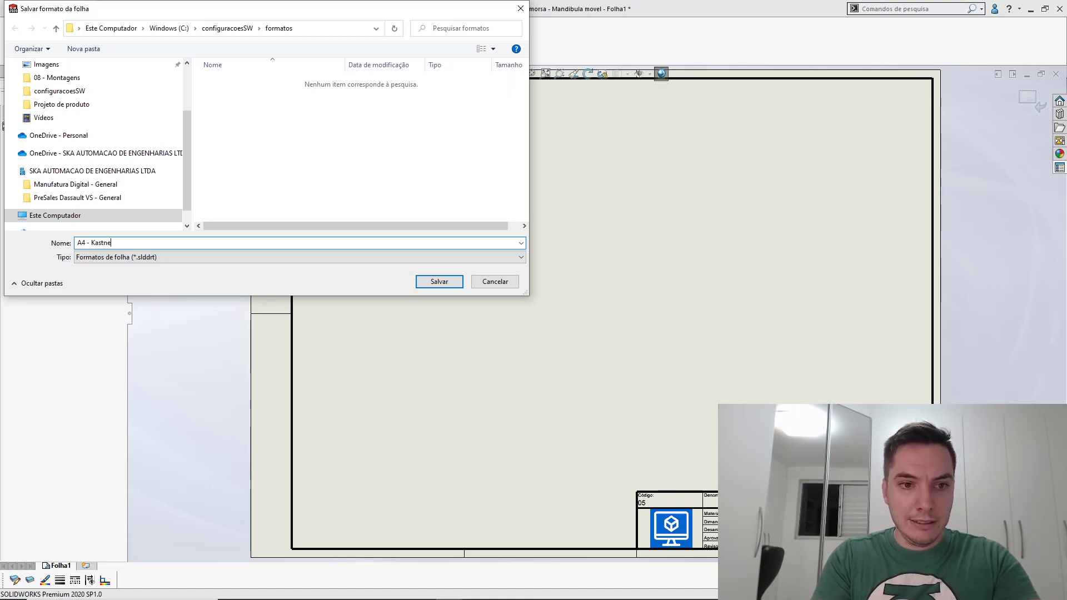
type("r - Live")
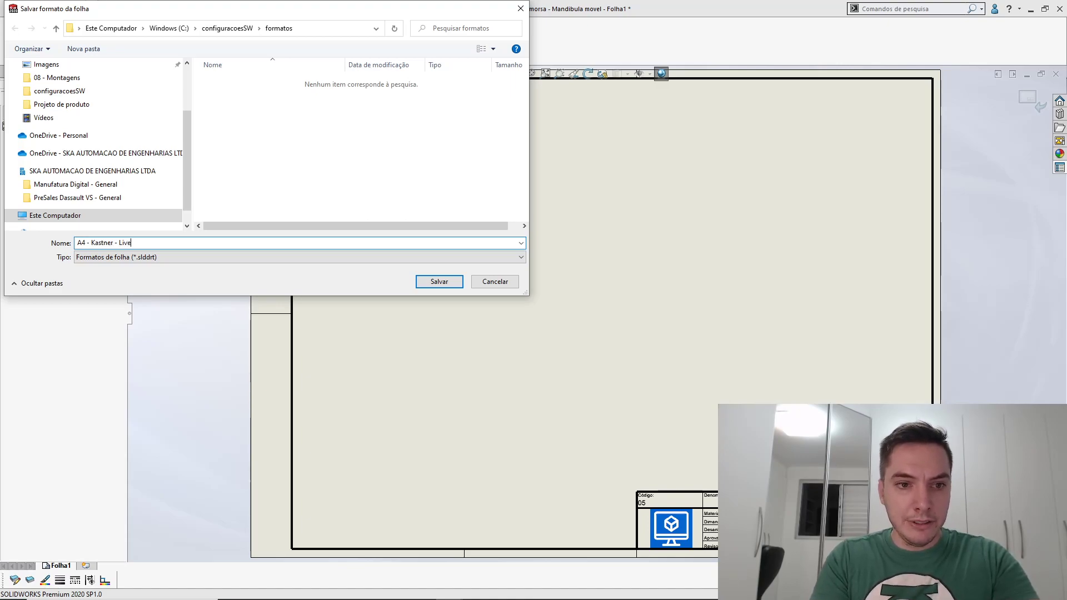
key("Return")
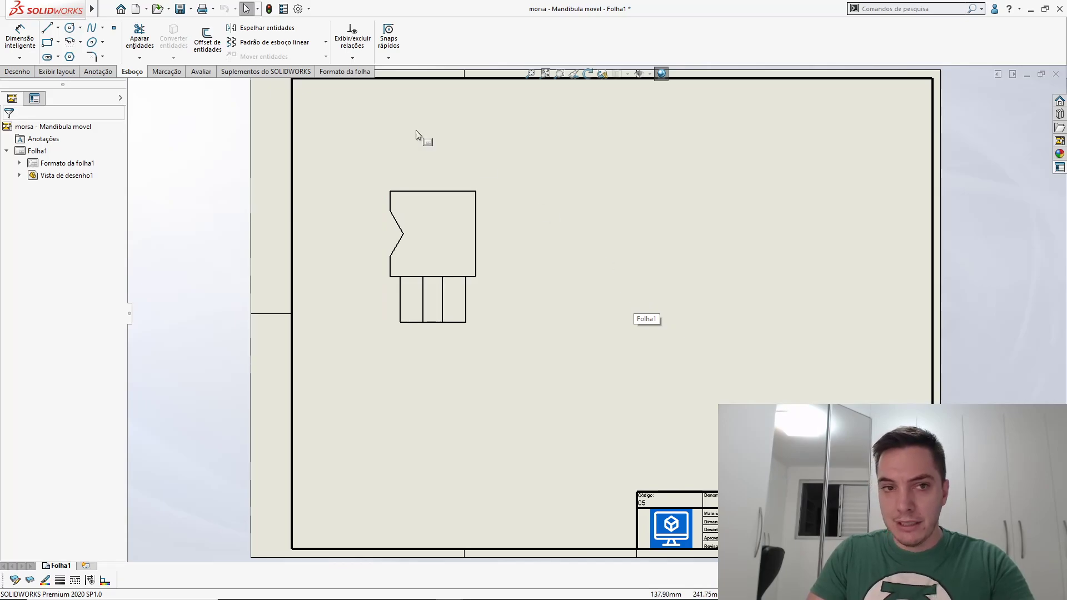
Reopen the sheet format save dialog to examine the files in the formatos folder, and close it without saving
mouse_move(47, 9)
left_click(112, 8)
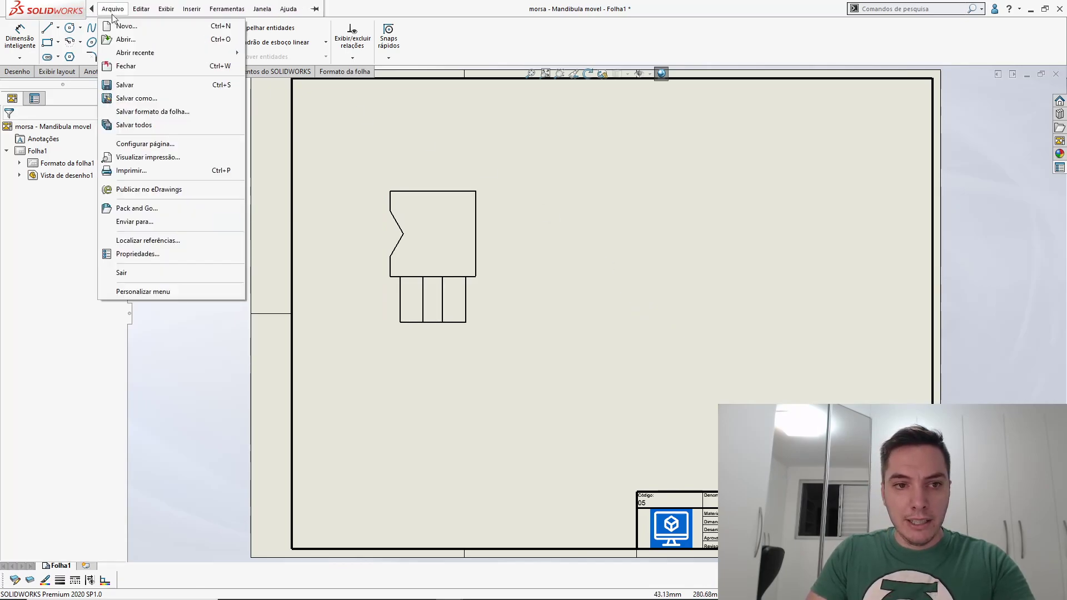
left_click(151, 111)
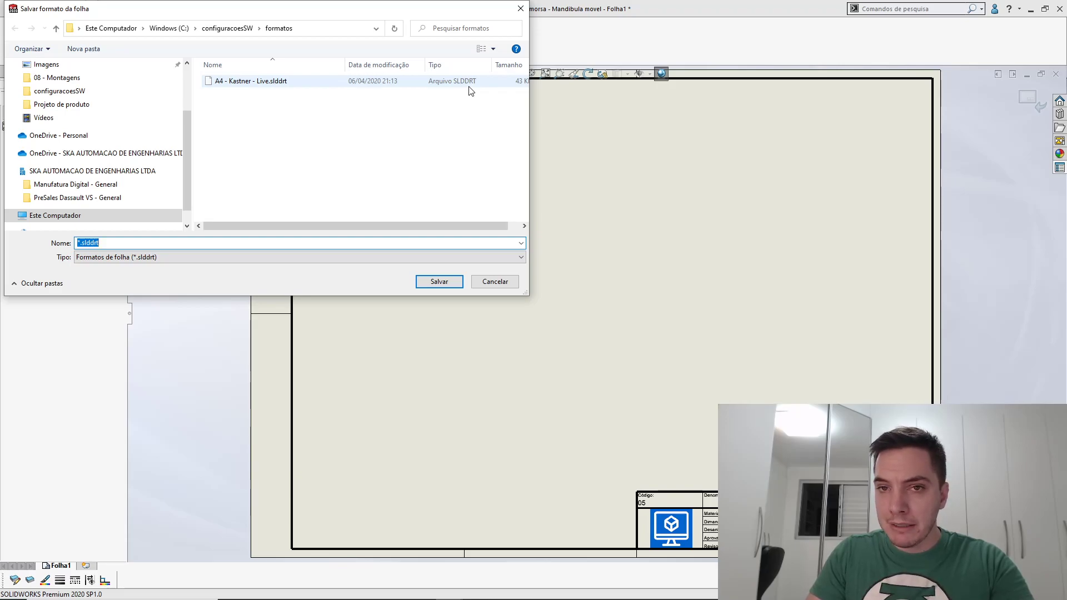
key("Escape")
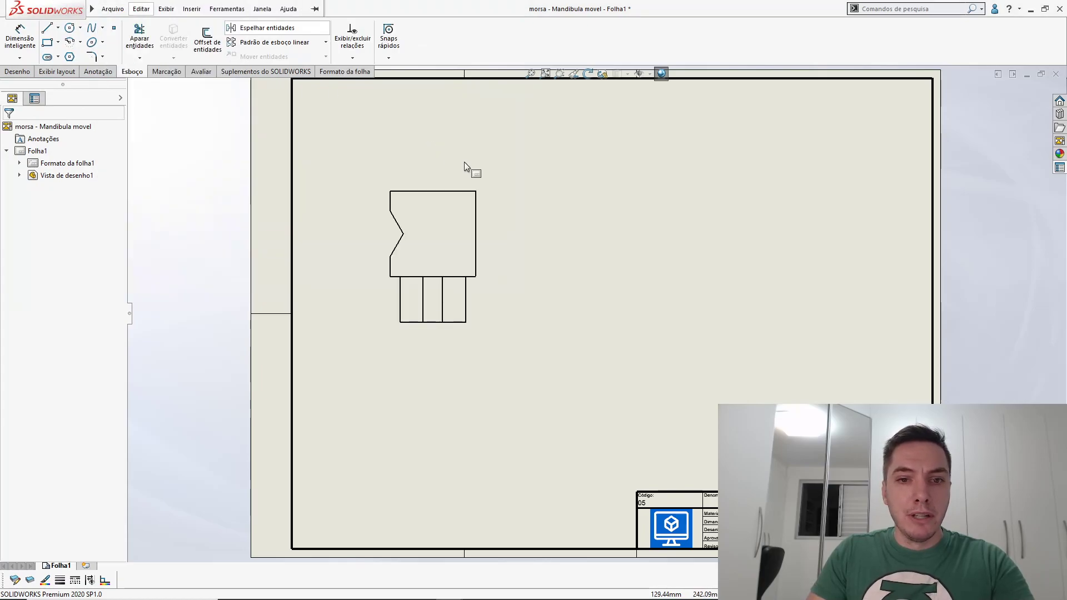
left_click(105, 5)
left_click(706, 225)
left_click(712, 229)
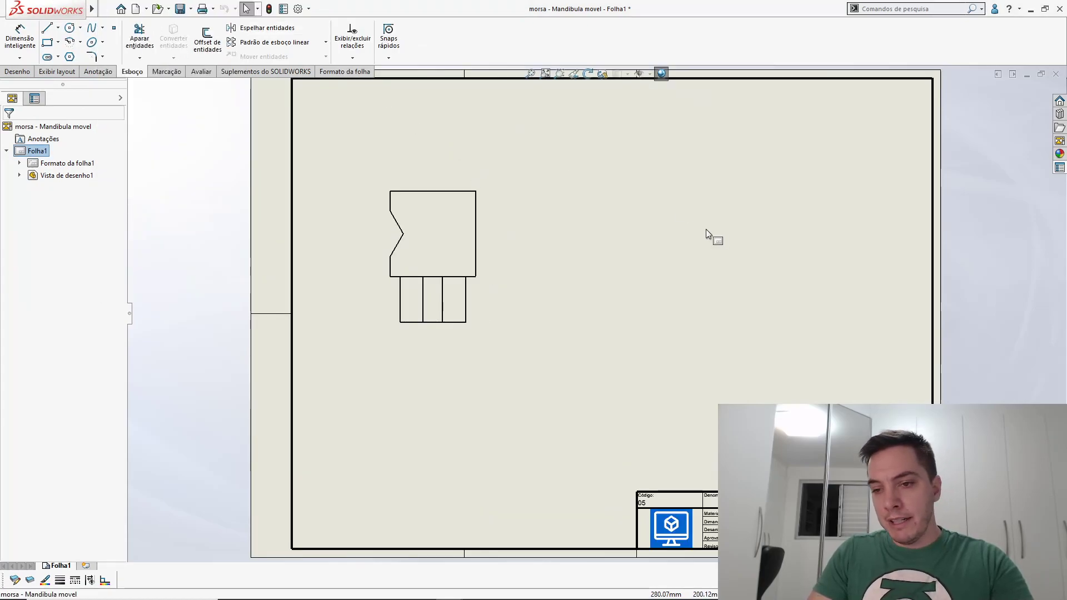
key("f")
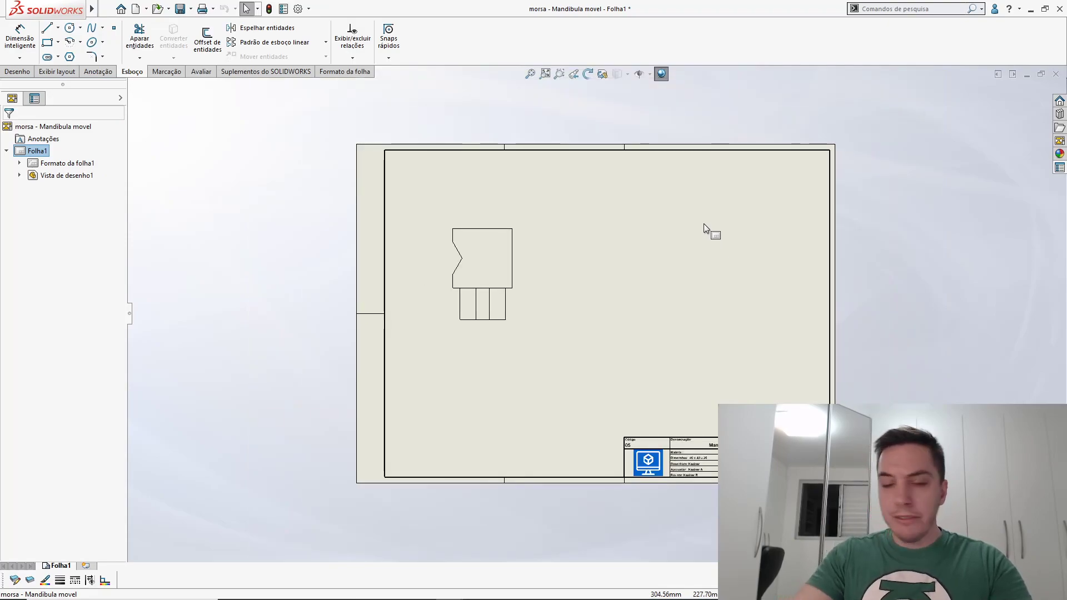
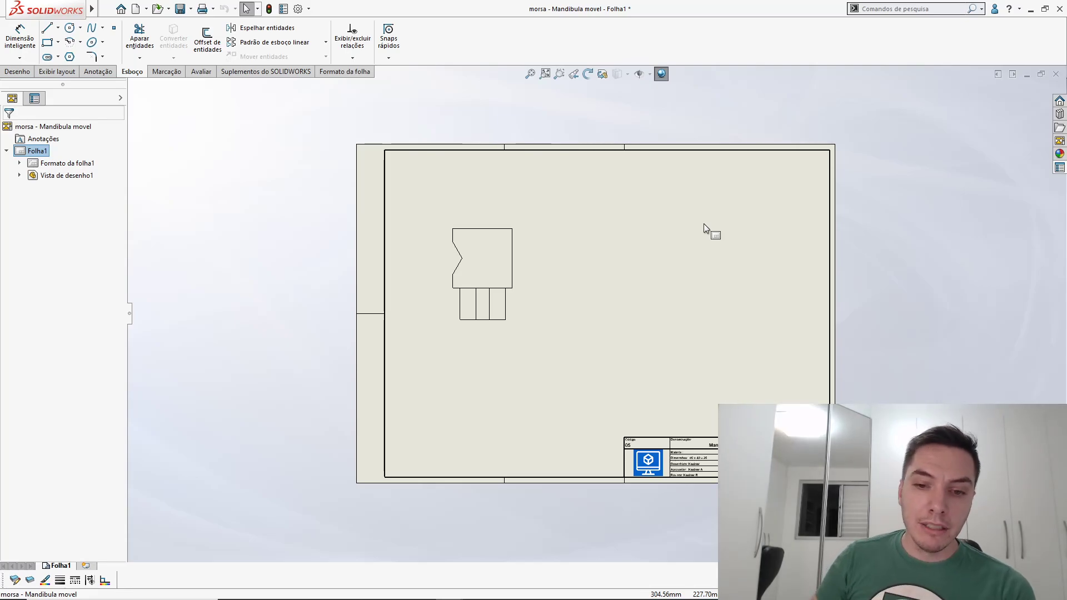
Give Folha1 a custom sheet size with a width of 210 mm, and apply it while keeping the format's modified notes
right_click(640, 271)
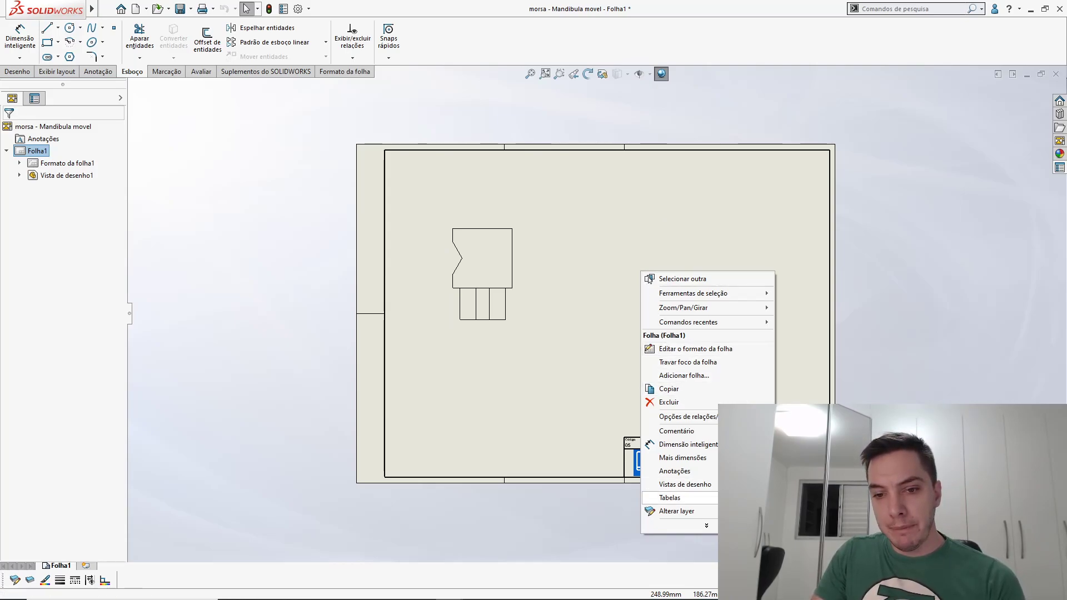
right_click(62, 565)
left_click(89, 544)
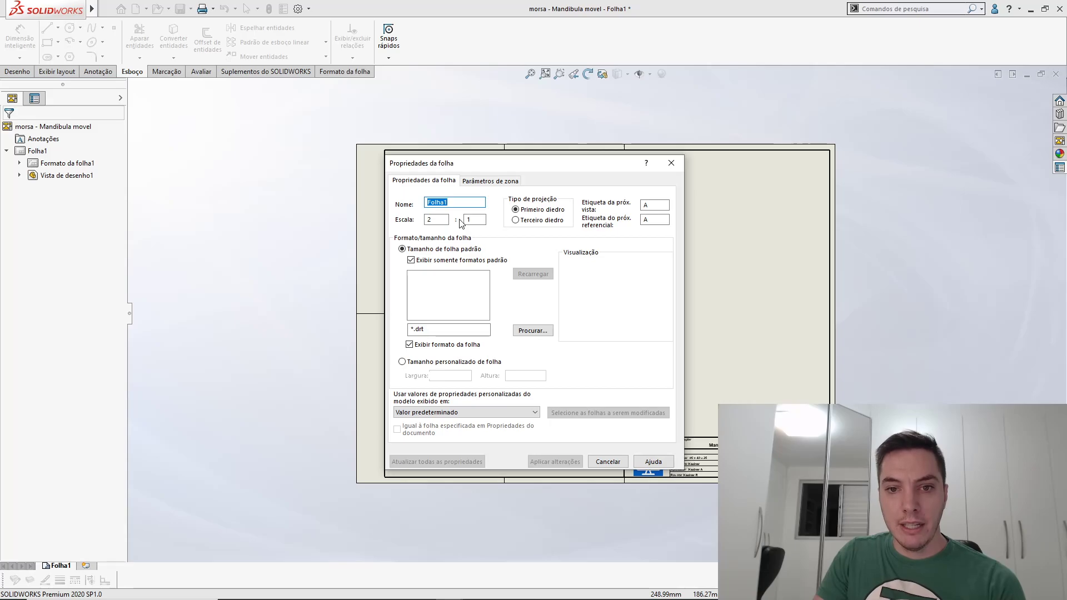
left_click(409, 362)
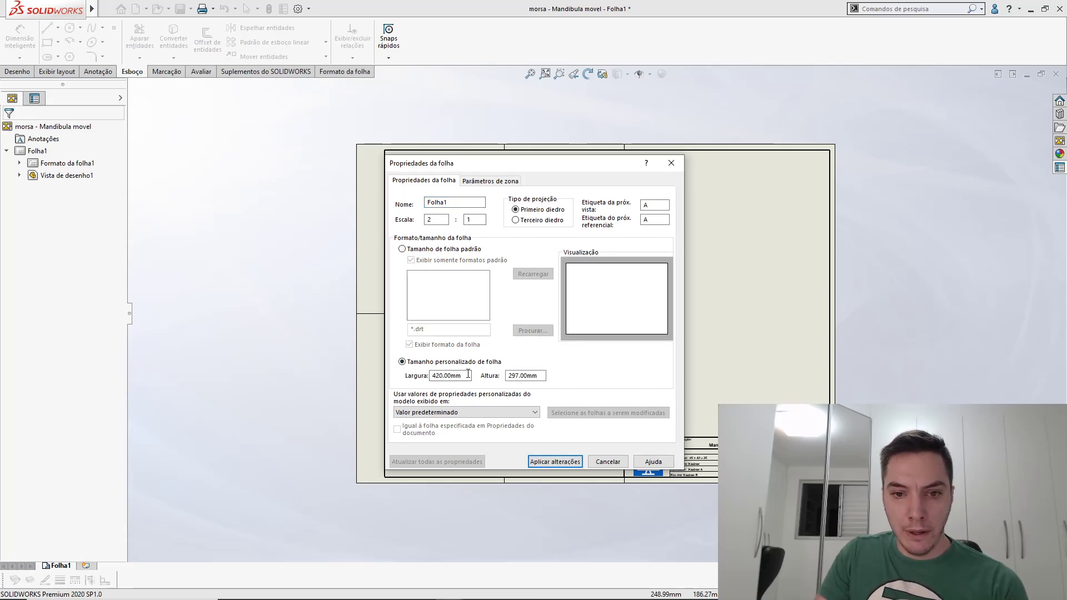
left_click_drag(468, 374, 356, 375)
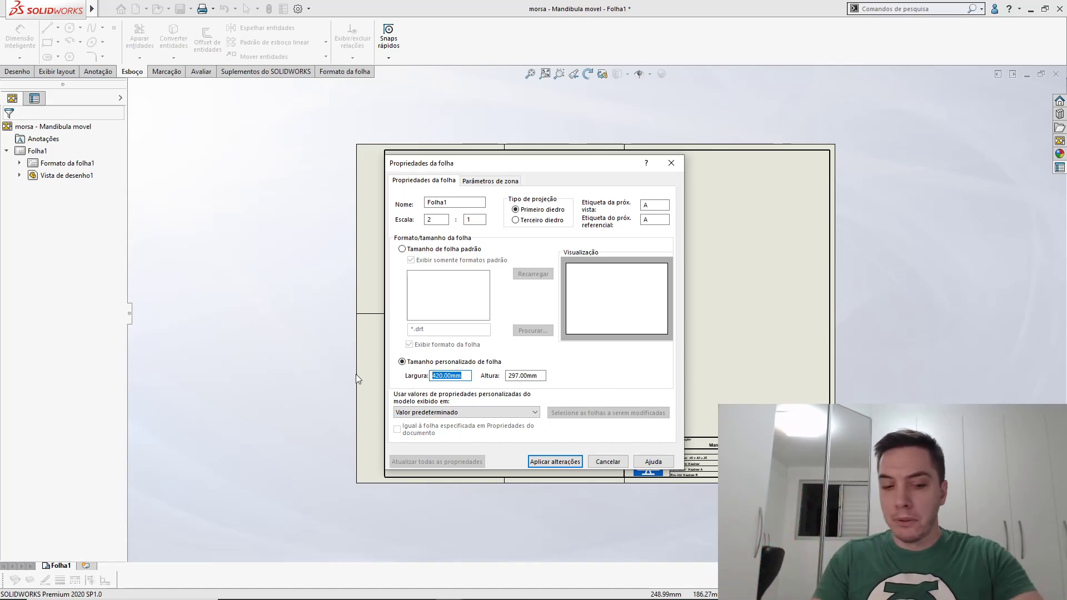
type("210")
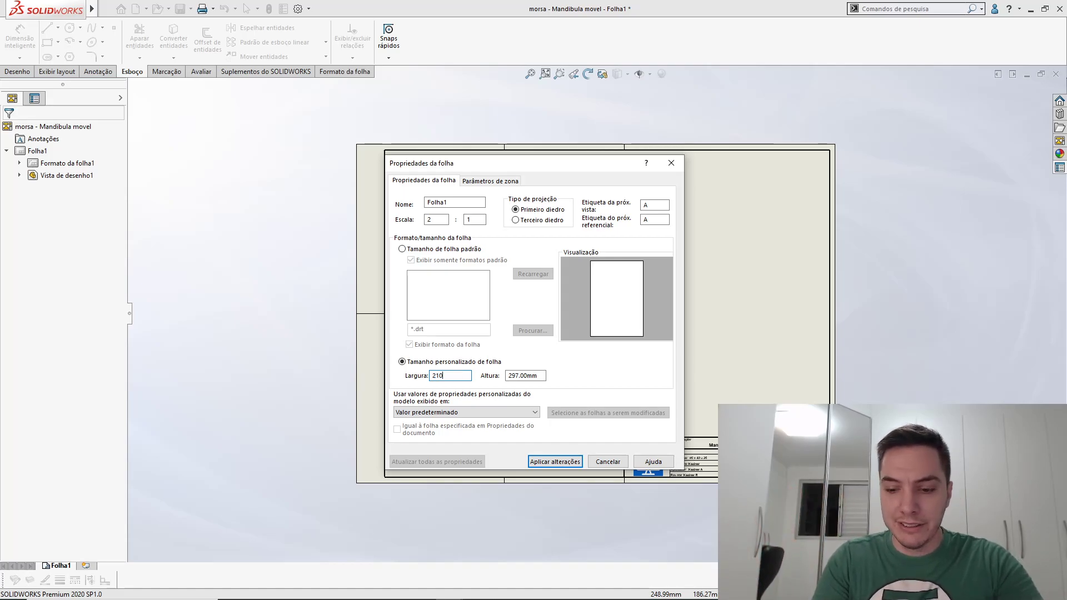
key("Return")
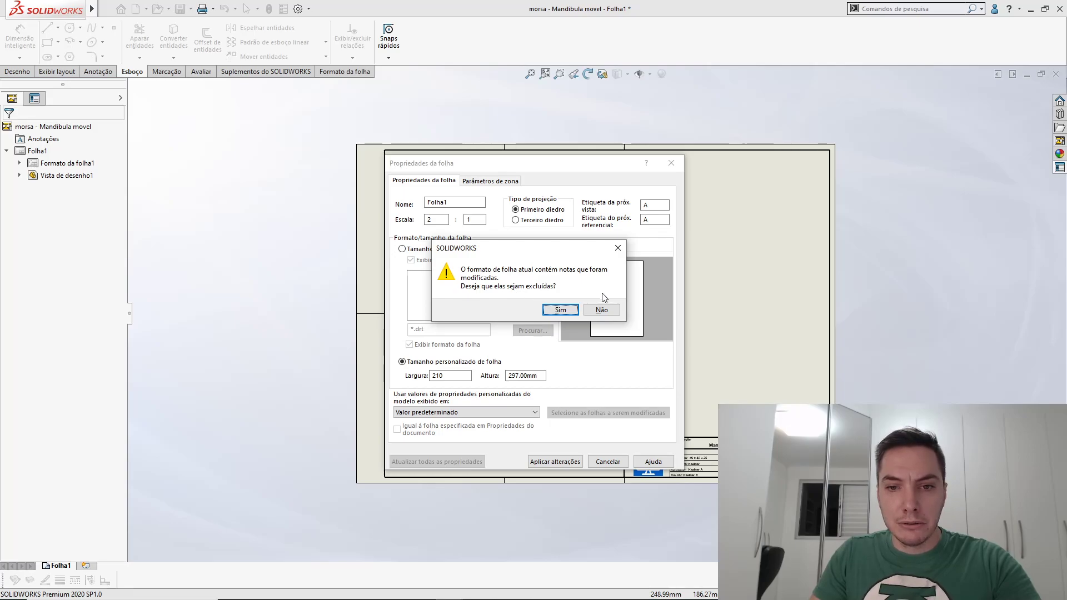
left_click(601, 309)
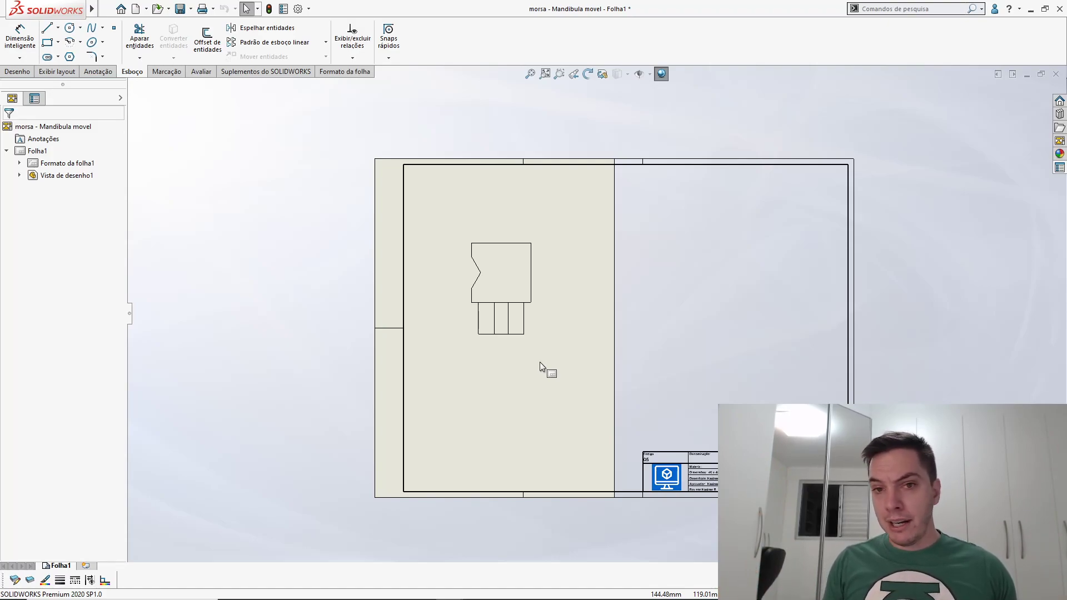
right_click(66, 567)
left_click(111, 543)
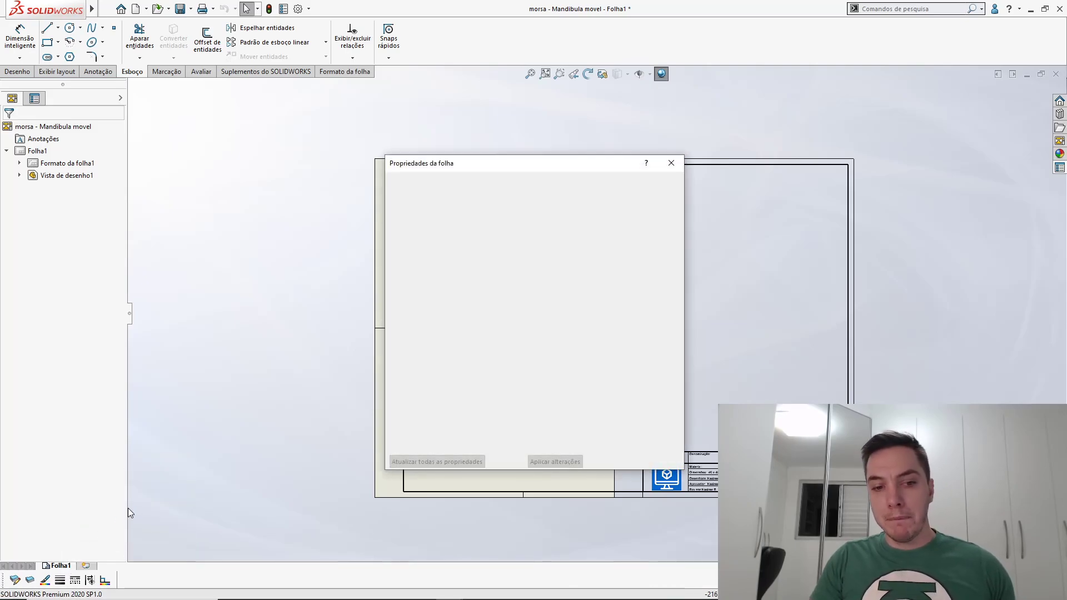
key("Escape")
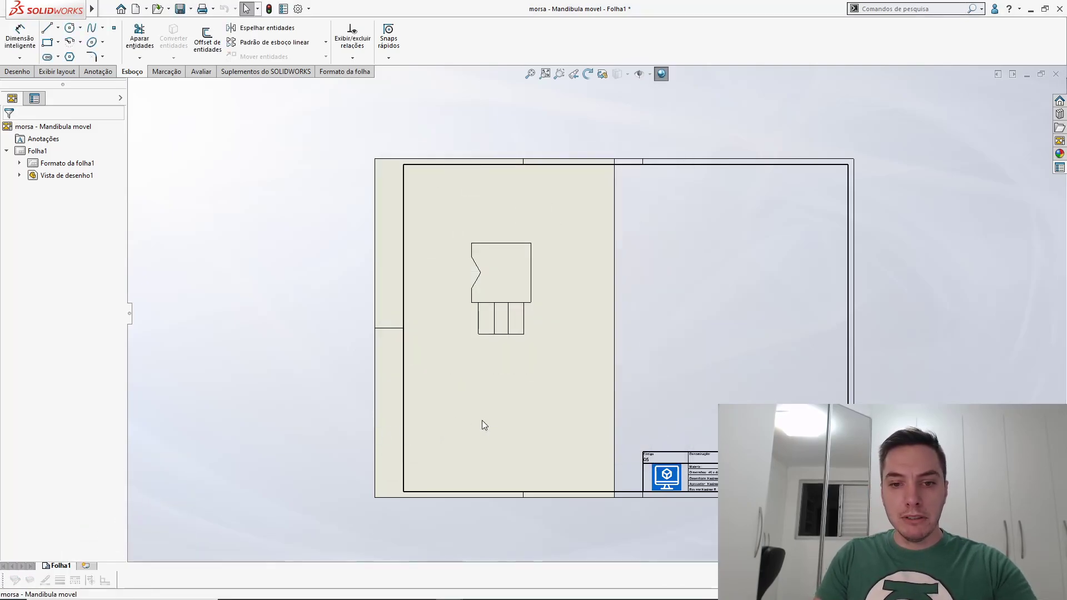
Start editing the sheet format and remove the fixed relation from the outer border's upper-right corner point
right_click(481, 421)
left_click(503, 236)
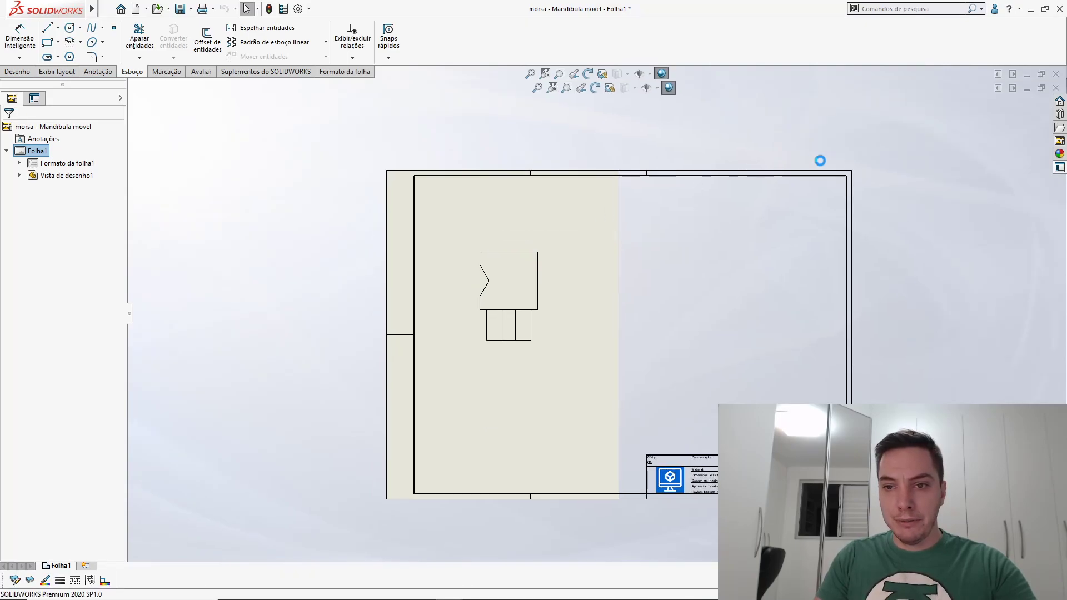
left_click(851, 170)
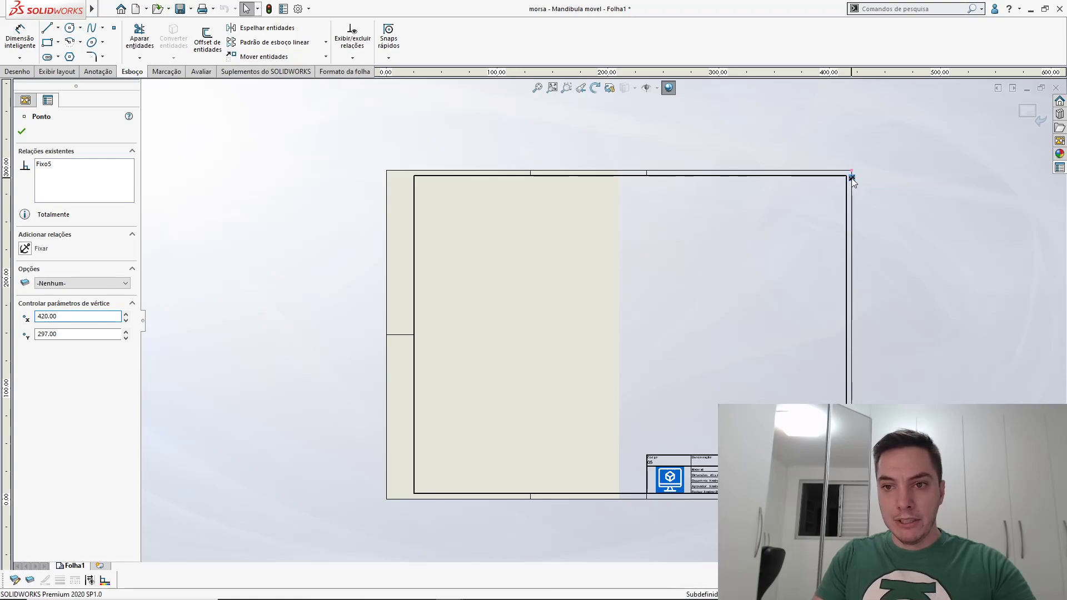
left_click(851, 177)
key("Delete")
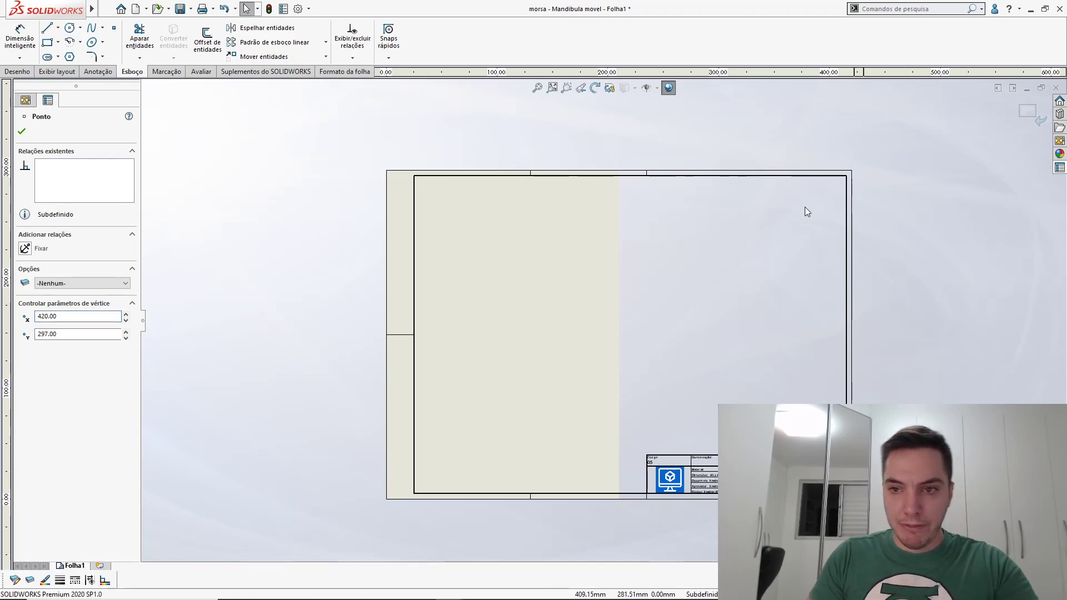
Move the outer border's upper-right corner point to X 210 and Y 297
left_click_drag(852, 171, 570, 107)
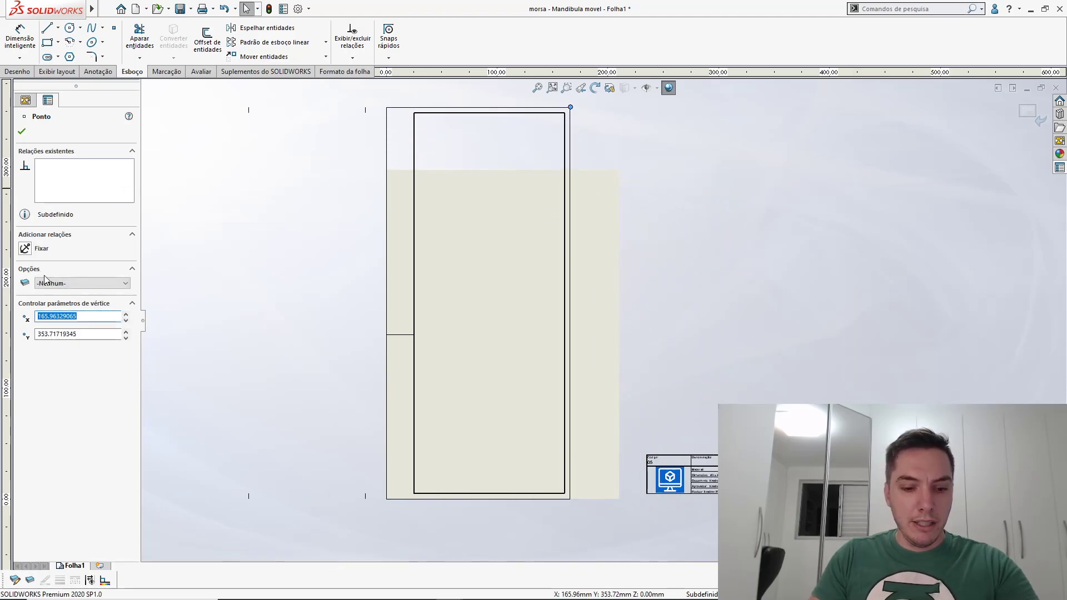
key("Tab")
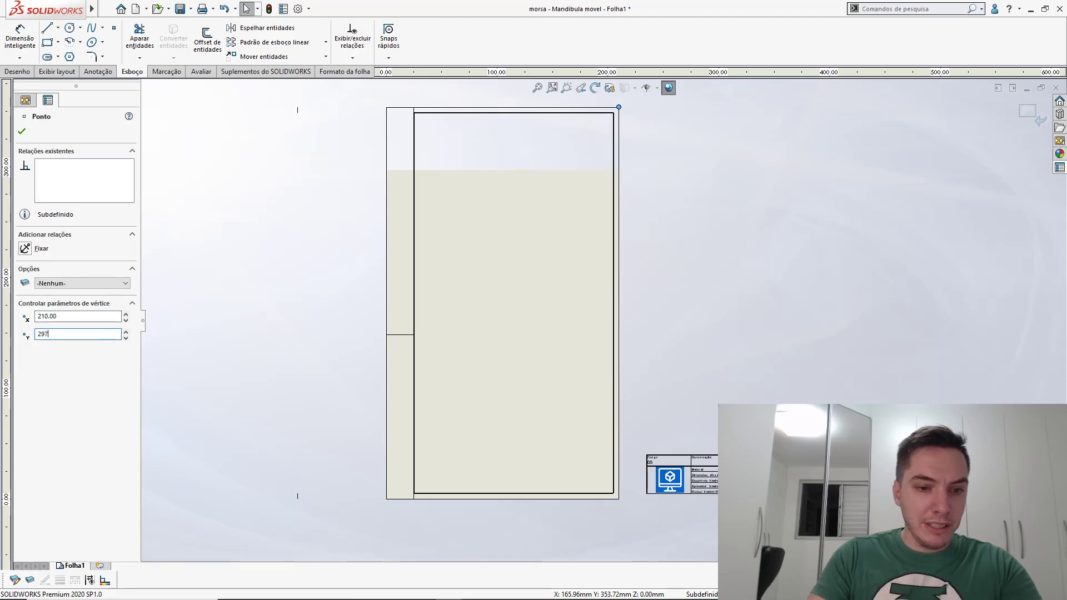
key("Return")
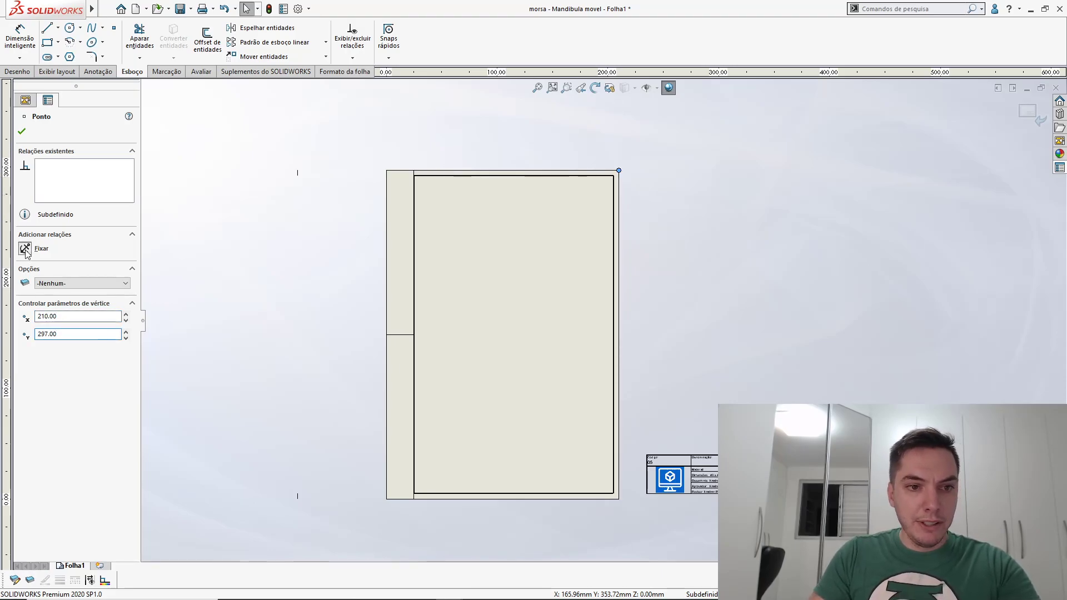
left_click(243, 354)
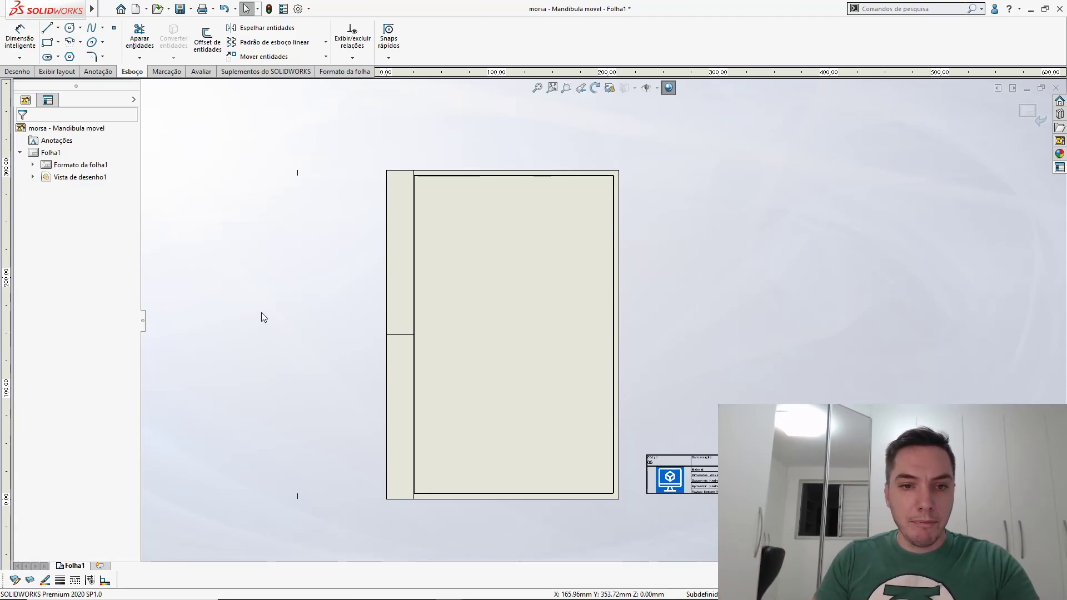
Delete the two stray centring marks lying outside the sheet, beyond its left edge
mouse_move(271, 141)
left_mouse_down()
mouse_move(335, 397)
mouse_move(328, 516)
left_mouse_up()
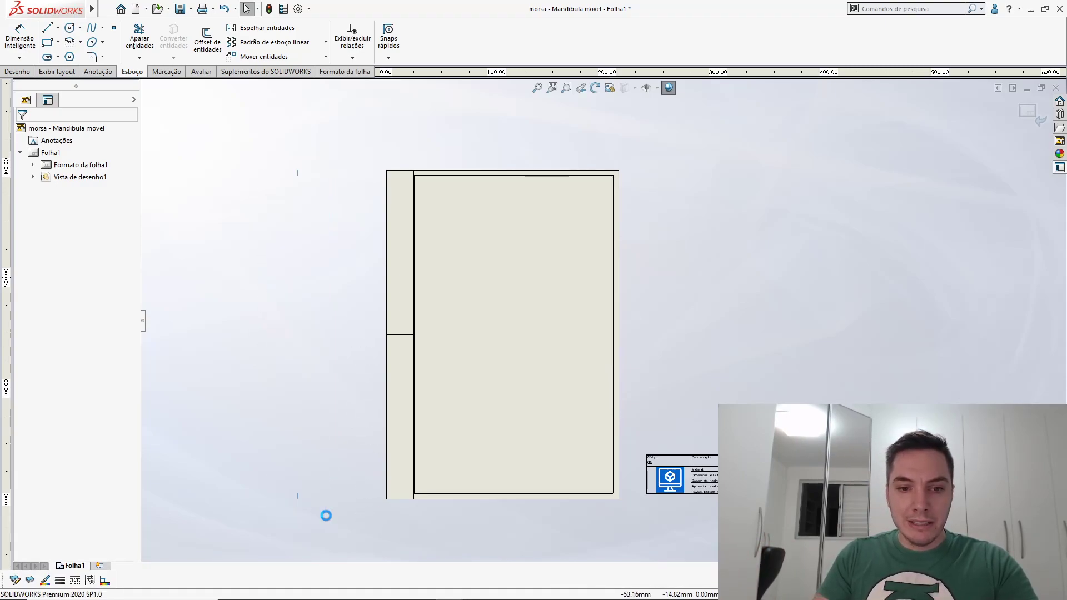
key("Delete")
key("Return")
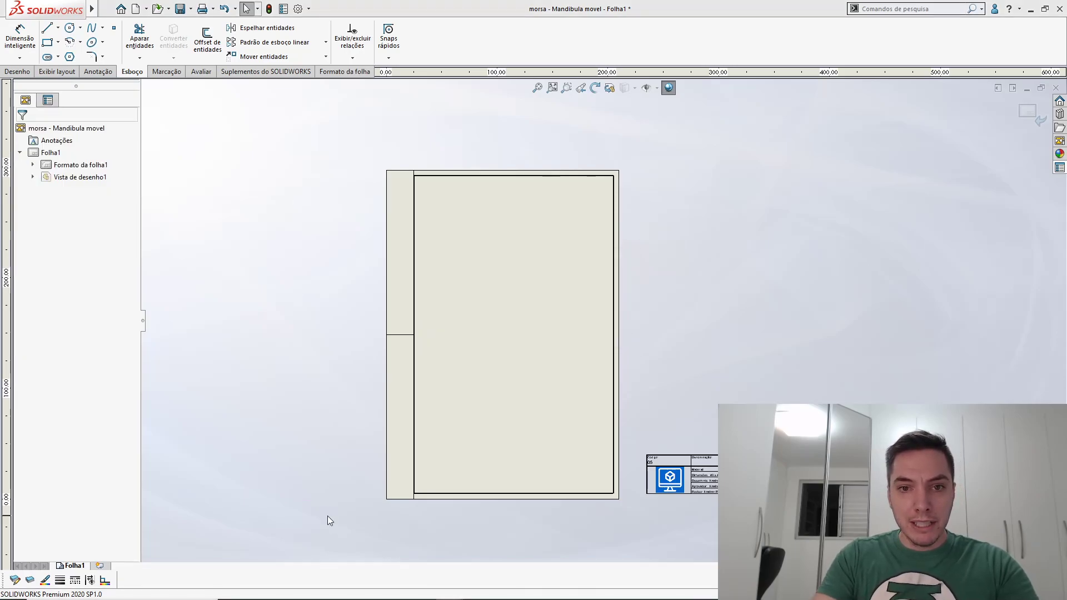
Delete the short vertical mark between the outer border and the inner margin's upper-left corner
scroll(434, 173, "down", 5)
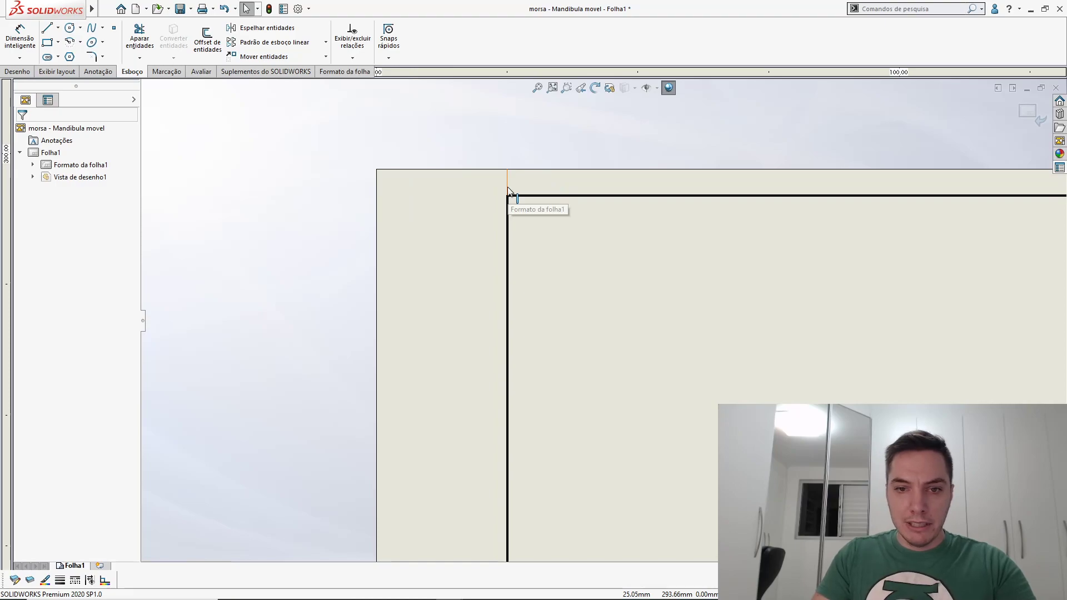
left_click(507, 188)
key("Delete")
key("Return")
scroll(501, 206, "up", 1)
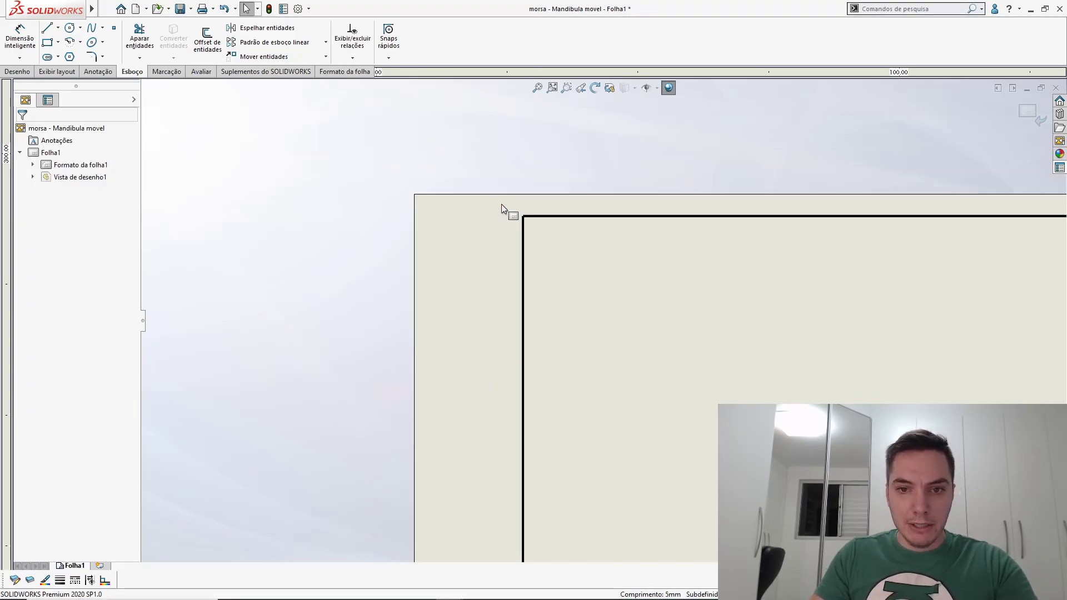
Delete the short vertical mark between the outer border and the inner margin's lower-left corner
scroll(507, 239, "up", 5)
scroll(607, 412, "down", 3)
middle_click_drag(589, 524, 549, 408)
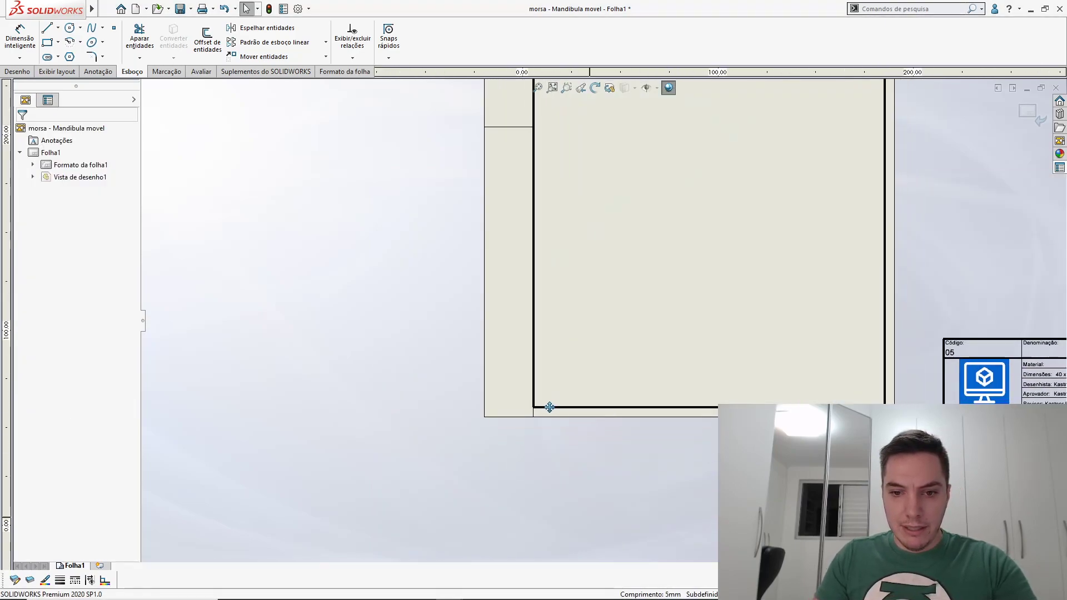
scroll(528, 417, "down", 4)
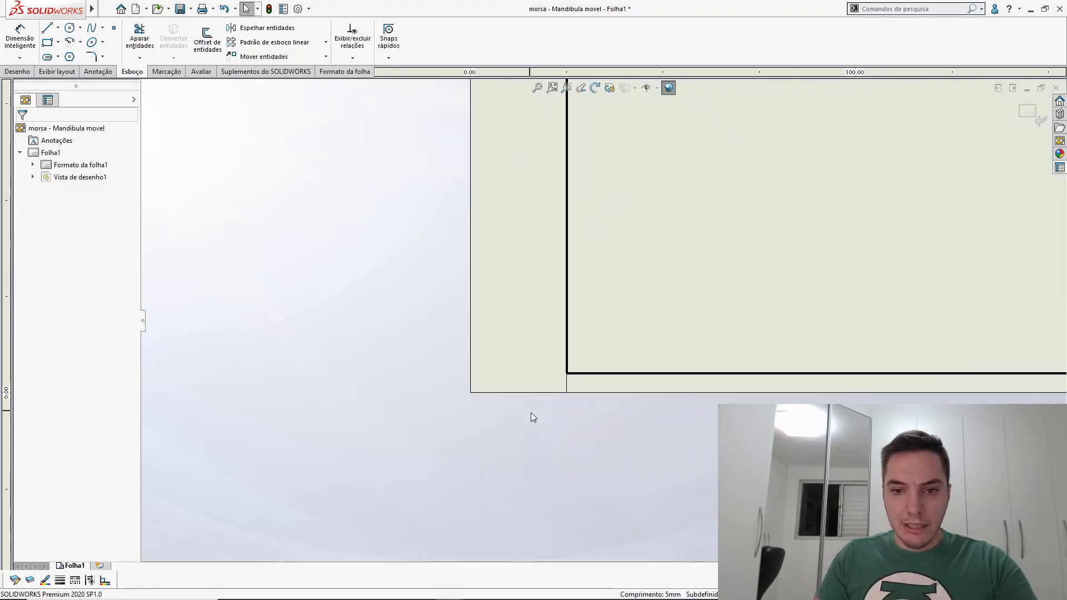
left_click(578, 380)
key("Delete")
scroll(585, 385, "up", 3)
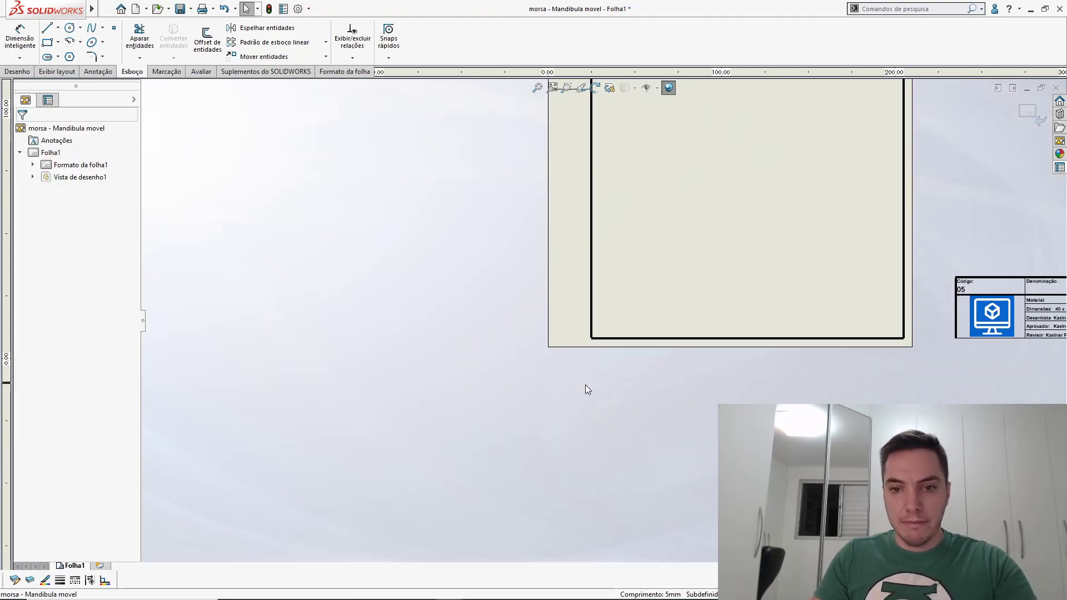
Move all the title block's lines and notes so its lower-right corner meets the inner margin's lower-right corner
scroll(599, 388, "up", 1)
mouse_move(774, 274)
middle_mouse_down()
mouse_move(643, 362)
mouse_move(561, 338)
middle_mouse_up()
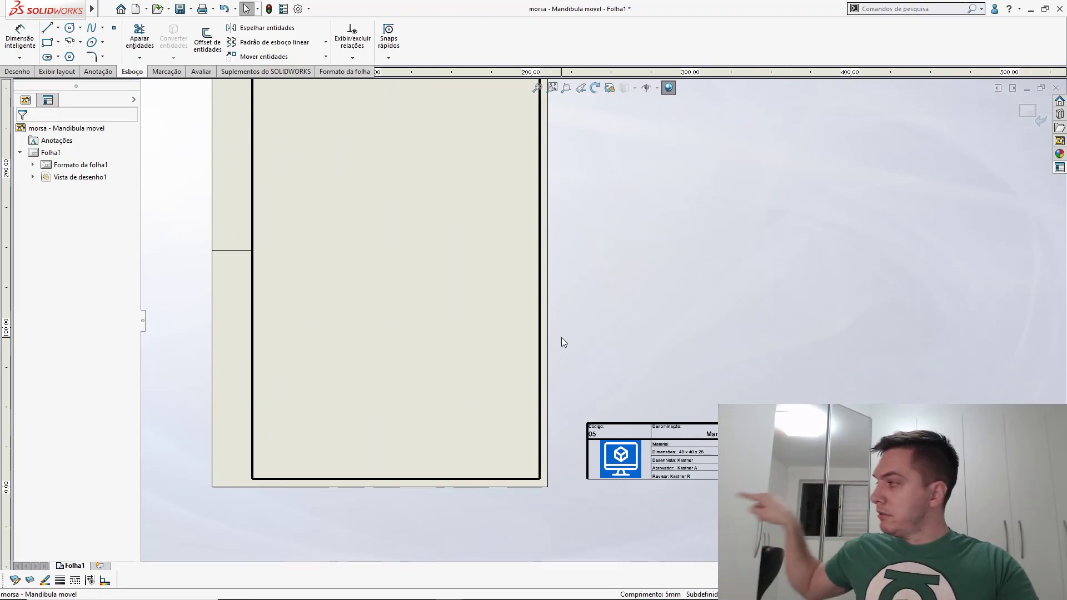
scroll(577, 325, "up", 1)
middle_click_drag(576, 325, 469, 269)
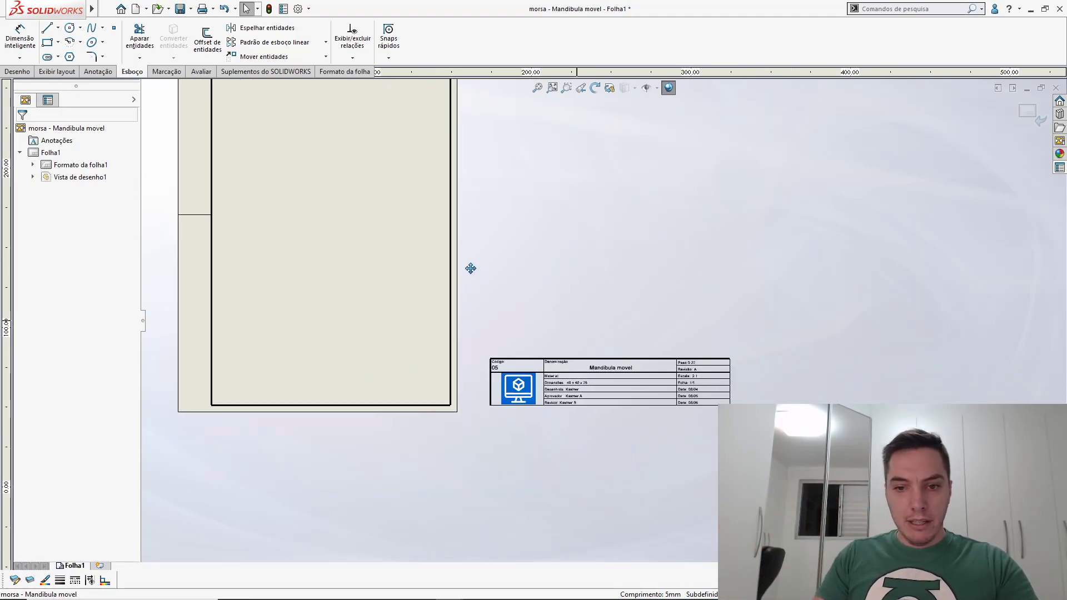
left_click_drag(461, 295, 732, 433)
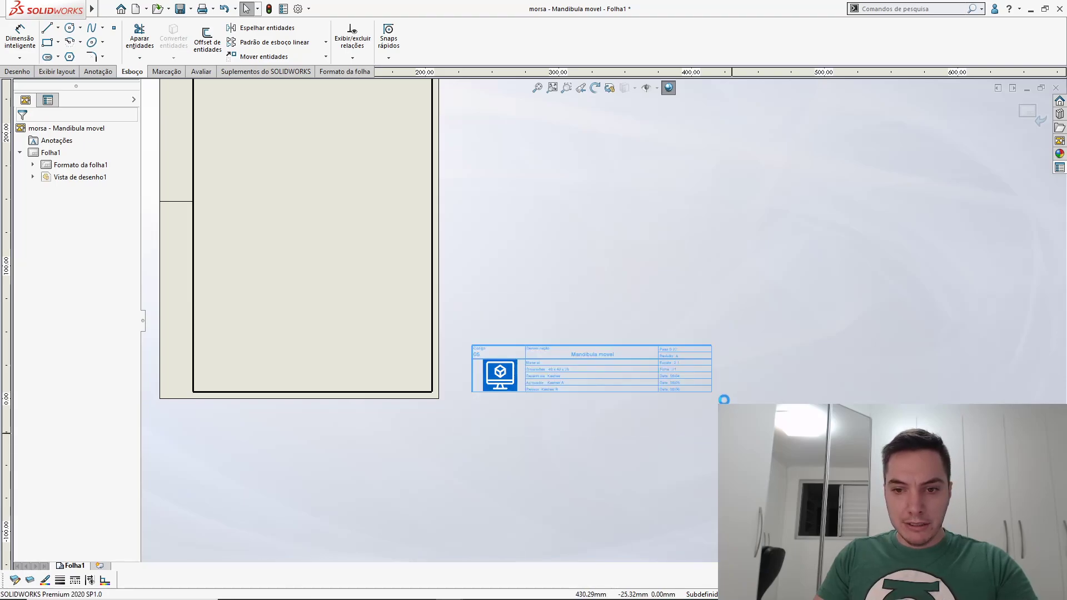
left_click(705, 375)
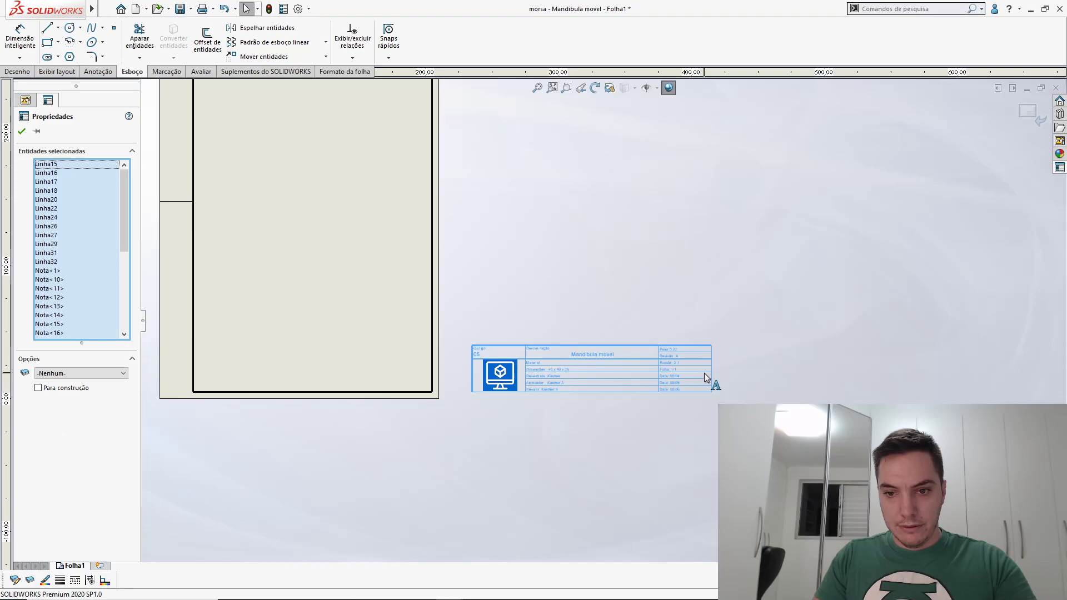
right_click(705, 374)
left_click(731, 364)
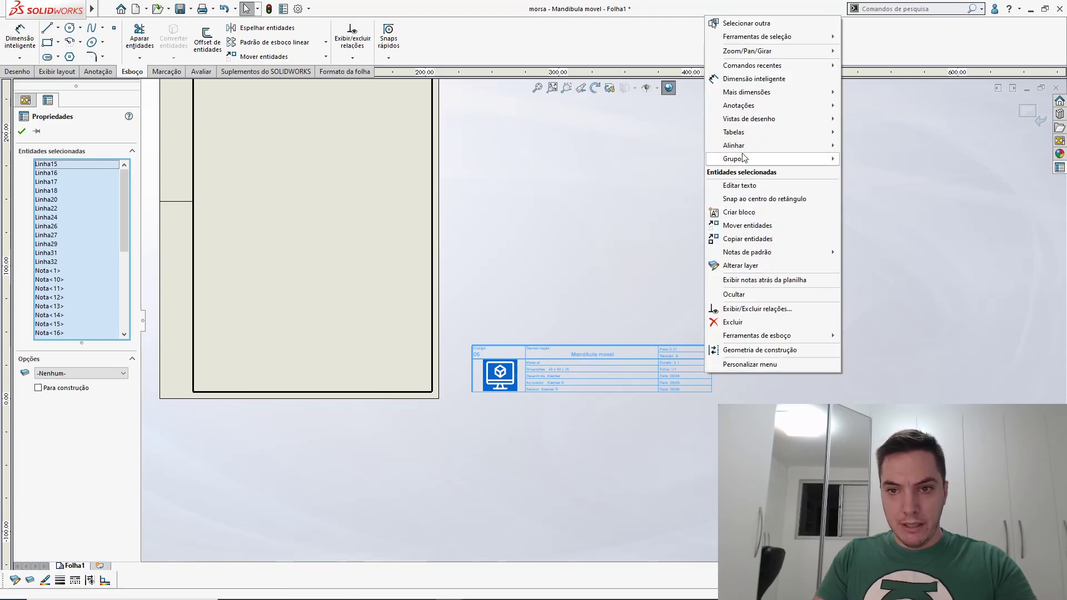
left_click(759, 230)
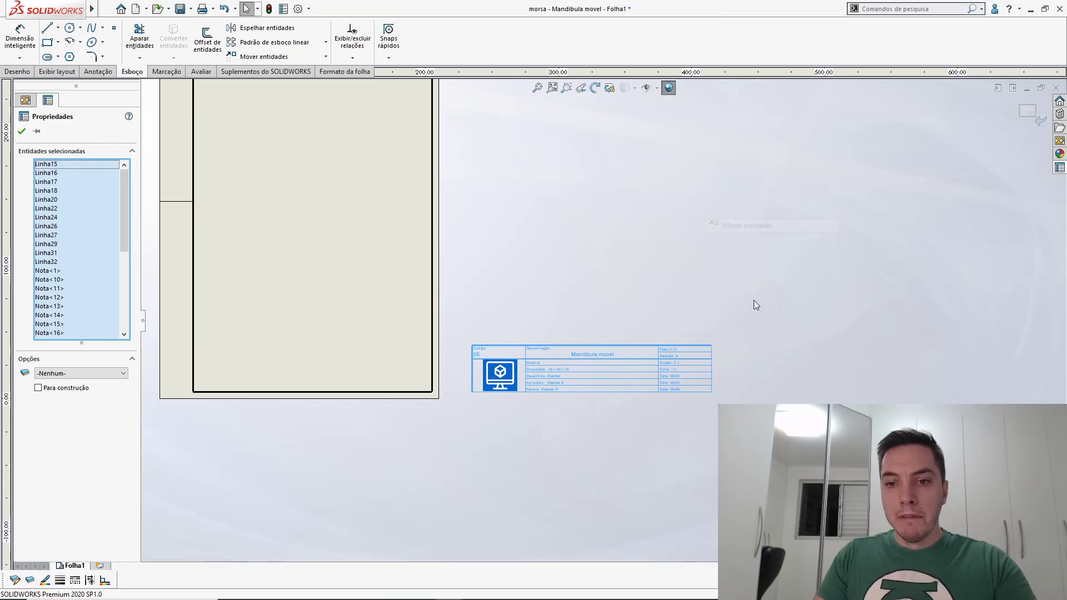
left_click(712, 392)
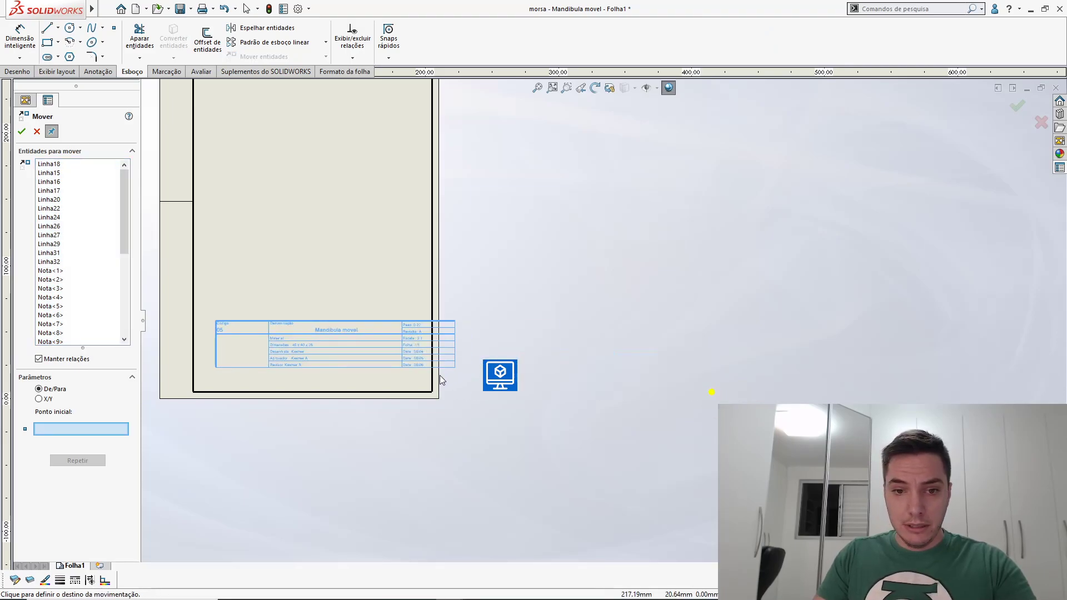
left_click(432, 391)
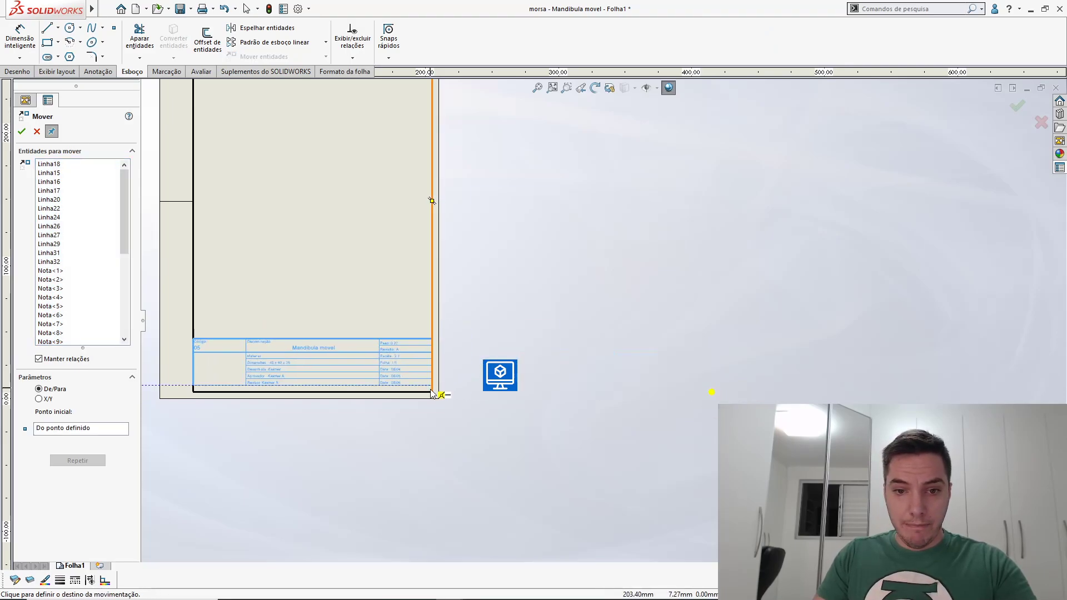
left_click(467, 419)
Move the logo image into the title block's empty cell below the code field, at about X 32.4 mm, Y 5.7 mm
scroll(449, 409, "up", 2)
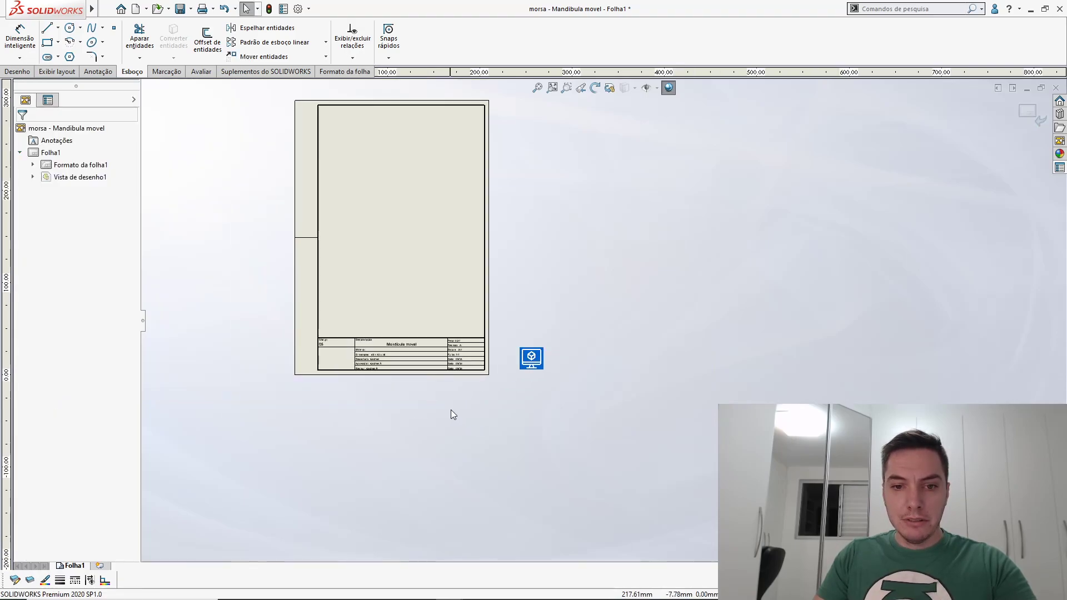
scroll(443, 371, "down", 2)
middle_click_drag(446, 374, 586, 431, "ctrl")
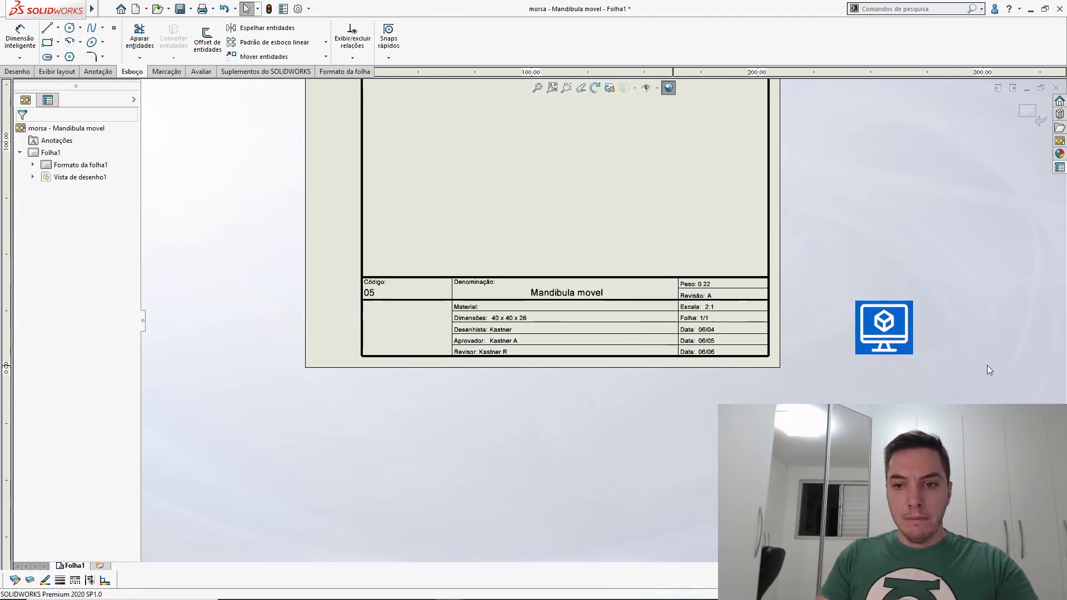
left_click(866, 335)
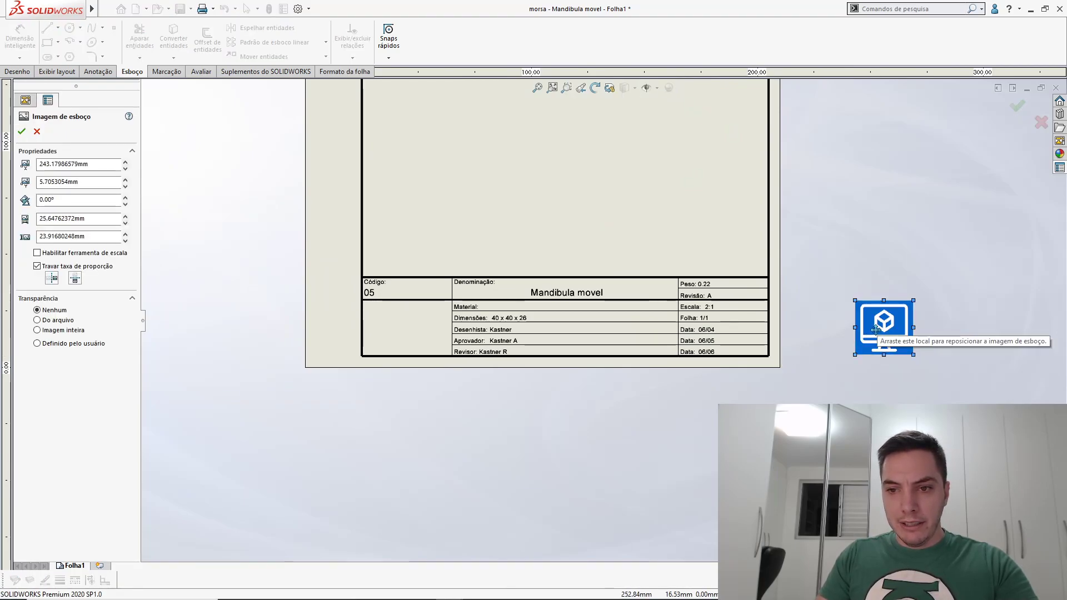
left_click_drag(866, 335, 395, 328)
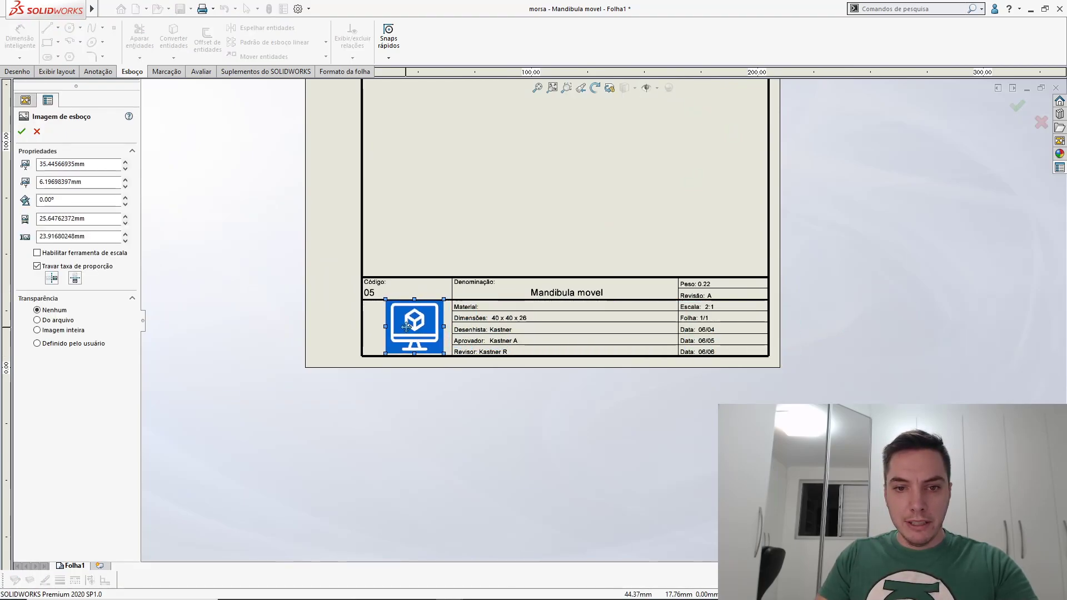
scroll(604, 315, "up", 2)
scroll(478, 321, "down", 3)
scroll(489, 327, "up", 5)
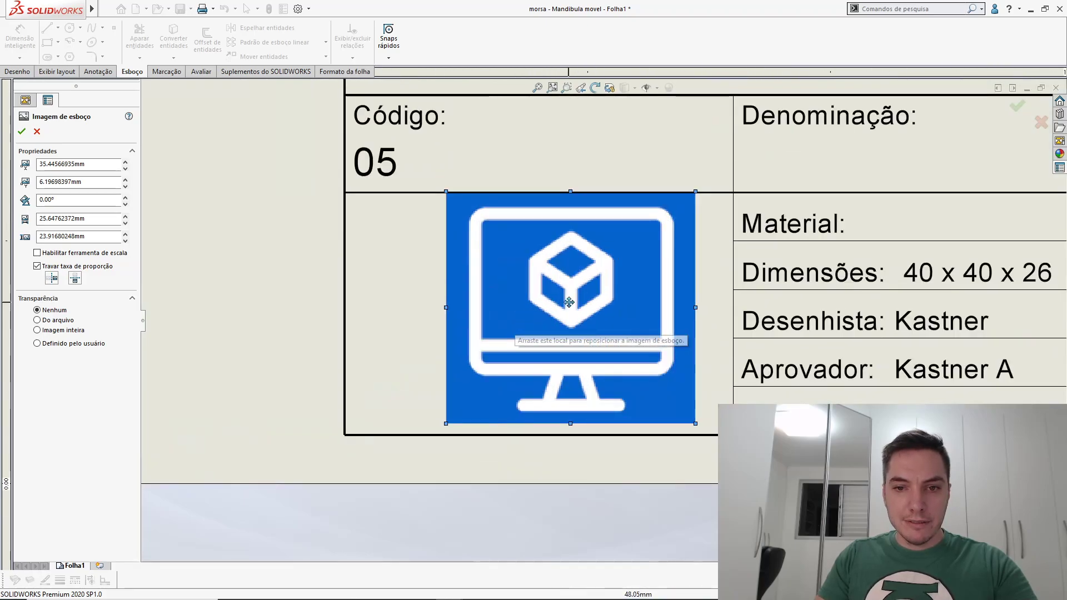
left_click_drag(570, 312, 542, 305)
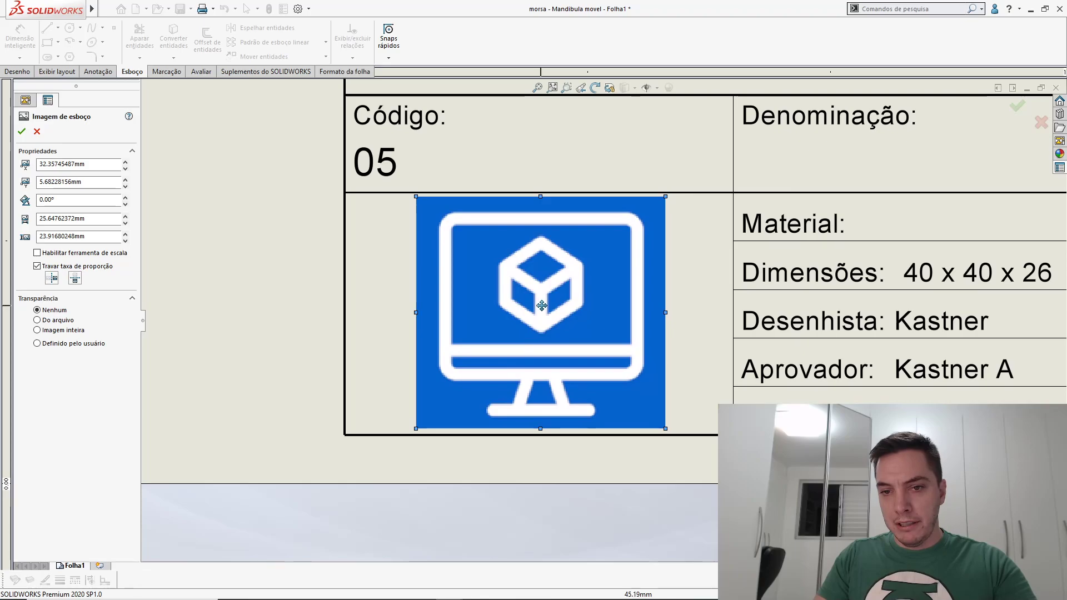
left_click(1012, 110)
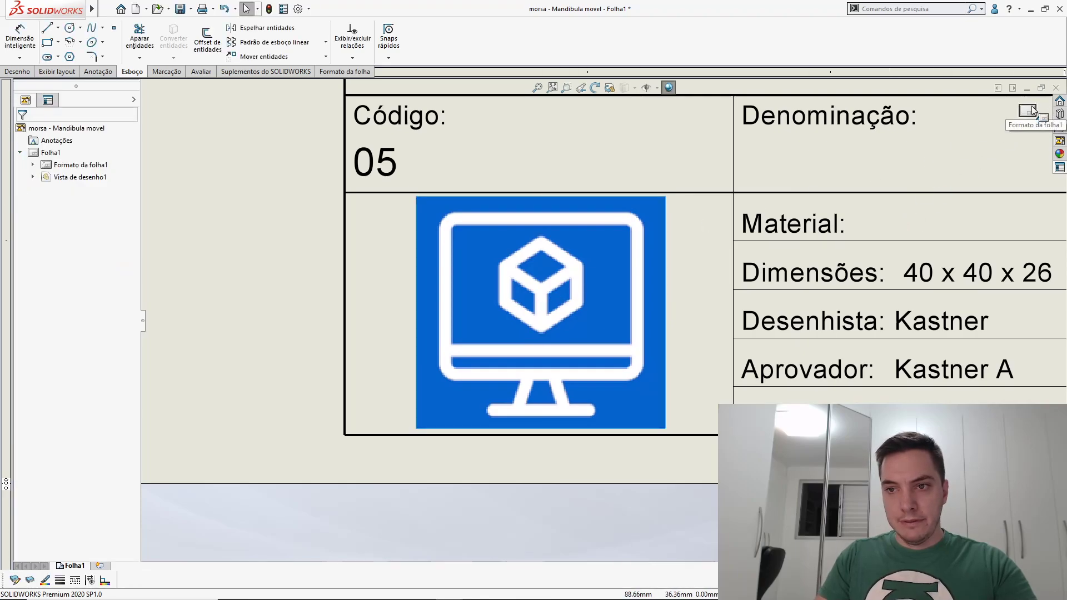
Edit the title block fields and move their editable area rectangle over the relocated title block
key("f")
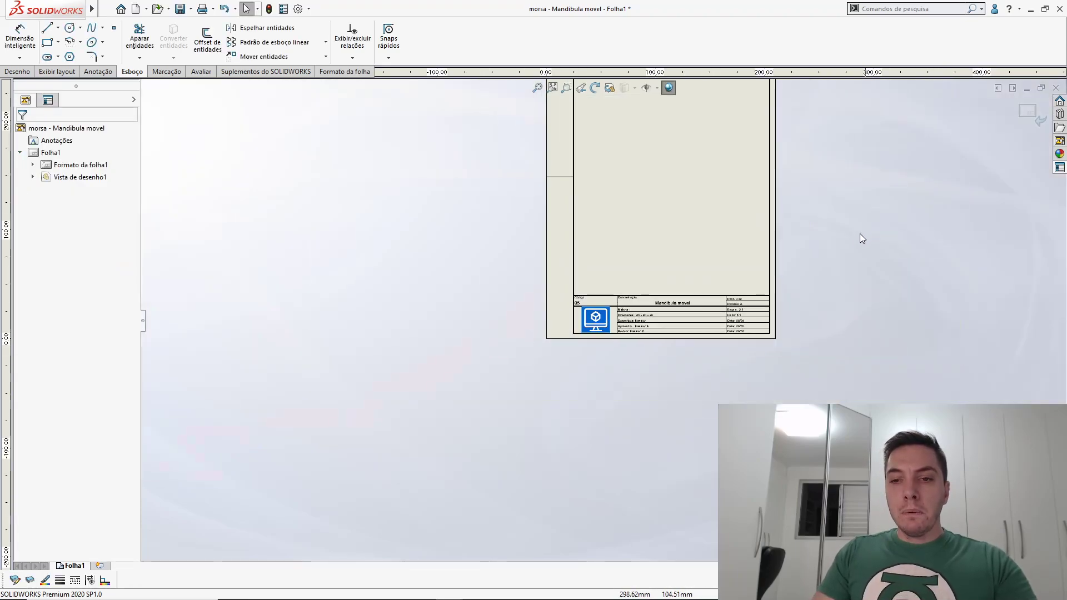
key("f")
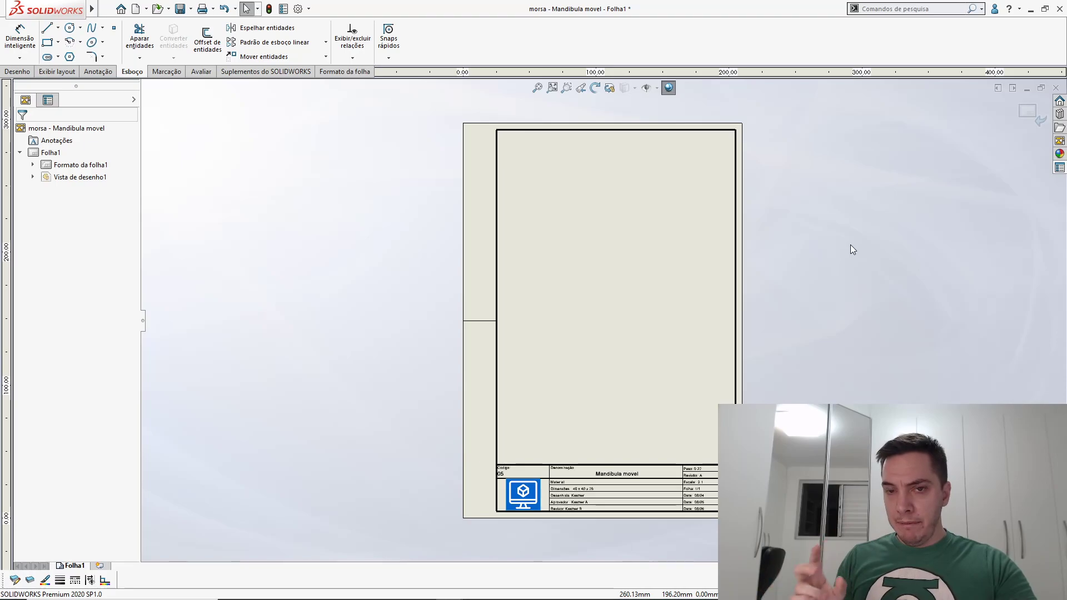
right_click(562, 326)
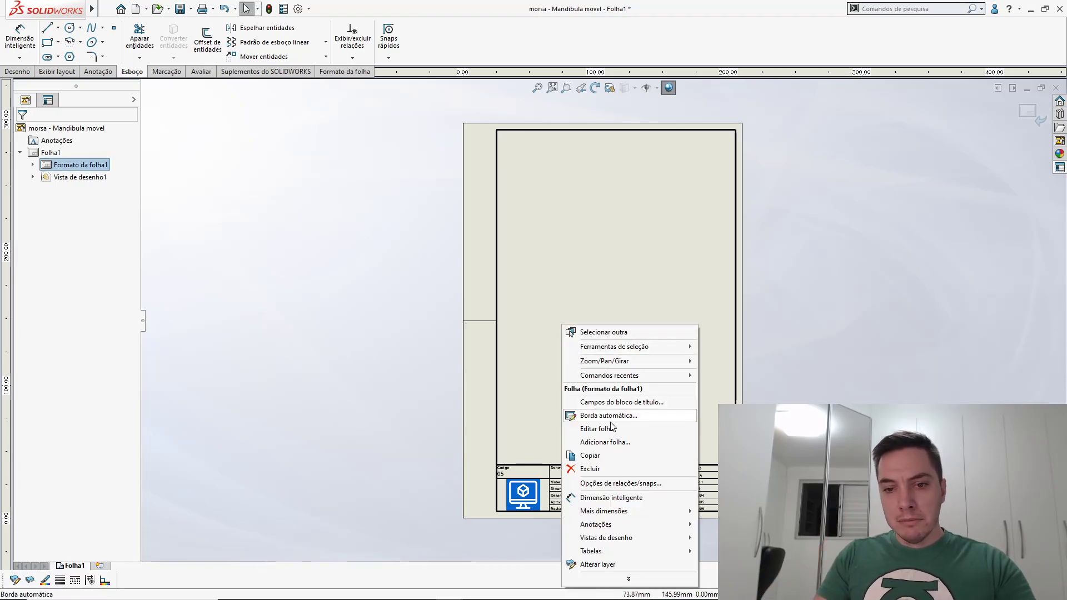
left_click(616, 404)
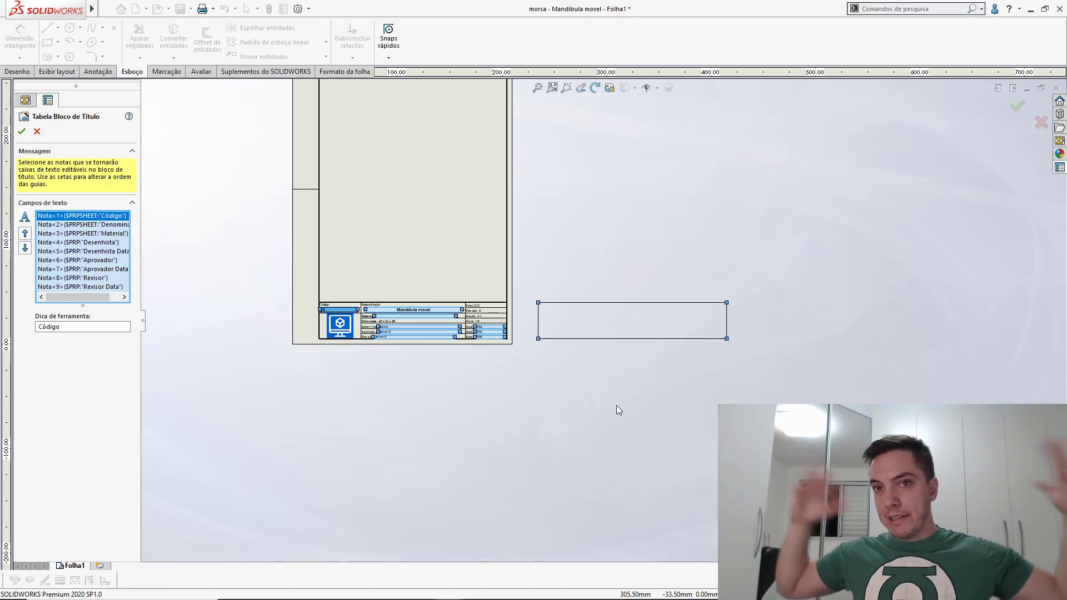
scroll(410, 371, "up", 2)
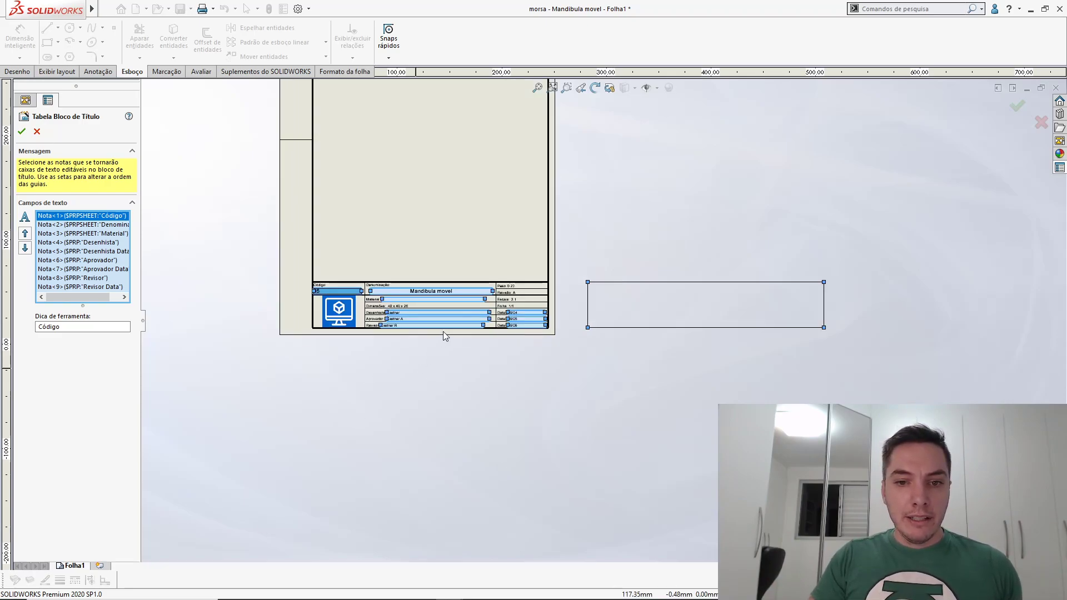
left_click_drag(675, 269, 302, 265)
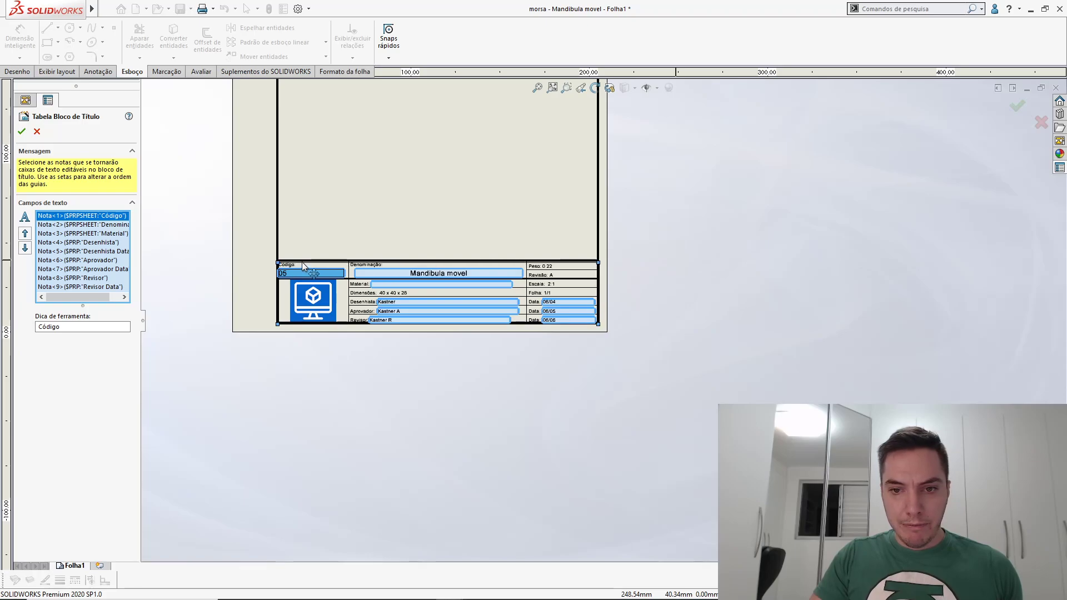
left_click(21, 131)
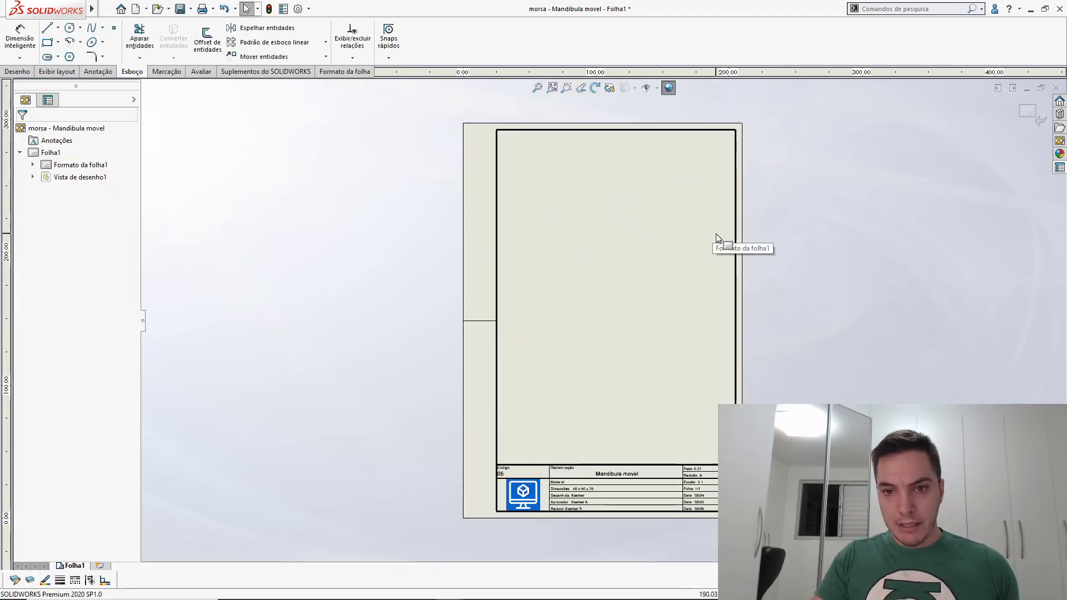
scroll(714, 392, "down", 5)
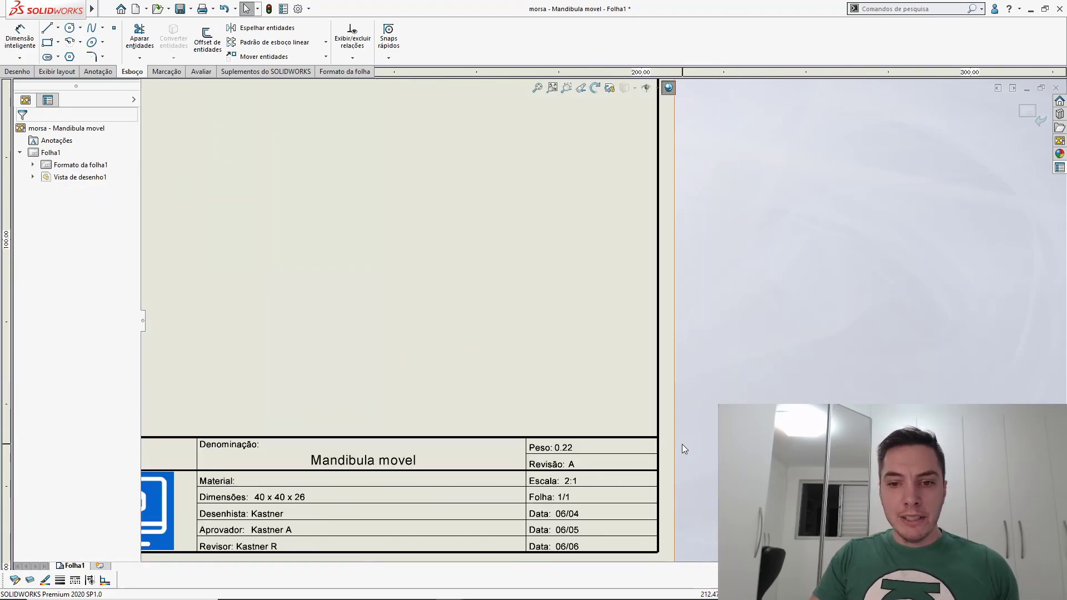
left_click(636, 417)
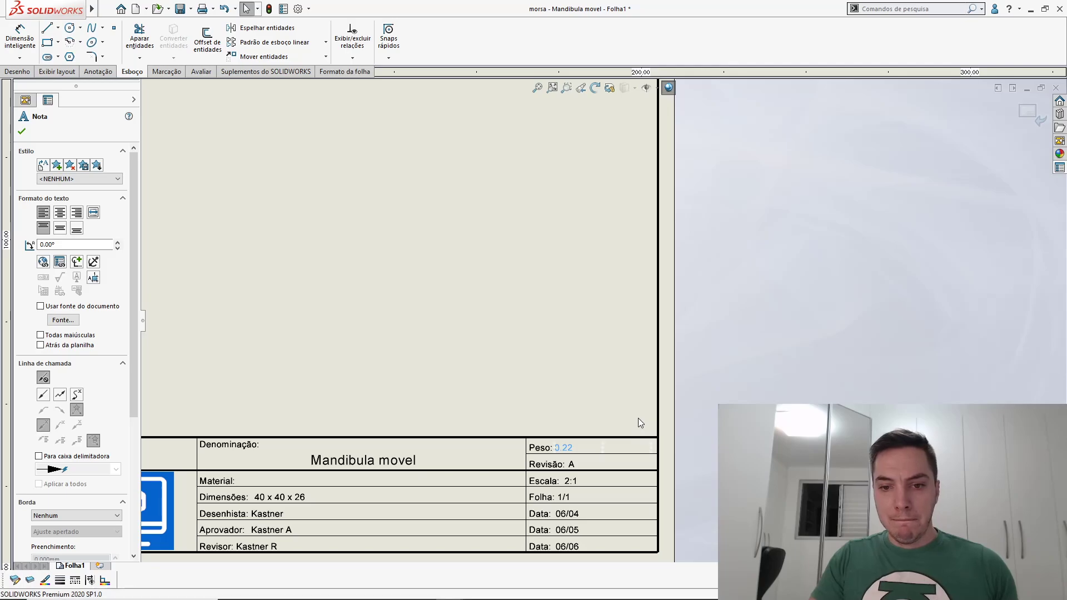
left_click(638, 418)
scroll(638, 413, "down", 3)
scroll(641, 416, "down", 2)
scroll(667, 372, "down", 1)
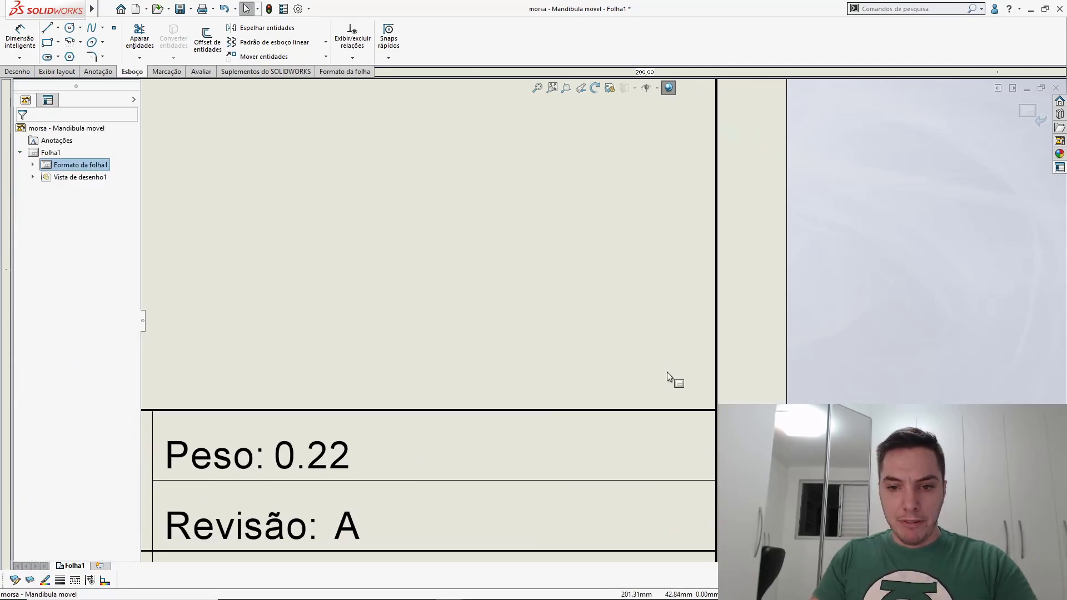
left_click(716, 409)
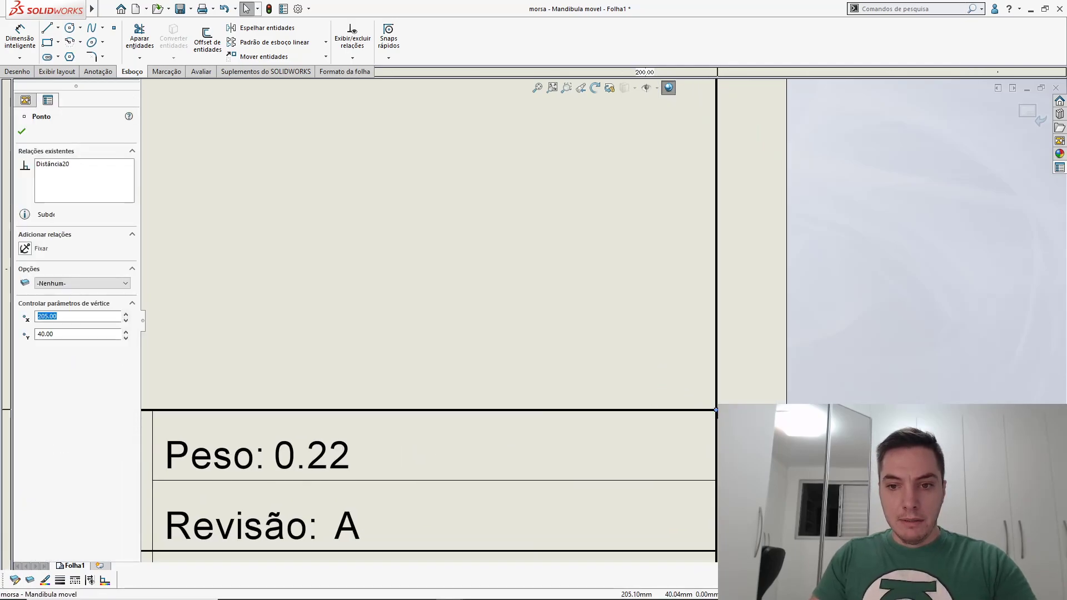
right_click(717, 410)
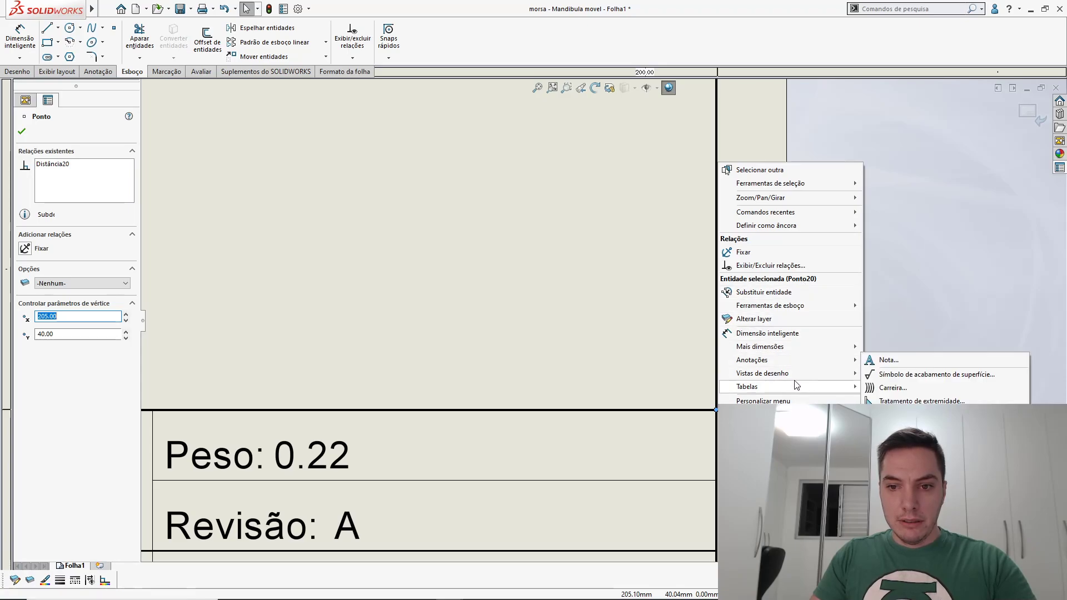
left_click(570, 329)
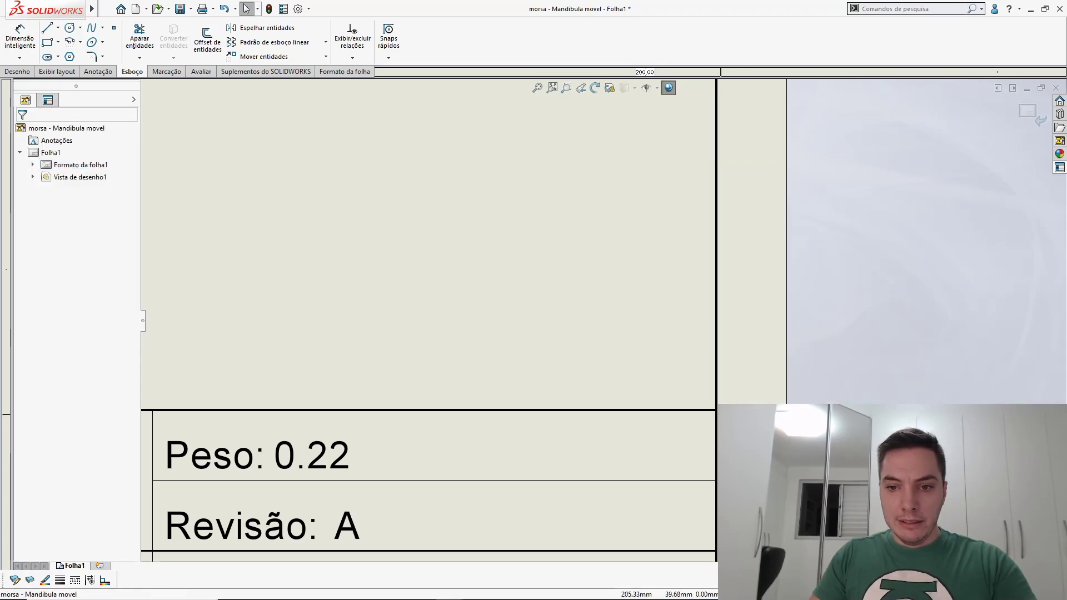
scroll(686, 388, "up", 1)
left_click(676, 380)
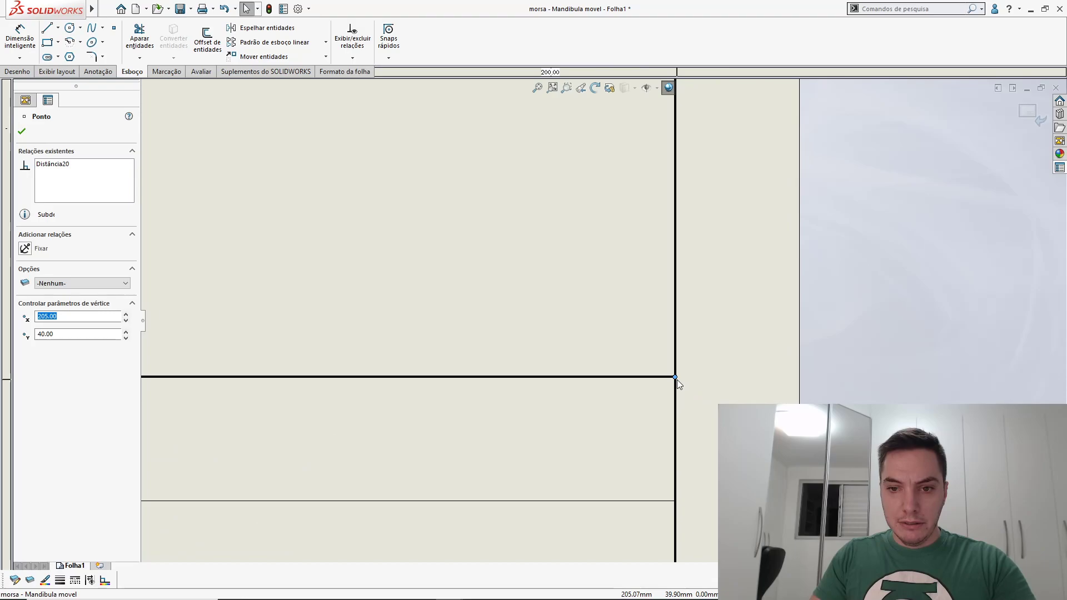
right_click(676, 380)
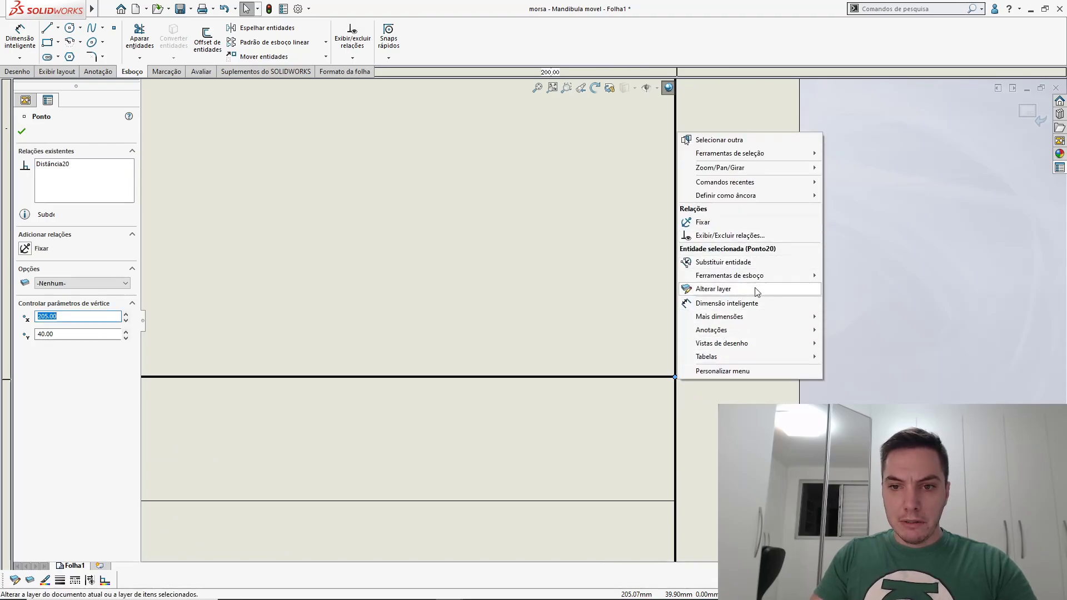
mouse_move(756, 357)
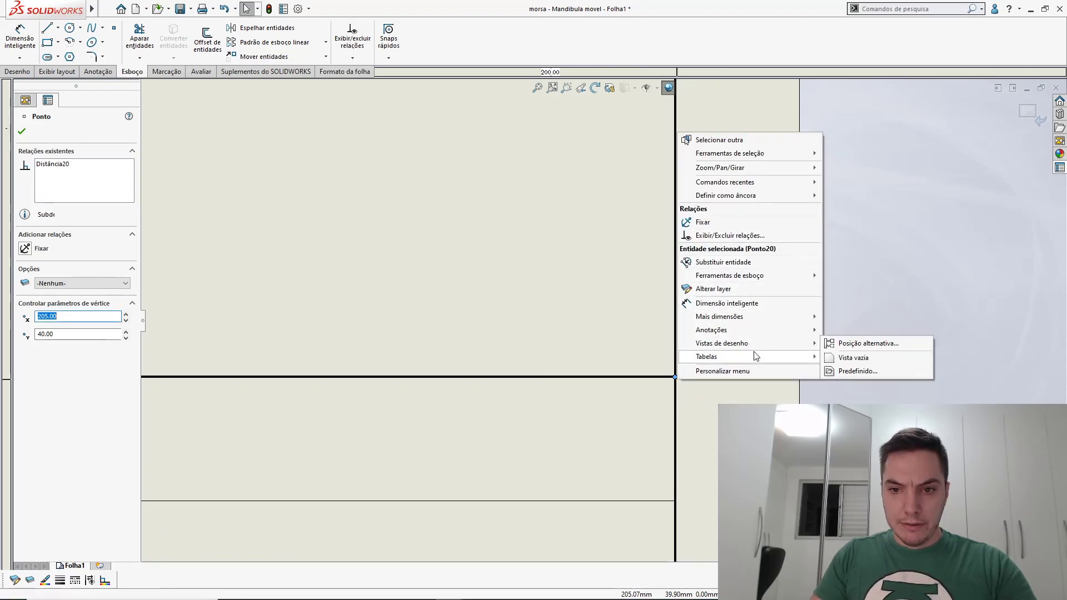
left_click(571, 289)
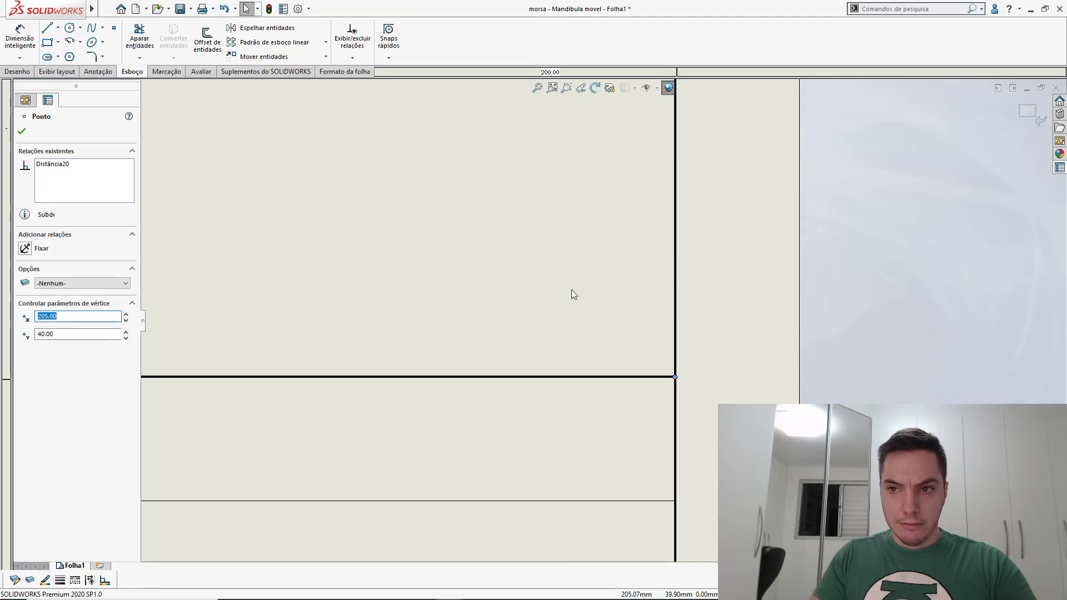
key("Escape")
scroll(572, 290, "up", 5)
scroll(569, 288, "up", 2)
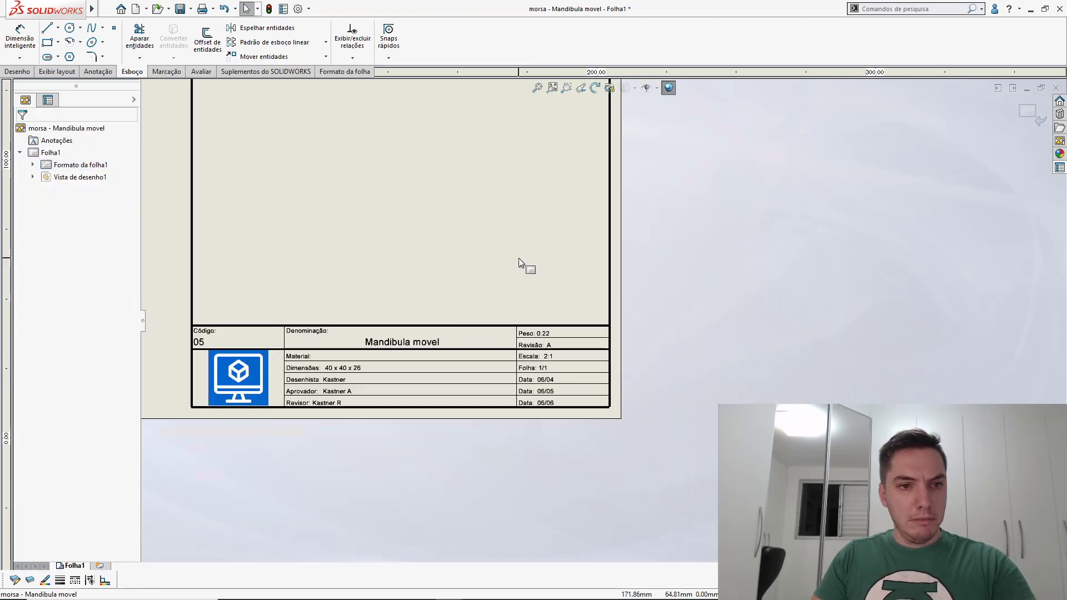
scroll(457, 250, "up", 3)
scroll(459, 258, "up", 2)
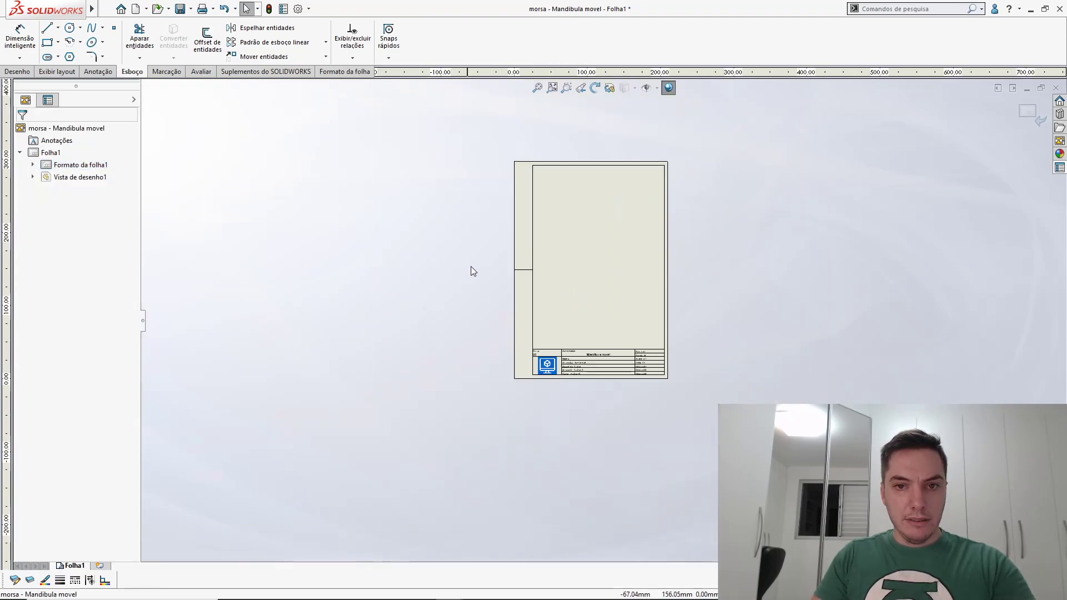
scroll(694, 340, "down", 2)
scroll(656, 191, "down", 4)
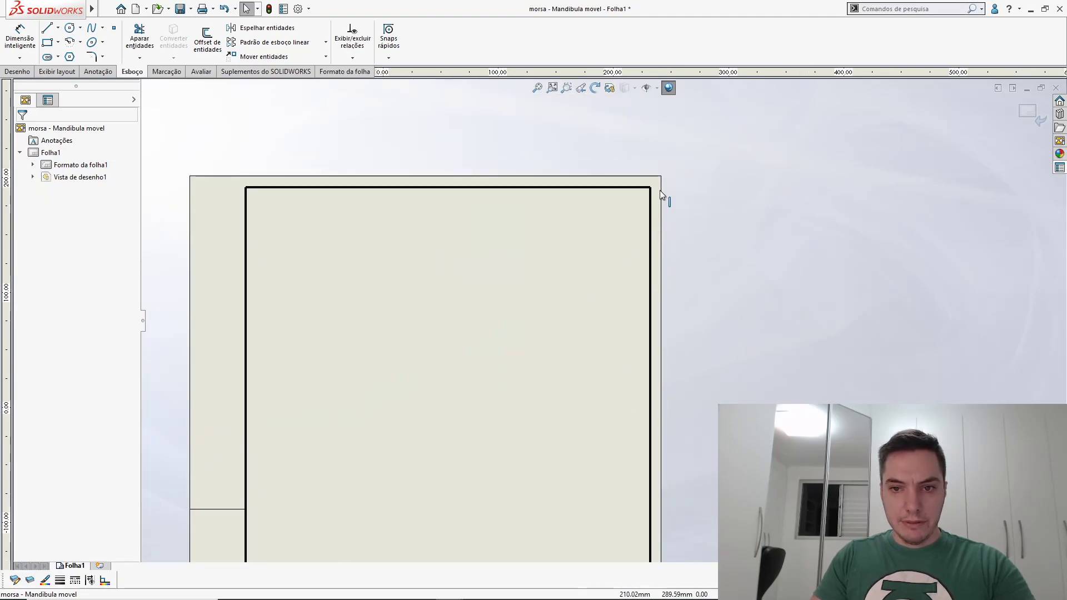
left_click(648, 187)
right_click(649, 189)
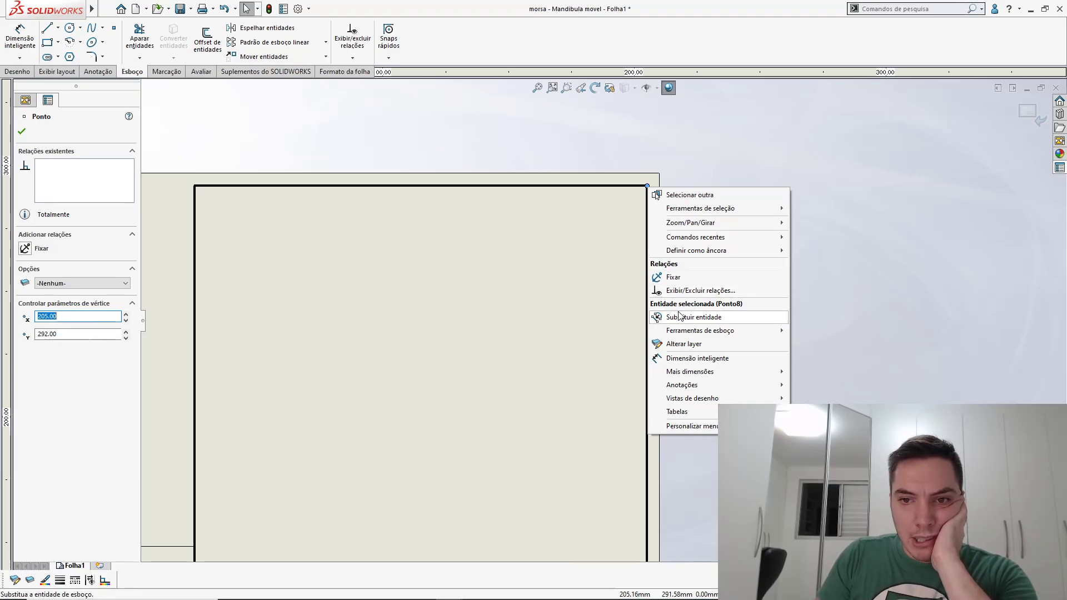
left_click(896, 303)
left_click(1036, 110)
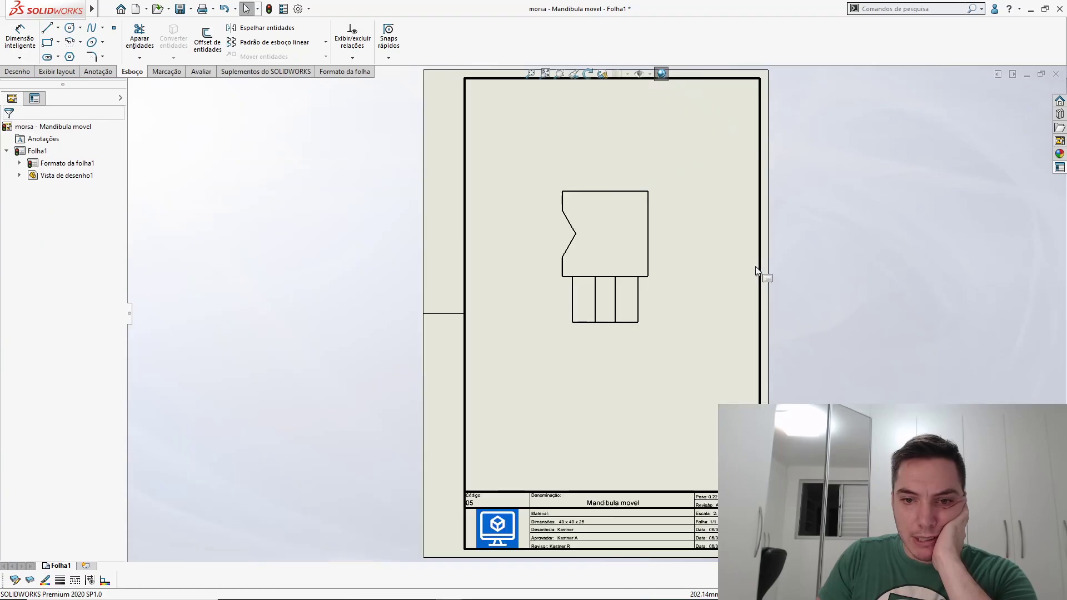
Edit the sheet format and set the title block's upper-right corner as the general table anchor
right_click(755, 269)
left_click(801, 344)
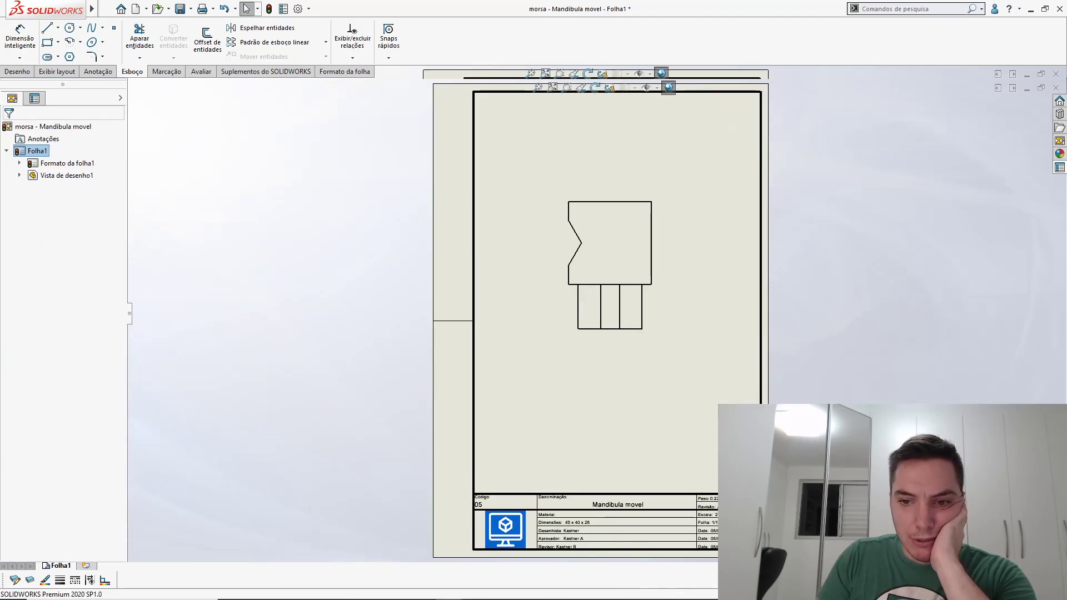
scroll(699, 424, "down", 3)
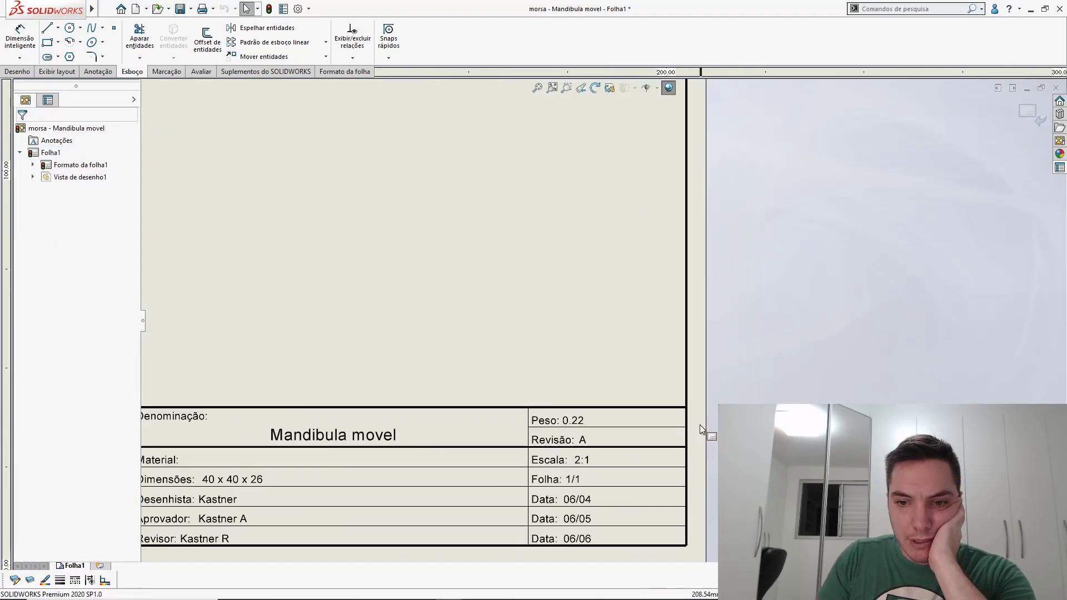
right_click(680, 401)
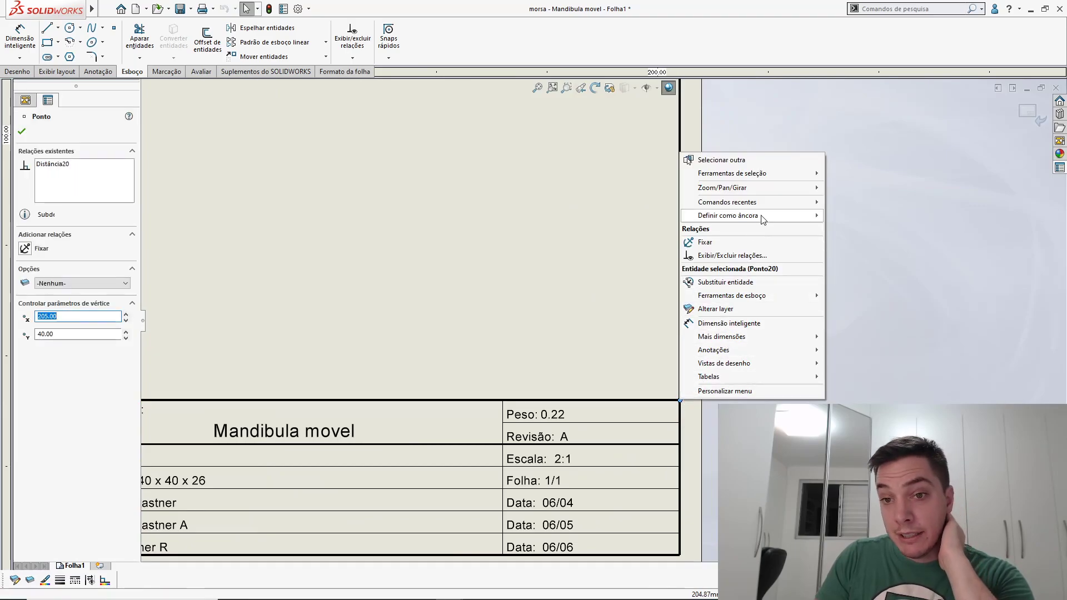
mouse_move(763, 220)
left_click(864, 219)
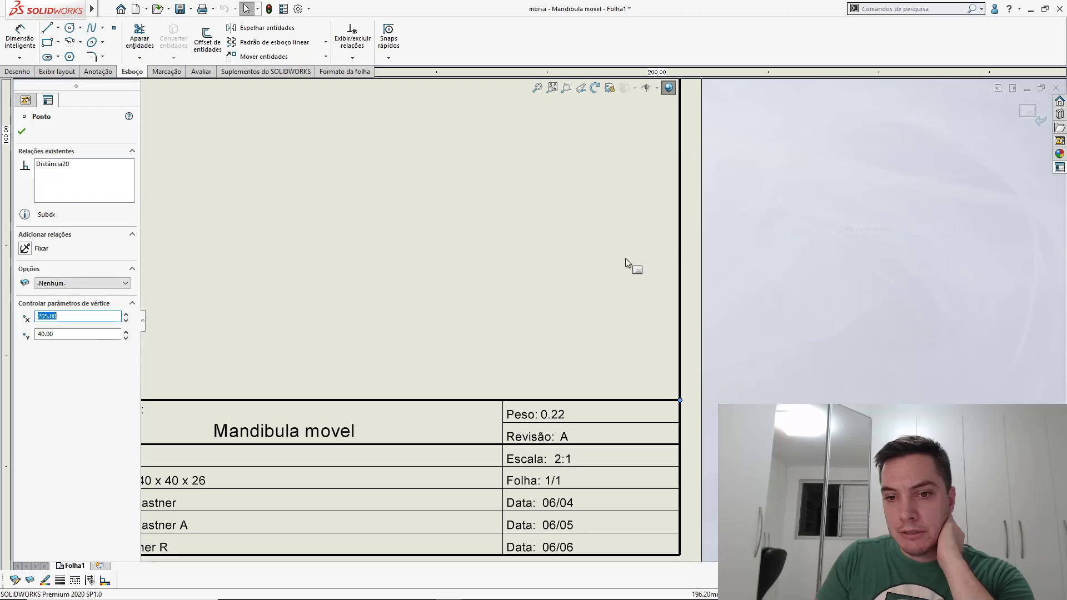
Set the title block's upper-right corner as the anchor for the bill of materials as well
right_click(681, 401)
mouse_move(744, 225)
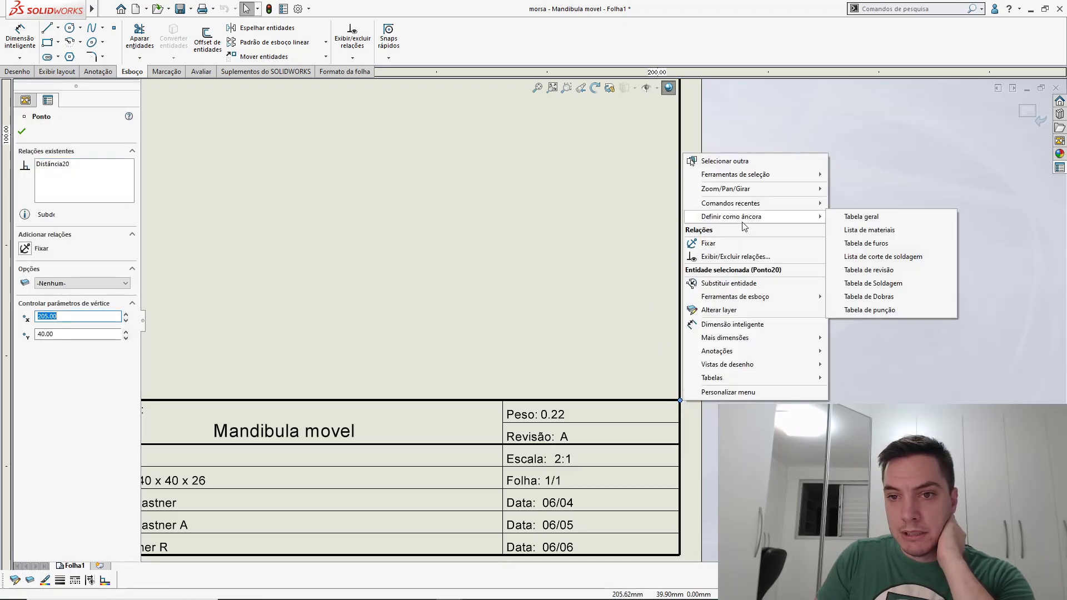
left_click(888, 235)
key("f")
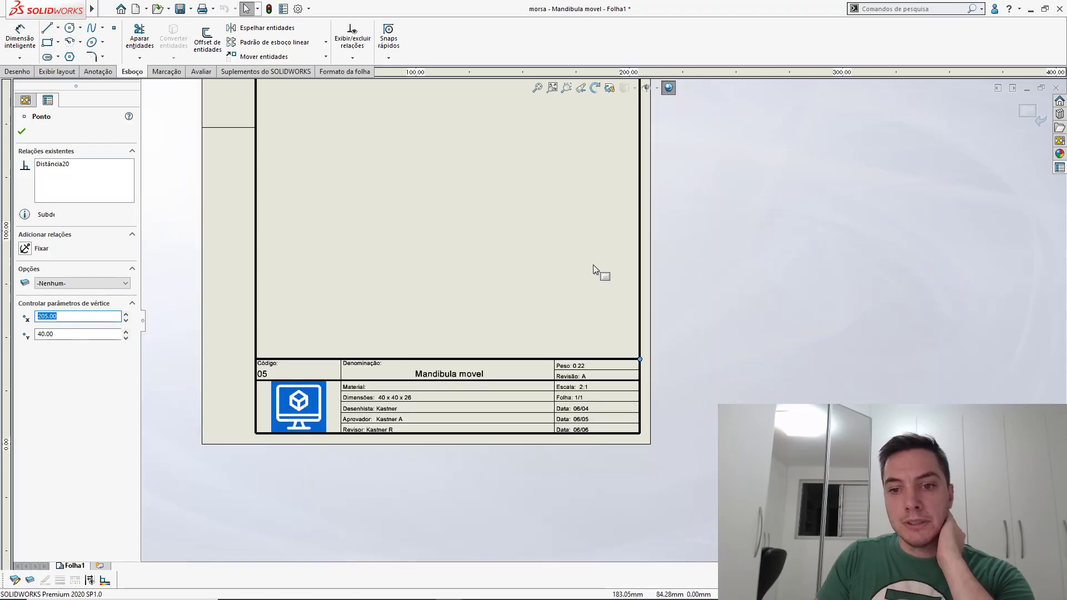
left_click(576, 245)
Set the inner margin's upper-right corner as the anchor for the revision table
scroll(628, 189, "down", 5)
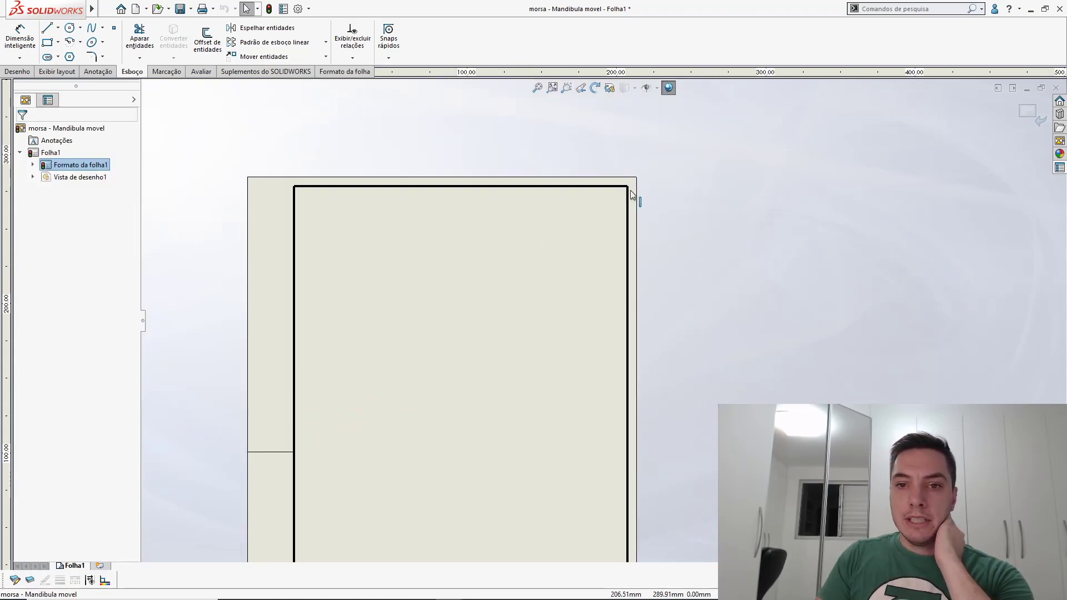
left_click(627, 187)
right_click(628, 188)
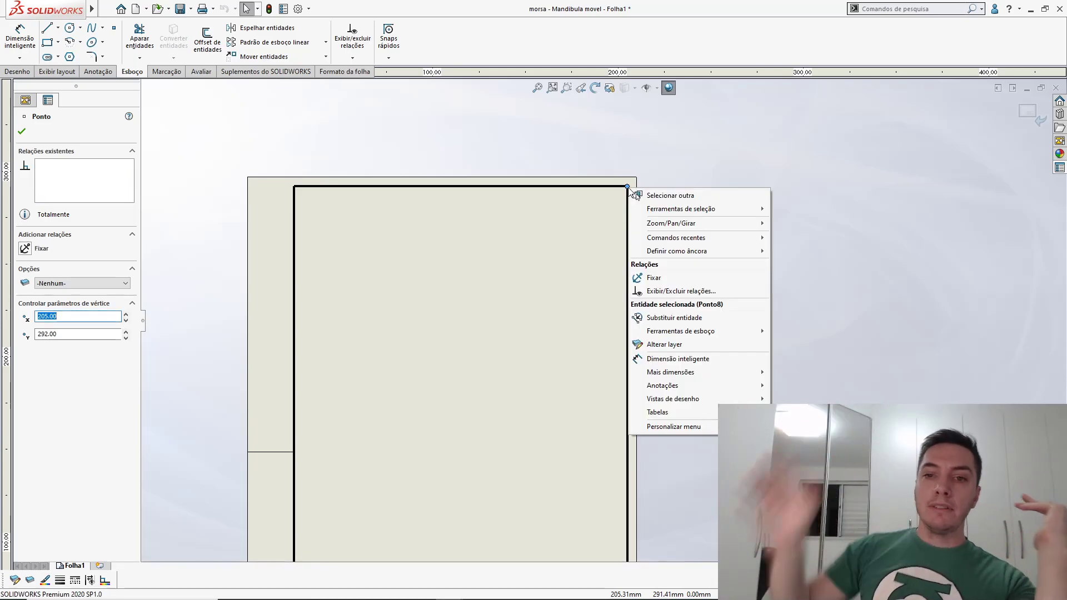
mouse_move(674, 251)
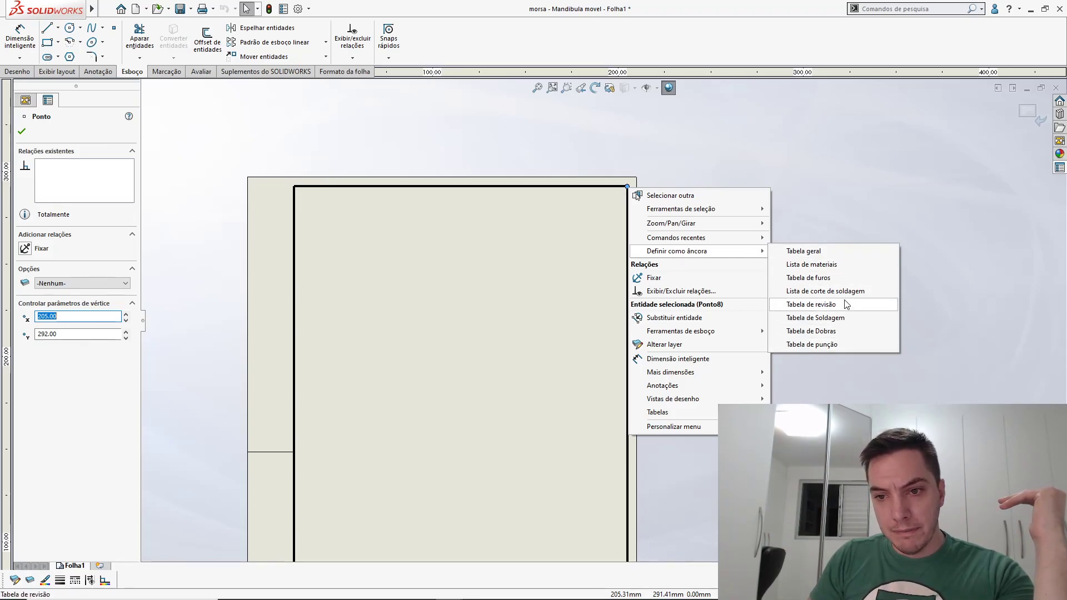
left_click(847, 304)
key("Escape")
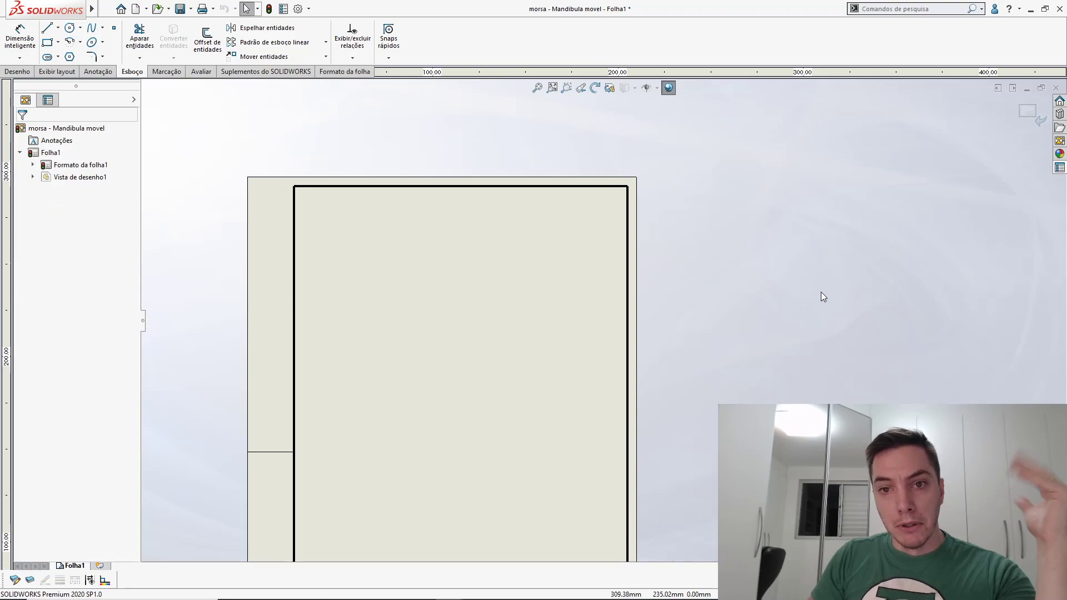
Exit sheet format editing and move the drawing view slightly lower, toward the middle of the sheet
key("f")
scroll(821, 292, "up", 2)
left_click(1029, 120)
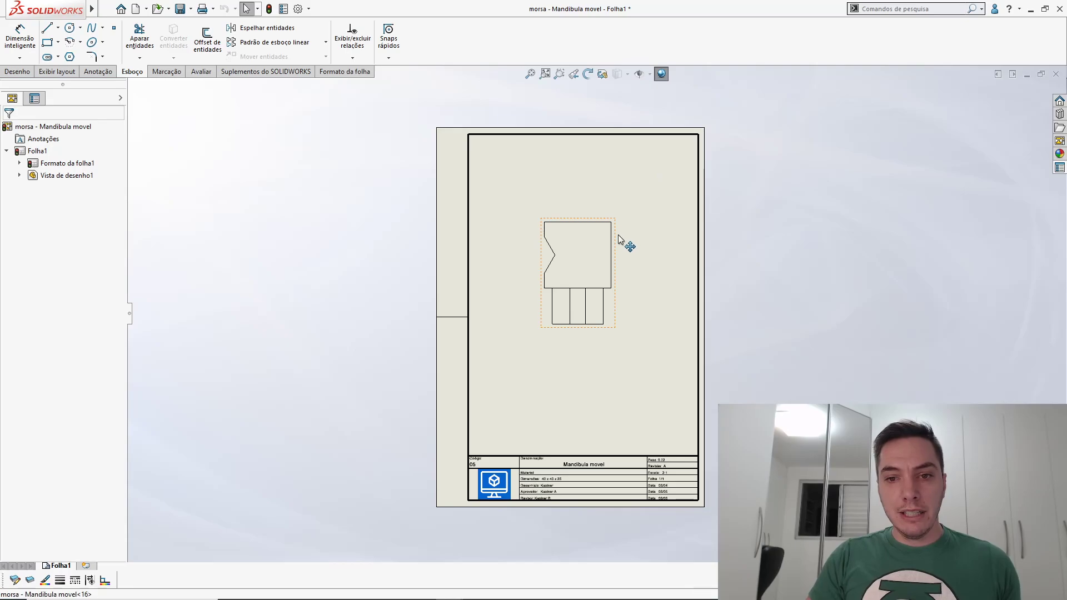
left_click_drag(619, 236, 616, 271)
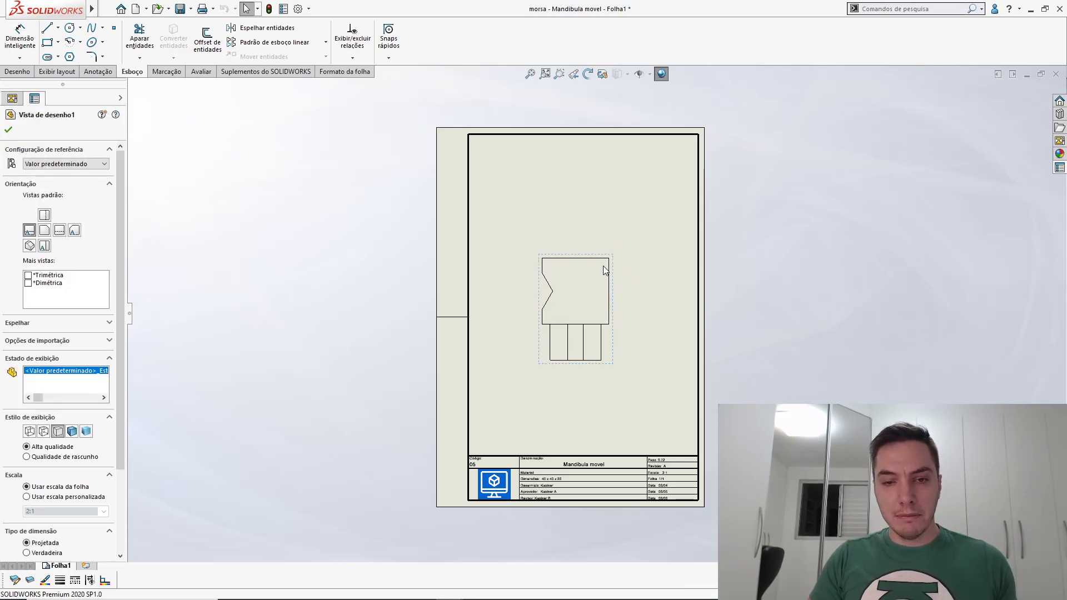
Start saving the sheet format and rename the existing A4 format file in the formatos folder so its prefix reads A3
left_click(113, 8)
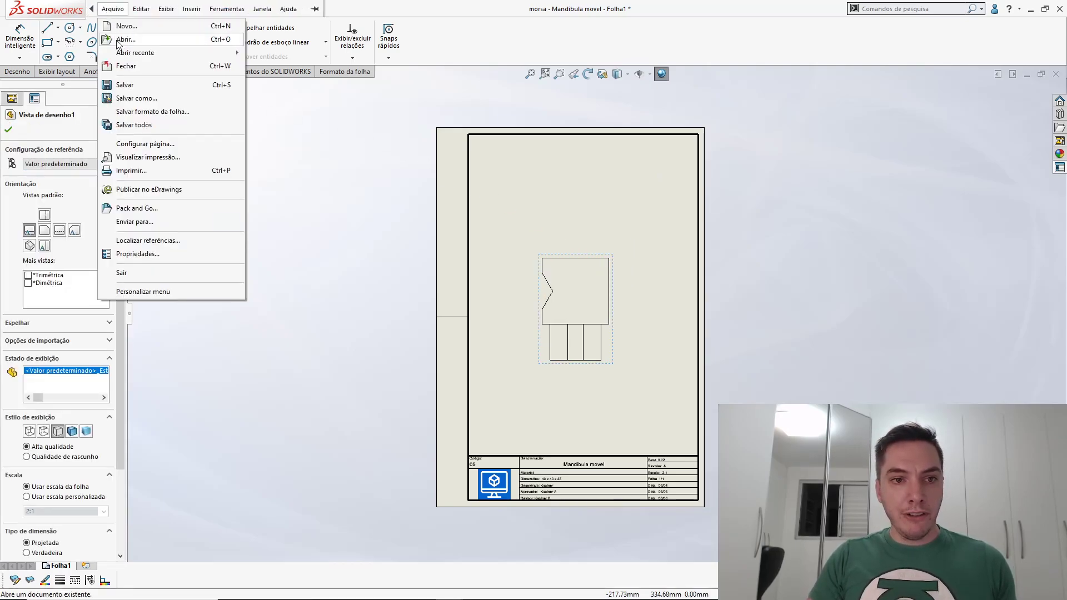
left_click(150, 114)
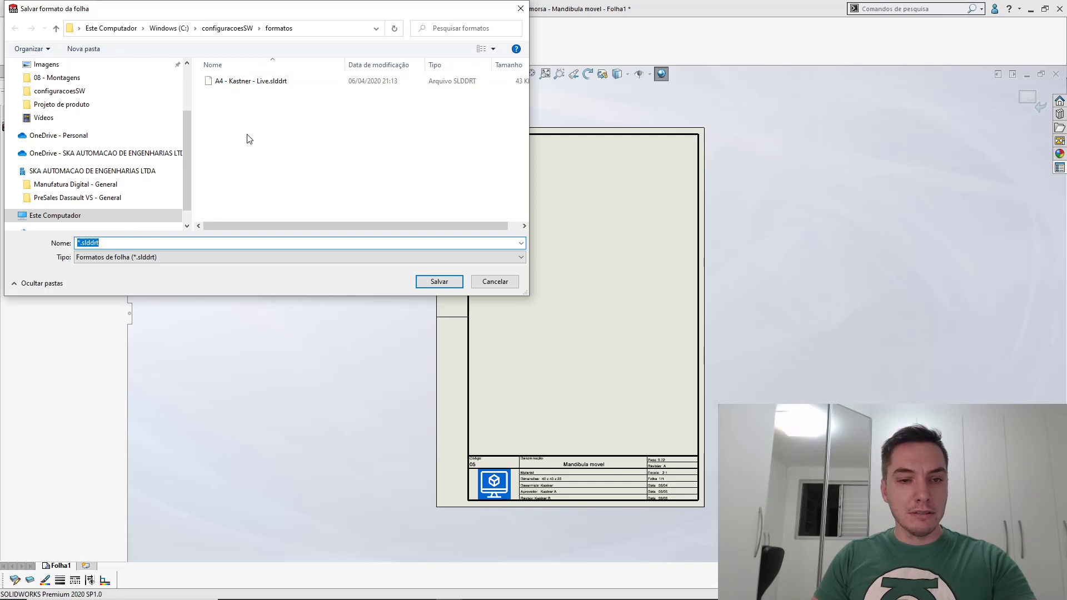
left_click(225, 81)
left_click(220, 82)
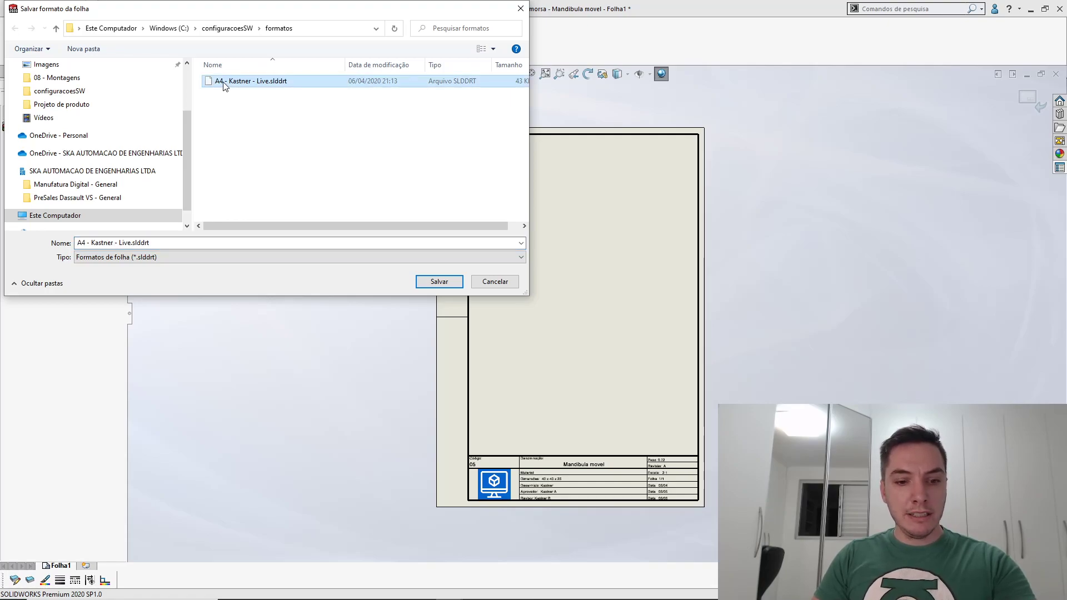
left_click(221, 82)
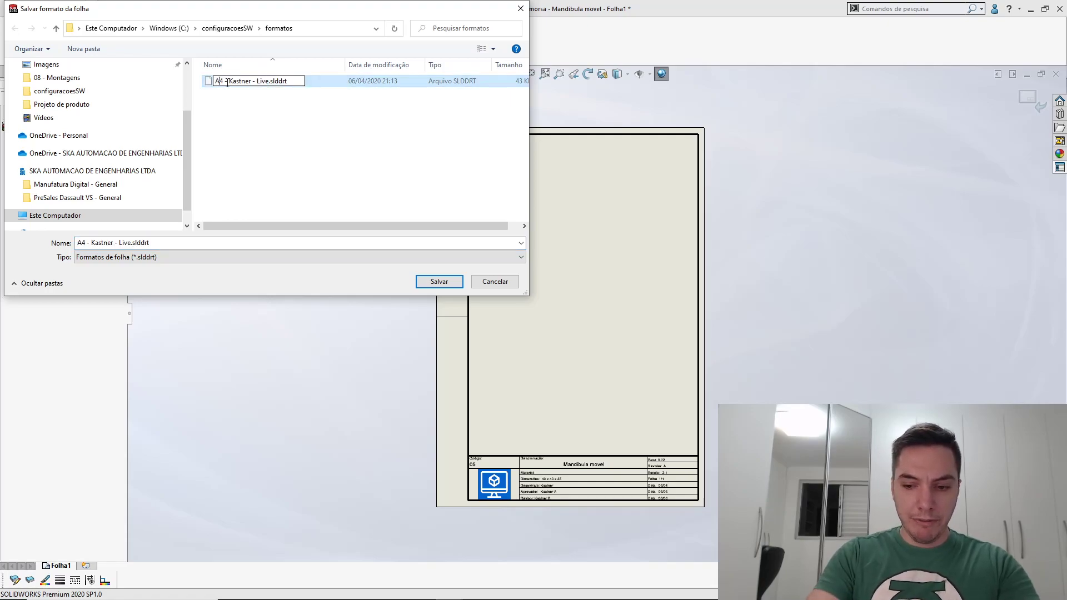
type("3")
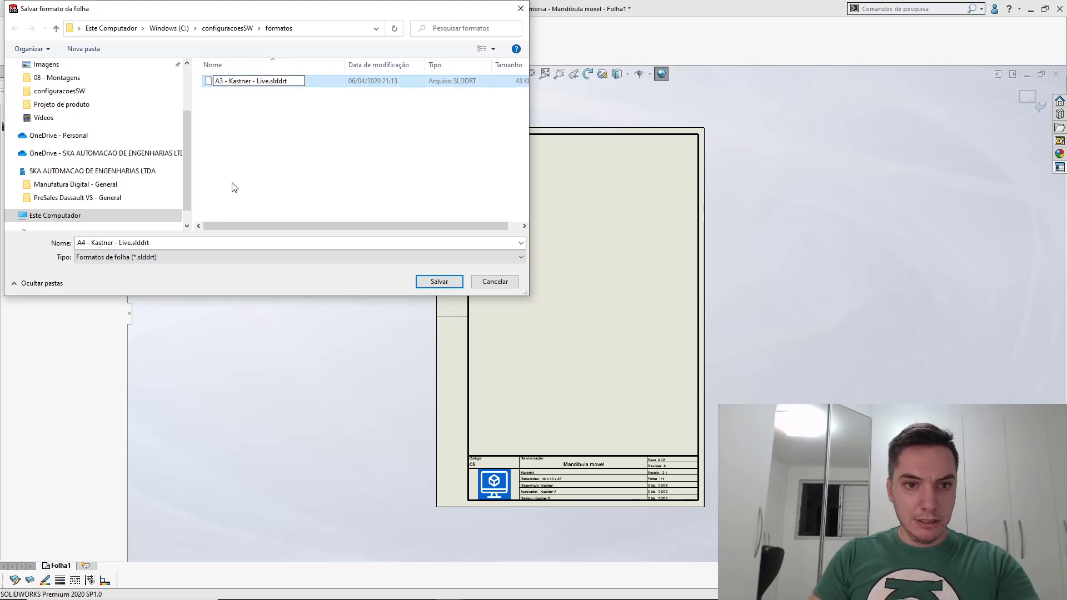
left_click(170, 244)
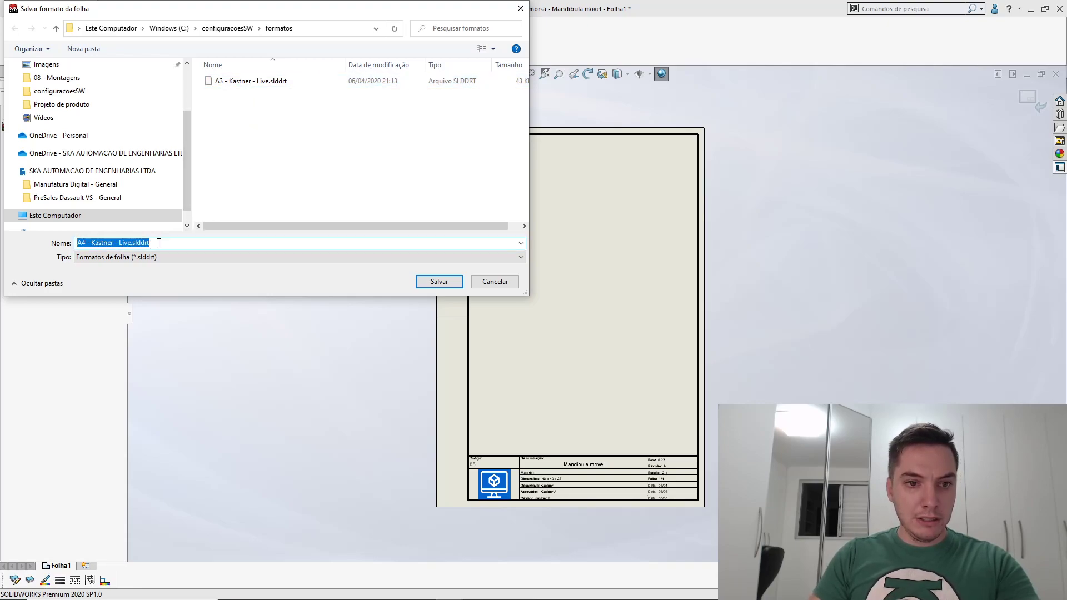
Save the portrait sheet format in the formatos folder with the file name prefix A4.1, without overwriting any existing file
left_click(170, 243)
left_click(434, 282)
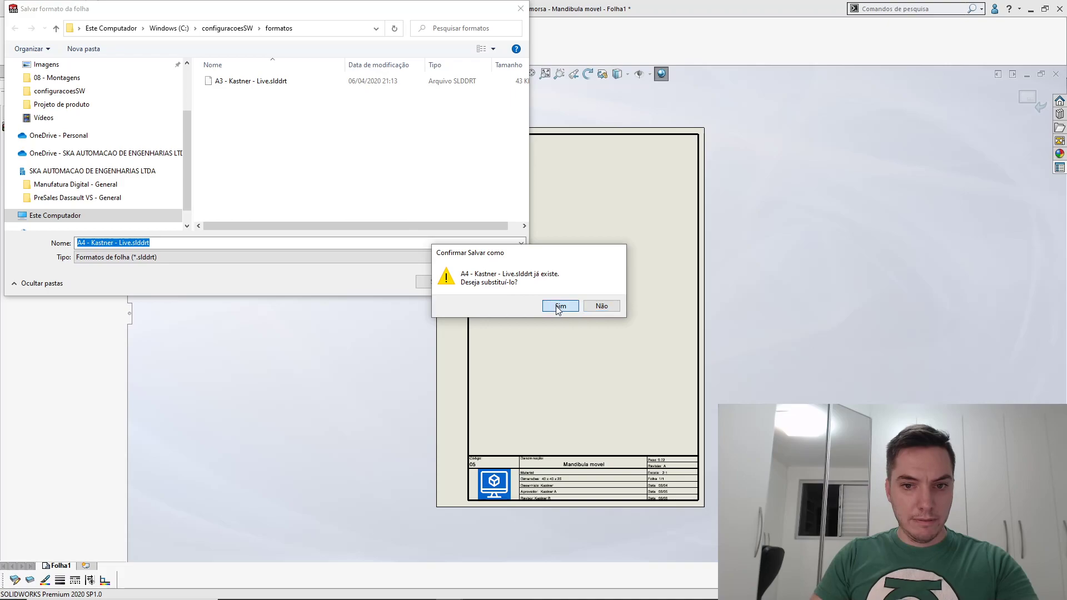
left_click(600, 310)
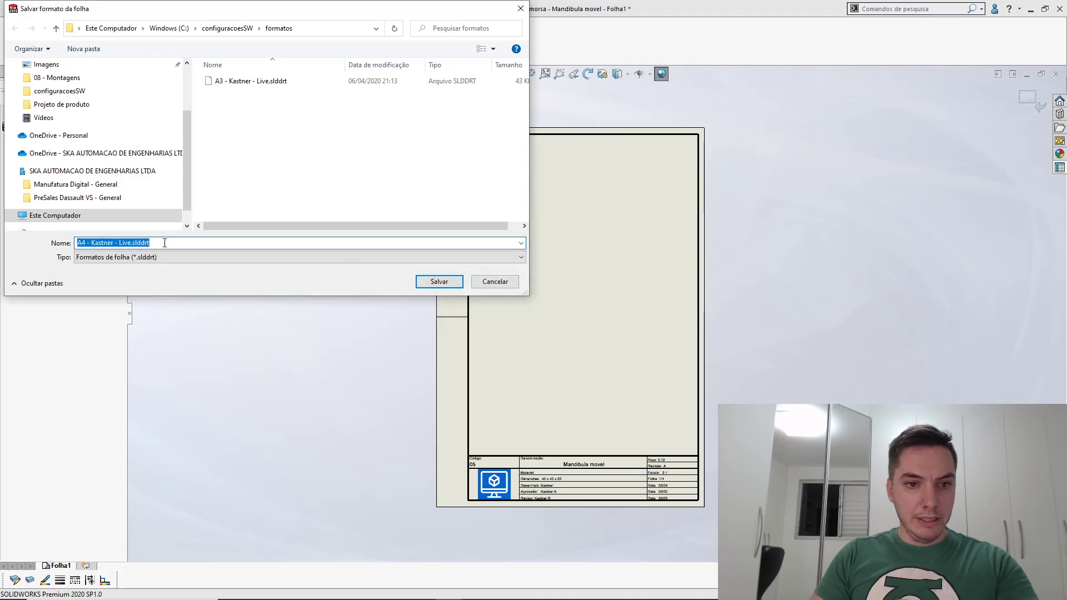
left_click(165, 243)
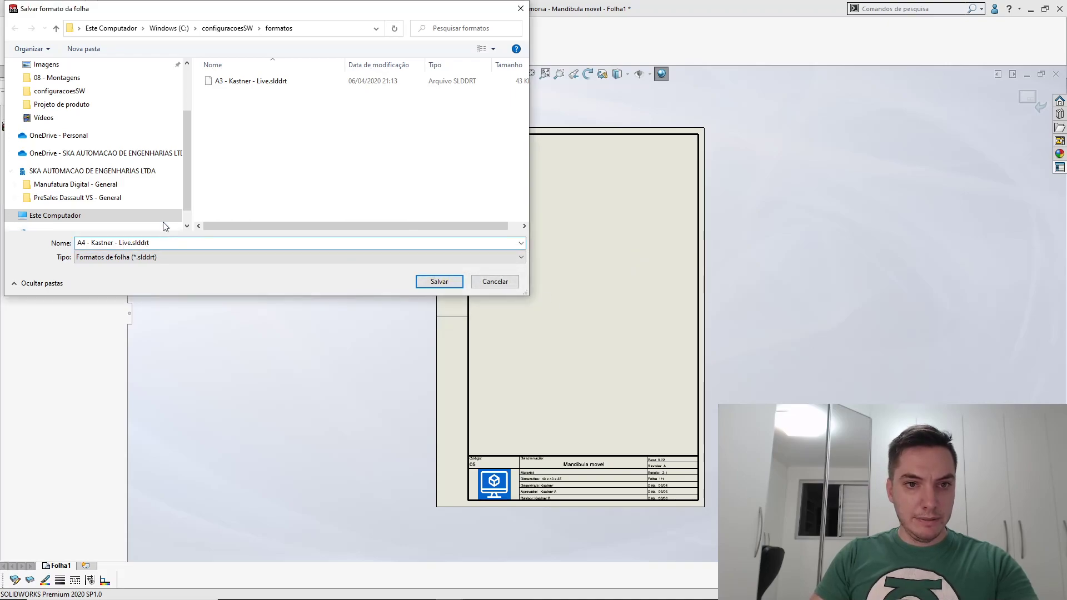
left_click(85, 243)
type(".1")
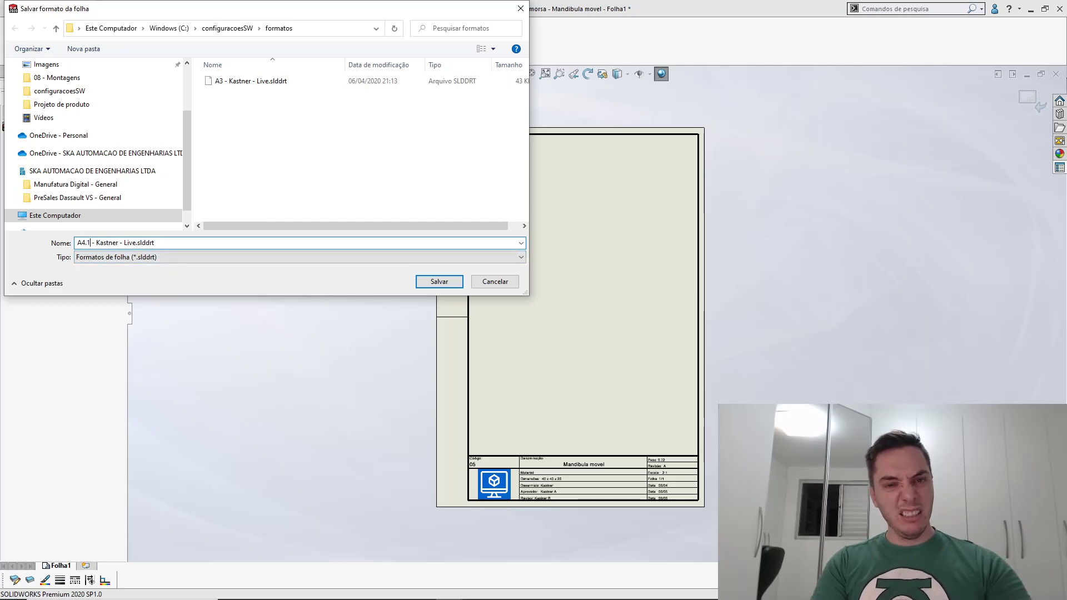
key("Return")
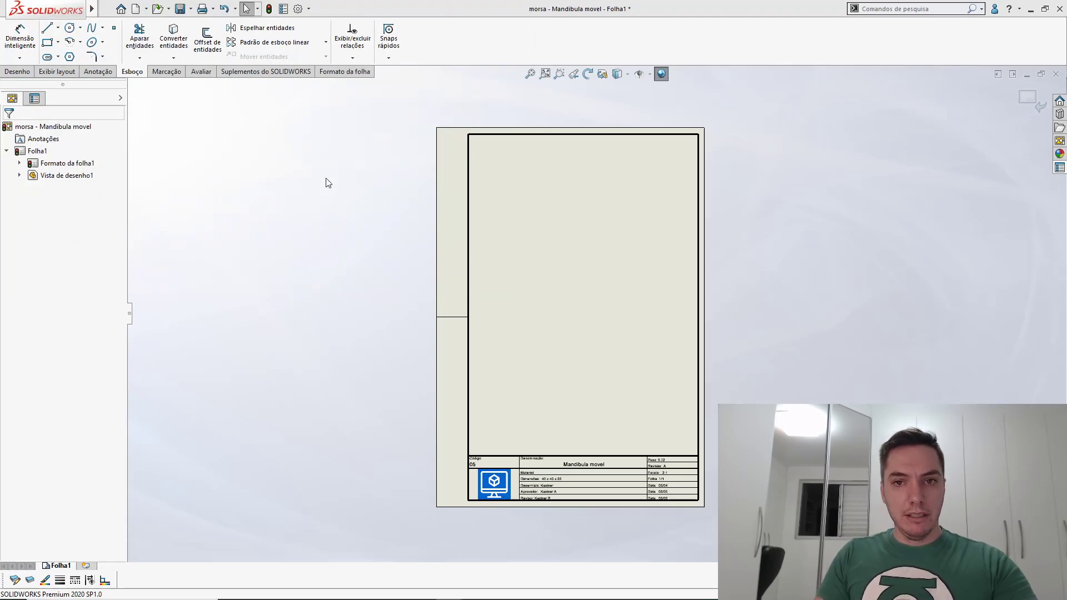
left_click(1057, 73)
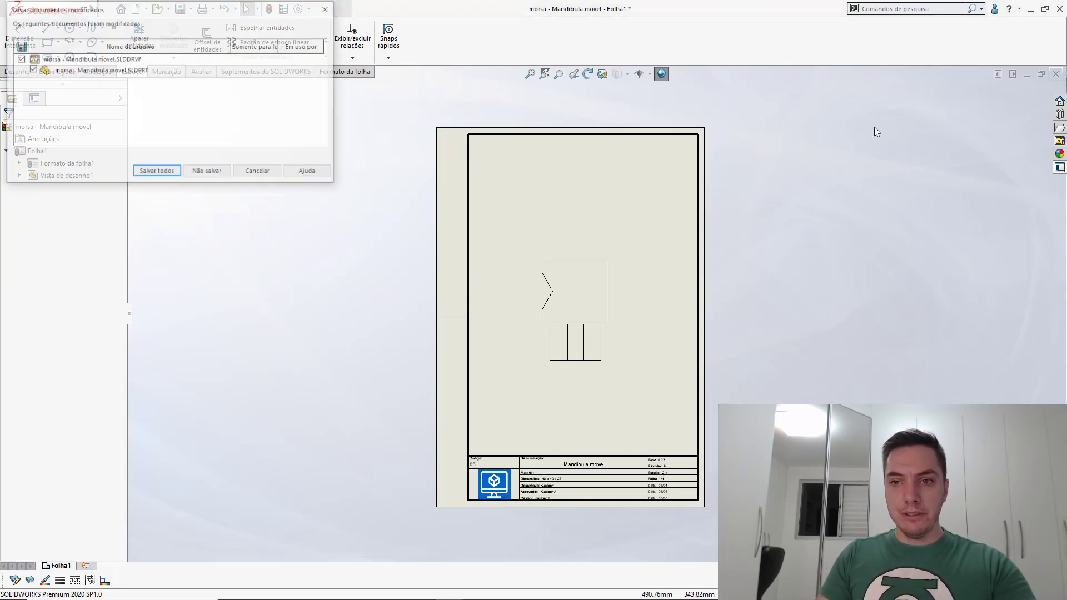
left_click(260, 173)
scroll(644, 315, "down", 3)
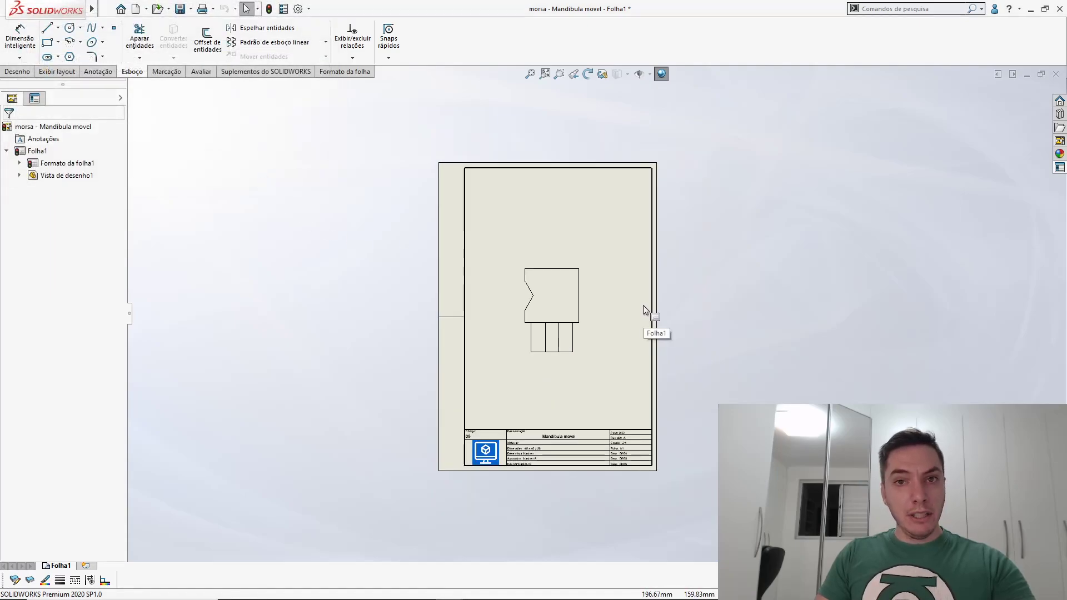
Create a new drawing document and list all standard sheet sizes, without limiting them to standard formats only
left_click(141, 11)
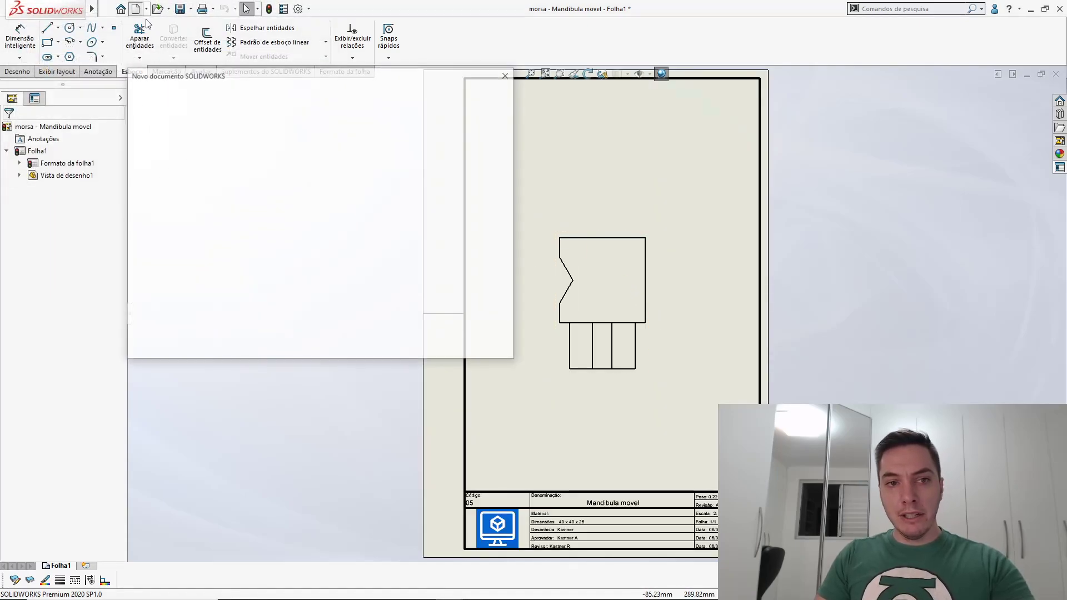
double_click(238, 119)
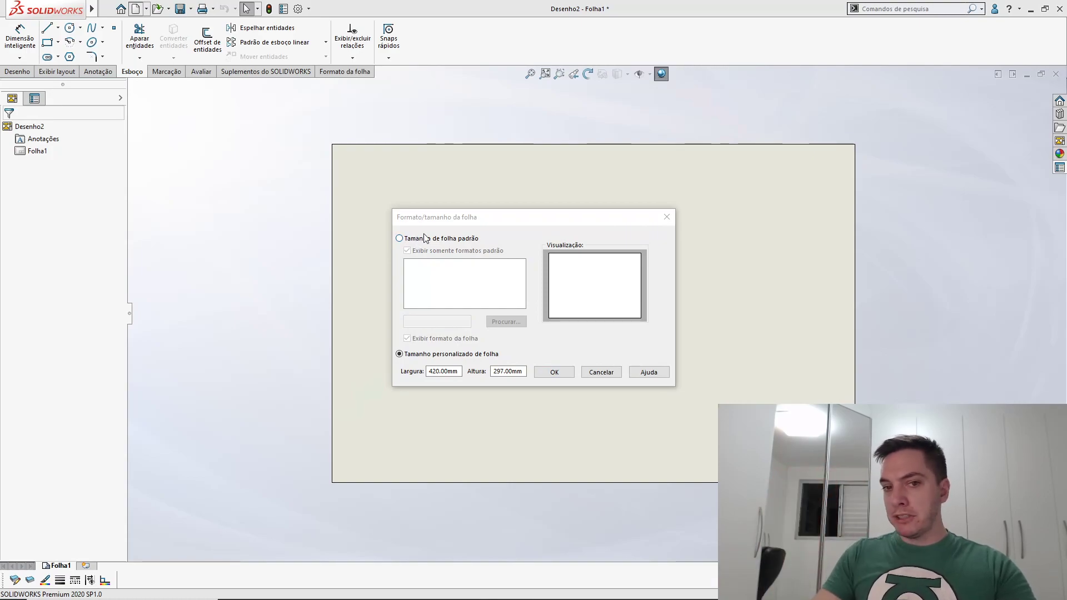
left_click(422, 238)
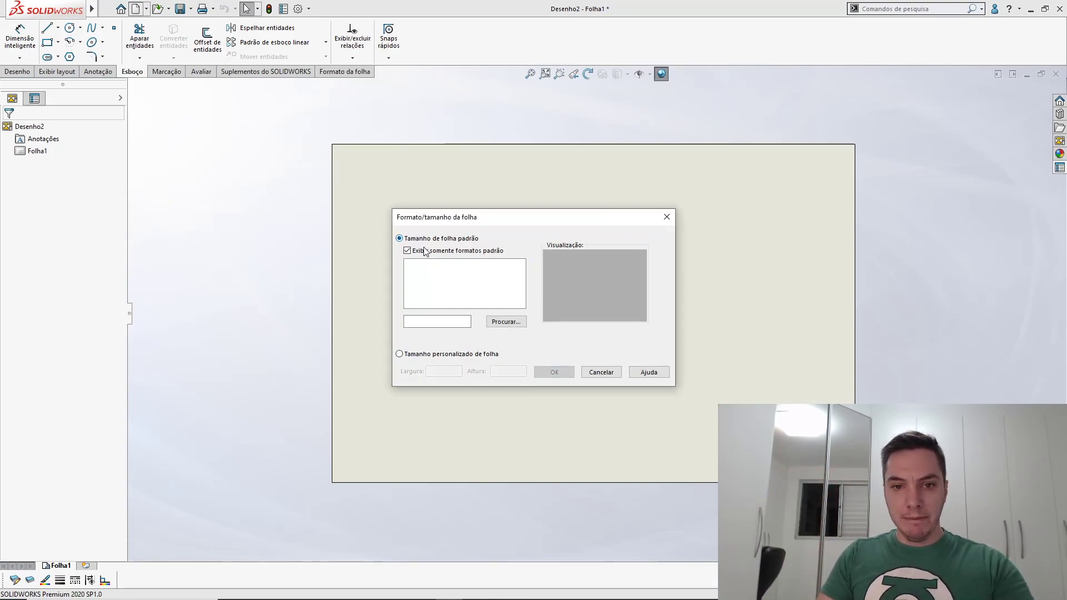
left_click(426, 251)
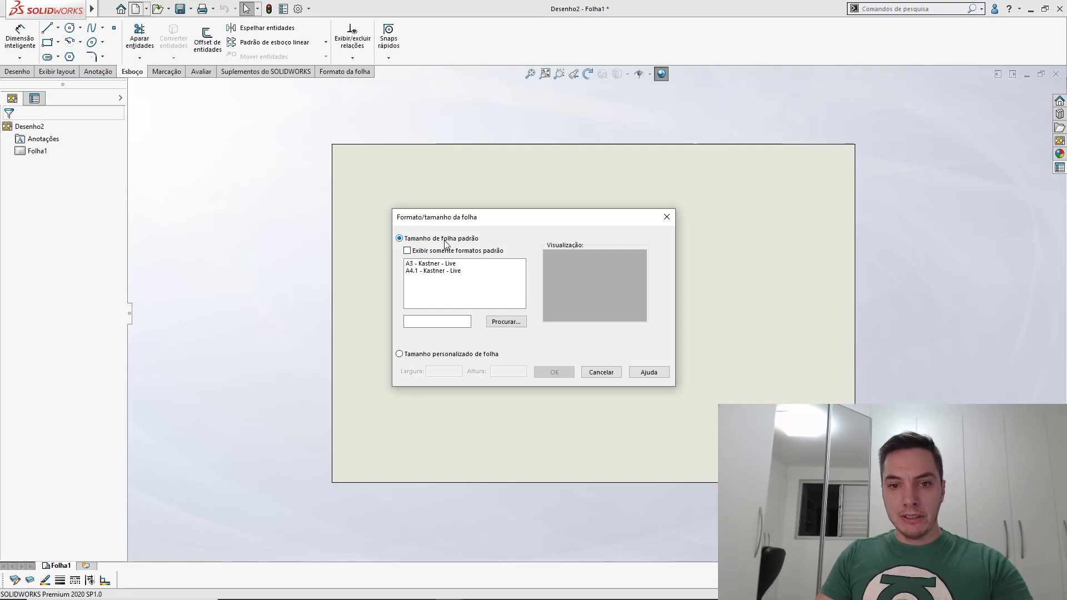
Compare the saved A3 and A4.1 formats in the sheet size list and apply the A4.1 format to the new drawing
left_click(447, 263)
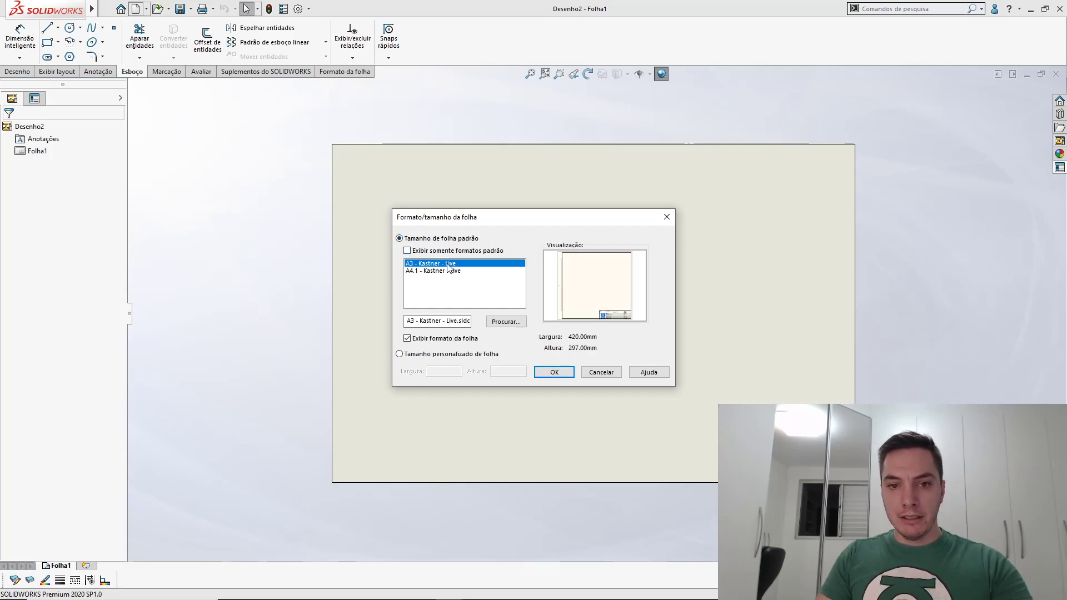
left_click(447, 271)
left_click(447, 264)
left_click(447, 270)
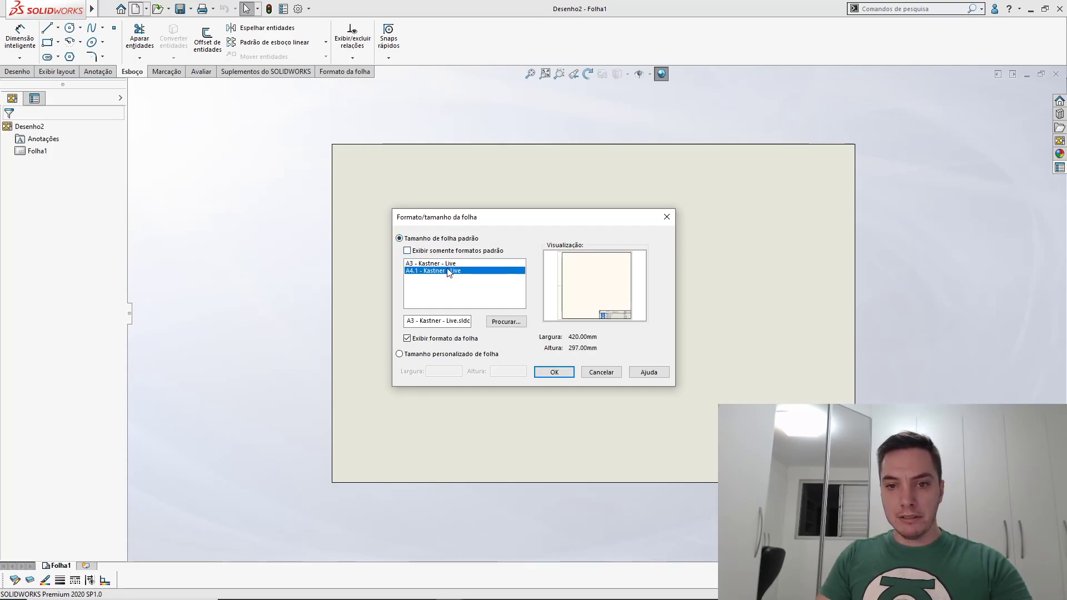
left_click(447, 264)
left_click(448, 270)
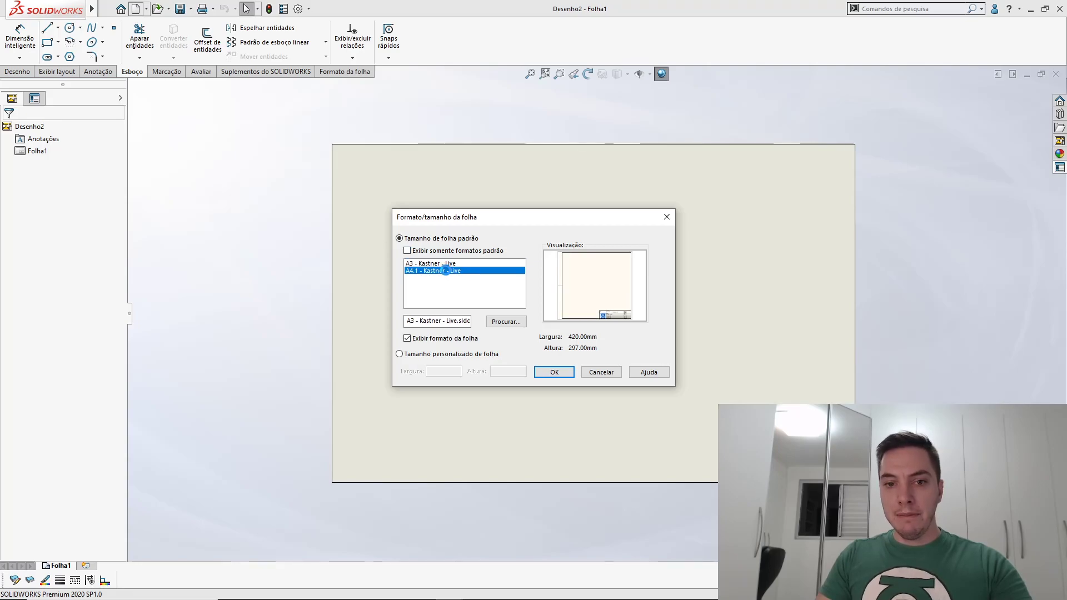
left_click(556, 373)
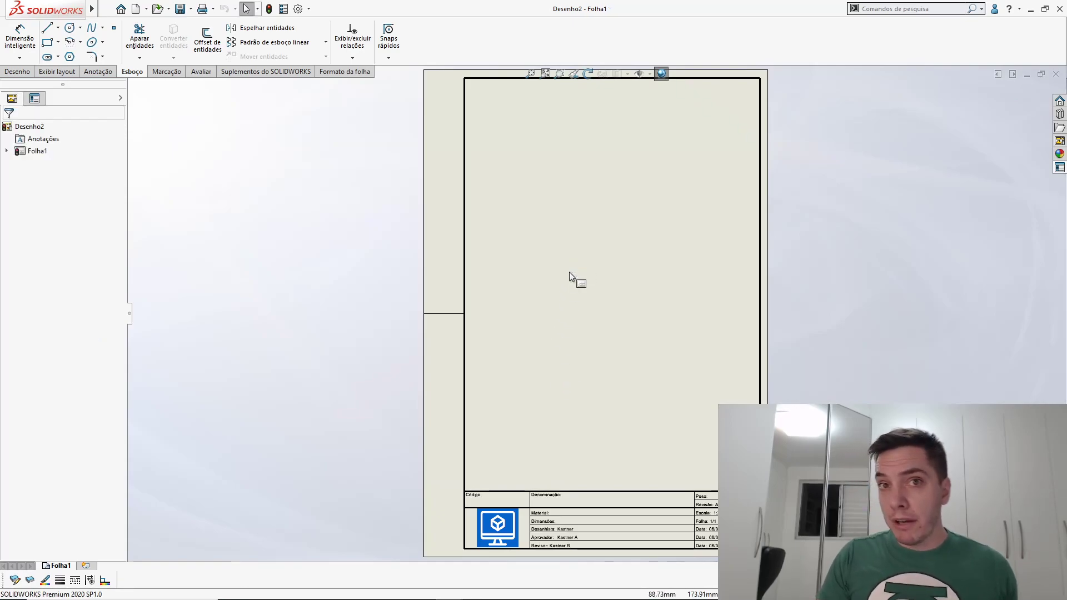
Change the sheet format of Folha1 to the saved A3 format in the sheet properties
right_click(52, 567)
left_click(138, 538)
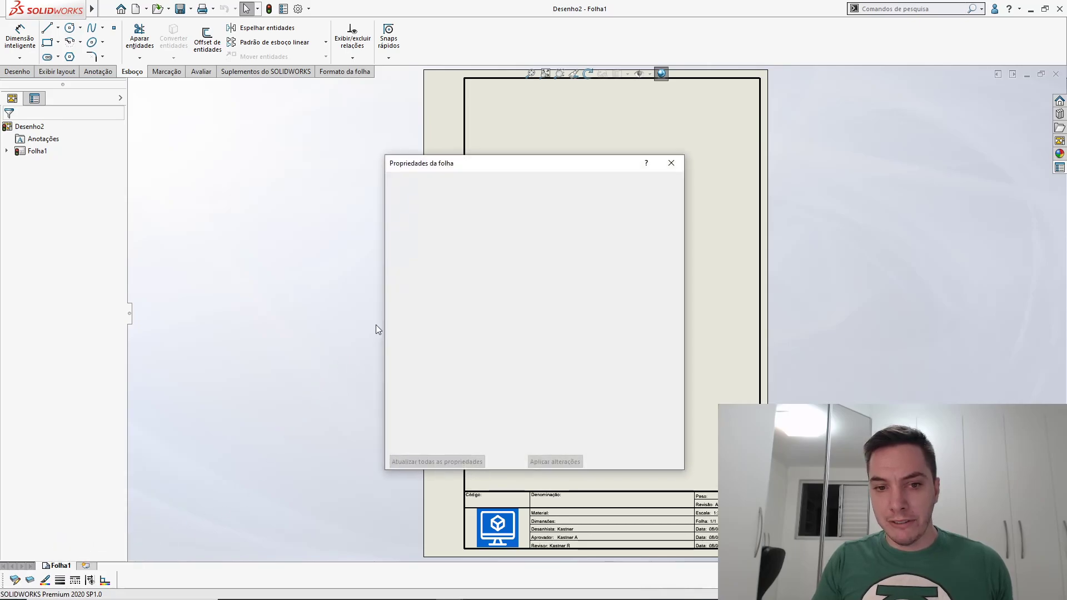
left_click(440, 275)
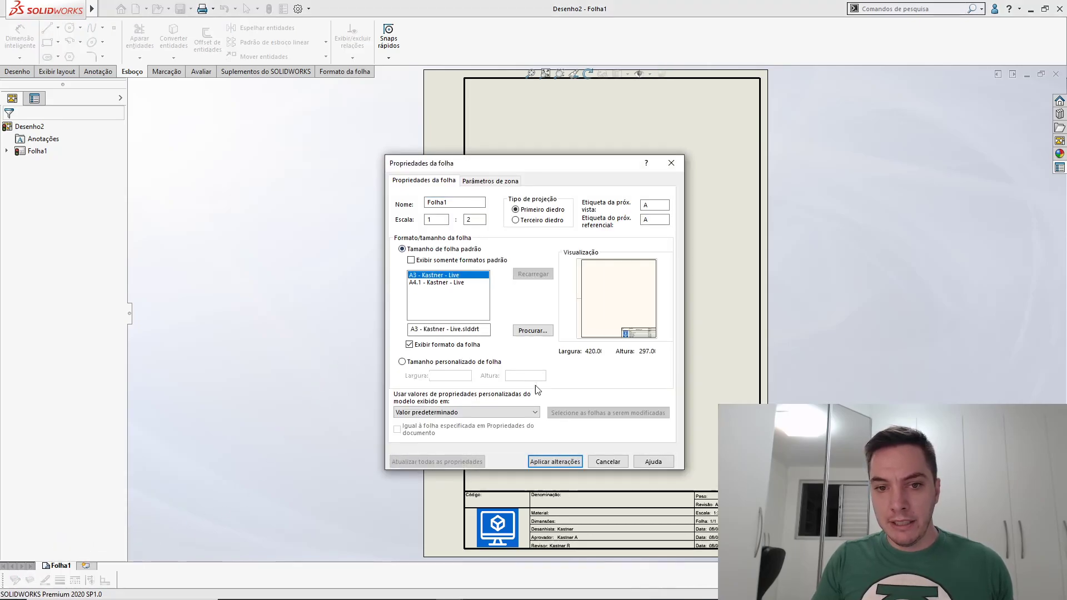
left_click(564, 462)
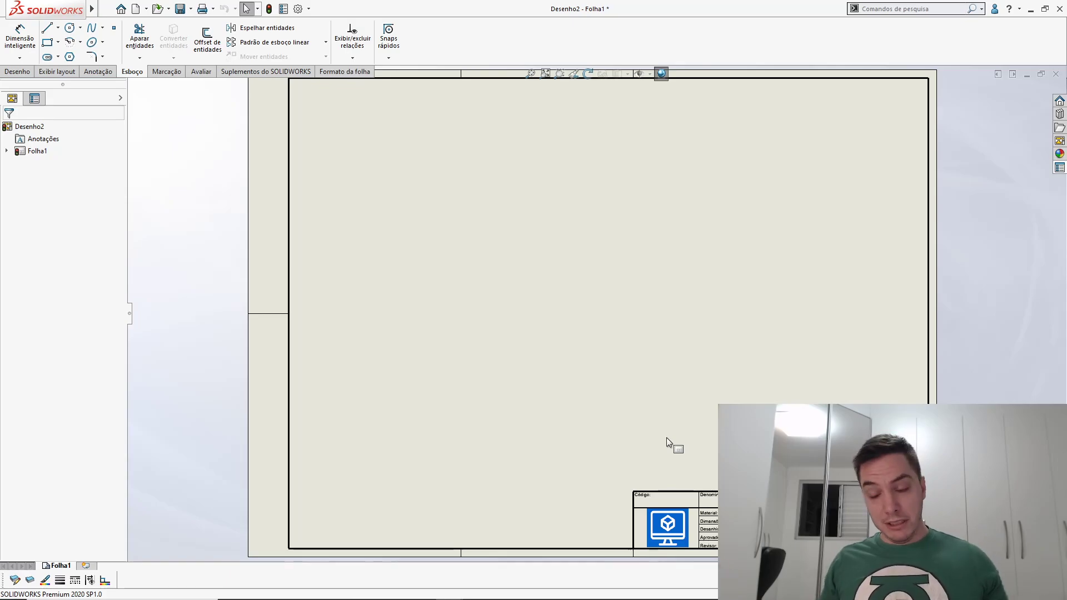
Switch to the PowerPoint presentation and review the Etapas slide at the item Tornar escalável
mouse_move(177, 597)
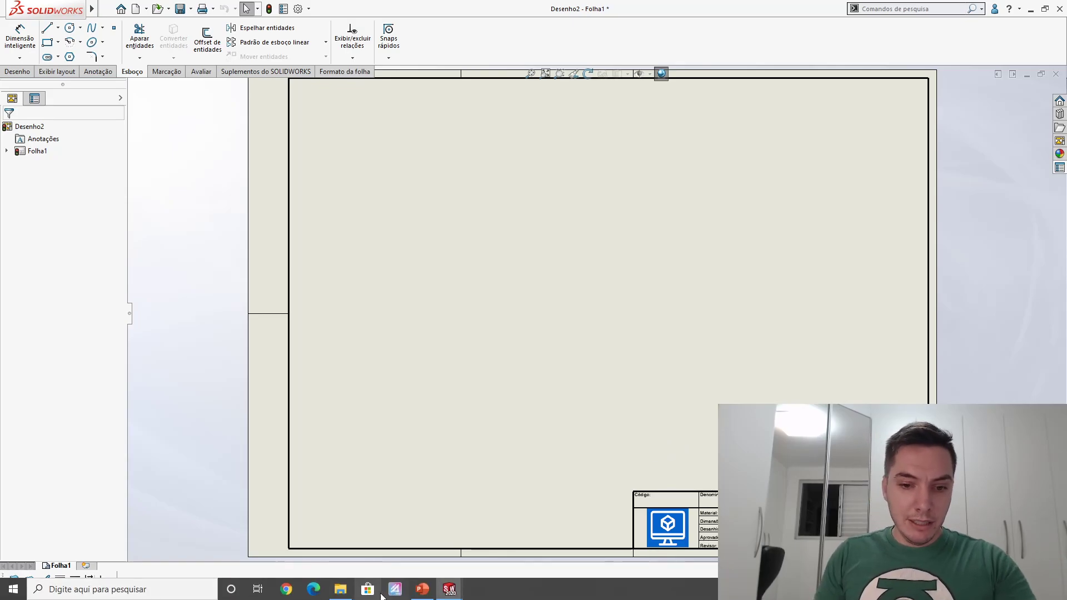
left_click(422, 589)
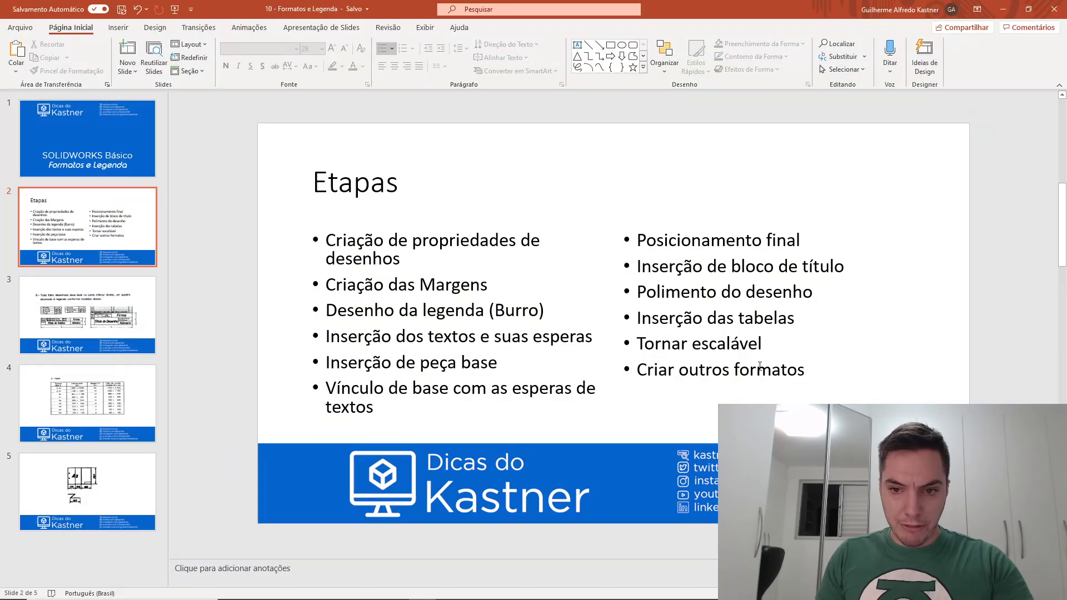
left_click(739, 344)
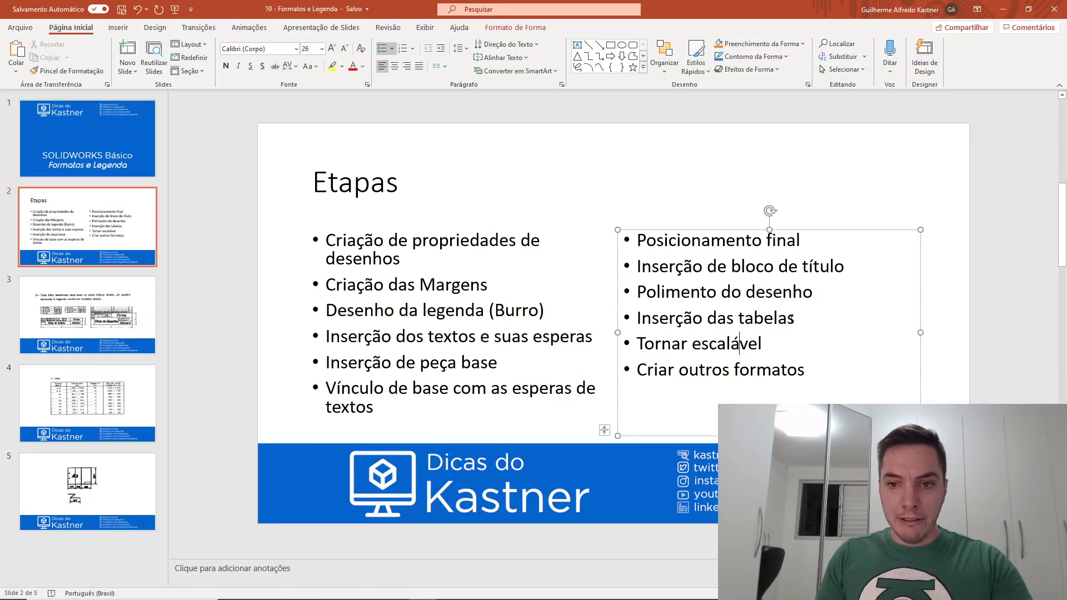